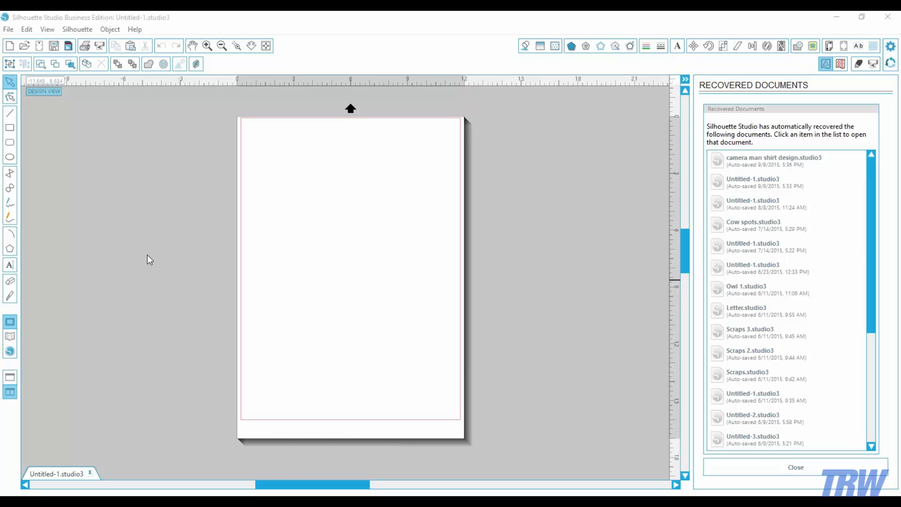
- Open the TRW Child Milestone Design Pack SVG file from the 01SVG folder
{"action": "left_click", "coordinate": [351, 21]}
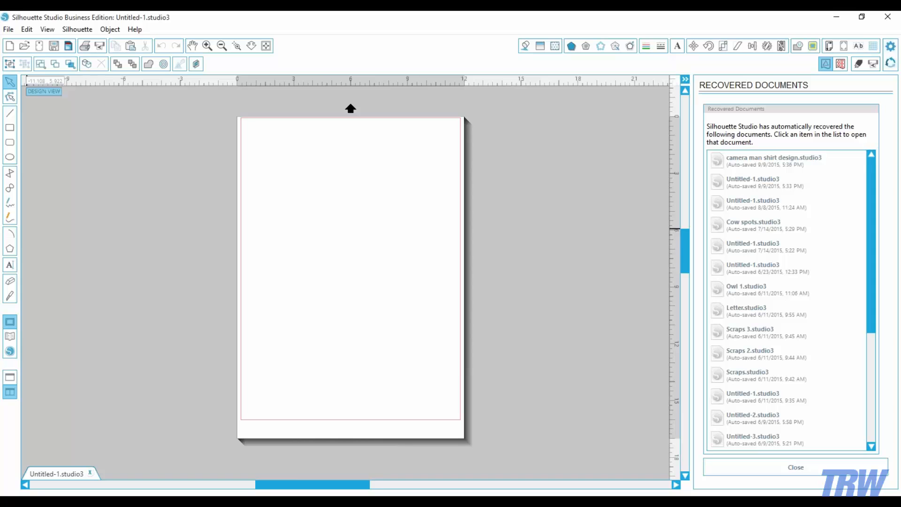
{"action": "left_click", "coordinate": [8, 30]}
{"action": "left_click", "coordinate": [21, 55]}
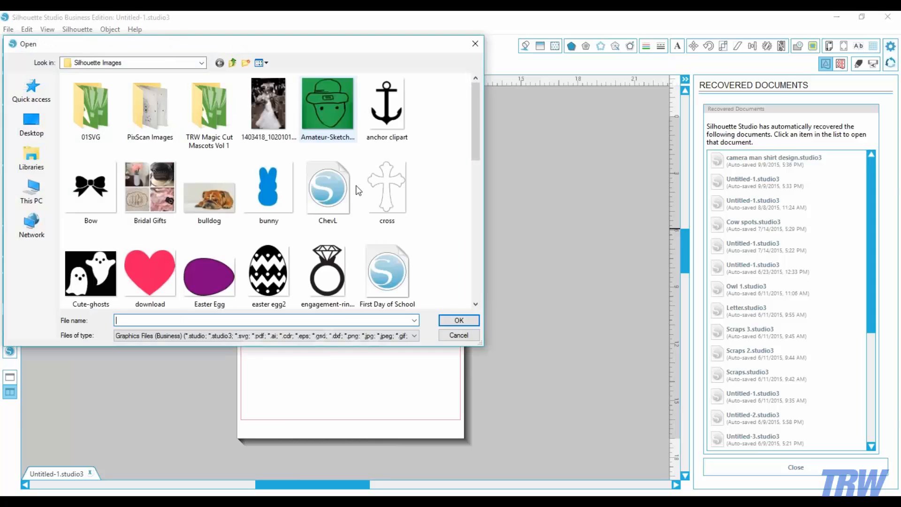
{"action": "double_click", "coordinate": [92, 110]}
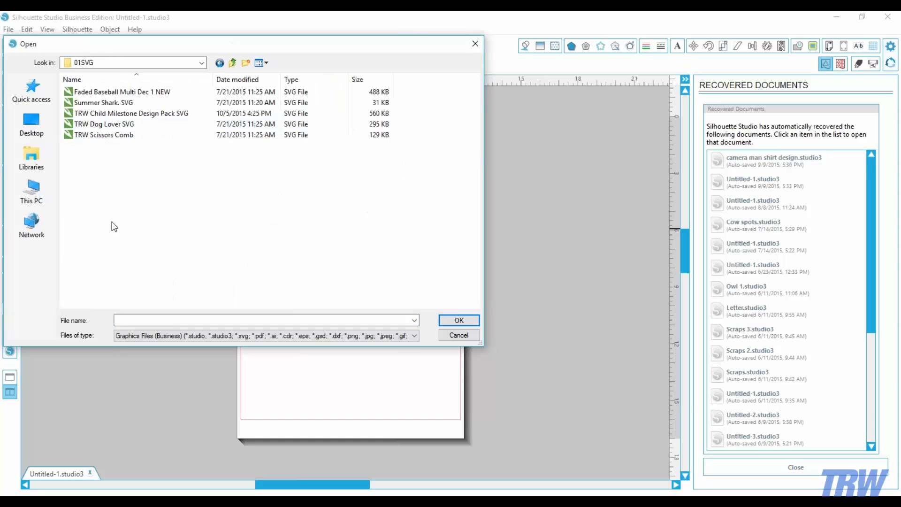
{"action": "double_click", "coordinate": [134, 113]}
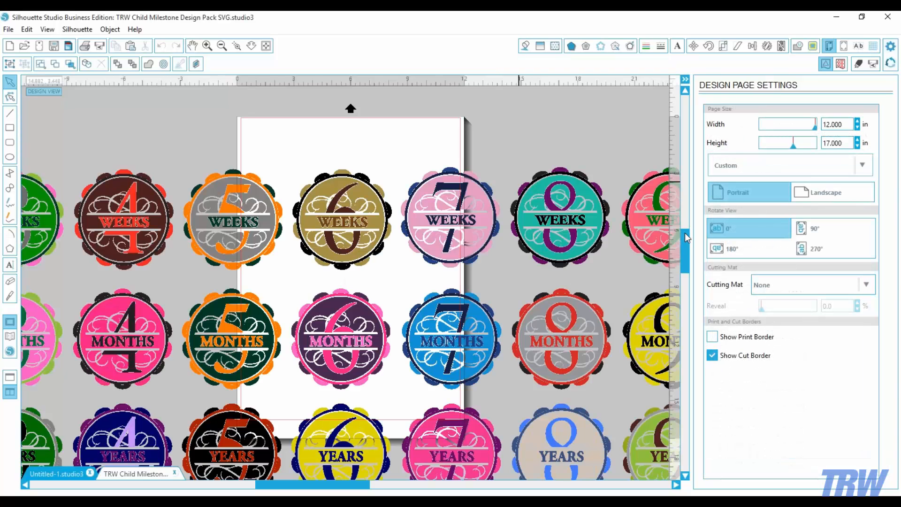
- Ungroup the whole milestone badge design pack and clear the selection
{"action": "mouse_move", "coordinate": [685, 232]}
{"action": "left_mouse_down"}
{"action": "mouse_move", "coordinate": [680, 257]}
{"action": "mouse_move", "coordinate": [678, 241]}
{"action": "left_mouse_up"}
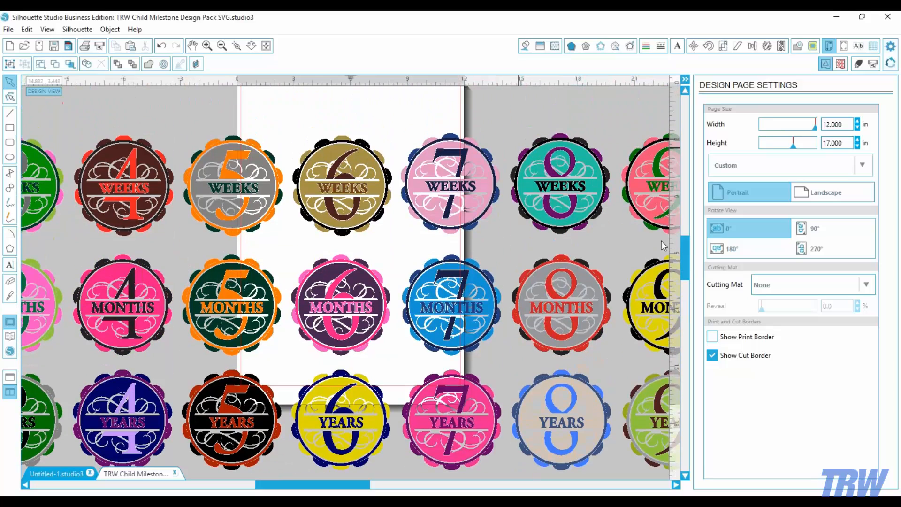
{"action": "left_click", "coordinate": [222, 46]}
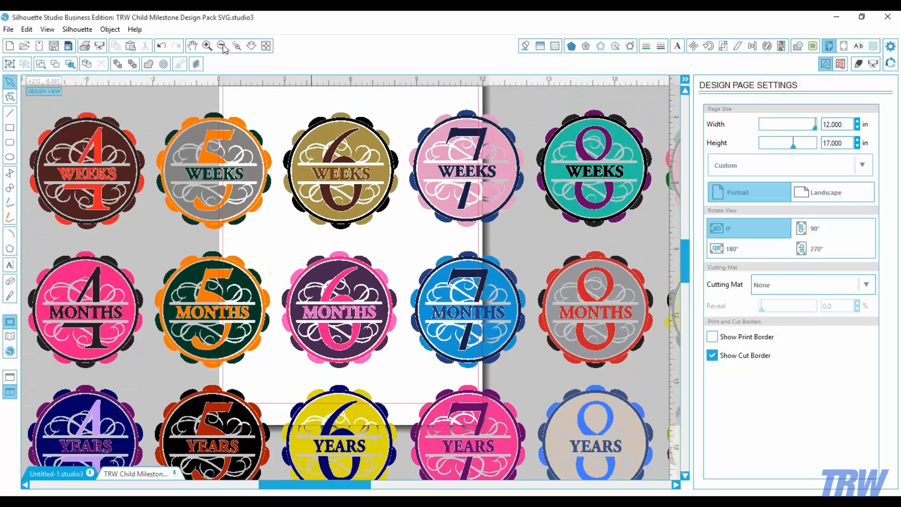
{"action": "left_click", "coordinate": [222, 46]}
{"action": "left_click", "coordinate": [223, 46]}
{"action": "left_click", "coordinate": [222, 46]}
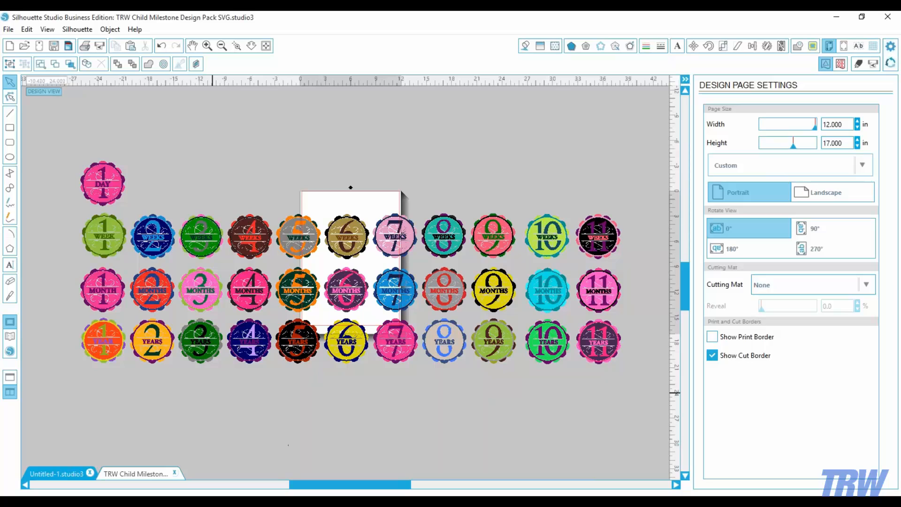
{"action": "left_click", "coordinate": [195, 352]}
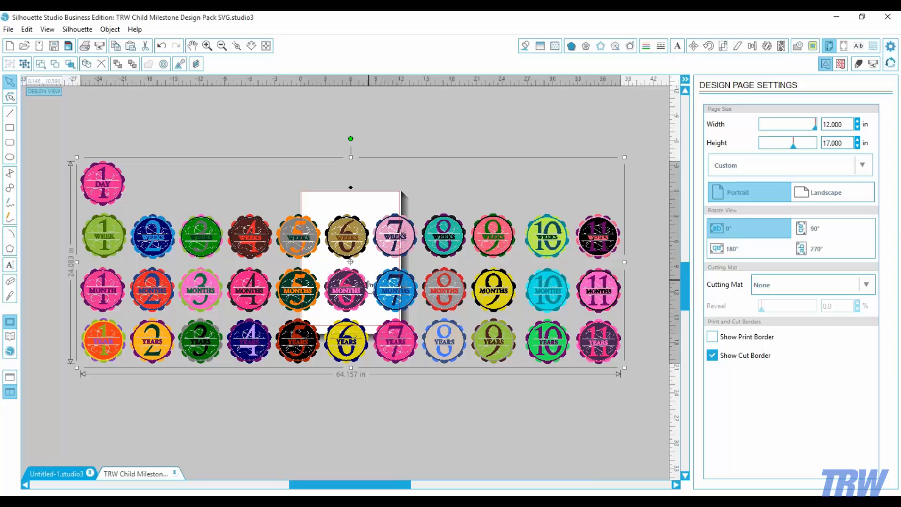
{"action": "left_click", "coordinate": [110, 29]}
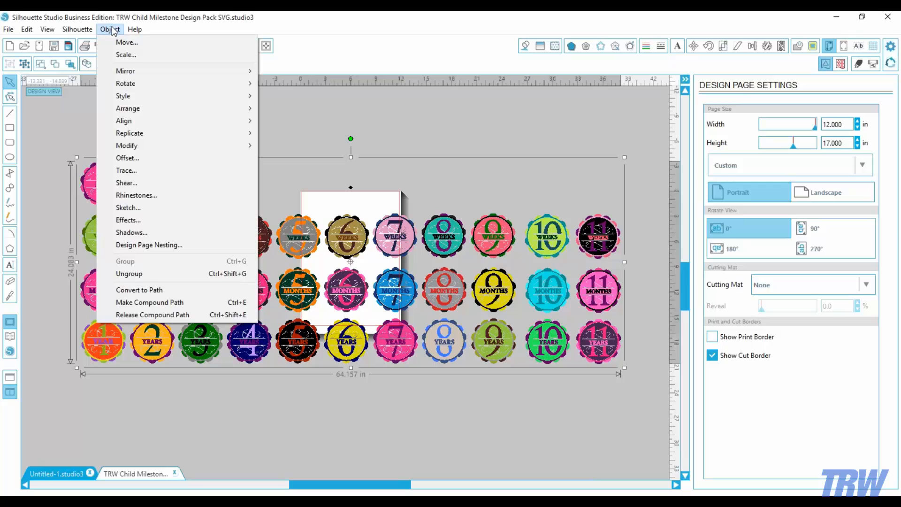
{"action": "left_click", "coordinate": [162, 274]}
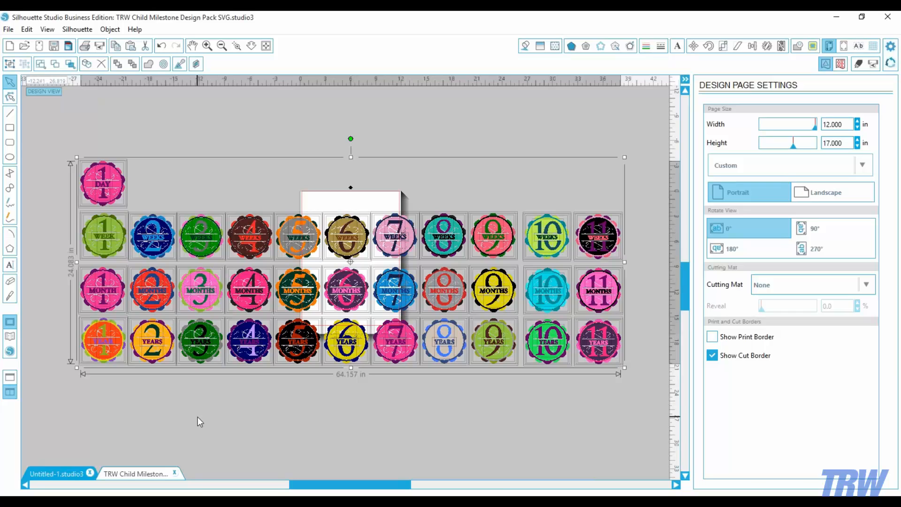
{"action": "left_click", "coordinate": [157, 193]}
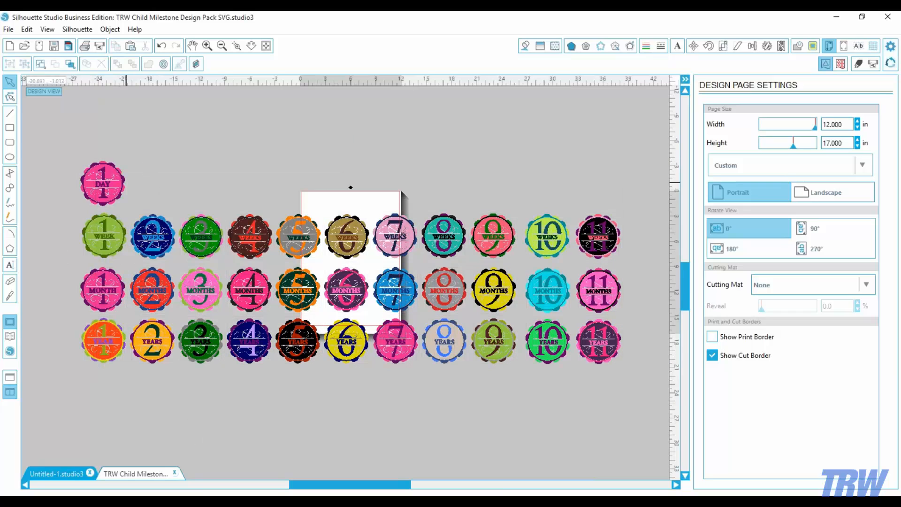
- Try moving the pink circle out of the 1 Day badge, and undo the move
{"action": "left_click_drag", "start_coordinate": [116, 191], "coordinate": [187, 182]}
{"action": "left_click", "coordinate": [345, 128]}
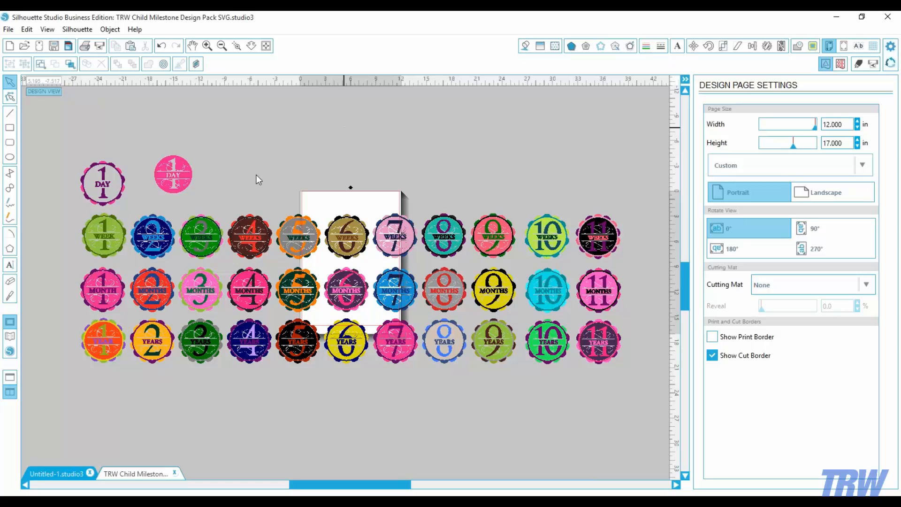
{"action": "key", "text": "ctrl+z"}
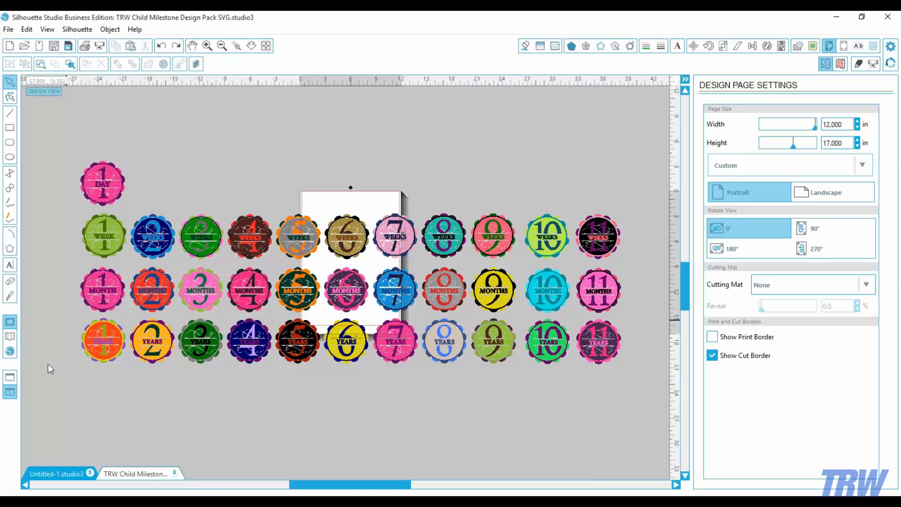
- Group all the pieces of the 1 Year badge into one object
{"action": "left_click", "coordinate": [236, 45]}
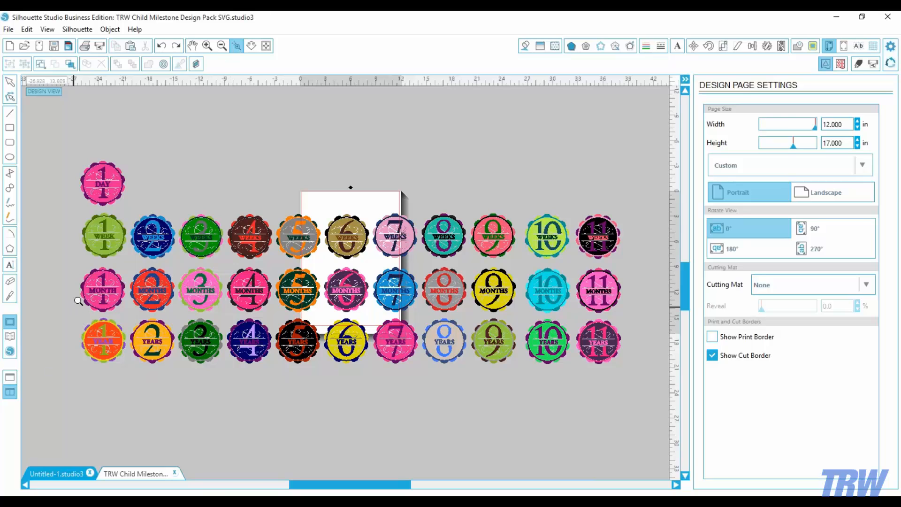
{"action": "left_click_drag", "start_coordinate": [81, 344], "coordinate": [140, 390]}
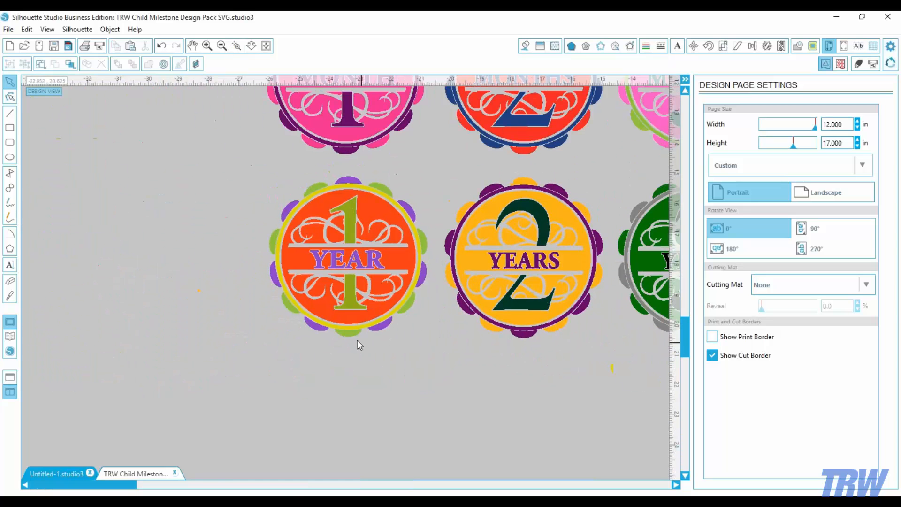
{"action": "left_click_drag", "start_coordinate": [246, 171], "coordinate": [435, 365]}
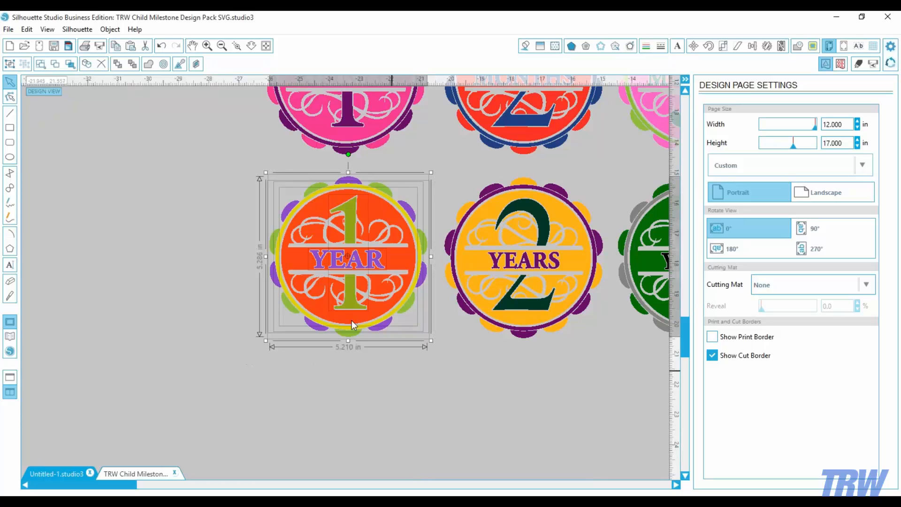
{"action": "left_click", "coordinate": [110, 29]}
{"action": "left_click", "coordinate": [130, 261]}
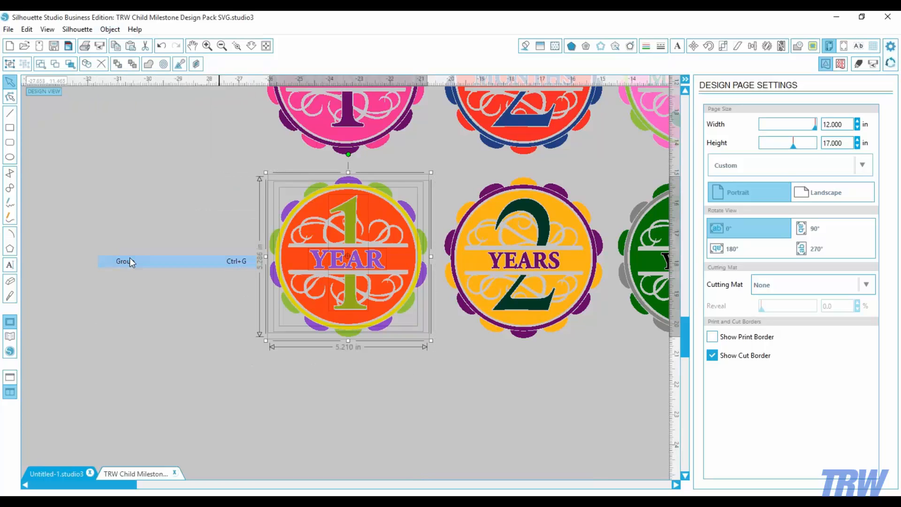
- Move the grouped 1 Year badge out of its row to the upper edge of the page, clear of the other badges
{"action": "left_click_drag", "start_coordinate": [327, 273], "coordinate": [161, 268]}
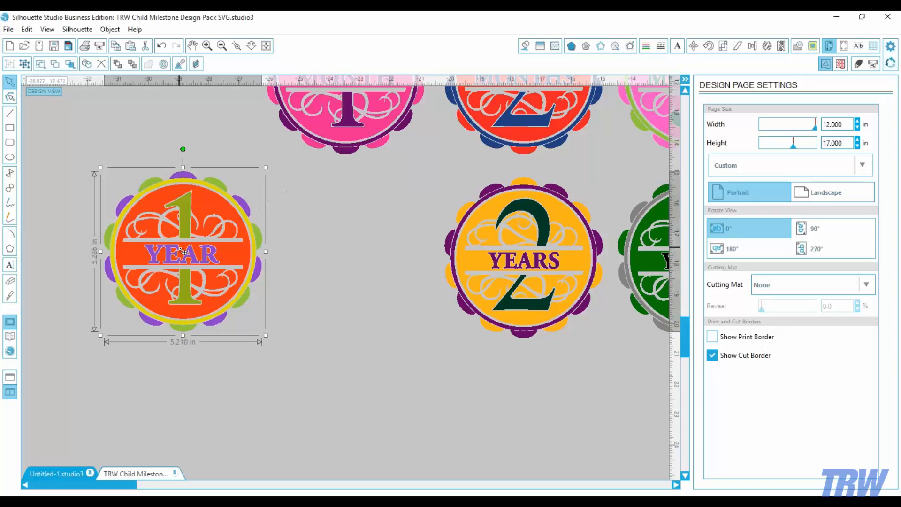
{"action": "left_click", "coordinate": [237, 46]}
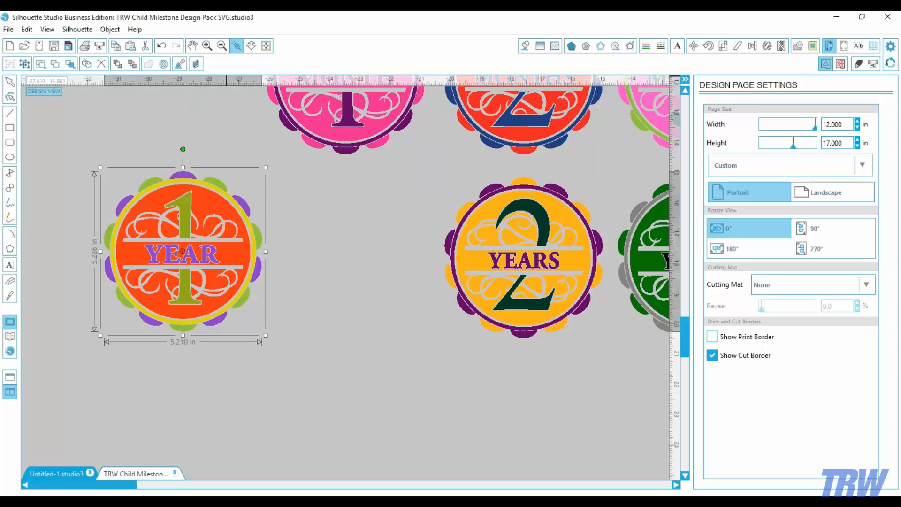
{"action": "left_click", "coordinate": [194, 136]}
{"action": "left_click", "coordinate": [226, 45]}
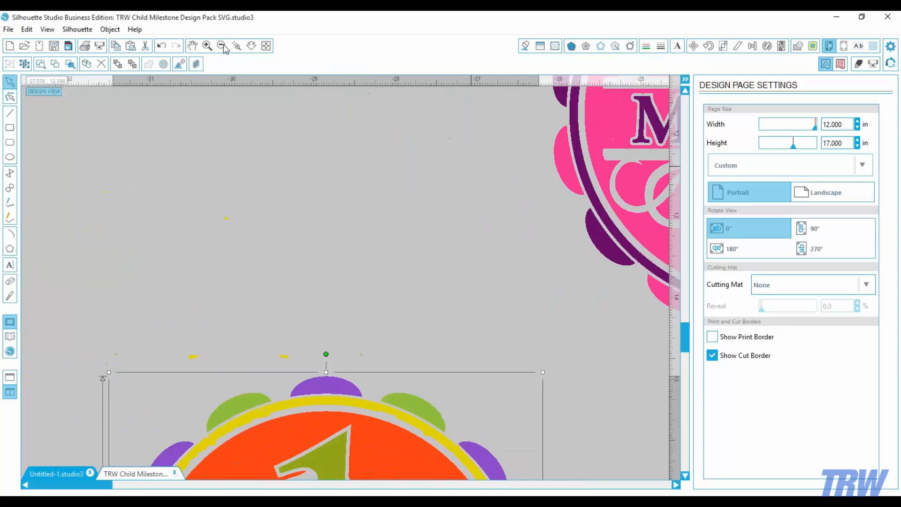
{"action": "left_click", "coordinate": [266, 46]}
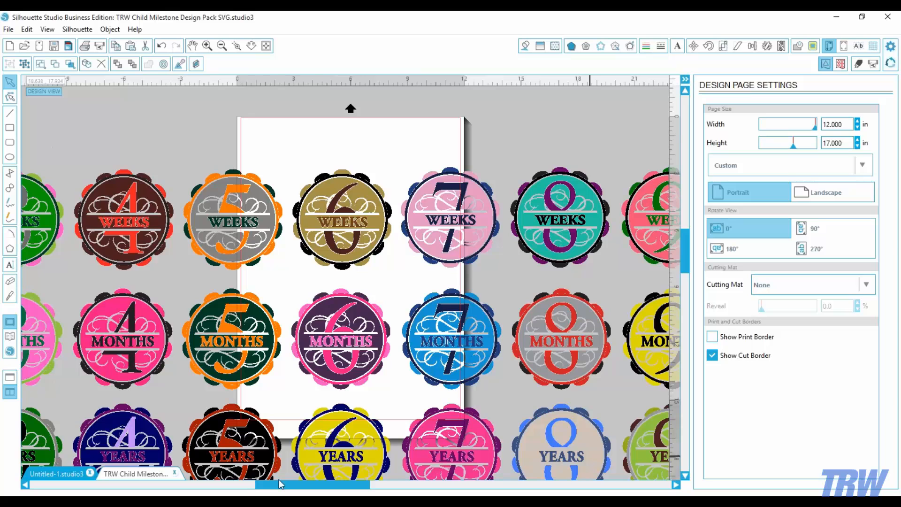
{"action": "left_click_drag", "start_coordinate": [278, 480], "coordinate": [144, 482]}
{"action": "left_click", "coordinate": [123, 444]}
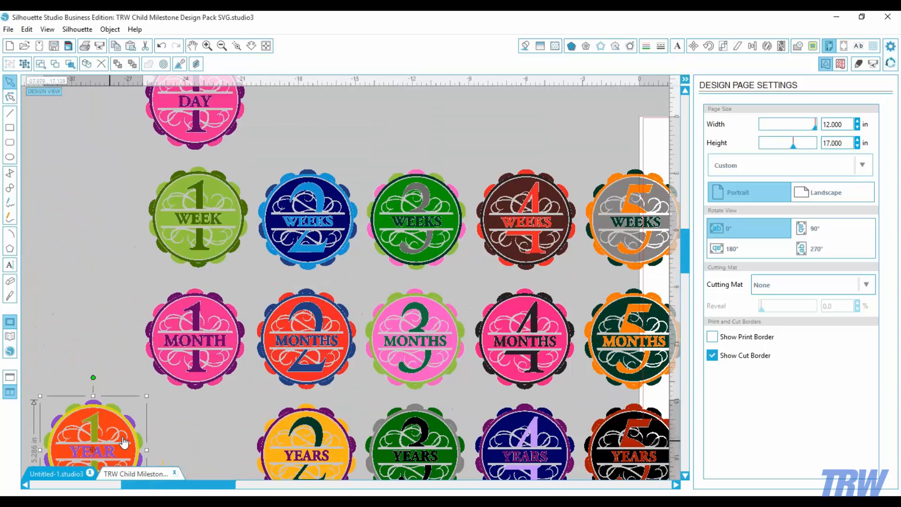
{"action": "left_click_drag", "start_coordinate": [123, 443], "coordinate": [647, 121]}
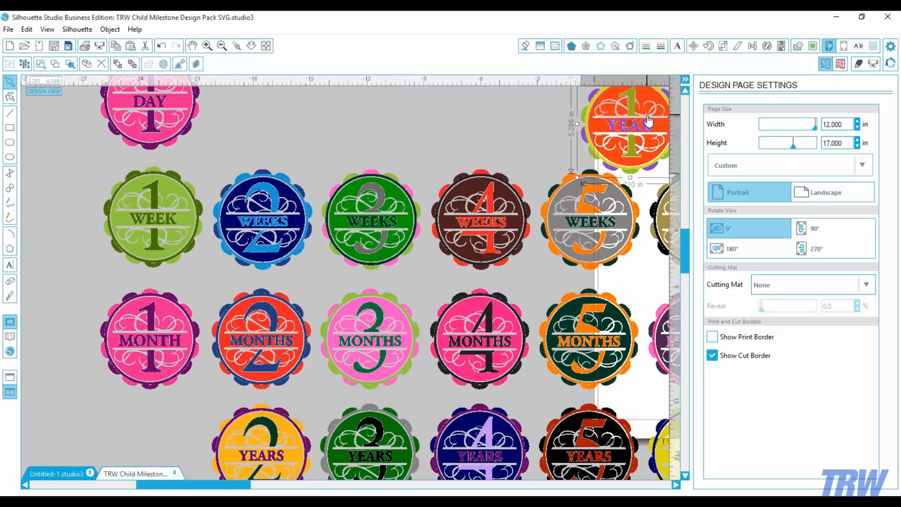
{"action": "left_click_drag", "start_coordinate": [232, 487], "coordinate": [336, 487]}
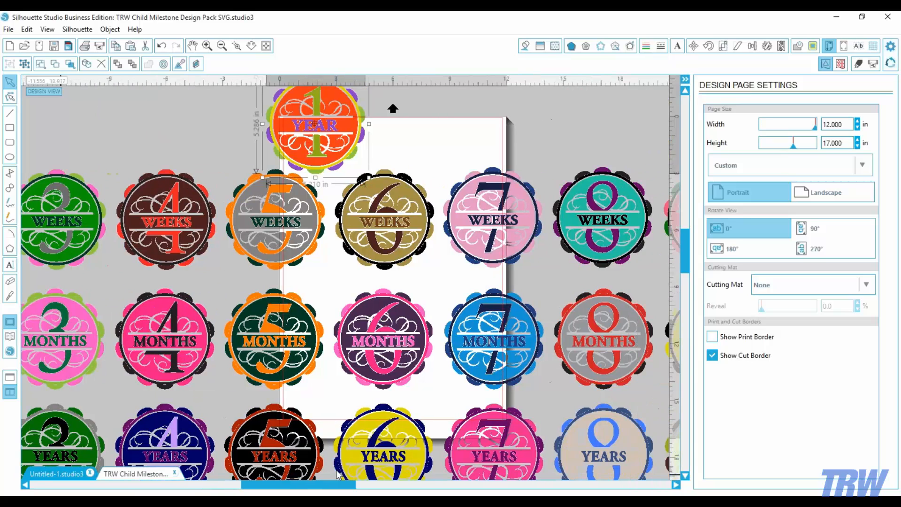
{"action": "left_click_drag", "start_coordinate": [324, 157], "coordinate": [358, 124]}
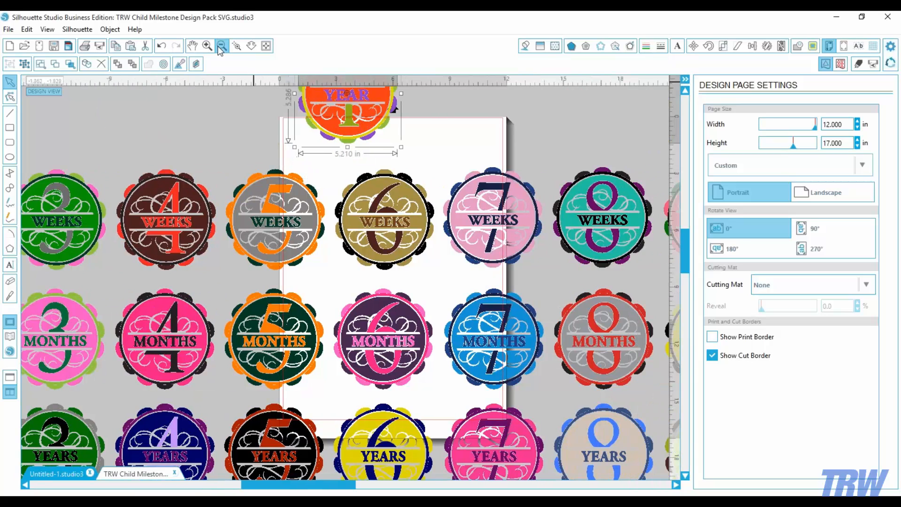
- Delete all the other day, week, month and year badges, keeping only the 1 Year badge
{"action": "left_click", "coordinate": [218, 45]}
{"action": "left_click", "coordinate": [218, 46]}
{"action": "left_click", "coordinate": [218, 46]}
{"action": "left_click", "coordinate": [218, 46]}
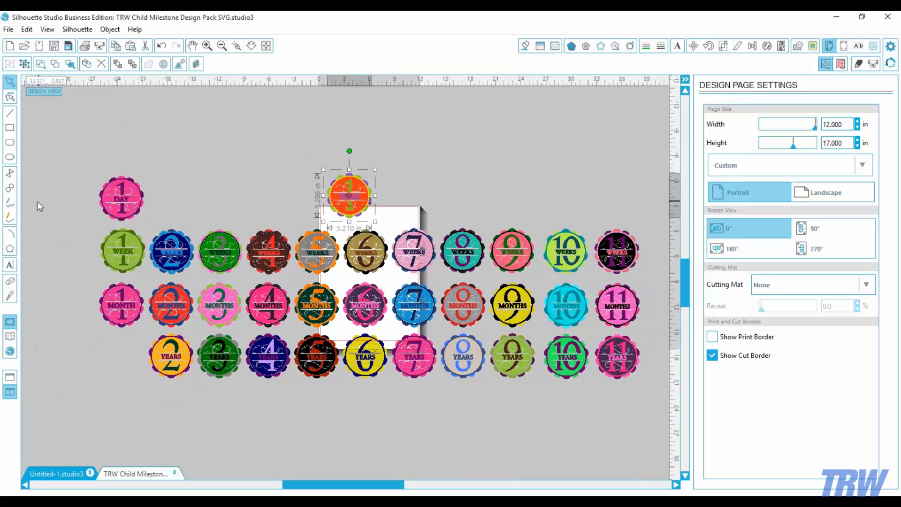
{"action": "left_click_drag", "start_coordinate": [77, 136], "coordinate": [277, 441]}
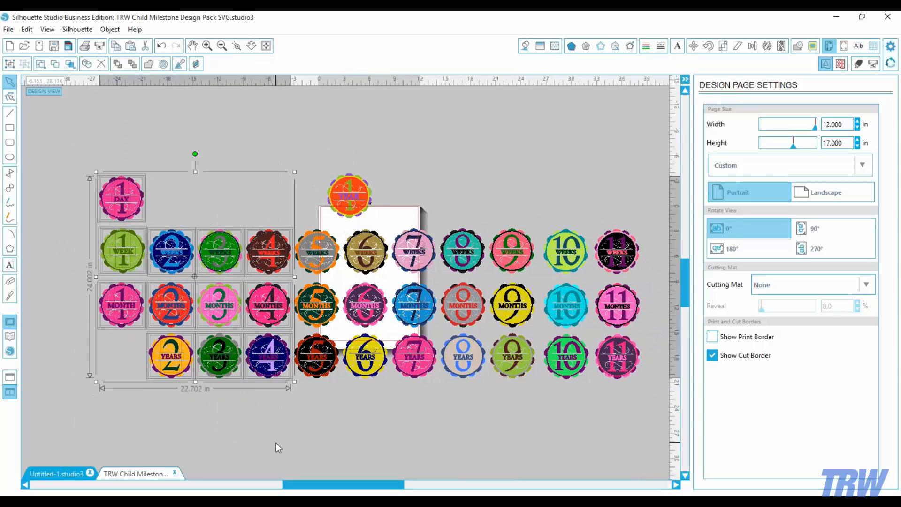
{"action": "key", "text": "Delete"}
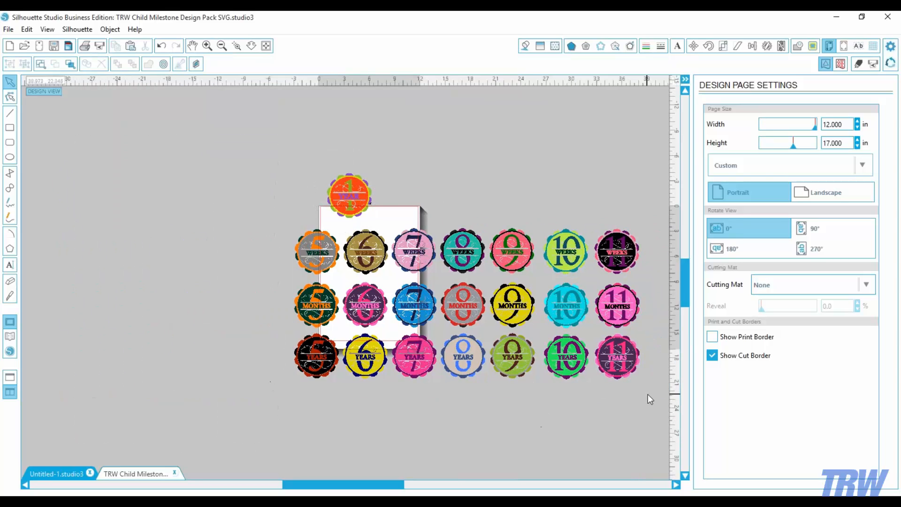
{"action": "left_click_drag", "start_coordinate": [649, 398], "coordinate": [293, 256]}
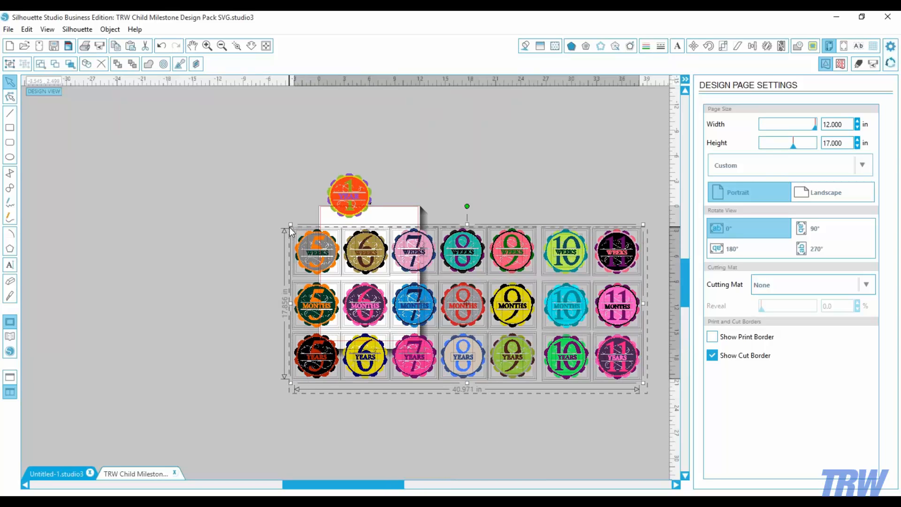
{"action": "key", "text": "Delete"}
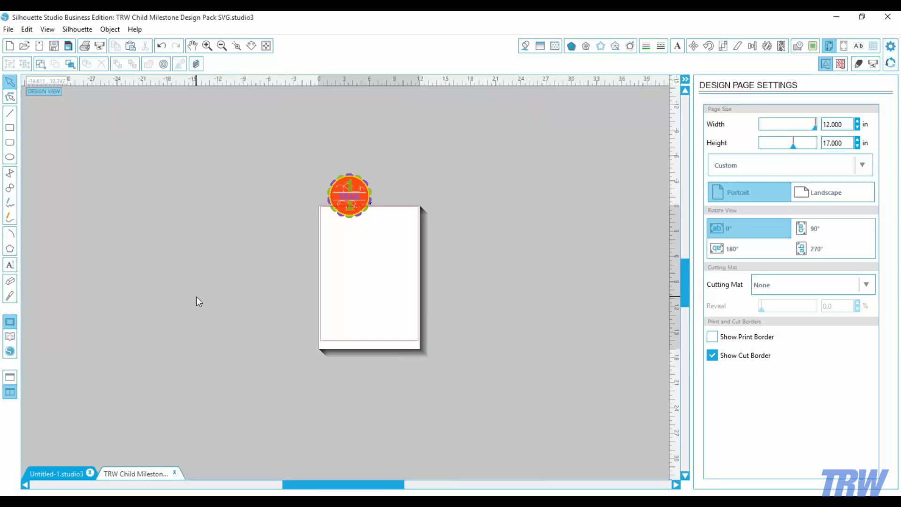
- Position the 1 Year badge in the upper half of the page, slightly left of center, and leave it selected
{"action": "left_click", "coordinate": [348, 195]}
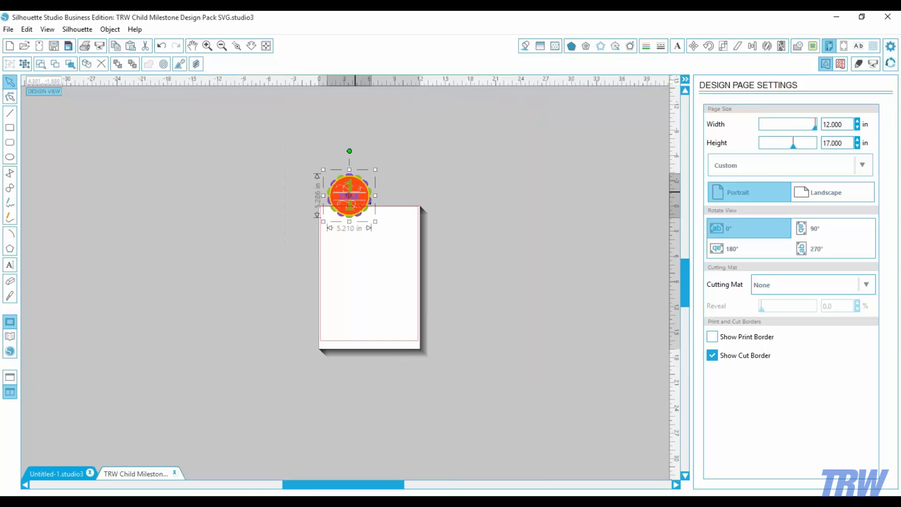
{"action": "left_click_drag", "start_coordinate": [348, 194], "coordinate": [357, 252]}
{"action": "left_click", "coordinate": [266, 46]}
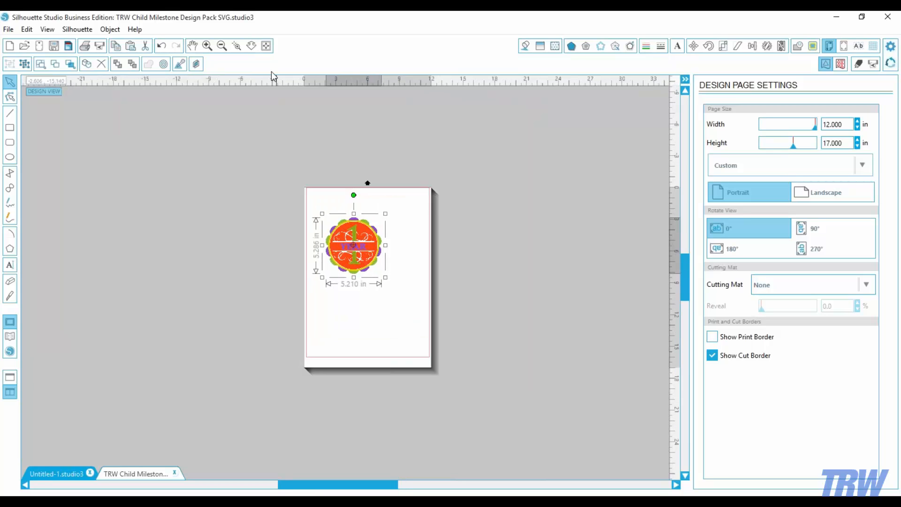
{"action": "left_click", "coordinate": [371, 345]}
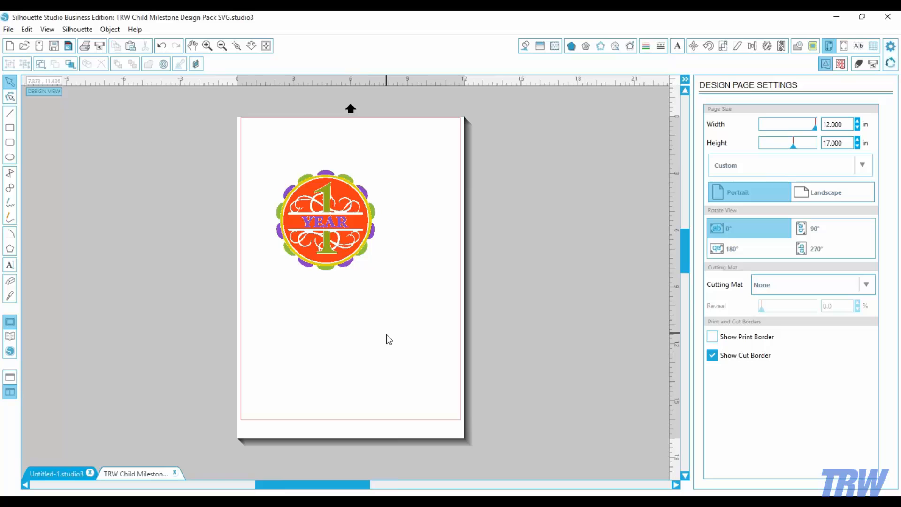
{"action": "mouse_move", "coordinate": [347, 257]}
{"action": "left_mouse_down"}
{"action": "mouse_move", "coordinate": [358, 229]}
{"action": "mouse_move", "coordinate": [337, 254]}
{"action": "left_mouse_up"}
{"action": "key", "text": "ctrl+z"}
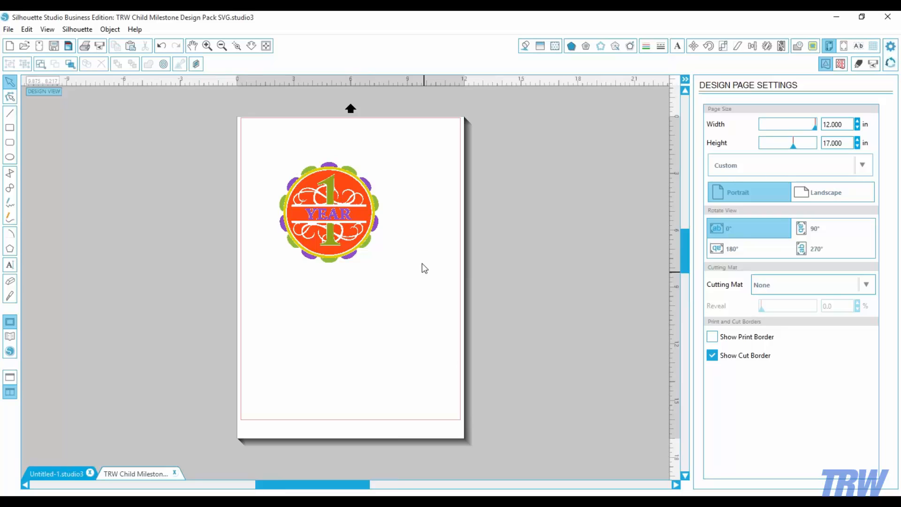
{"action": "left_click", "coordinate": [352, 238]}
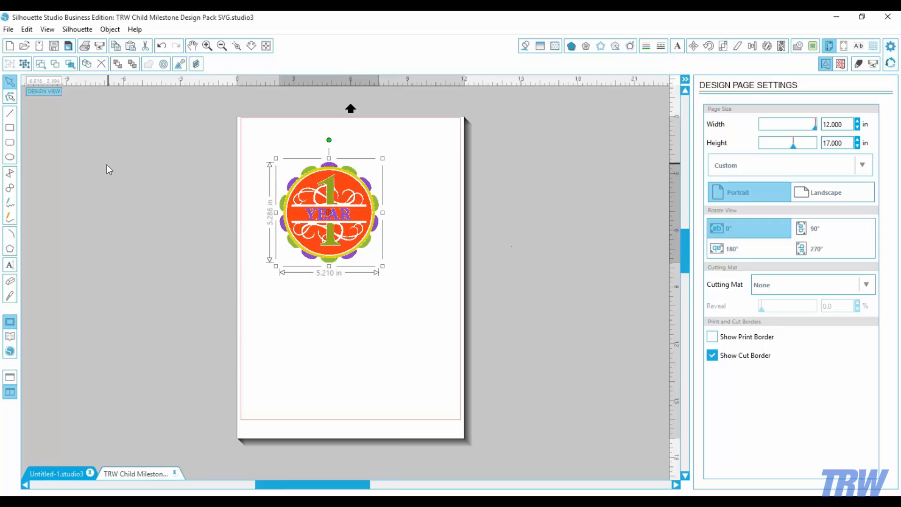
- Ungroup the 1 Year badge into its separate pieces and clear the selection
{"action": "left_click", "coordinate": [110, 29]}
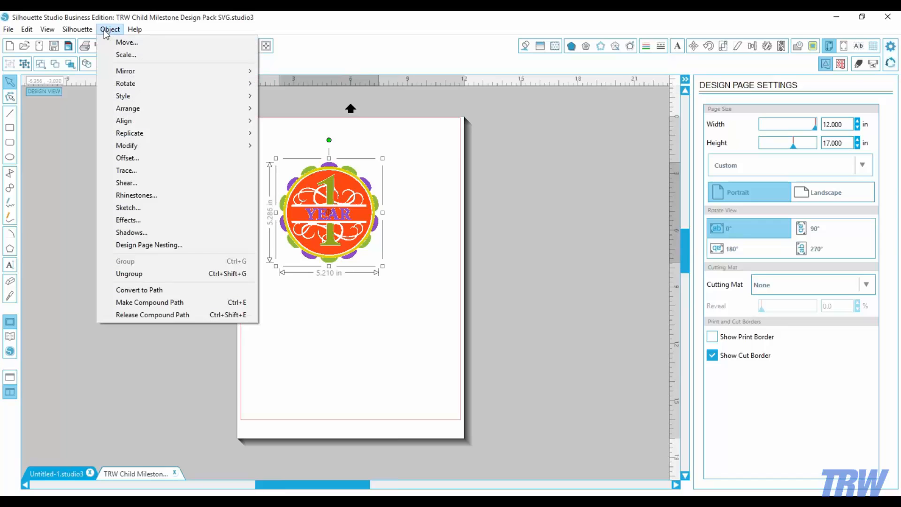
{"action": "left_click", "coordinate": [129, 274]}
{"action": "left_click", "coordinate": [347, 341]}
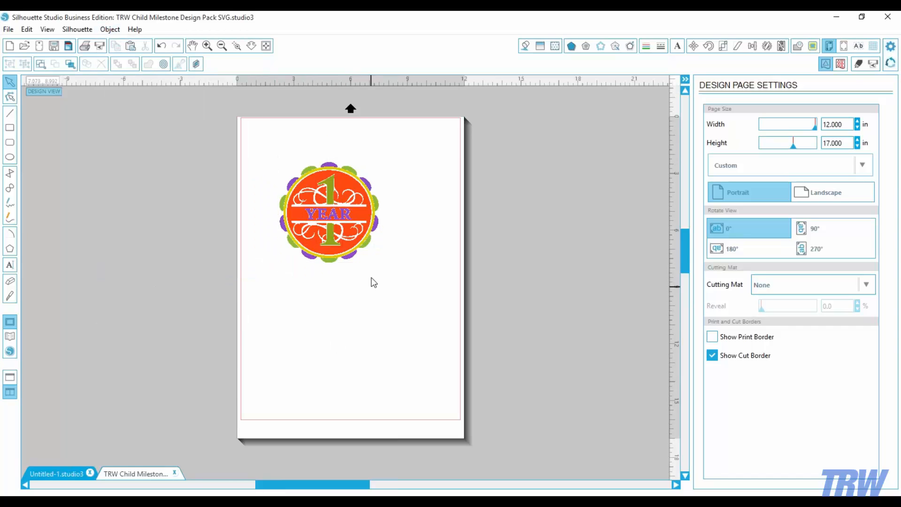
- Try moving the purple outer scallops away from the rest of the badge and undo the move
{"action": "left_click", "coordinate": [351, 257]}
{"action": "left_click", "coordinate": [357, 333]}
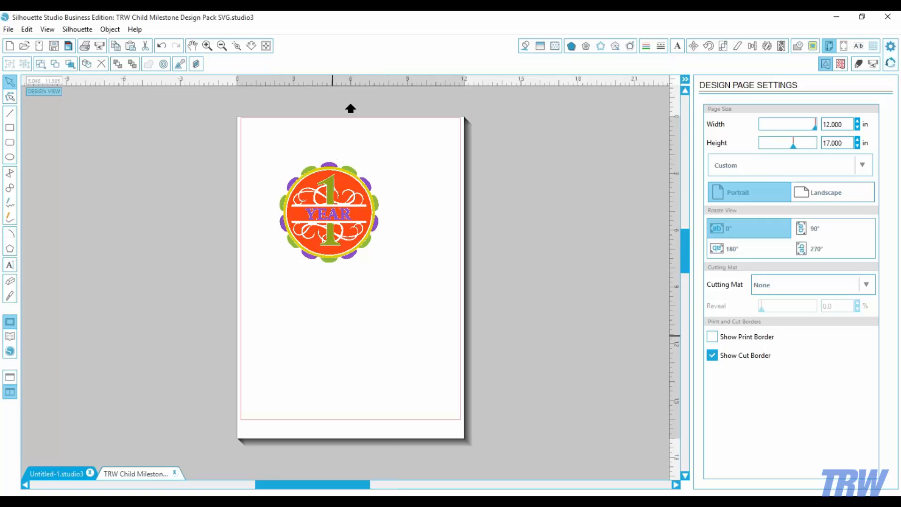
{"action": "left_click_drag", "start_coordinate": [351, 261], "coordinate": [370, 290]}
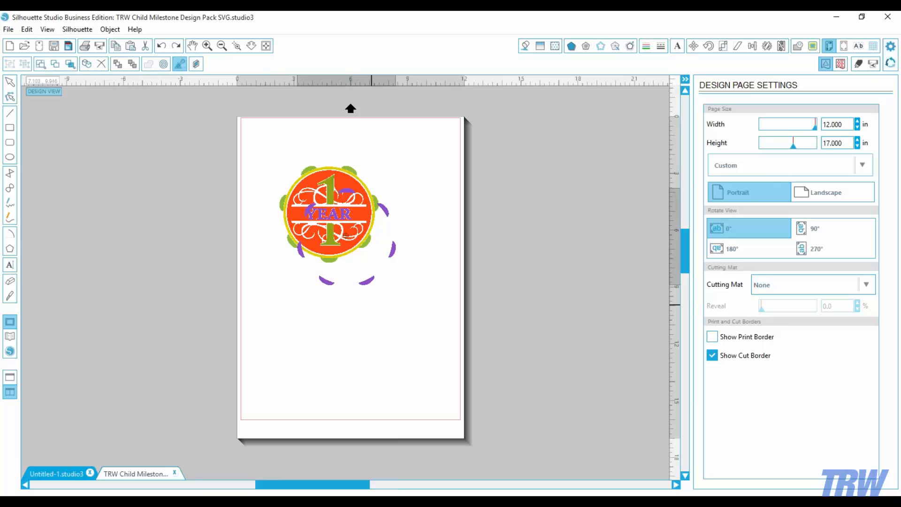
{"action": "key", "text": "ctrl+z"}
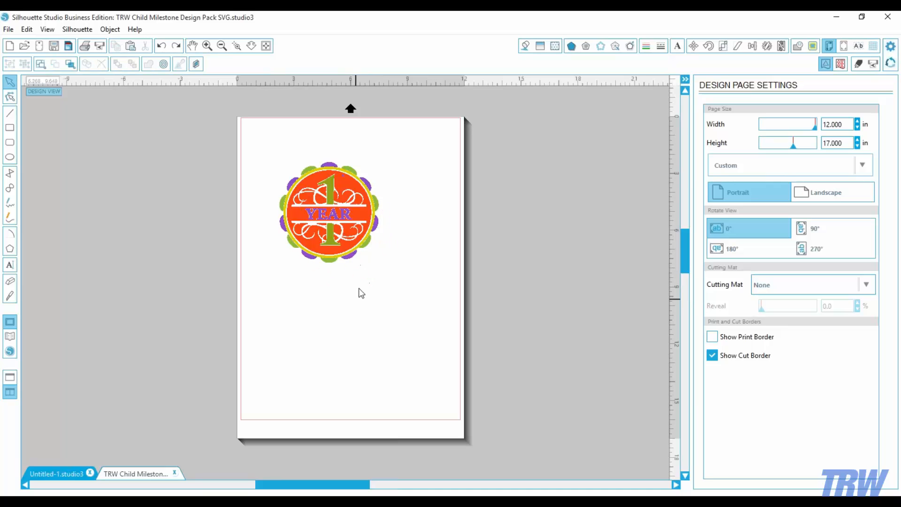
- Examine how the badge is divided by selecting the YEAR lettering and the purple scallops in turn, and clear the selection
{"action": "left_click", "coordinate": [335, 217]}
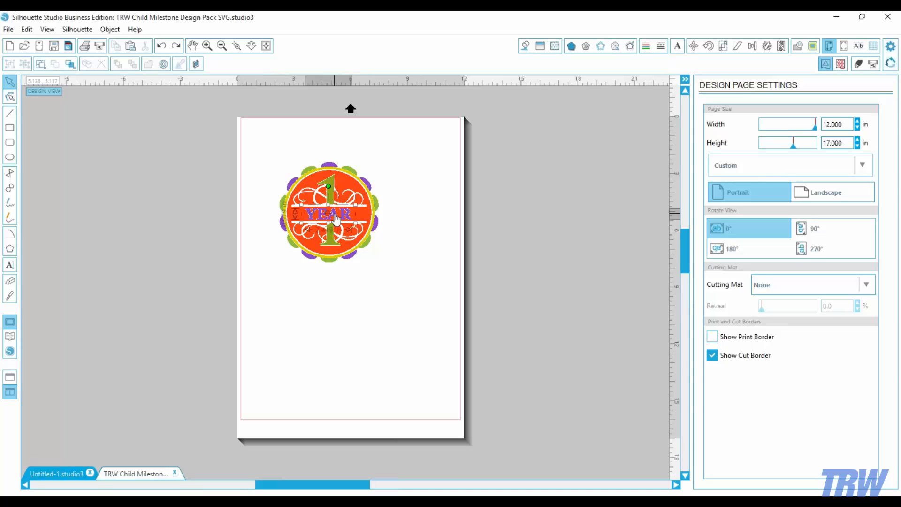
{"action": "left_click", "coordinate": [367, 187]}
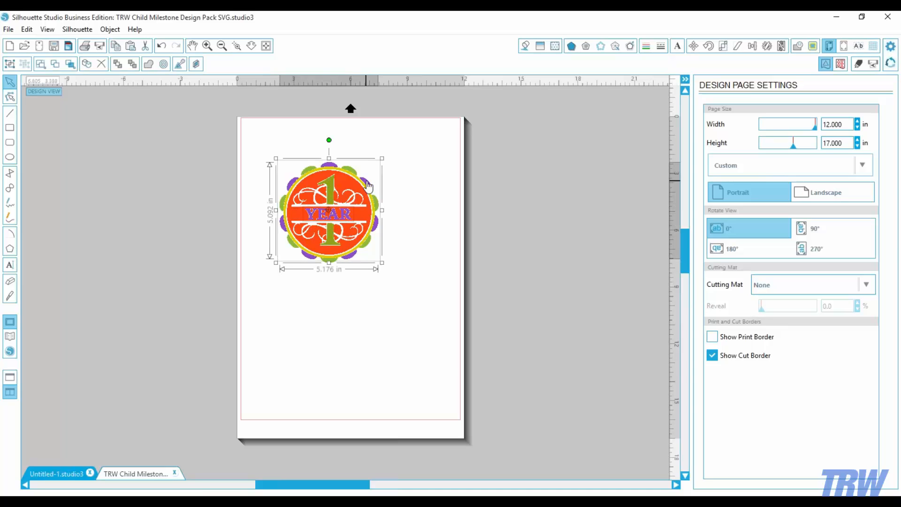
{"action": "left_click", "coordinate": [353, 352]}
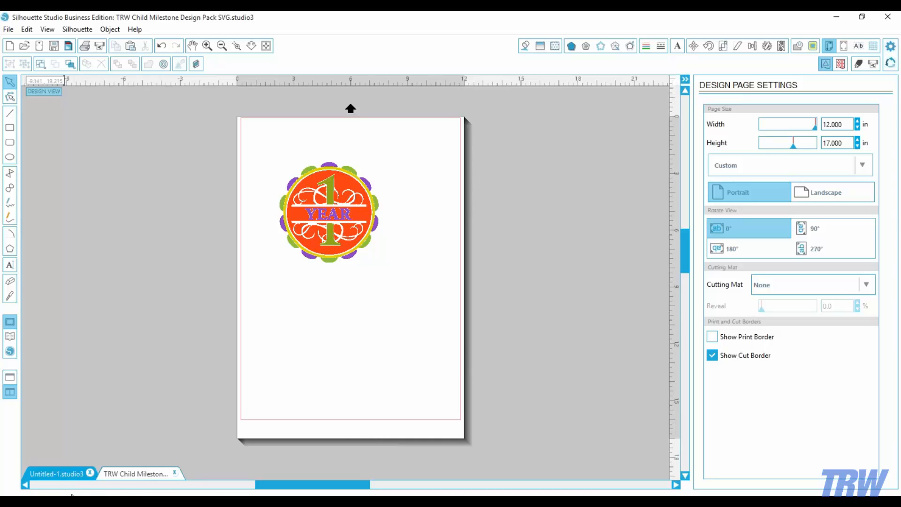
- Select every piece with the purple fill RGB (138,64,199) by fill color and recolor them teal, hex 00BABF
{"action": "left_click", "coordinate": [70, 66]}
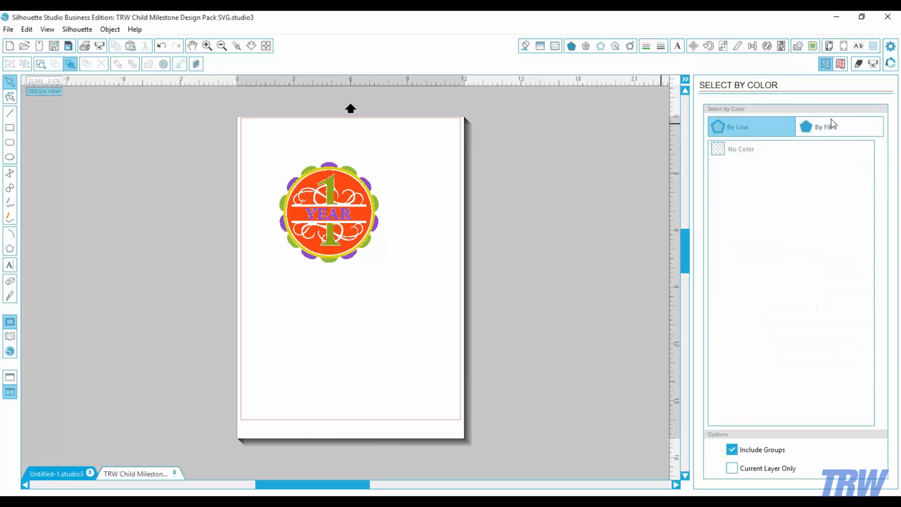
{"action": "left_click", "coordinate": [823, 129]}
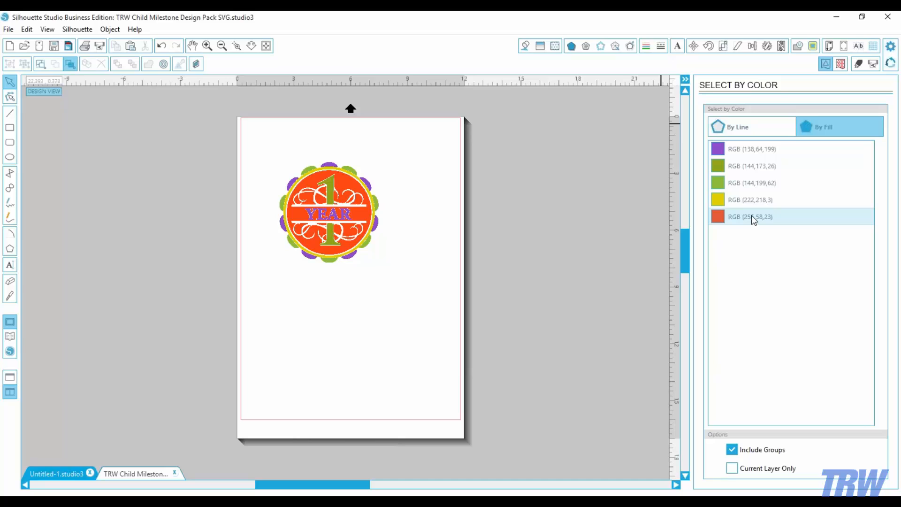
{"action": "left_click", "coordinate": [753, 149]}
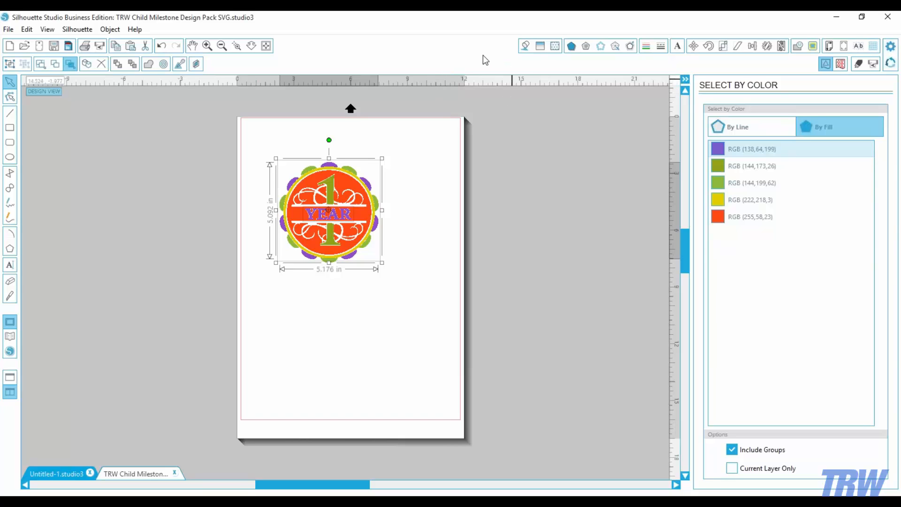
{"action": "left_click", "coordinate": [525, 46]}
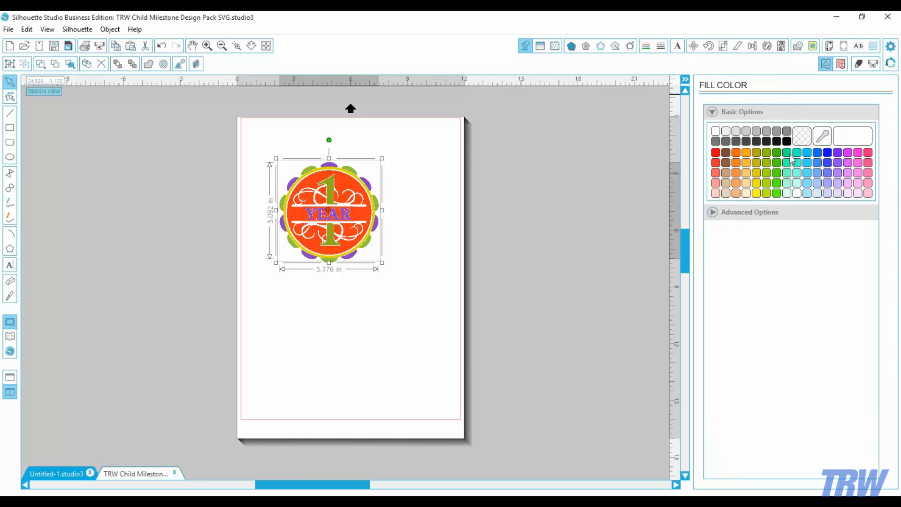
{"action": "left_click", "coordinate": [788, 154]}
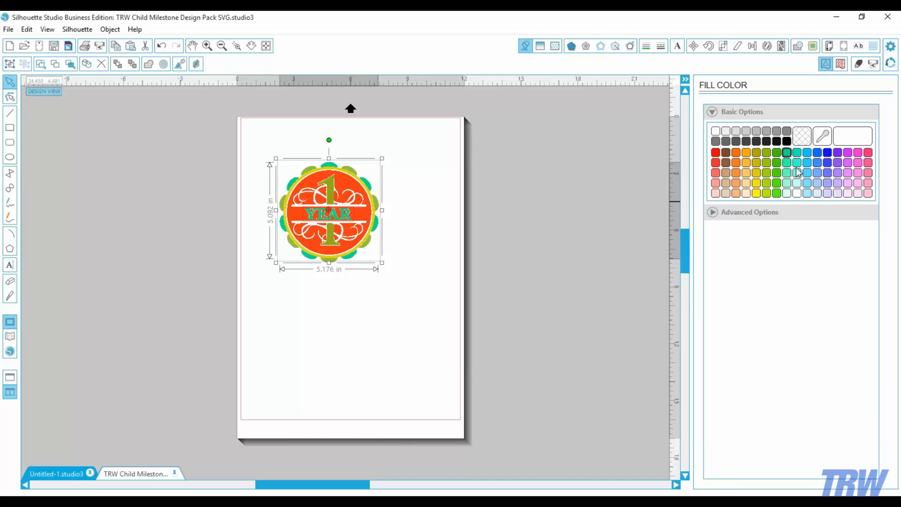
{"action": "left_click", "coordinate": [796, 163]}
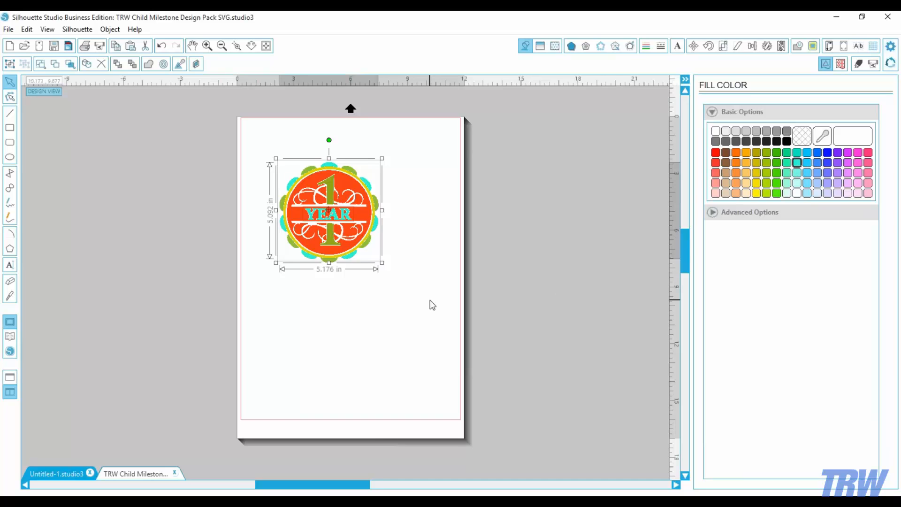
{"action": "left_click", "coordinate": [806, 184]}
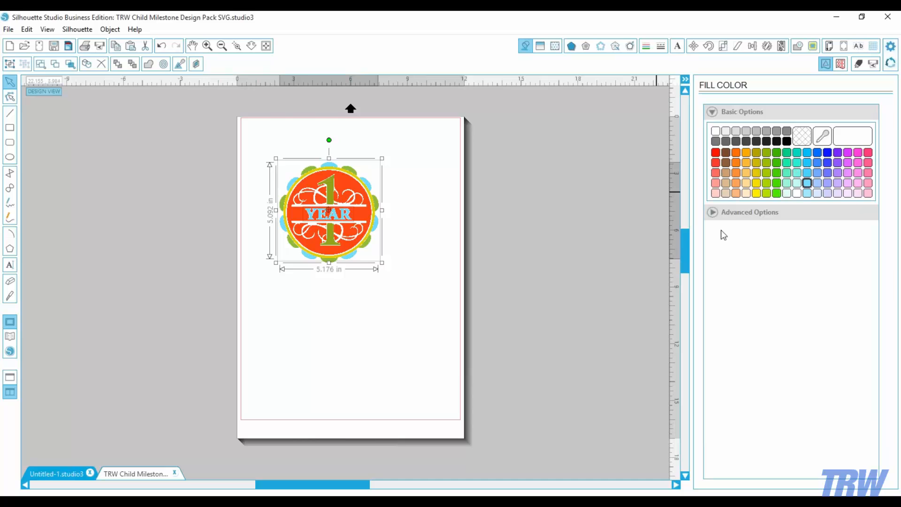
{"action": "left_click", "coordinate": [716, 213]}
{"action": "left_click", "coordinate": [781, 248]}
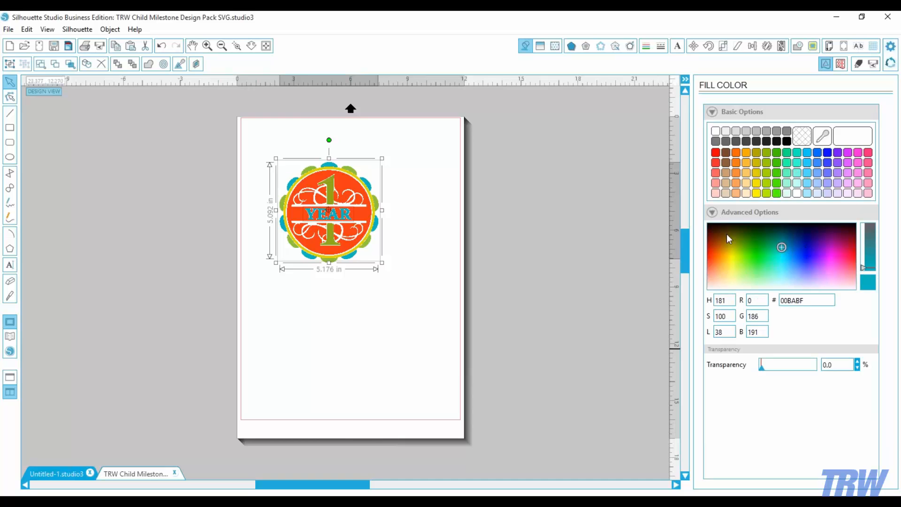
{"action": "left_click", "coordinate": [435, 170]}
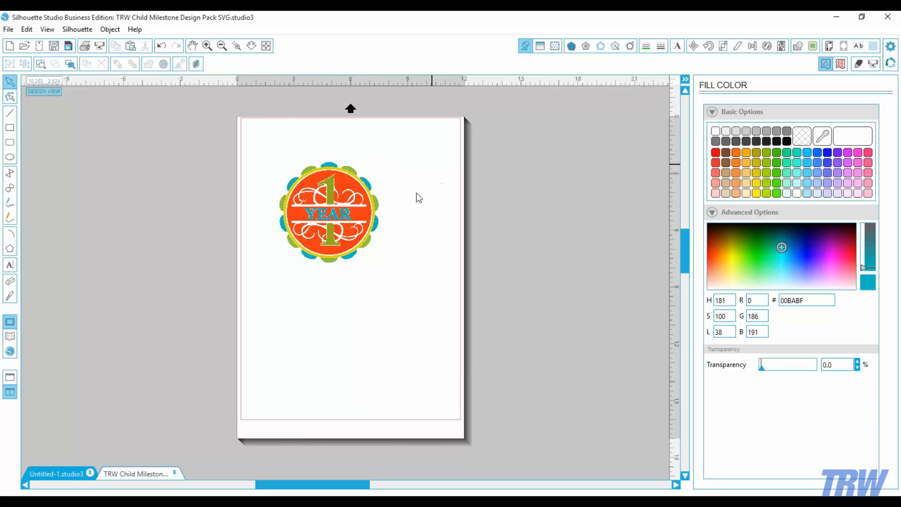
- Select the green scallops by their fill color RGB (144,199,62) and recolor them light blue, hex A3ECFF
{"action": "left_click_drag", "start_coordinate": [261, 145], "coordinate": [342, 282]}
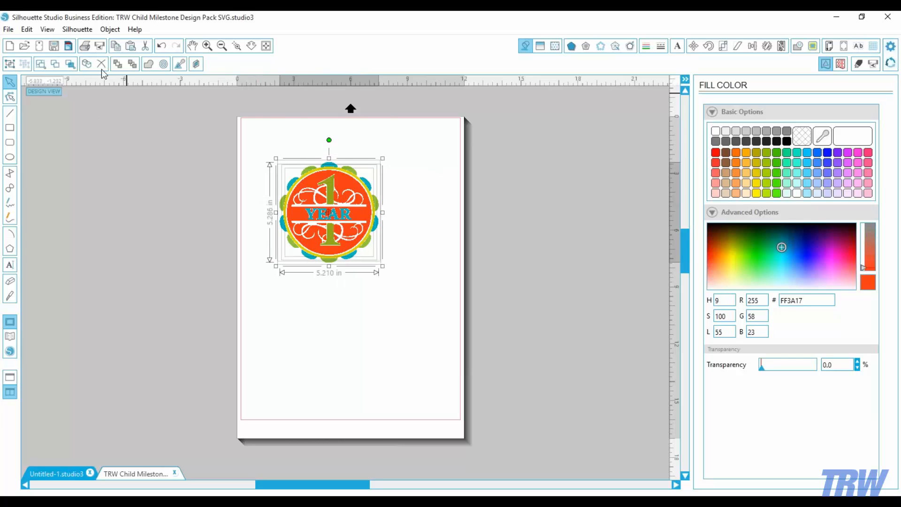
{"action": "left_click", "coordinate": [70, 63]}
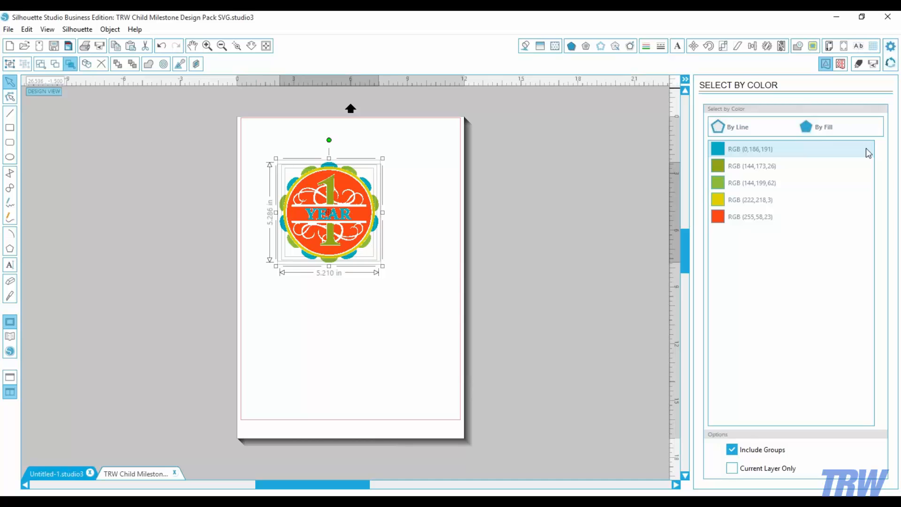
{"action": "left_click", "coordinate": [755, 183]}
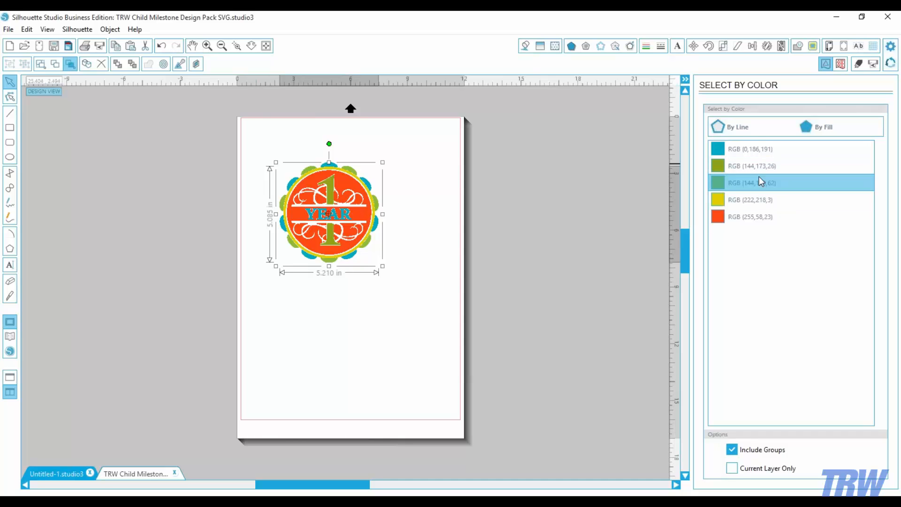
{"action": "left_click", "coordinate": [525, 46]}
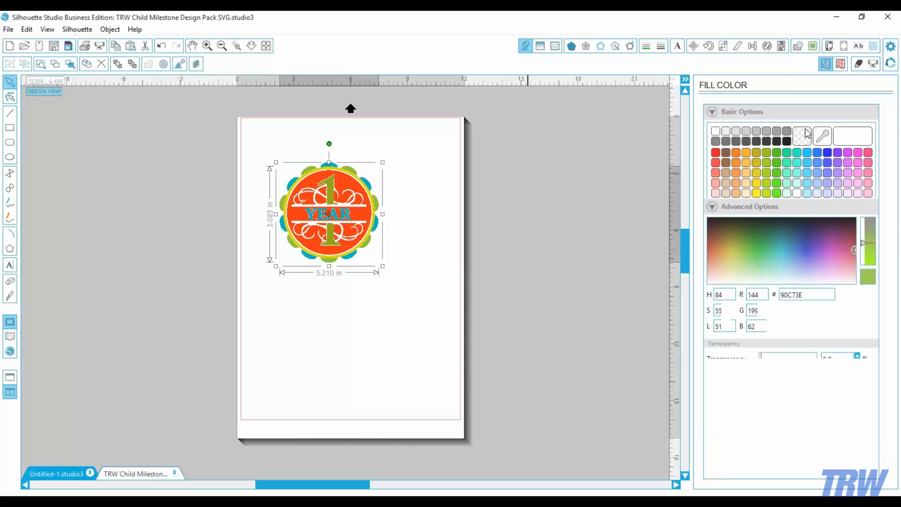
{"action": "left_click", "coordinate": [807, 153]}
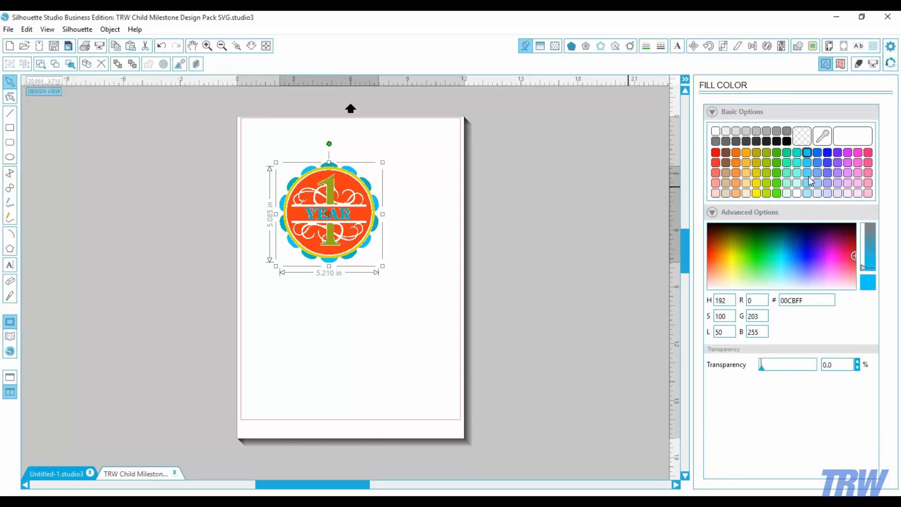
{"action": "left_click", "coordinate": [807, 193]}
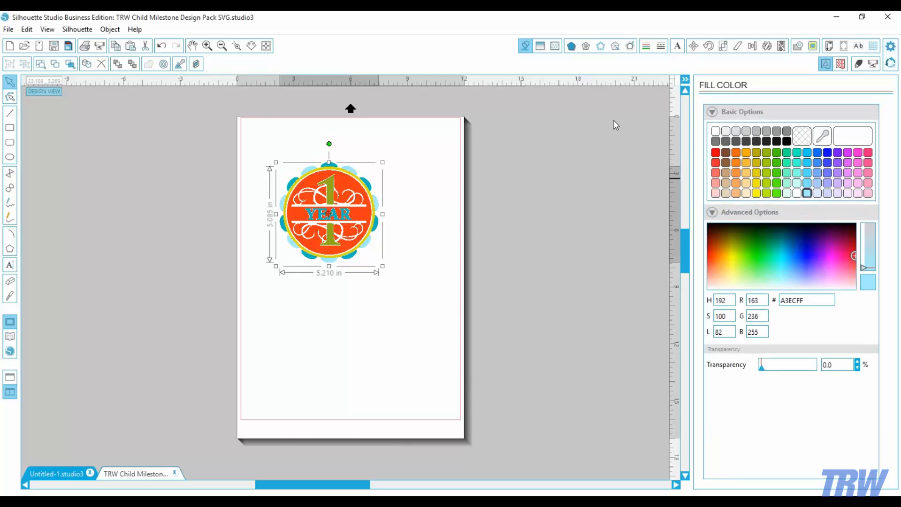
- Select the large numeral 1 by its olive-green fill RGB (144,173,26) and recolor it light blue, hex A3ECFF
{"action": "left_click", "coordinate": [68, 65]}
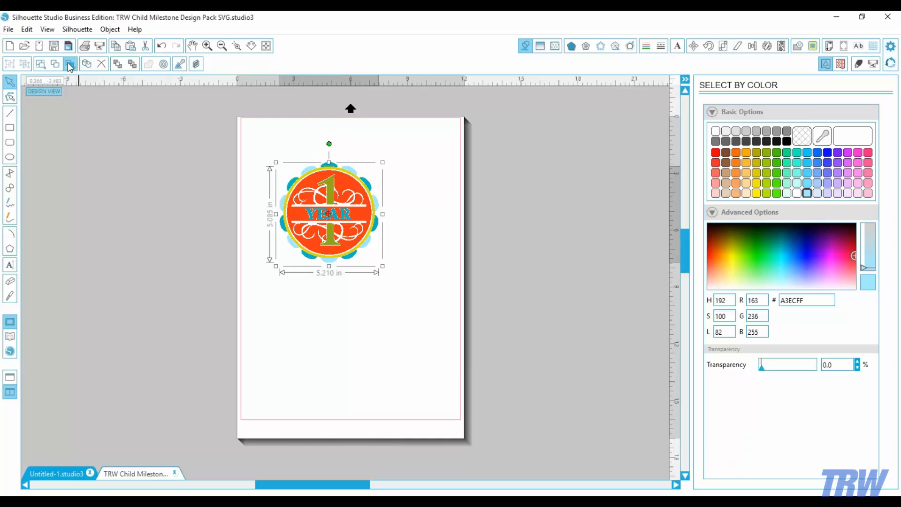
{"action": "left_click", "coordinate": [737, 166]}
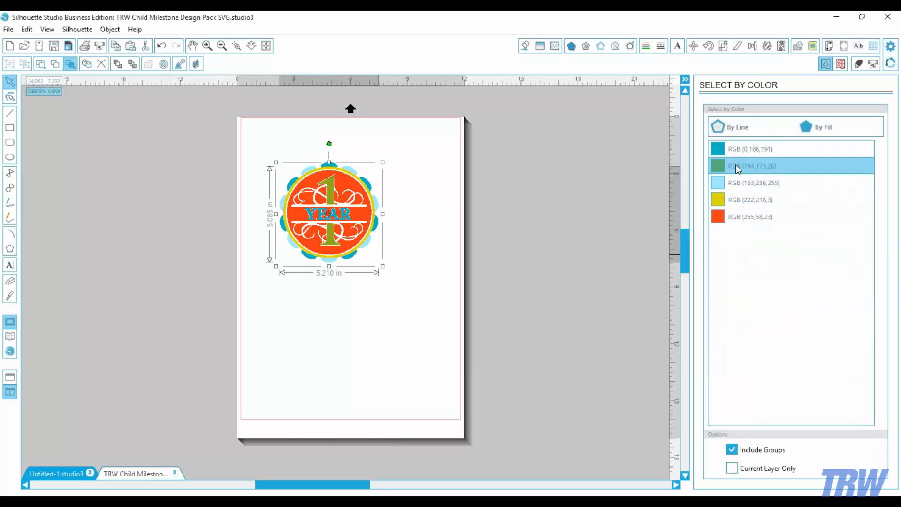
{"action": "left_click", "coordinate": [525, 46]}
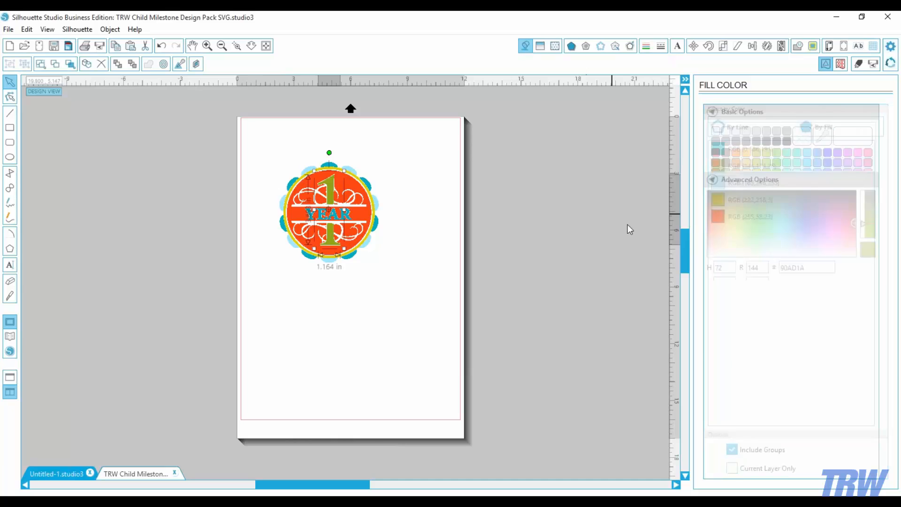
{"action": "left_click", "coordinate": [807, 183]}
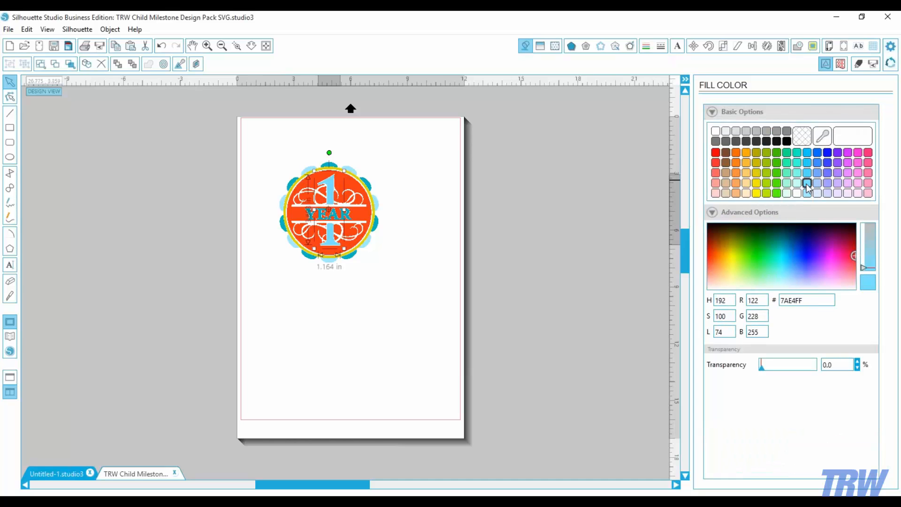
{"action": "left_click", "coordinate": [807, 193]}
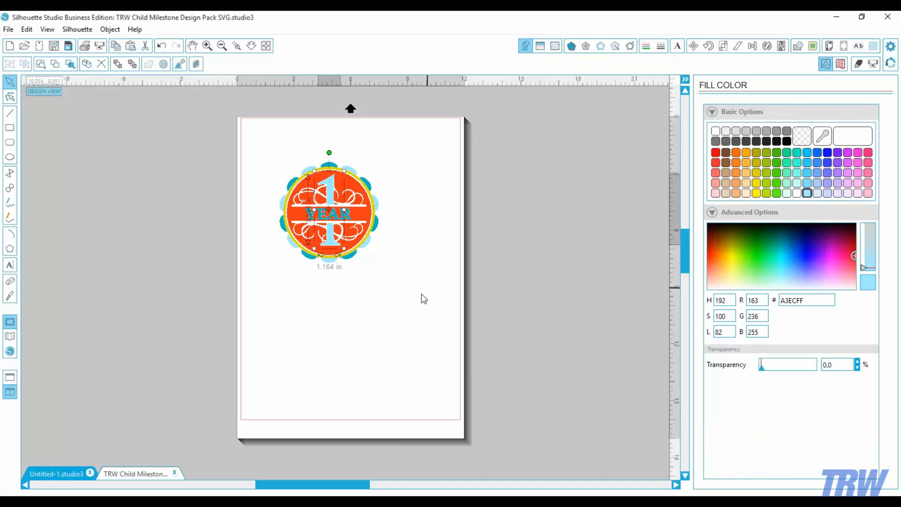
- Select the badge's orange-red background by its fill color RGB (255,58,23) and recolor it light gray, hex DDDDDD
{"action": "left_click_drag", "start_coordinate": [412, 292], "coordinate": [277, 141]}
{"action": "left_click", "coordinate": [70, 65]}
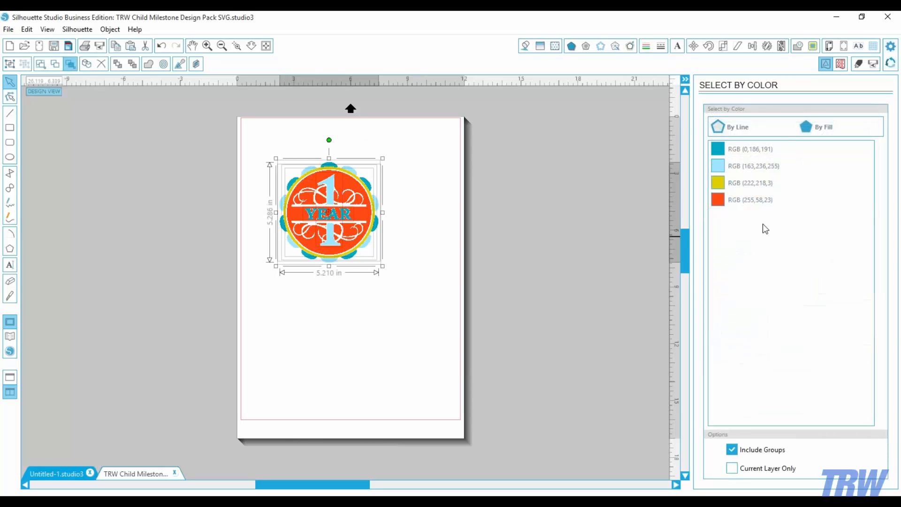
{"action": "left_click", "coordinate": [750, 201]}
{"action": "left_click", "coordinate": [524, 45]}
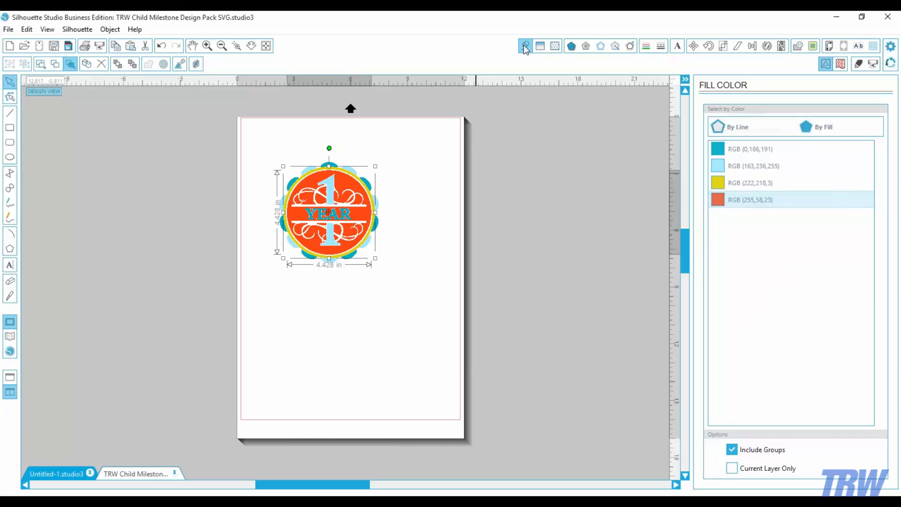
{"action": "left_click", "coordinate": [727, 133]}
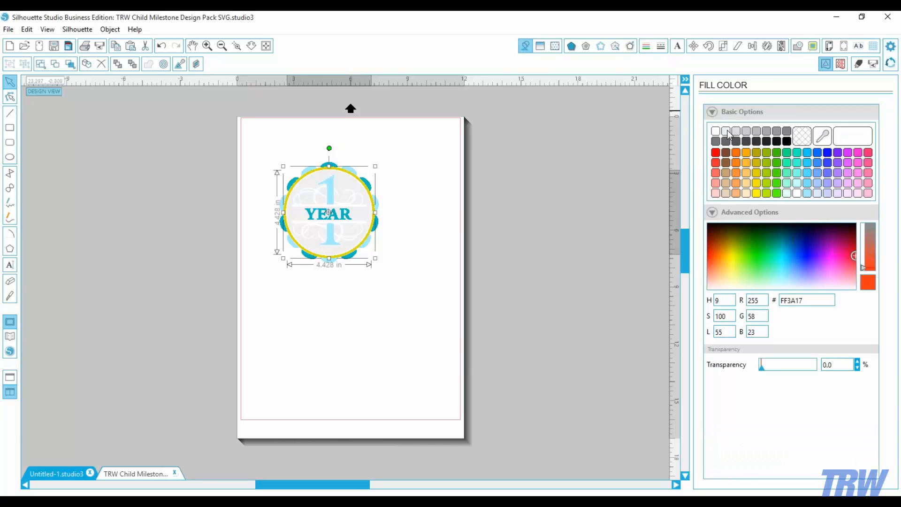
{"action": "left_click", "coordinate": [736, 133]}
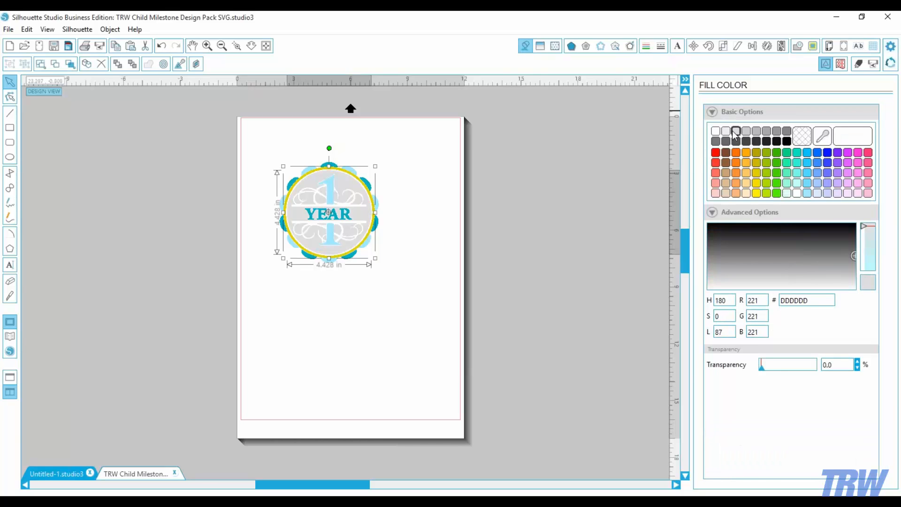
{"action": "left_click", "coordinate": [407, 362]}
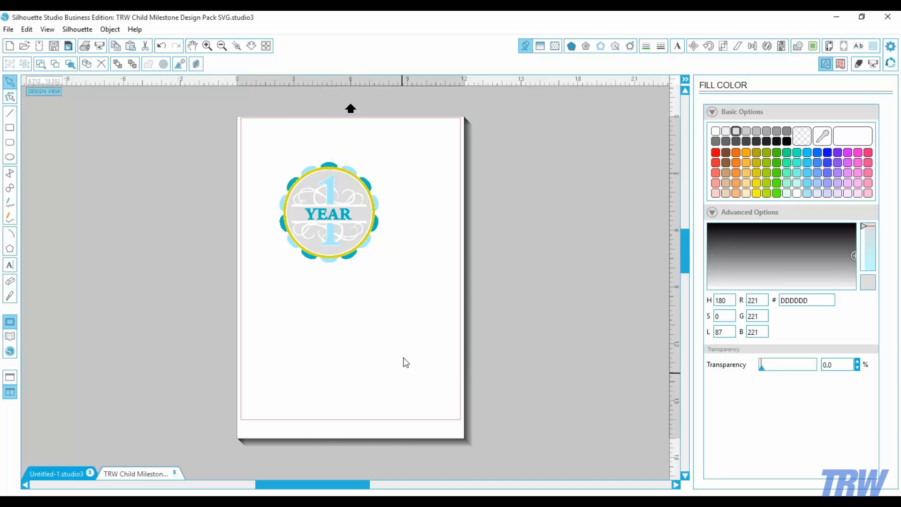
- Select the badge's yellow ring by its fill color RGB (222,218,3) and recolor it lavender, hex CBA9FF
{"action": "left_click_drag", "start_coordinate": [423, 330], "coordinate": [245, 45]}
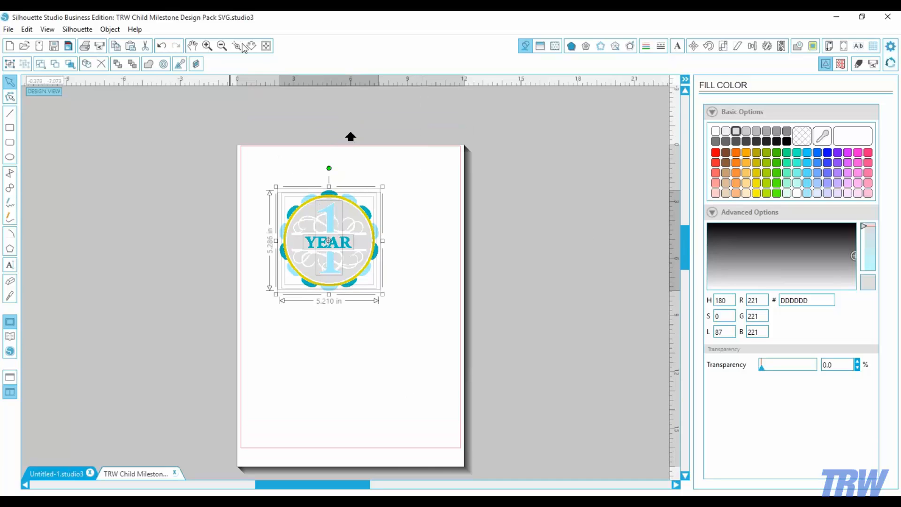
{"action": "left_click", "coordinate": [70, 64]}
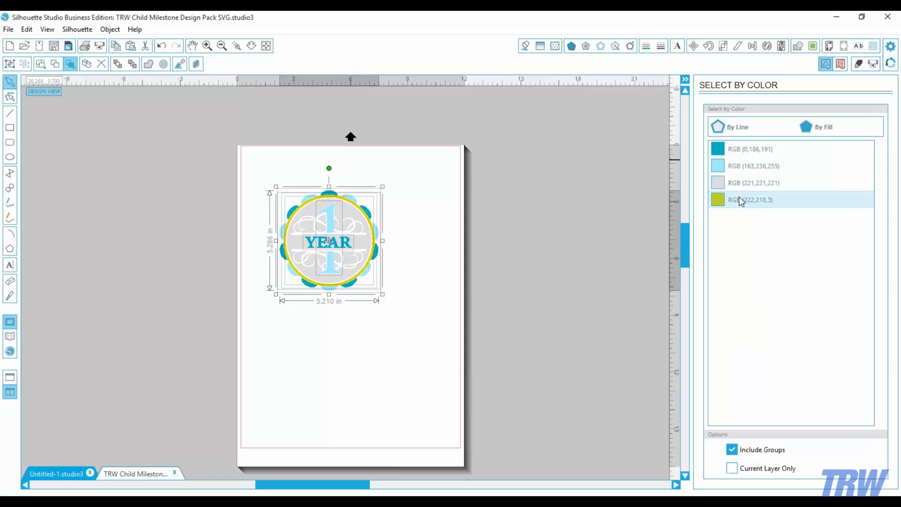
{"action": "left_click", "coordinate": [740, 200]}
{"action": "left_click", "coordinate": [525, 45]}
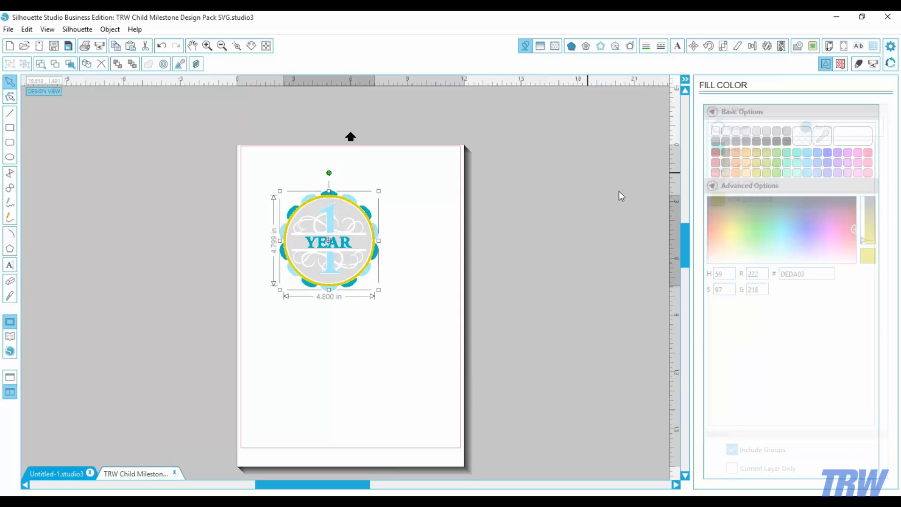
{"action": "left_click", "coordinate": [838, 185]}
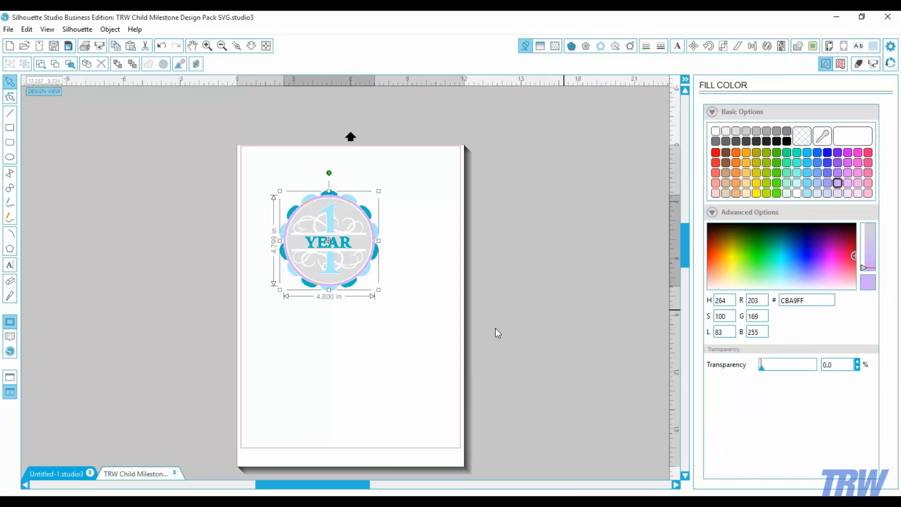
{"action": "left_click", "coordinate": [407, 358]}
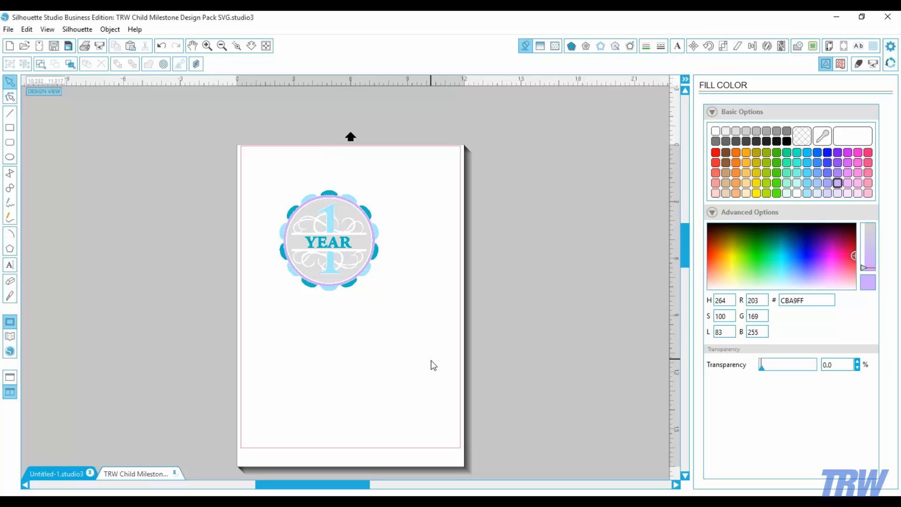
- Group all pieces of the 1 Year badge and move the group to the page's upper-left corner
{"action": "left_click_drag", "start_coordinate": [433, 364], "coordinate": [255, 160]}
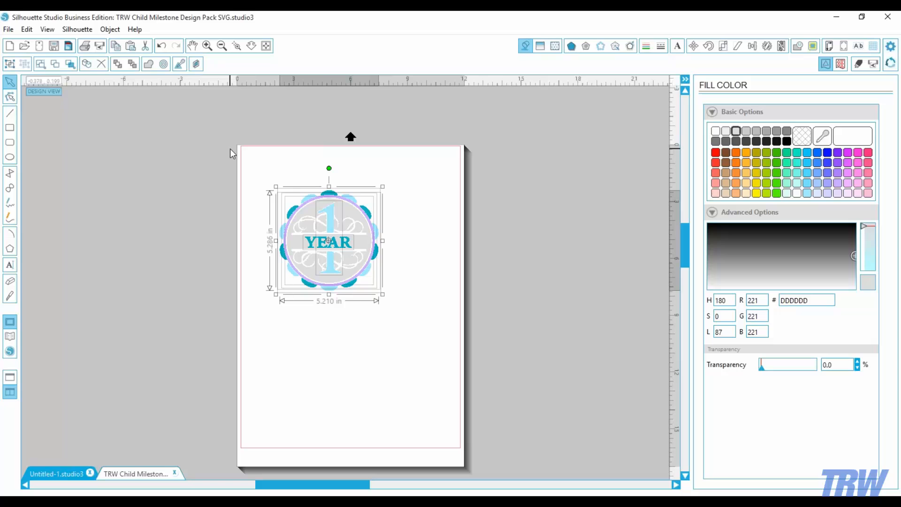
{"action": "left_click", "coordinate": [109, 29]}
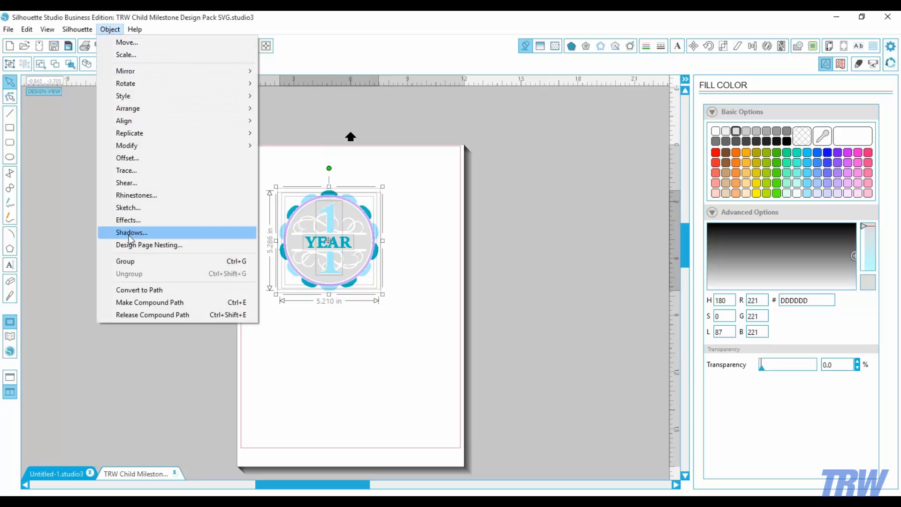
{"action": "left_click", "coordinate": [121, 261]}
{"action": "left_click", "coordinate": [405, 360]}
{"action": "left_click_drag", "start_coordinate": [361, 265], "coordinate": [334, 237]}
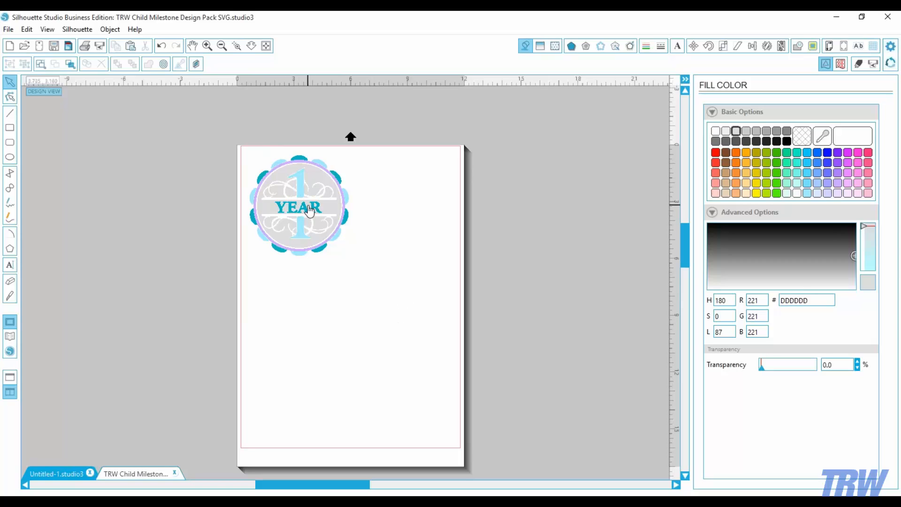
{"action": "left_click_drag", "start_coordinate": [308, 212], "coordinate": [311, 213]}
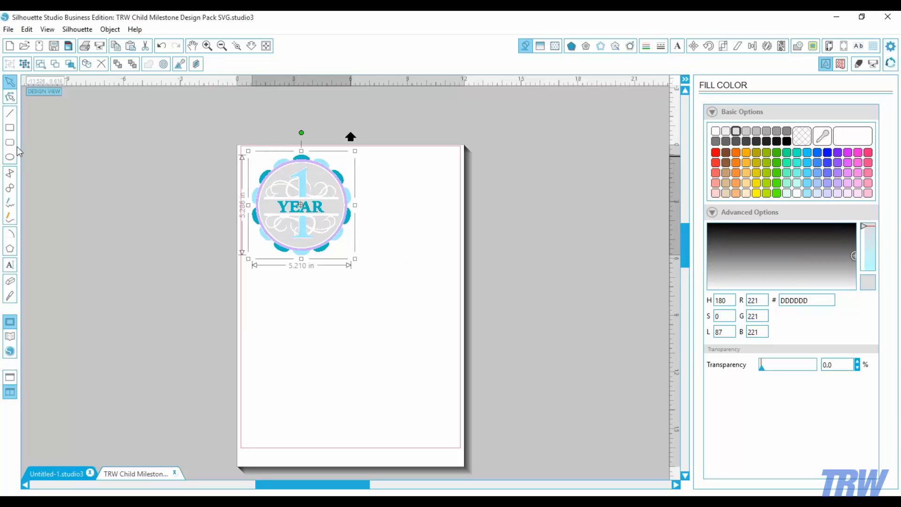
{"action": "left_click", "coordinate": [348, 361]}
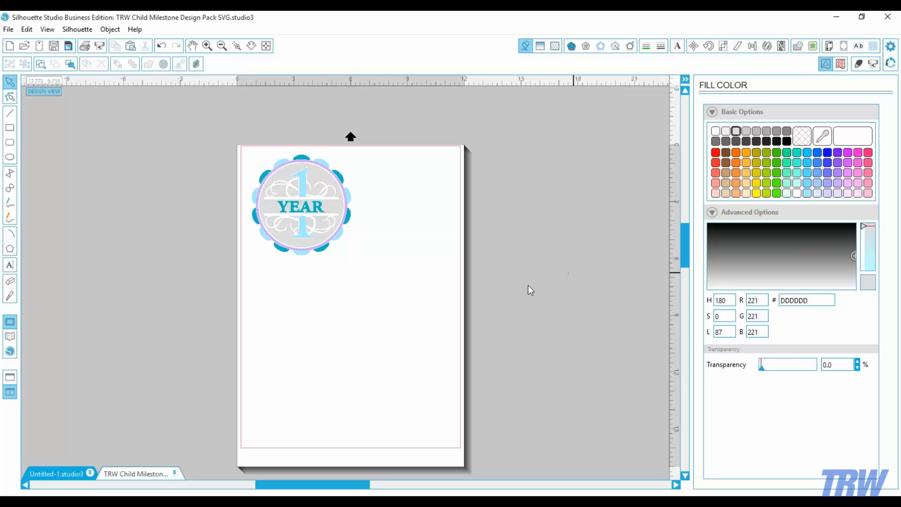
- Set the cut settings to Advanced by fill color and turn off cutting for the lavender, light blue and teal fills
{"action": "left_click", "coordinate": [860, 64]}
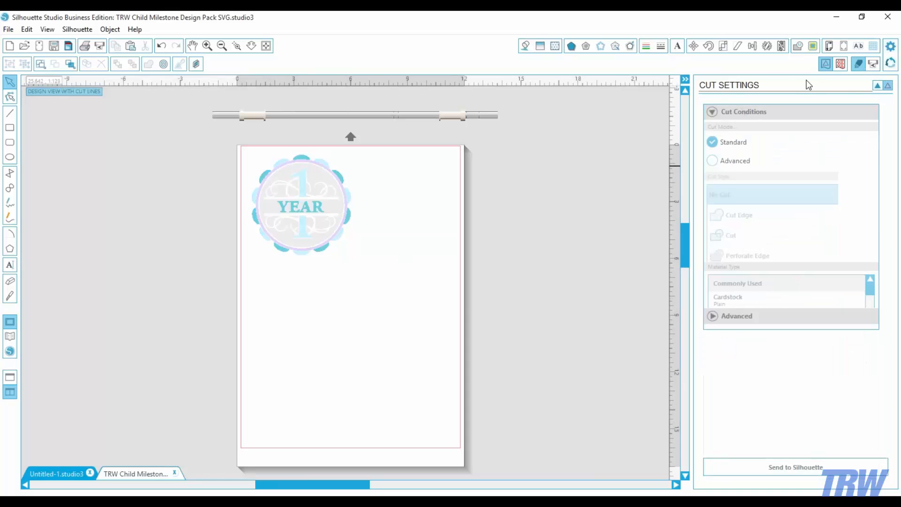
{"action": "left_click", "coordinate": [726, 161]}
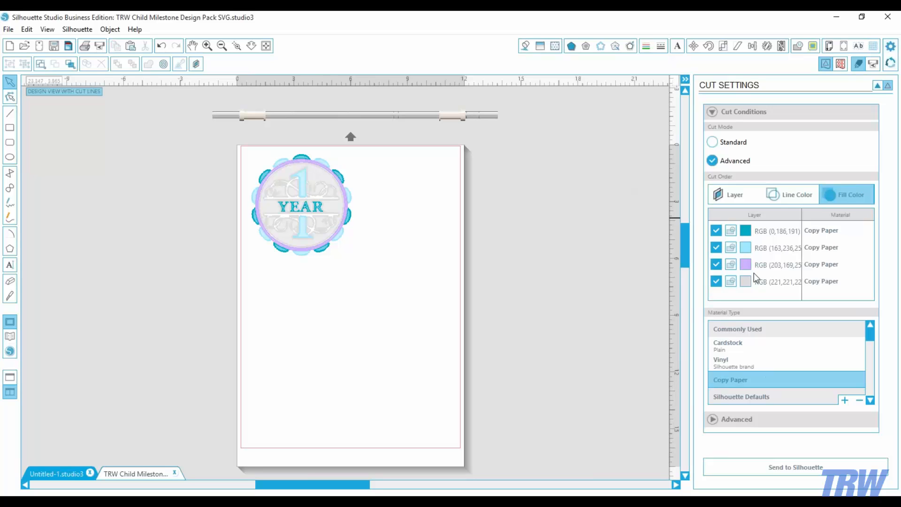
{"action": "left_click", "coordinate": [716, 264]}
{"action": "left_click", "coordinate": [716, 247]}
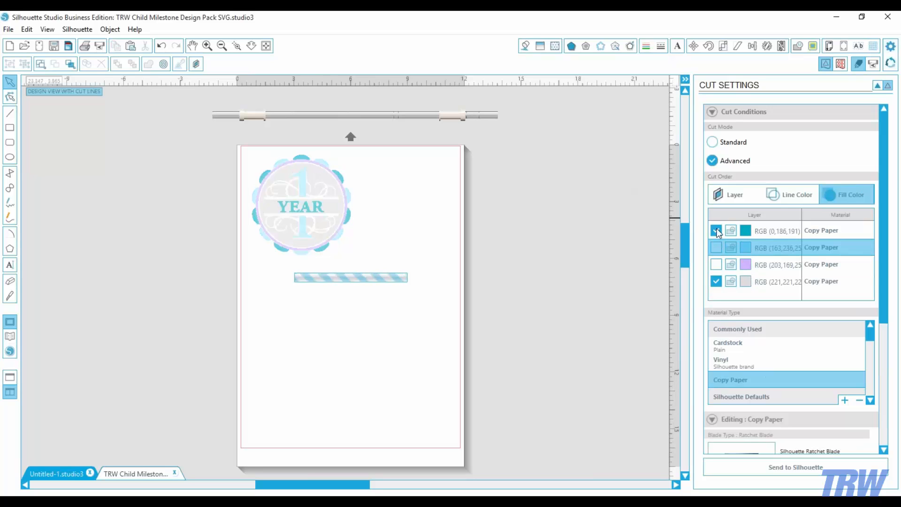
{"action": "left_click", "coordinate": [716, 231]}
{"action": "left_click", "coordinate": [236, 46]}
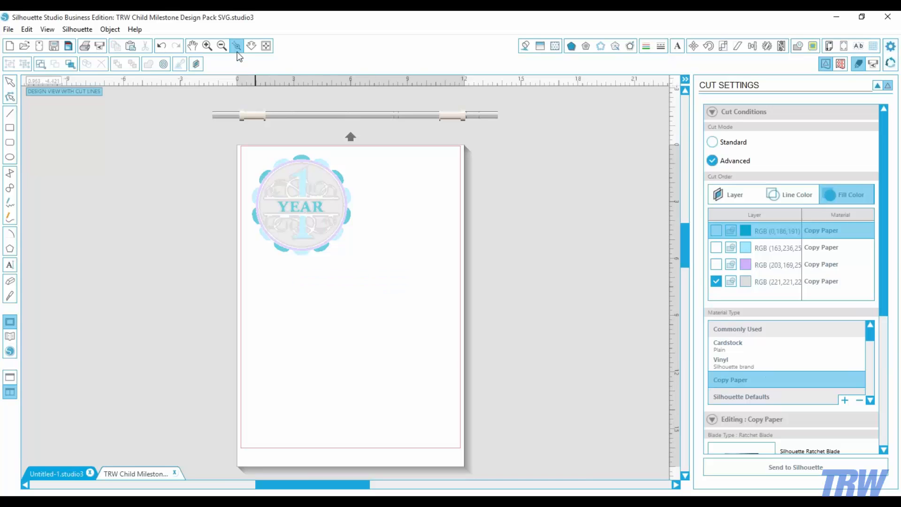
{"action": "left_click_drag", "start_coordinate": [234, 142], "coordinate": [385, 306]}
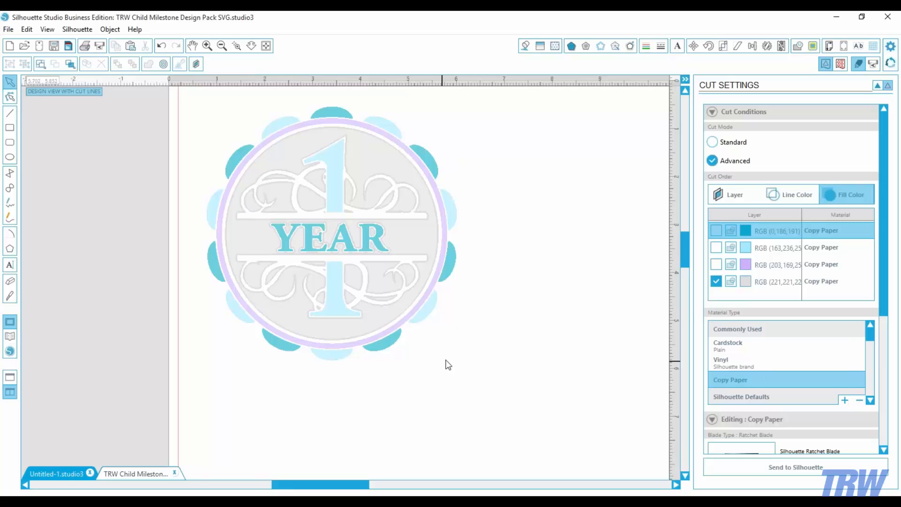
- Turn off cutting for the light gray fill and enable only the light blue fill, RGB (163,236,255)
{"action": "left_click", "coordinate": [719, 276]}
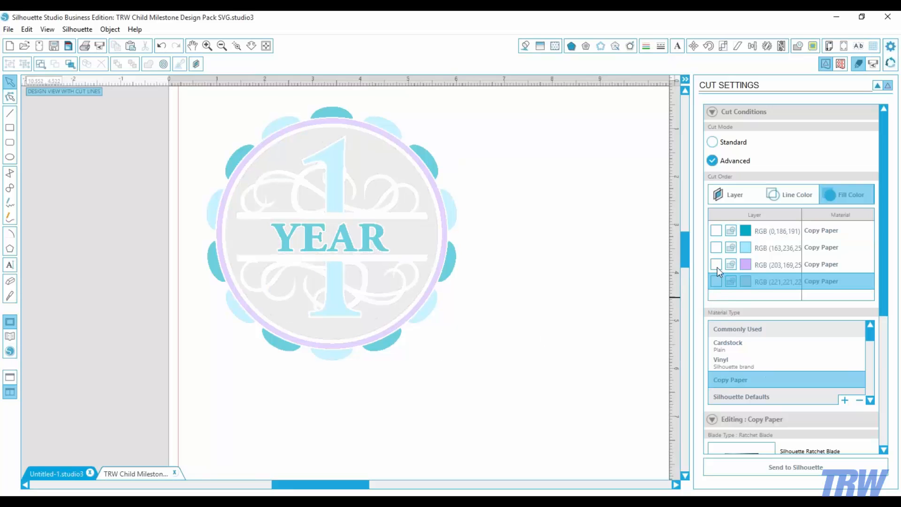
{"action": "left_click", "coordinate": [716, 265]}
{"action": "left_click", "coordinate": [716, 247]}
{"action": "left_click", "coordinate": [716, 261]}
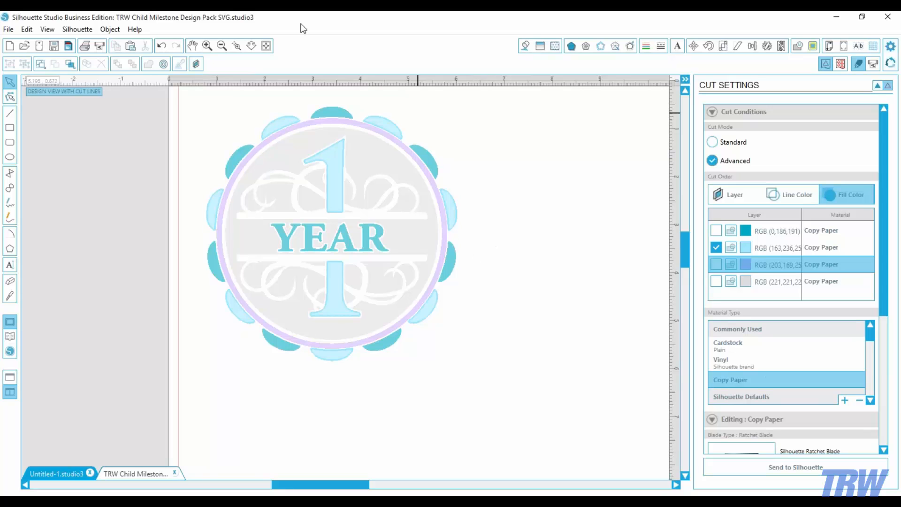
{"action": "left_click", "coordinate": [266, 44]}
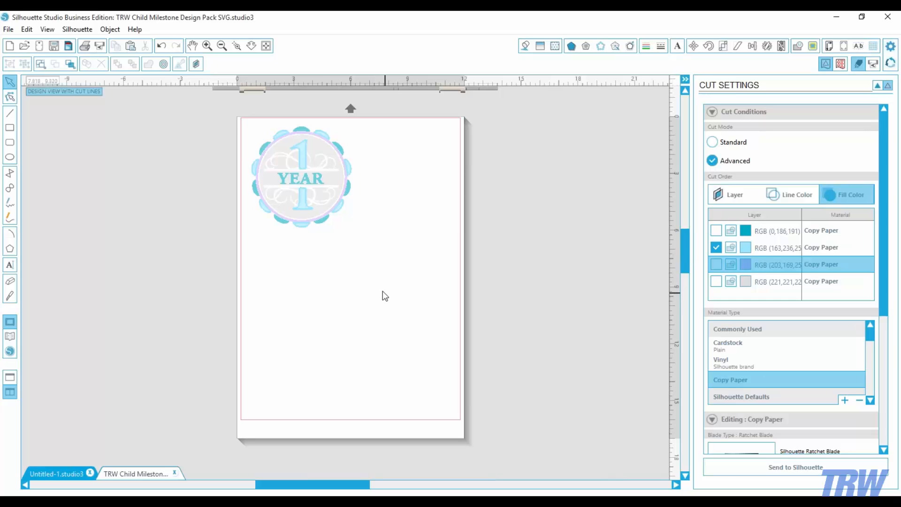
- Open the design page settings and reposition the grouped badge near the page's upper-left corner
{"action": "left_click_drag", "start_coordinate": [382, 290], "coordinate": [248, 123]}
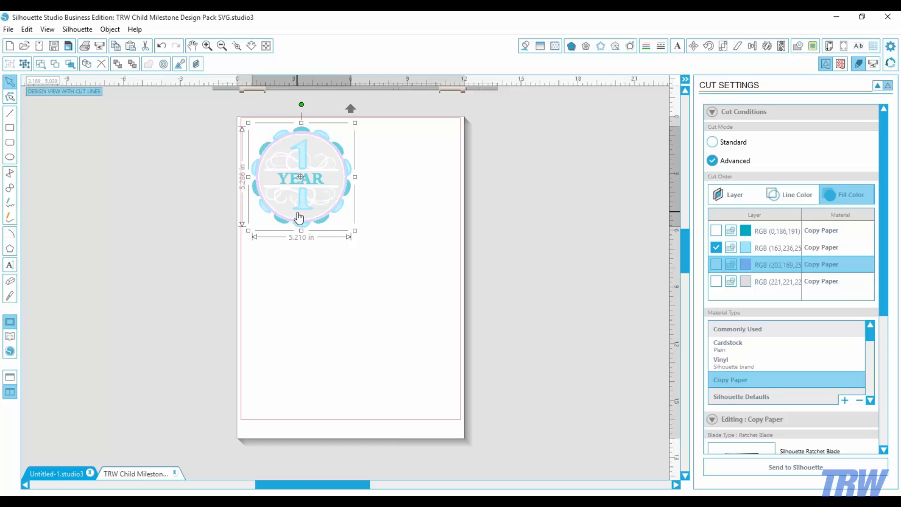
{"action": "left_click_drag", "start_coordinate": [299, 218], "coordinate": [321, 224]}
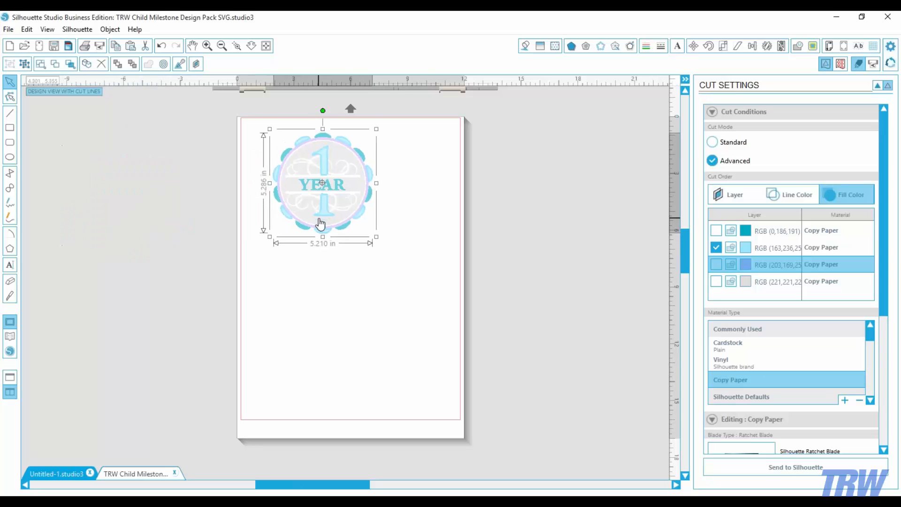
{"action": "left_click", "coordinate": [843, 47]}
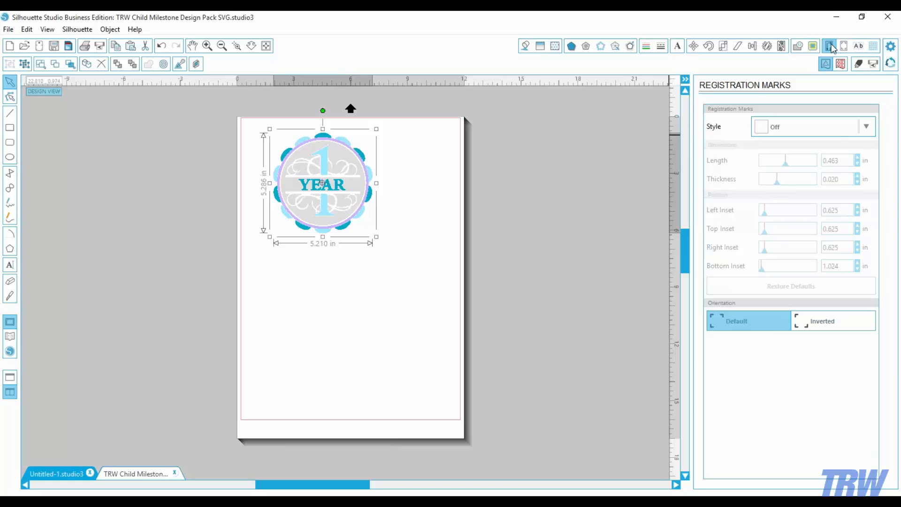
{"action": "left_click", "coordinate": [830, 46]}
{"action": "left_click", "coordinate": [334, 321]}
{"action": "left_click_drag", "start_coordinate": [345, 215], "coordinate": [322, 230]}
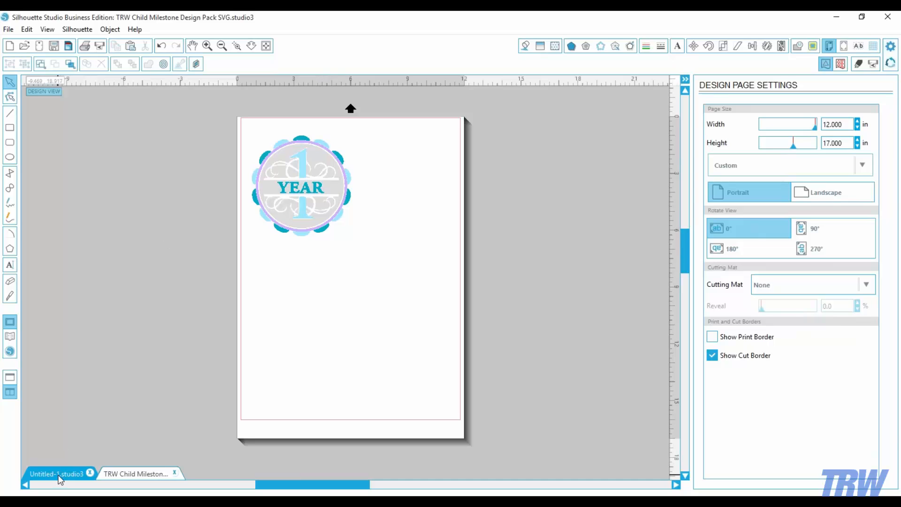
- In the blank Untitled-1 document, add the letter P as text and set its font to Times New Roman
{"action": "left_click", "coordinate": [60, 476]}
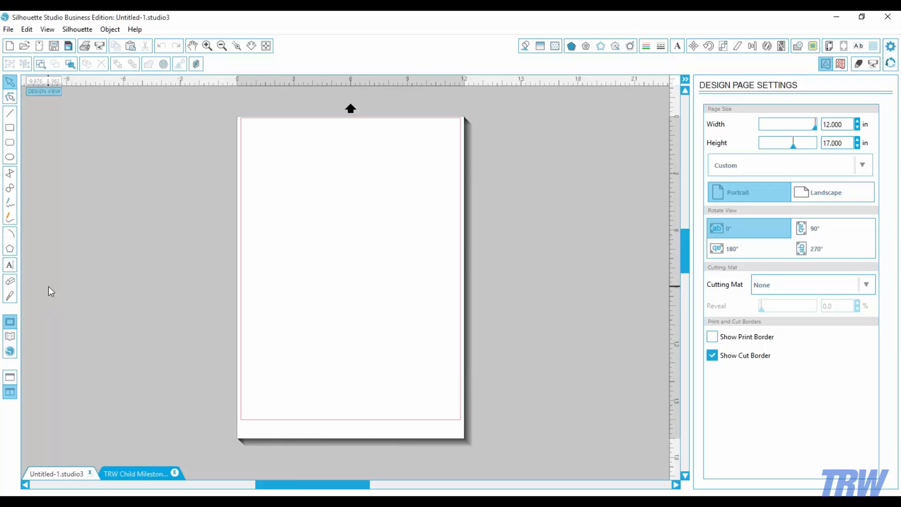
{"action": "left_click", "coordinate": [9, 264]}
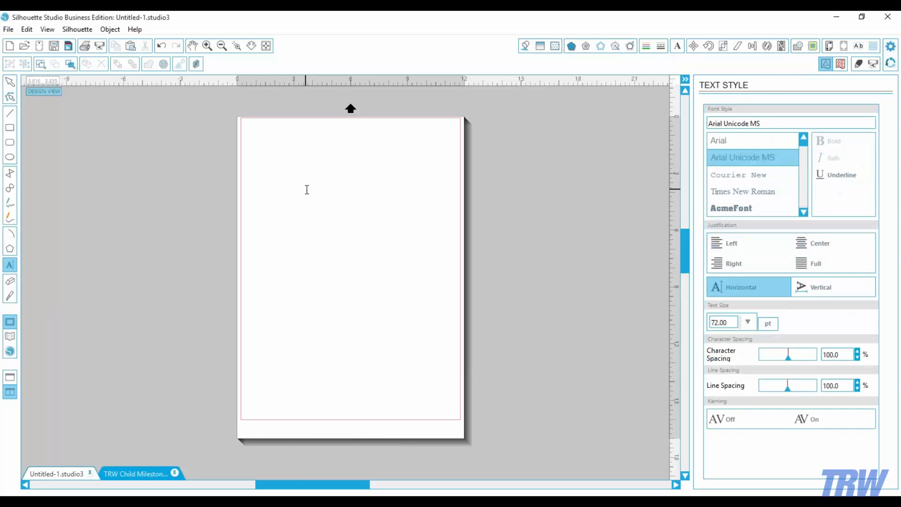
{"action": "left_click", "coordinate": [307, 190]}
{"action": "type", "text": "D"}
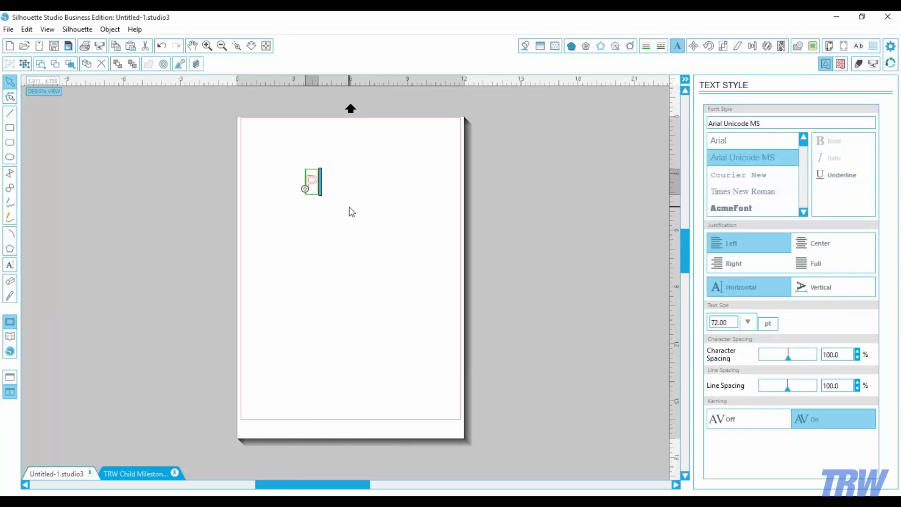
{"action": "left_click_drag", "start_coordinate": [319, 182], "coordinate": [308, 184]}
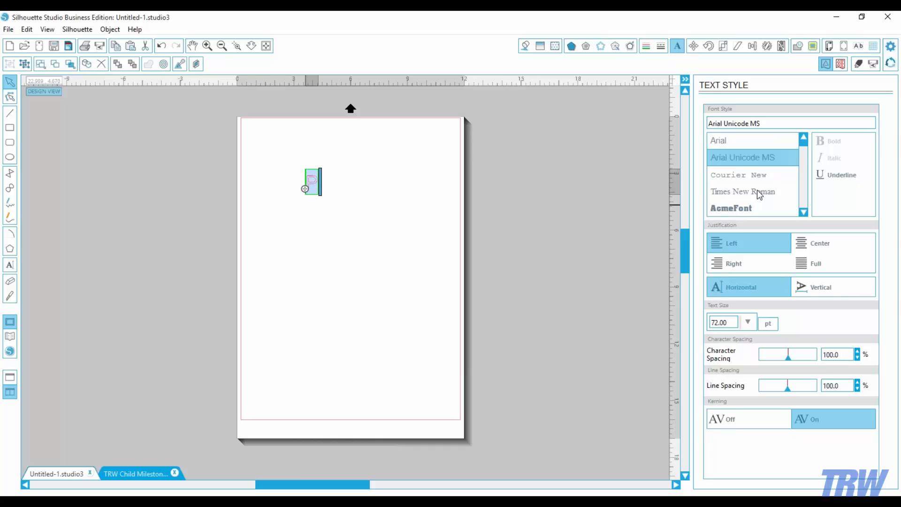
{"action": "left_click", "coordinate": [720, 194]}
{"action": "left_click", "coordinate": [328, 294]}
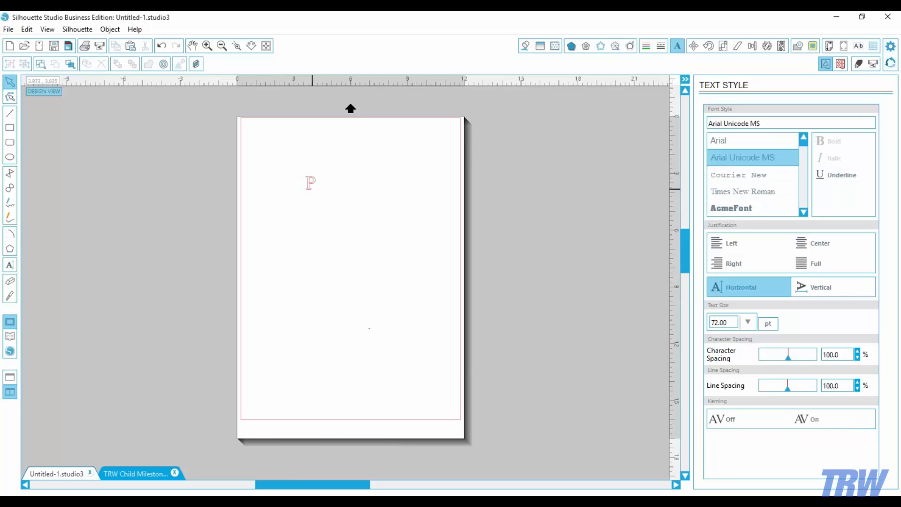
- Fill the letter P with black
{"action": "left_click", "coordinate": [311, 182]}
{"action": "left_click", "coordinate": [526, 45]}
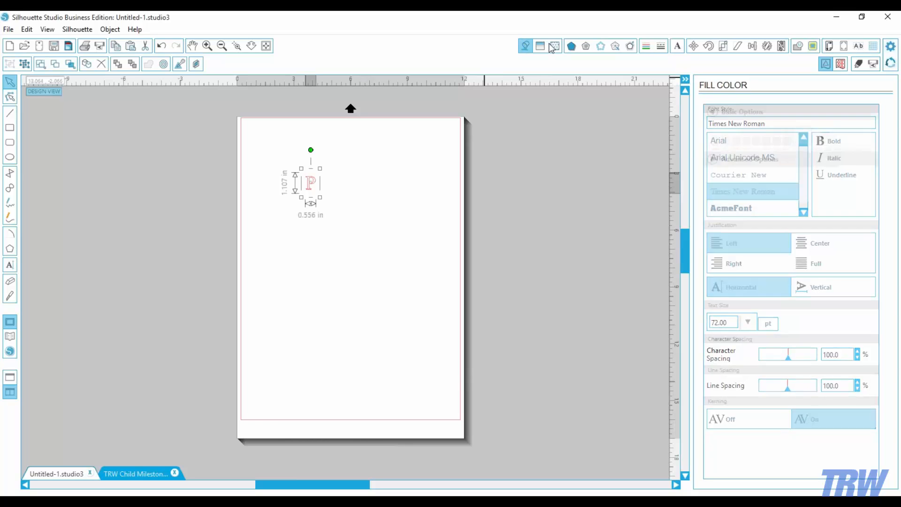
{"action": "left_click", "coordinate": [786, 141]}
{"action": "left_click", "coordinate": [394, 240]}
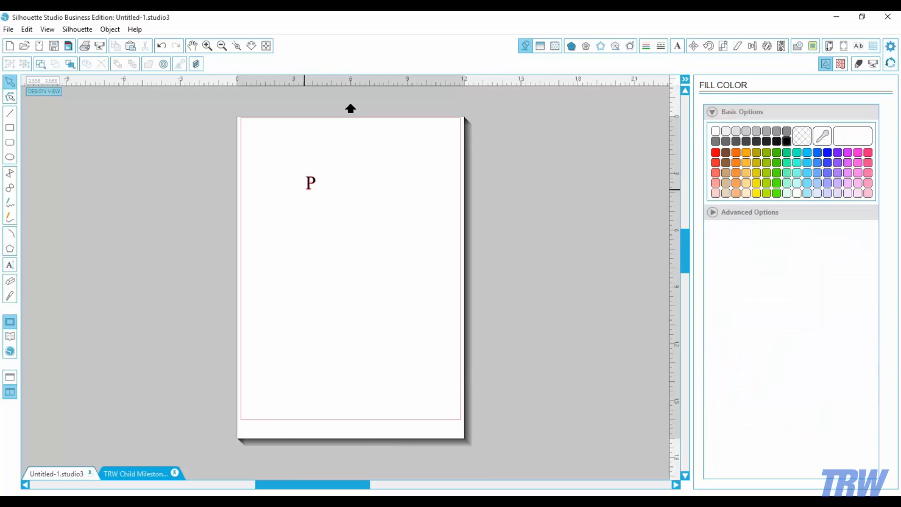
- Enlarge the letter P to about 6.97 in wide by 13.87 in high and place it toward the page's upper left
{"action": "left_click", "coordinate": [309, 182]}
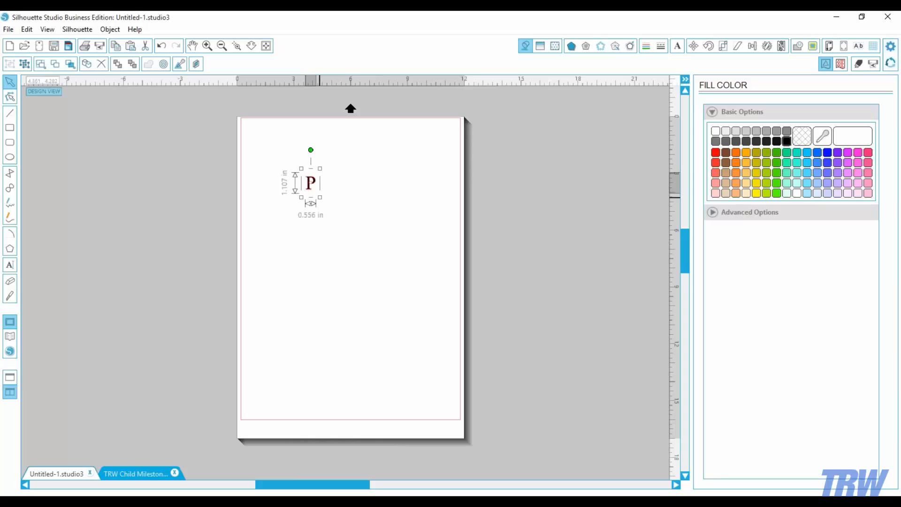
{"action": "left_click_drag", "start_coordinate": [320, 197], "coordinate": [454, 359]}
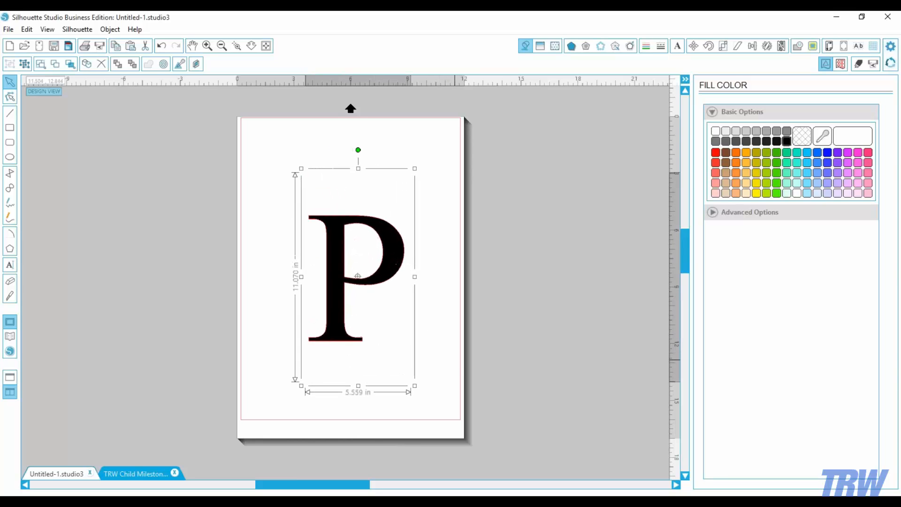
{"action": "left_click_drag", "start_coordinate": [382, 245], "coordinate": [342, 175]}
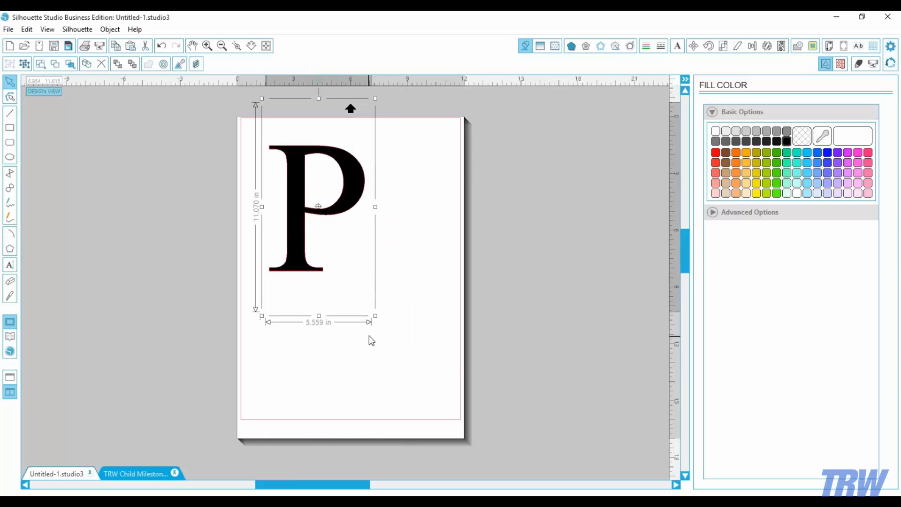
{"action": "left_click_drag", "start_coordinate": [375, 316], "coordinate": [402, 368]}
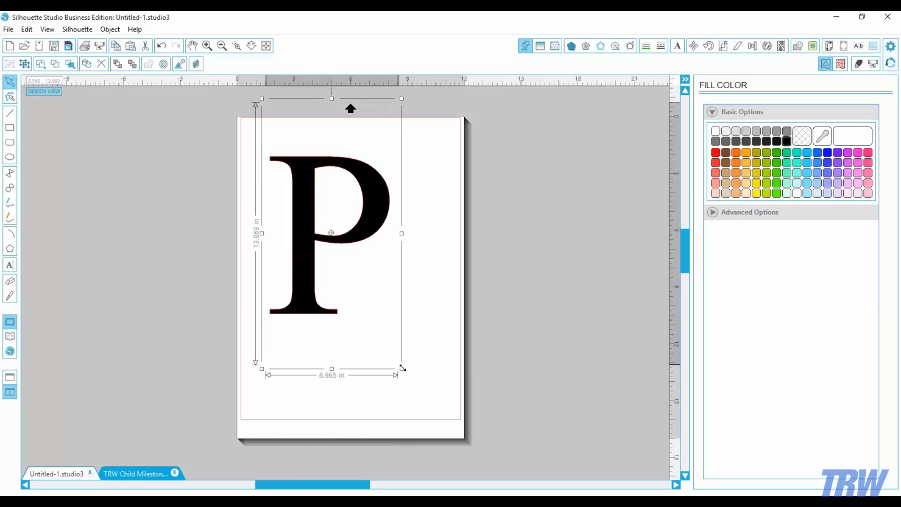
{"action": "mouse_move", "coordinate": [368, 225]}
{"action": "left_mouse_down"}
{"action": "mouse_move", "coordinate": [373, 218]}
{"action": "mouse_move", "coordinate": [364, 215]}
{"action": "left_mouse_up"}
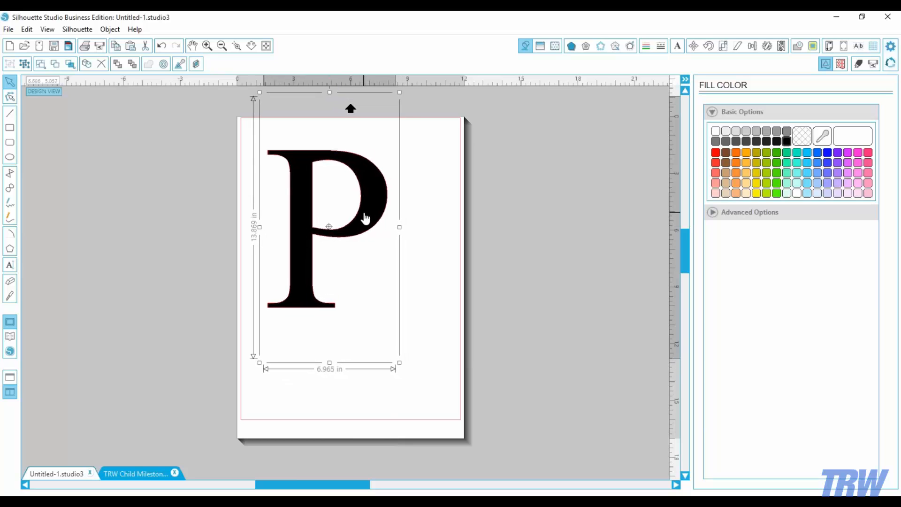
{"action": "left_click", "coordinate": [449, 246]}
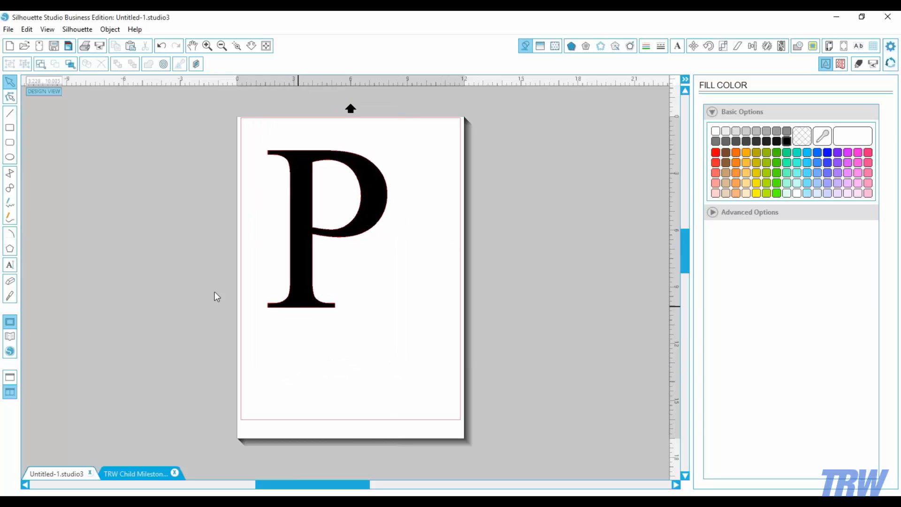
- Draw a rectangle about 7.81 in wide by 1.52 in high across the P's stem, just below the bowl
{"action": "left_click", "coordinate": [11, 130]}
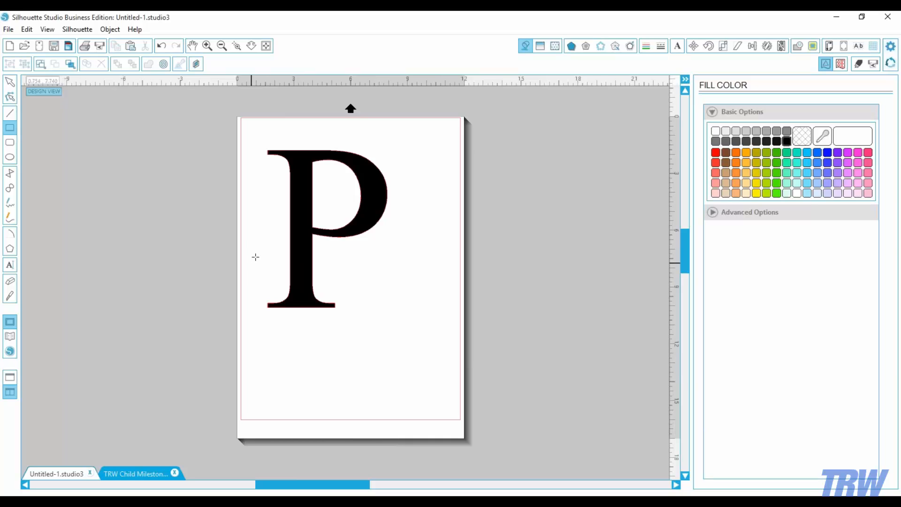
{"action": "left_click_drag", "start_coordinate": [245, 241], "coordinate": [393, 270]}
{"action": "left_click", "coordinate": [10, 83]}
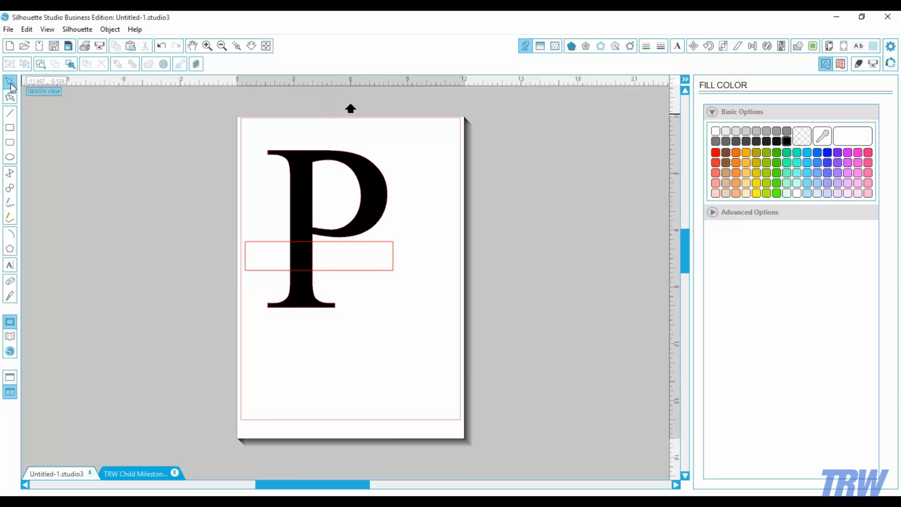
- Center the P and the rectangle horizontally with each other and nudge the rectangle slightly down
{"action": "key", "text": "ctrl+a"}
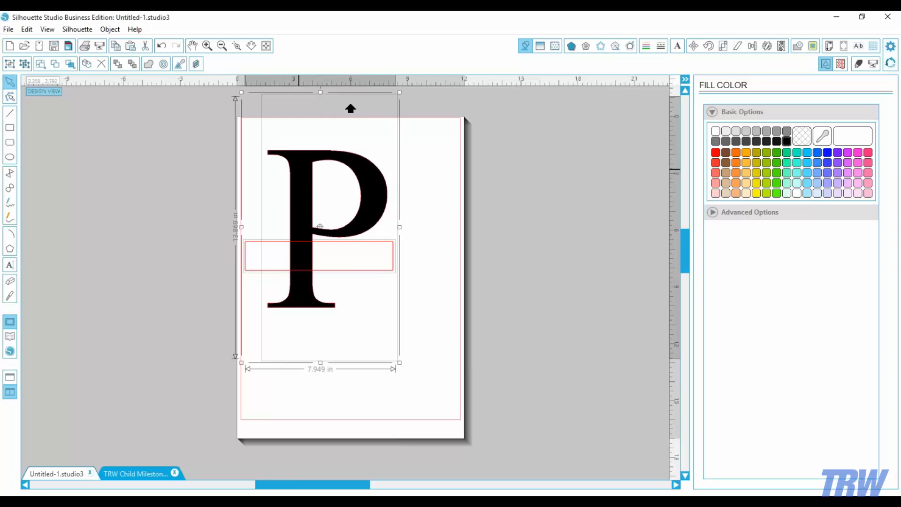
{"action": "left_click", "coordinate": [751, 45]}
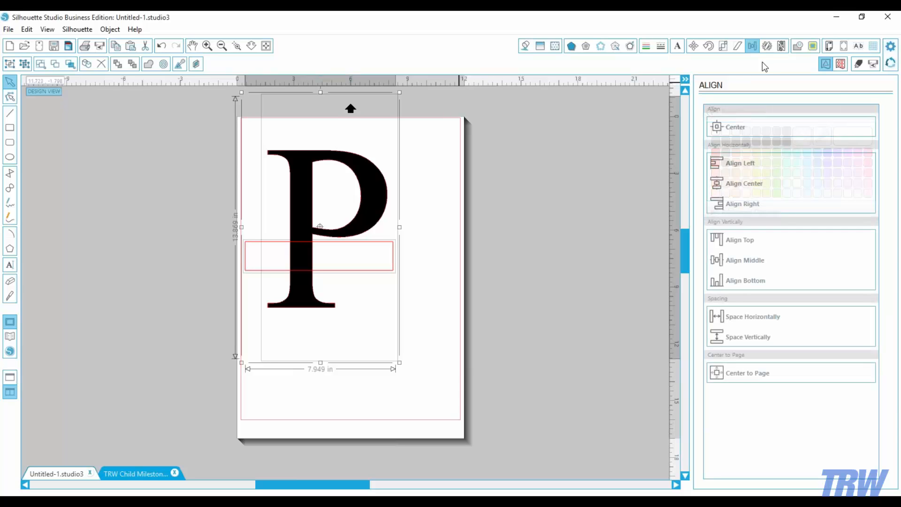
{"action": "left_click", "coordinate": [752, 183]}
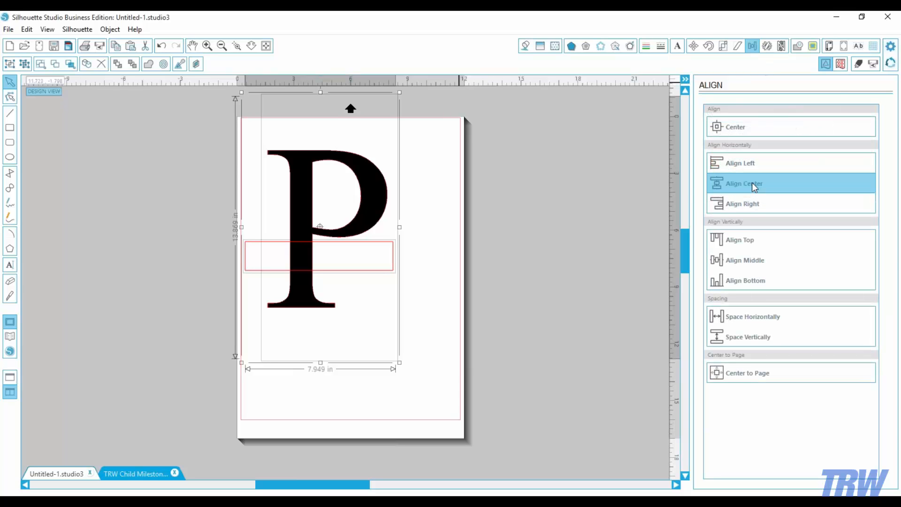
{"action": "left_click", "coordinate": [333, 404]}
{"action": "left_click", "coordinate": [316, 270]}
{"action": "key", "text": "Down"}
{"action": "key", "text": "Down"}
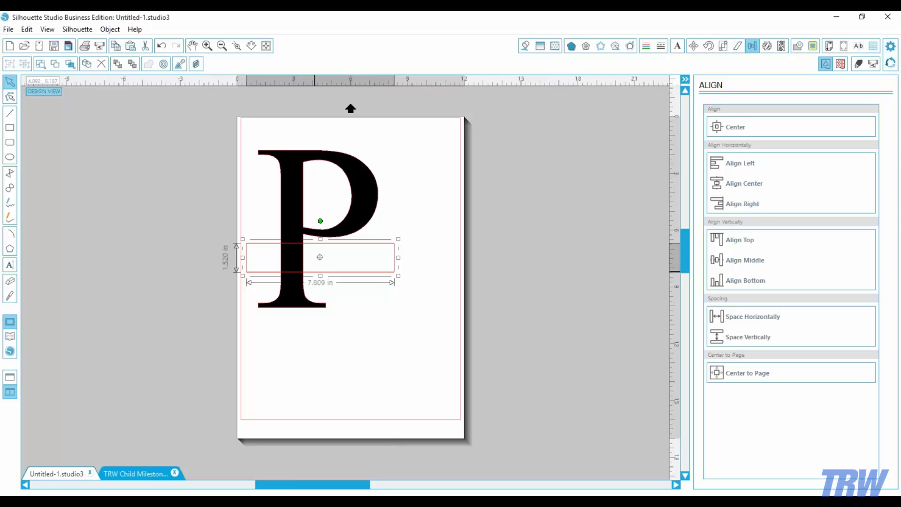
- Nudge the letter P slightly to the right so it sits visually centered over the rectangle
{"action": "left_click", "coordinate": [322, 342]}
{"action": "left_click", "coordinate": [344, 226]}
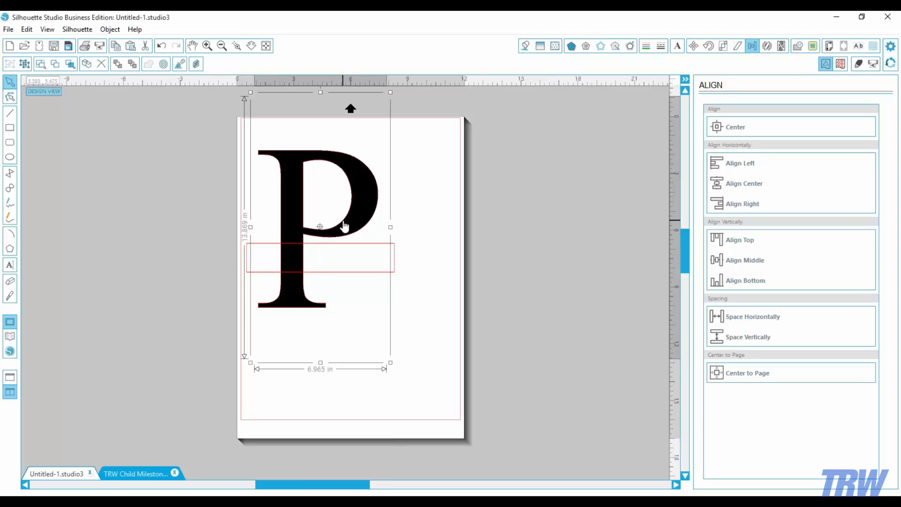
{"action": "key", "text": "Right"}
{"action": "key", "text": "Right"}
{"action": "key", "text": "Right"}
{"action": "key", "text": "Right"}
{"action": "key", "text": "Right"}
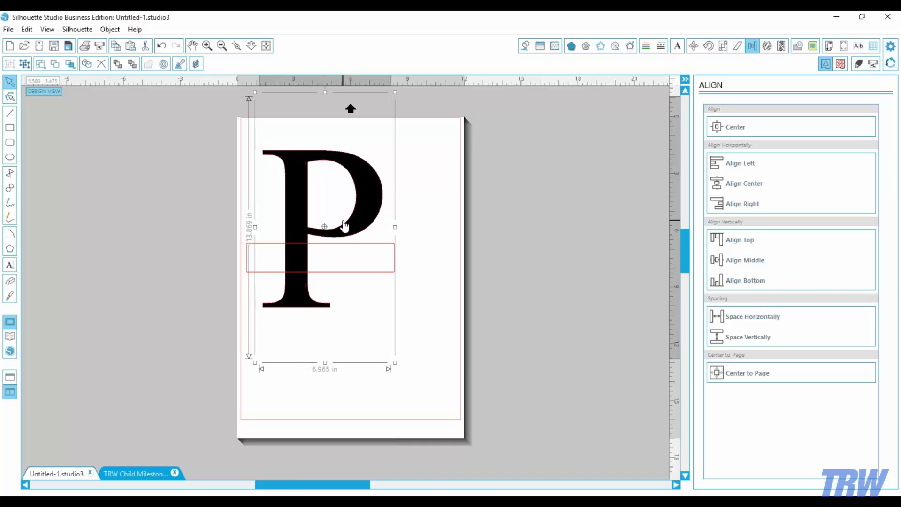
{"action": "key", "text": "Right"}
{"action": "key", "text": "Right"}
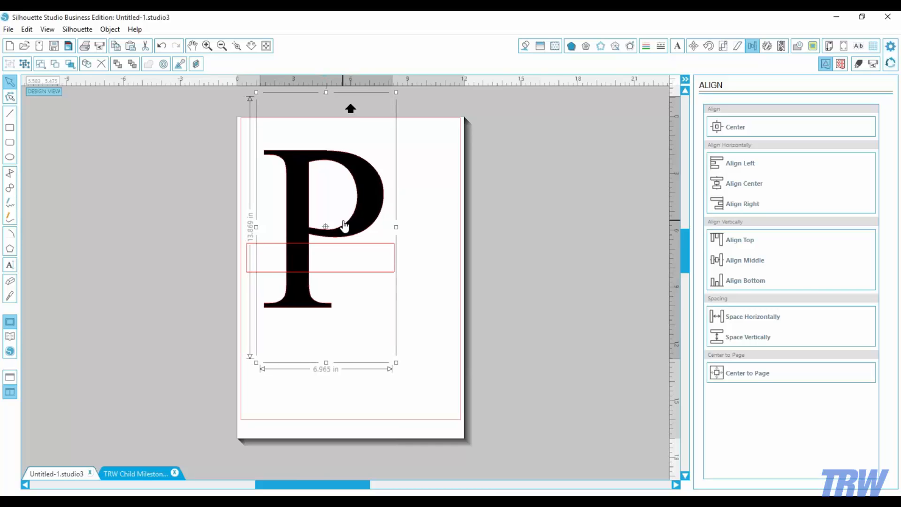
{"action": "key", "text": "Left"}
{"action": "key", "text": "Left"}
{"action": "left_click", "coordinate": [420, 360]}
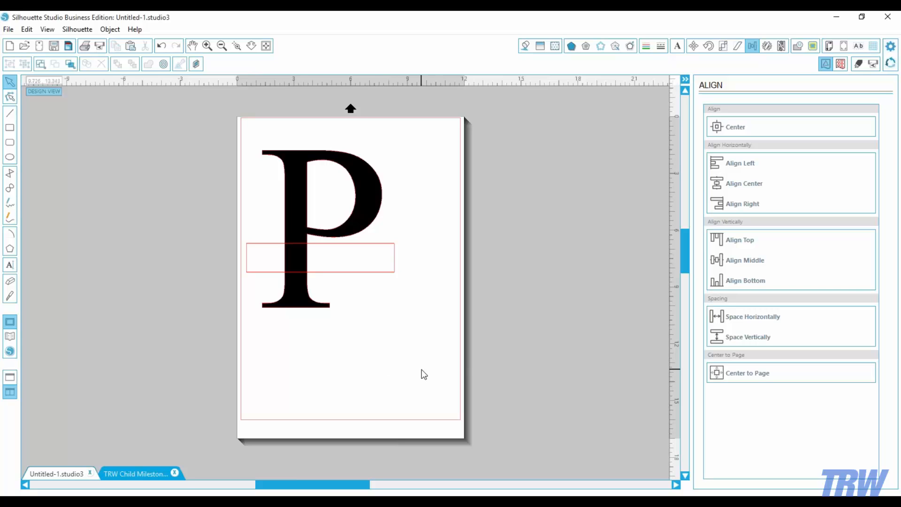
- Select the P and the rectangle and subtract the rectangle to split the letter into two pieces
{"action": "left_click_drag", "start_coordinate": [421, 370], "coordinate": [262, 170]}
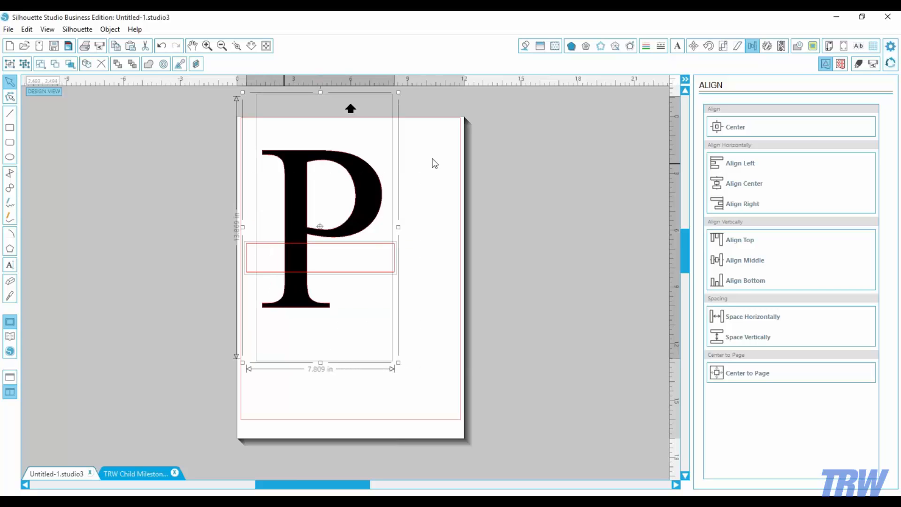
{"action": "left_click", "coordinate": [797, 47]}
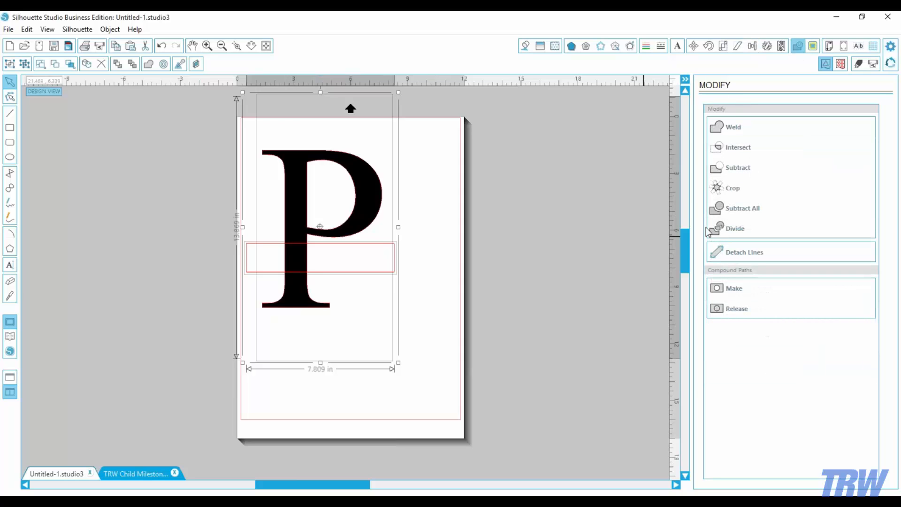
{"action": "left_click", "coordinate": [739, 169]}
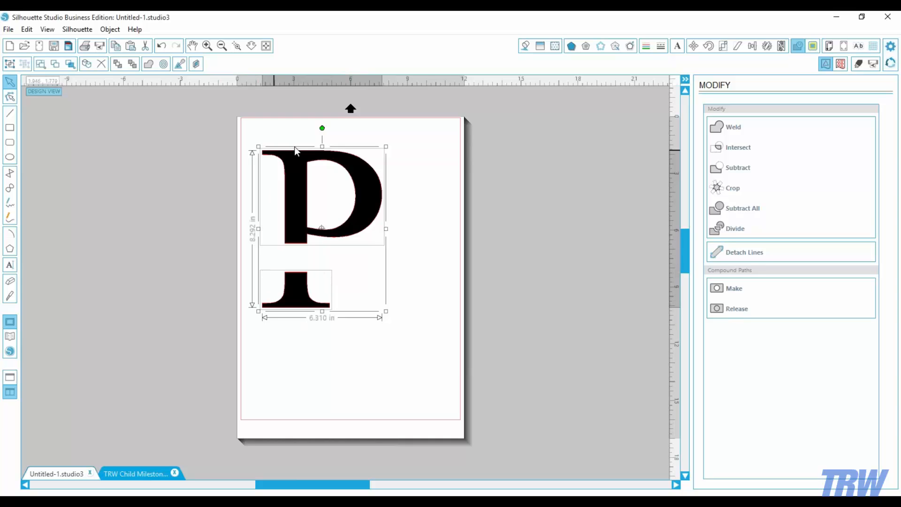
- Group the two P pieces and move the group slightly up and to the right on the page
{"action": "left_click", "coordinate": [110, 29]}
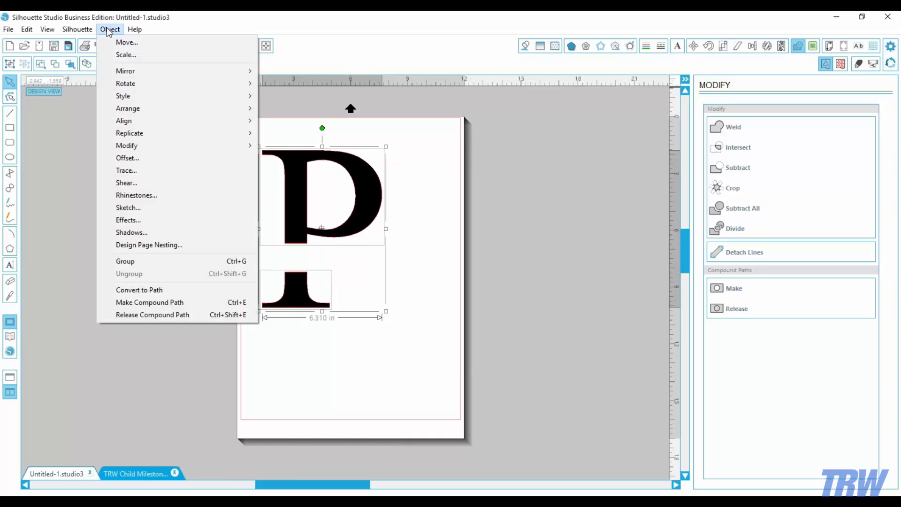
{"action": "left_click", "coordinate": [138, 258]}
{"action": "left_click", "coordinate": [311, 356]}
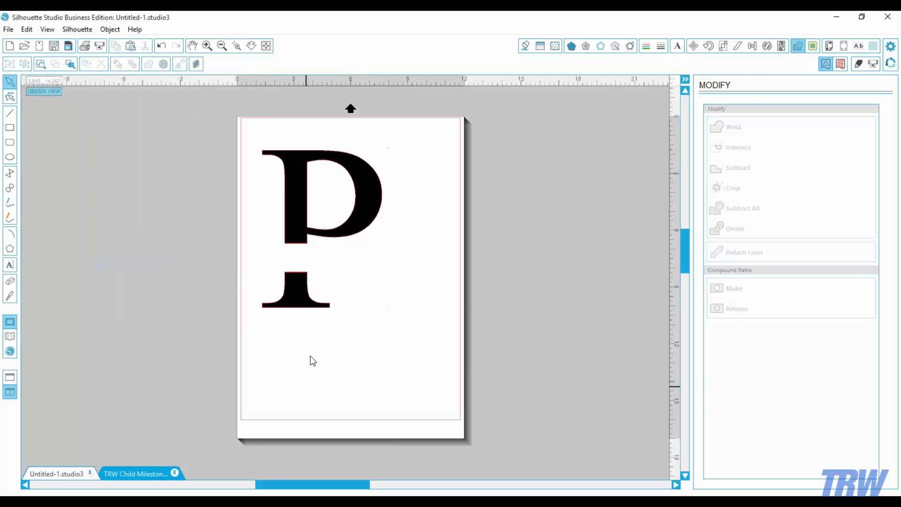
{"action": "mouse_move", "coordinate": [302, 306]}
{"action": "left_mouse_down"}
{"action": "mouse_move", "coordinate": [454, 300]}
{"action": "mouse_move", "coordinate": [295, 332]}
{"action": "mouse_move", "coordinate": [308, 306]}
{"action": "left_mouse_up"}
{"action": "left_click", "coordinate": [306, 316]}
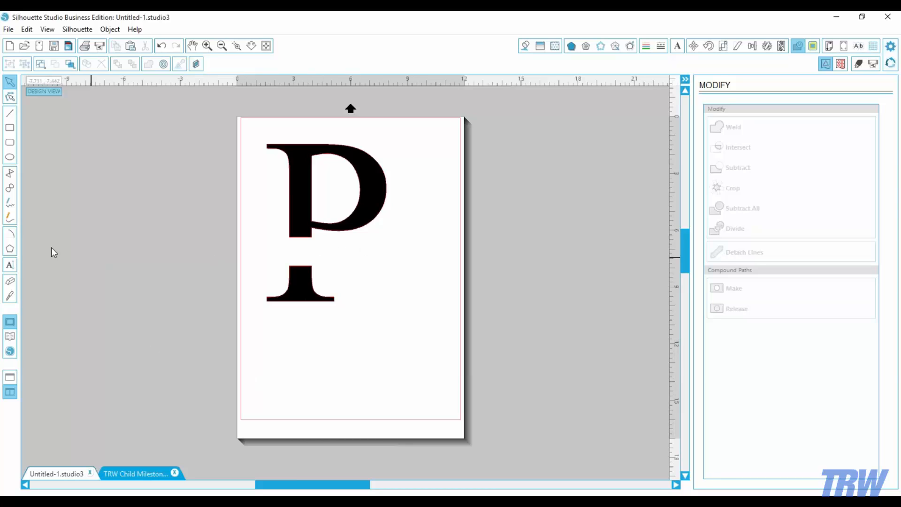
- Draw a bar about 8.08 in wide by 0.36 in high directly under the P's upper piece and fill it with magenta
{"action": "left_click", "coordinate": [10, 129]}
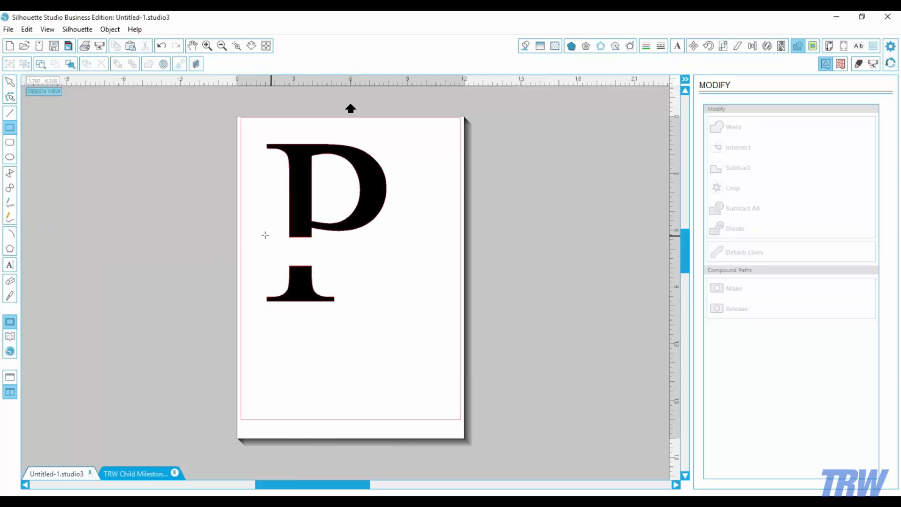
{"action": "left_click_drag", "start_coordinate": [244, 240], "coordinate": [396, 243]}
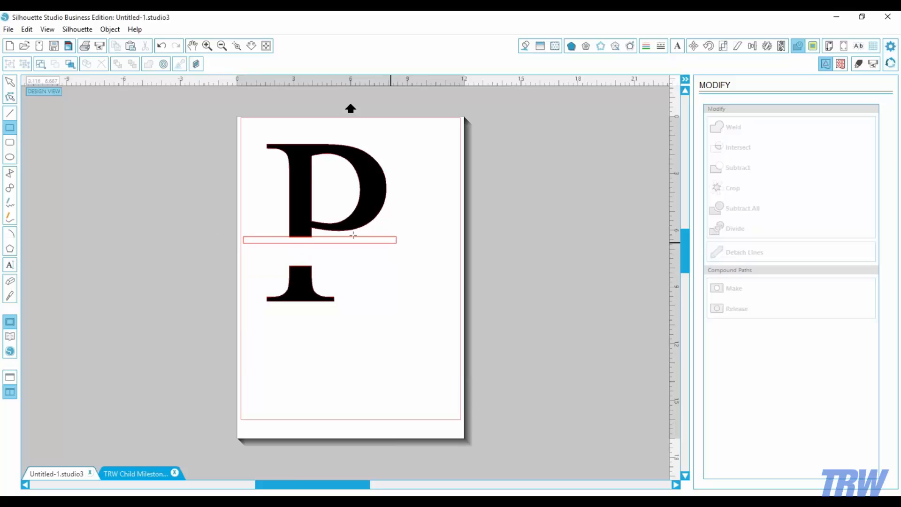
{"action": "left_click", "coordinate": [11, 83]}
{"action": "left_click", "coordinate": [279, 245]}
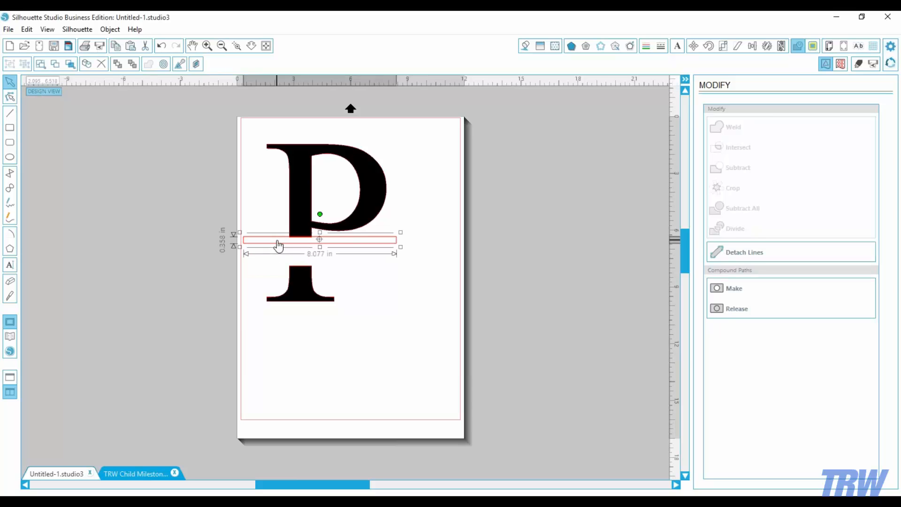
{"action": "left_click", "coordinate": [525, 45]}
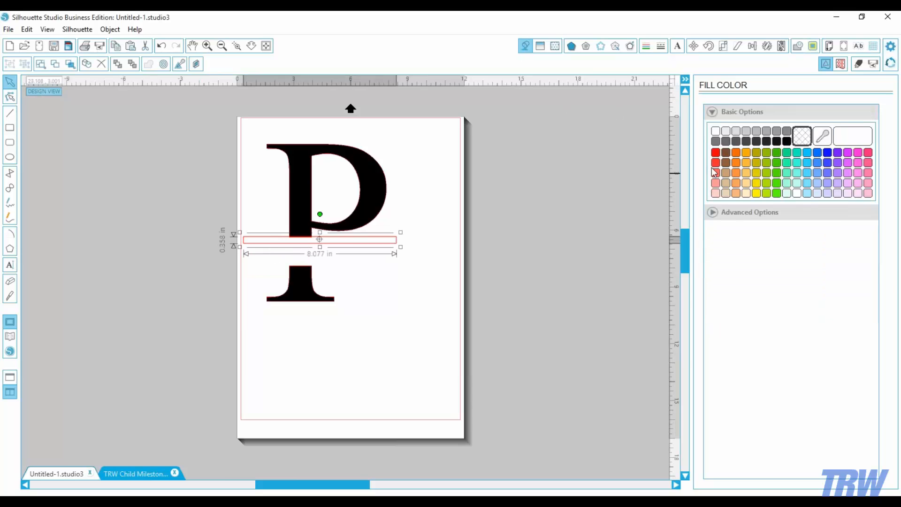
{"action": "left_click", "coordinate": [848, 152]}
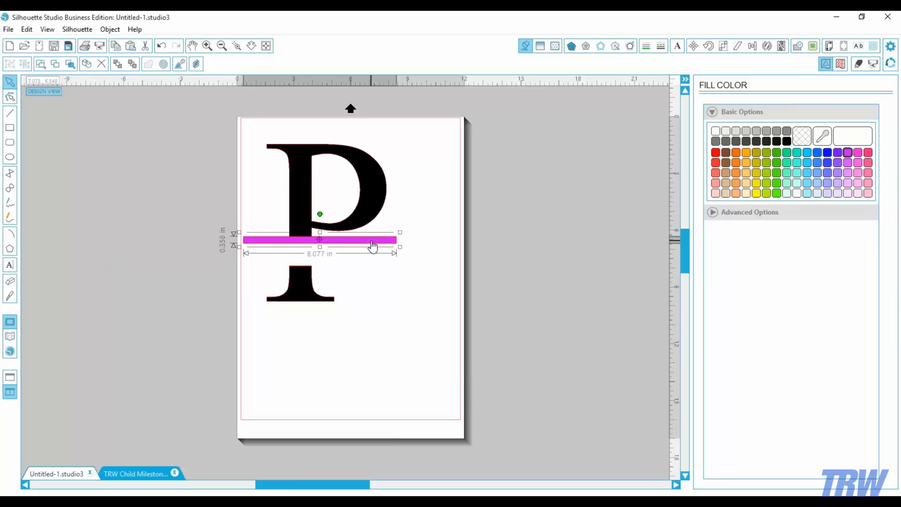
- Duplicate the magenta bar, place the copy on the P's lower piece and center the two bars horizontally
{"action": "left_click", "coordinate": [180, 64]}
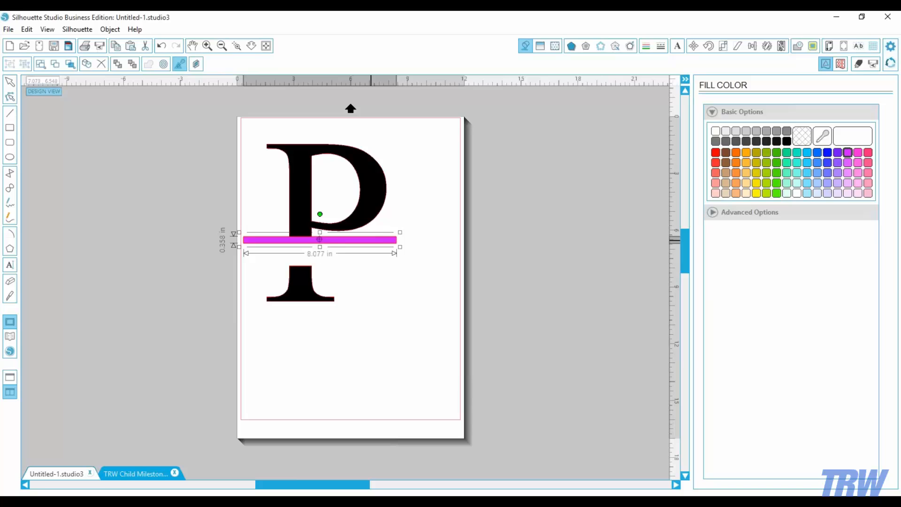
{"action": "key", "text": "ctrl+d"}
{"action": "left_click_drag", "start_coordinate": [368, 272], "coordinate": [349, 277]}
{"action": "left_click_drag", "start_coordinate": [415, 320], "coordinate": [384, 238]}
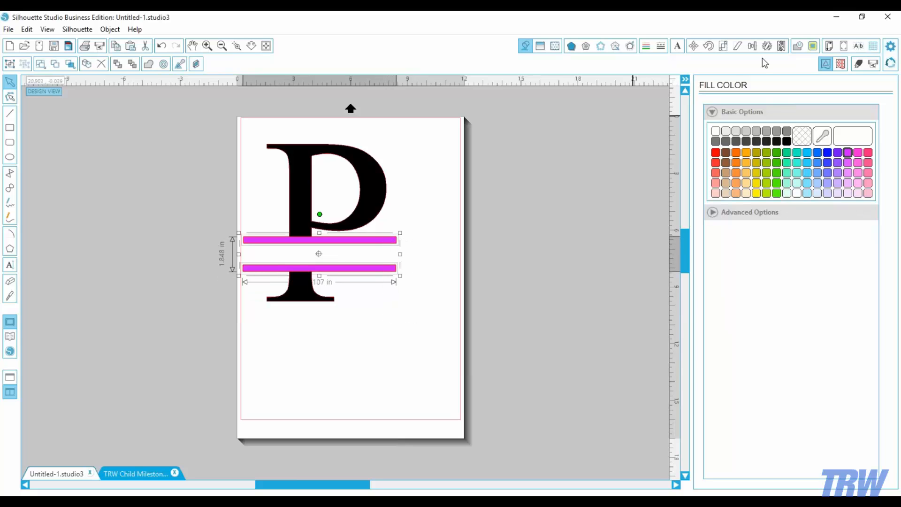
{"action": "left_click", "coordinate": [751, 48]}
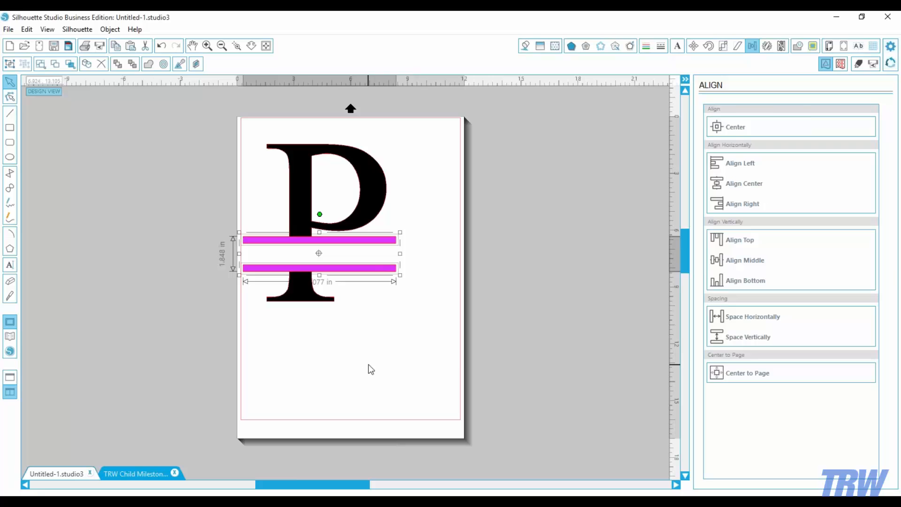
{"action": "left_click", "coordinate": [368, 365]}
{"action": "left_click", "coordinate": [319, 268]}
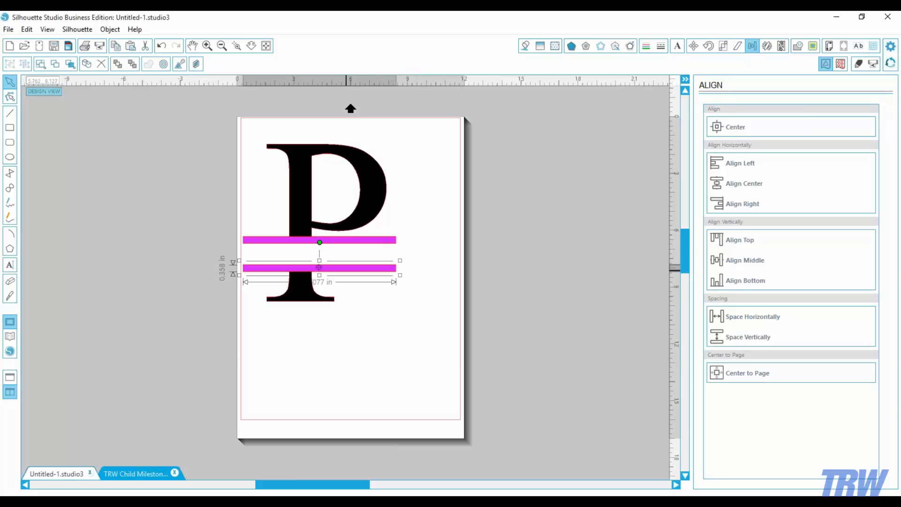
- Reduce the upper magenta bar's height to about 0.18 in and delete the thicker lower bar
{"action": "left_click", "coordinate": [377, 241]}
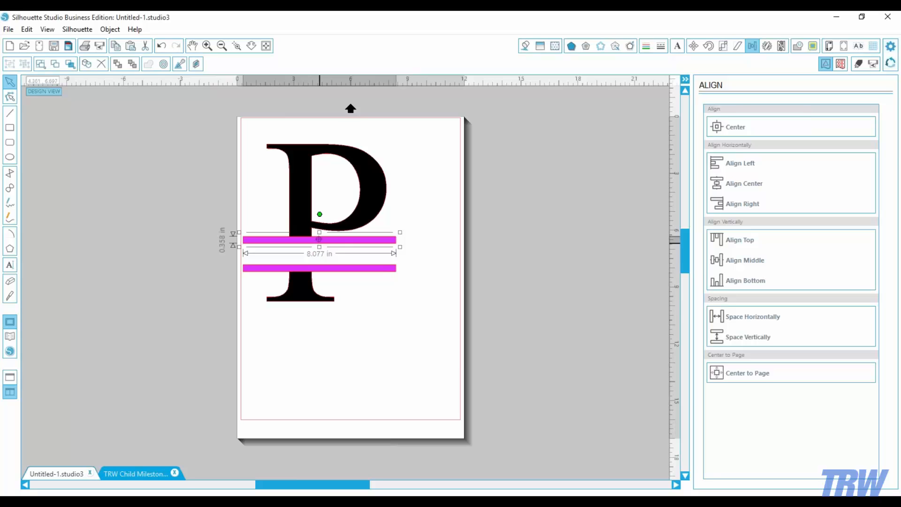
{"action": "left_click_drag", "start_coordinate": [319, 247], "coordinate": [319, 243]}
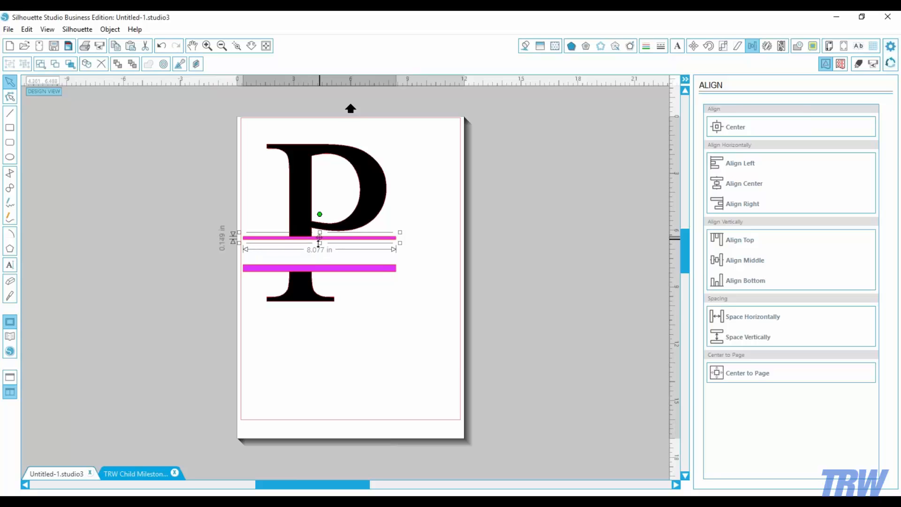
{"action": "left_click", "coordinate": [332, 271]}
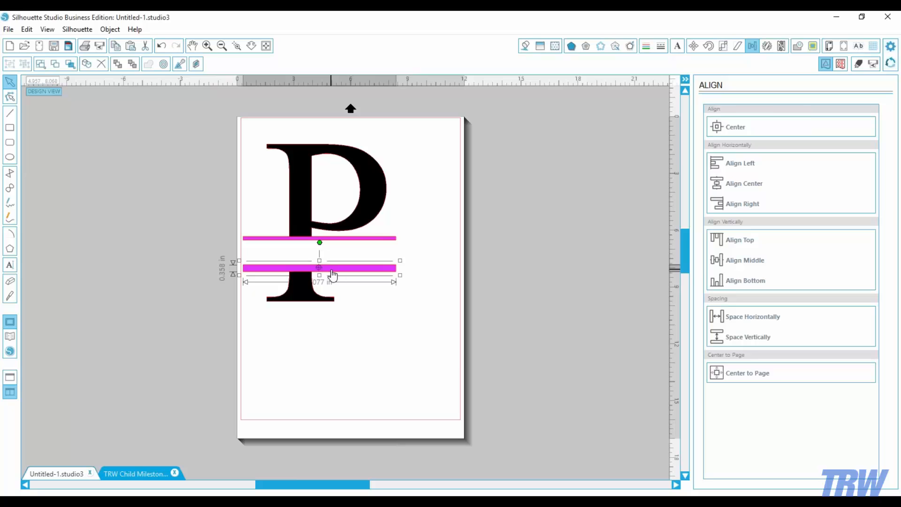
{"action": "key", "text": "Delete"}
- Nudge the thin magenta bar slightly up against the P's upper piece
{"action": "left_click", "coordinate": [339, 238]}
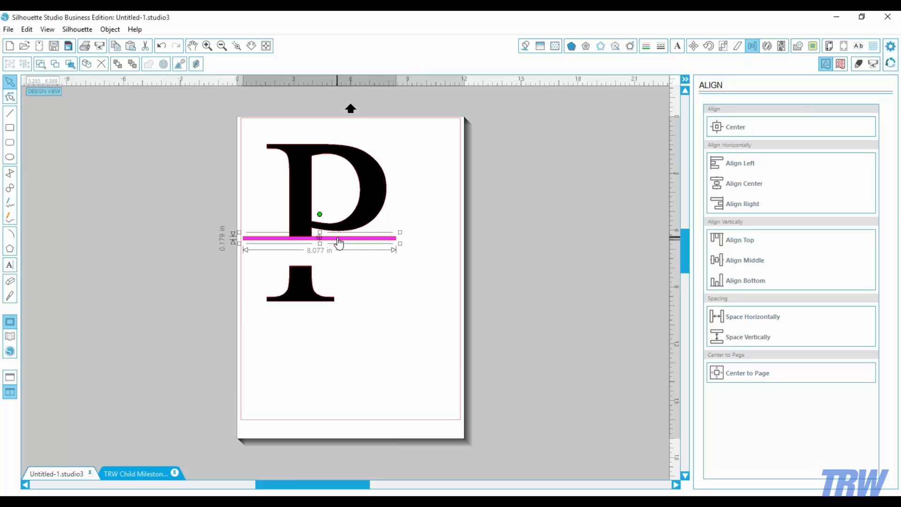
{"action": "left_click", "coordinate": [334, 257]}
{"action": "mouse_move", "coordinate": [328, 244]}
{"action": "left_mouse_down"}
{"action": "mouse_move", "coordinate": [327, 256]}
{"action": "mouse_move", "coordinate": [329, 244]}
{"action": "left_mouse_up"}
{"action": "key", "text": "i"}
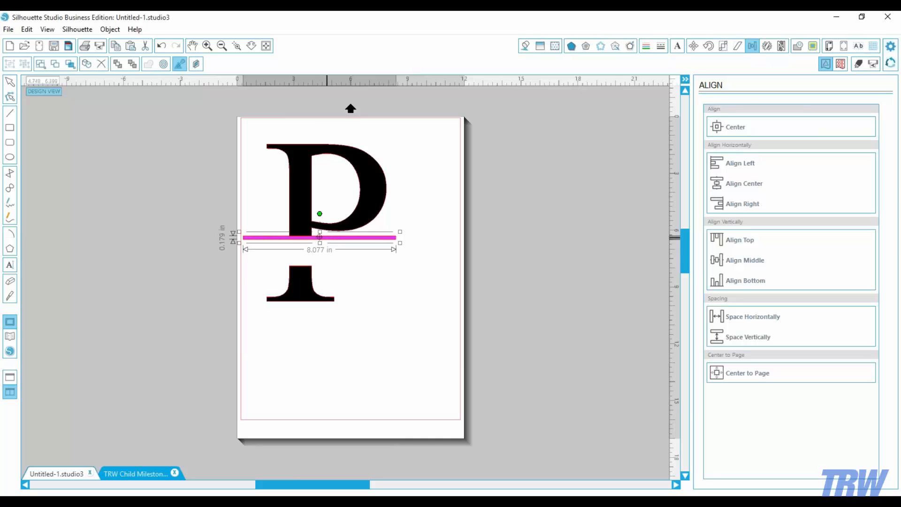
{"action": "left_click", "coordinate": [332, 238]}
{"action": "key", "text": "i"}
- Duplicate the thin magenta bar onto the top of the P's lower piece and center both bars horizontally
{"action": "left_click", "coordinate": [336, 239]}
{"action": "key", "text": "ctrl+d"}
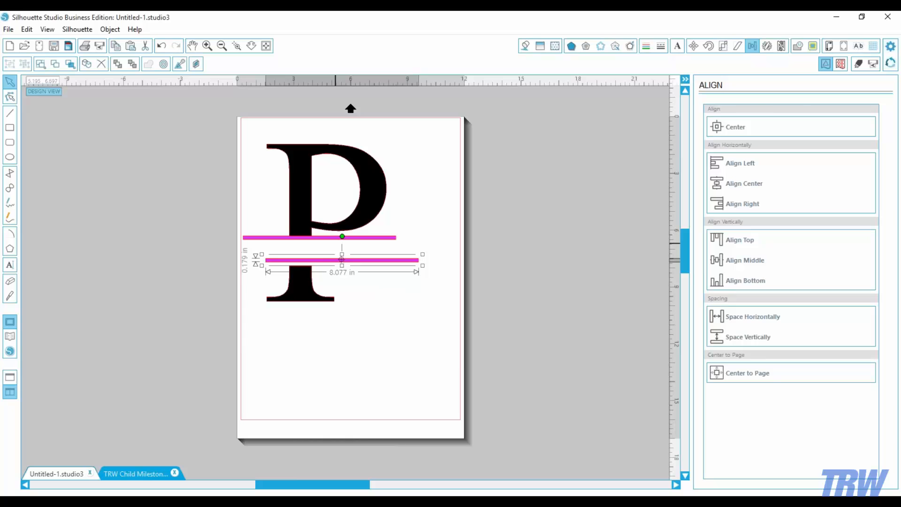
{"action": "left_click_drag", "start_coordinate": [311, 265], "coordinate": [296, 272]}
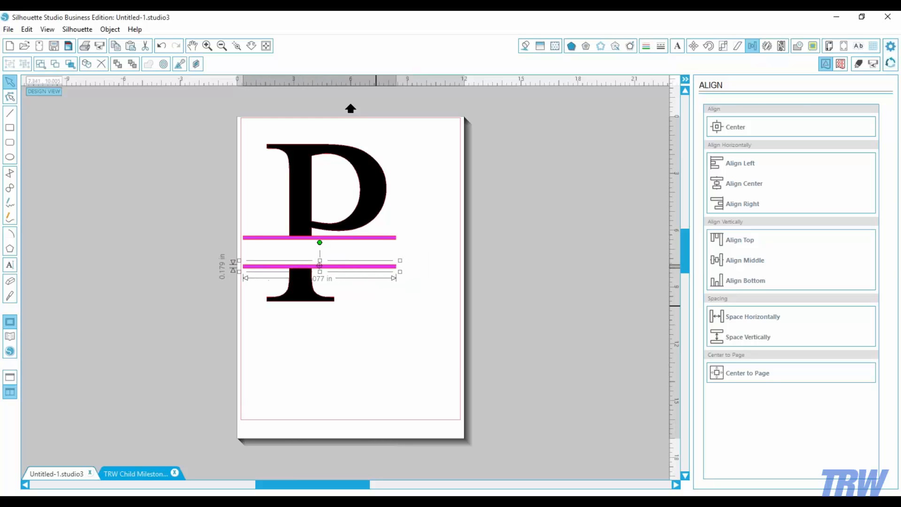
{"action": "left_click", "coordinate": [383, 237], "text": "shift"}
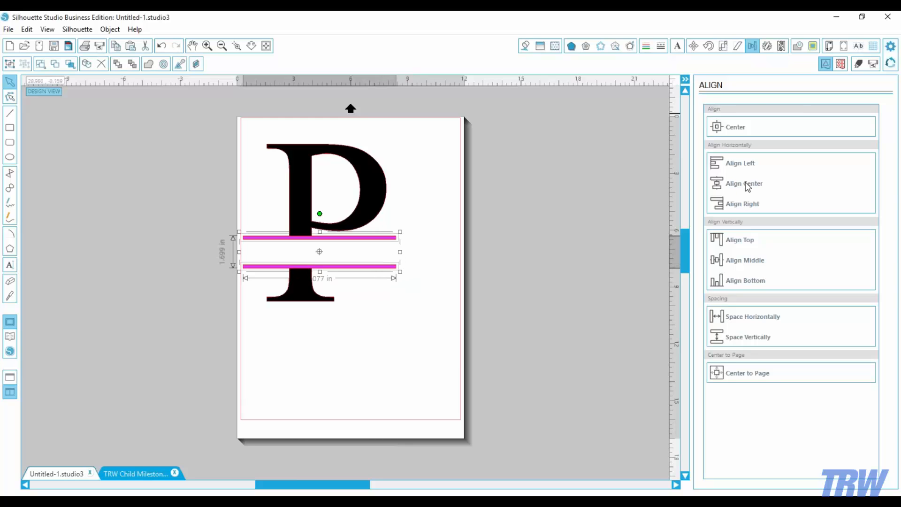
{"action": "left_click", "coordinate": [404, 323]}
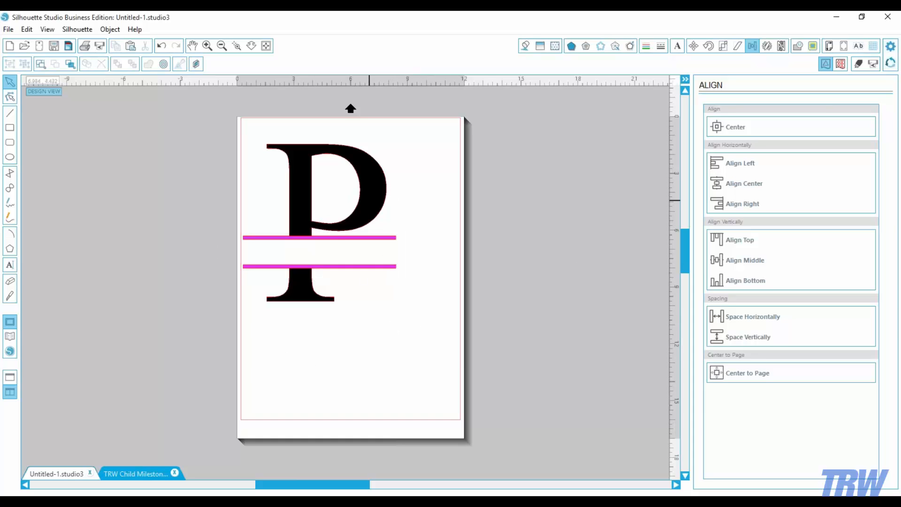
- Fill the two magenta bars across the split P with black
{"action": "left_click", "coordinate": [525, 46]}
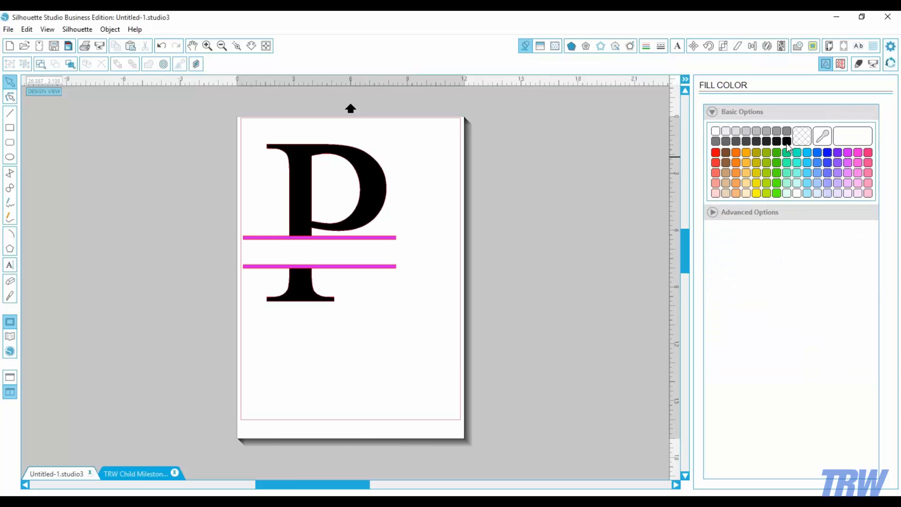
{"action": "left_click", "coordinate": [786, 141]}
{"action": "left_click_drag", "start_coordinate": [413, 305], "coordinate": [381, 246]}
{"action": "left_click", "coordinate": [786, 141]}
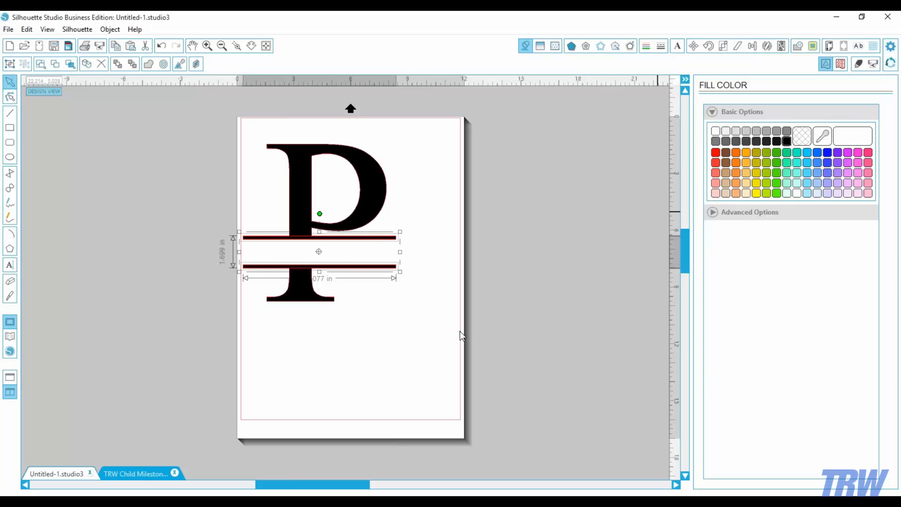
{"action": "left_click", "coordinate": [412, 352]}
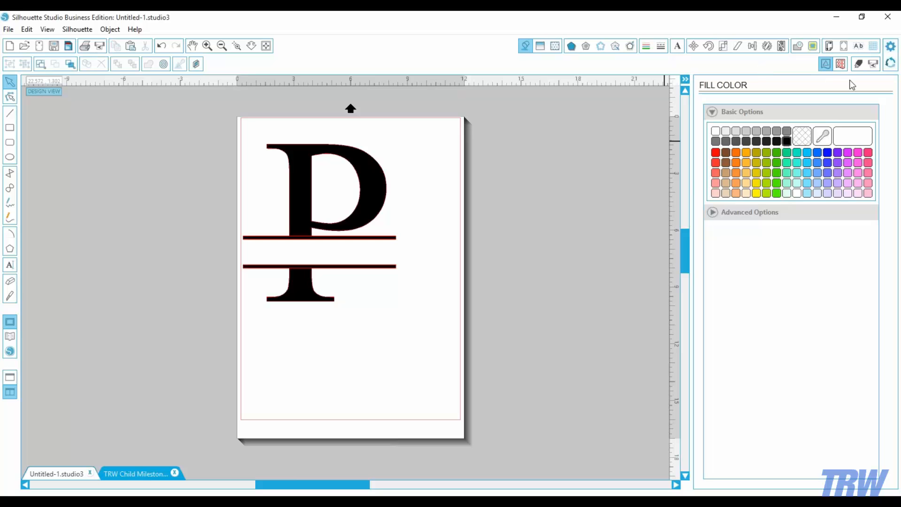
- Inspect the overlapping cut lines where the two bars meet the P's upper and lower pieces
{"action": "left_click", "coordinate": [857, 64]}
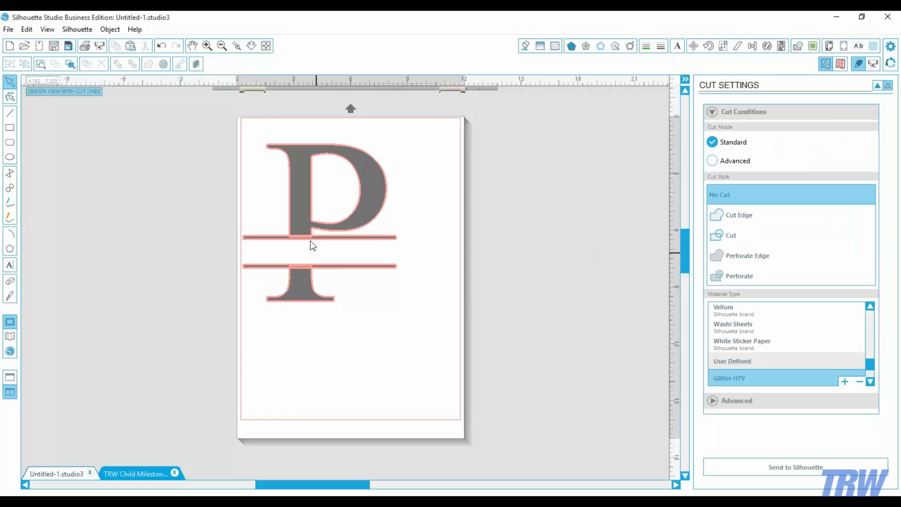
{"action": "left_click", "coordinate": [236, 45]}
{"action": "left_click_drag", "start_coordinate": [261, 195], "coordinate": [364, 332]}
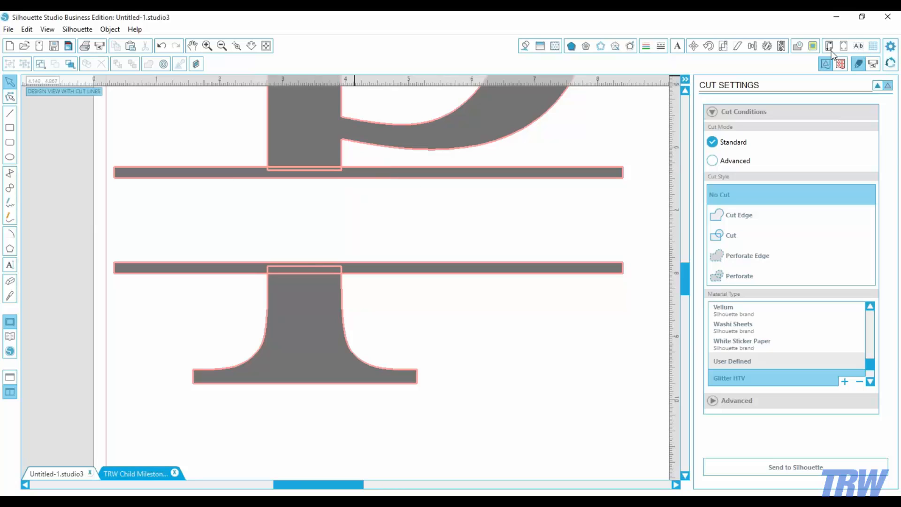
{"action": "left_click", "coordinate": [526, 46]}
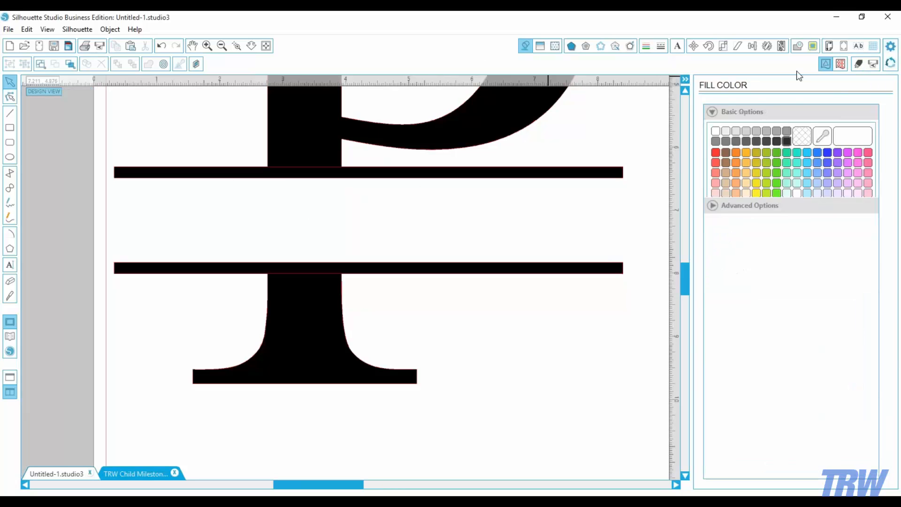
{"action": "left_click", "coordinate": [267, 48]}
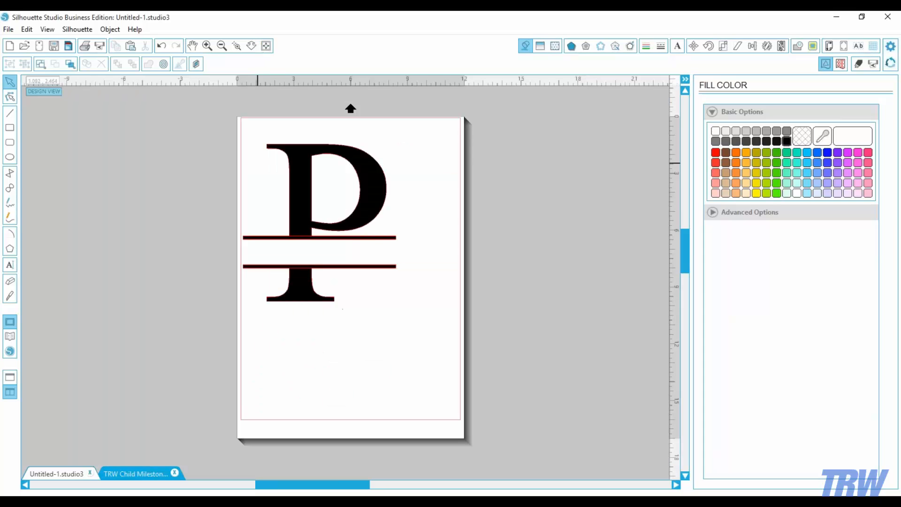
- Weld the split P pieces and both bars together, and check the joints at the bars
{"action": "left_click_drag", "start_coordinate": [421, 357], "coordinate": [262, 122]}
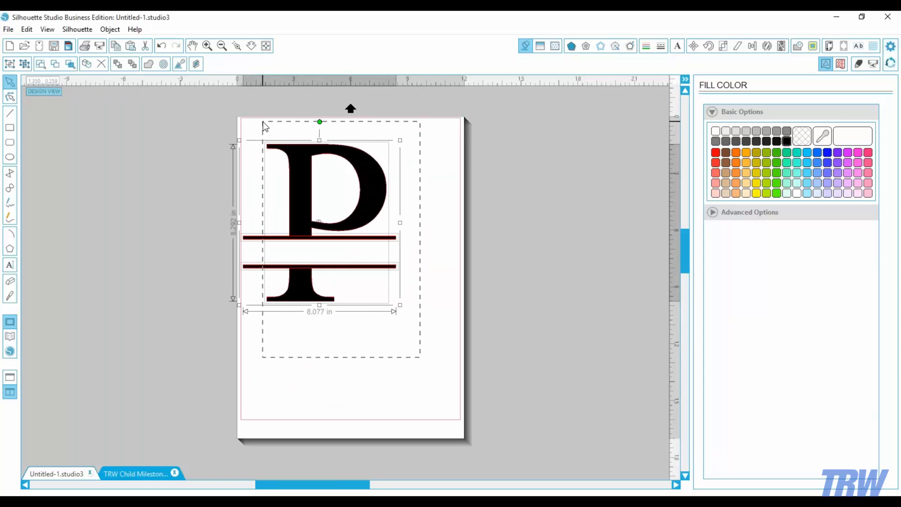
{"action": "left_click", "coordinate": [797, 47]}
{"action": "left_click", "coordinate": [746, 132]}
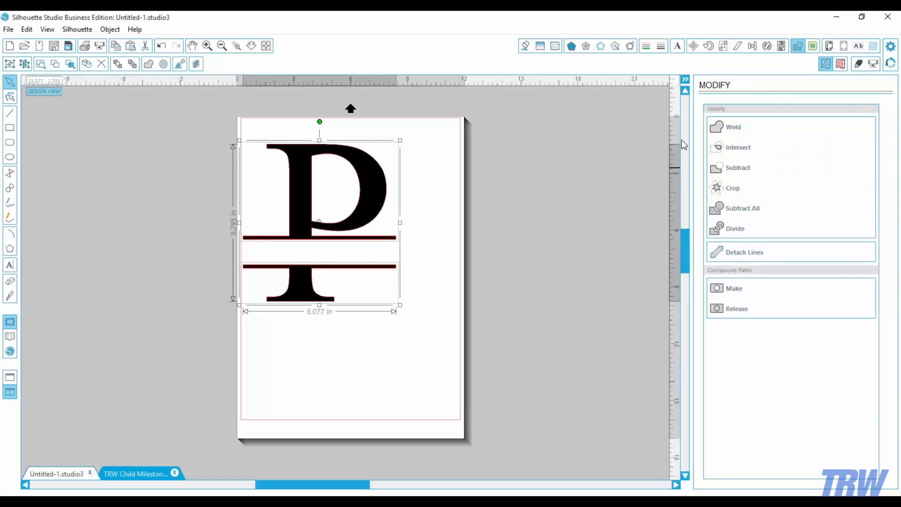
{"action": "left_click", "coordinate": [347, 400]}
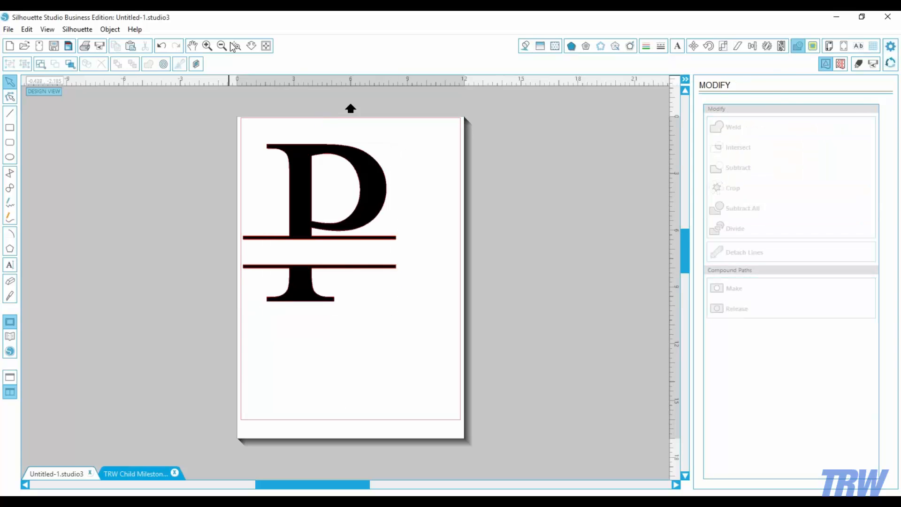
{"action": "left_click", "coordinate": [235, 45]}
{"action": "left_click_drag", "start_coordinate": [288, 241], "coordinate": [341, 310]}
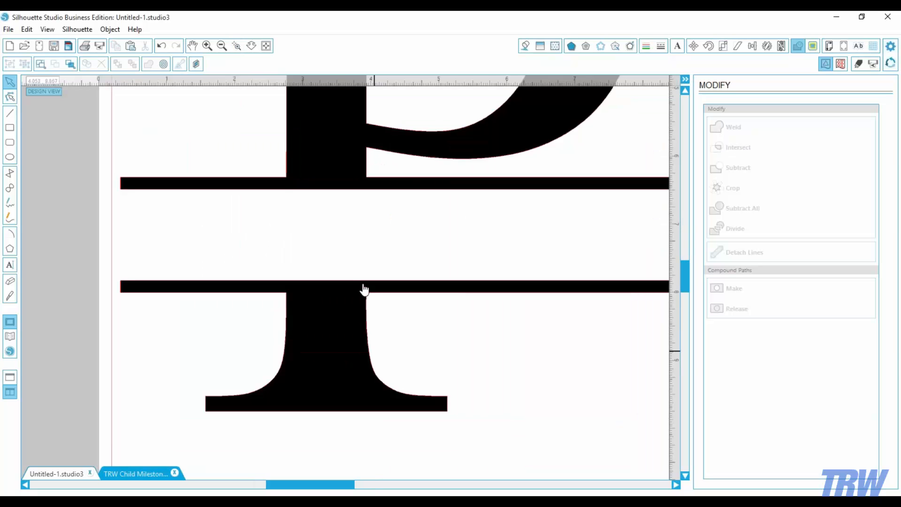
{"action": "left_click", "coordinate": [266, 45]}
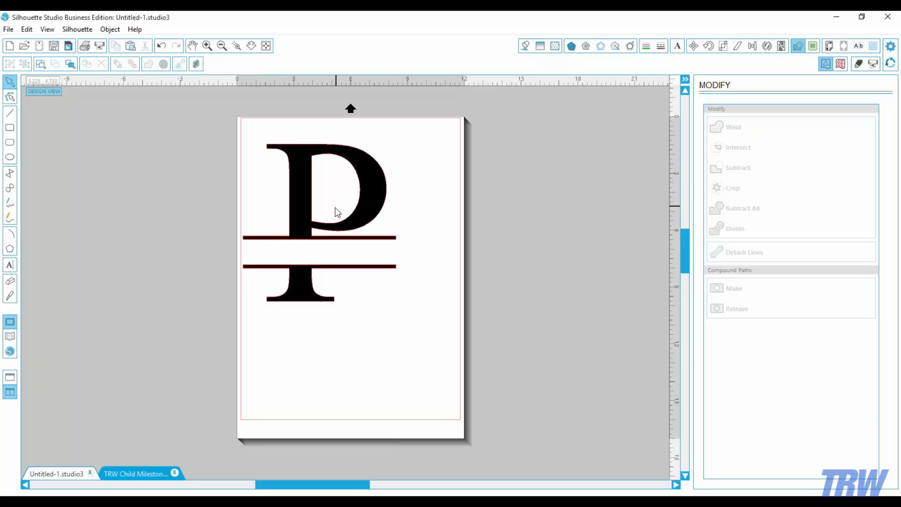
- Add the couple's first names joined by an ampersand below the P, with the text box wide enough for one line
{"action": "left_click", "coordinate": [10, 264]}
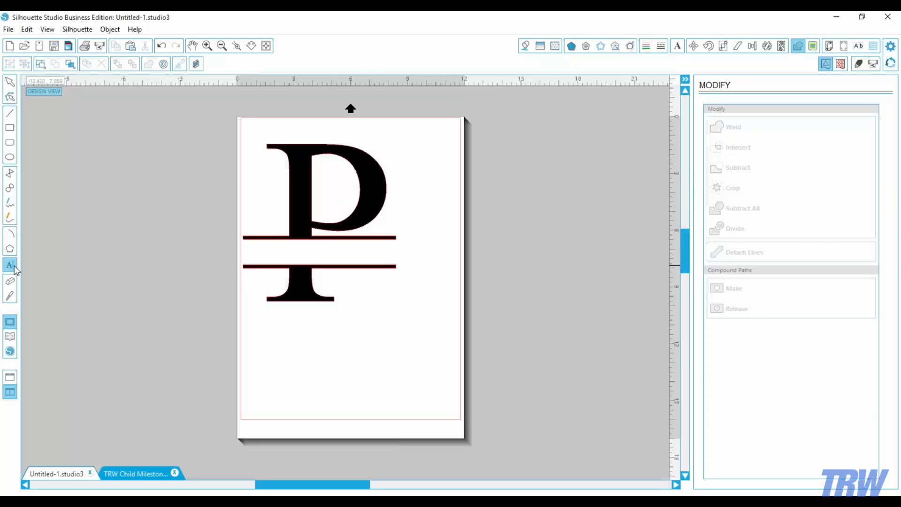
{"action": "left_click", "coordinate": [282, 353]}
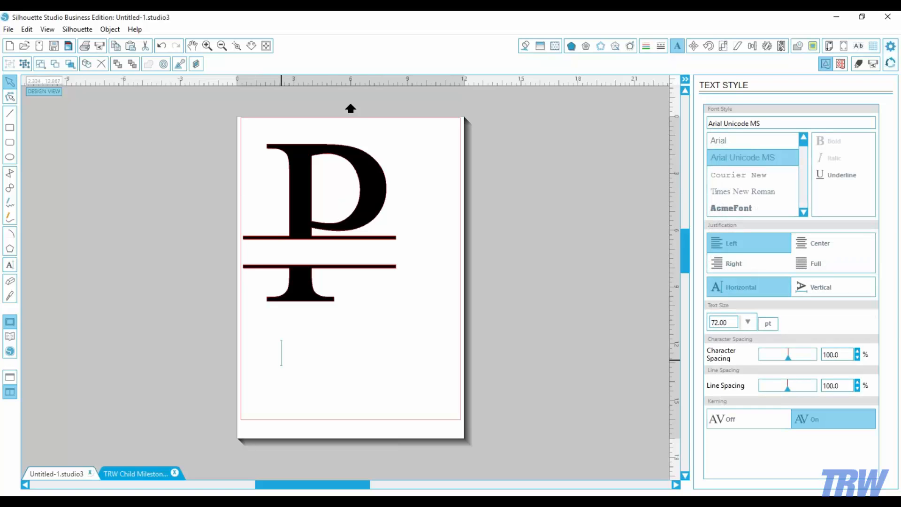
{"action": "type", "text": "Nick &"}
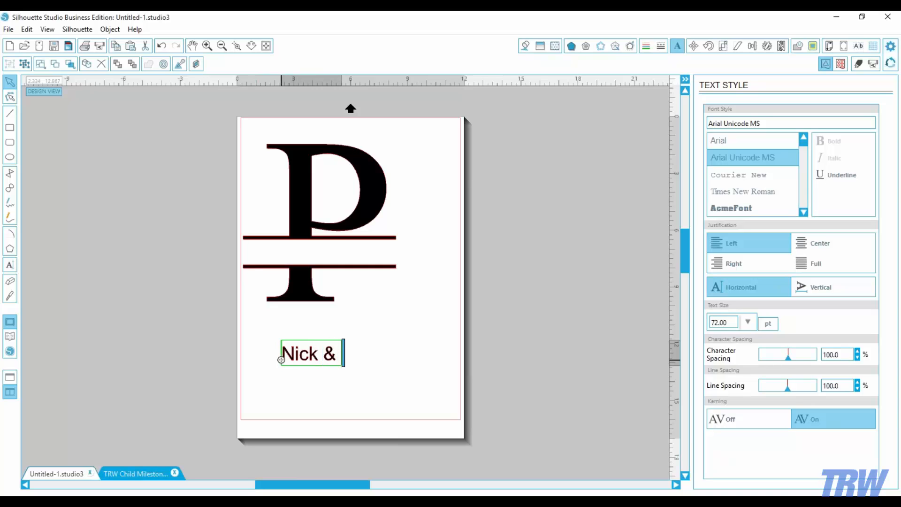
{"action": "type", "text": " Lisa"}
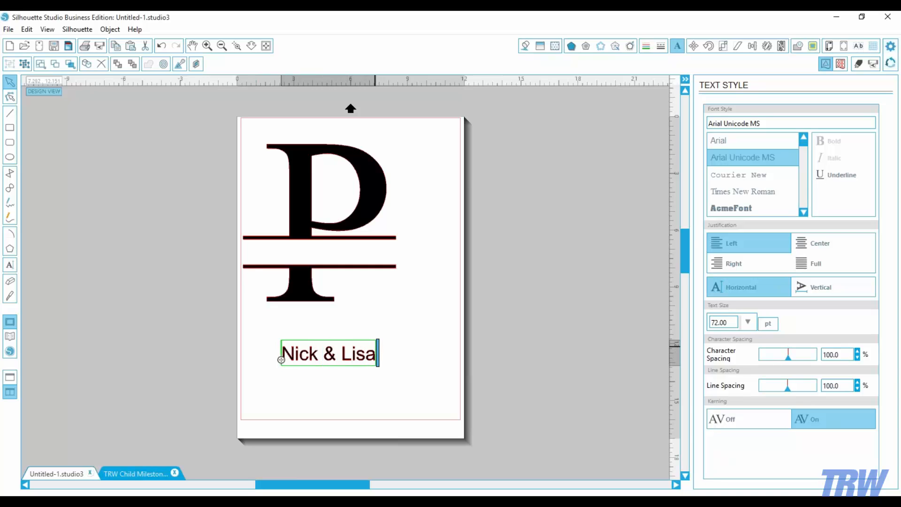
{"action": "left_click_drag", "start_coordinate": [378, 352], "coordinate": [359, 351]}
{"action": "left_click", "coordinate": [362, 367]}
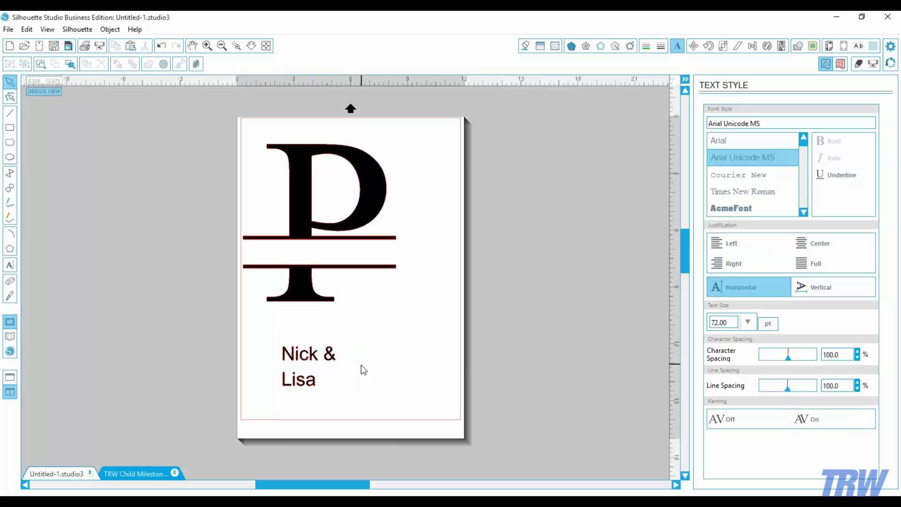
{"action": "double_click", "coordinate": [318, 356]}
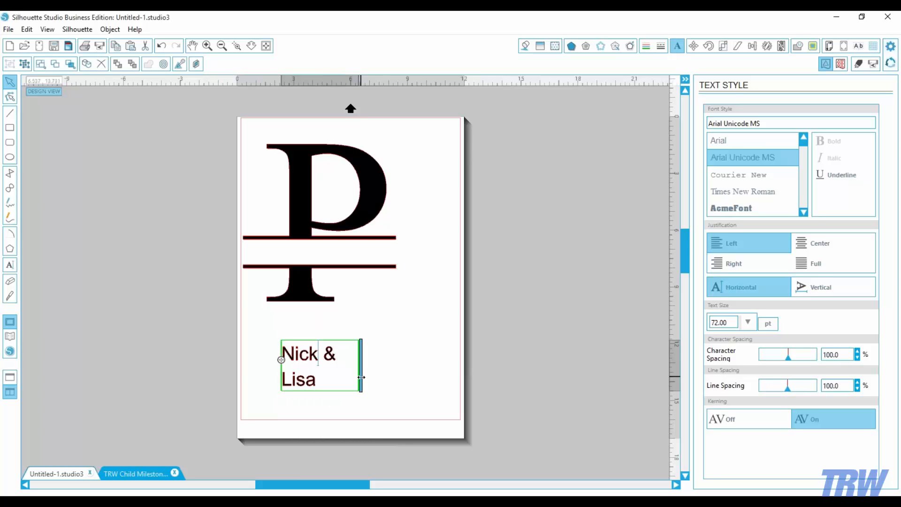
{"action": "left_click_drag", "start_coordinate": [362, 378], "coordinate": [273, 354]}
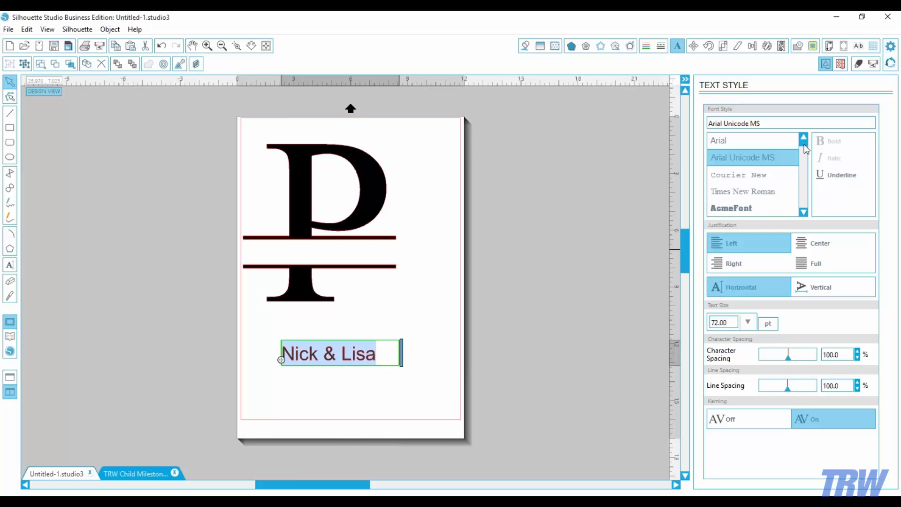
- Try the Conflow font on the names text
{"action": "scroll", "coordinate": [805, 154], "scroll_direction": "down", "scroll_amount": 3}
{"action": "scroll", "coordinate": [774, 168], "scroll_direction": "down", "scroll_amount": 4}
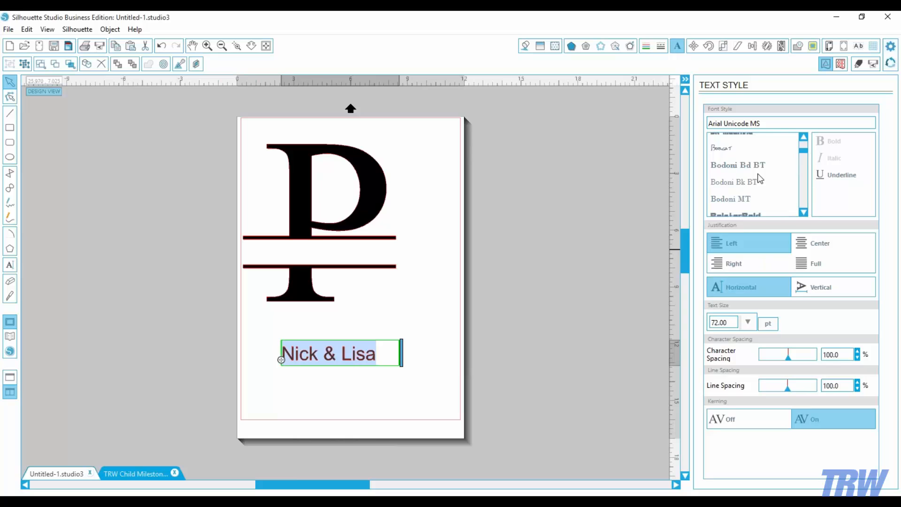
{"action": "scroll", "coordinate": [760, 178], "scroll_direction": "down", "scroll_amount": 3}
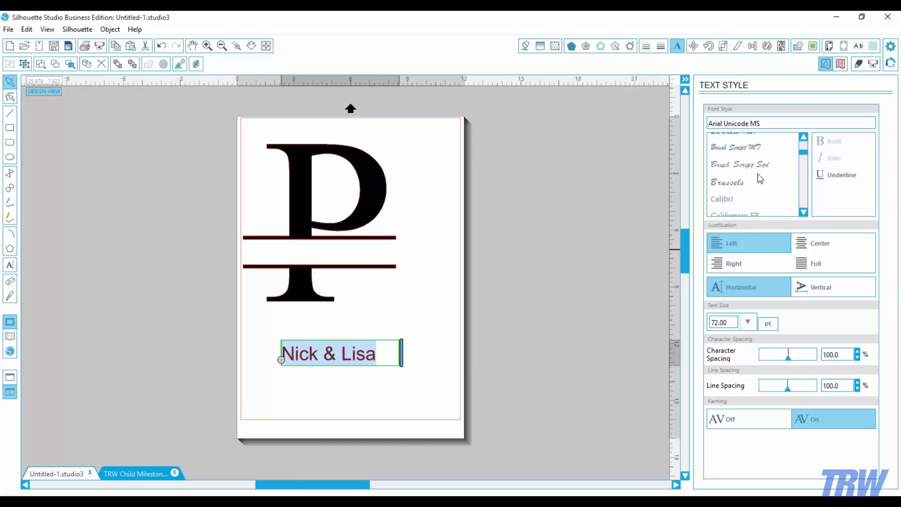
{"action": "scroll", "coordinate": [760, 178], "scroll_direction": "down", "scroll_amount": 4}
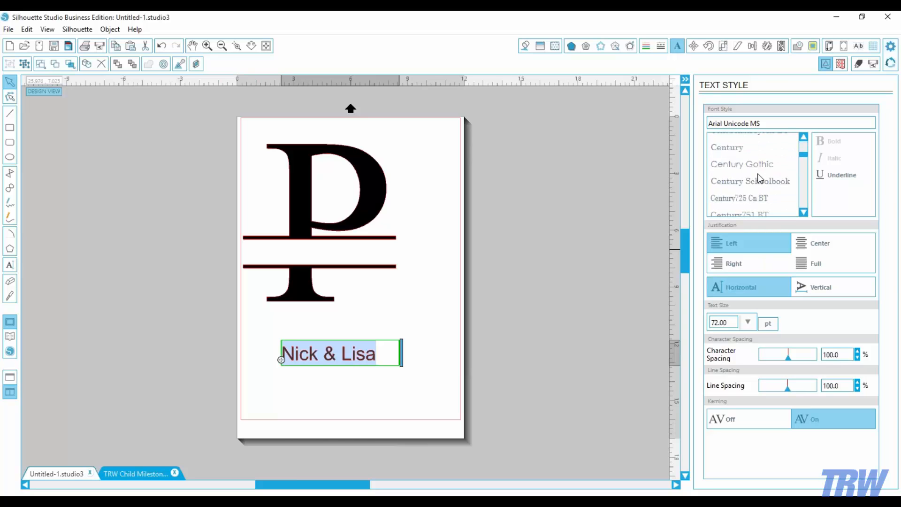
{"action": "scroll", "coordinate": [759, 178], "scroll_direction": "down", "scroll_amount": 4}
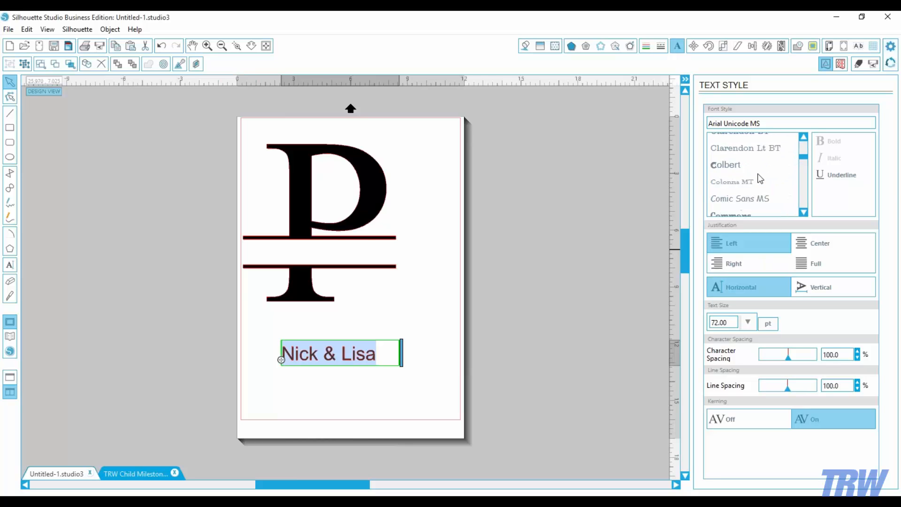
{"action": "scroll", "coordinate": [760, 178], "scroll_direction": "down", "scroll_amount": 2}
{"action": "left_click", "coordinate": [737, 199]}
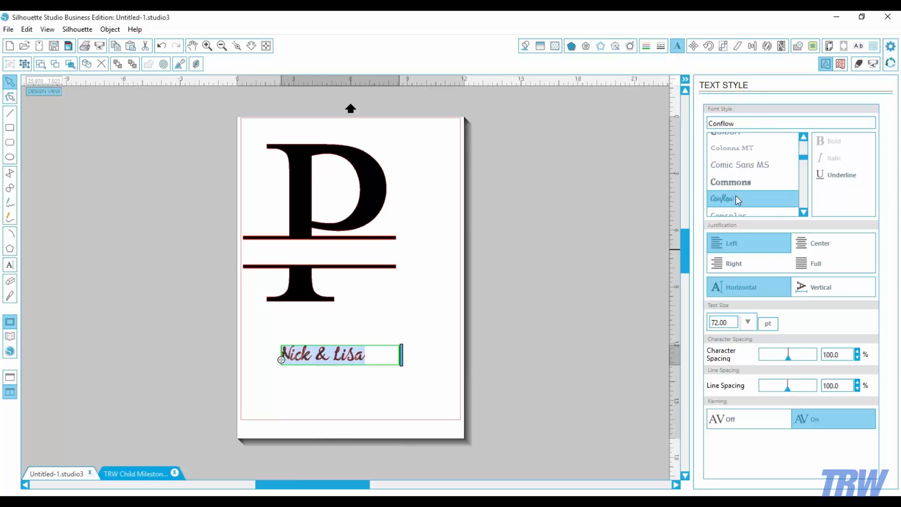
- Set the names text in the Dancing Script OT font
{"action": "scroll", "coordinate": [762, 164], "scroll_direction": "down", "scroll_amount": 6}
{"action": "scroll", "coordinate": [762, 165], "scroll_direction": "down", "scroll_amount": 4}
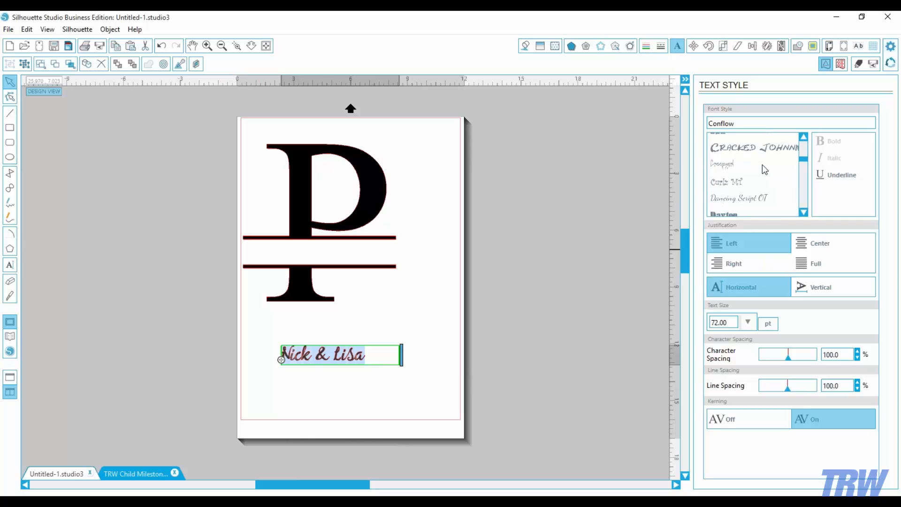
{"action": "scroll", "coordinate": [771, 173], "scroll_direction": "down", "scroll_amount": 4}
{"action": "scroll", "coordinate": [770, 174], "scroll_direction": "up", "scroll_amount": 2}
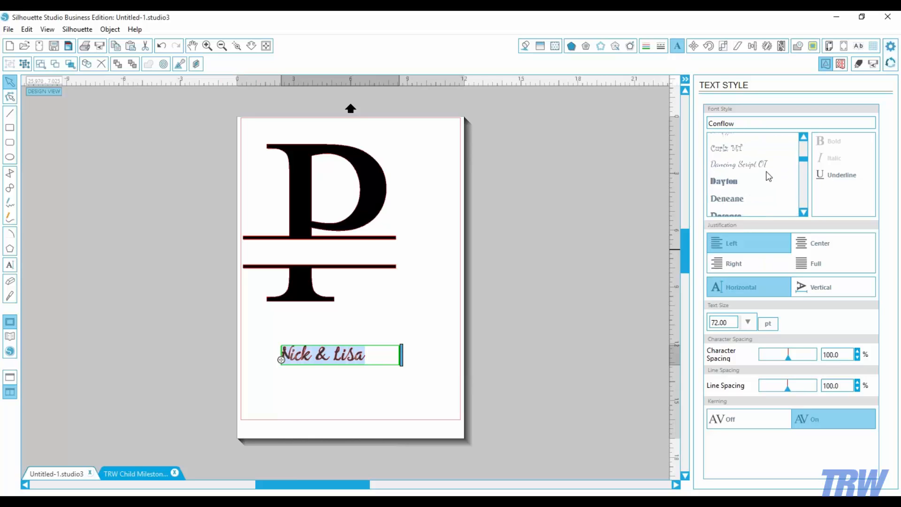
{"action": "left_click", "coordinate": [748, 164]}
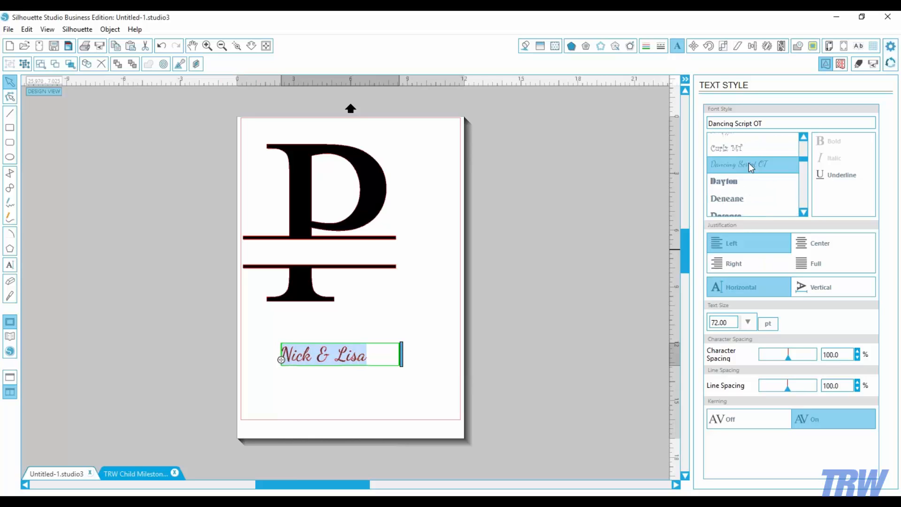
{"action": "left_click", "coordinate": [299, 393]}
- Enlarge the names text to about 90.75 pt and place it in the gap between the two bars
{"action": "left_click", "coordinate": [361, 359]}
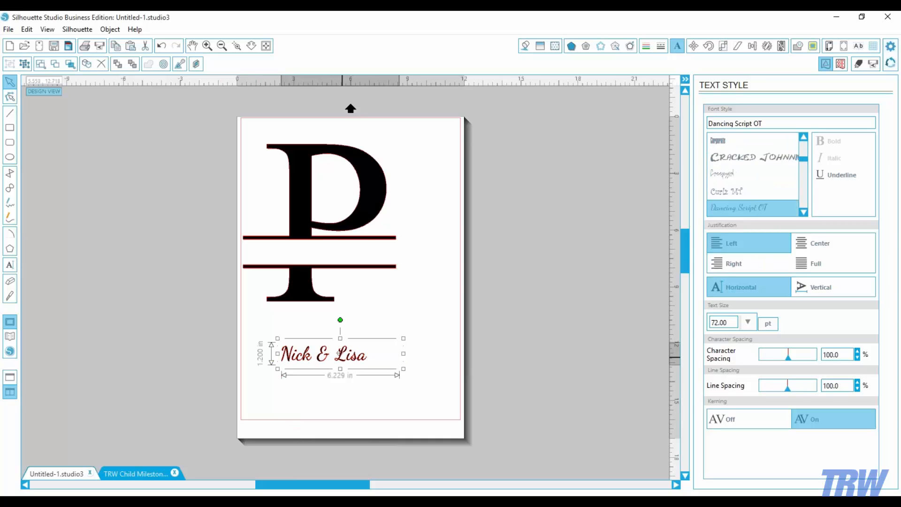
{"action": "left_click_drag", "start_coordinate": [362, 359], "coordinate": [413, 272]}
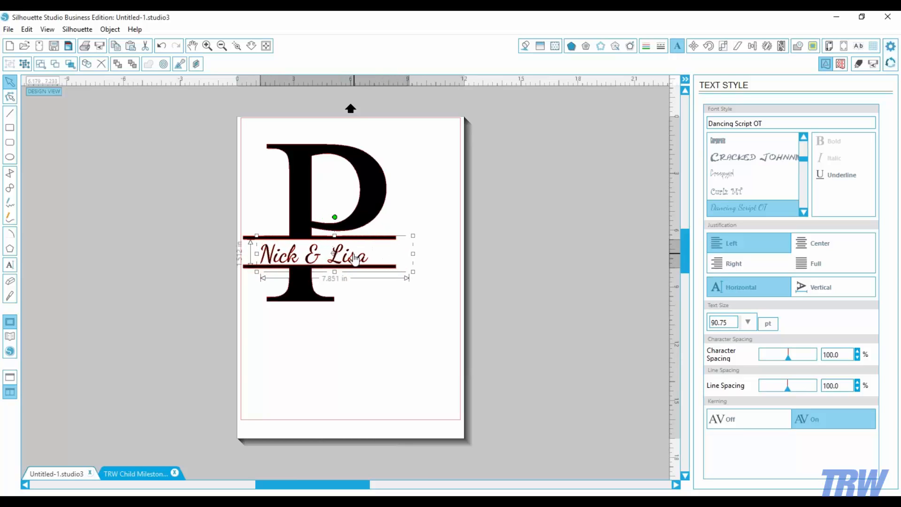
{"action": "left_click_drag", "start_coordinate": [354, 258], "coordinate": [357, 256]}
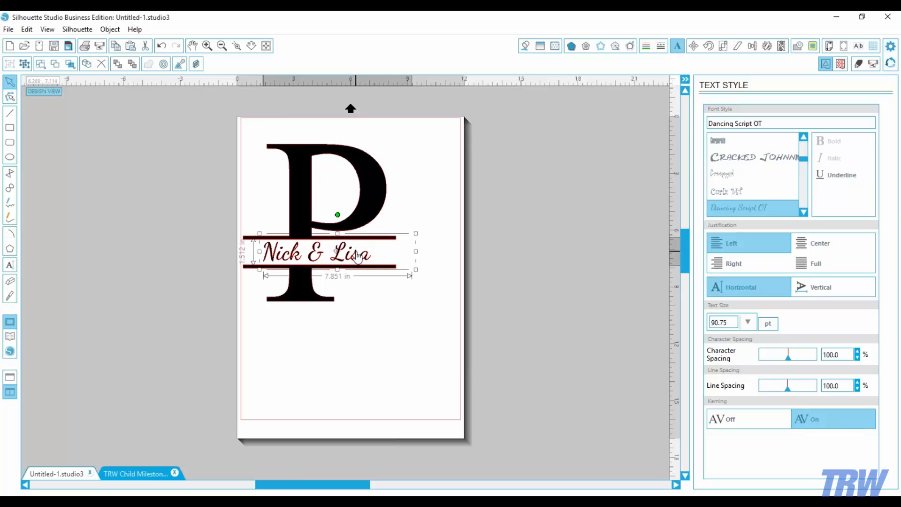
- Center the names text horizontally with the welded P monogram
{"action": "left_click_drag", "start_coordinate": [402, 410], "coordinate": [335, 258]}
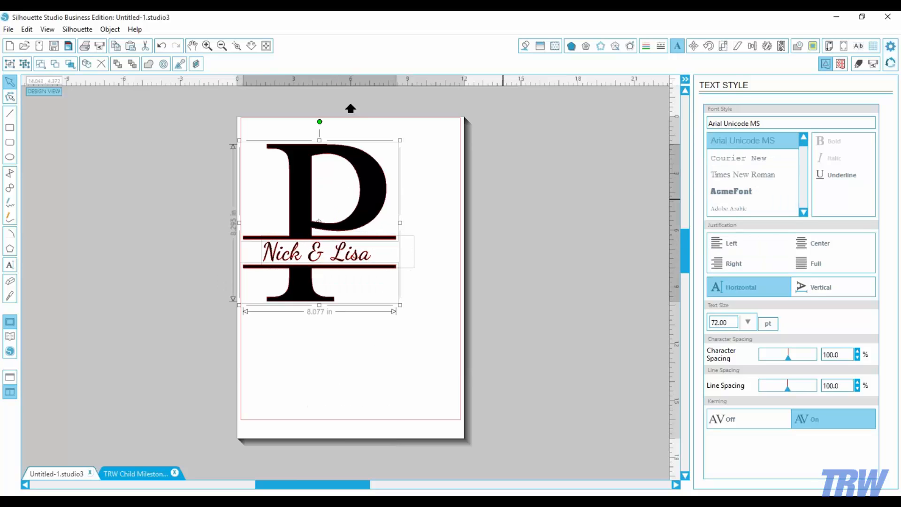
{"action": "left_click", "coordinate": [753, 46]}
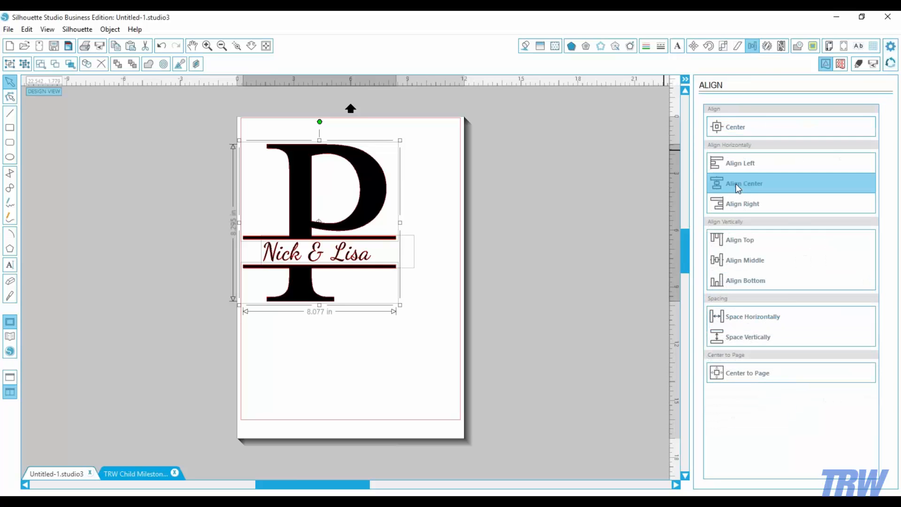
{"action": "left_click", "coordinate": [735, 183]}
{"action": "left_click", "coordinate": [333, 357]}
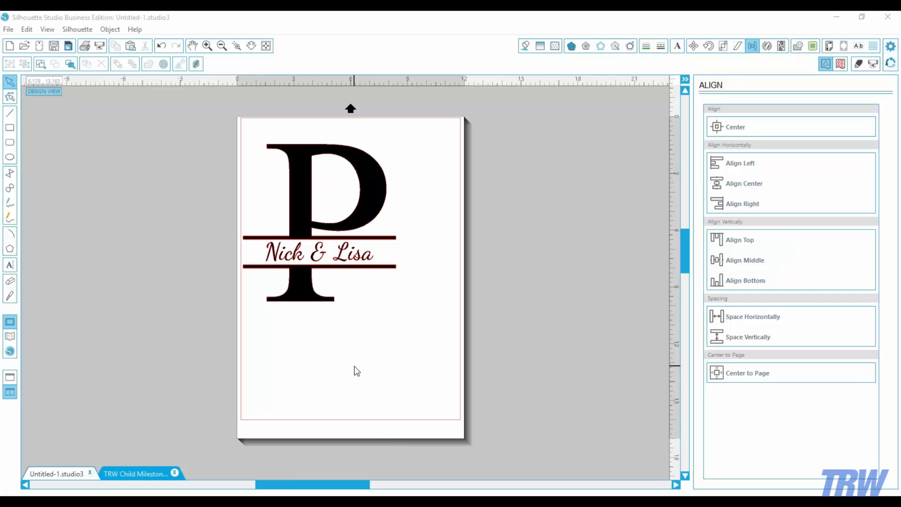
- Move the whole monogram, names included, off the page to its left
{"action": "left_click", "coordinate": [425, 367]}
{"action": "left_click_drag", "start_coordinate": [424, 367], "coordinate": [292, 126]}
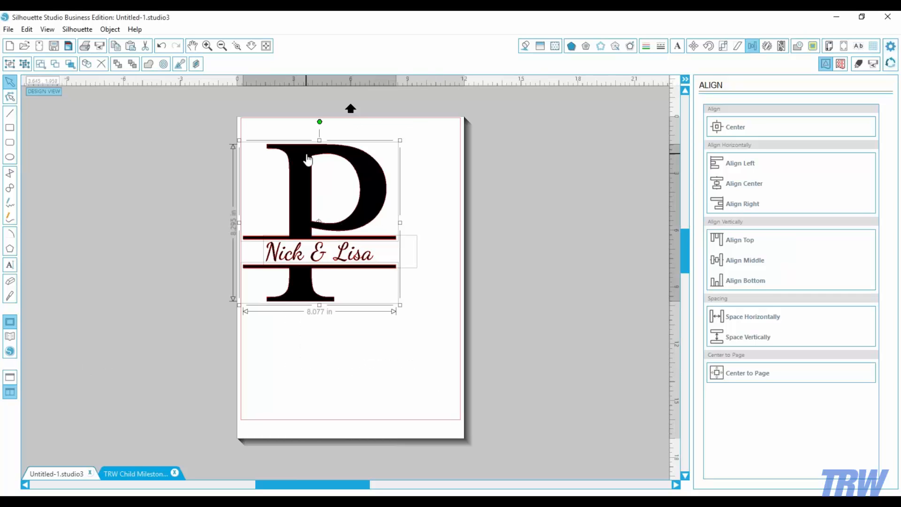
{"action": "left_click_drag", "start_coordinate": [307, 161], "coordinate": [106, 132]}
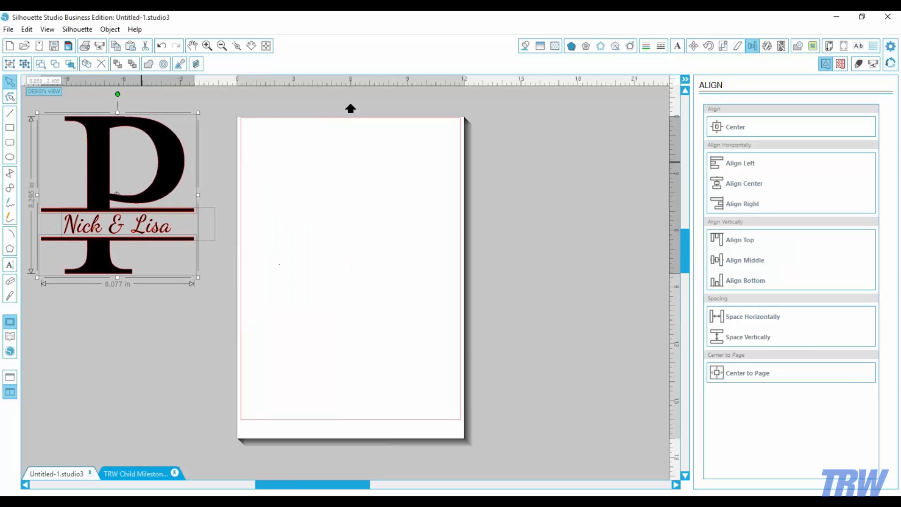
- Add the letter P as text on the empty page and set it in Times New Roman
{"action": "left_click", "coordinate": [136, 330]}
{"action": "left_click", "coordinate": [9, 266]}
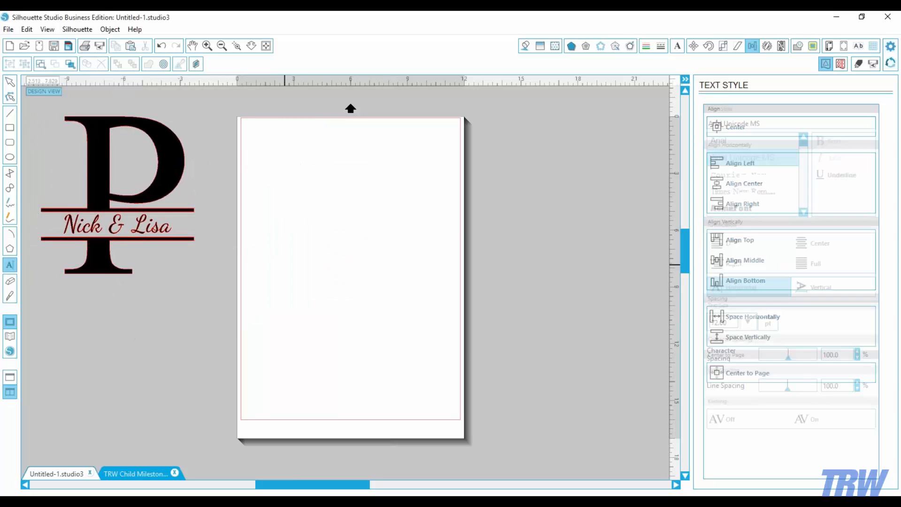
{"action": "left_click", "coordinate": [283, 229]}
{"action": "type", "text": "P"}
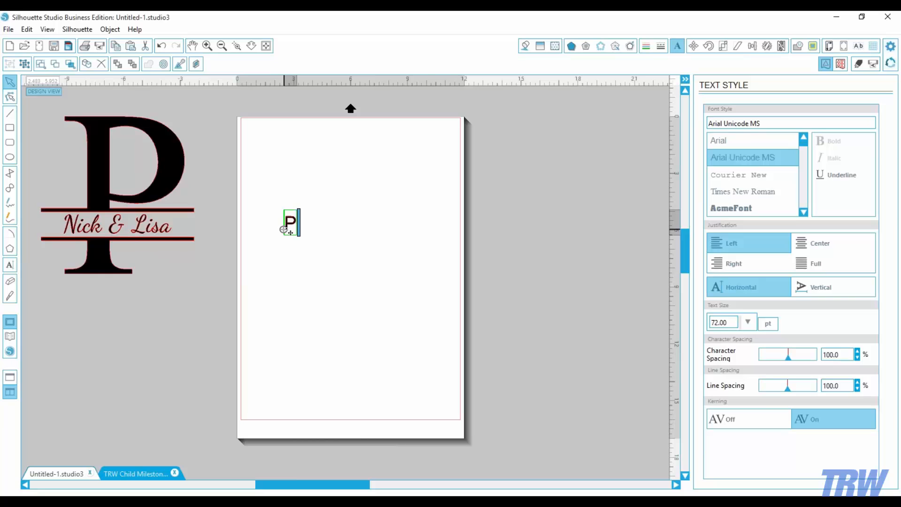
{"action": "left_click_drag", "start_coordinate": [294, 219], "coordinate": [277, 220]}
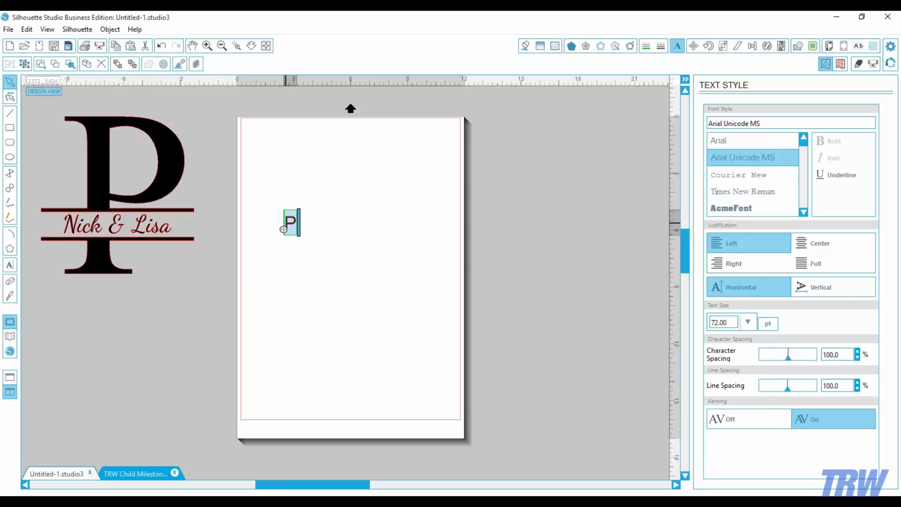
{"action": "left_click", "coordinate": [731, 192]}
{"action": "left_click", "coordinate": [280, 229]}
{"action": "left_click", "coordinate": [289, 225]}
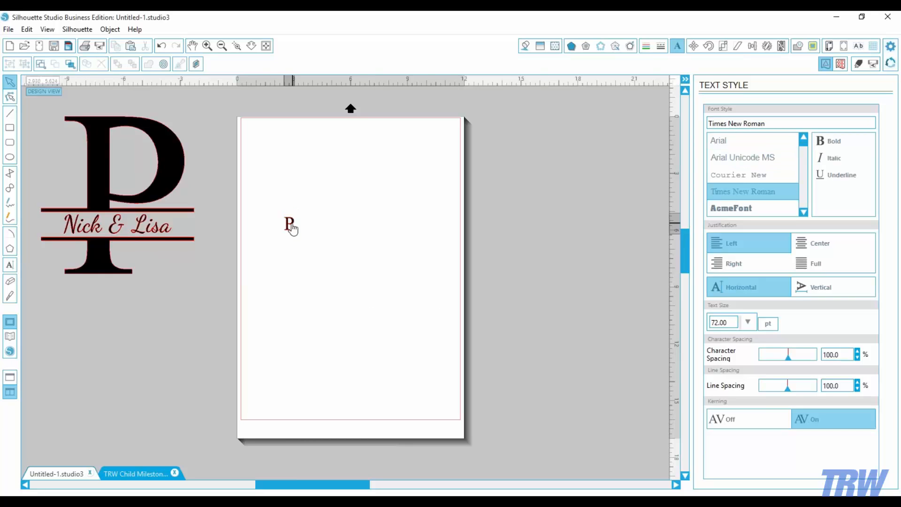
- Enlarge the new letter P to about 7.4 in wide and place it in the upper part of the page
{"action": "left_click", "coordinate": [298, 244]}
{"action": "left_click", "coordinate": [290, 225]}
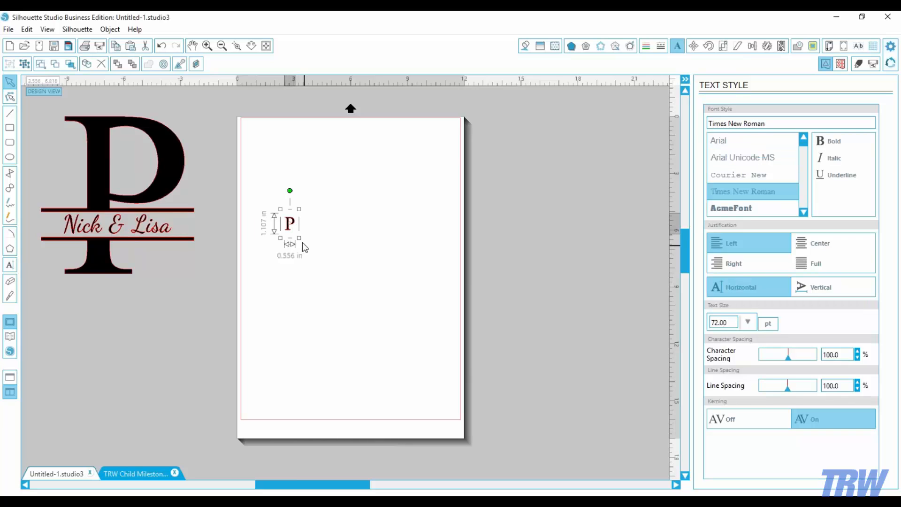
{"action": "left_click_drag", "start_coordinate": [298, 239], "coordinate": [406, 449]}
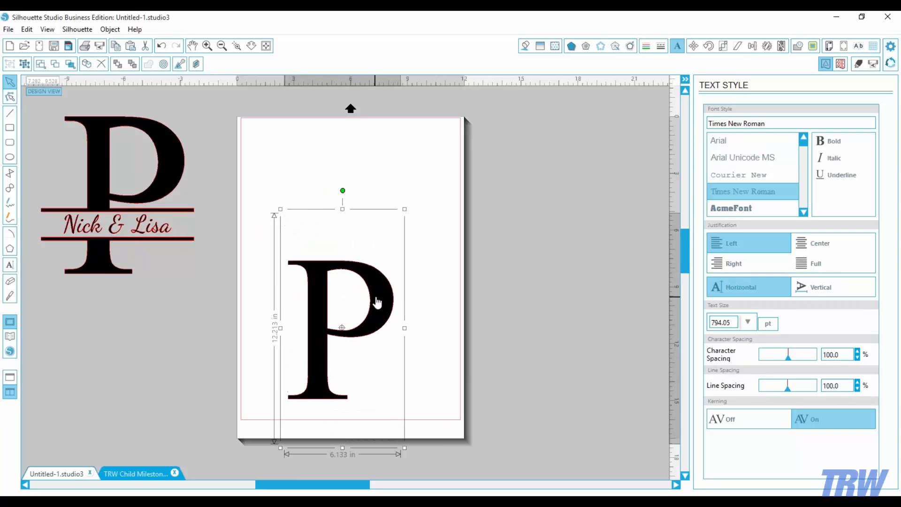
{"action": "left_click_drag", "start_coordinate": [377, 302], "coordinate": [368, 196]}
{"action": "left_click_drag", "start_coordinate": [394, 342], "coordinate": [440, 415]}
{"action": "left_click_drag", "start_coordinate": [401, 253], "coordinate": [386, 236]}
{"action": "left_click", "coordinate": [437, 255]}
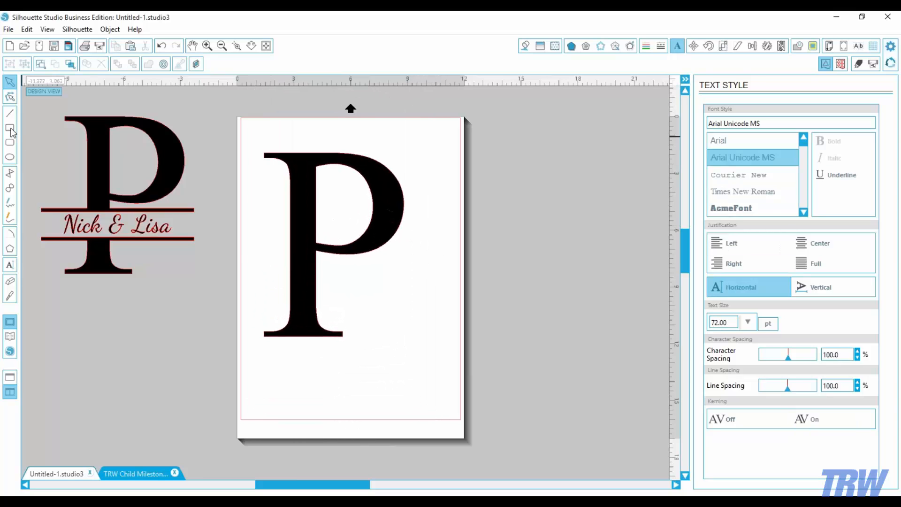
- Draw a rectangle about 8.9 by 2.1 in across the P's stem just below the bowl and make its fill transparent
{"action": "left_click", "coordinate": [10, 127]}
{"action": "mouse_move", "coordinate": [249, 259]}
{"action": "left_mouse_down"}
{"action": "mouse_move", "coordinate": [325, 307]}
{"action": "mouse_move", "coordinate": [418, 299]}
{"action": "left_mouse_up"}
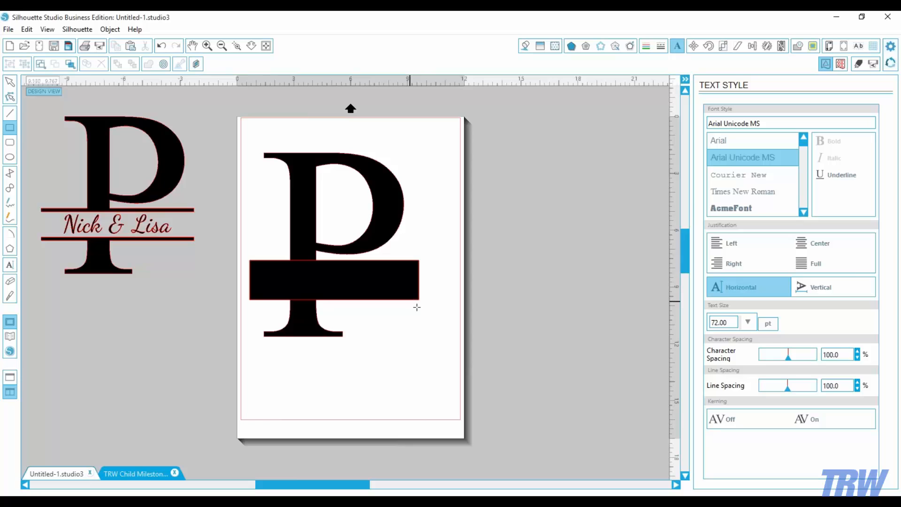
{"action": "left_click", "coordinate": [11, 83]}
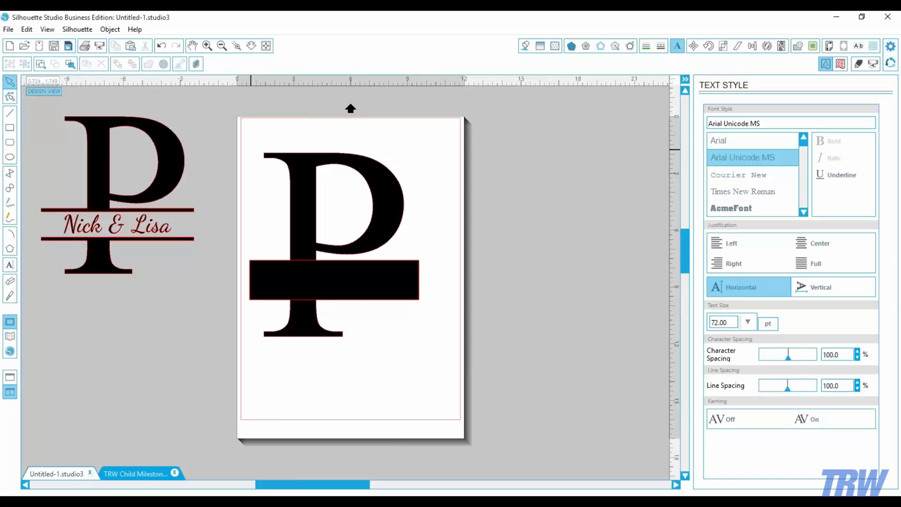
{"action": "left_click", "coordinate": [355, 286]}
{"action": "left_click", "coordinate": [525, 47]}
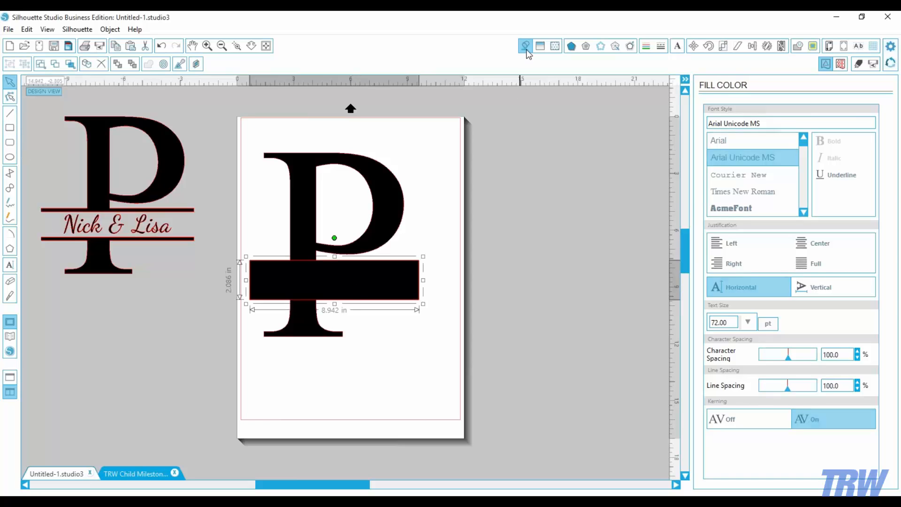
{"action": "left_click", "coordinate": [802, 137]}
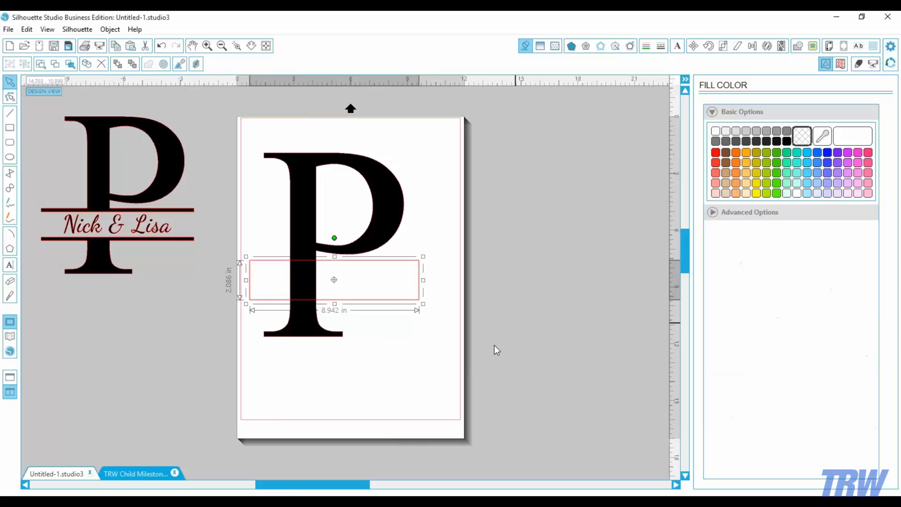
- Lower the rectangle's upper edge so that it is about 1.85 in tall and clears the P's bowl
{"action": "left_click", "coordinate": [411, 379]}
{"action": "left_click", "coordinate": [335, 267]}
{"action": "left_click_drag", "start_coordinate": [334, 257], "coordinate": [335, 261]}
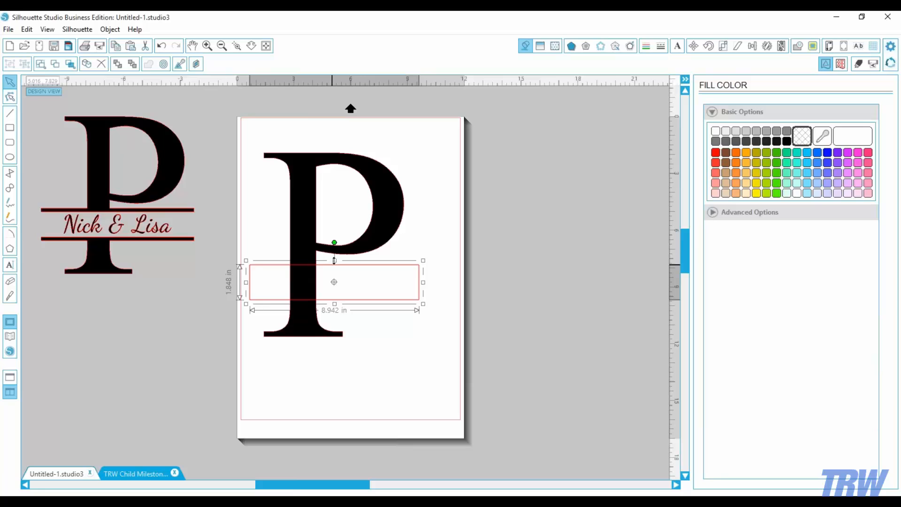
- Subtract the rectangle from the letter P and combine the two remaining letter pieces into one object
{"action": "left_click", "coordinate": [359, 459]}
{"action": "left_click_drag", "start_coordinate": [430, 410], "coordinate": [310, 197]}
{"action": "left_click", "coordinate": [798, 46]}
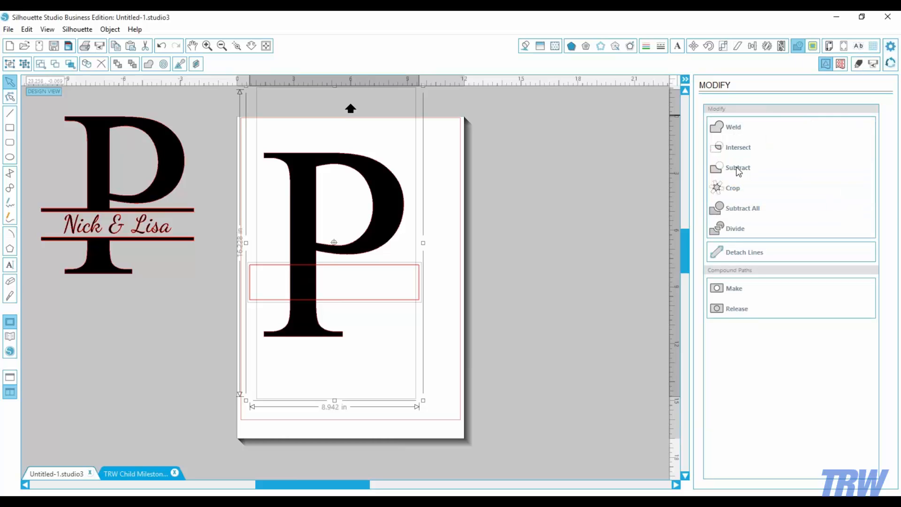
{"action": "left_click", "coordinate": [736, 168]}
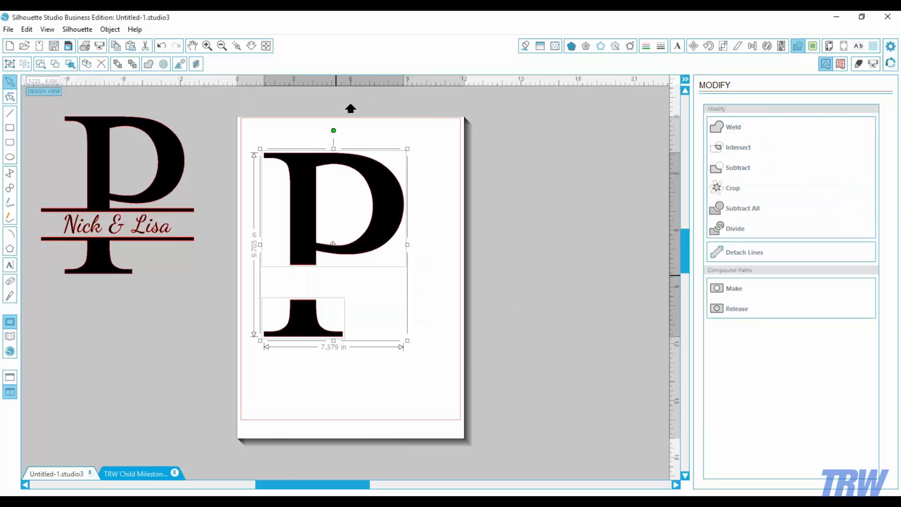
{"action": "left_click", "coordinate": [110, 30]}
{"action": "left_click", "coordinate": [143, 261]}
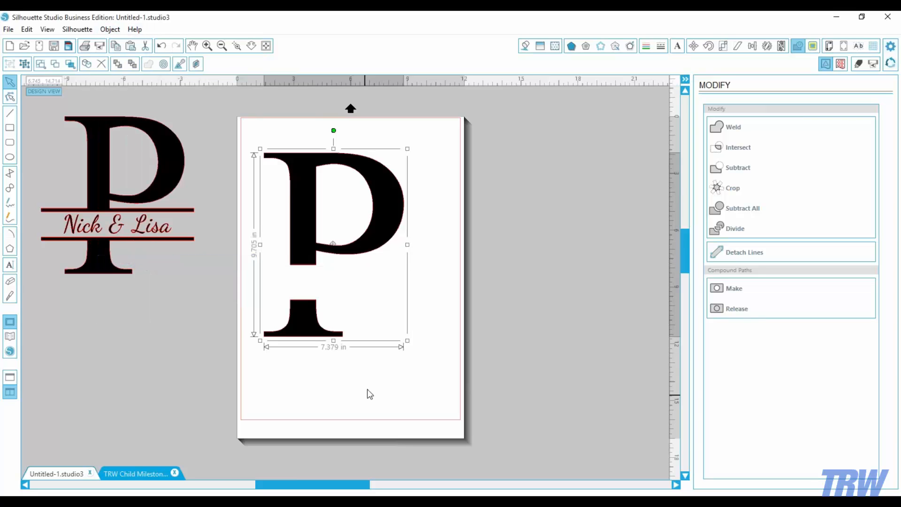
- Draw a thin bar about 8.8 by 0.2 in along the cut edge of the P's upper piece
{"action": "left_click", "coordinate": [336, 377]}
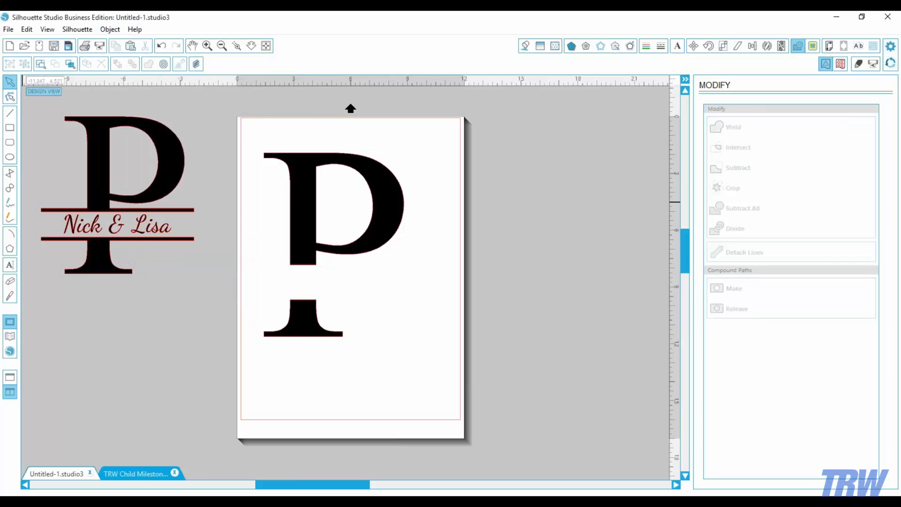
{"action": "left_click", "coordinate": [7, 132]}
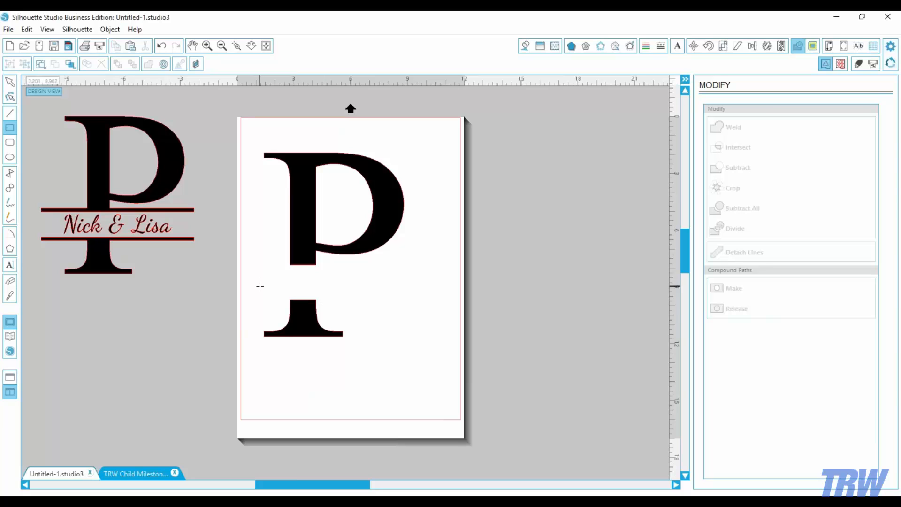
{"action": "left_click_drag", "start_coordinate": [249, 265], "coordinate": [416, 265]}
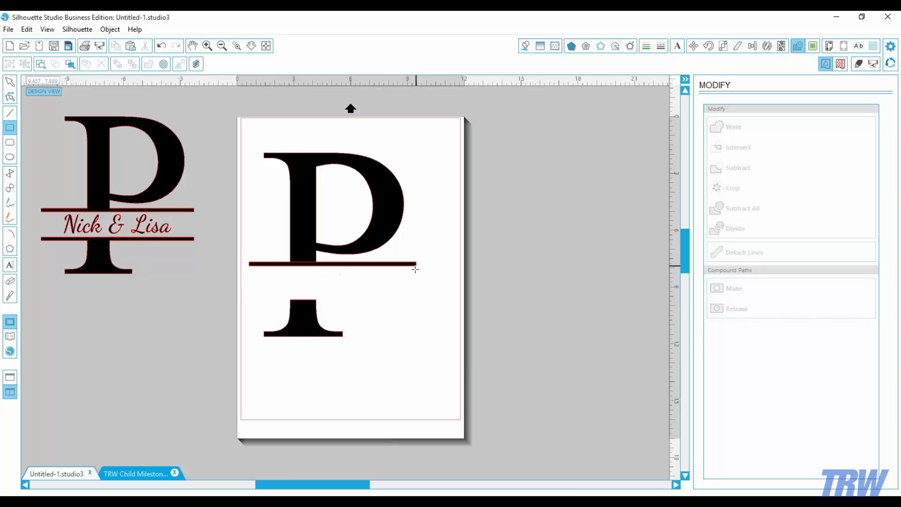
{"action": "left_click", "coordinate": [10, 82]}
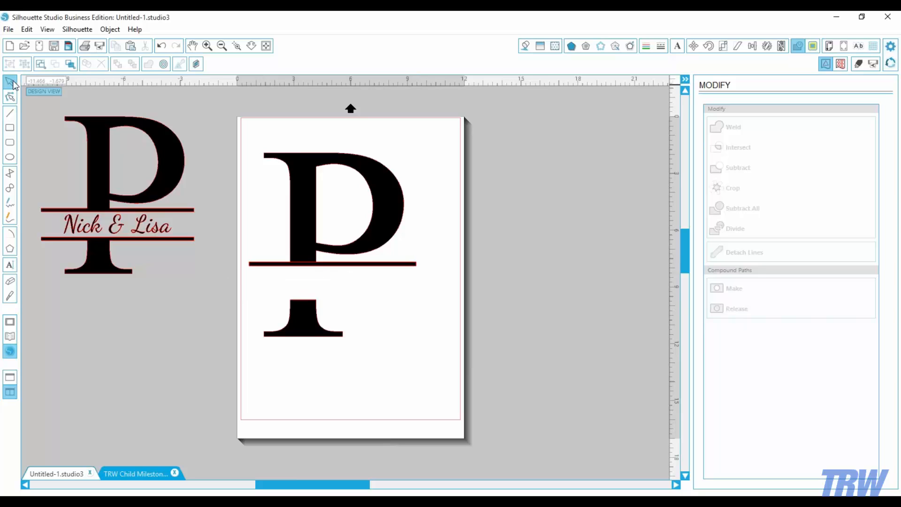
- Duplicate the thin bar straight down onto the cut edge of the P's lower piece
{"action": "left_click", "coordinate": [326, 264]}
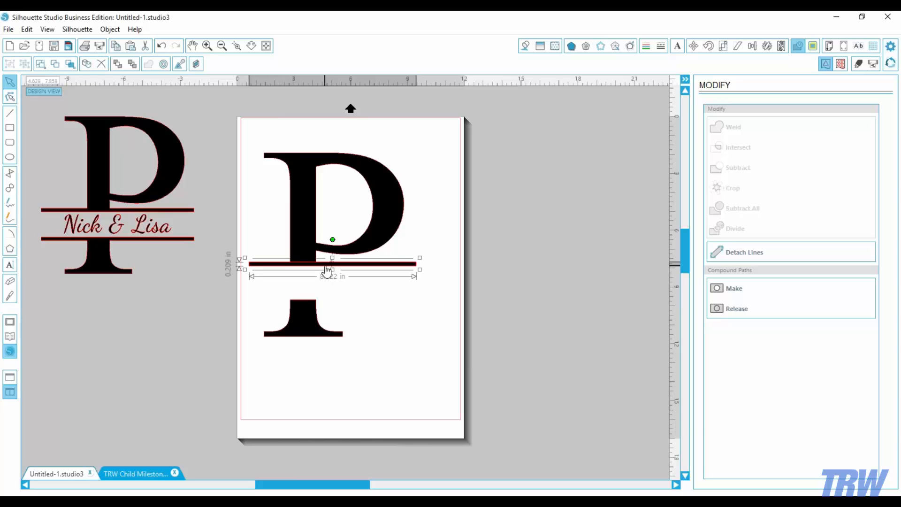
{"action": "left_click_drag", "start_coordinate": [326, 270], "coordinate": [329, 304]}
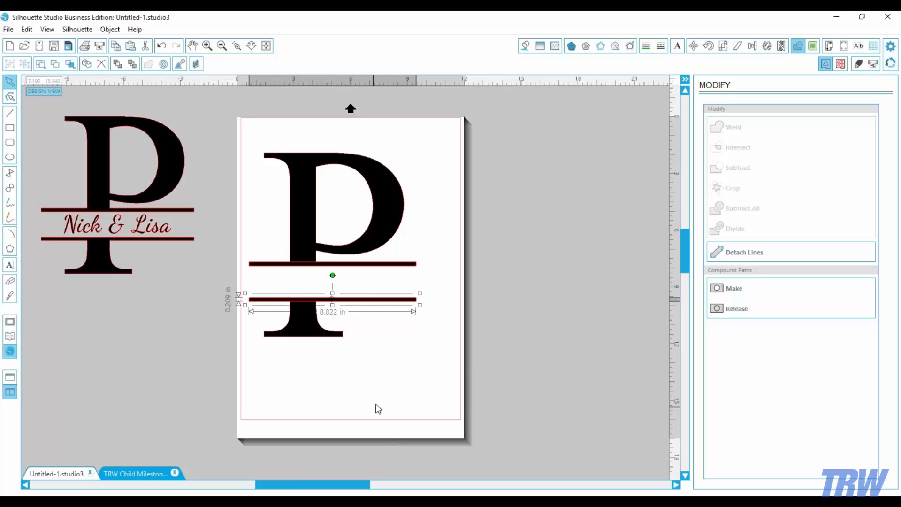
{"action": "left_click", "coordinate": [428, 399]}
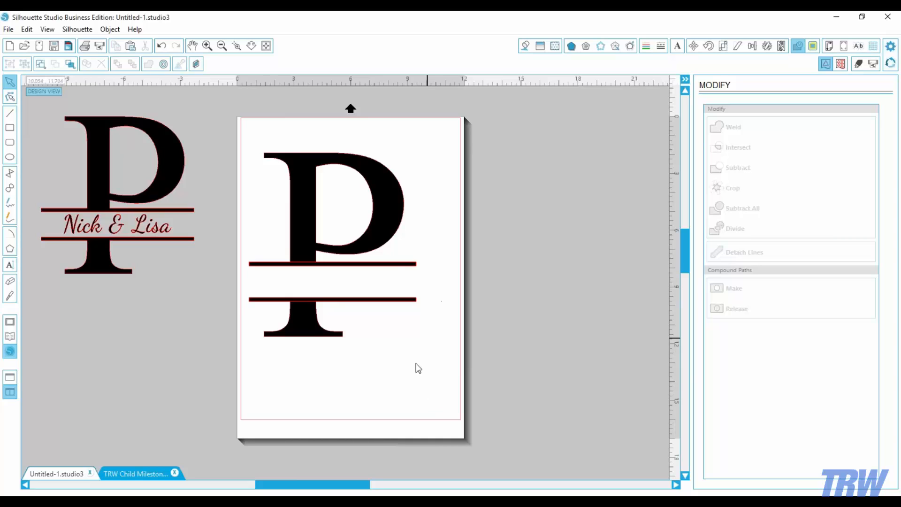
- Align the two thin bars with each other on their horizontal centers
{"action": "left_click_drag", "start_coordinate": [408, 377], "coordinate": [396, 249]}
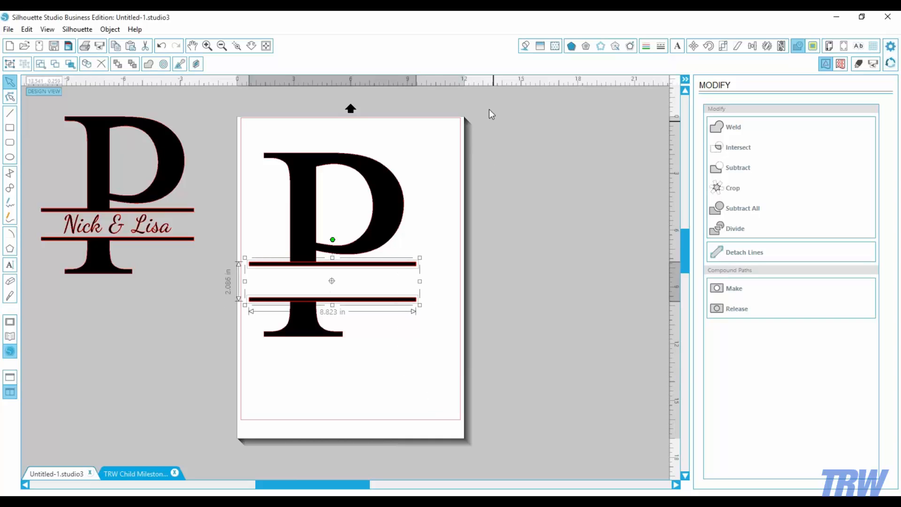
{"action": "left_click", "coordinate": [753, 46]}
{"action": "left_click", "coordinate": [755, 190]}
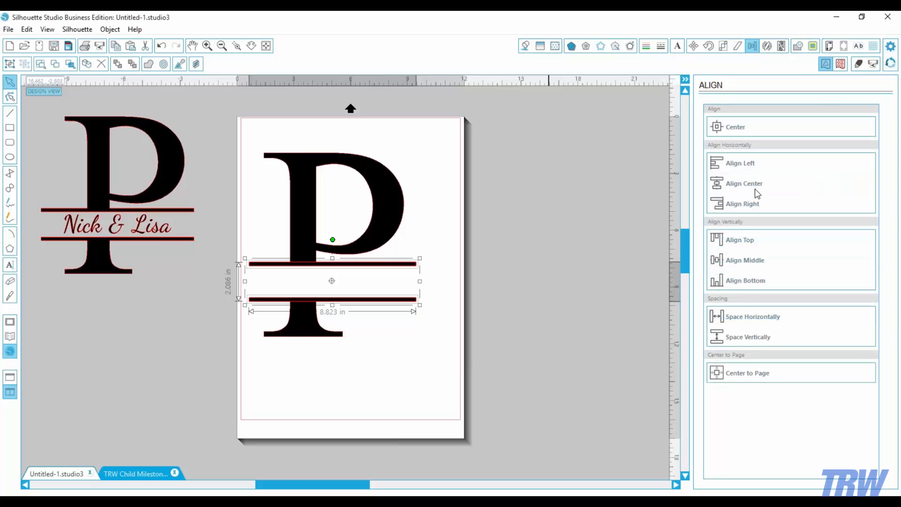
- Weld the split letter P and both bars together
{"action": "left_click", "coordinate": [419, 385]}
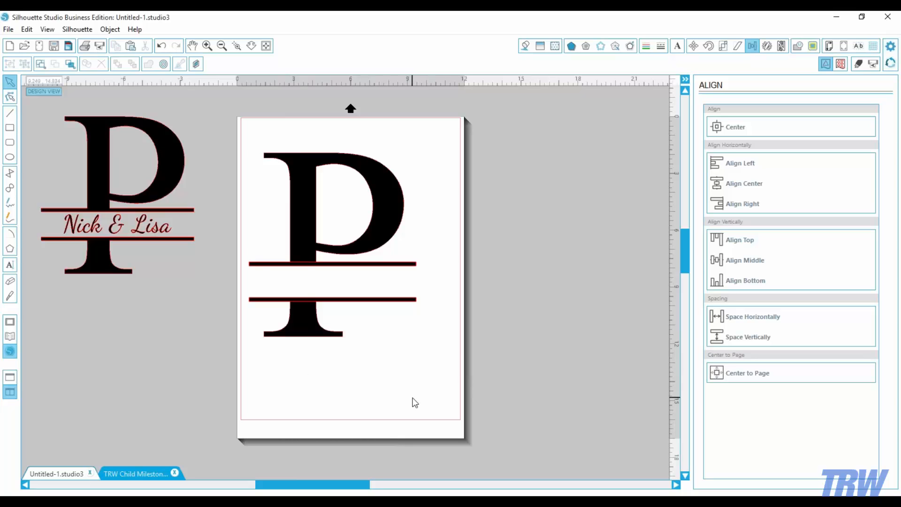
{"action": "left_click_drag", "start_coordinate": [412, 398], "coordinate": [300, 179]}
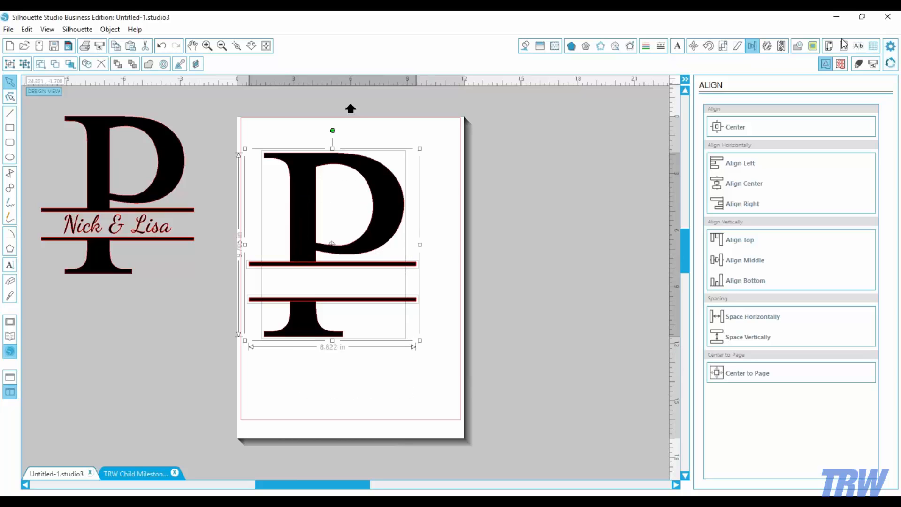
{"action": "left_click", "coordinate": [802, 44]}
{"action": "left_click", "coordinate": [737, 127]}
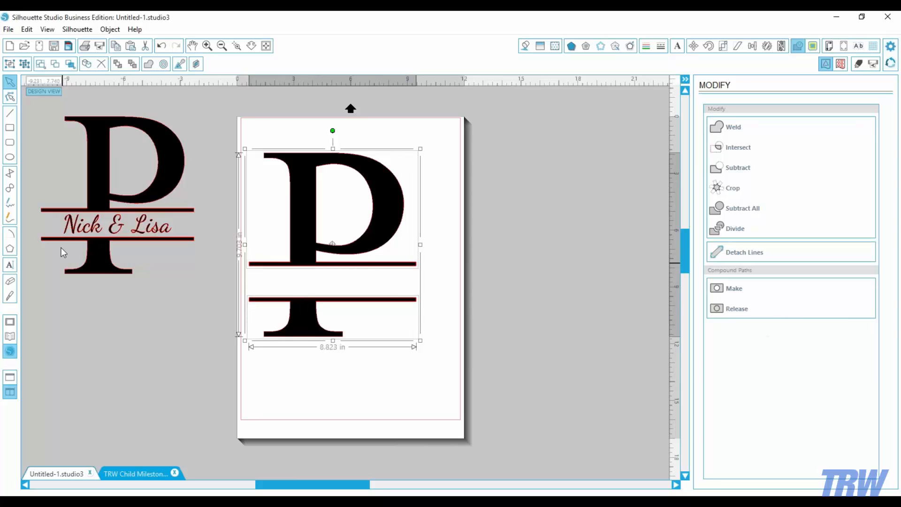
{"action": "left_click", "coordinate": [318, 384]}
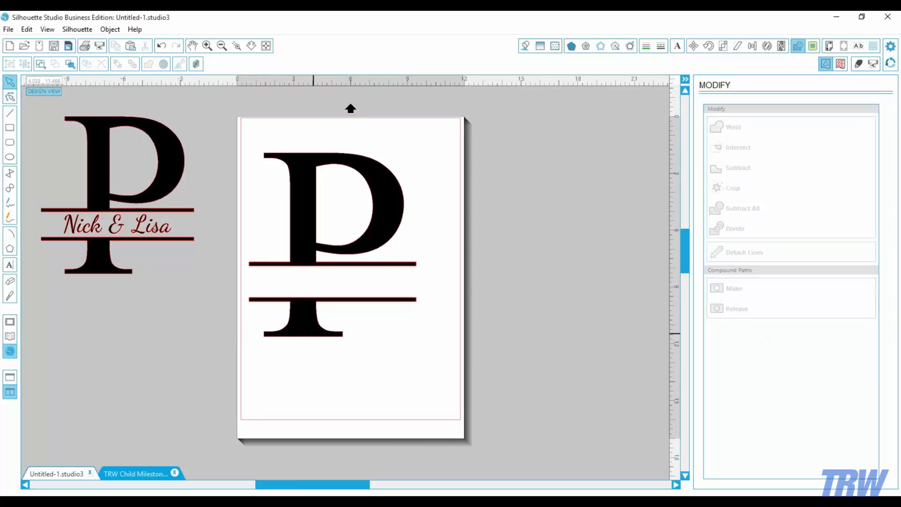
- Add a text below the welded P with the couple's two first names joined by an ampersand
{"action": "left_click", "coordinate": [9, 265]}
{"action": "left_click", "coordinate": [314, 386]}
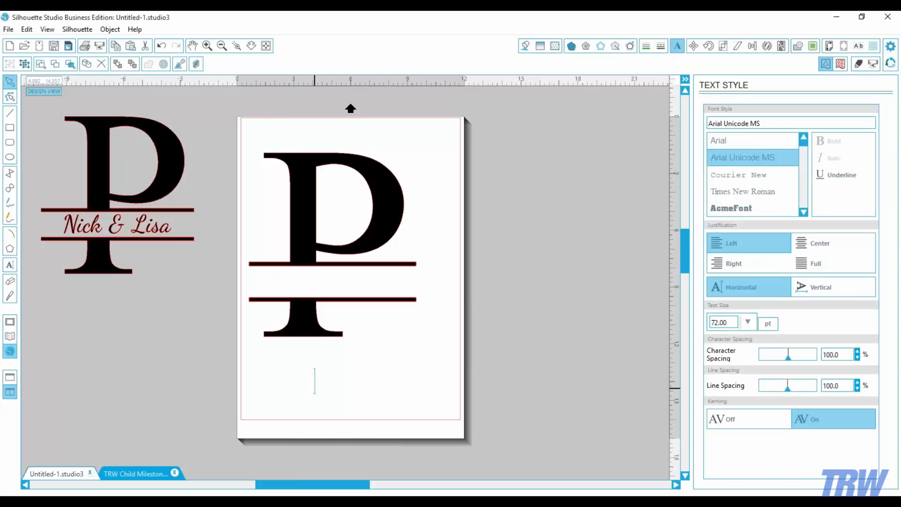
{"action": "type", "text": "Nick and"}
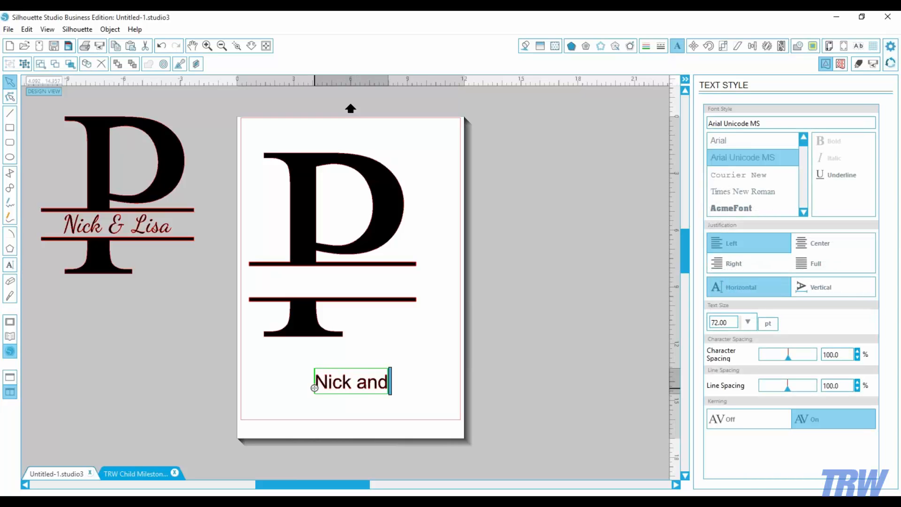
{"action": "key", "text": "BackSpace"}
{"action": "key", "text": "BackSpace"}
{"action": "key", "text": "BackSpace"}
{"action": "key", "text": "BackSpace"}
{"action": "type", "text": "& Lisa"}
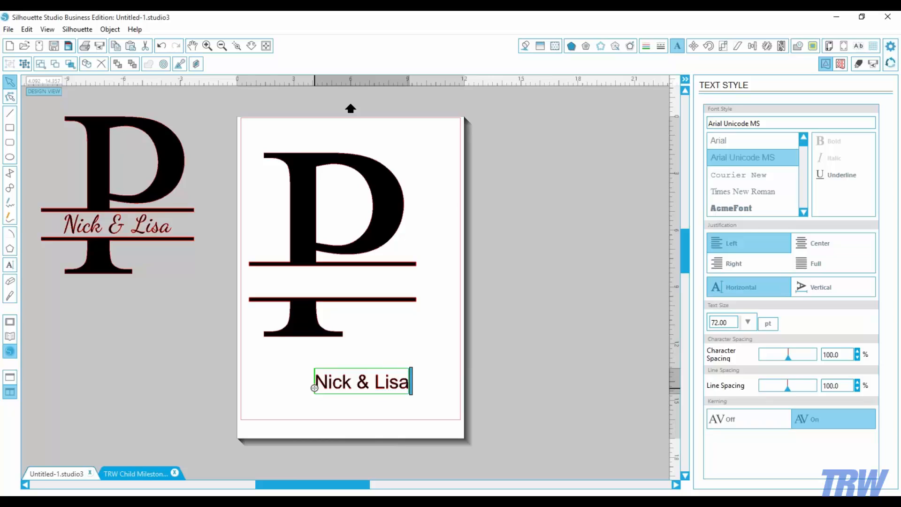
- Set the new names text in the Dancing Script OT font
{"action": "left_click_drag", "start_coordinate": [409, 375], "coordinate": [314, 381]}
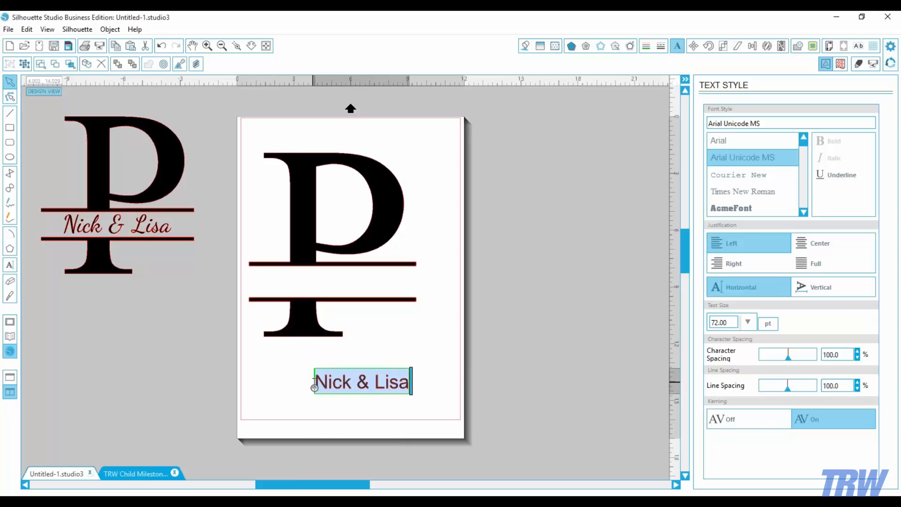
{"action": "left_click", "coordinate": [770, 119]}
{"action": "type", "text": "dancing Script OT"}
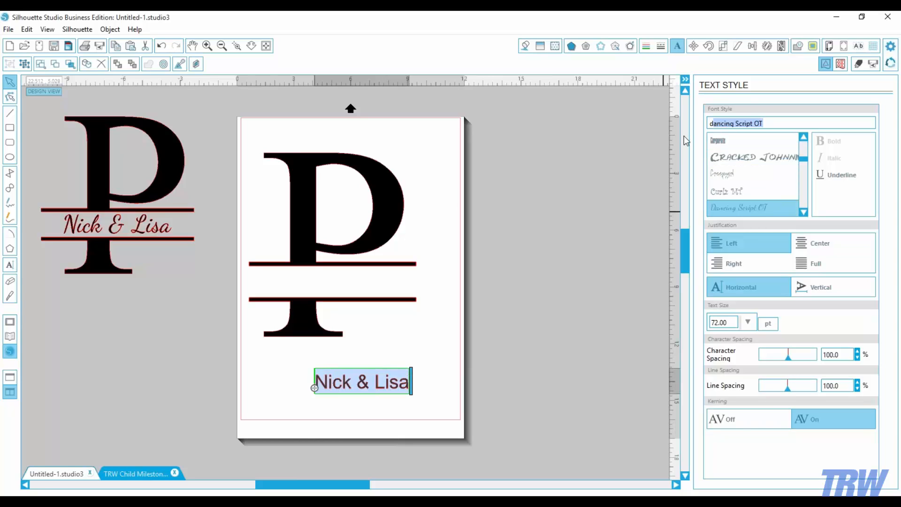
{"action": "key", "text": "Return"}
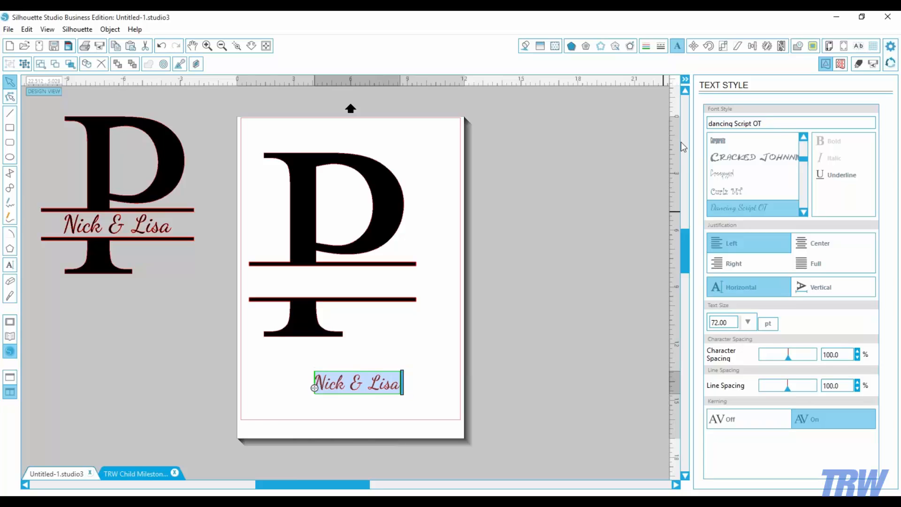
- Move the names text between the two bars of the P, enlarge it to about 111 pt and center it in the gap
{"action": "left_click", "coordinate": [353, 417]}
{"action": "left_click_drag", "start_coordinate": [358, 386], "coordinate": [324, 280]}
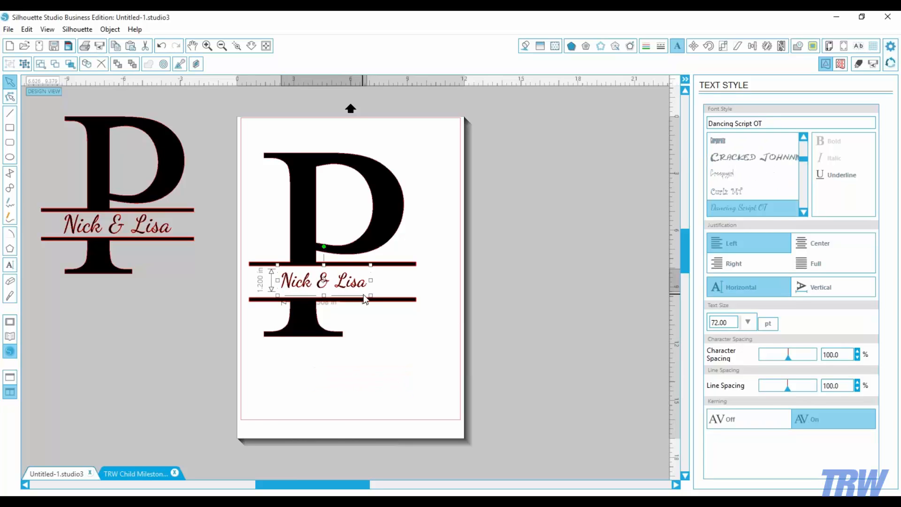
{"action": "left_click", "coordinate": [332, 317]}
{"action": "left_click", "coordinate": [347, 286]}
{"action": "left_click_drag", "start_coordinate": [385, 314], "coordinate": [416, 307]}
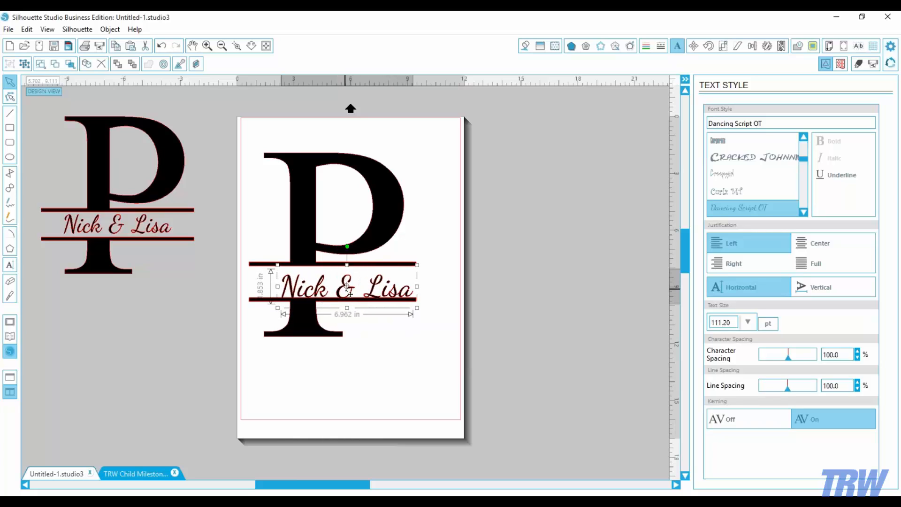
{"action": "left_click_drag", "start_coordinate": [343, 293], "coordinate": [330, 287]}
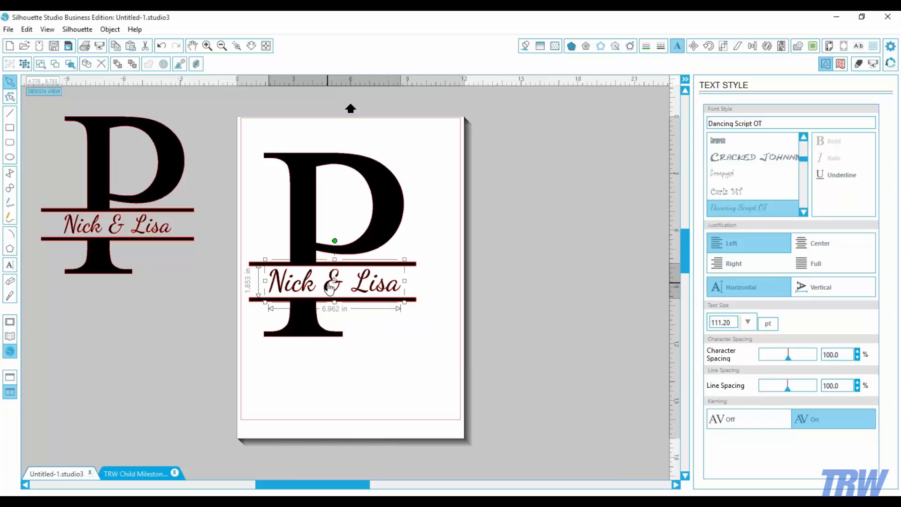
{"action": "left_click", "coordinate": [375, 389]}
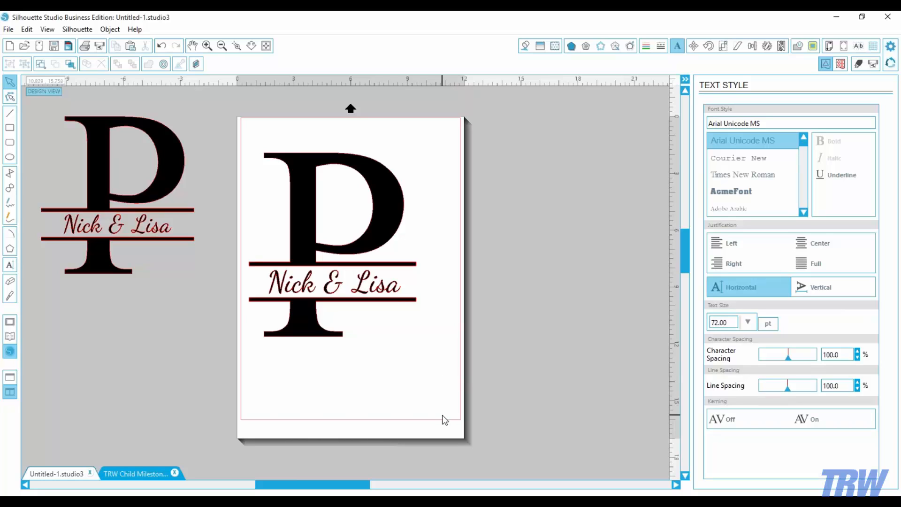
- Delete both finished monograms and add a new text "P" on the empty page
{"action": "left_click_drag", "start_coordinate": [442, 415], "coordinate": [88, 120]}
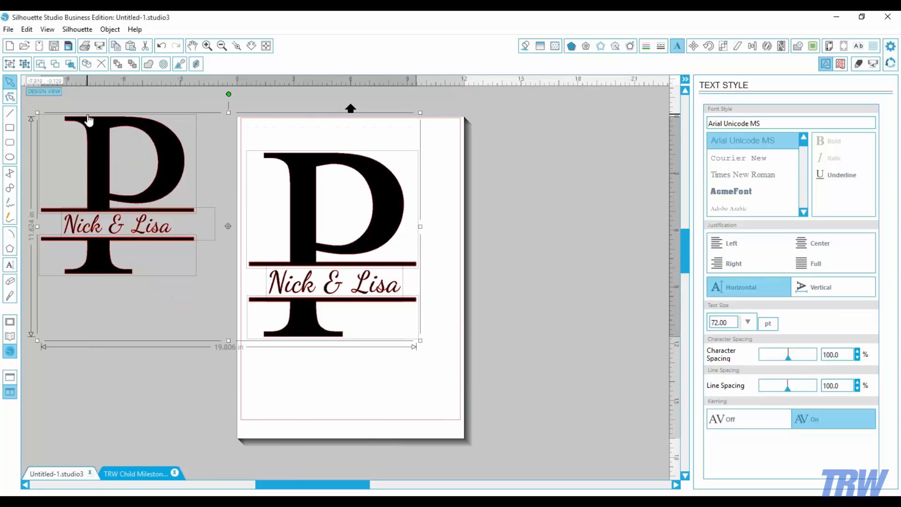
{"action": "key", "text": "Delete"}
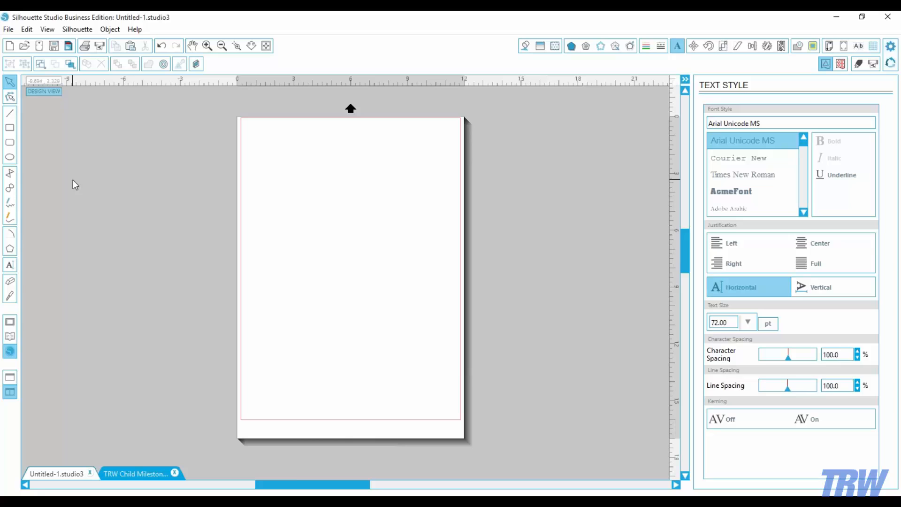
{"action": "left_click", "coordinate": [9, 268]}
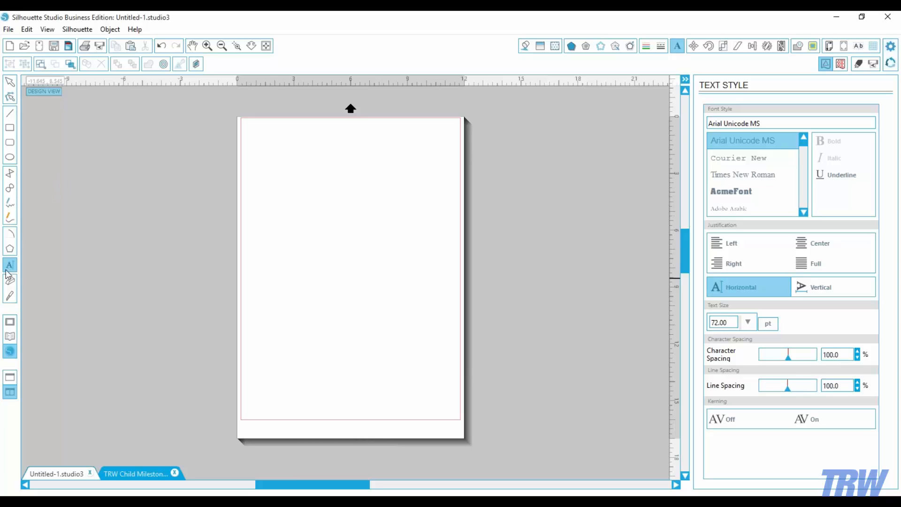
{"action": "left_click", "coordinate": [325, 230]}
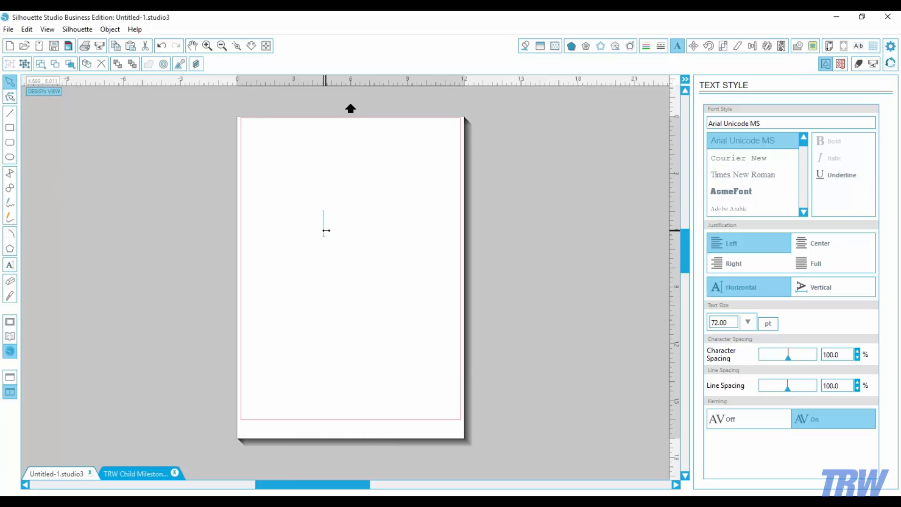
{"action": "type", "text": "P"}
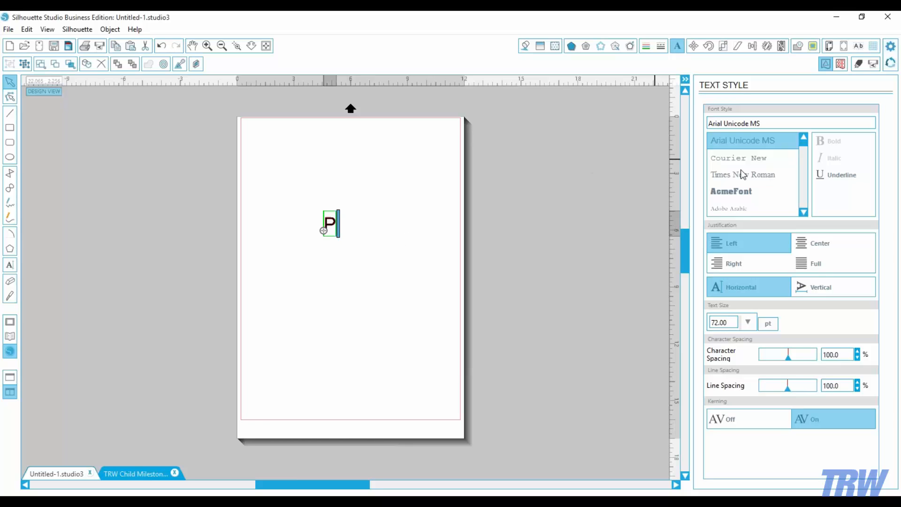
- Try to set the new letter P in the TRW Simple Swirl font
{"action": "left_click_drag", "start_coordinate": [806, 150], "coordinate": [771, 194]}
{"action": "scroll", "coordinate": [771, 194], "scroll_direction": "down", "scroll_amount": 10}
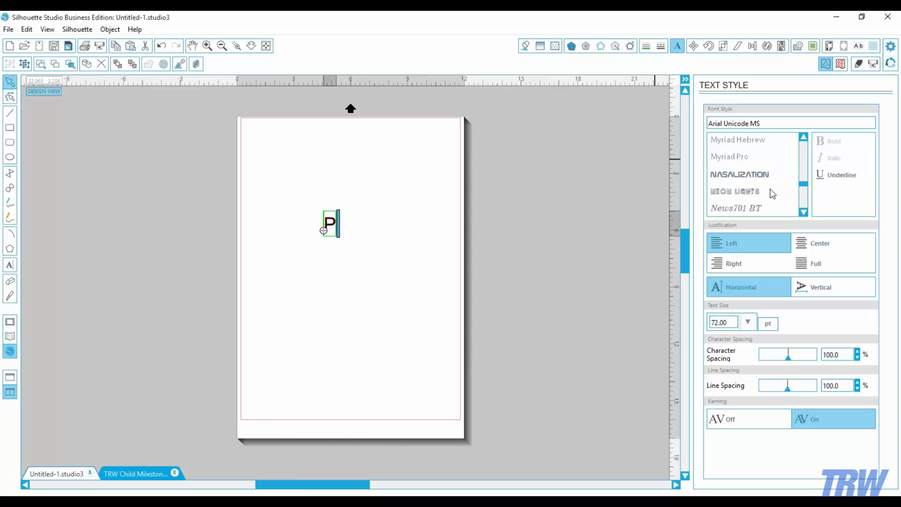
{"action": "scroll", "coordinate": [772, 194], "scroll_direction": "down", "scroll_amount": 10}
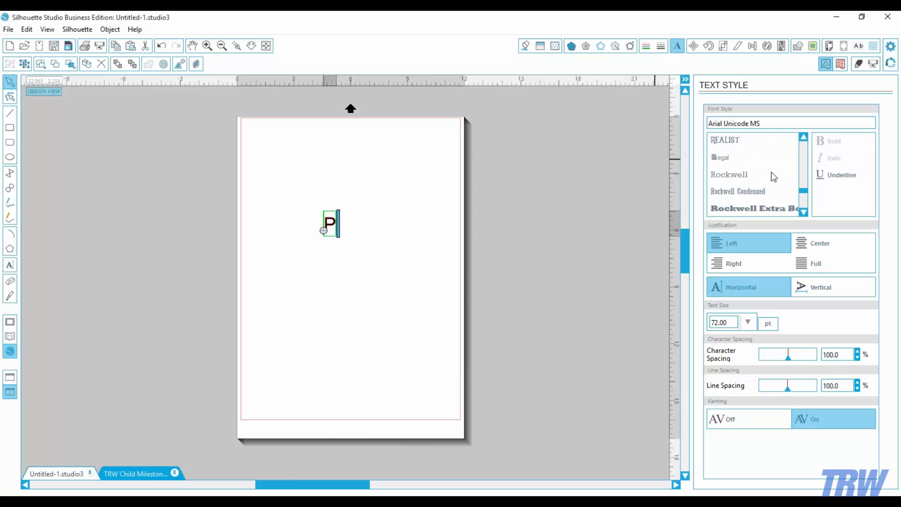
{"action": "scroll", "coordinate": [773, 177], "scroll_direction": "down", "scroll_amount": 8}
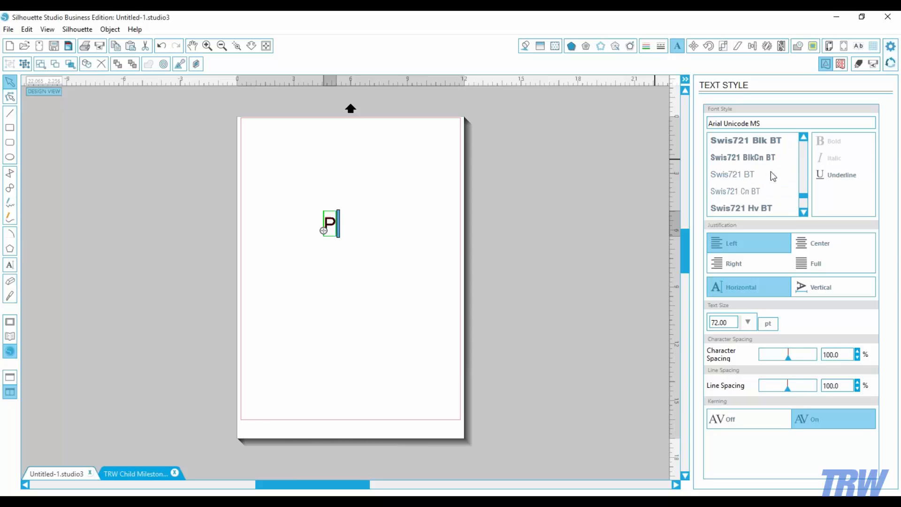
{"action": "scroll", "coordinate": [774, 180], "scroll_direction": "down", "scroll_amount": 3}
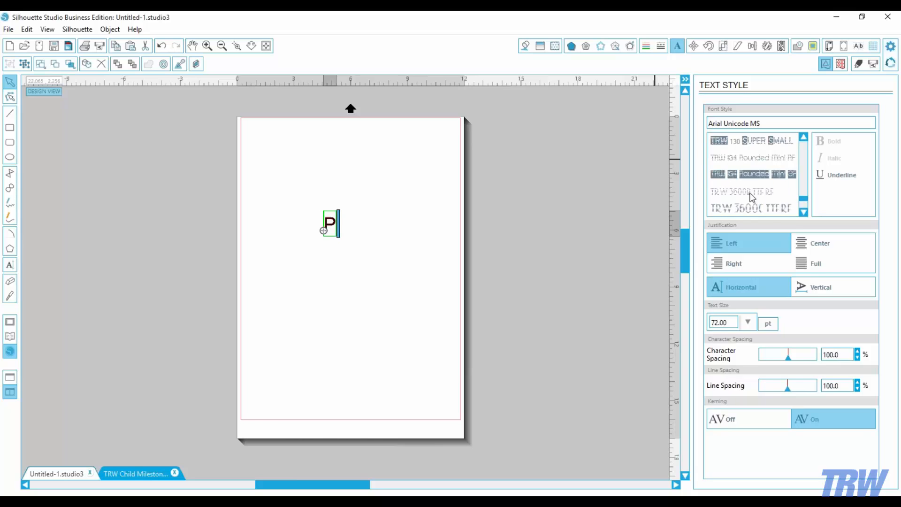
{"action": "scroll", "coordinate": [742, 192], "scroll_direction": "down", "scroll_amount": 2}
{"action": "scroll", "coordinate": [741, 191], "scroll_direction": "down", "scroll_amount": 5}
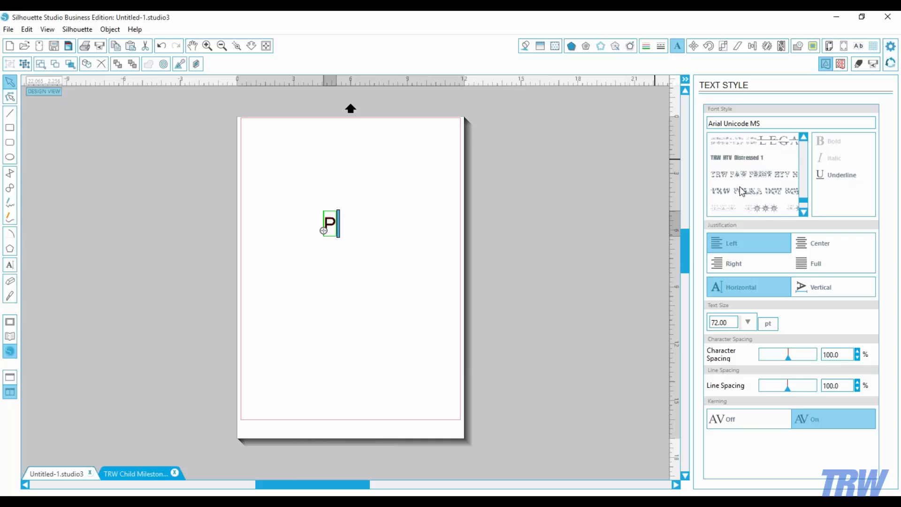
{"action": "scroll", "coordinate": [741, 192], "scroll_direction": "down", "scroll_amount": 2}
{"action": "left_click", "coordinate": [755, 160]}
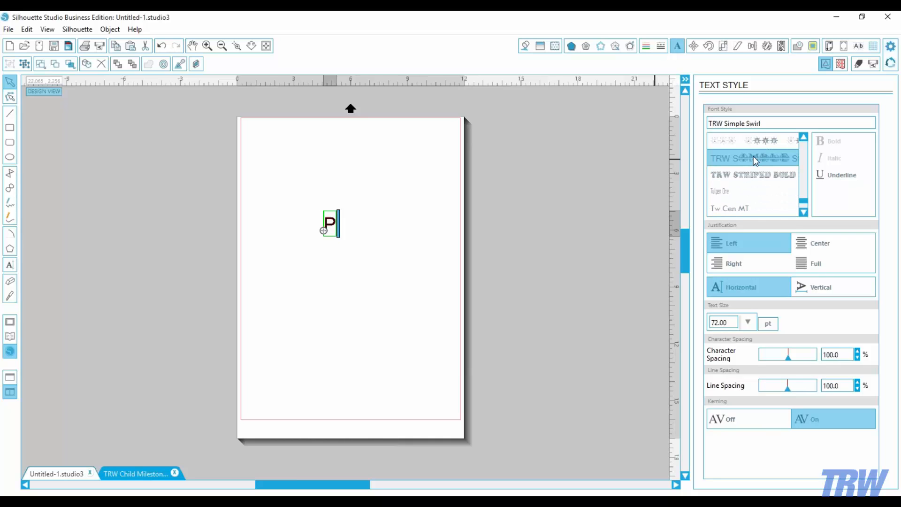
- Highlight the letter P and change its font to TRW Simple Swirl
{"action": "left_click", "coordinate": [309, 223]}
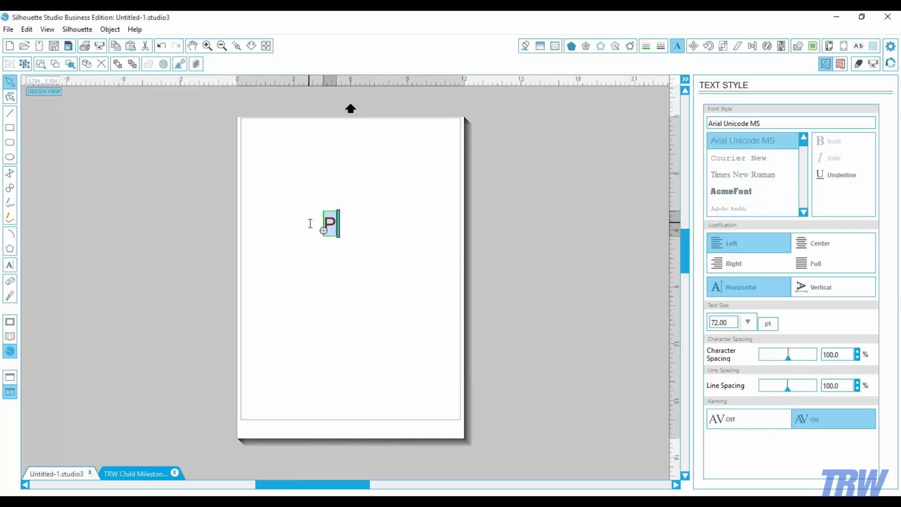
{"action": "left_click", "coordinate": [760, 123]}
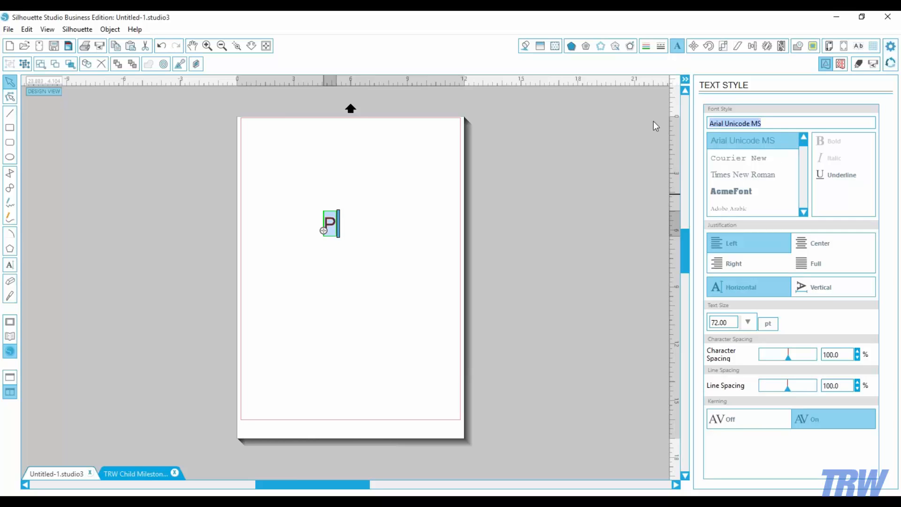
{"action": "type", "text": "trw 01 Multi Dec Athletic 3"}
{"action": "scroll", "coordinate": [771, 181], "scroll_direction": "down", "scroll_amount": 5}
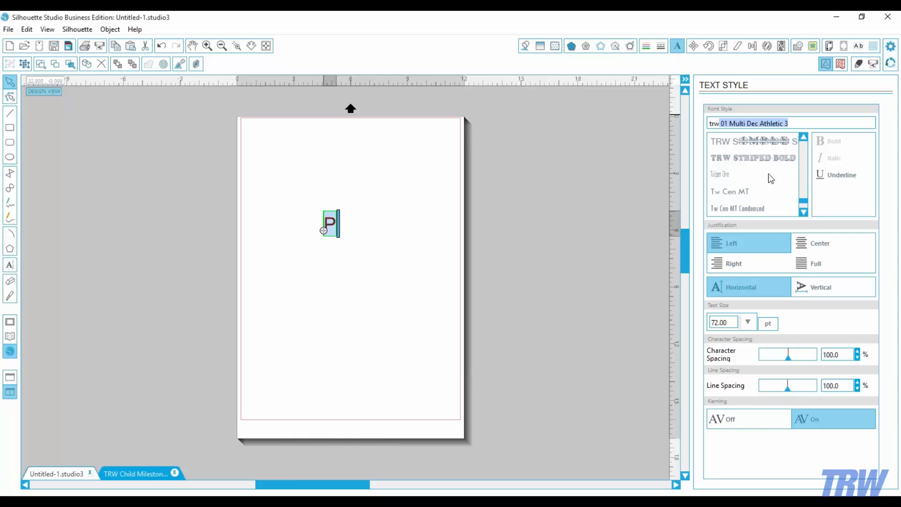
{"action": "left_click", "coordinate": [760, 141]}
{"action": "left_click", "coordinate": [317, 322]}
{"action": "left_click", "coordinate": [334, 230]}
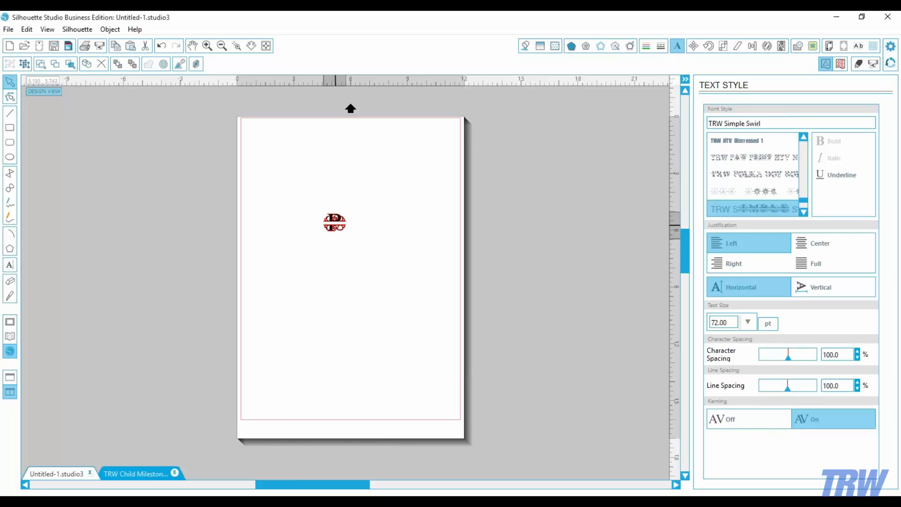
- Enlarge the swirl split P to about 11.06 in wide and position it within the page's cut border
{"action": "left_click_drag", "start_coordinate": [347, 235], "coordinate": [498, 422]}
{"action": "left_click_drag", "start_coordinate": [396, 276], "coordinate": [325, 192]}
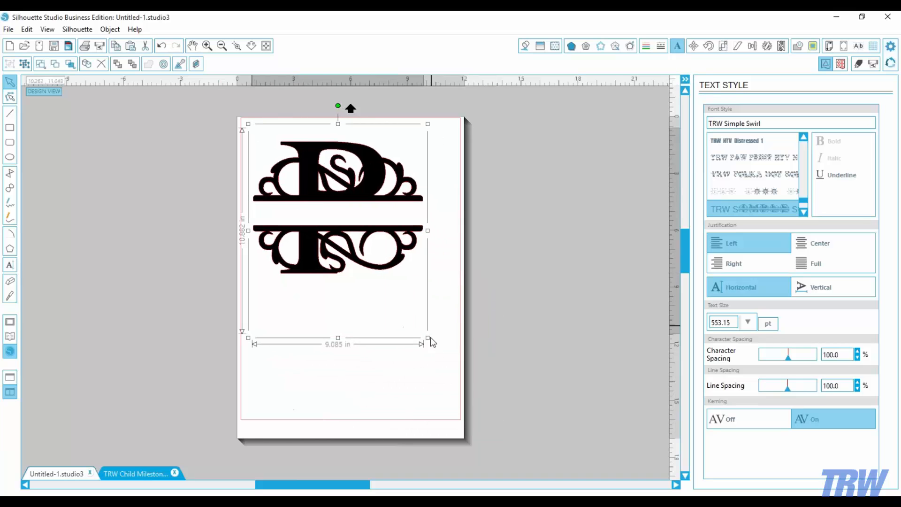
{"action": "left_click_drag", "start_coordinate": [428, 338], "coordinate": [465, 382]}
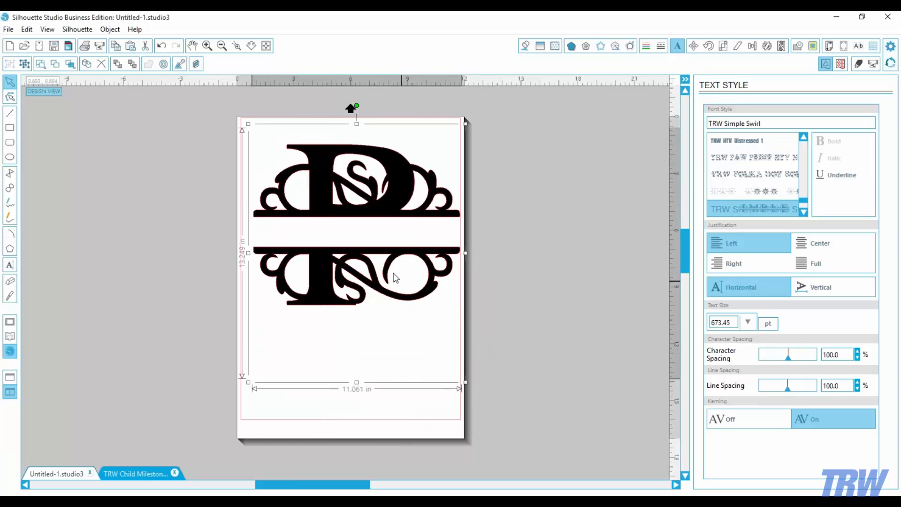
{"action": "left_click_drag", "start_coordinate": [394, 277], "coordinate": [388, 287]}
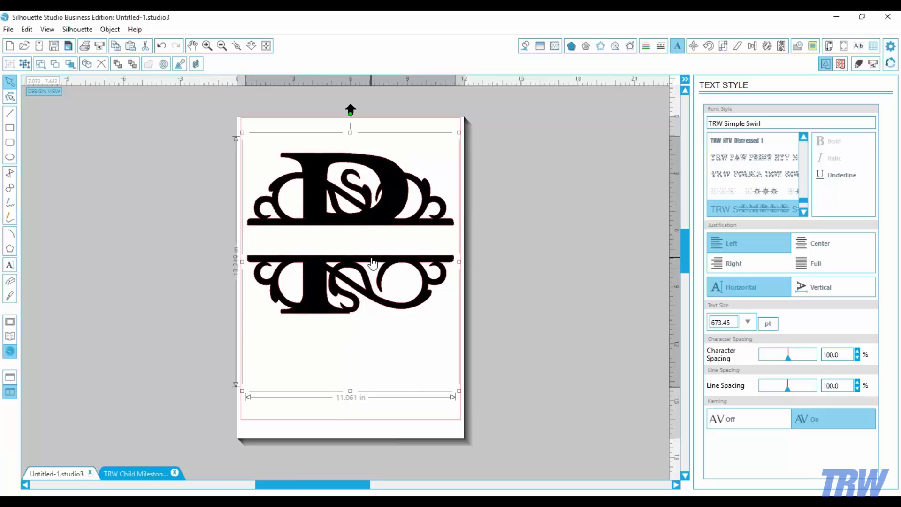
{"action": "left_click", "coordinate": [346, 419]}
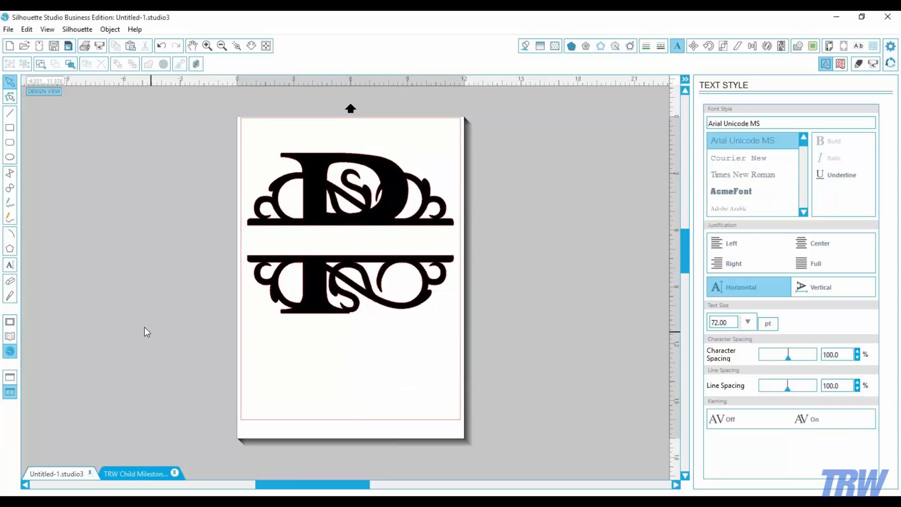
- Add a text below the swirl P with the couple's two first names joined by an ampersand
{"action": "left_click", "coordinate": [10, 265]}
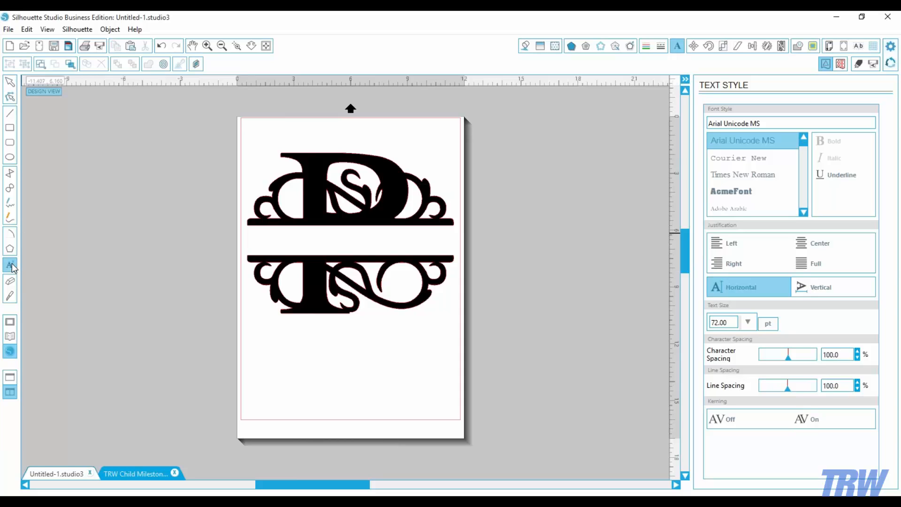
{"action": "left_click", "coordinate": [316, 382]}
{"action": "type", "text": "N"}
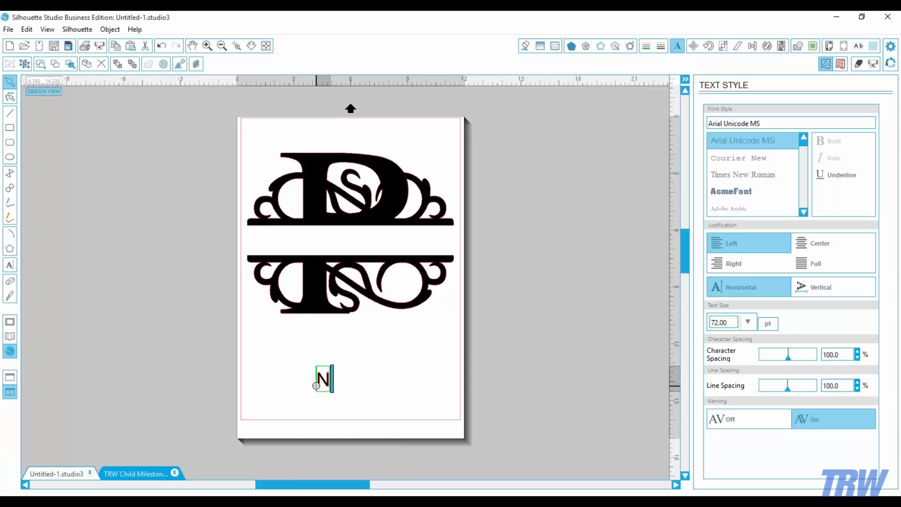
{"action": "type", "text": "ick & Lisa"}
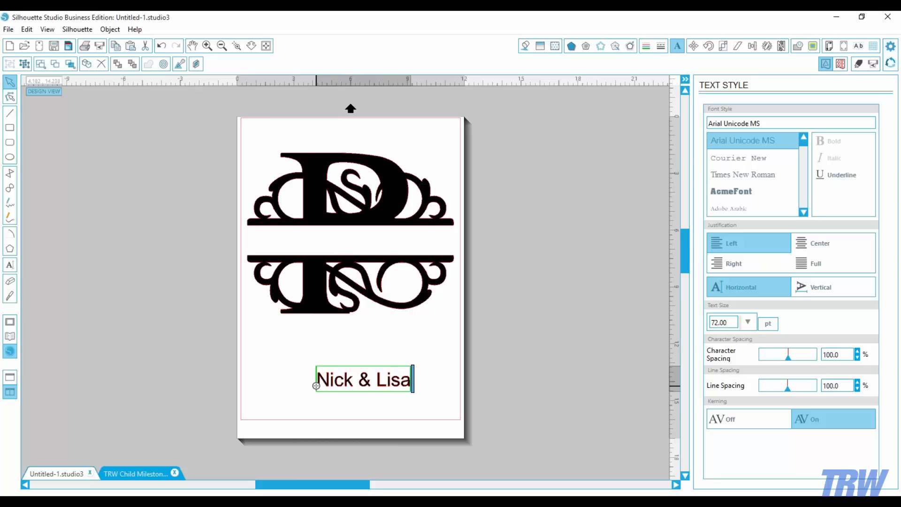
- Set the names text in Times New Roman, enlarged to about 98.55 pt, and place it in the gap of the swirl P
{"action": "left_click_drag", "start_coordinate": [404, 375], "coordinate": [309, 371]}
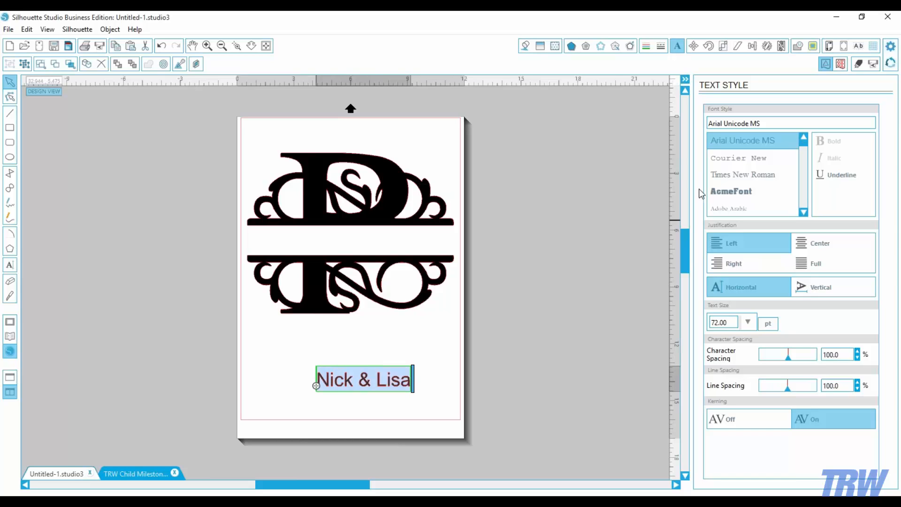
{"action": "left_click", "coordinate": [743, 178]}
{"action": "left_click", "coordinate": [360, 414]}
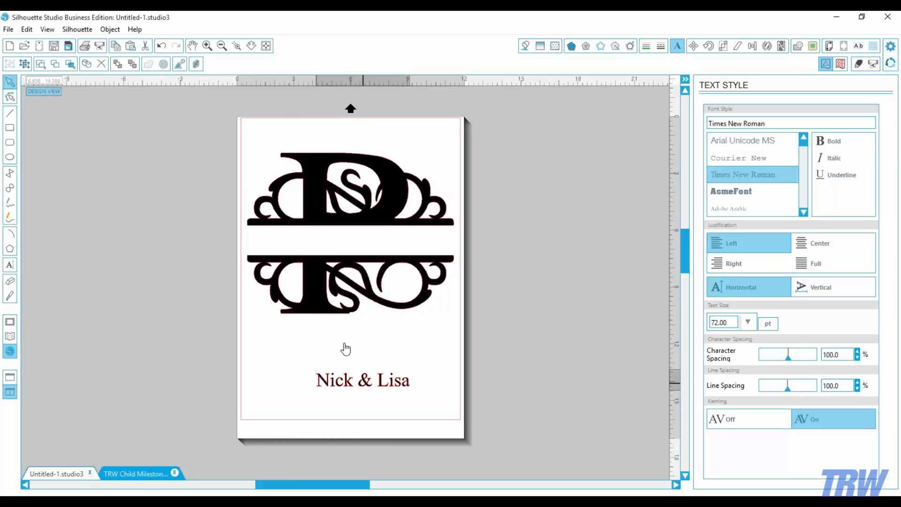
{"action": "left_click_drag", "start_coordinate": [366, 390], "coordinate": [434, 265]}
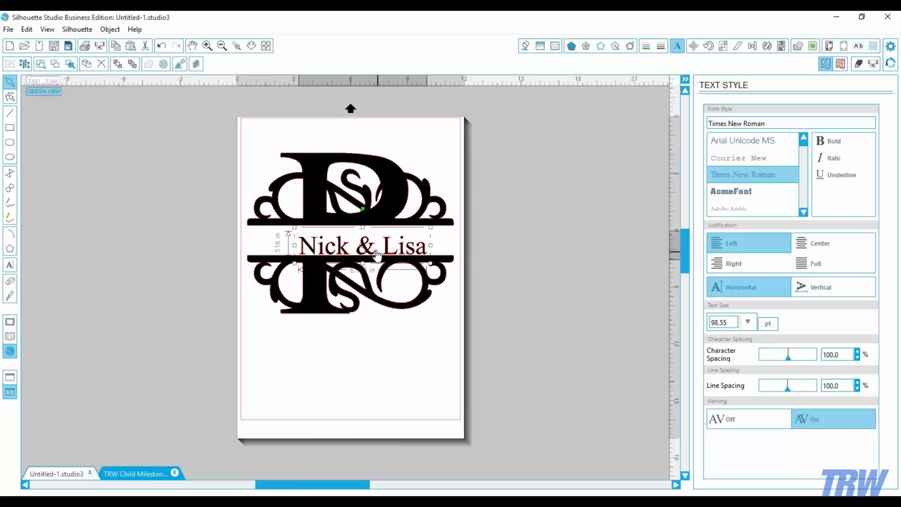
{"action": "left_click_drag", "start_coordinate": [377, 256], "coordinate": [360, 251]}
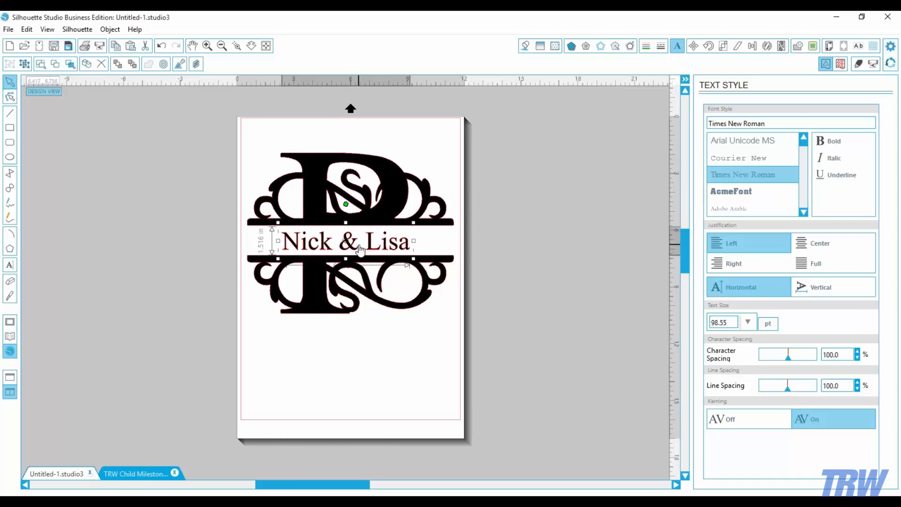
- Fill the names text with a light purple color
{"action": "left_click", "coordinate": [526, 47]}
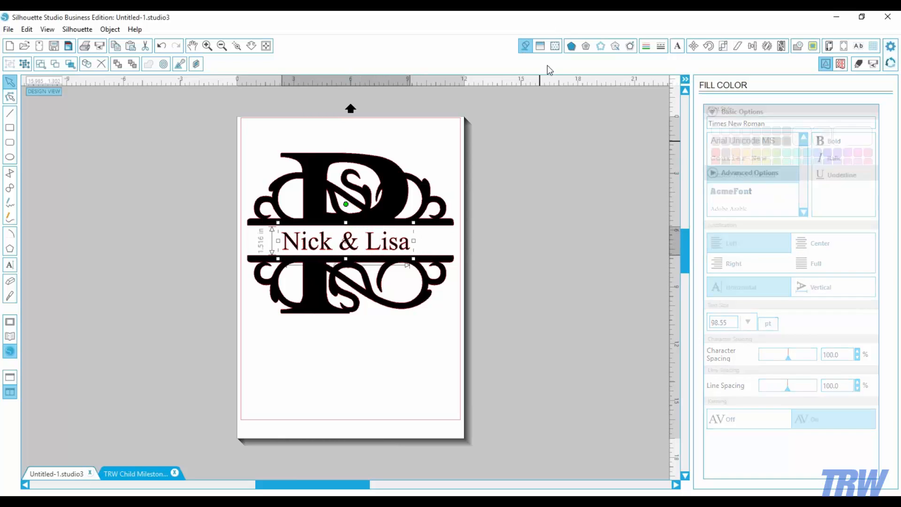
{"action": "left_click", "coordinate": [807, 172]}
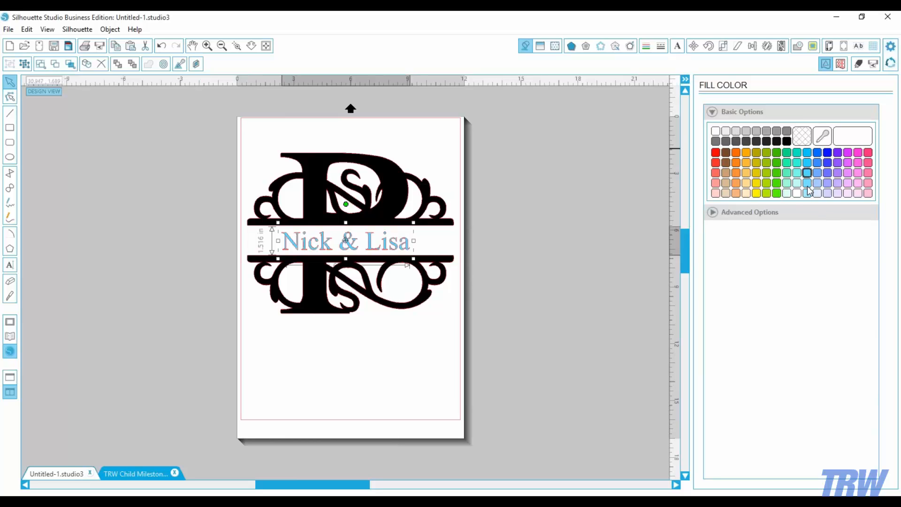
{"action": "left_click", "coordinate": [828, 163]}
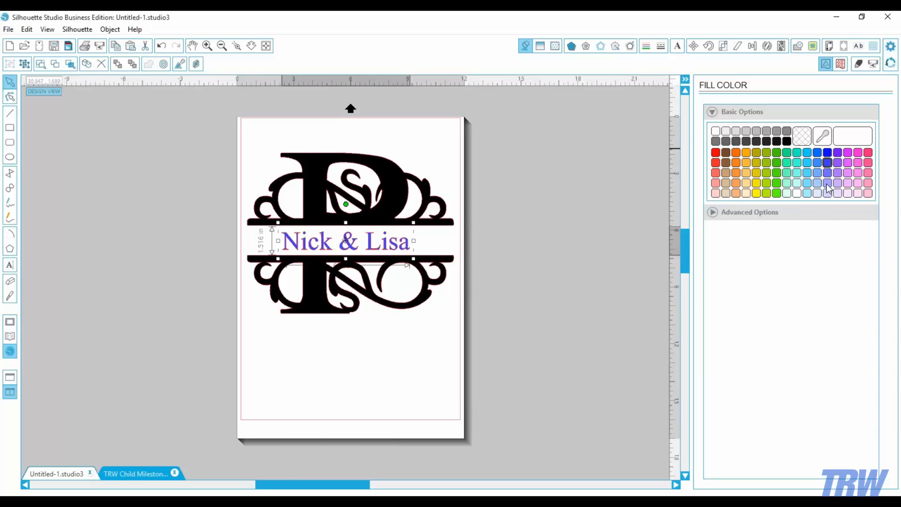
{"action": "left_click", "coordinate": [837, 183]}
- Align the names text and the swirl P on a common horizontal center
{"action": "left_click_drag", "start_coordinate": [429, 379], "coordinate": [291, 184]}
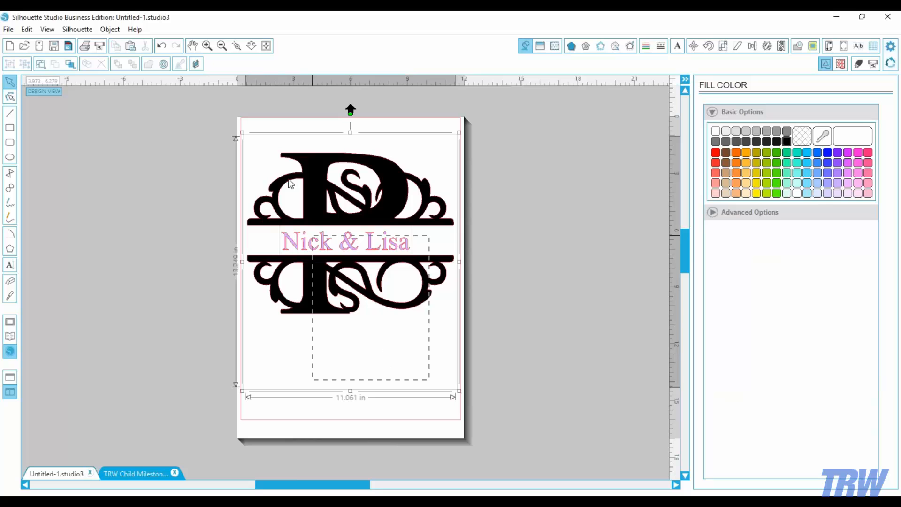
{"action": "left_click", "coordinate": [752, 46]}
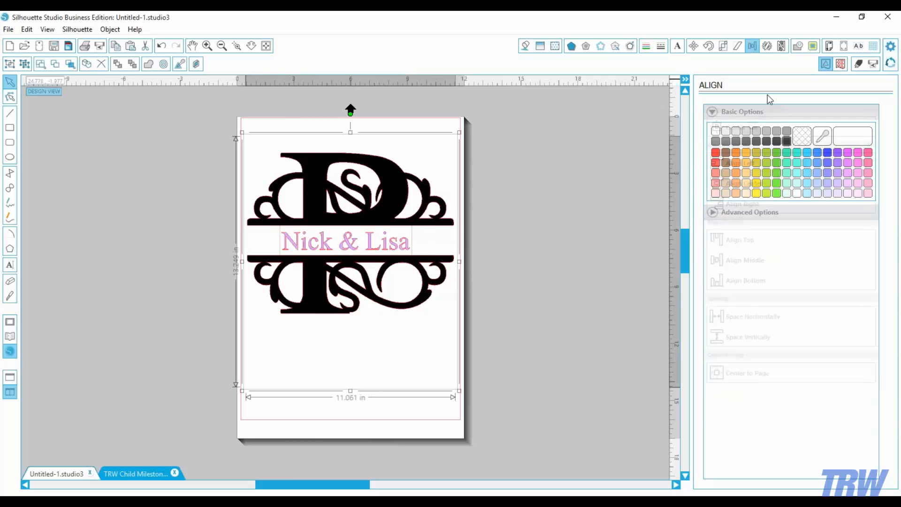
{"action": "left_click", "coordinate": [736, 183]}
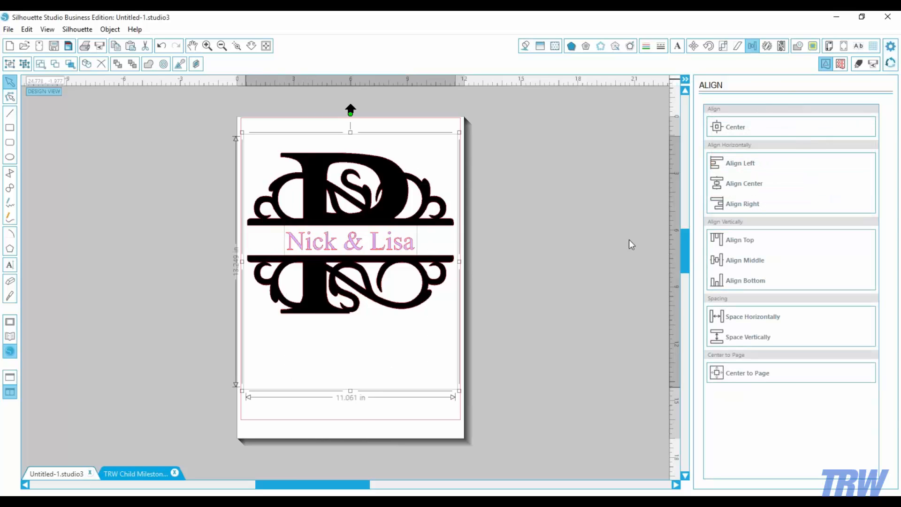
{"action": "left_click", "coordinate": [355, 422]}
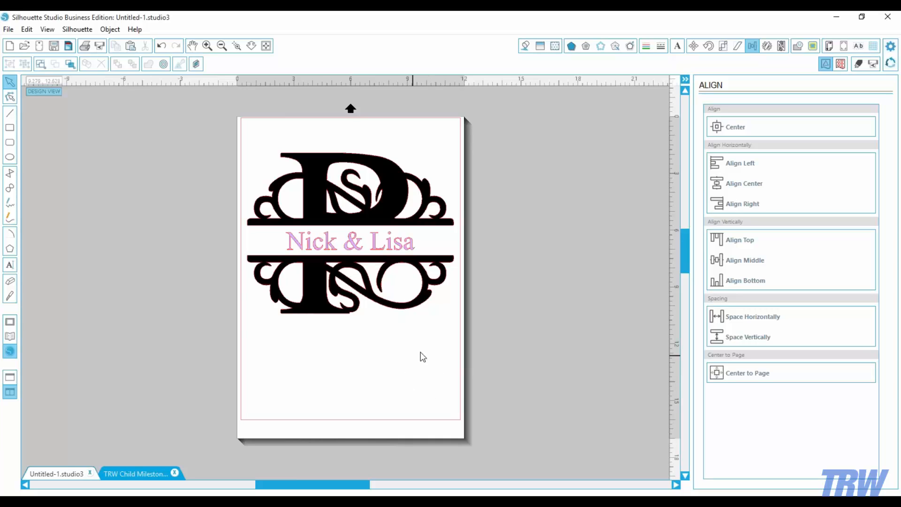
- Delete the names text from the gap of the swirl P
{"action": "double_click", "coordinate": [368, 300]}
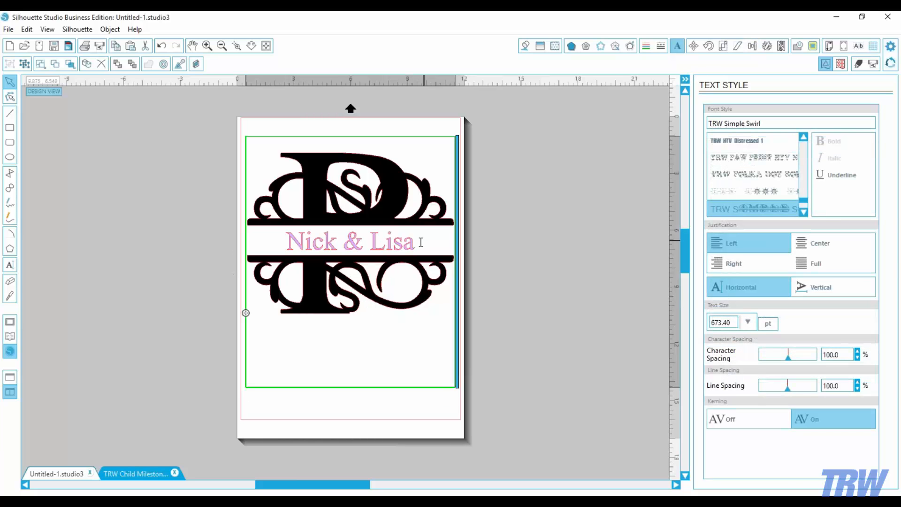
{"action": "left_click", "coordinate": [359, 252]}
{"action": "key", "text": "Delete"}
- Change the font of the swirl P to TRW Elegant KO Swirl
{"action": "double_click", "coordinate": [376, 227]}
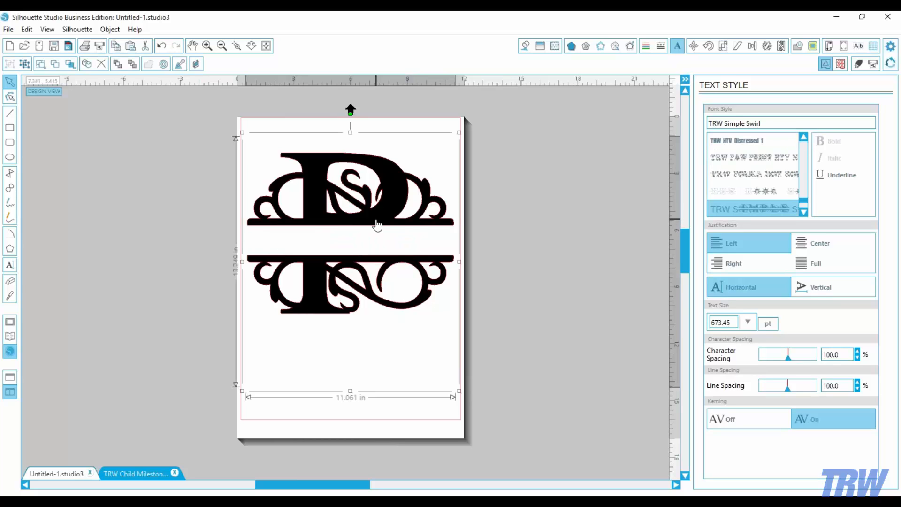
{"action": "key", "text": "ctrl+a"}
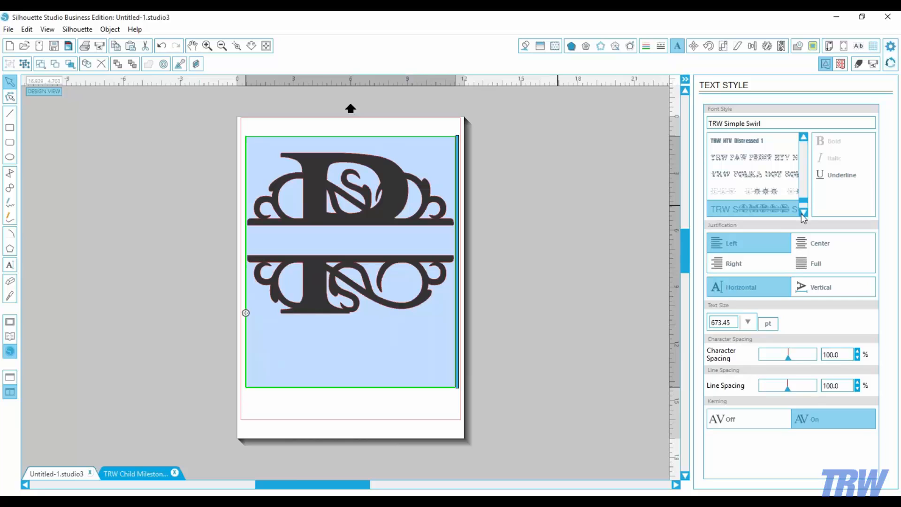
{"action": "left_click", "coordinate": [804, 139]}
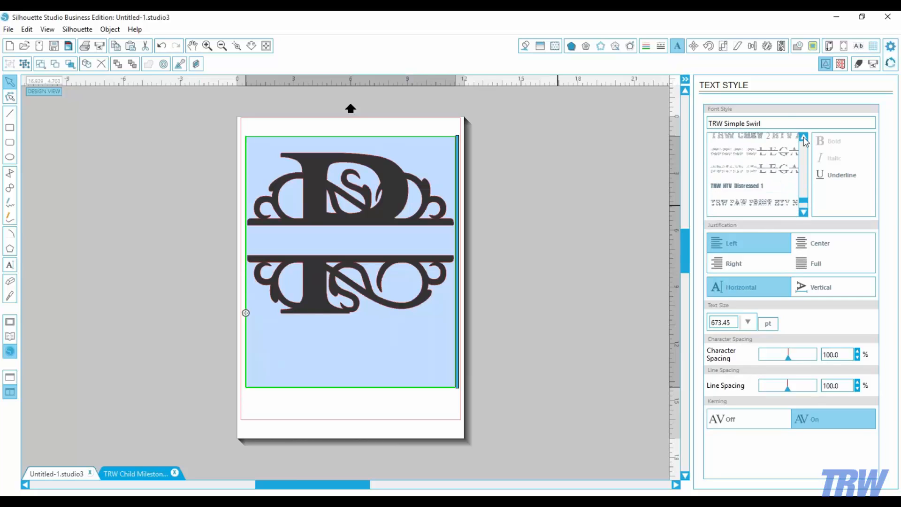
{"action": "left_click", "coordinate": [756, 175]}
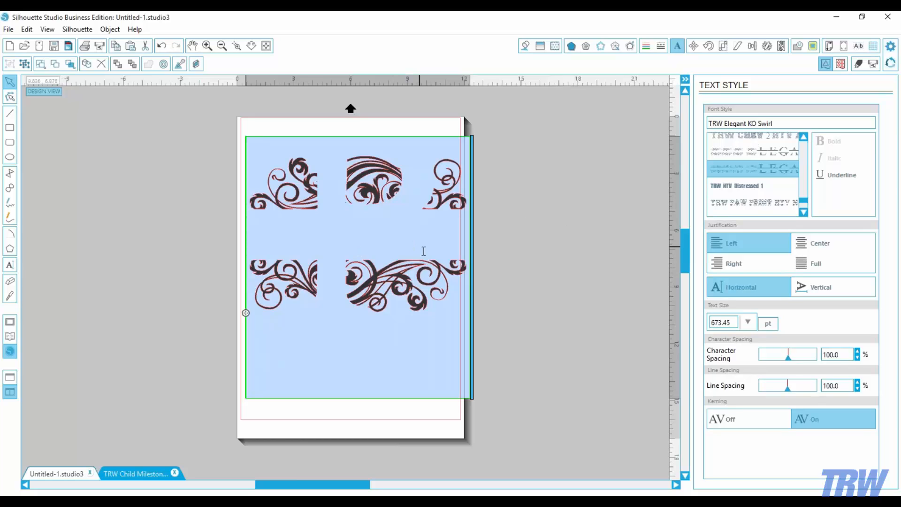
{"action": "key", "text": "i"}
{"action": "left_click", "coordinate": [444, 256]}
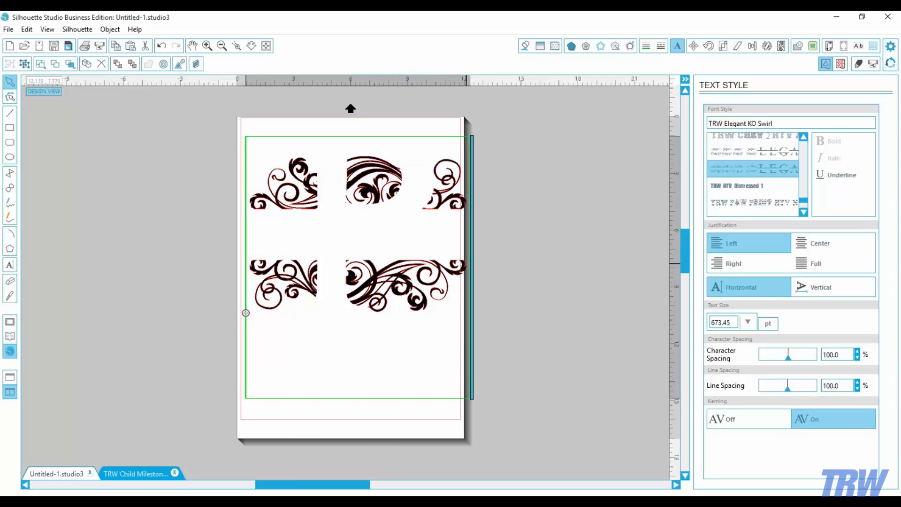
{"action": "left_click_drag", "start_coordinate": [466, 264], "coordinate": [262, 233]}
{"action": "key", "text": "i"}
{"action": "left_click", "coordinate": [267, 233]}
{"action": "left_click", "coordinate": [509, 259]}
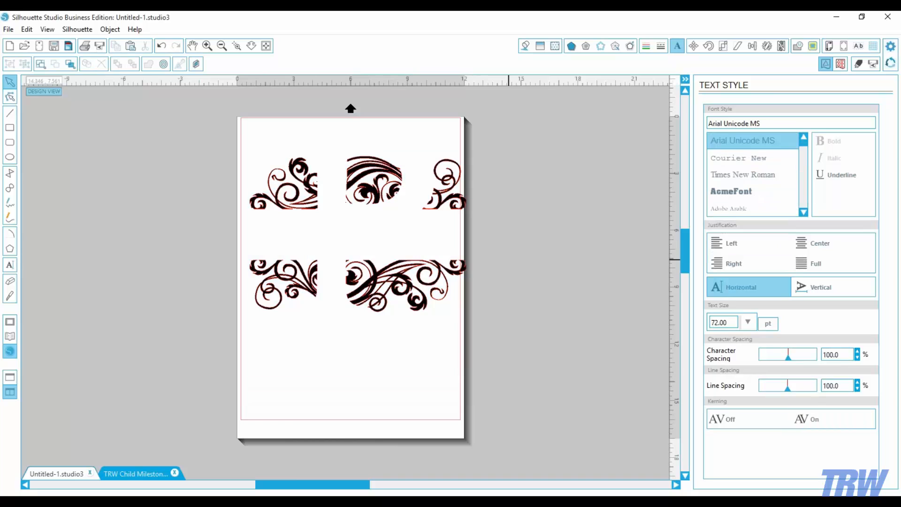
- Duplicate the swirl pieces, placing one copy on either side of the page, and delete the small stray P from the page
{"action": "left_click", "coordinate": [428, 280]}
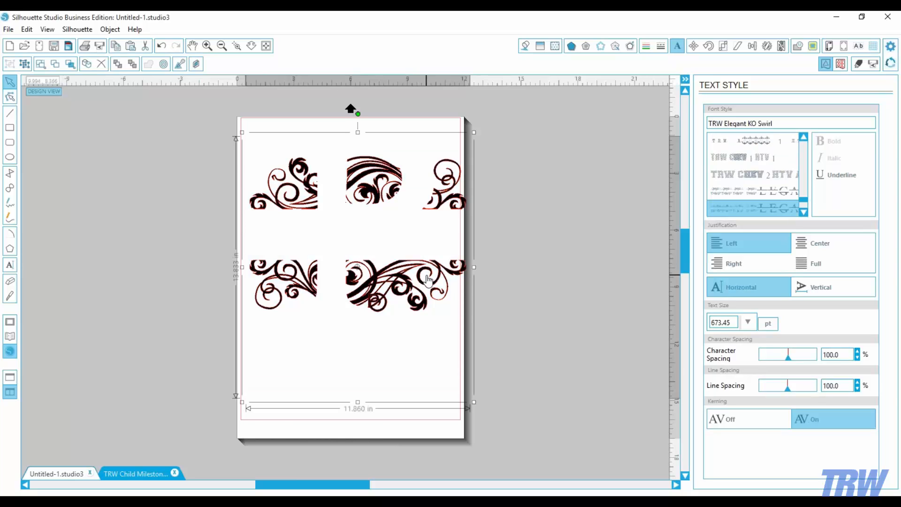
{"action": "key", "text": "ctrl+c"}
{"action": "key", "text": "ctrl+v"}
{"action": "left_click_drag", "start_coordinate": [442, 311], "coordinate": [660, 299]}
{"action": "left_click_drag", "start_coordinate": [385, 181], "coordinate": [213, 169]}
{"action": "left_click", "coordinate": [376, 301]}
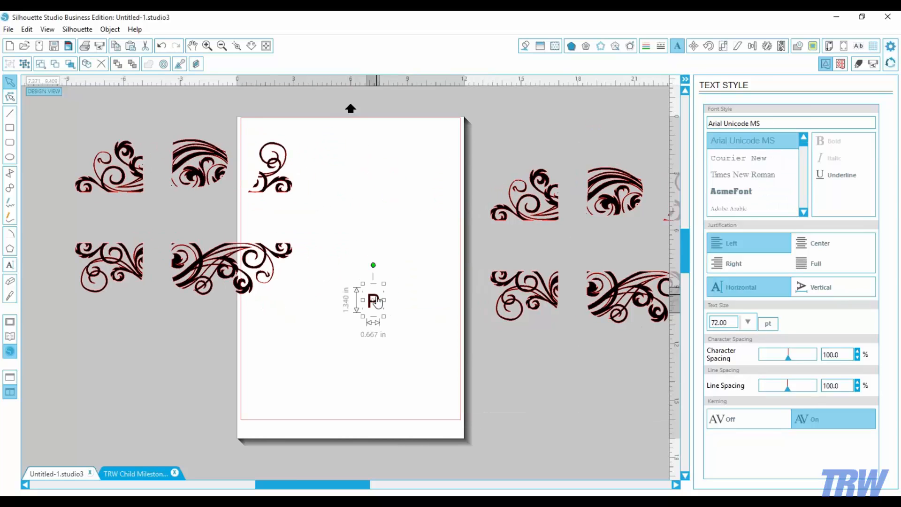
{"action": "key", "text": "Delete"}
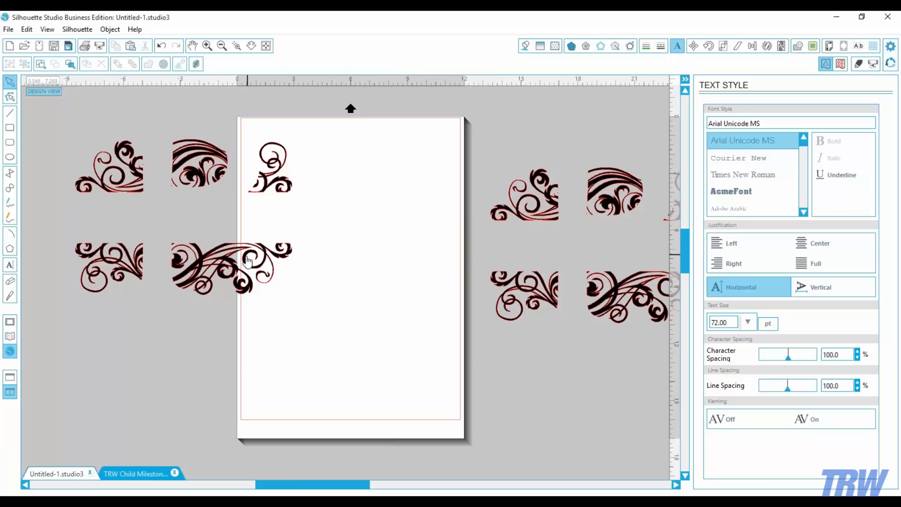
- Replace the text of the swirl copy to the right of the page with a capital P
{"action": "left_click", "coordinate": [522, 301]}
{"action": "double_click", "coordinate": [522, 301]}
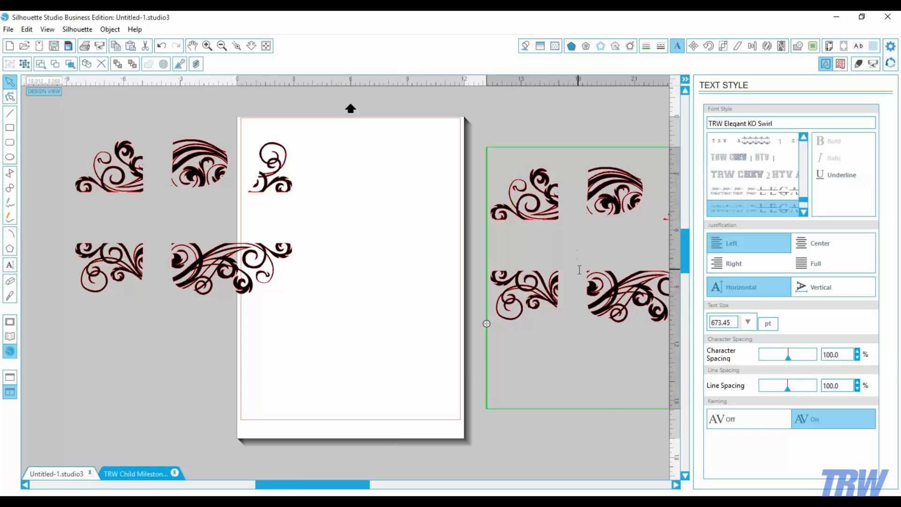
{"action": "key", "text": "ctrl+a"}
{"action": "key", "text": "BackSpace"}
{"action": "type", "text": "P"}
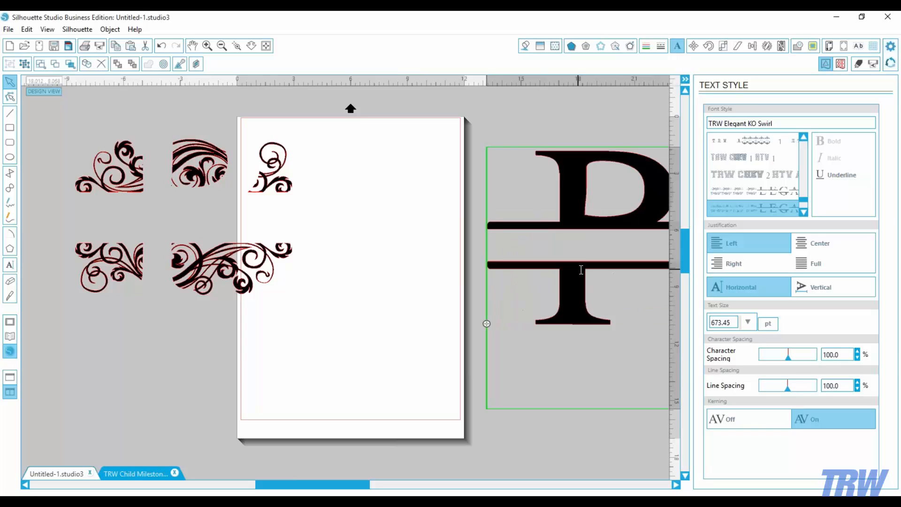
{"action": "left_click", "coordinate": [471, 111]}
- Move the solid split P closer to the swirls, partly onto the page, and fill it with red
{"action": "left_click", "coordinate": [573, 183]}
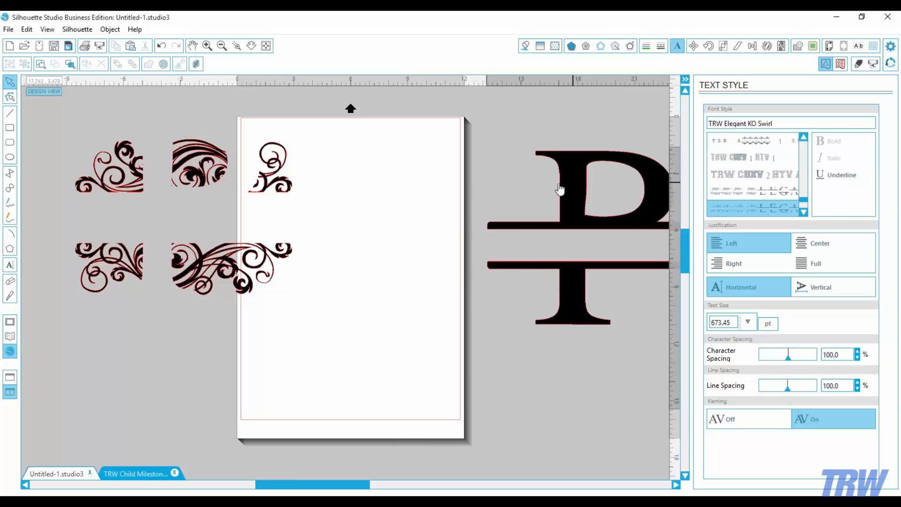
{"action": "left_click_drag", "start_coordinate": [559, 189], "coordinate": [412, 180]}
{"action": "left_click", "coordinate": [525, 45]}
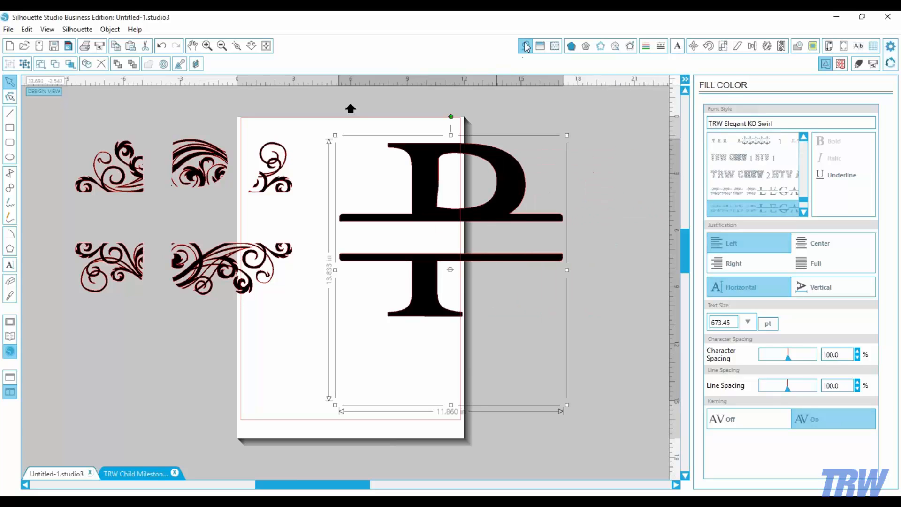
{"action": "left_click", "coordinate": [715, 152]}
{"action": "left_click", "coordinate": [247, 424]}
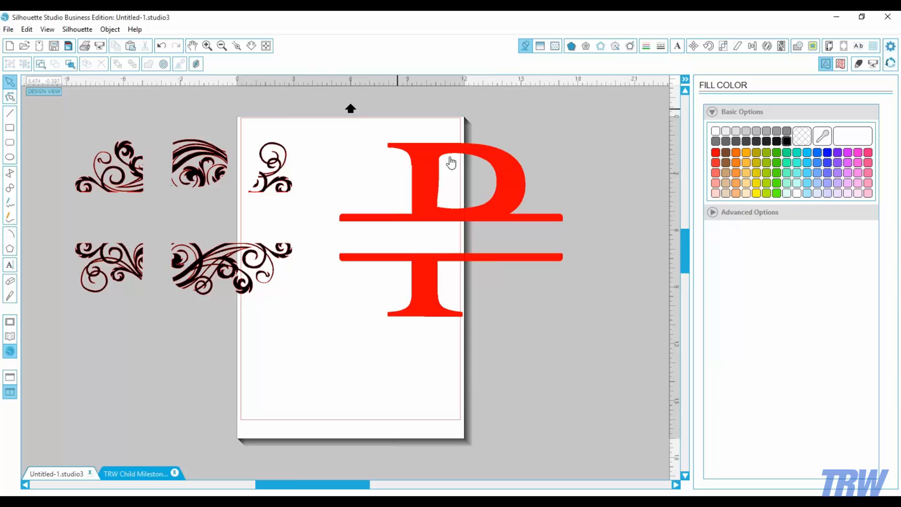
- Center the red split P and the black swirl pieces on each other so they combine into one monogram
{"action": "left_click_drag", "start_coordinate": [584, 395], "coordinate": [108, 202]}
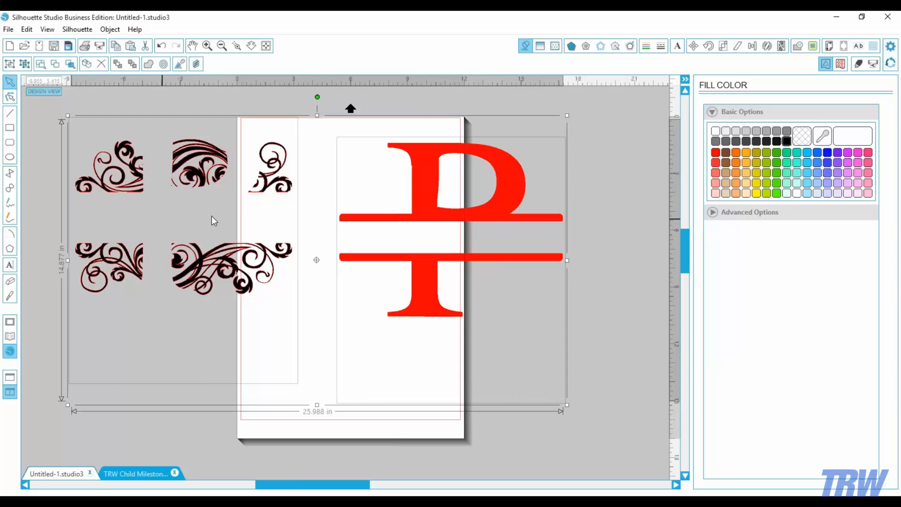
{"action": "left_click", "coordinate": [751, 47]}
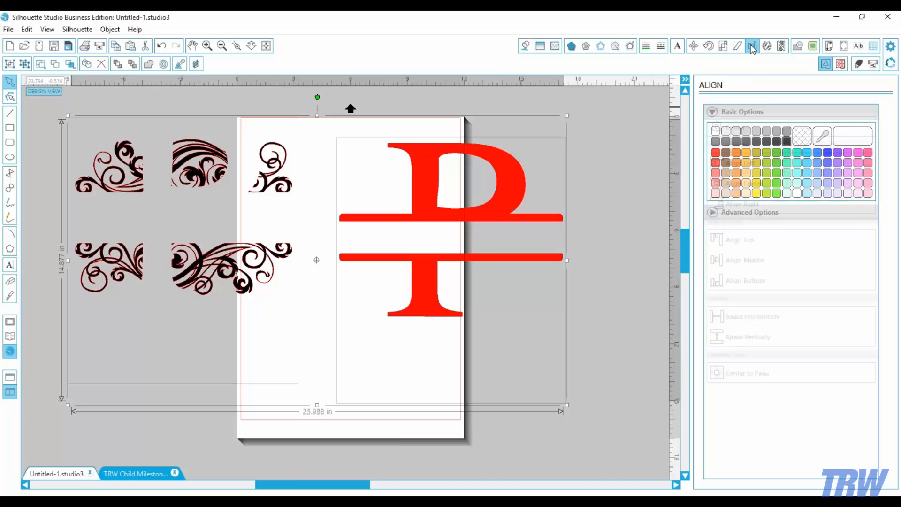
{"action": "left_click", "coordinate": [743, 130]}
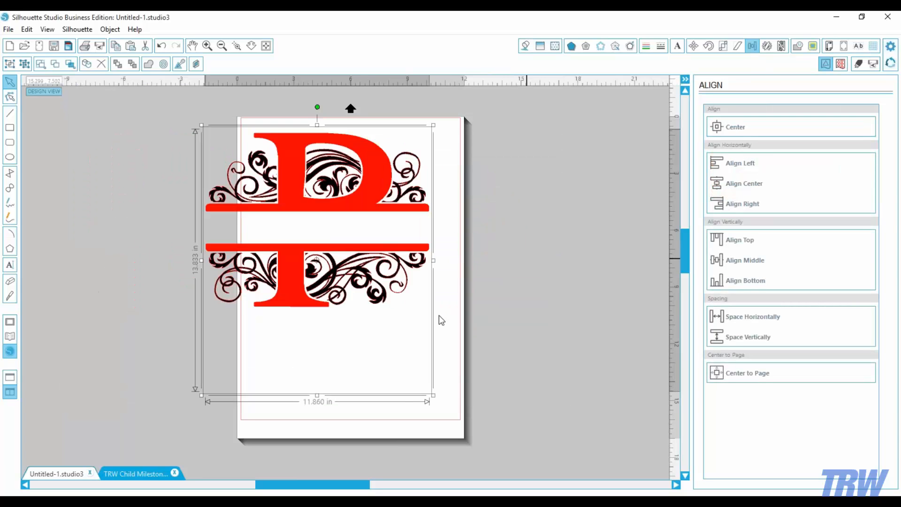
{"action": "left_click", "coordinate": [469, 411]}
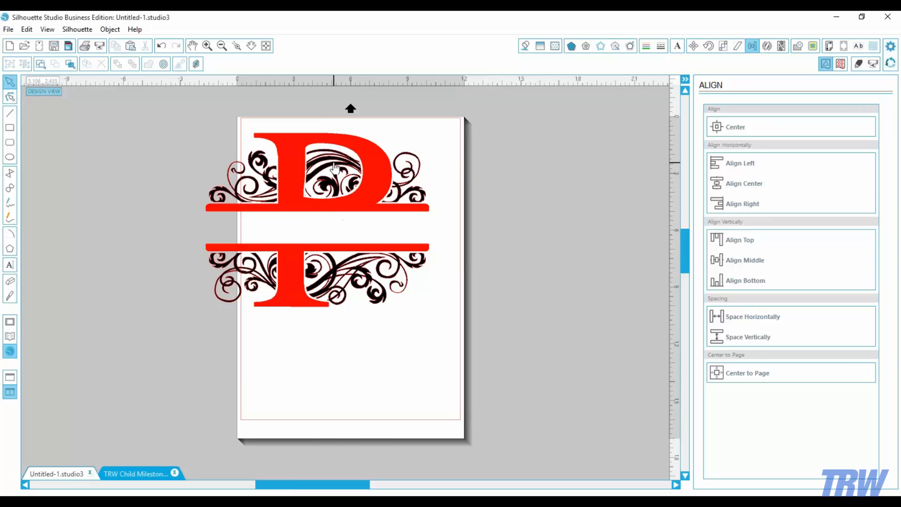
- Add a text with one partner's first name on the page below the red split P
{"action": "left_click", "coordinate": [239, 46]}
{"action": "left_click_drag", "start_coordinate": [219, 128], "coordinate": [302, 277]}
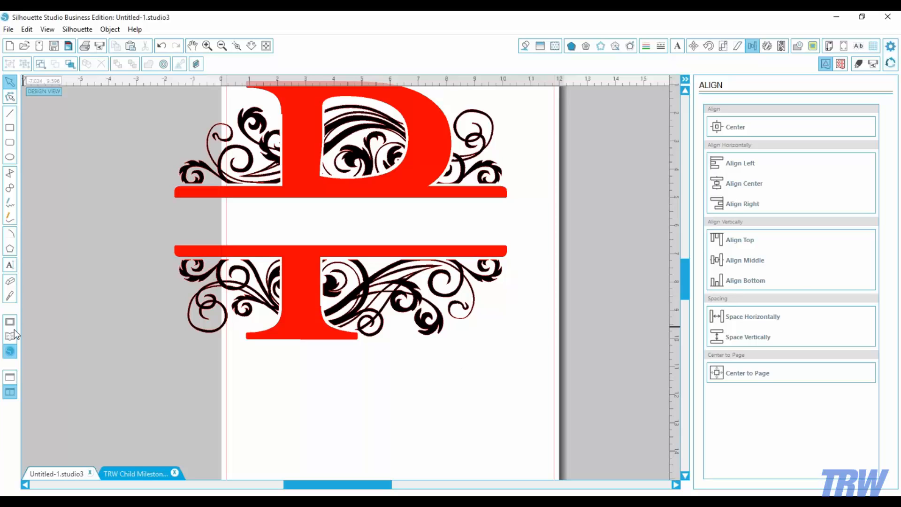
{"action": "left_click", "coordinate": [13, 267]}
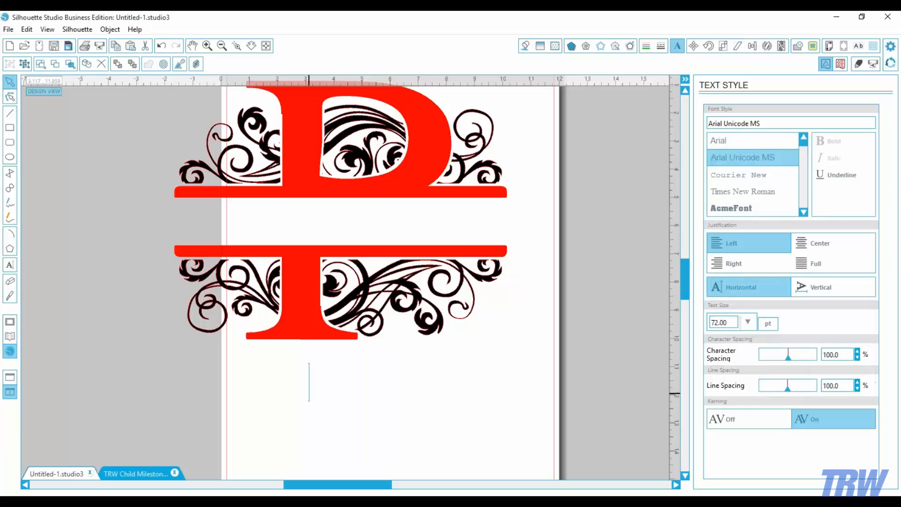
{"action": "left_click", "coordinate": [308, 392]}
{"action": "type", "text": "Lisa"}
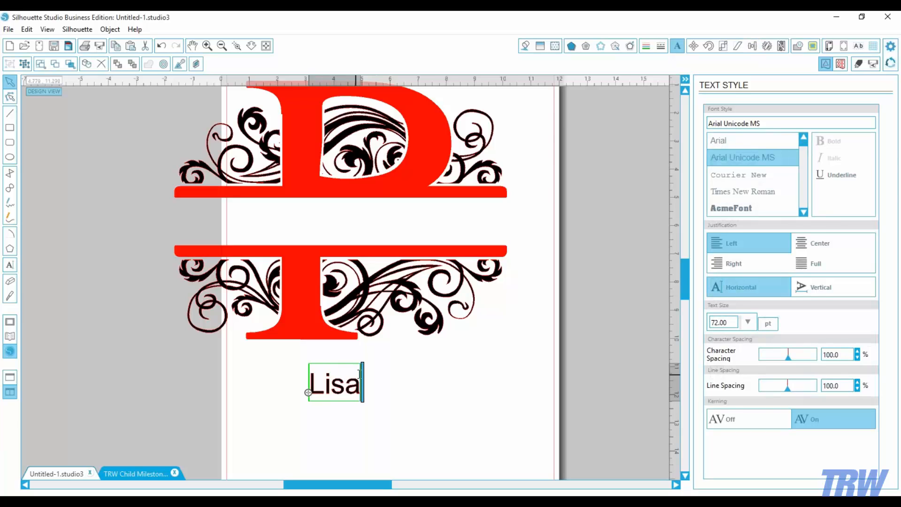
- Set the first-name text in the Dancing Script OT font
{"action": "key", "text": "ctrl+a"}
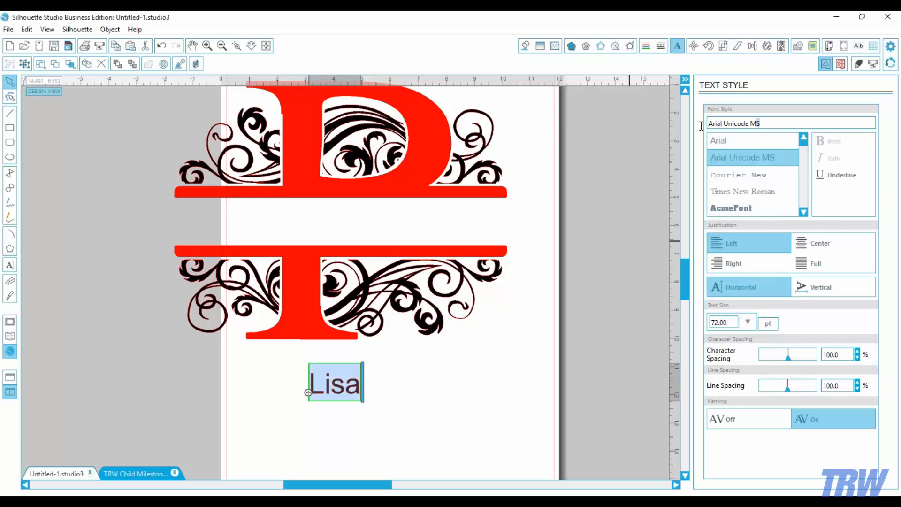
{"action": "left_click_drag", "start_coordinate": [701, 126], "coordinate": [666, 128]}
{"action": "type", "text": "dancing Script OT"}
{"action": "key", "text": "Return"}
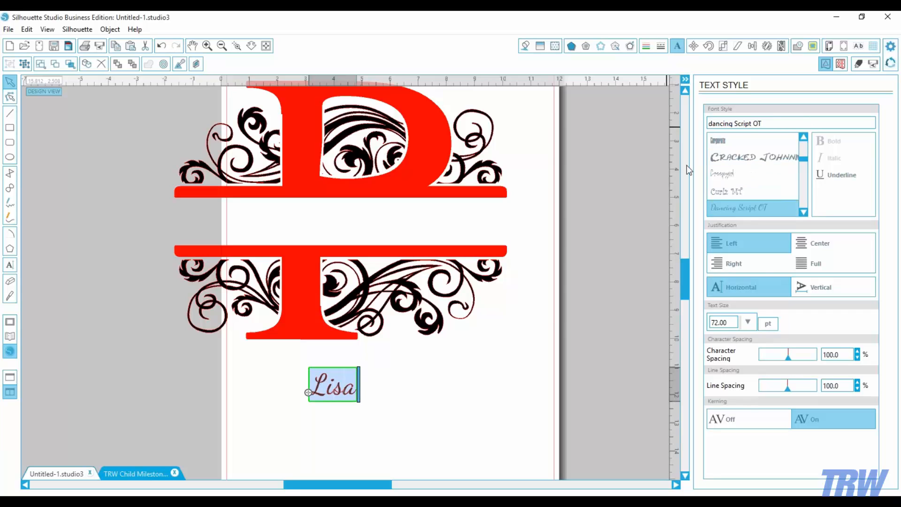
{"action": "left_click", "coordinate": [436, 358]}
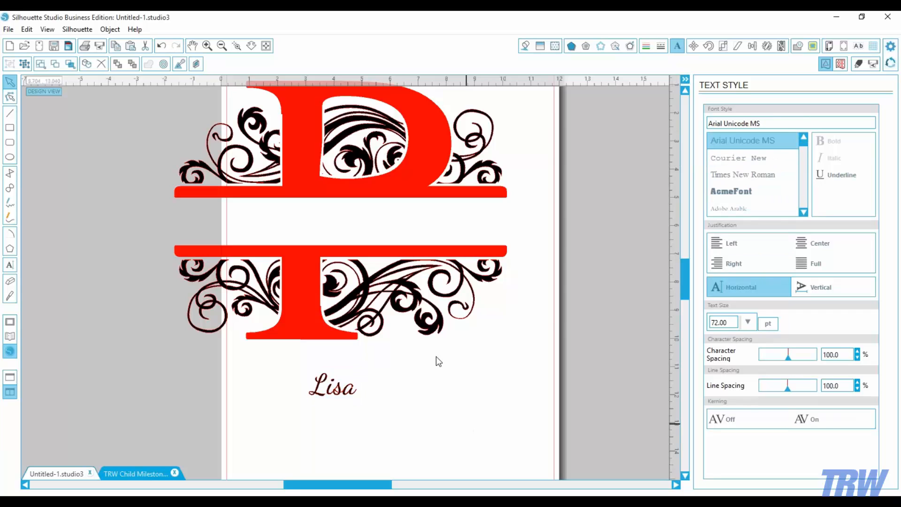
- Weld the overlapping script letters of the first name
{"action": "left_click", "coordinate": [240, 46]}
{"action": "left_click_drag", "start_coordinate": [304, 365], "coordinate": [333, 418]}
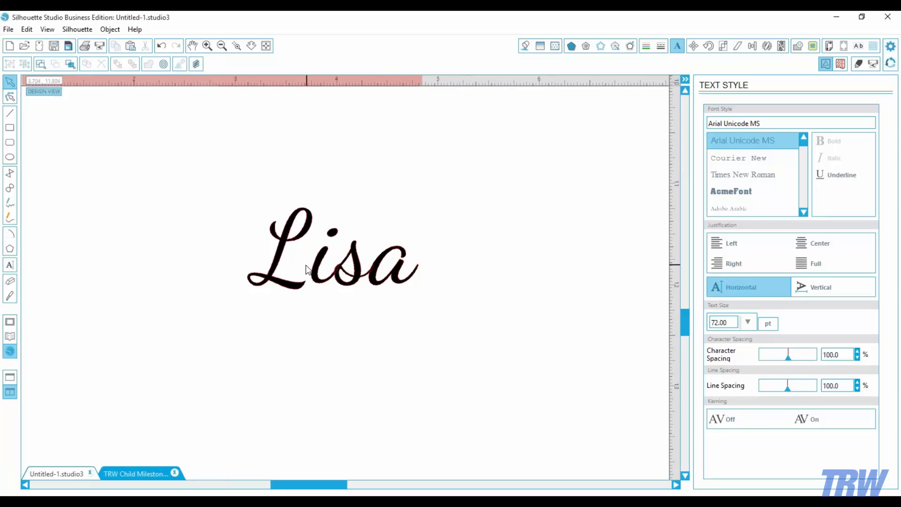
{"action": "left_click", "coordinate": [282, 243]}
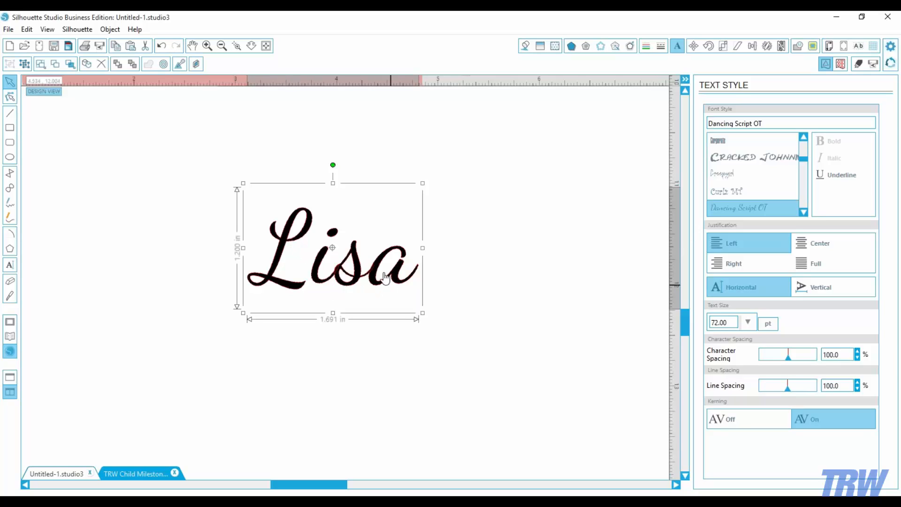
{"action": "left_click", "coordinate": [797, 45]}
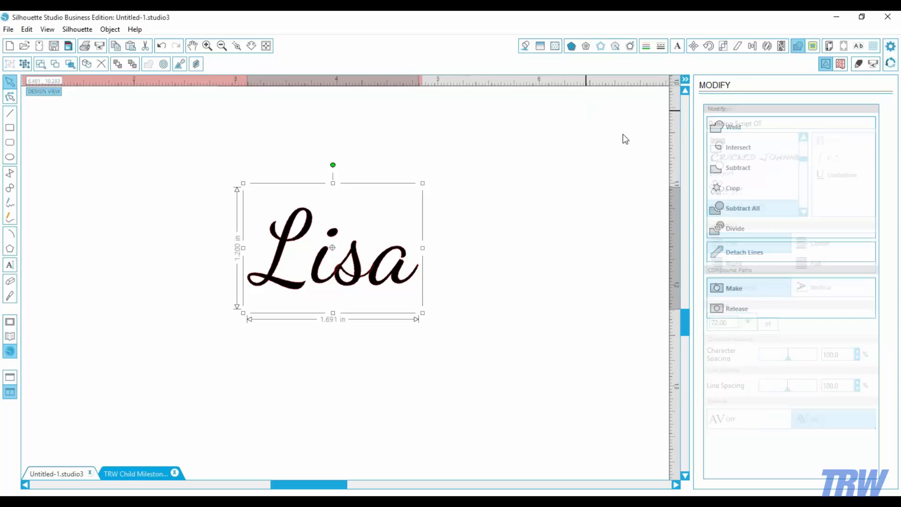
{"action": "left_click", "coordinate": [731, 129]}
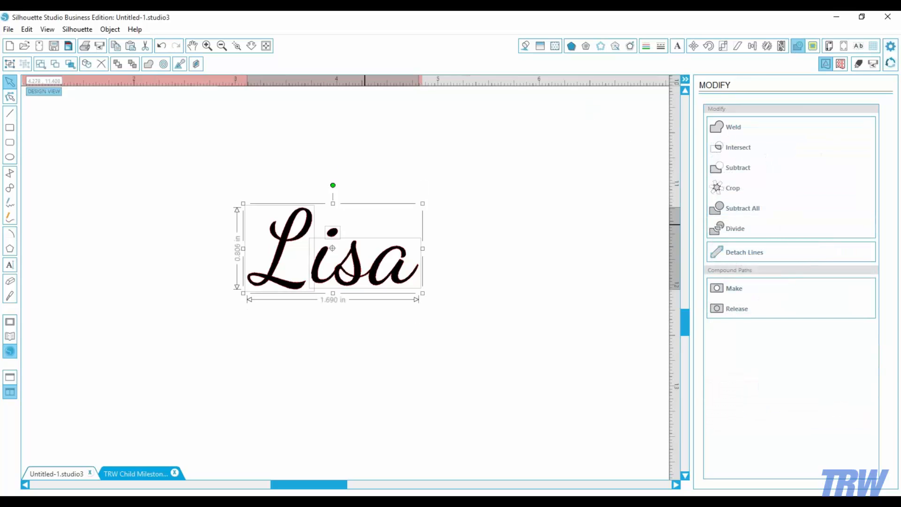
- Group the welded pieces of the first name and move the group slightly down
{"action": "left_click", "coordinate": [109, 29]}
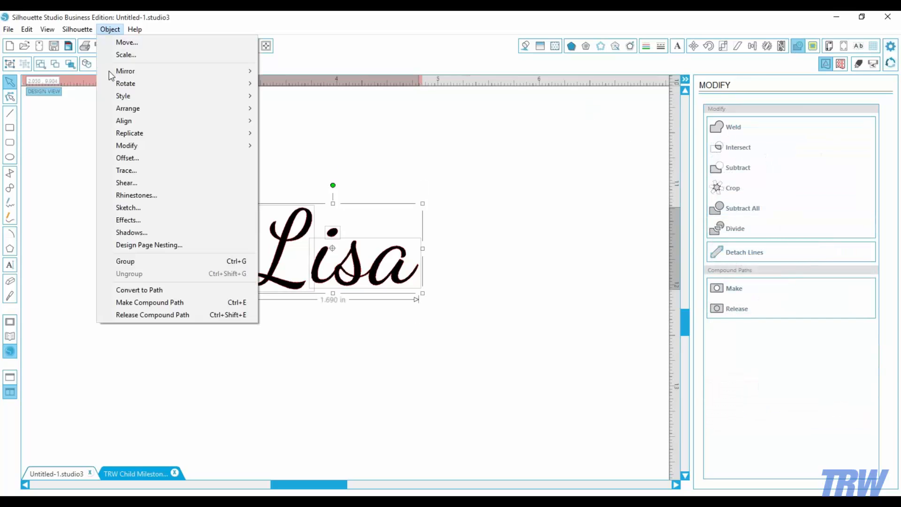
{"action": "left_click", "coordinate": [120, 259]}
{"action": "left_click", "coordinate": [311, 395]}
{"action": "left_click_drag", "start_coordinate": [328, 286], "coordinate": [331, 307]}
{"action": "left_click", "coordinate": [331, 308]}
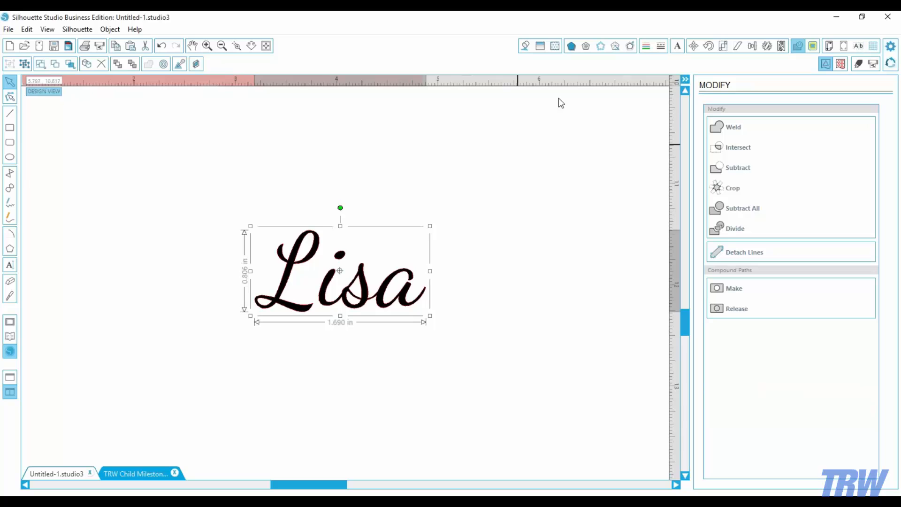
- Add a round-cornered 0.030 in offset around the black script first name
{"action": "left_click", "coordinate": [630, 46]}
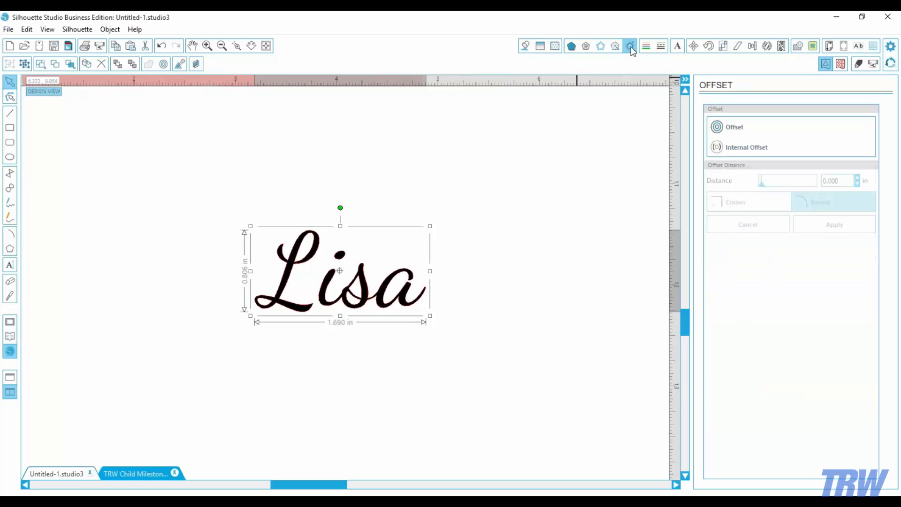
{"action": "left_click", "coordinate": [716, 127]}
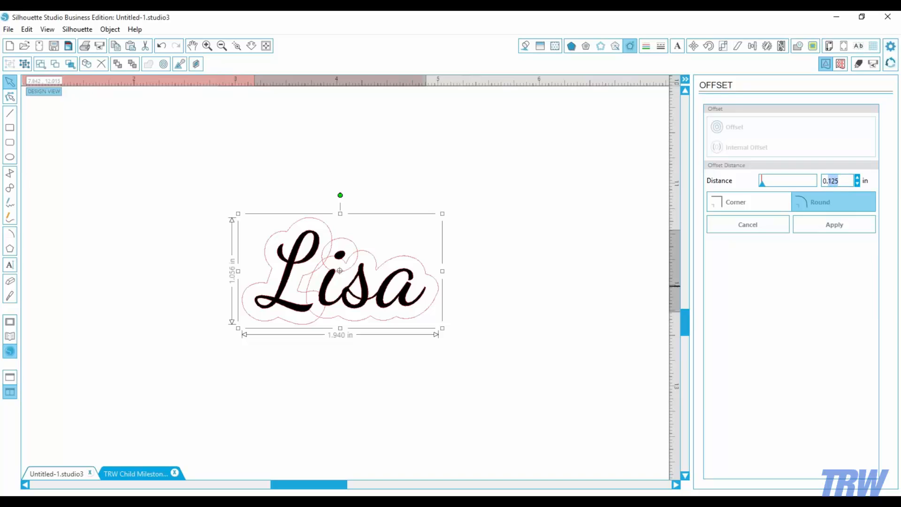
{"action": "type", "text": "050"}
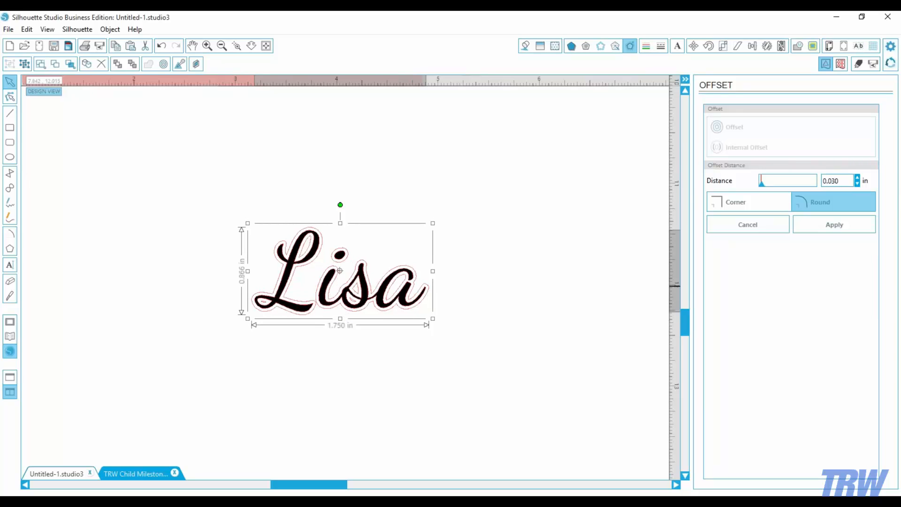
{"action": "left_click", "coordinate": [834, 226]}
{"action": "left_click", "coordinate": [485, 376]}
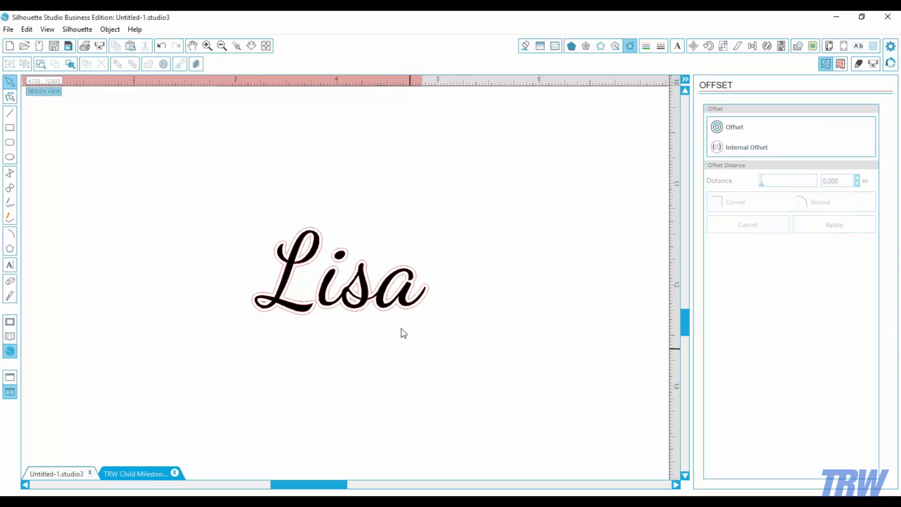
- Move the black first name off to the right and group the offset outline pieces left behind
{"action": "left_click_drag", "start_coordinate": [366, 306], "coordinate": [556, 297]}
{"action": "left_click_drag", "start_coordinate": [223, 216], "coordinate": [425, 347]}
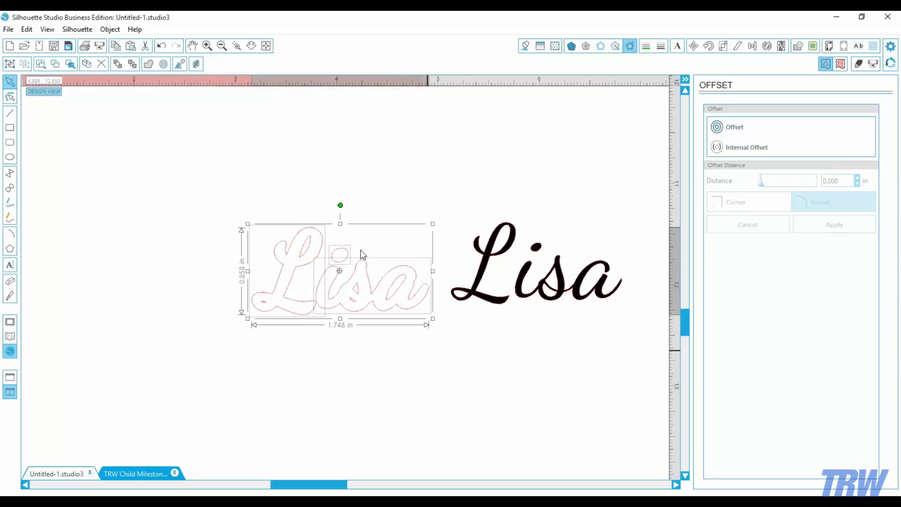
{"action": "left_click", "coordinate": [110, 29]}
{"action": "left_click", "coordinate": [123, 259]}
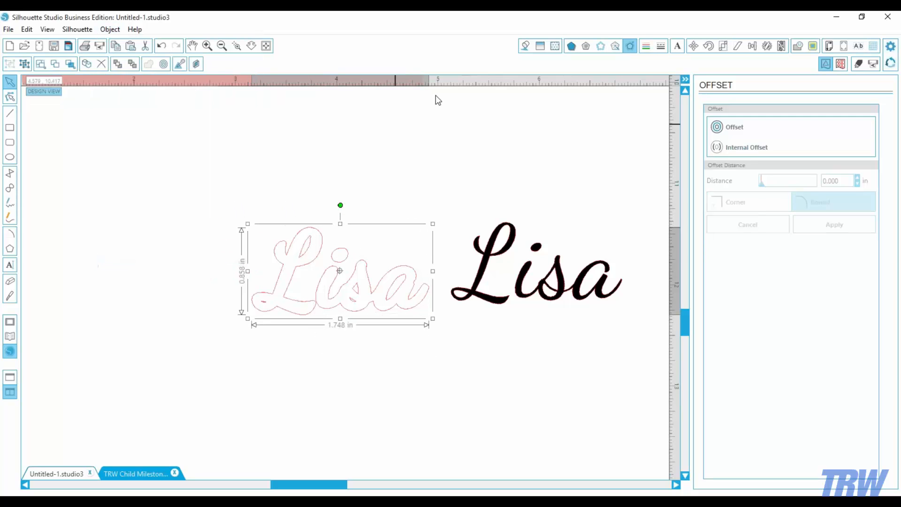
- Fill the grouped name offset with red and place the black first name back over it
{"action": "left_click", "coordinate": [525, 45]}
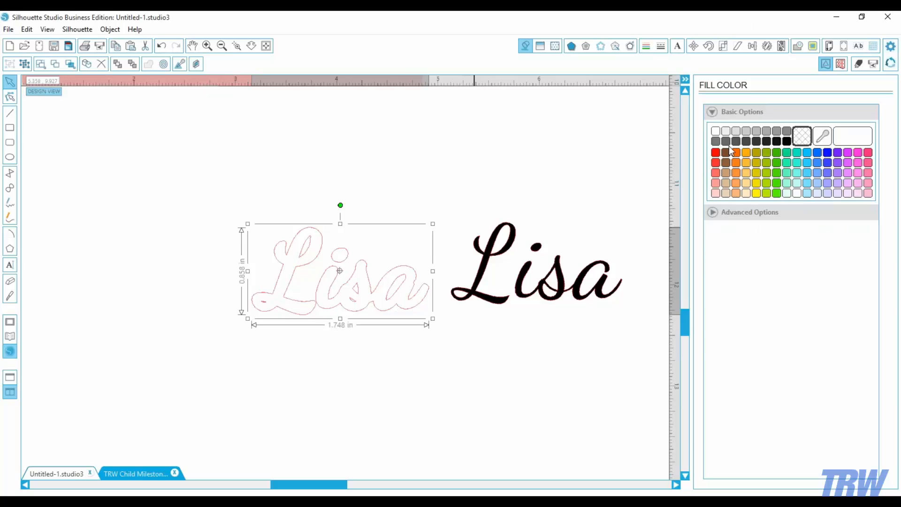
{"action": "left_click", "coordinate": [711, 152]}
{"action": "left_click", "coordinate": [436, 367]}
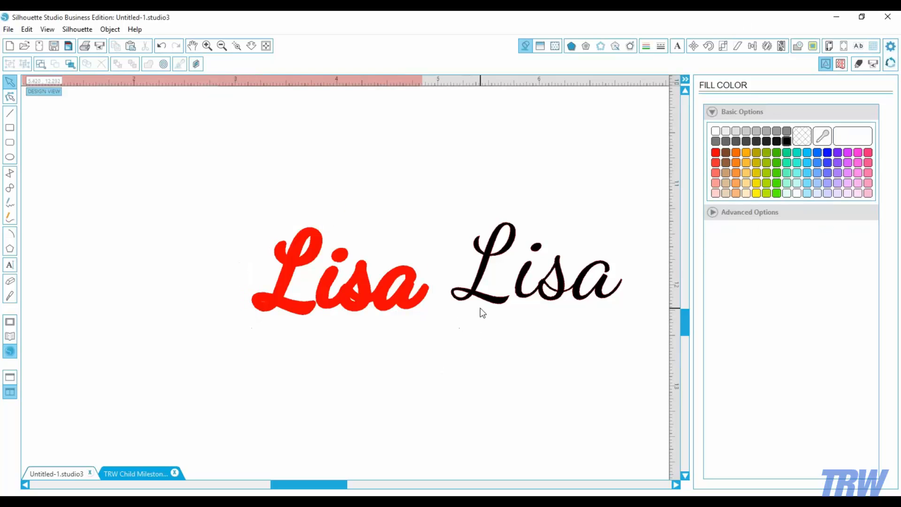
{"action": "left_click_drag", "start_coordinate": [533, 293], "coordinate": [323, 309]}
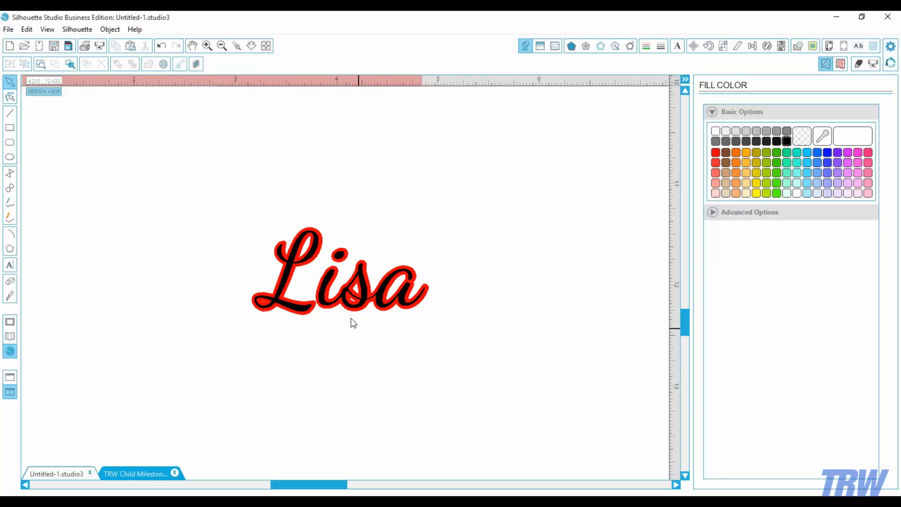
- Delete the black first name together with its red offset from below the split monogram
{"action": "left_click", "coordinate": [266, 46]}
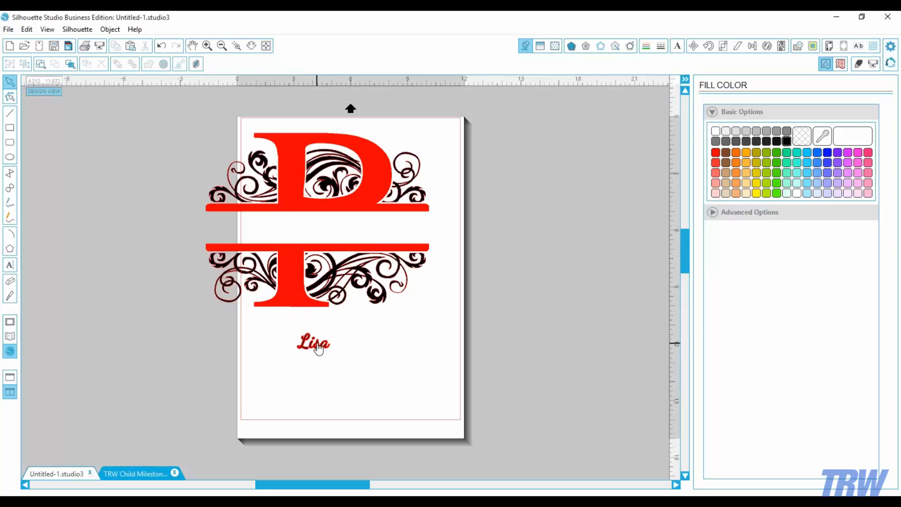
{"action": "left_click", "coordinate": [316, 348]}
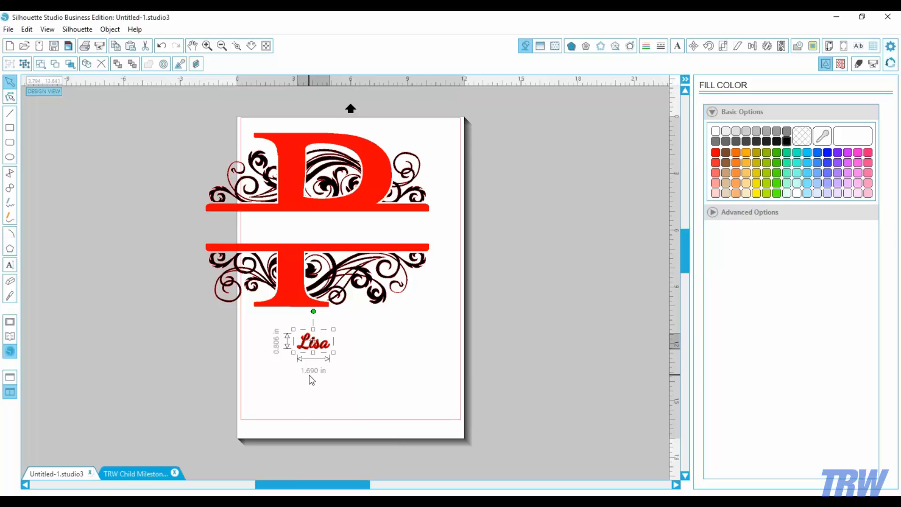
{"action": "left_click_drag", "start_coordinate": [365, 390], "coordinate": [294, 338]}
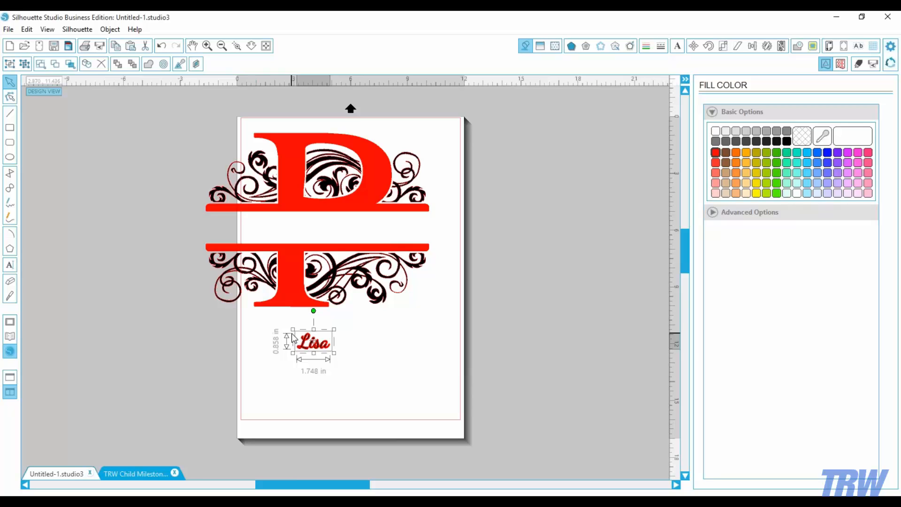
{"action": "key", "text": "Delete"}
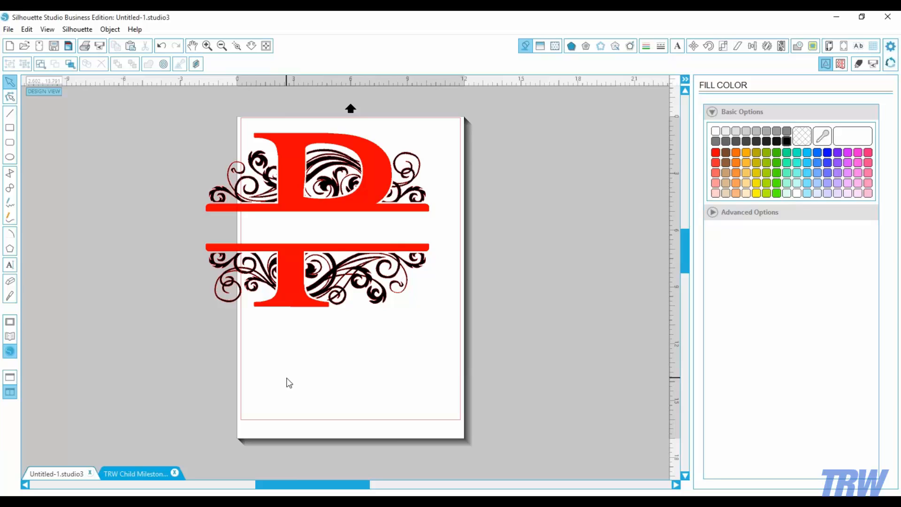
- Add a text with the letter P on the empty page area below the monogram and highlight it
{"action": "key", "text": "t"}
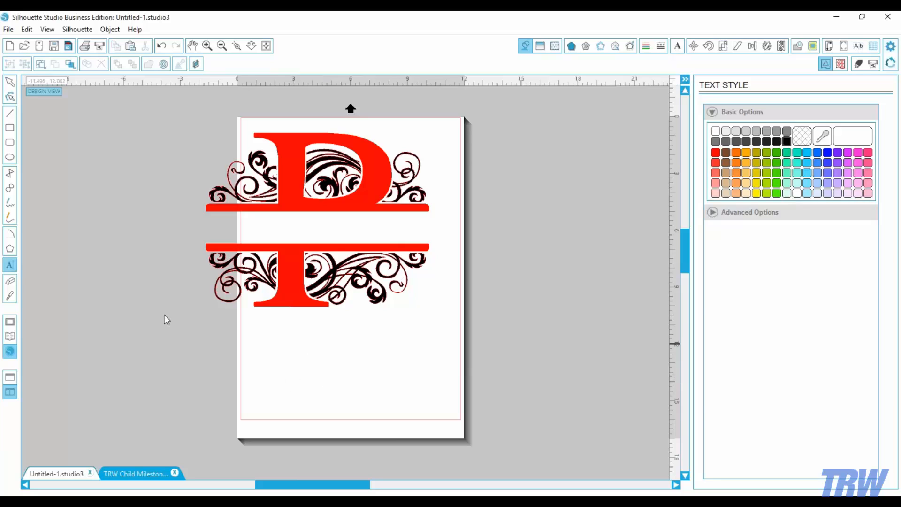
{"action": "left_click", "coordinate": [314, 352]}
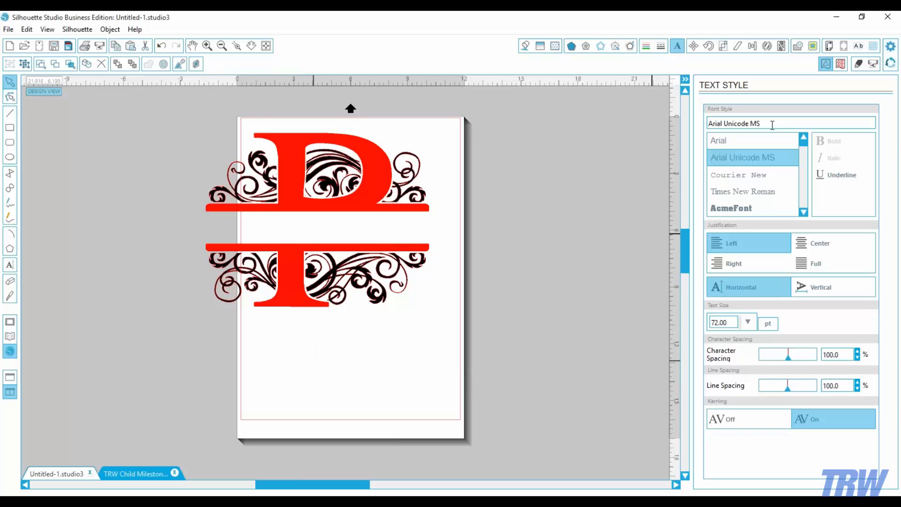
{"action": "type", "text": "P"}
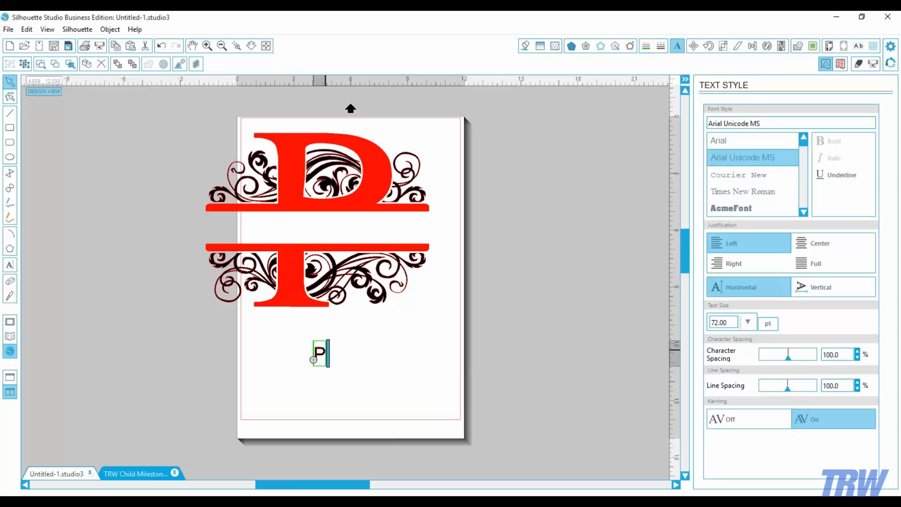
{"action": "left_click_drag", "start_coordinate": [327, 353], "coordinate": [315, 353]}
- Set the new letter P in the TRW Simple Swirl font
{"action": "left_click", "coordinate": [742, 192]}
{"action": "scroll", "coordinate": [760, 170], "scroll_direction": "down", "scroll_amount": 5}
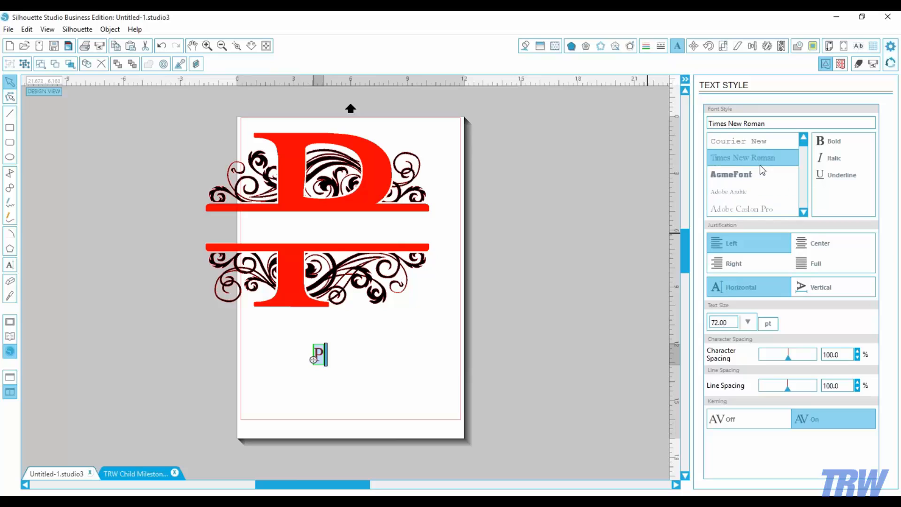
{"action": "left_click", "coordinate": [728, 178]}
{"action": "scroll", "coordinate": [730, 182], "scroll_direction": "down", "scroll_amount": 2}
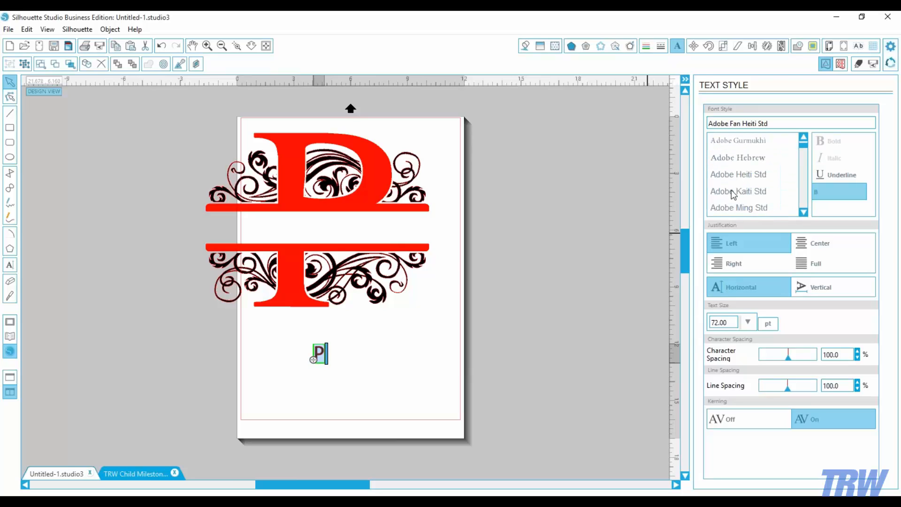
{"action": "left_click", "coordinate": [731, 178]}
{"action": "left_click", "coordinate": [738, 157]}
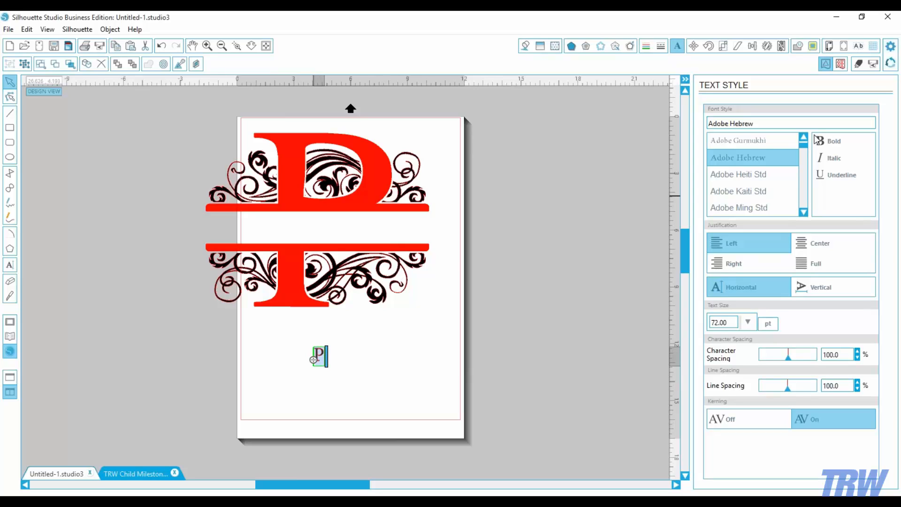
{"action": "left_click_drag", "start_coordinate": [803, 146], "coordinate": [805, 203]}
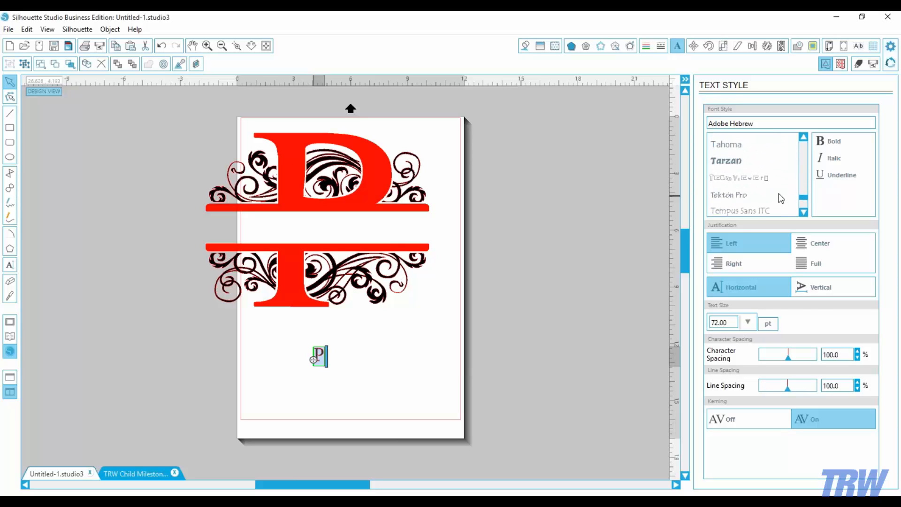
{"action": "scroll", "coordinate": [780, 199], "scroll_direction": "down", "scroll_amount": 4}
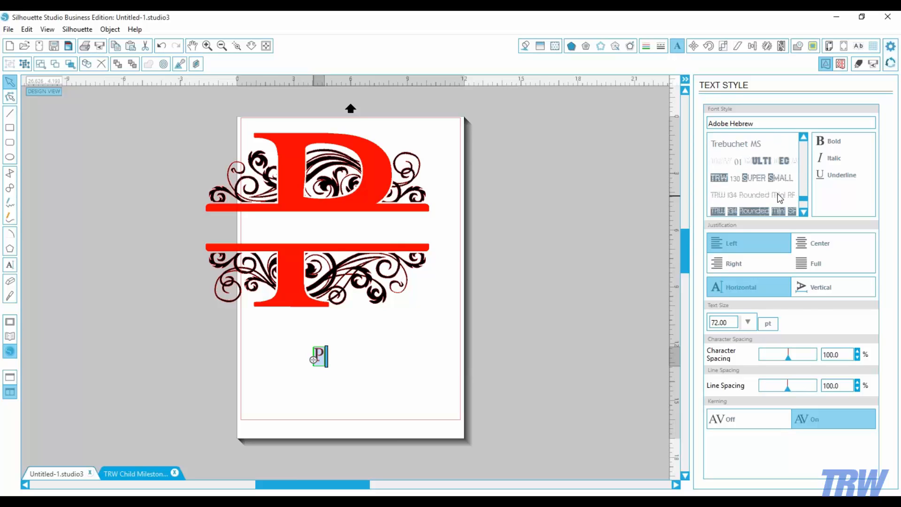
{"action": "scroll", "coordinate": [780, 198], "scroll_direction": "down", "scroll_amount": 5}
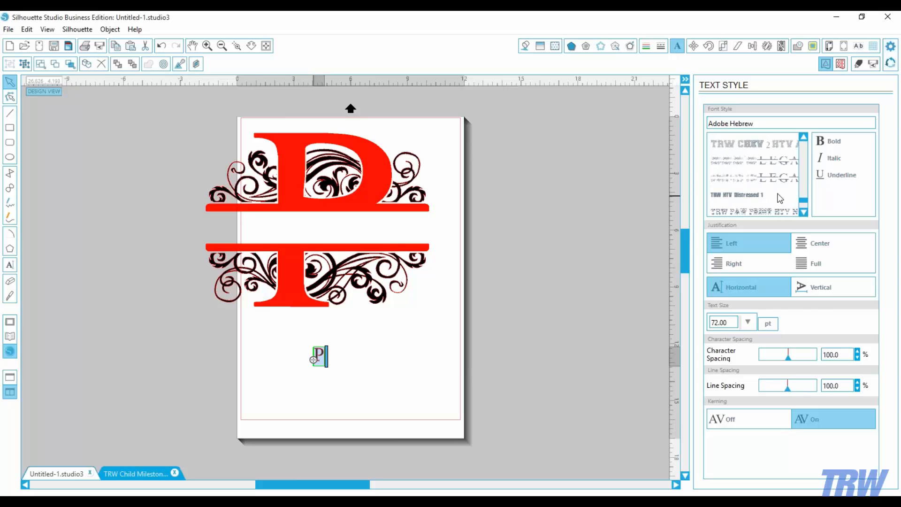
{"action": "scroll", "coordinate": [780, 198], "scroll_direction": "down", "scroll_amount": 3}
{"action": "left_click", "coordinate": [780, 199]}
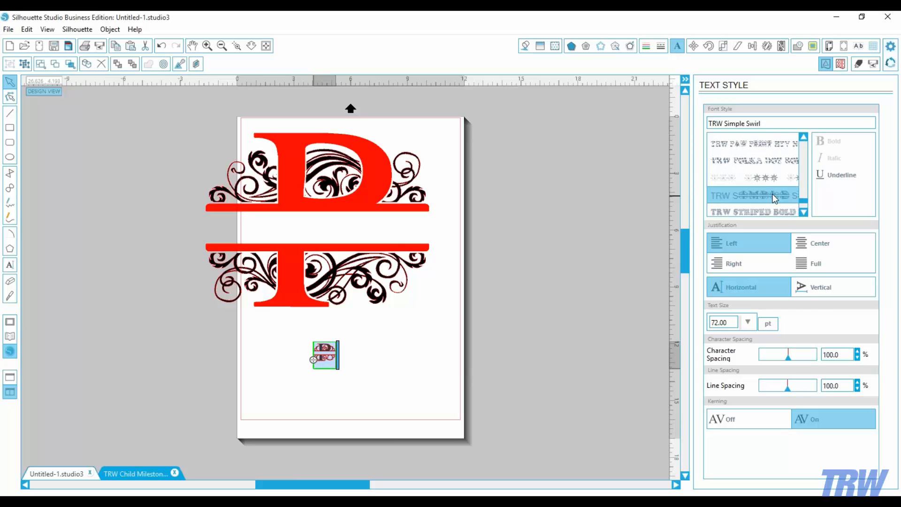
- Enlarge the Simple Swirl P and delete the old red and black split P monogram
{"action": "left_click", "coordinate": [408, 359]}
{"action": "left_click_drag", "start_coordinate": [340, 371], "coordinate": [429, 441]}
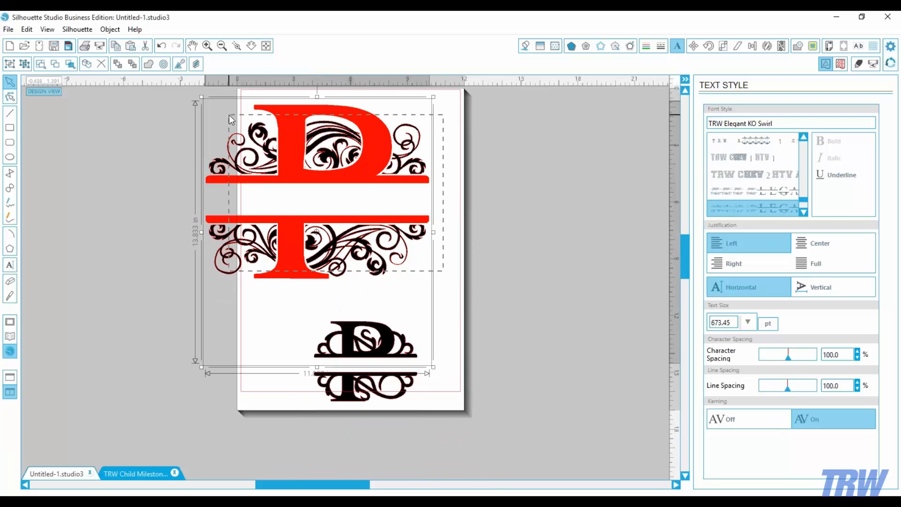
{"action": "key", "text": "Delete"}
{"action": "key", "text": "ctrl+z"}
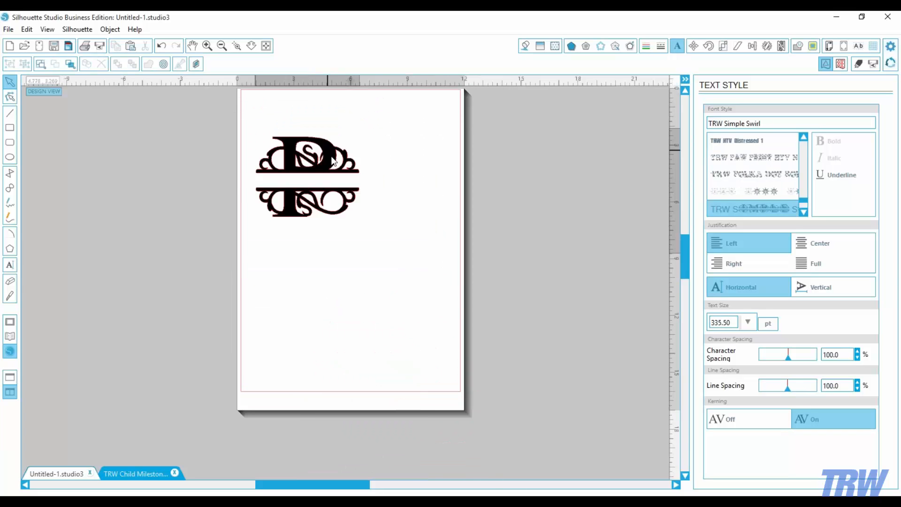
- Enlarge the Simple Swirl P to about 12.96 in wide and shift it left over the page
{"action": "left_click_drag", "start_coordinate": [365, 259], "coordinate": [506, 428]}
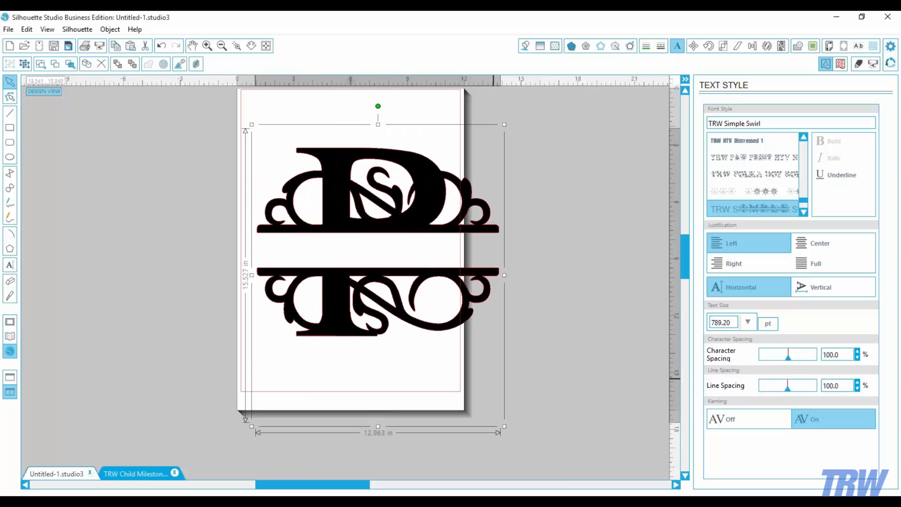
{"action": "left_click_drag", "start_coordinate": [426, 214], "coordinate": [369, 188]}
- Convert the Simple Swirl P to a path and move it slightly down and to the left
{"action": "left_click", "coordinate": [110, 29]}
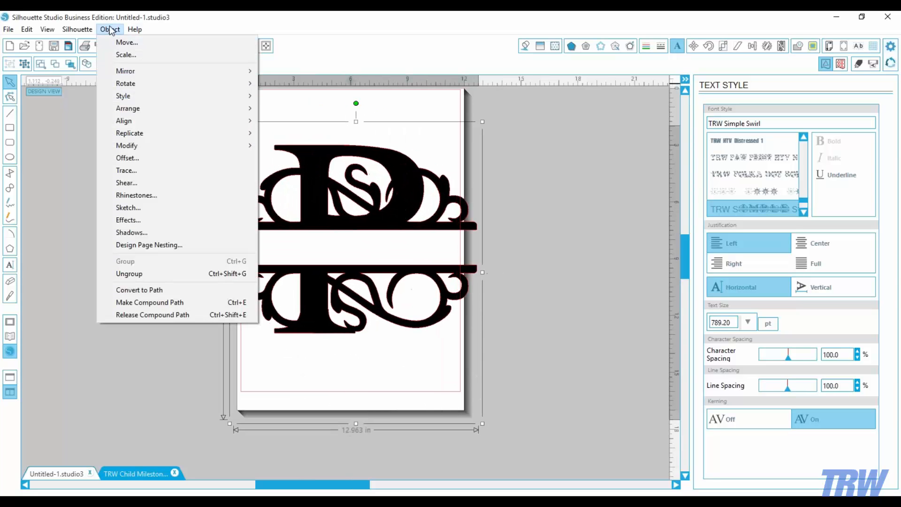
{"action": "left_click", "coordinate": [141, 290]}
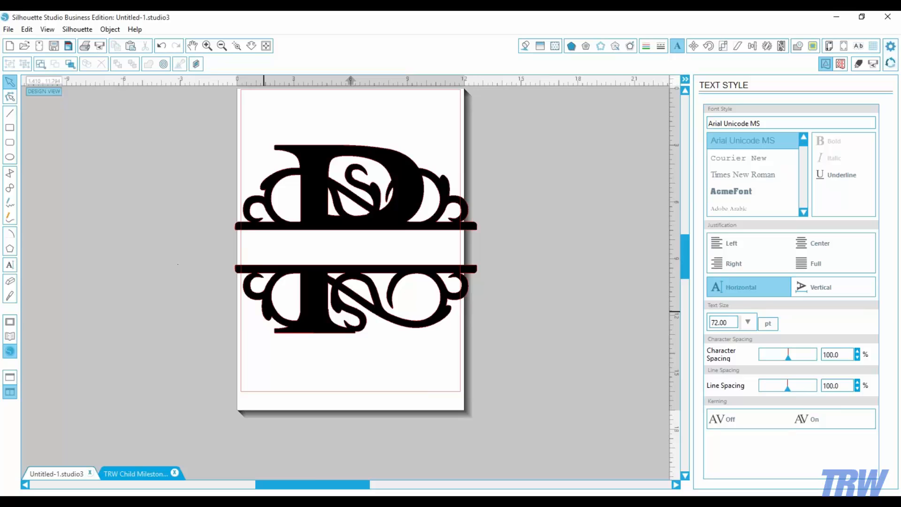
{"action": "left_click_drag", "start_coordinate": [307, 300], "coordinate": [274, 309]}
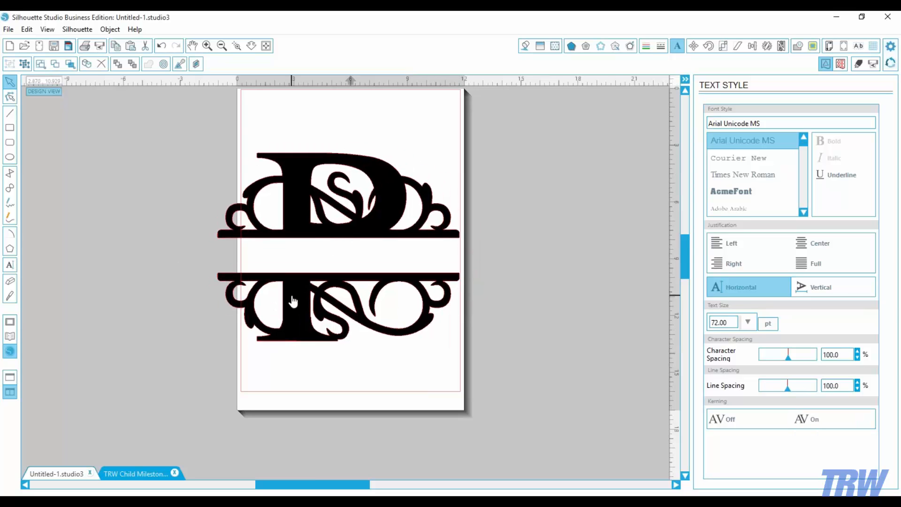
{"action": "left_click", "coordinate": [109, 207]}
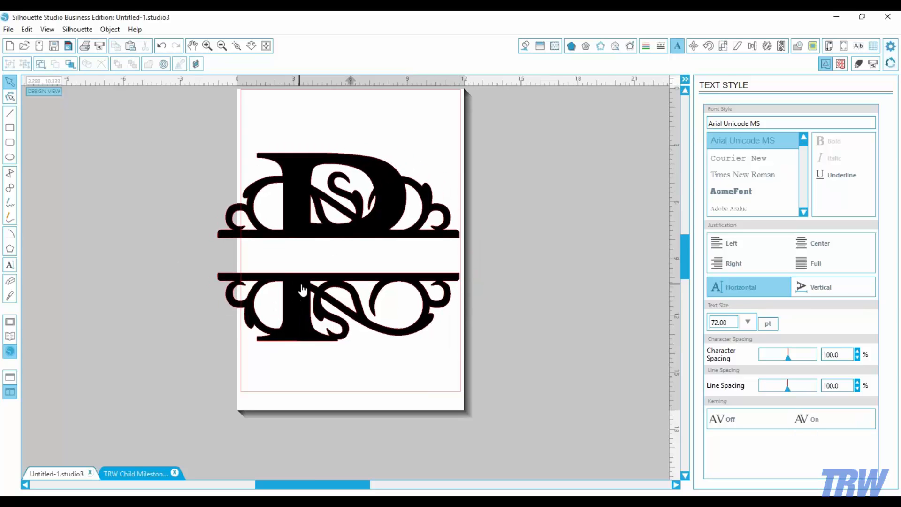
- Release the compound path of the Simple Swirl P and make its pieces a compound path again
{"action": "left_click", "coordinate": [110, 29]}
{"action": "left_click", "coordinate": [387, 187]}
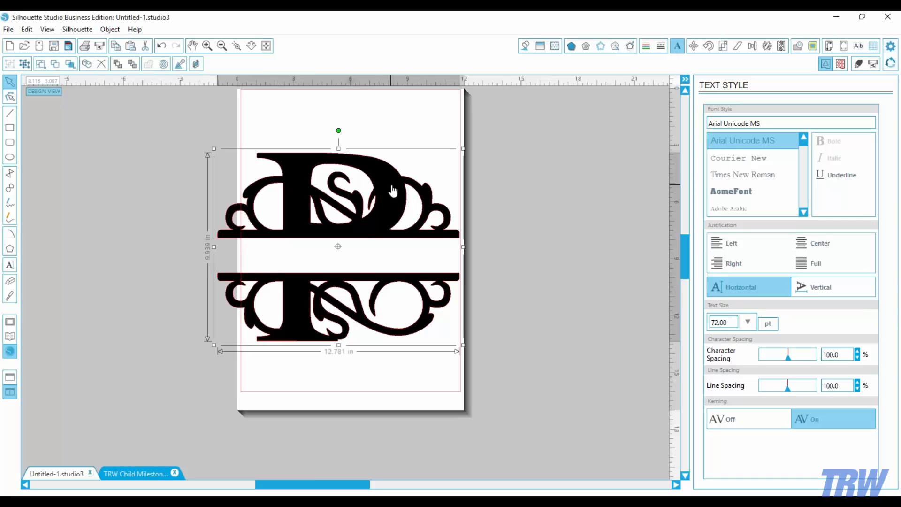
{"action": "left_click", "coordinate": [110, 29]}
{"action": "left_click", "coordinate": [148, 314]}
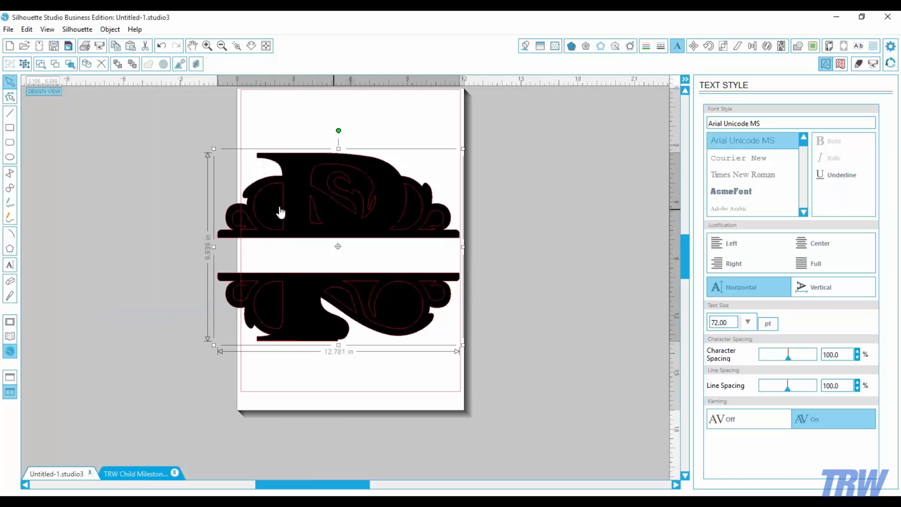
{"action": "left_click", "coordinate": [109, 29]}
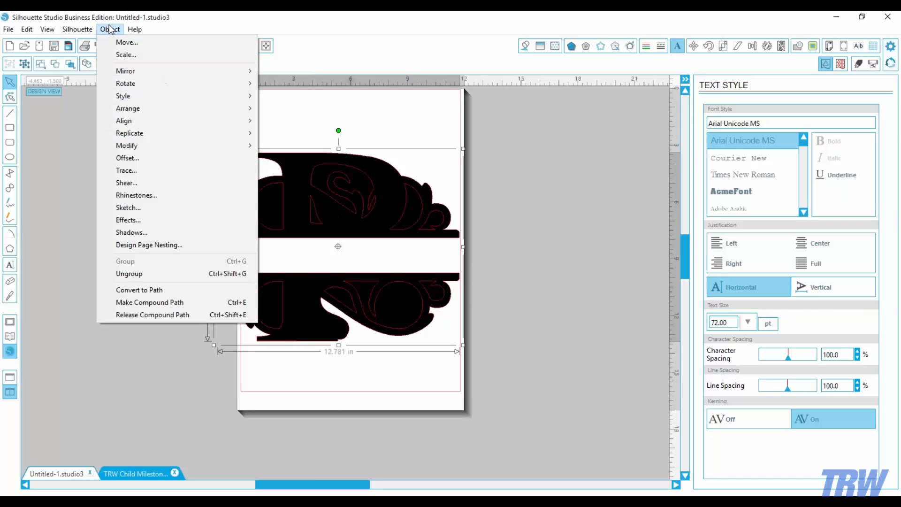
{"action": "left_click", "coordinate": [152, 302]}
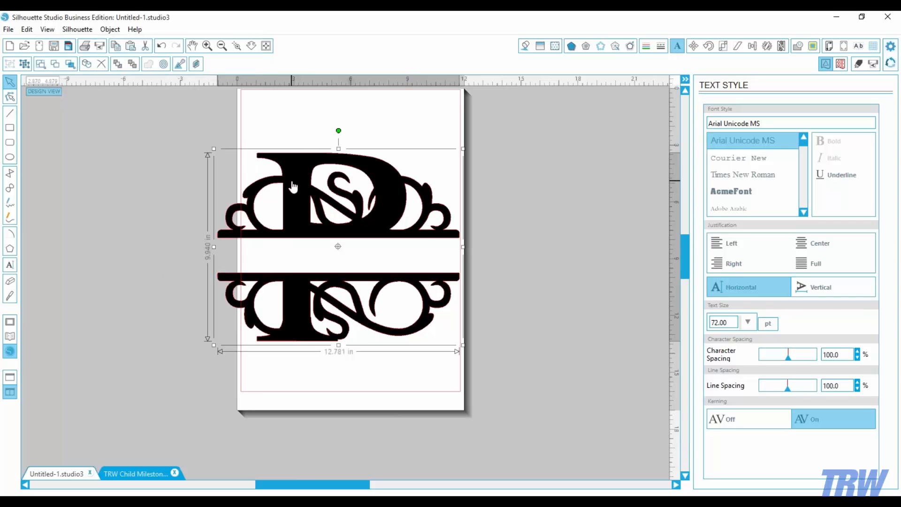
- Cut the upper-left swirl away from the letter P with the straight Knife, move it off the page and delete it
{"action": "left_click", "coordinate": [10, 296]}
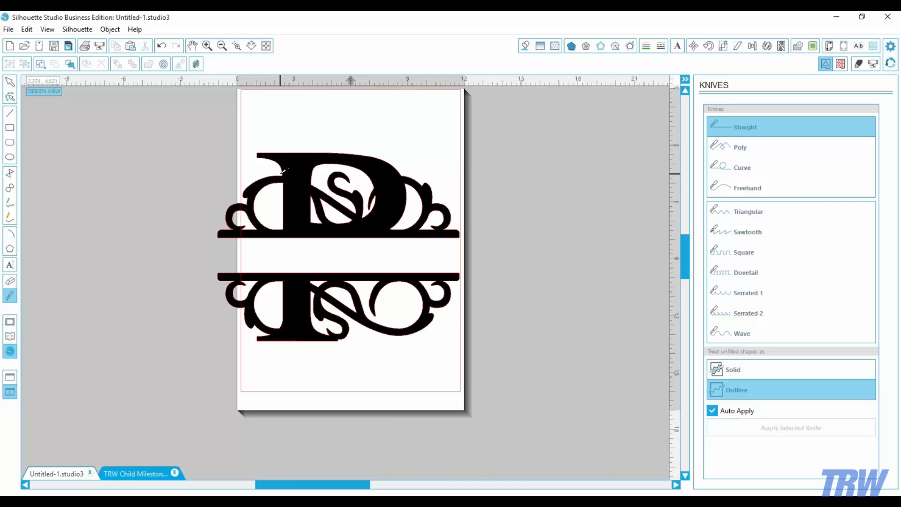
{"action": "mouse_move", "coordinate": [283, 173]}
{"action": "left_mouse_down"}
{"action": "mouse_move", "coordinate": [286, 187]}
{"action": "mouse_move", "coordinate": [251, 224]}
{"action": "left_mouse_up"}
{"action": "left_click_drag", "start_coordinate": [256, 229], "coordinate": [274, 228]}
{"action": "left_click", "coordinate": [9, 82]}
{"action": "left_click_drag", "start_coordinate": [249, 216], "coordinate": [181, 190]}
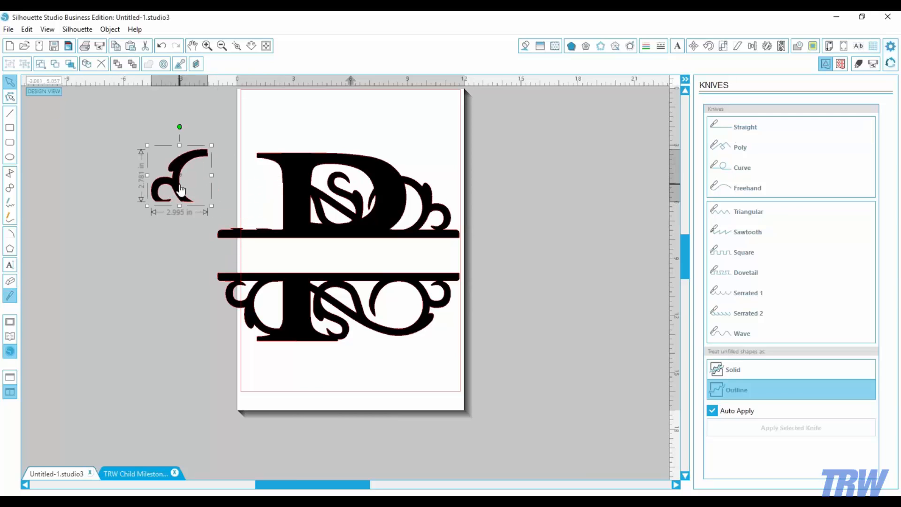
{"action": "key", "text": "Delete"}
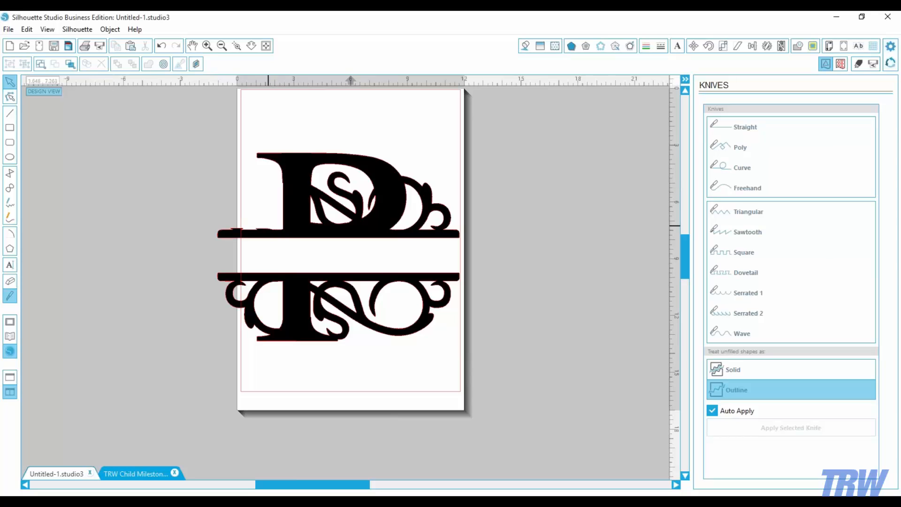
- Delete the remaining pieces of the split P monogram to empty the page
{"action": "left_click_drag", "start_coordinate": [175, 138], "coordinate": [432, 358]}
{"action": "key", "text": "Delete"}
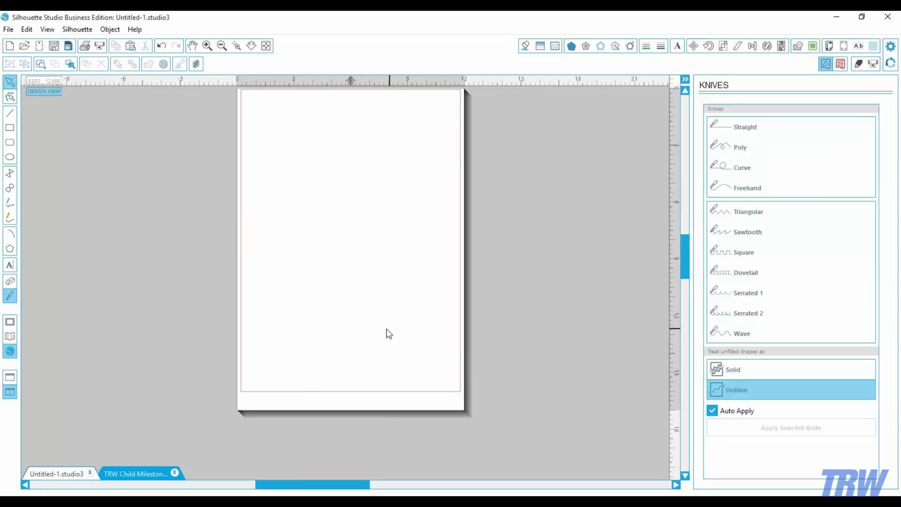
{"action": "left_click_drag", "start_coordinate": [683, 253], "coordinate": [683, 245]}
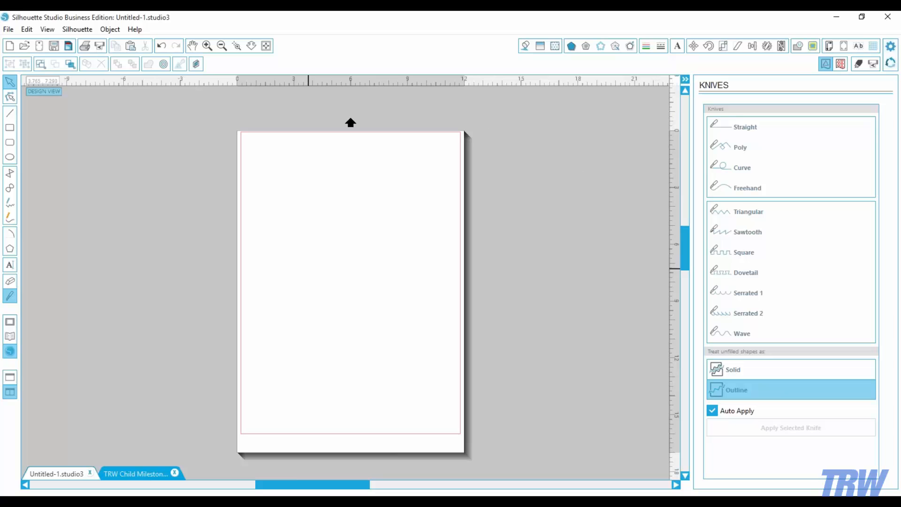
- Add the text "TRICK OR" in capitals near the top of the page
{"action": "left_click", "coordinate": [9, 267]}
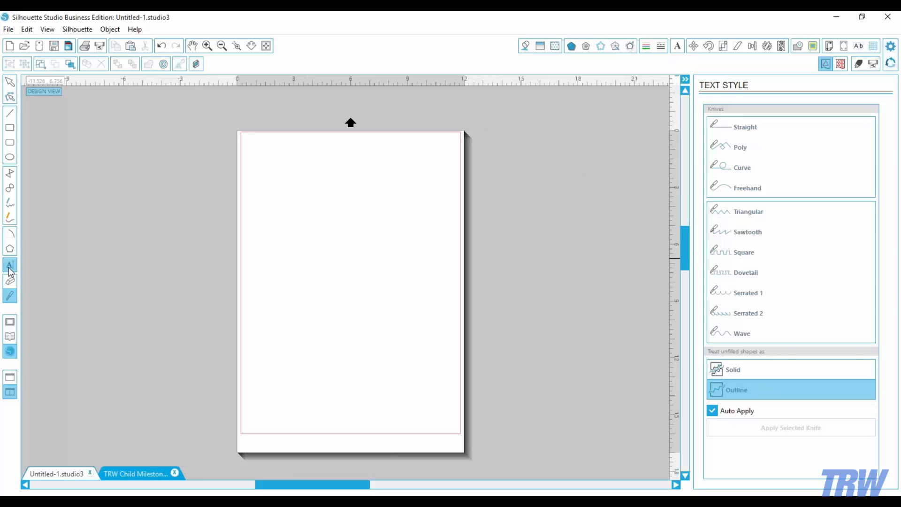
{"action": "left_click", "coordinate": [280, 183]}
{"action": "type", "text": "Trick"}
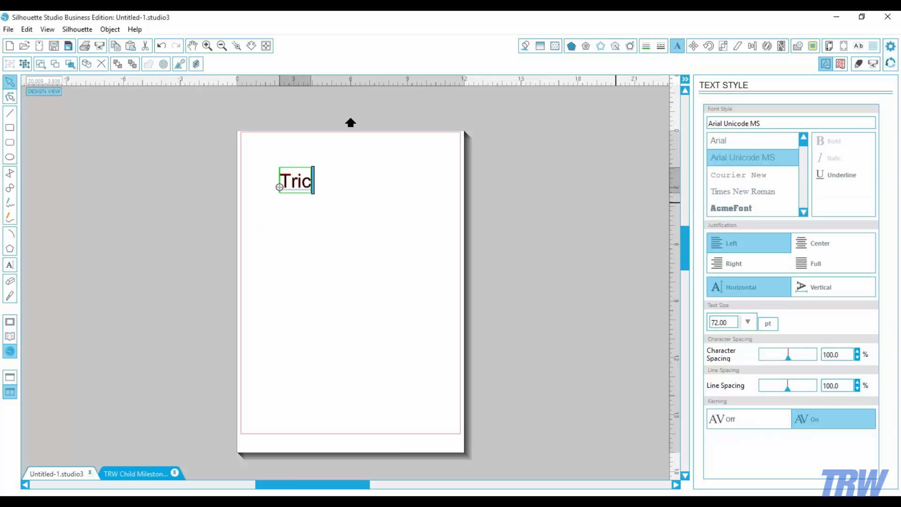
{"action": "key", "text": "BackSpace"}
{"action": "key", "text": "BackSpace"}
{"action": "key", "text": "BackSpace"}
{"action": "key", "text": "BackSpace"}
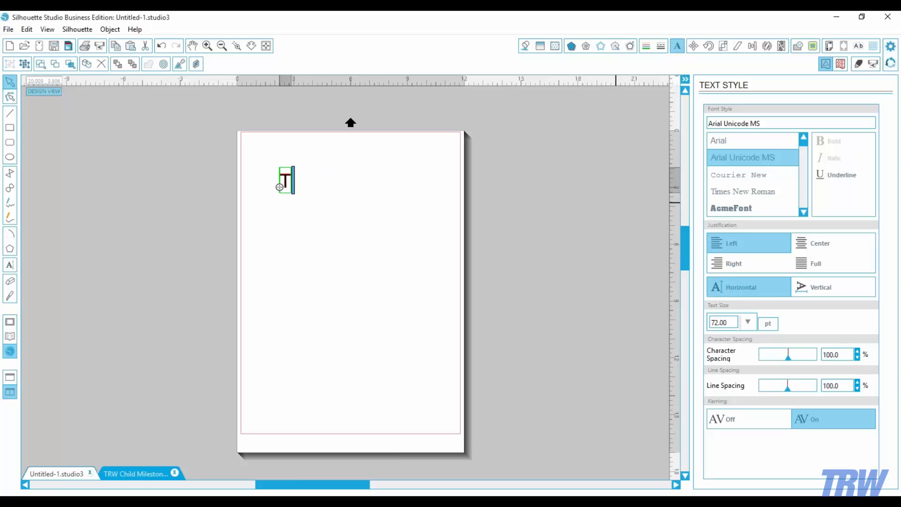
{"action": "type", "text": "RICK "}
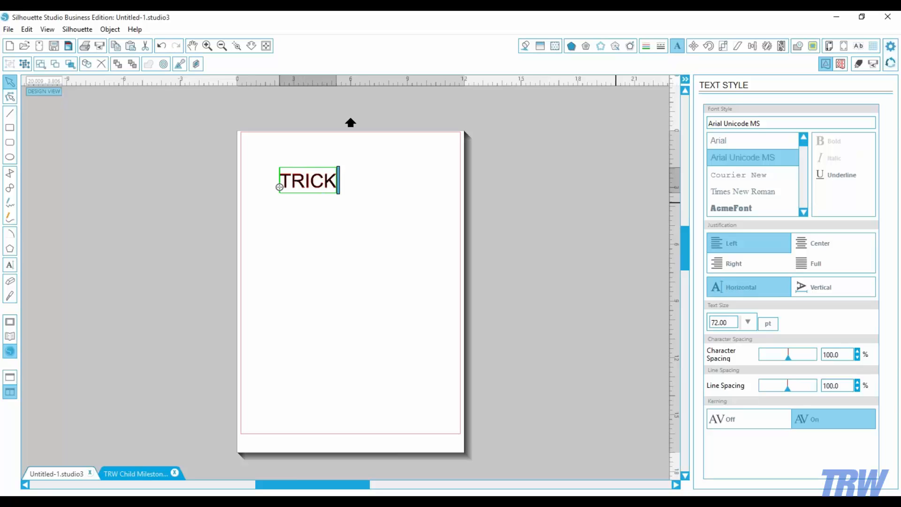
{"action": "type", "text": "OR"}
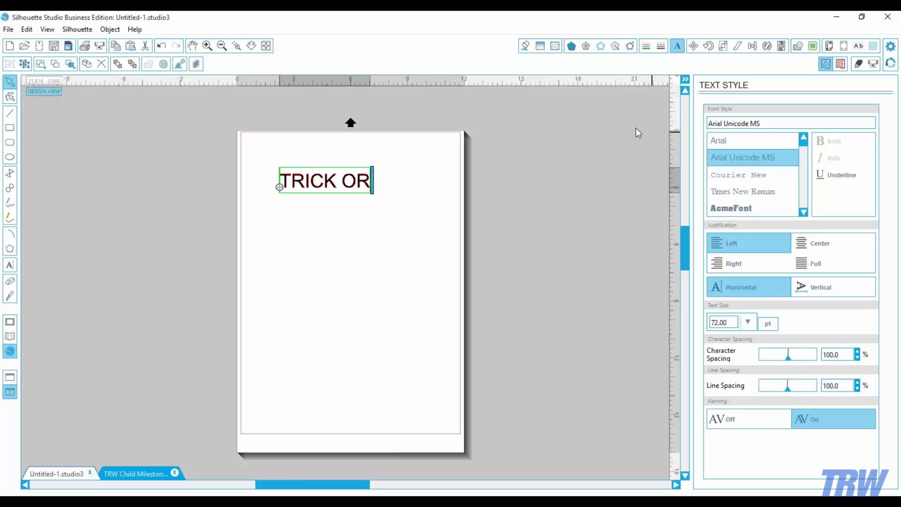
{"action": "left_click", "coordinate": [366, 263]}
- Duplicate the "TRICK OR" text below the original and change the copy's wording to "TREAT"
{"action": "left_click", "coordinate": [323, 179]}
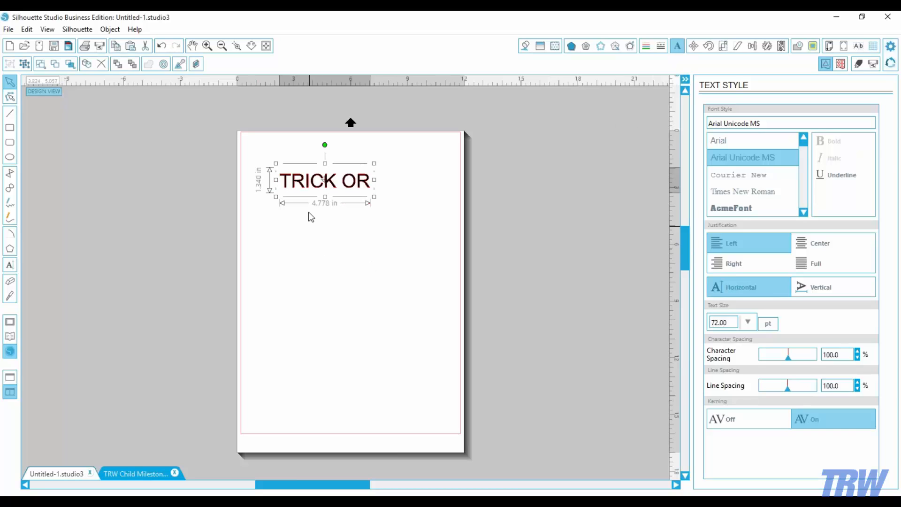
{"action": "key", "text": "ctrl+d"}
{"action": "left_click_drag", "start_coordinate": [331, 214], "coordinate": [317, 233]}
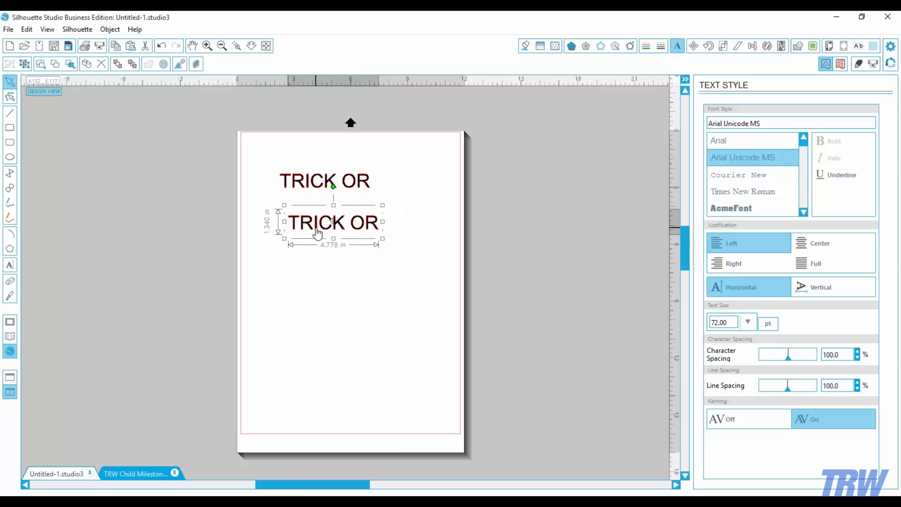
{"action": "double_click", "coordinate": [374, 227]}
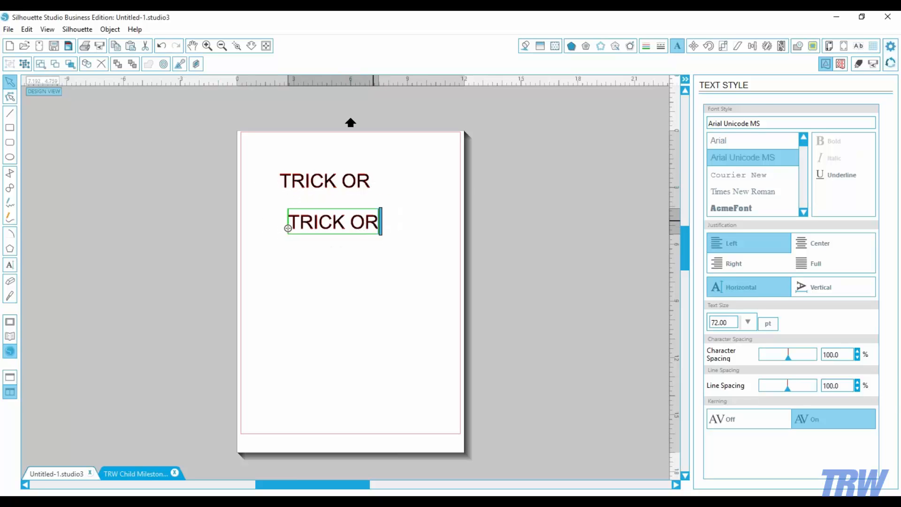
{"action": "left_click_drag", "start_coordinate": [377, 221], "coordinate": [314, 216]}
{"action": "type", "text": "EAT"}
{"action": "left_click", "coordinate": [335, 249]}
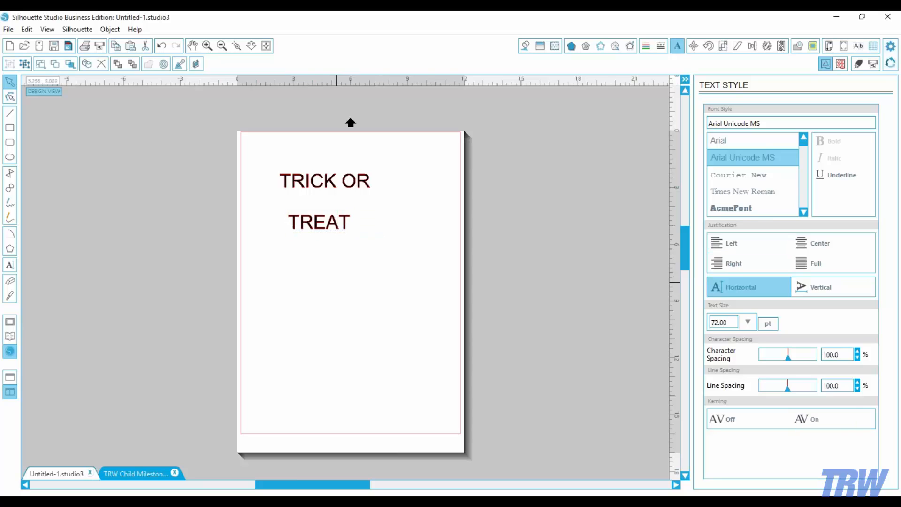
- Set the font of the "TRICK OR" text to Impact
{"action": "left_click", "coordinate": [324, 180]}
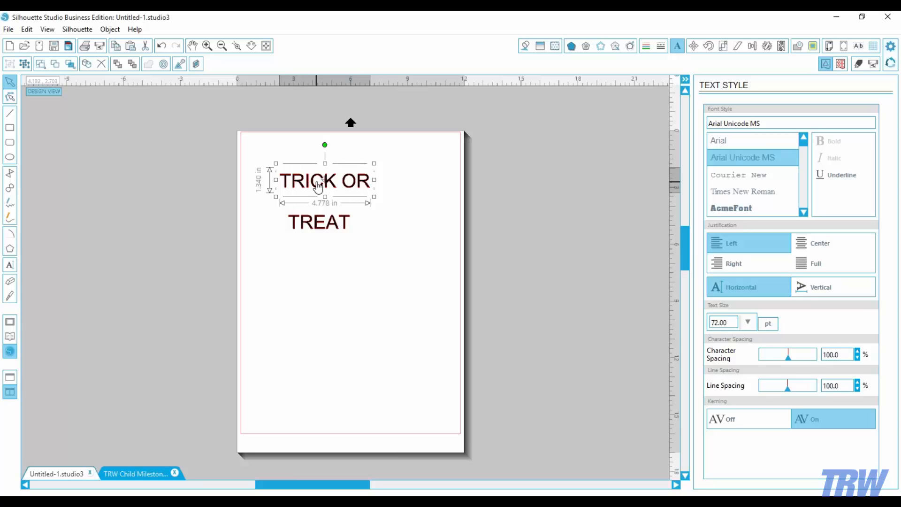
{"action": "double_click", "coordinate": [364, 185]}
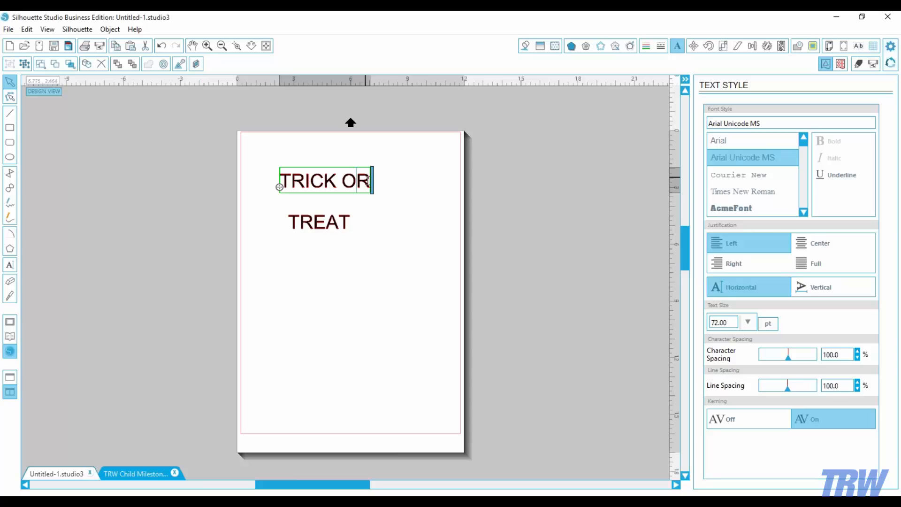
{"action": "left_click_drag", "start_coordinate": [369, 180], "coordinate": [283, 172]}
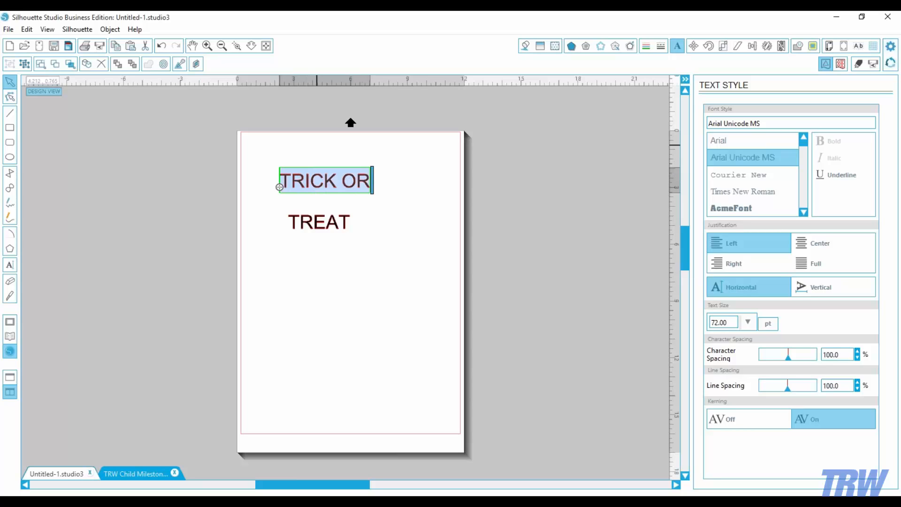
{"action": "scroll", "coordinate": [778, 163], "scroll_direction": "down", "scroll_amount": 3}
{"action": "left_click", "coordinate": [768, 124]}
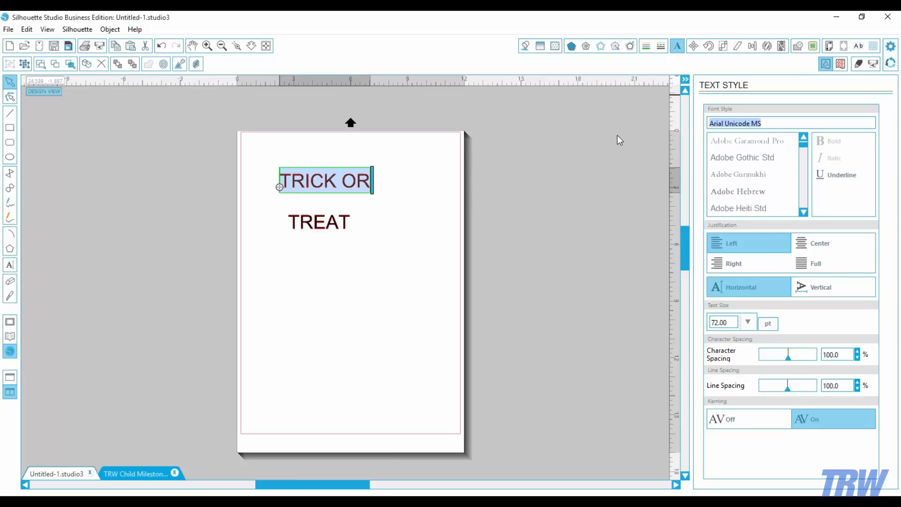
{"action": "type", "text": "IMPact"}
{"action": "key", "text": "Return"}
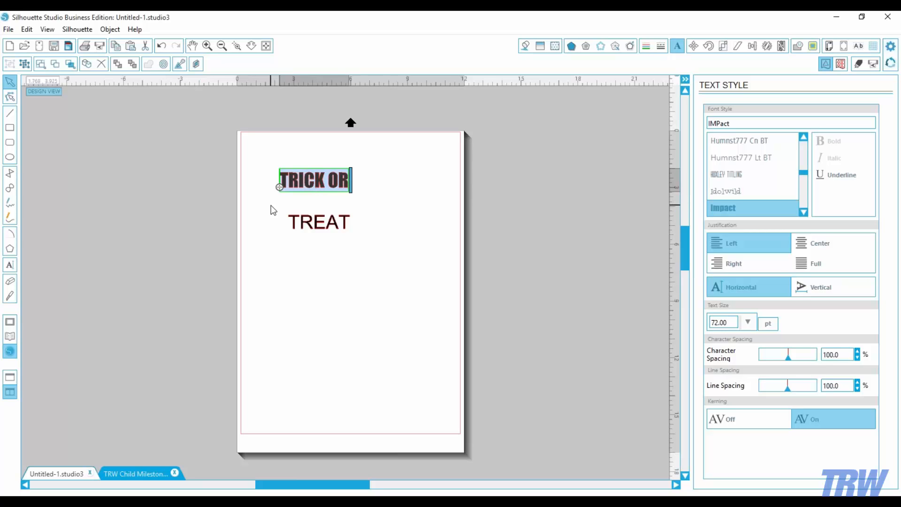
{"action": "left_click", "coordinate": [303, 205]}
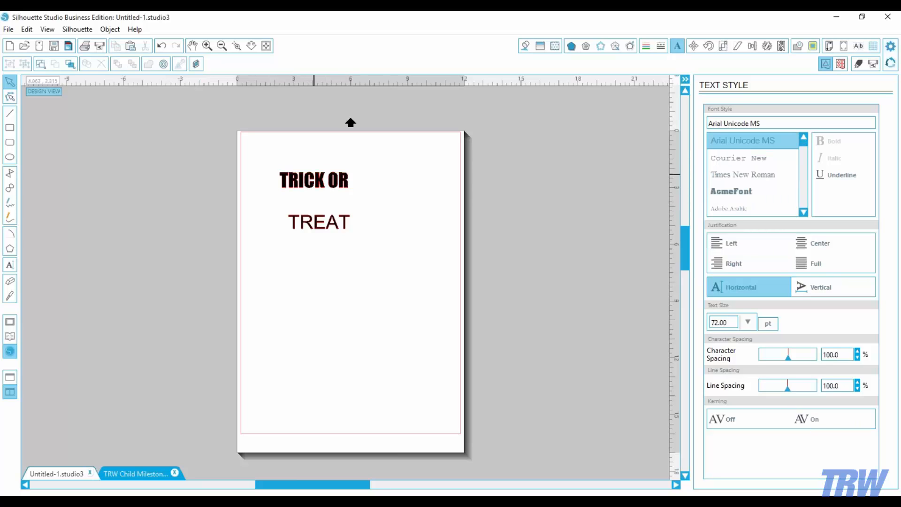
{"action": "left_click", "coordinate": [314, 180]}
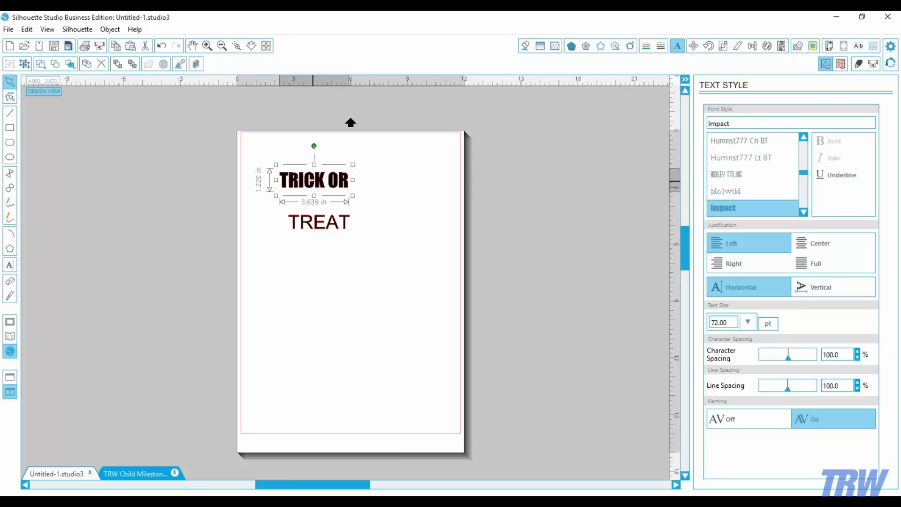
{"action": "double_click", "coordinate": [341, 181]}
{"action": "left_click_drag", "start_coordinate": [348, 180], "coordinate": [280, 183]}
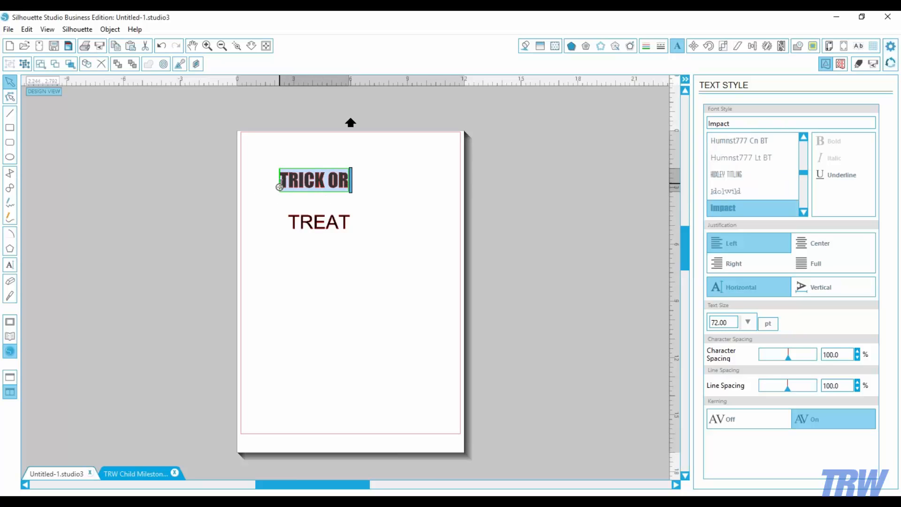
{"action": "left_click", "coordinate": [376, 229]}
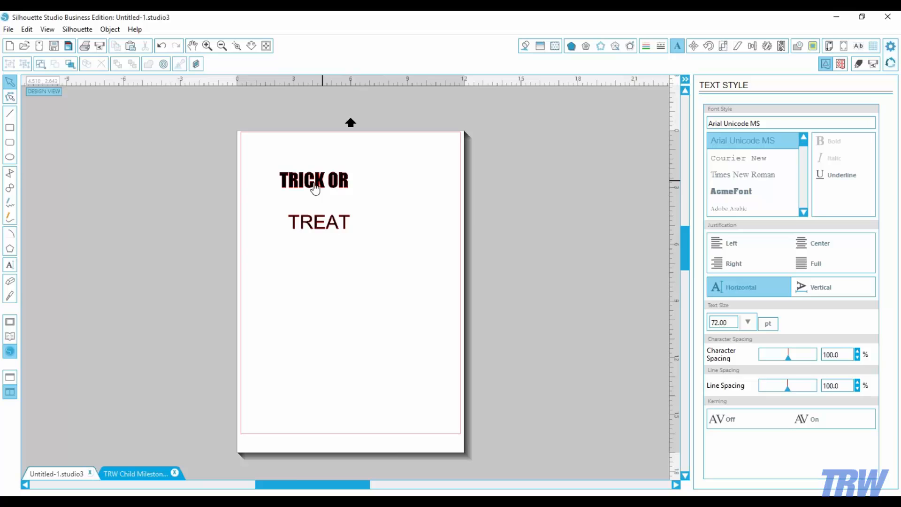
- Enlarge the "TRICK OR" text to about 170.5 pt and position it above "TREAT", near the top of the page
{"action": "left_click", "coordinate": [313, 188]}
{"action": "left_click_drag", "start_coordinate": [377, 216], "coordinate": [447, 227]}
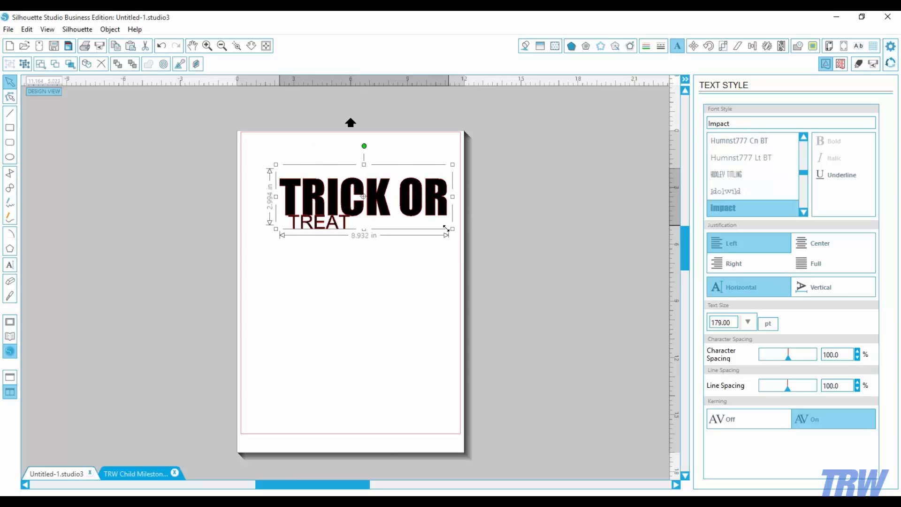
{"action": "left_click_drag", "start_coordinate": [405, 202], "coordinate": [389, 181]}
- Set the font of the "TREAT" text to Impact
{"action": "double_click", "coordinate": [326, 221]}
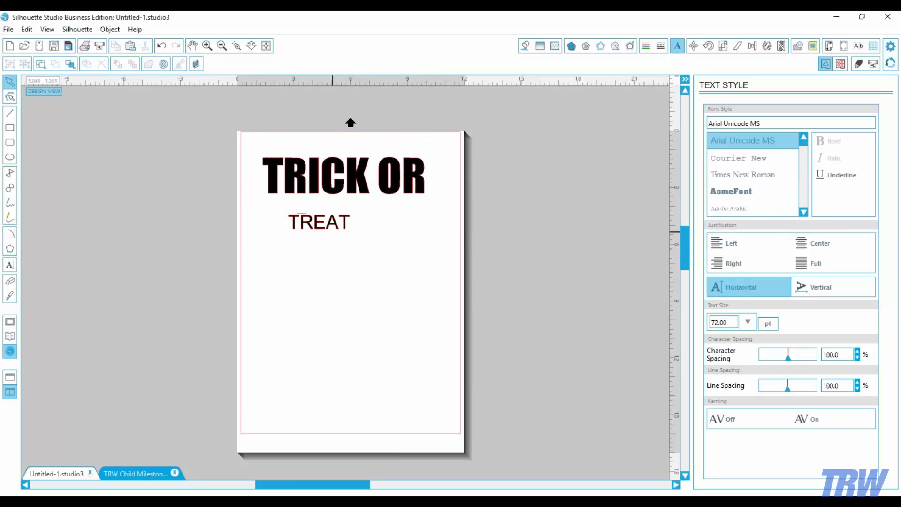
{"action": "left_click_drag", "start_coordinate": [350, 221], "coordinate": [282, 218]}
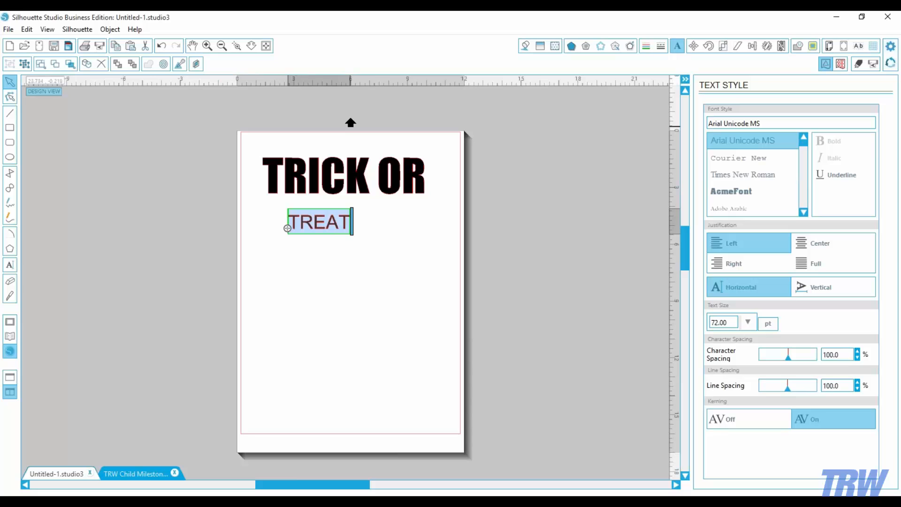
{"action": "left_click", "coordinate": [763, 123]}
{"action": "type", "text": "IMPact"}
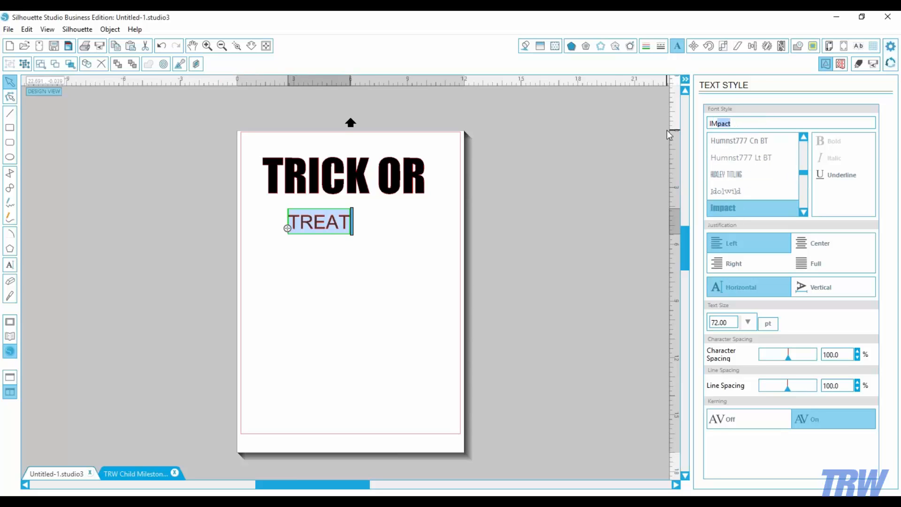
{"action": "left_click", "coordinate": [268, 328]}
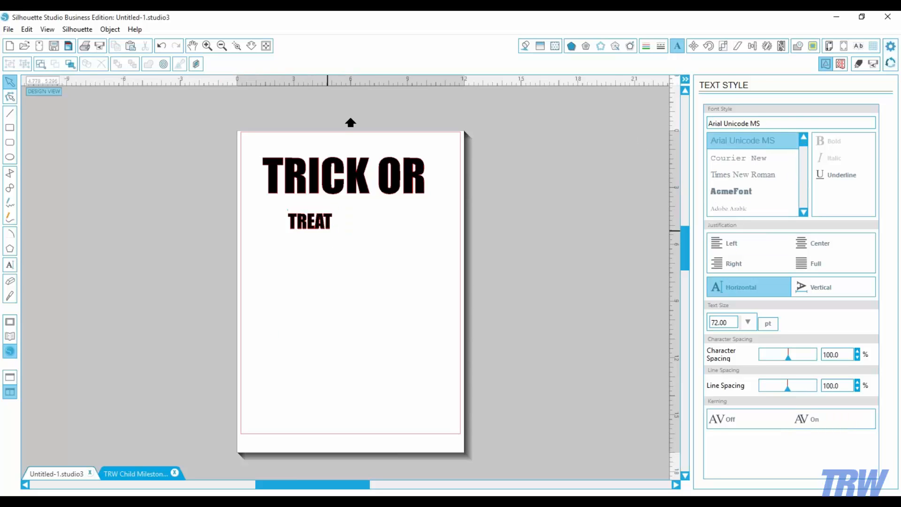
- Enlarge "TREAT" to about 8.36 in wide and place it directly beneath "TRICK OR", aligned with its left edge
{"action": "left_click", "coordinate": [316, 225]}
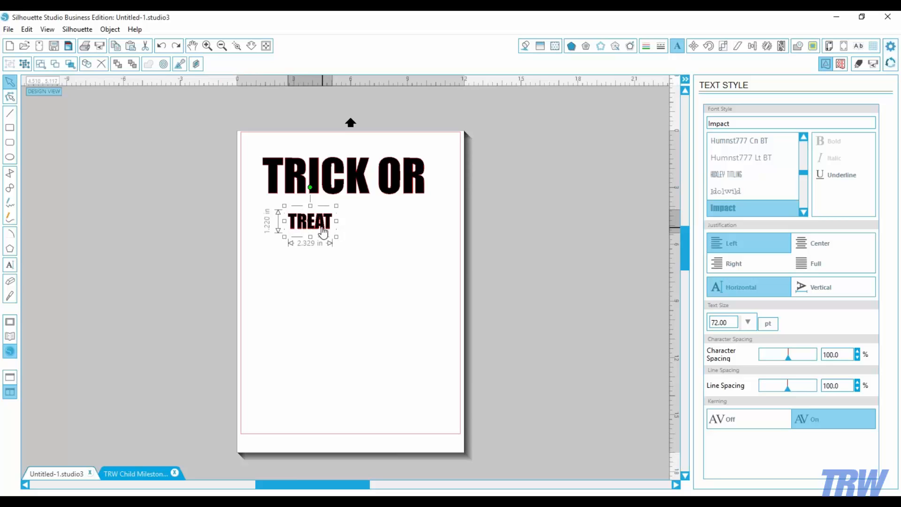
{"action": "left_click_drag", "start_coordinate": [322, 232], "coordinate": [424, 281]}
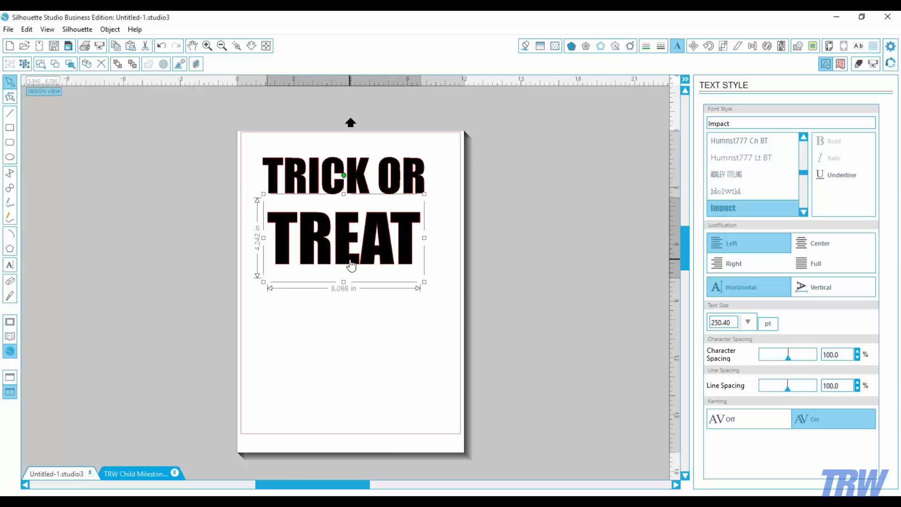
{"action": "left_click_drag", "start_coordinate": [351, 264], "coordinate": [348, 248]}
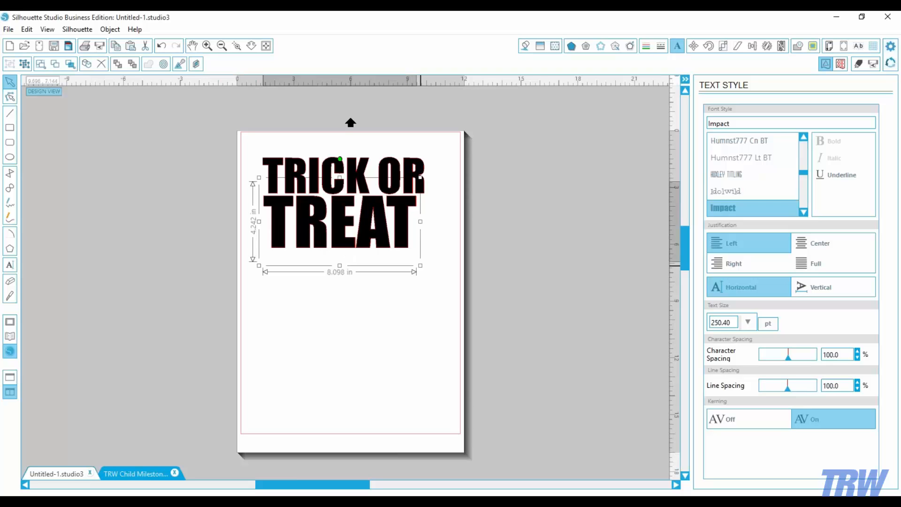
{"action": "left_click_drag", "start_coordinate": [420, 265], "coordinate": [425, 269]}
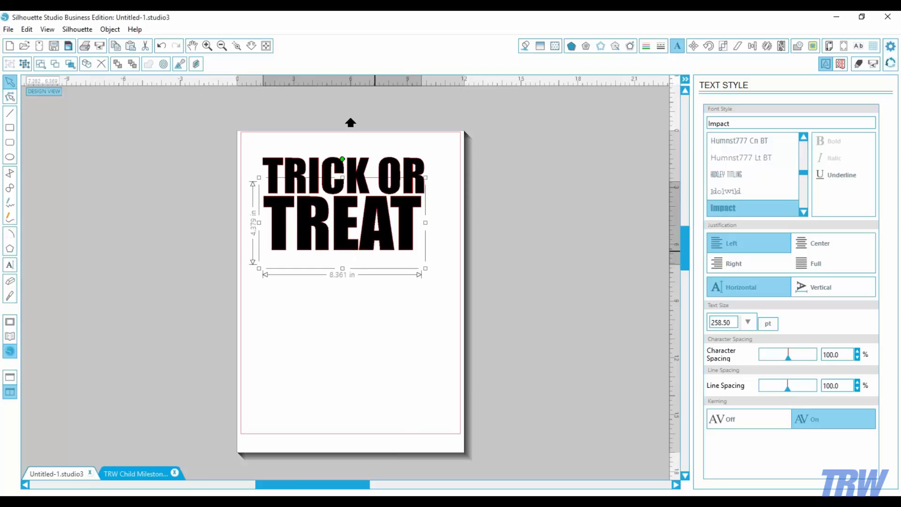
- Set the character spacing of "TREAT" to 102.2% to match the width of "TRICK OR", and select the "TRICK OR" text
{"action": "double_click", "coordinate": [374, 256]}
{"action": "left_click_drag", "start_coordinate": [412, 232], "coordinate": [263, 238]}
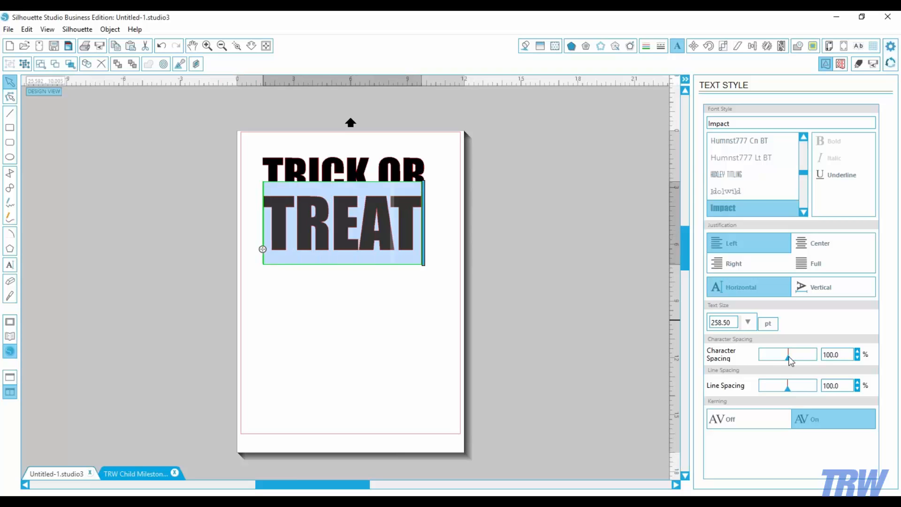
{"action": "left_click_drag", "start_coordinate": [788, 358], "coordinate": [790, 359]}
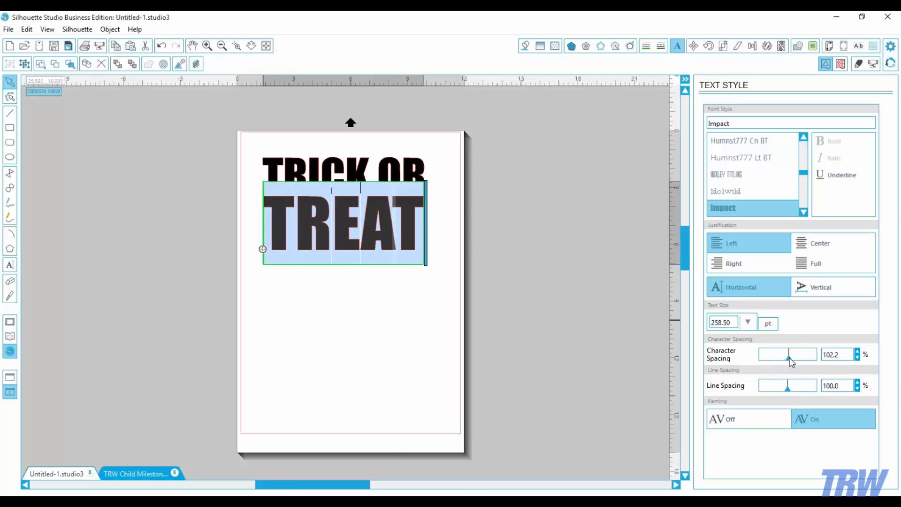
{"action": "left_click", "coordinate": [392, 364]}
{"action": "left_click", "coordinate": [350, 178]}
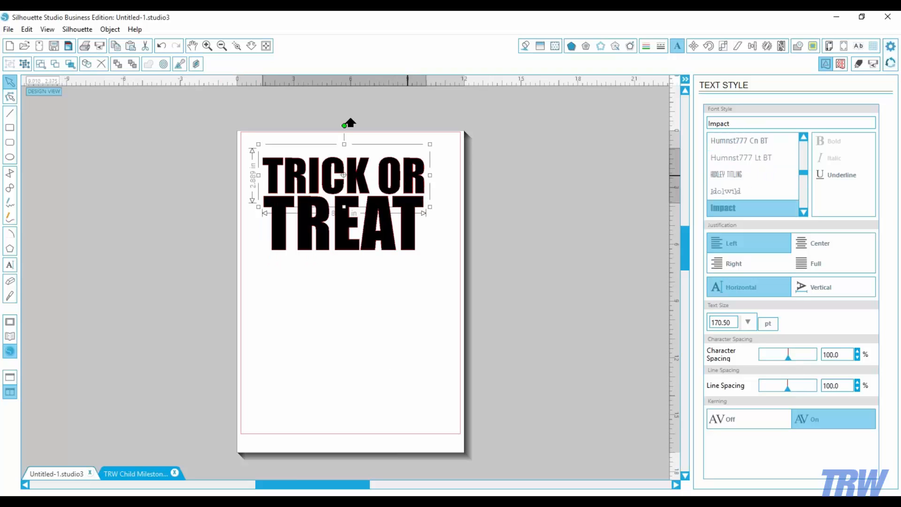
- Reduce the character spacing of the "TRICK OR" text to 89.8%
{"action": "double_click", "coordinate": [397, 180]}
{"action": "left_click_drag", "start_coordinate": [425, 176], "coordinate": [263, 176]}
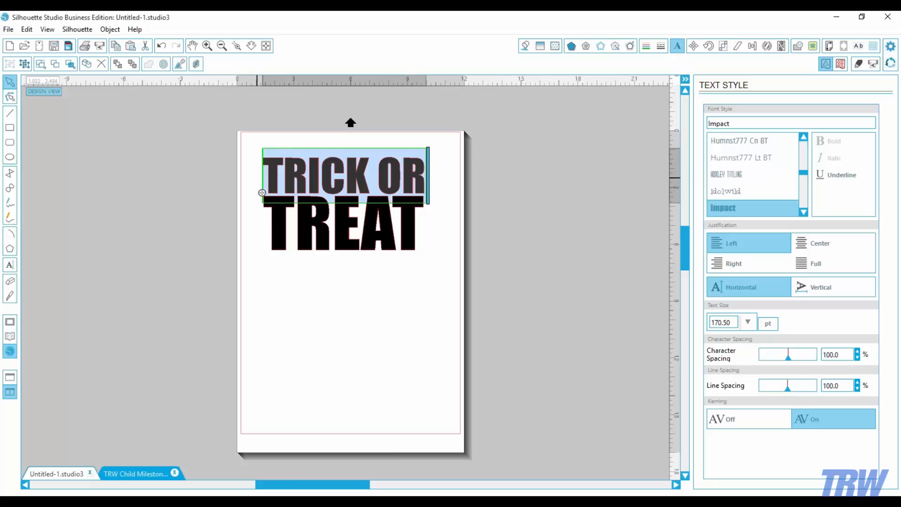
{"action": "left_click", "coordinate": [787, 358]}
{"action": "left_click_drag", "start_coordinate": [787, 359], "coordinate": [785, 357]}
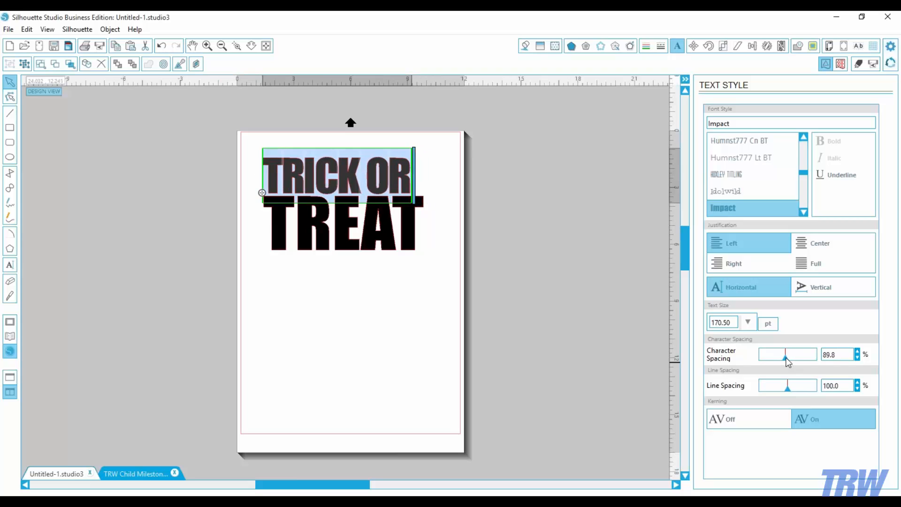
{"action": "left_click", "coordinate": [392, 385]}
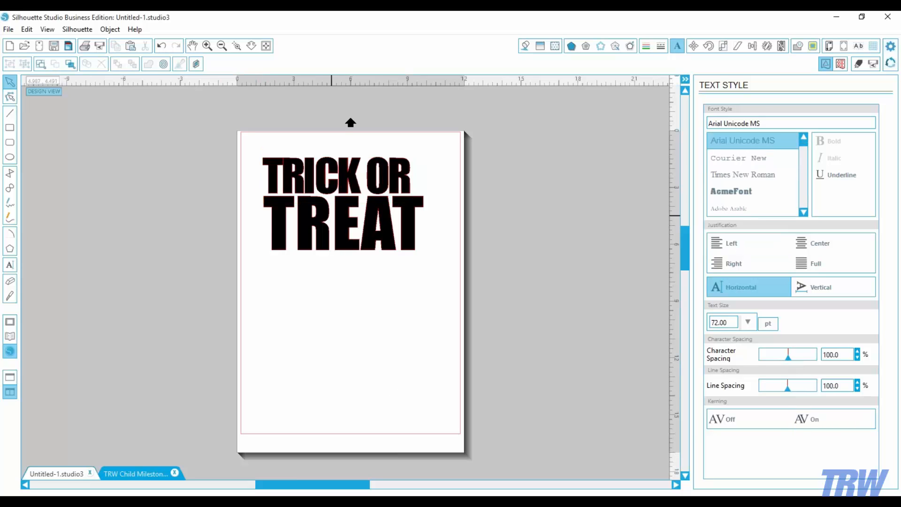
- Set the character spacing of the whole "TRICK OR" text to 98.0% so its width matches "TREAT"
{"action": "double_click", "coordinate": [338, 180]}
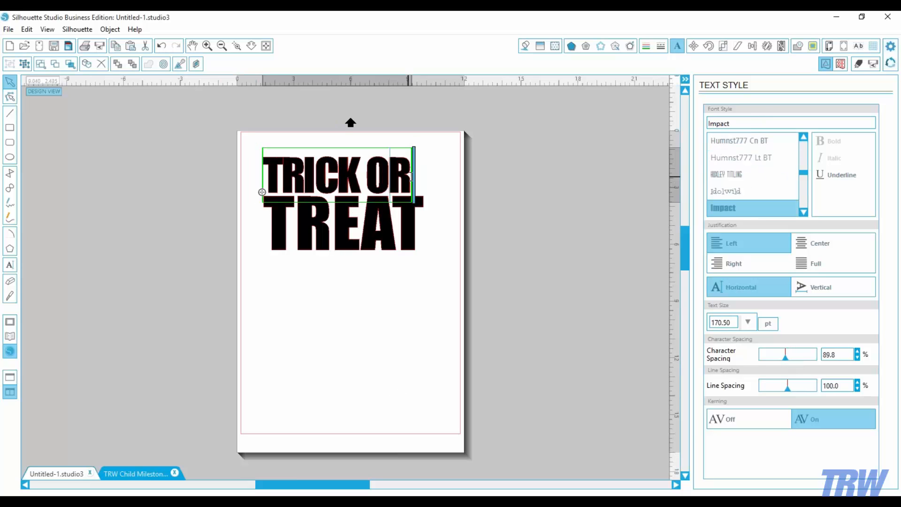
{"action": "left_click_drag", "start_coordinate": [411, 175], "coordinate": [262, 176]}
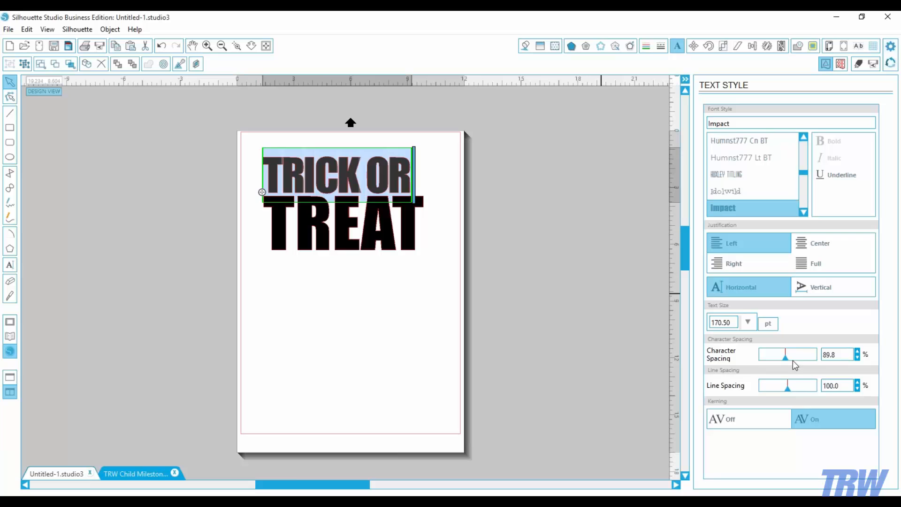
{"action": "left_click_drag", "start_coordinate": [785, 358], "coordinate": [787, 358]}
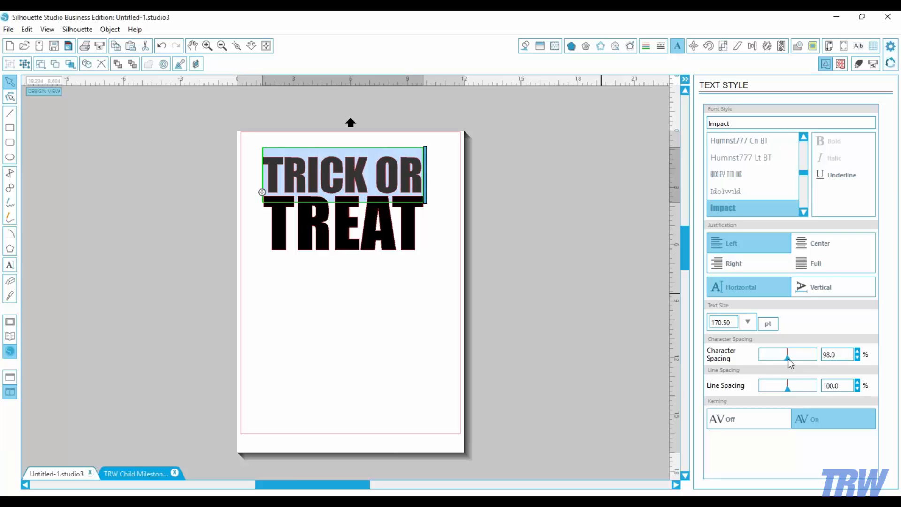
{"action": "left_click", "coordinate": [402, 372]}
- Move "TREAT" up slightly so it sits tight against "TRICK OR"
{"action": "left_click", "coordinate": [375, 247]}
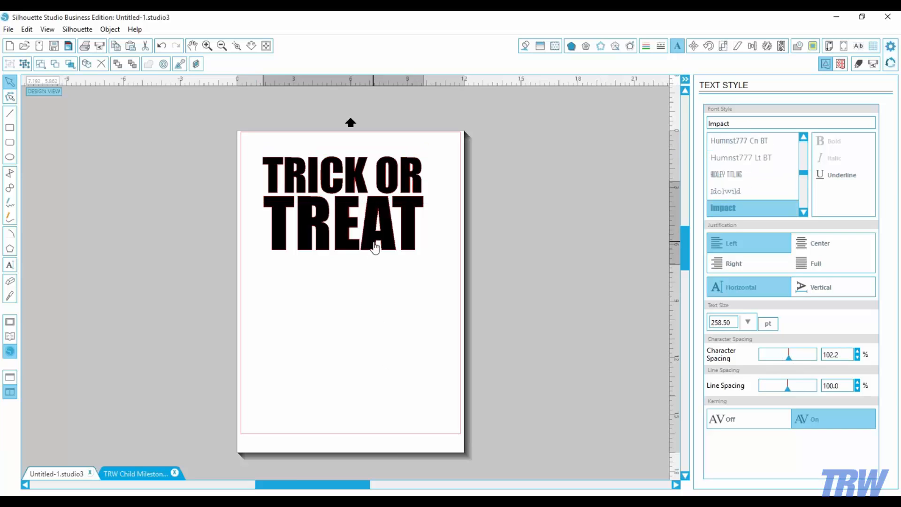
{"action": "left_click_drag", "start_coordinate": [375, 247], "coordinate": [374, 244]}
{"action": "left_click", "coordinate": [311, 425]}
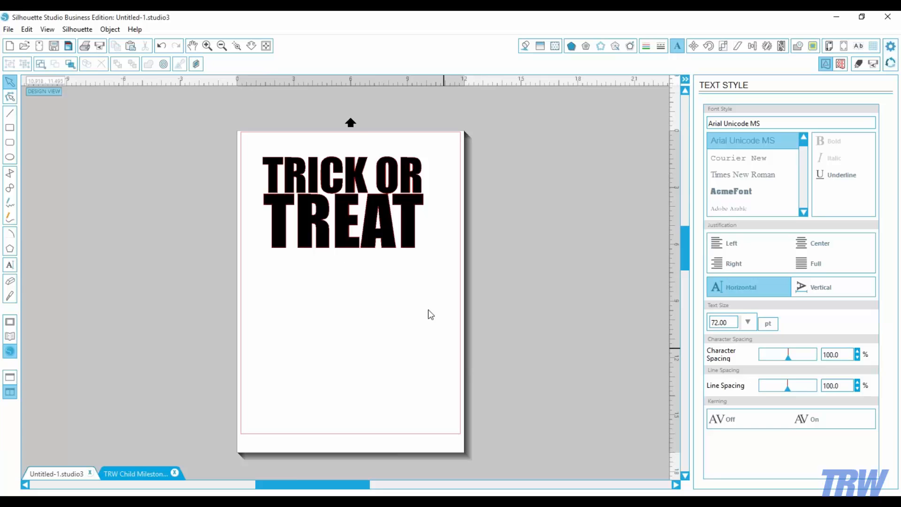
- Try centering the two text lines on each other with Align Center, and undo the alignment
{"action": "key", "text": "ctrl+a"}
{"action": "left_click", "coordinate": [752, 46]}
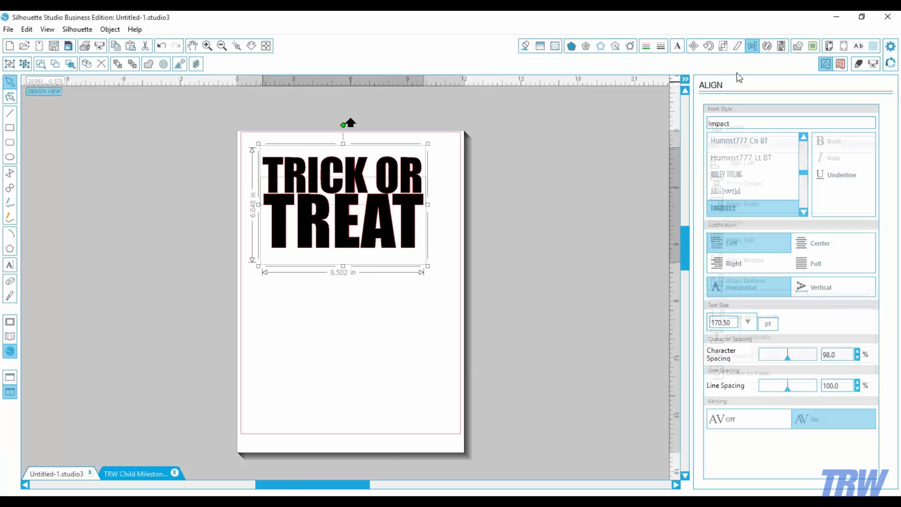
{"action": "left_click", "coordinate": [733, 127]}
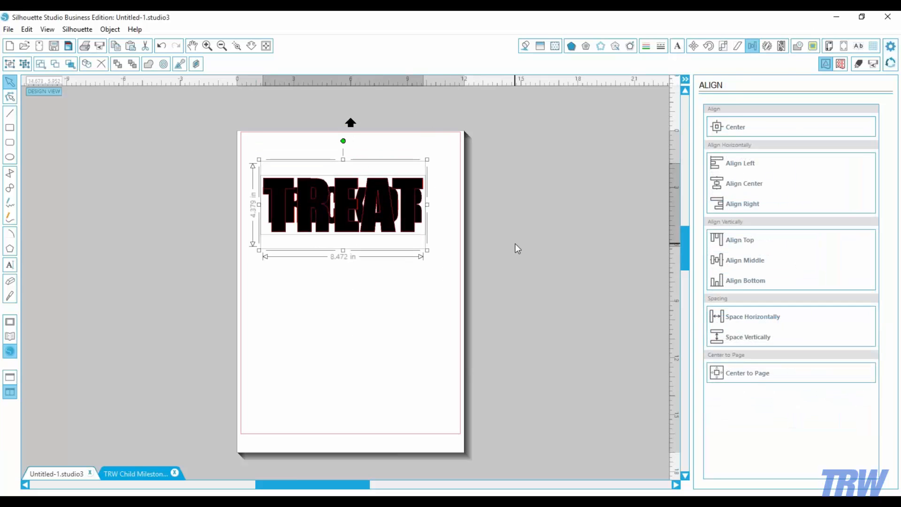
{"action": "key", "text": "ctrl+z"}
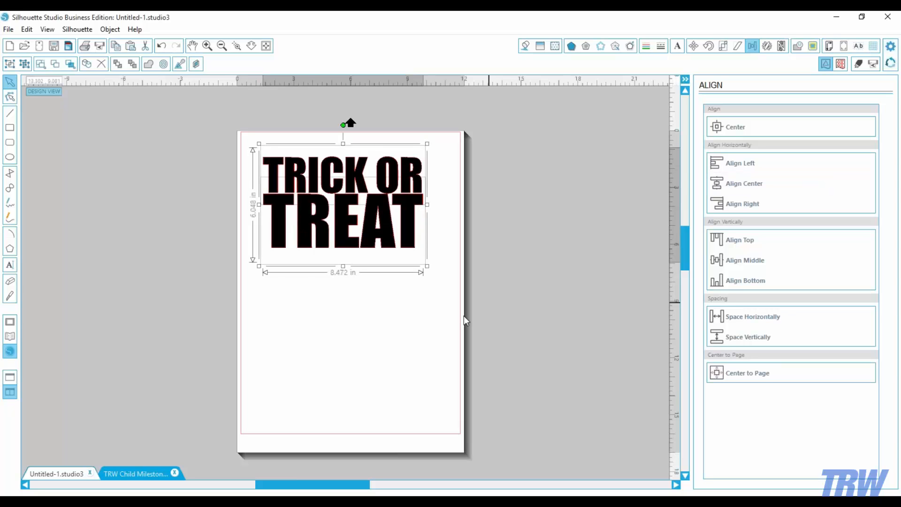
{"action": "left_click", "coordinate": [432, 334]}
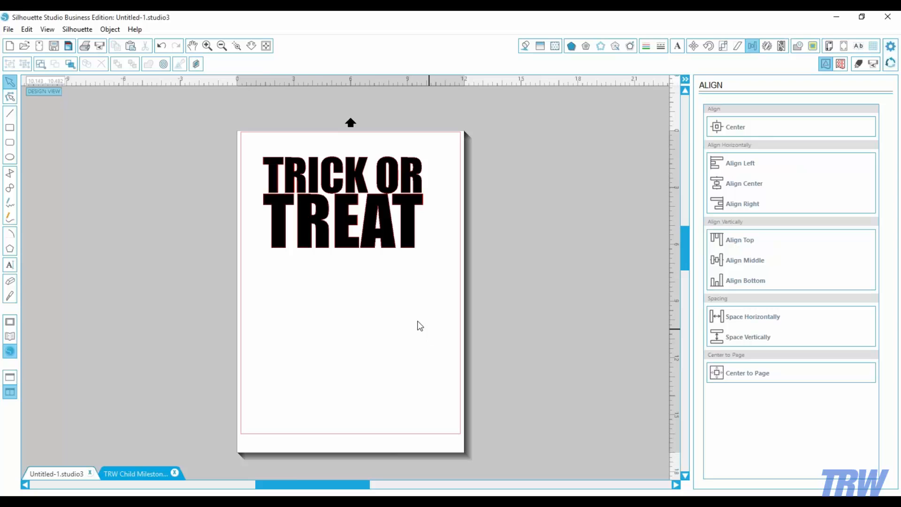
- Set the character spacing of the "TREAT" text to 98.0%
{"action": "double_click", "coordinate": [320, 247]}
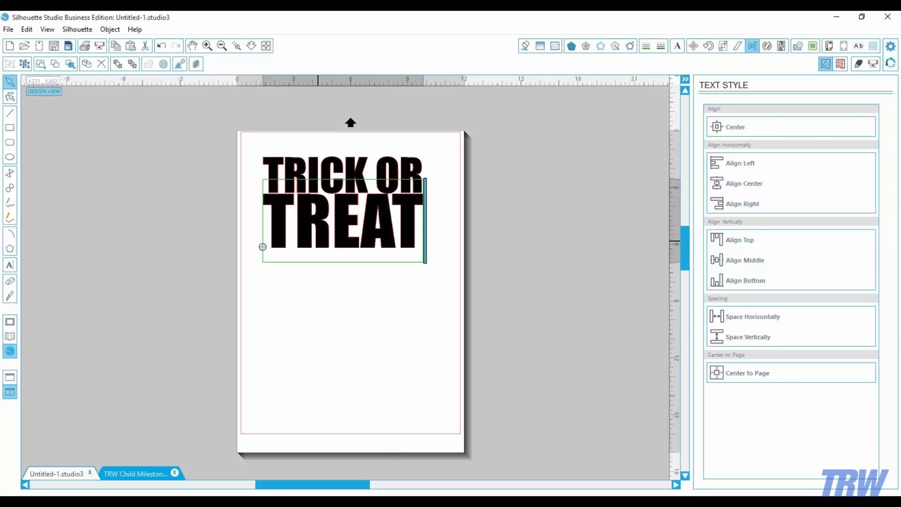
{"action": "left_click_drag", "start_coordinate": [360, 211], "coordinate": [263, 209]}
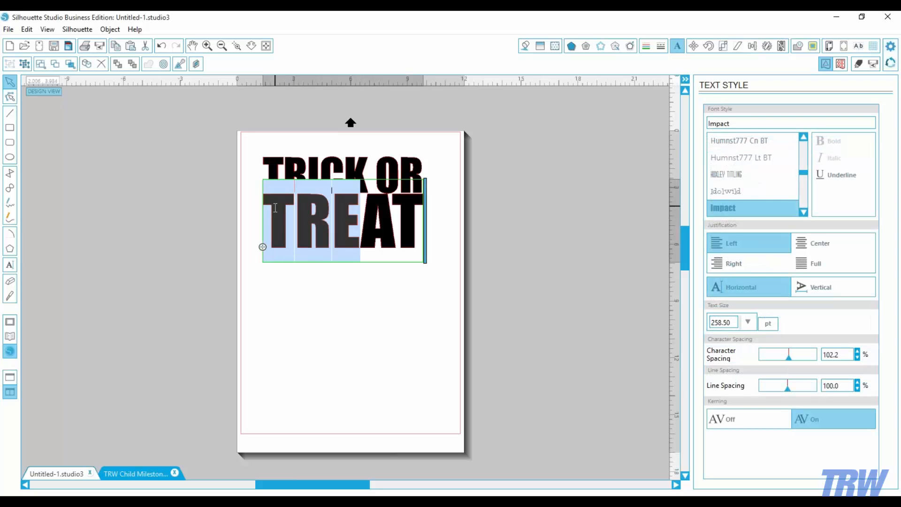
{"action": "left_click_drag", "start_coordinate": [789, 358], "coordinate": [786, 359]}
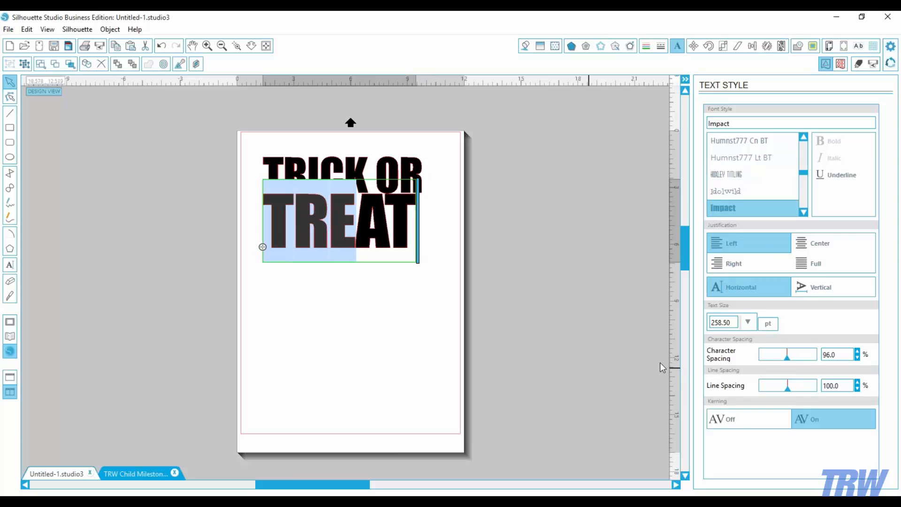
{"action": "left_click", "coordinate": [787, 359]}
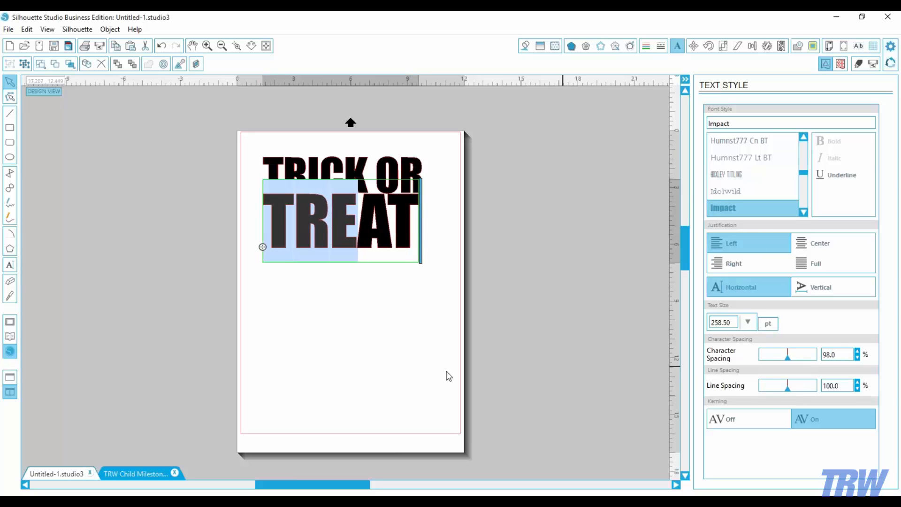
{"action": "left_click", "coordinate": [423, 365]}
- Reposition "TREAT" directly beneath "TRICK OR" so that the right edges of both lines match
{"action": "left_click", "coordinate": [359, 254]}
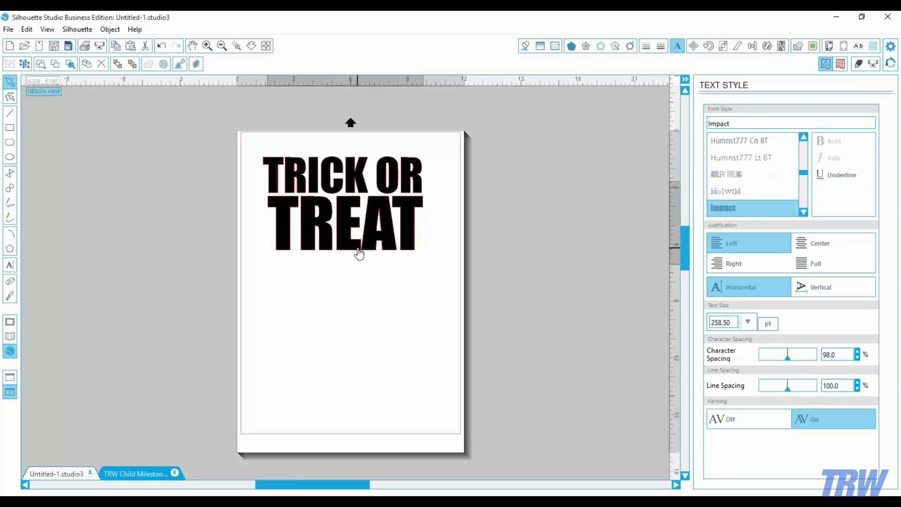
{"action": "left_click_drag", "start_coordinate": [358, 249], "coordinate": [358, 248]}
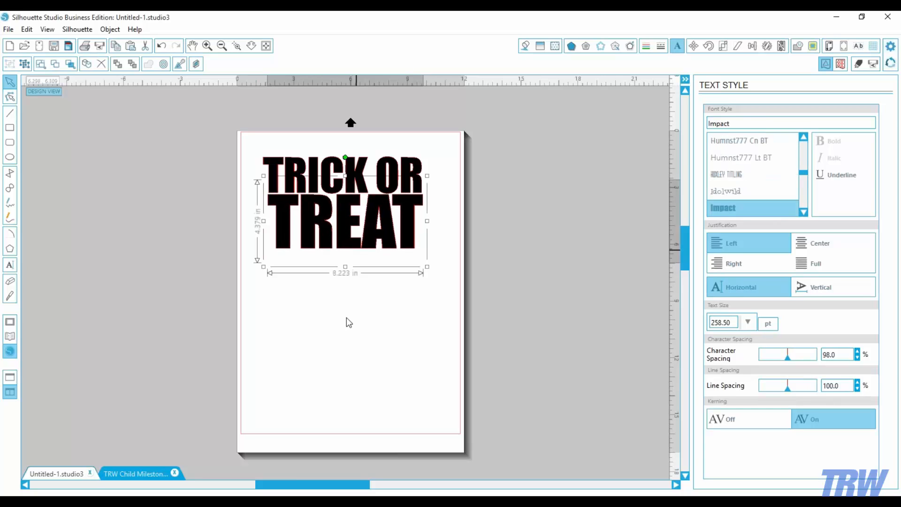
{"action": "left_click", "coordinate": [347, 317]}
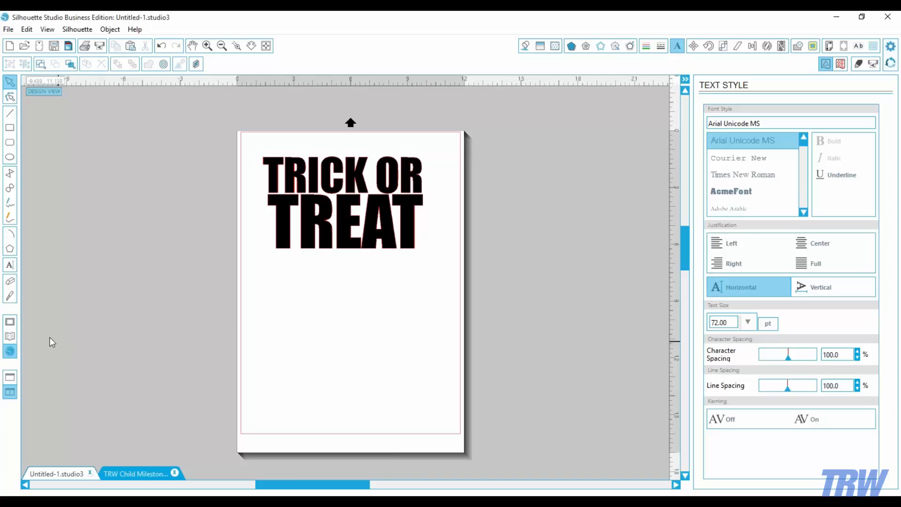
- Open the Cute-ghosts image from the Silhouette Images folder
{"action": "left_click", "coordinate": [9, 29]}
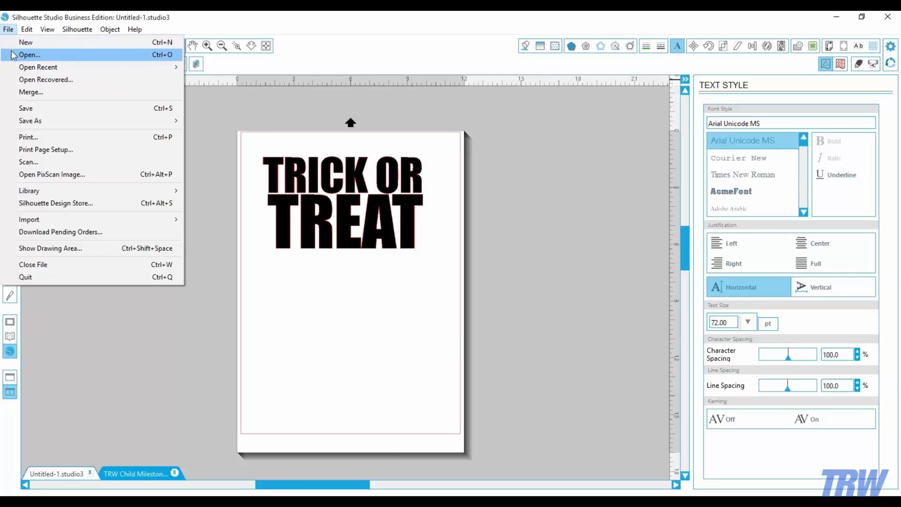
{"action": "left_click", "coordinate": [27, 54]}
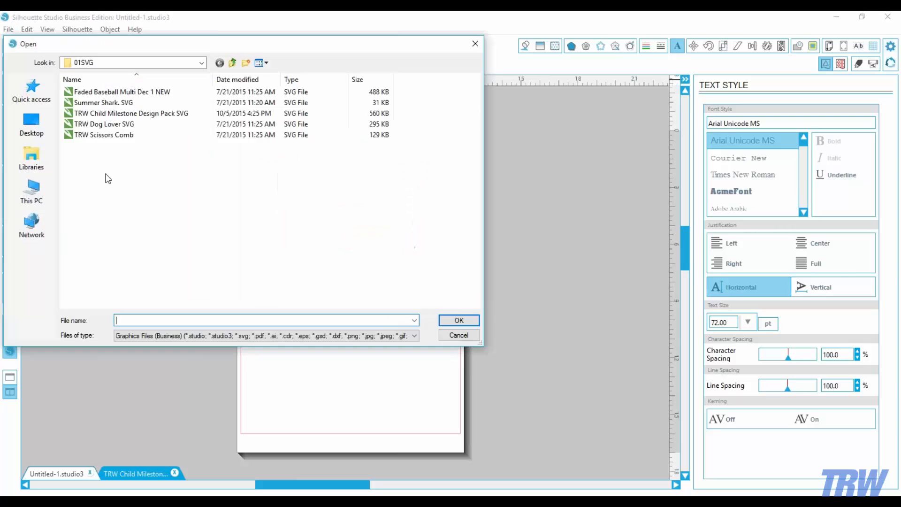
{"action": "left_click", "coordinate": [232, 63]}
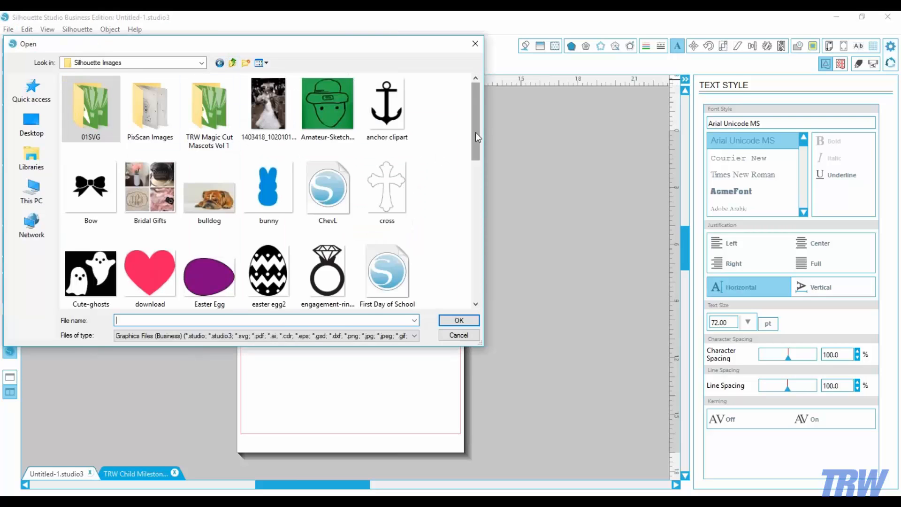
{"action": "scroll", "coordinate": [477, 137], "scroll_direction": "down", "scroll_amount": 1}
{"action": "double_click", "coordinate": [94, 246]}
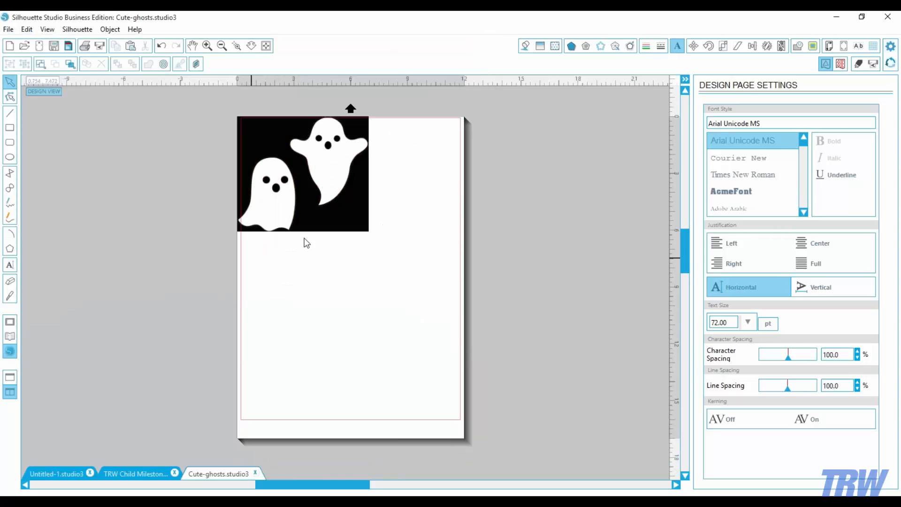
{"action": "left_click", "coordinate": [146, 472]}
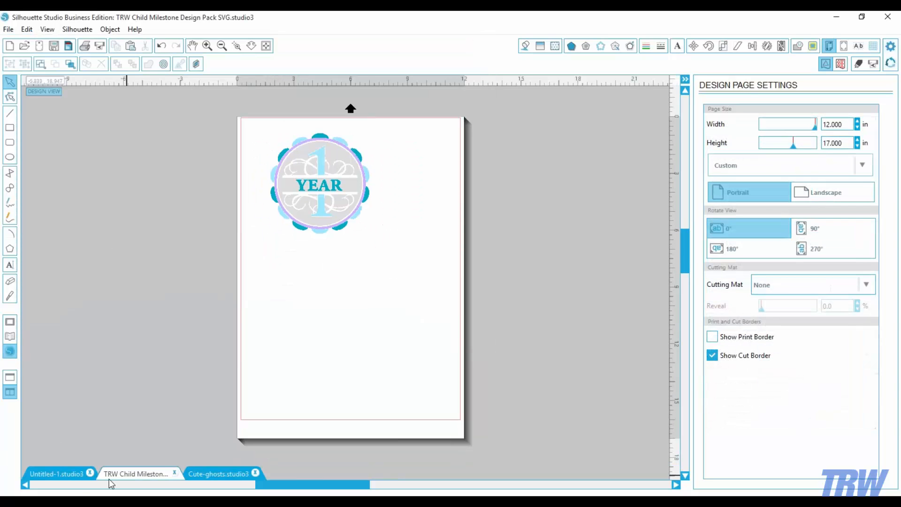
{"action": "left_click", "coordinate": [70, 473]}
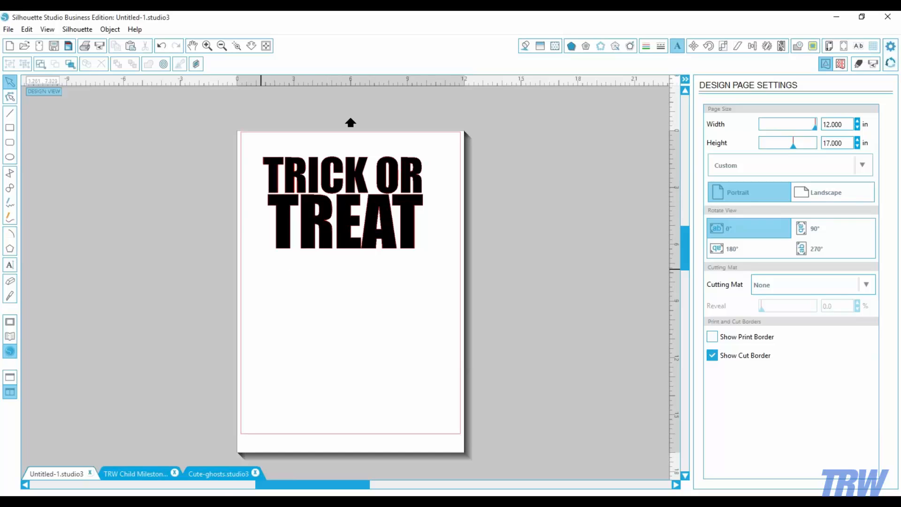
{"action": "left_click", "coordinate": [223, 473]}
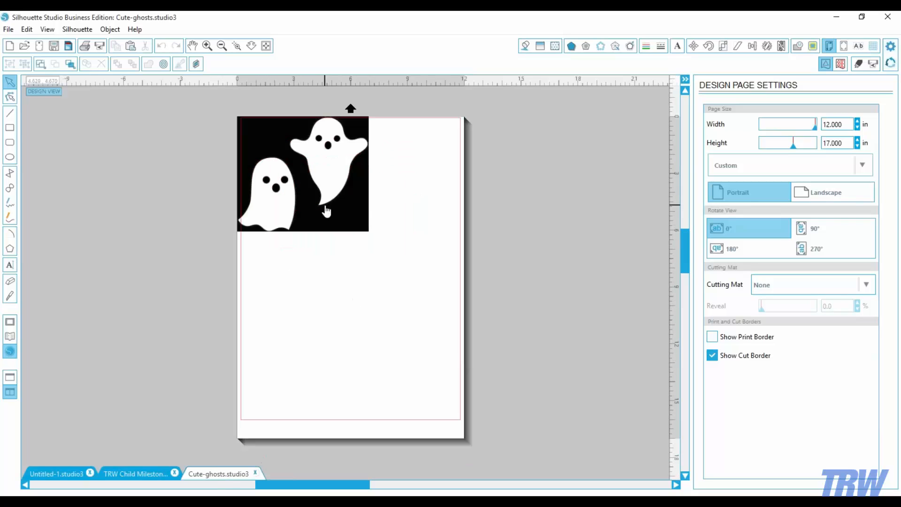
- Move the ghosts image away from the page corner to leave white space around it
{"action": "left_click_drag", "start_coordinate": [326, 211], "coordinate": [361, 250]}
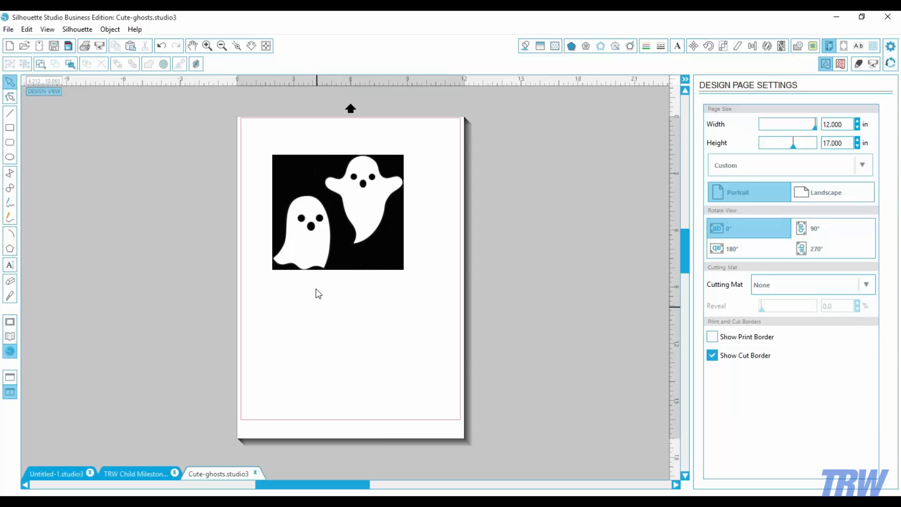
{"action": "left_click", "coordinate": [321, 265]}
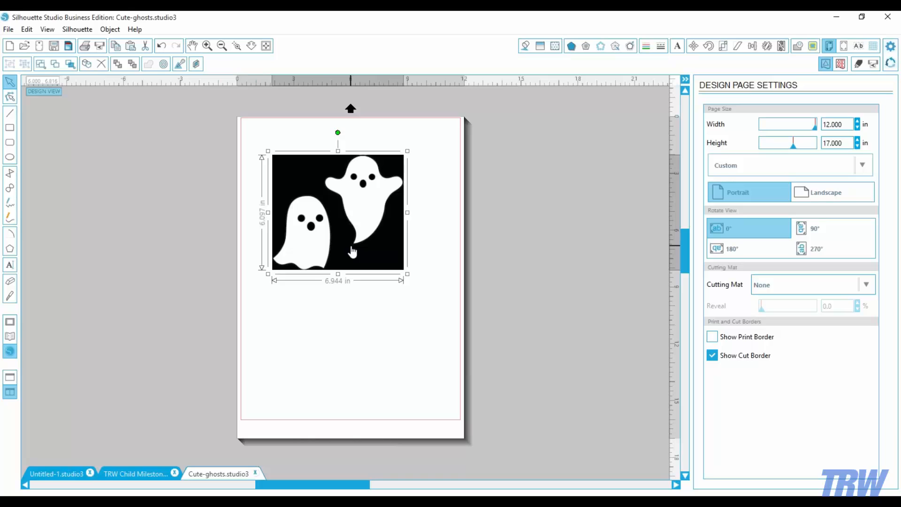
{"action": "left_click", "coordinate": [333, 331]}
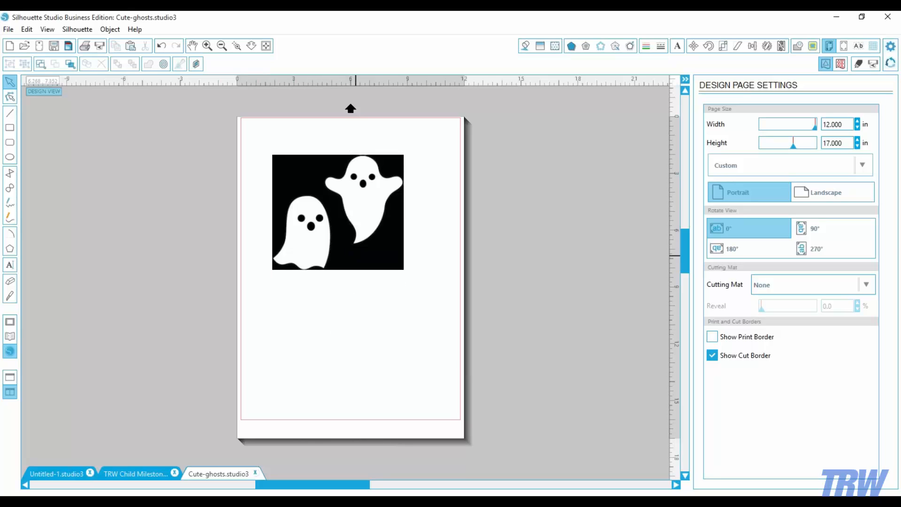
- Define a trace area about 7.9 by 6.8 in around the whole ghosts image
{"action": "left_click", "coordinate": [813, 49]}
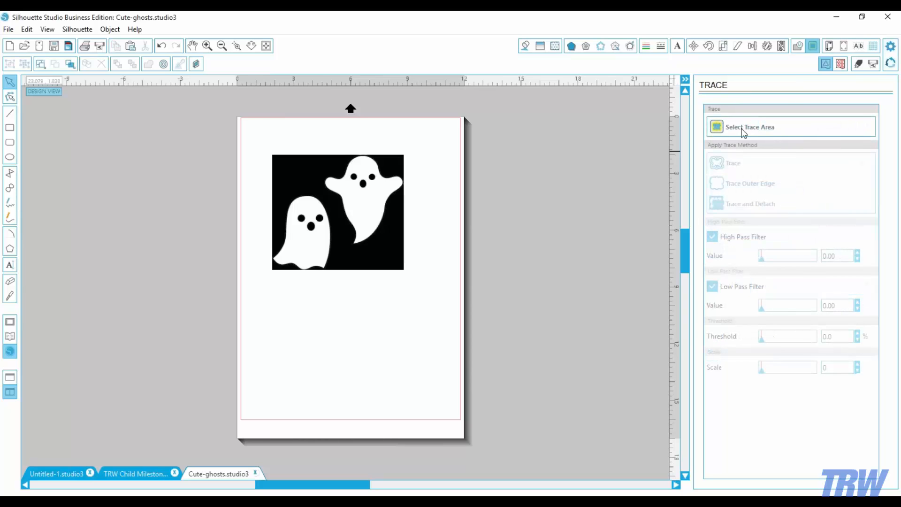
{"action": "left_click", "coordinate": [743, 128]}
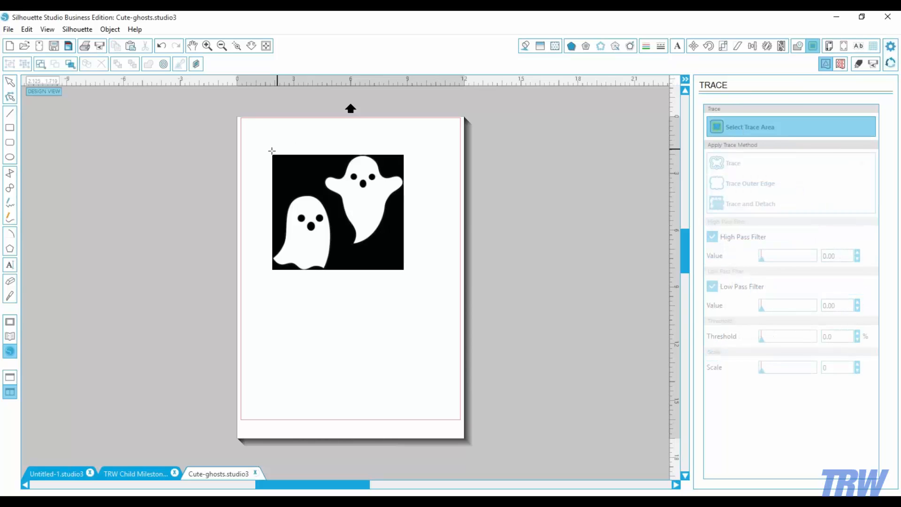
{"action": "mouse_move", "coordinate": [266, 152]}
{"action": "left_mouse_down"}
{"action": "mouse_move", "coordinate": [283, 263]}
{"action": "mouse_move", "coordinate": [416, 278]}
{"action": "left_mouse_up"}
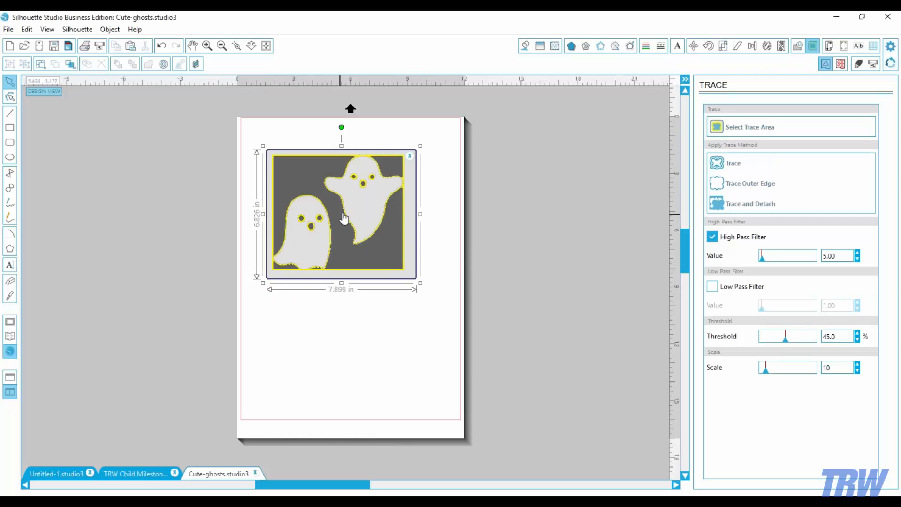
- Turn off the High Pass Filter, set the threshold to 78.9% and the scale to 4, and trace the ghosts image
{"action": "left_click", "coordinate": [711, 236]}
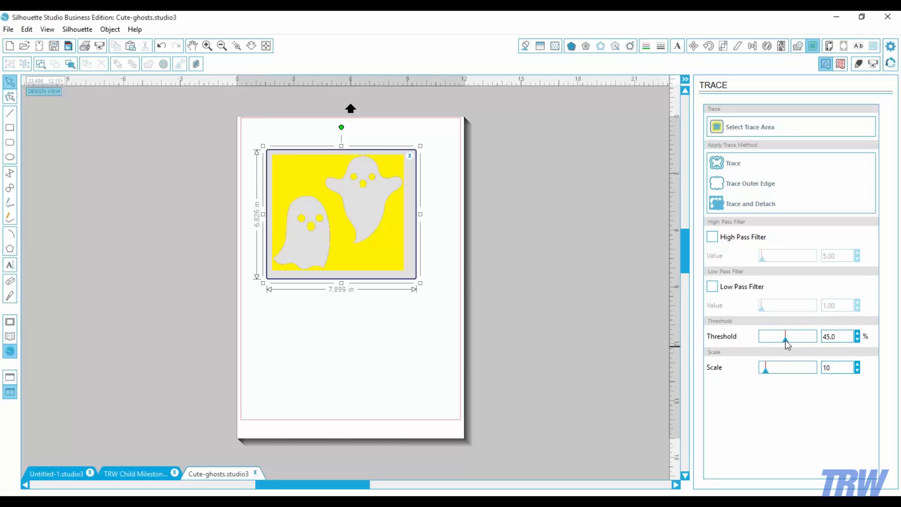
{"action": "left_click_drag", "start_coordinate": [784, 340], "coordinate": [815, 334]}
{"action": "left_click_drag", "start_coordinate": [764, 371], "coordinate": [759, 377]}
{"action": "left_click", "coordinate": [758, 167]}
- Move the original ghosts image off its trace and delete it, and select the traced outlines
{"action": "mouse_move", "coordinate": [371, 266]}
{"action": "left_mouse_down"}
{"action": "mouse_move", "coordinate": [410, 296]}
{"action": "mouse_move", "coordinate": [592, 249]}
{"action": "left_mouse_up"}
{"action": "left_click", "coordinate": [586, 238]}
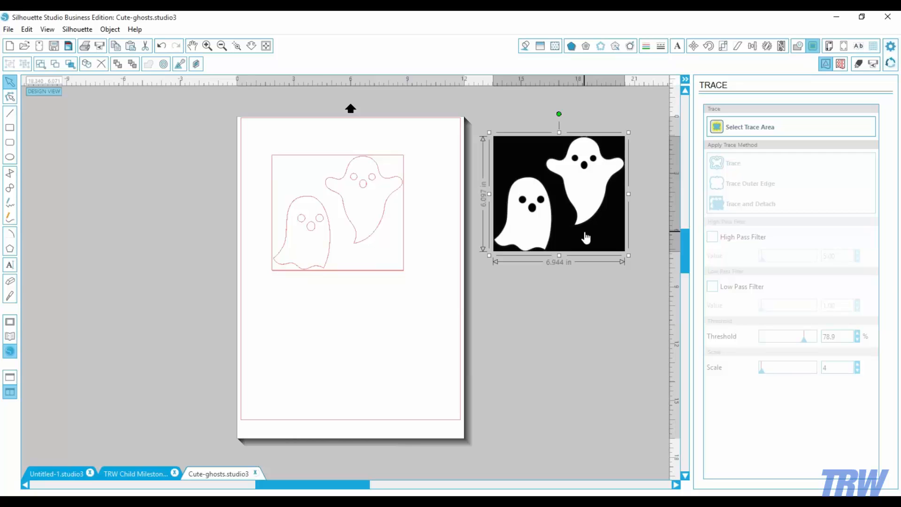
{"action": "key", "text": "Delete"}
{"action": "left_click", "coordinate": [380, 272]}
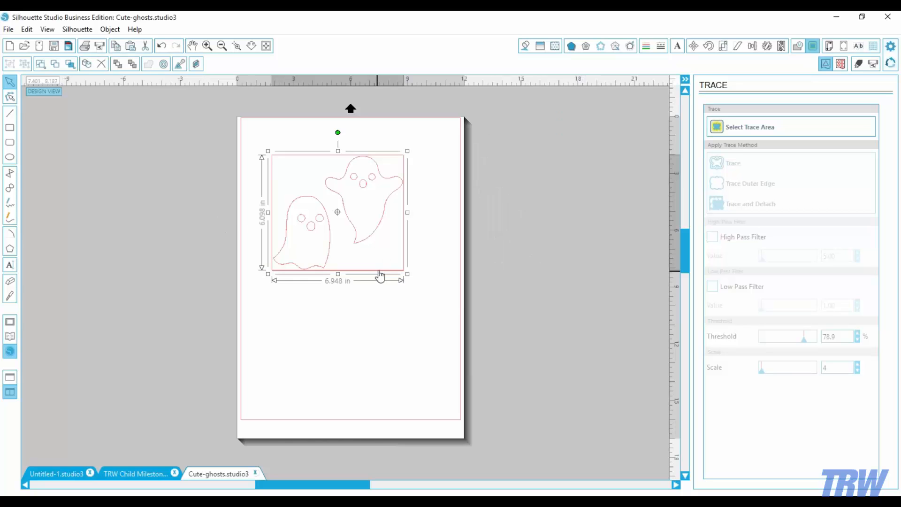
- Try filling the traced ghost outlines with gray, and undo the fill
{"action": "left_click", "coordinate": [526, 47]}
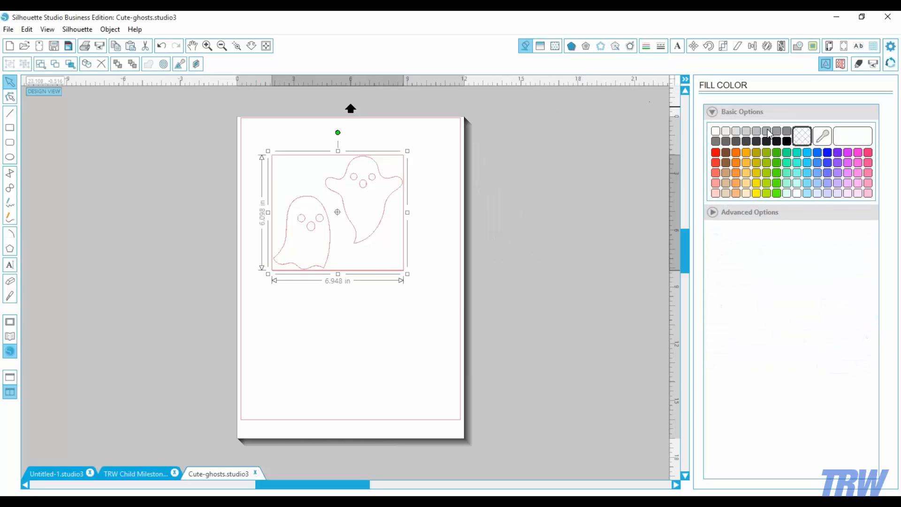
{"action": "left_click", "coordinate": [768, 132]}
{"action": "left_click", "coordinate": [345, 378]}
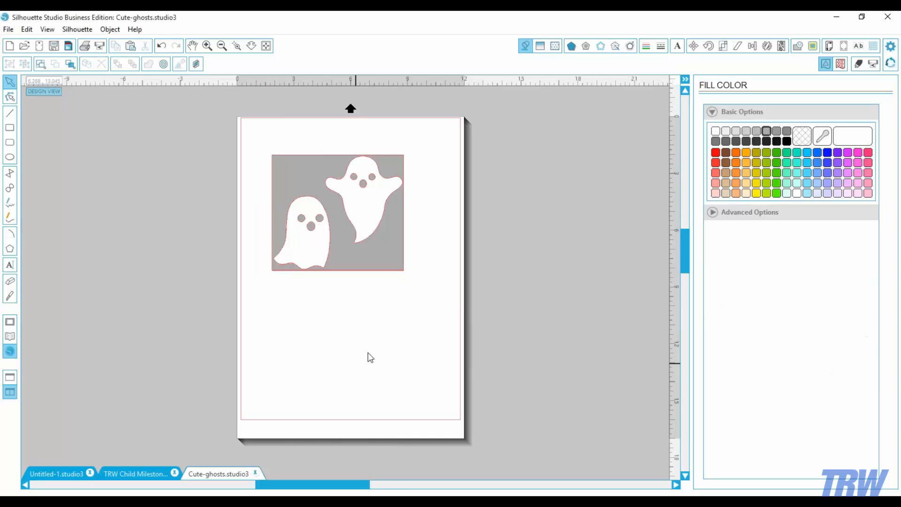
{"action": "key", "text": "ctrl+z"}
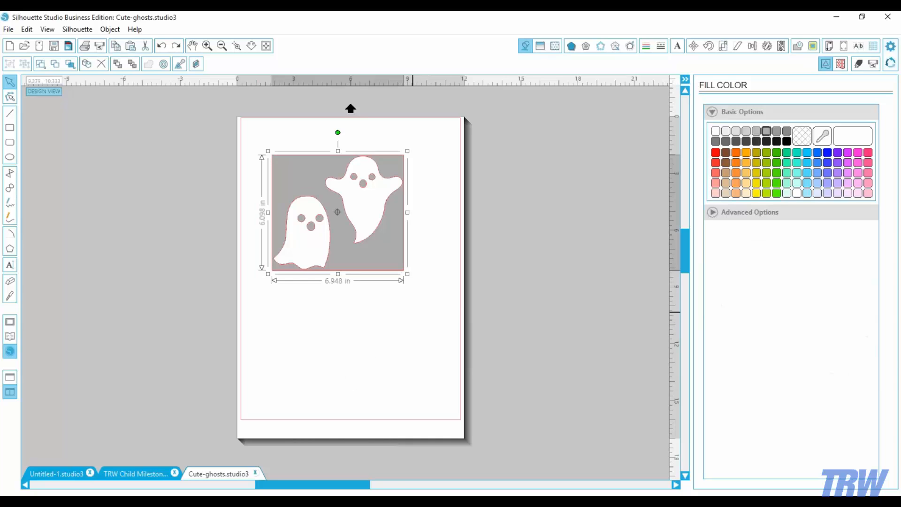
{"action": "key", "text": "ctrl+z"}
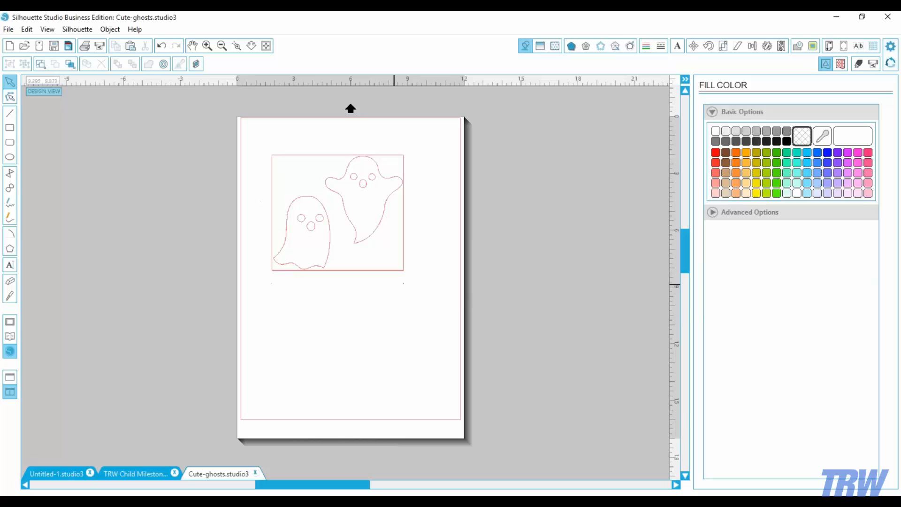
- Release the compound path of the traced outlines and delete the rectangle surrounding the ghosts
{"action": "left_click", "coordinate": [338, 207]}
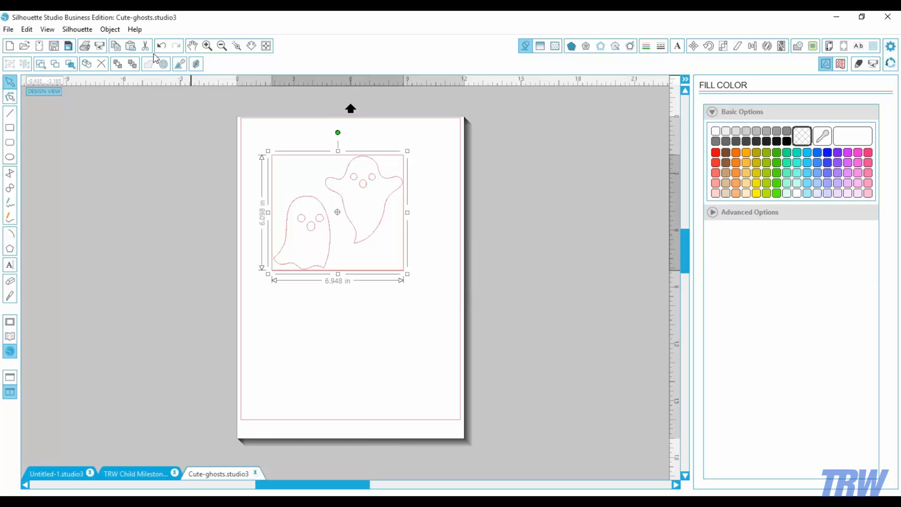
{"action": "left_click", "coordinate": [110, 29]}
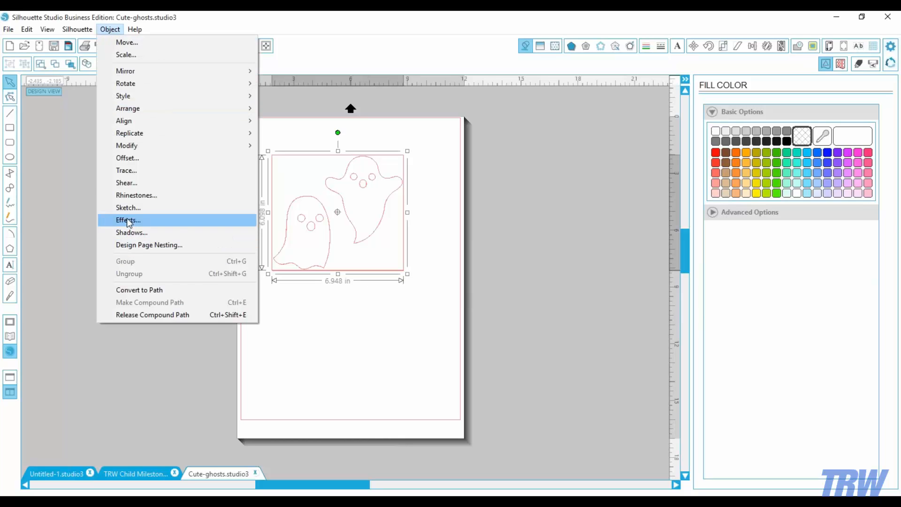
{"action": "left_click", "coordinate": [147, 314]}
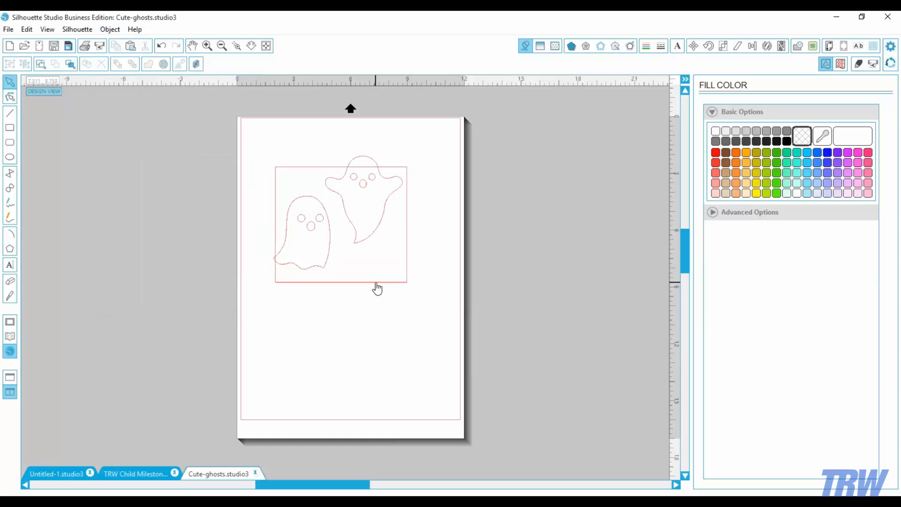
{"action": "left_click", "coordinate": [375, 284]}
{"action": "key", "text": "Delete"}
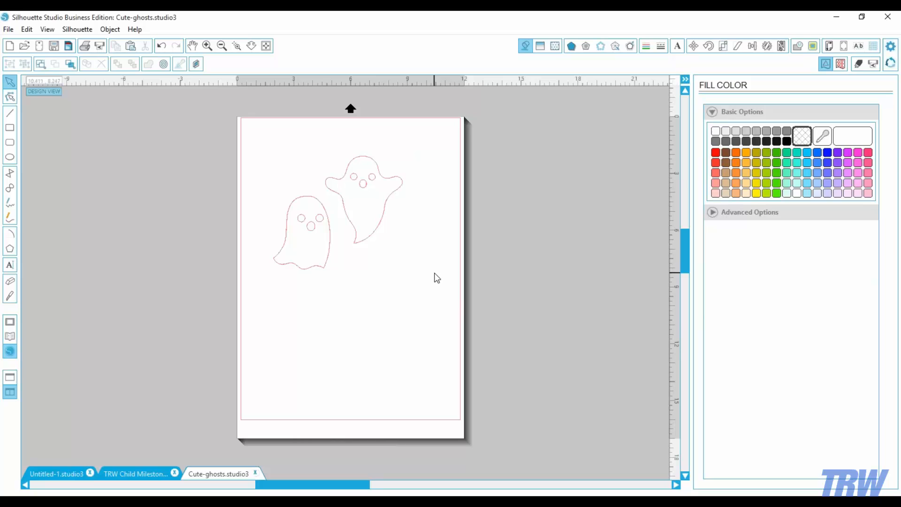
- Combine the upper ghost's outline, eyes and mouth into a compound path and fill it with black
{"action": "left_click_drag", "start_coordinate": [431, 274], "coordinate": [335, 138]}
{"action": "left_click", "coordinate": [110, 30]}
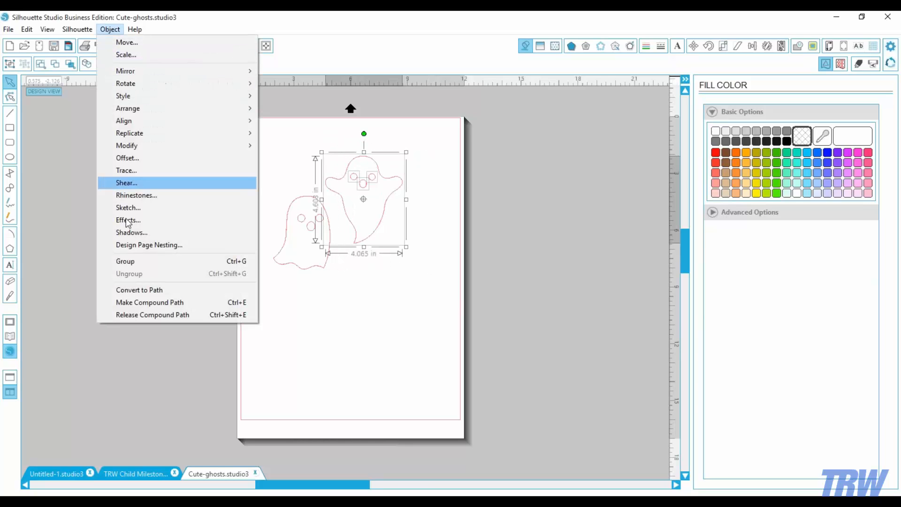
{"action": "left_click", "coordinate": [130, 302]}
{"action": "left_click", "coordinate": [389, 252]}
{"action": "left_click", "coordinate": [390, 168]}
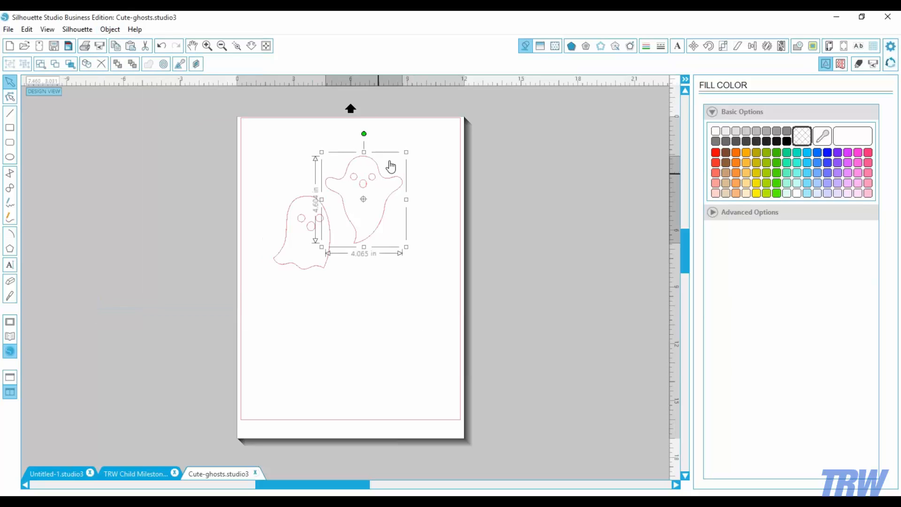
{"action": "left_click", "coordinate": [787, 141]}
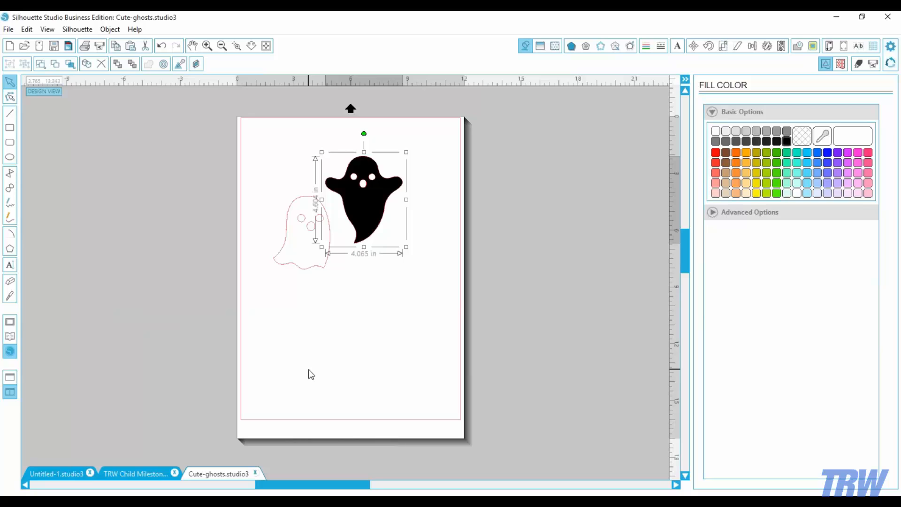
- Undo the ghost edits, the compound path release and the image deletion to restore the original ghosts image beside its full trace
{"action": "key", "text": "i"}
{"action": "key", "text": "ctrl+z"}
{"action": "key", "text": "ctrl+z"}
{"action": "key", "text": "ctrl+z"}
{"action": "key", "text": "ctrl+z"}
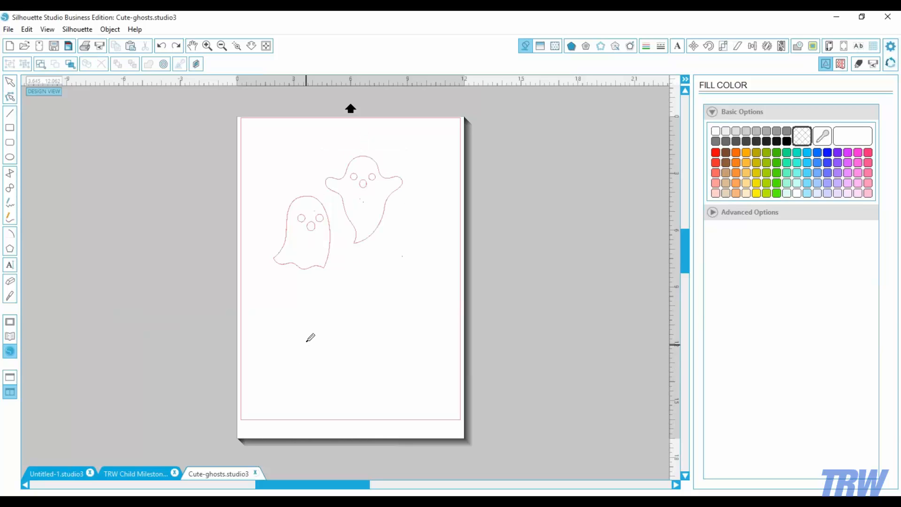
{"action": "key", "text": "ctrl+z"}
{"action": "key", "text": "ctrl+z"}
{"action": "key", "text": "ctrl+z"}
{"action": "key", "text": "ctrl+z"}
{"action": "key", "text": "ctrl+z"}
{"action": "key", "text": "ctrl+z"}
{"action": "key", "text": "ctrl+z"}
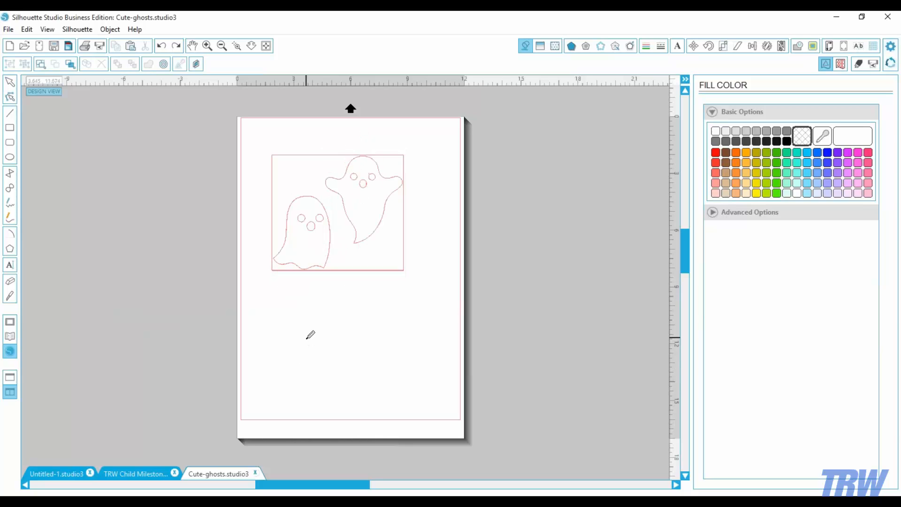
{"action": "key", "text": "ctrl+z"}
{"action": "key", "text": "ctrl+z"}
{"action": "key", "text": "ctrl+z"}
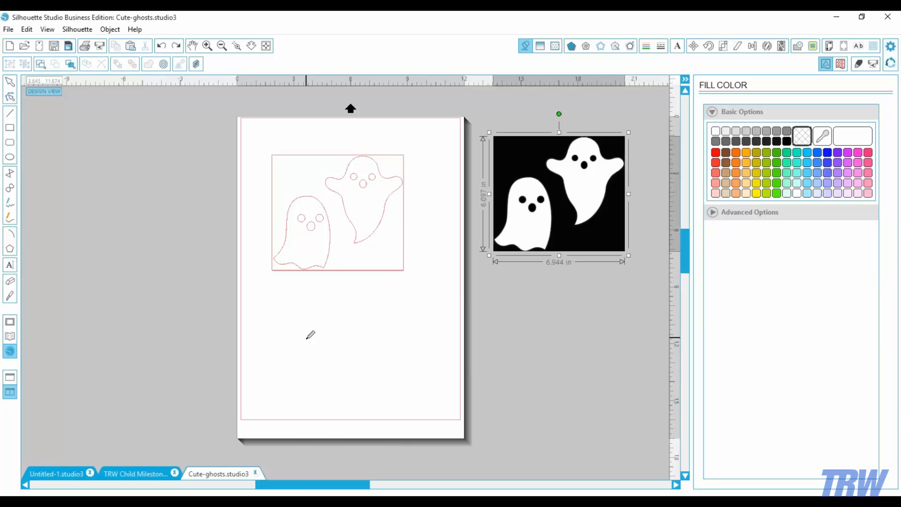
- Delete the traced outlines and move the original ghosts image back onto the upper part of the page
{"action": "key", "text": "v"}
{"action": "left_click_drag", "start_coordinate": [418, 325], "coordinate": [298, 156]}
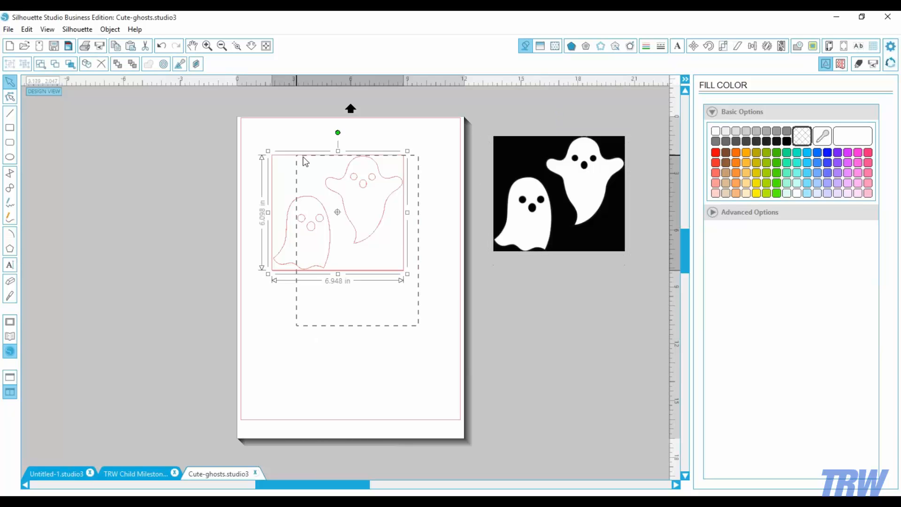
{"action": "key", "text": "Delete"}
{"action": "left_click_drag", "start_coordinate": [584, 206], "coordinate": [359, 238]}
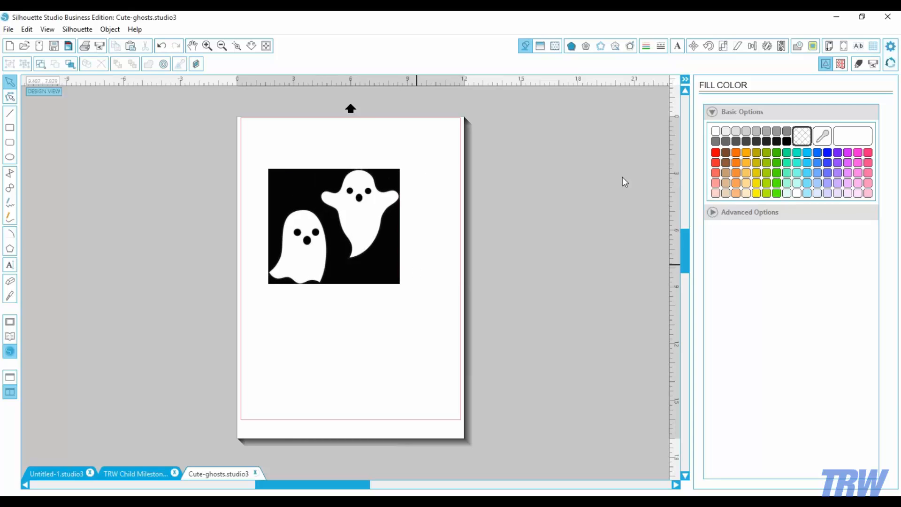
- Trace the two-ghost picture with the high pass filter off, a threshold of 80% and a scale of 4
{"action": "left_click", "coordinate": [812, 47]}
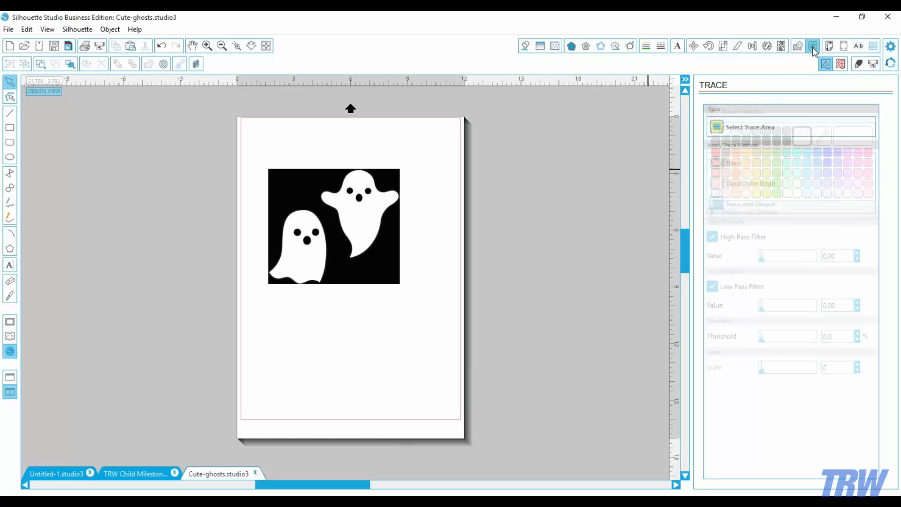
{"action": "left_click", "coordinate": [739, 128]}
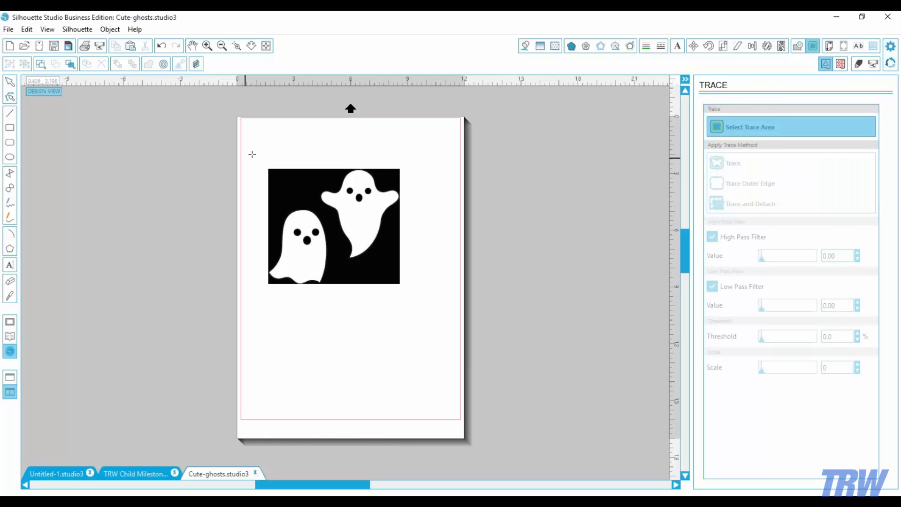
{"action": "mouse_move", "coordinate": [259, 161]}
{"action": "left_mouse_down"}
{"action": "mouse_move", "coordinate": [369, 289]}
{"action": "mouse_move", "coordinate": [418, 295]}
{"action": "left_mouse_up"}
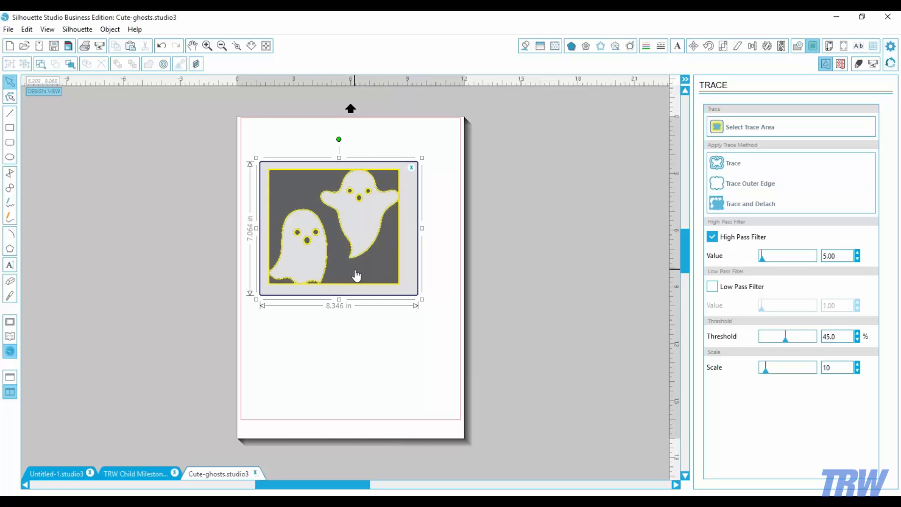
{"action": "left_click", "coordinate": [712, 236]}
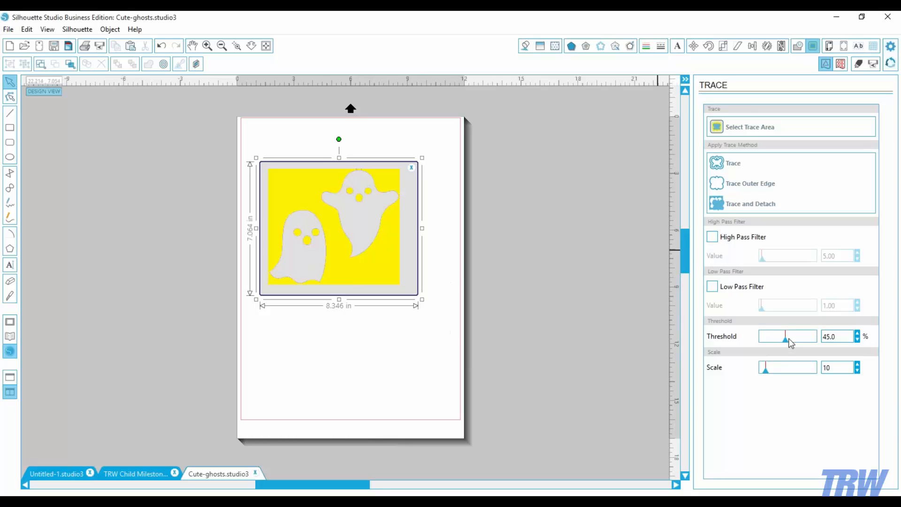
{"action": "left_click_drag", "start_coordinate": [784, 341], "coordinate": [816, 335]}
{"action": "left_click_drag", "start_coordinate": [765, 369], "coordinate": [756, 374]}
{"action": "left_click", "coordinate": [725, 163]}
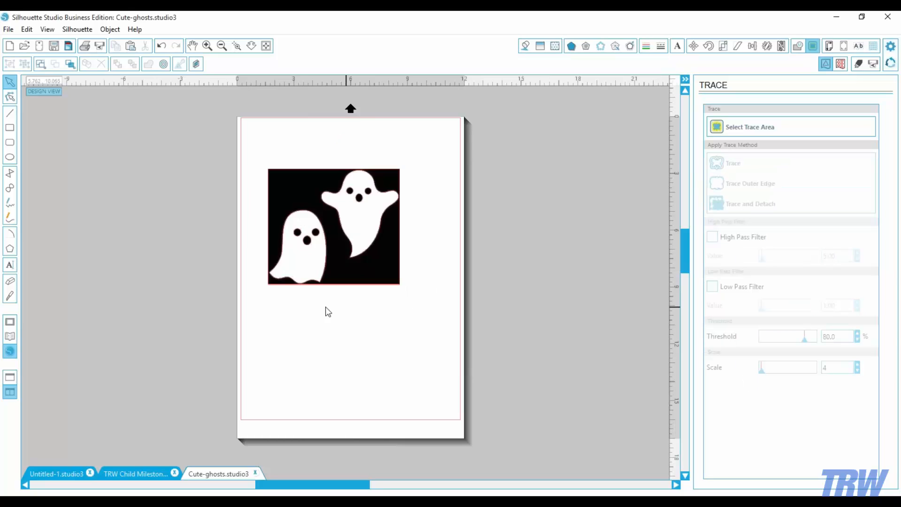
- Move the original ghost picture off the page and release the compound path of the traced outlines
{"action": "left_click_drag", "start_coordinate": [357, 278], "coordinate": [616, 291]}
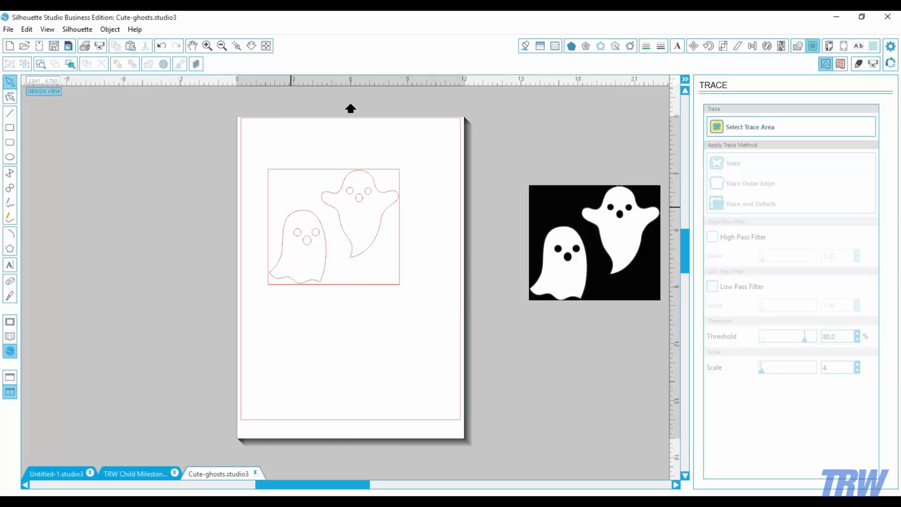
{"action": "left_click_drag", "start_coordinate": [421, 339], "coordinate": [226, 164]}
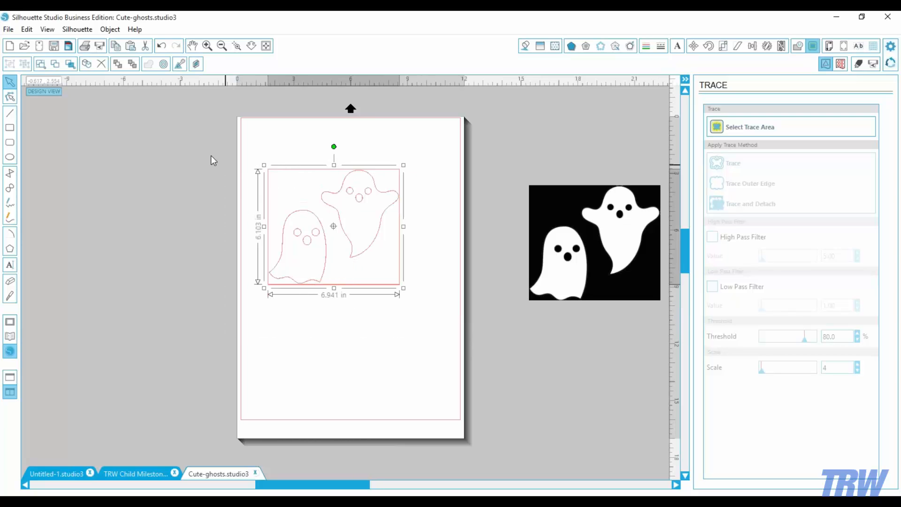
{"action": "left_click", "coordinate": [110, 29]}
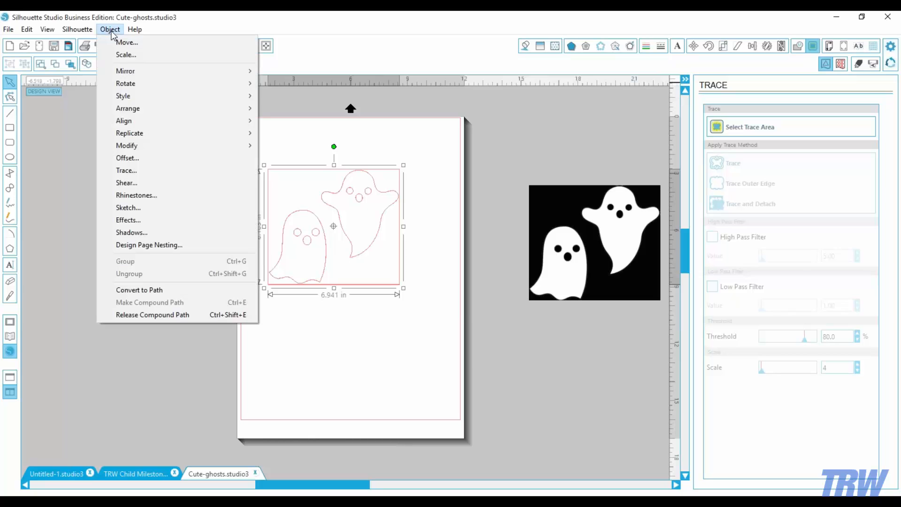
{"action": "left_click", "coordinate": [148, 314]}
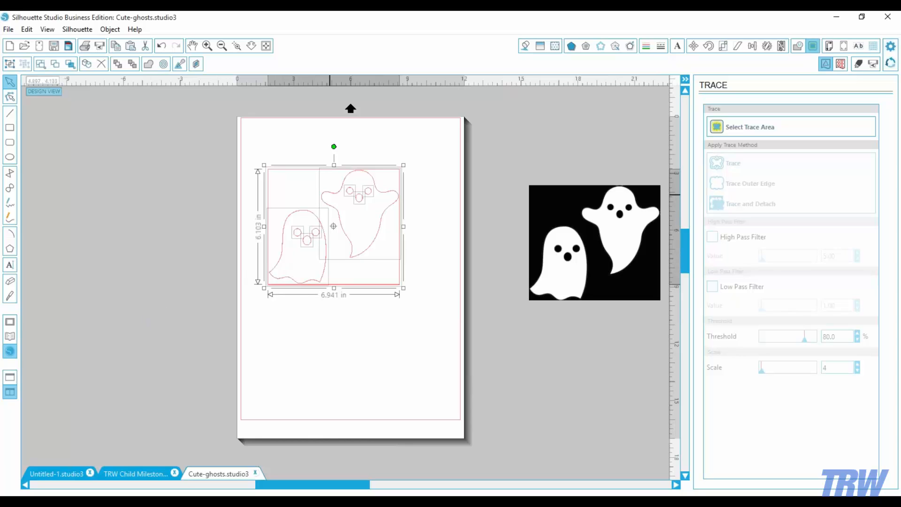
- Delete the rectangular border around the traced ghosts
{"action": "left_click", "coordinate": [316, 376]}
{"action": "left_click", "coordinate": [390, 285]}
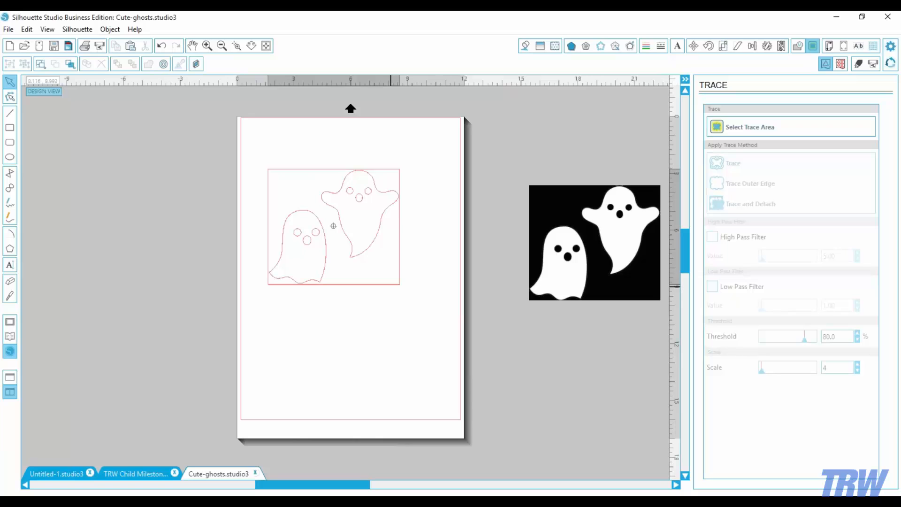
{"action": "key", "text": "Delete"}
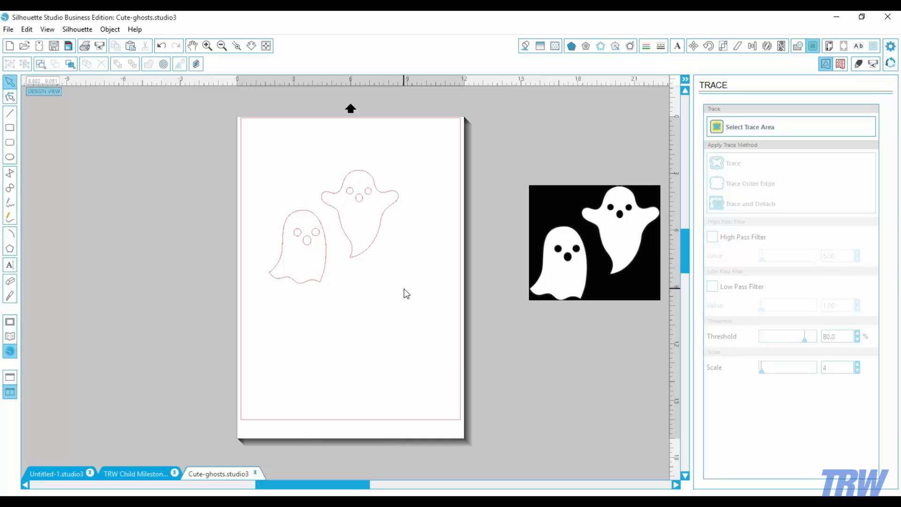
- Make the raised-arm ghost's body, eyes and mouth outlines into one compound path
{"action": "left_click_drag", "start_coordinate": [404, 281], "coordinate": [340, 158]}
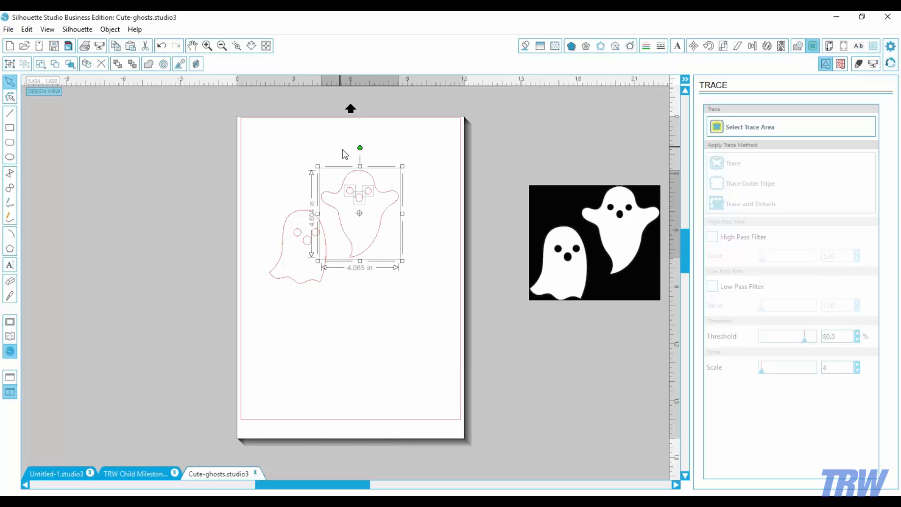
{"action": "left_click", "coordinate": [110, 29]}
{"action": "left_click", "coordinate": [151, 302]}
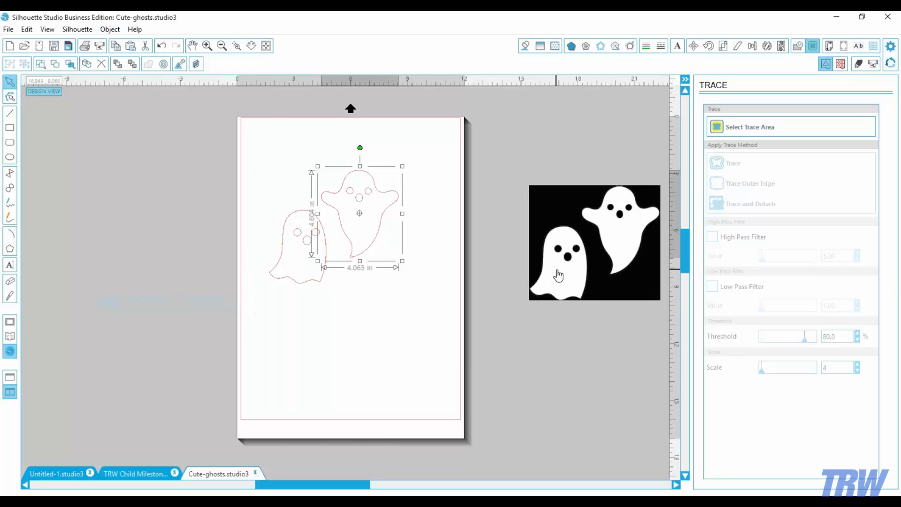
{"action": "left_click", "coordinate": [796, 44]}
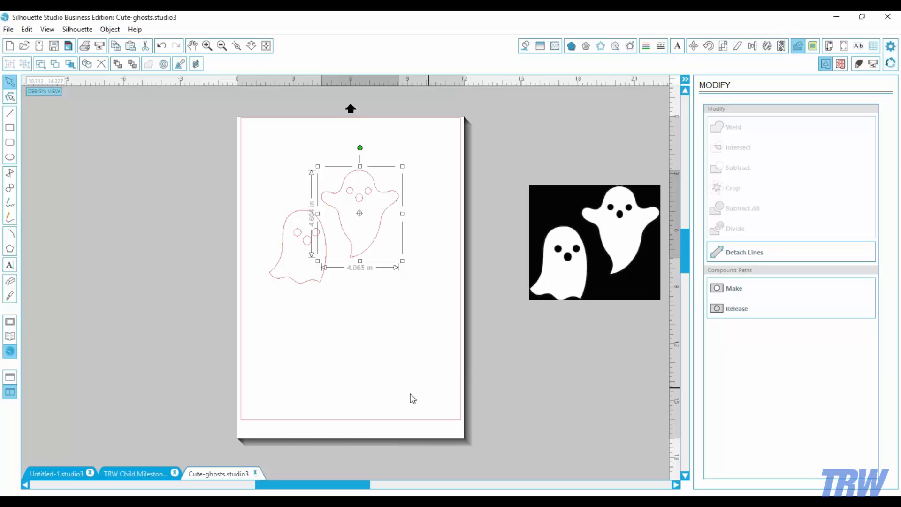
{"action": "left_click", "coordinate": [331, 363]}
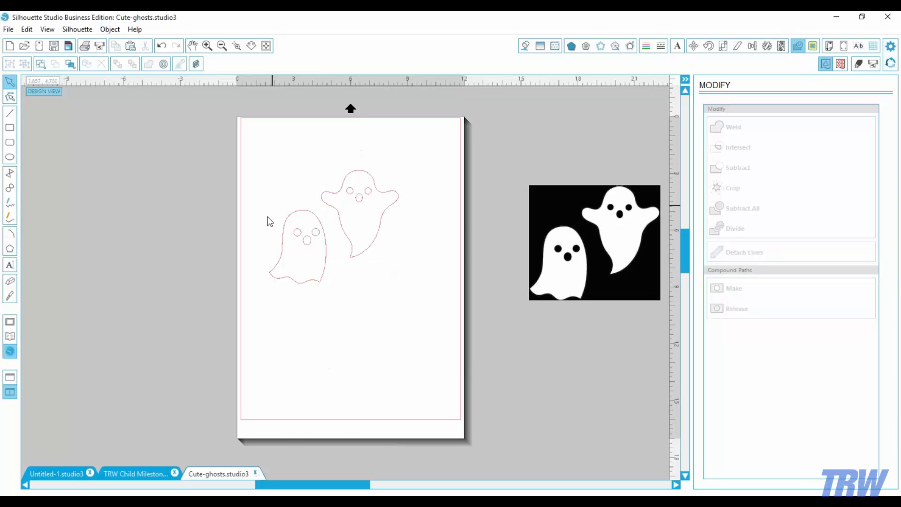
- Make the smaller, armless ghost's body, eyes and mouth outlines into one compound path
{"action": "left_click_drag", "start_coordinate": [349, 321], "coordinate": [248, 260]}
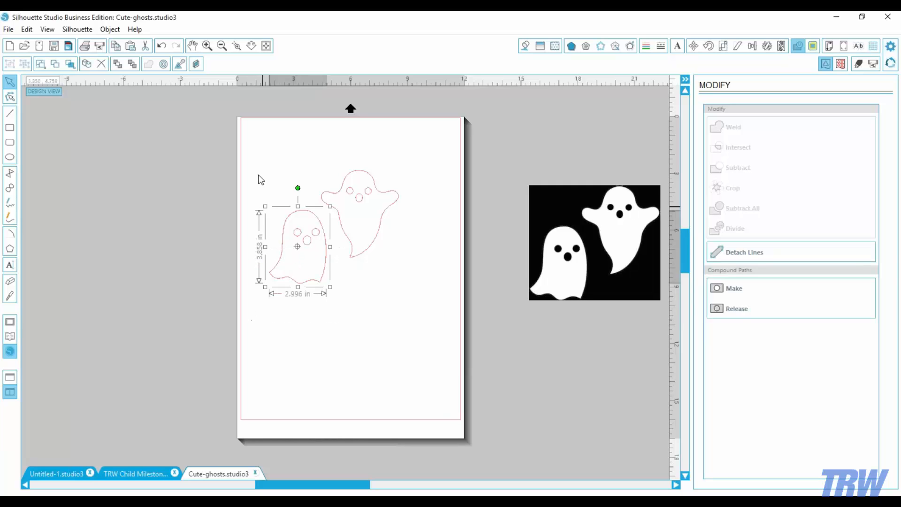
{"action": "left_click_drag", "start_coordinate": [256, 202], "coordinate": [317, 313]}
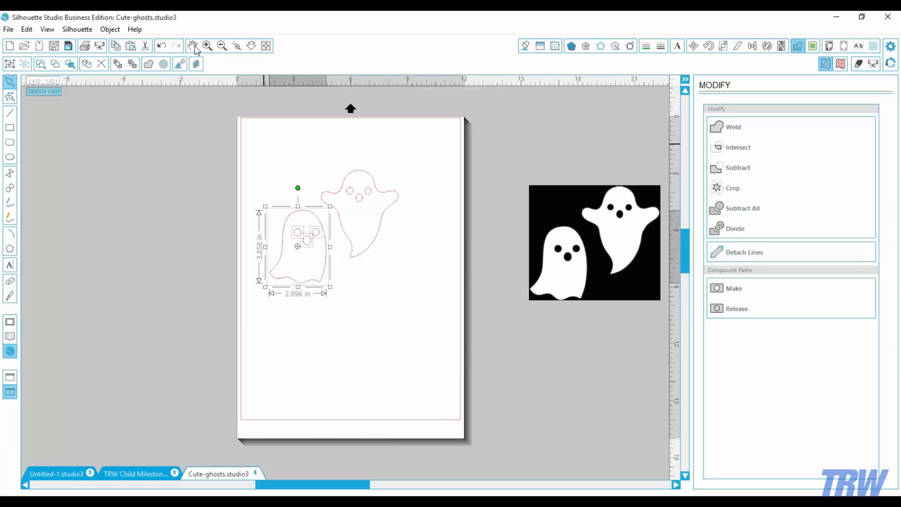
{"action": "left_click", "coordinate": [110, 29]}
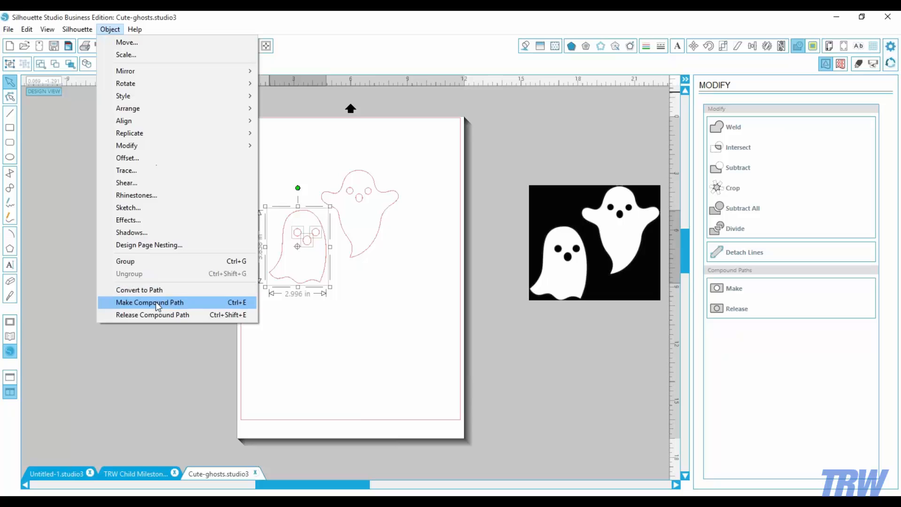
{"action": "left_click", "coordinate": [150, 302]}
{"action": "left_click", "coordinate": [296, 323]}
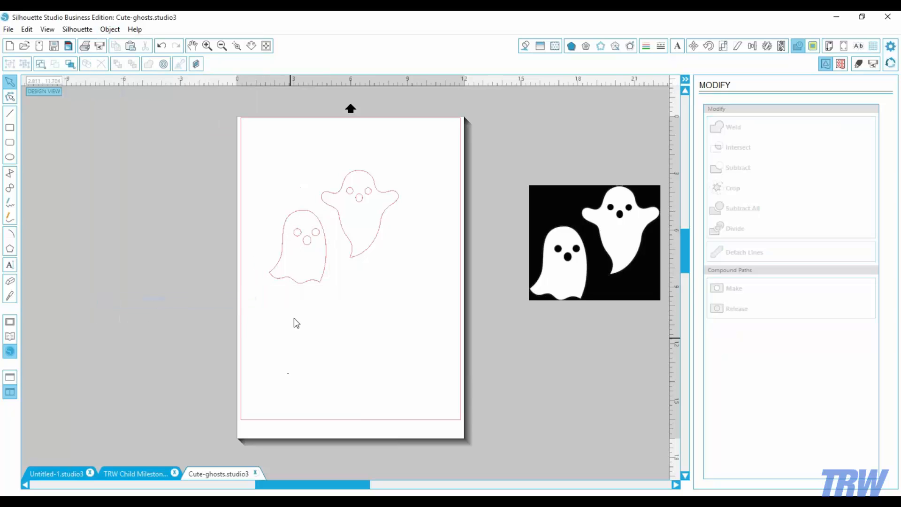
- Copy the smaller ghost into the Untitled-1.studio3 design below the TRICK OR TREAT text and fill it with orange
{"action": "left_click", "coordinate": [308, 282]}
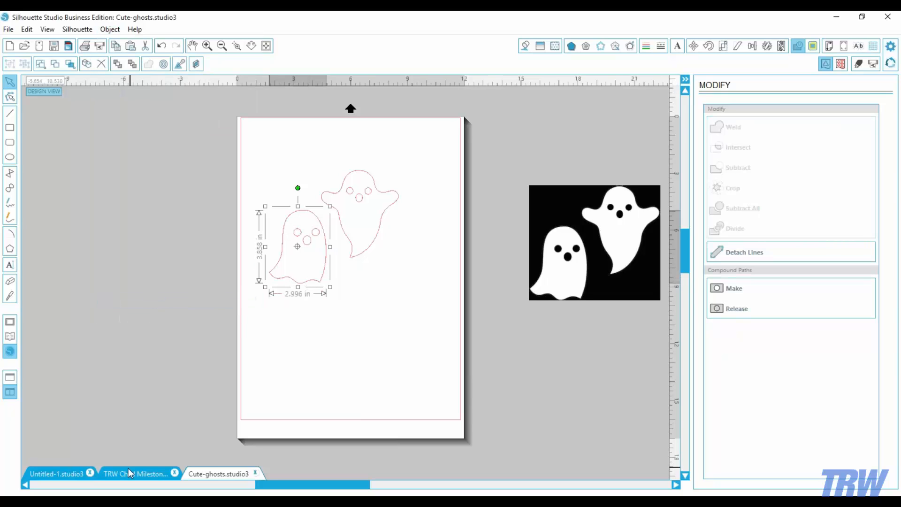
{"action": "left_click", "coordinate": [70, 475]}
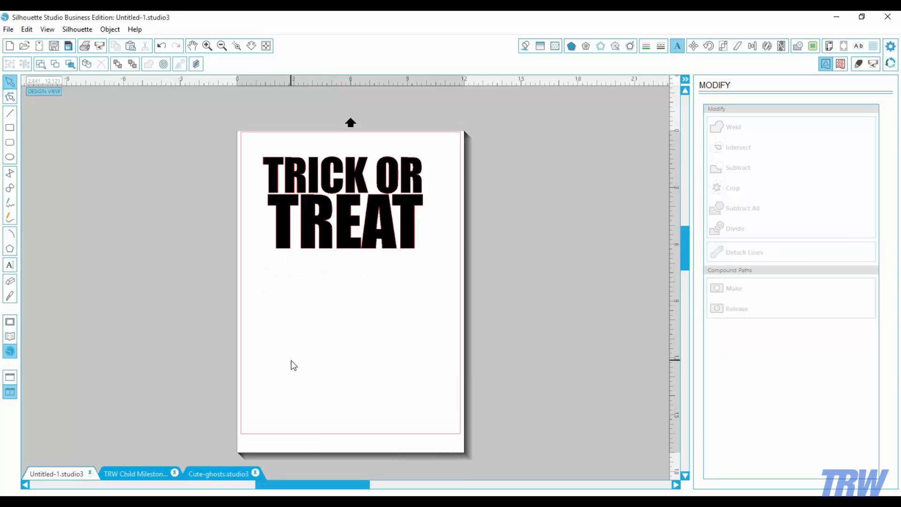
{"action": "key", "text": "ctrl+v"}
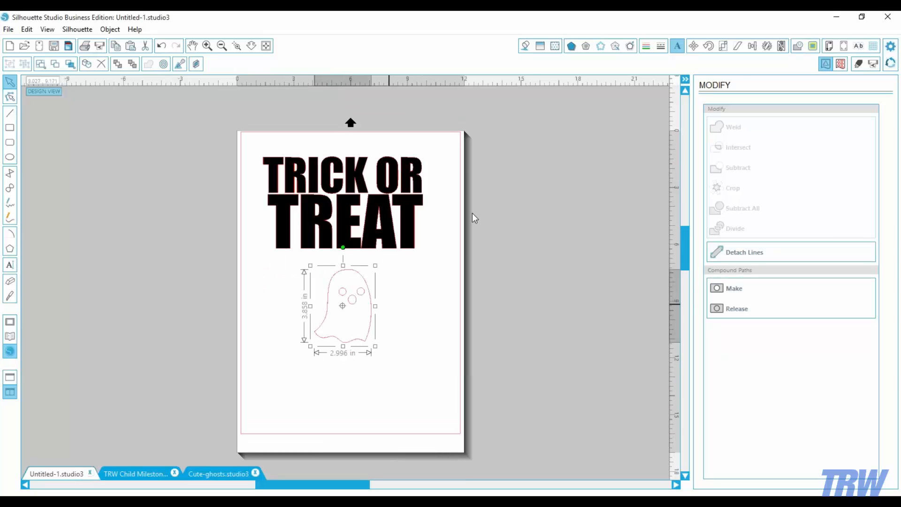
{"action": "left_click", "coordinate": [527, 47]}
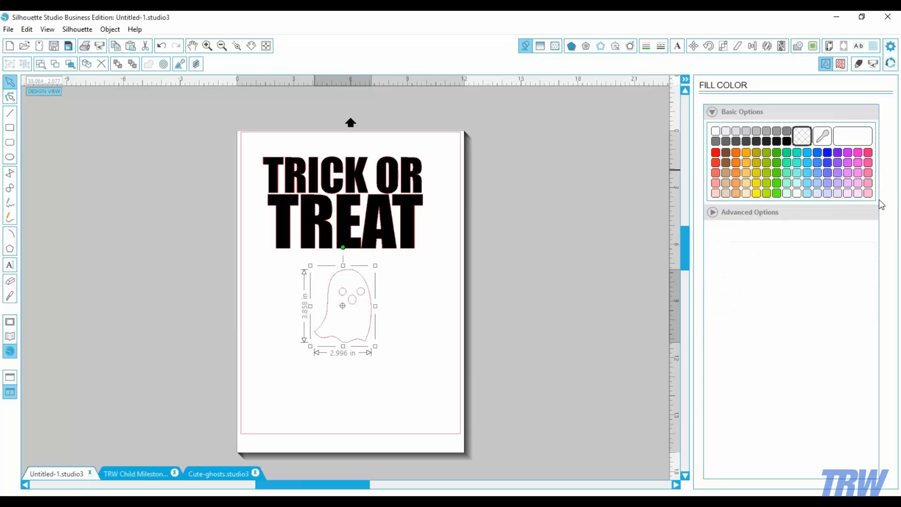
{"action": "left_click", "coordinate": [735, 162]}
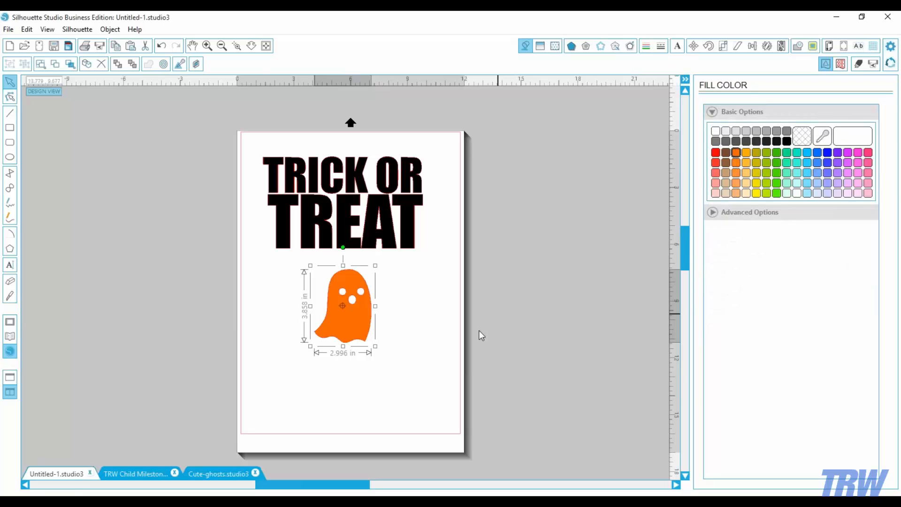
{"action": "left_click", "coordinate": [392, 334]}
- Place the orange ghost over the TRICK OR TREAT lettering and resize it to about 3.57 in wide
{"action": "left_click_drag", "start_coordinate": [366, 333], "coordinate": [353, 240]}
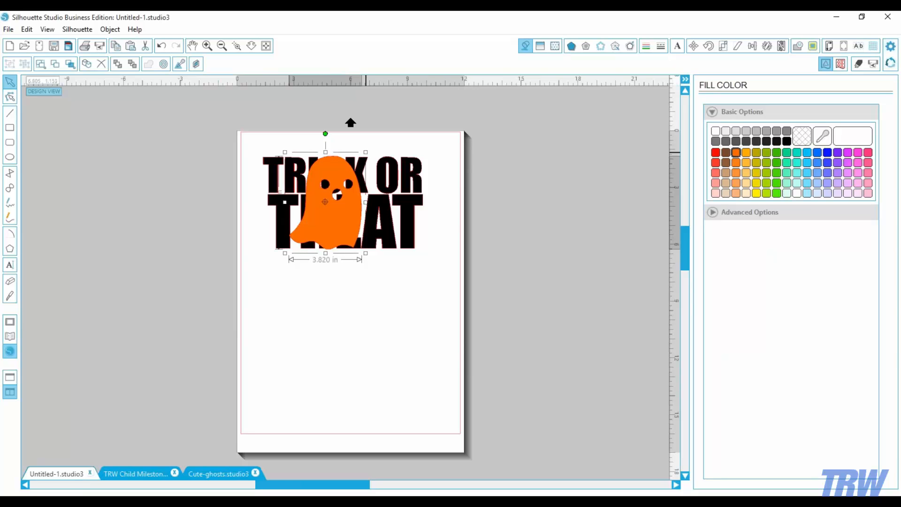
{"action": "left_click_drag", "start_coordinate": [366, 152], "coordinate": [361, 158]}
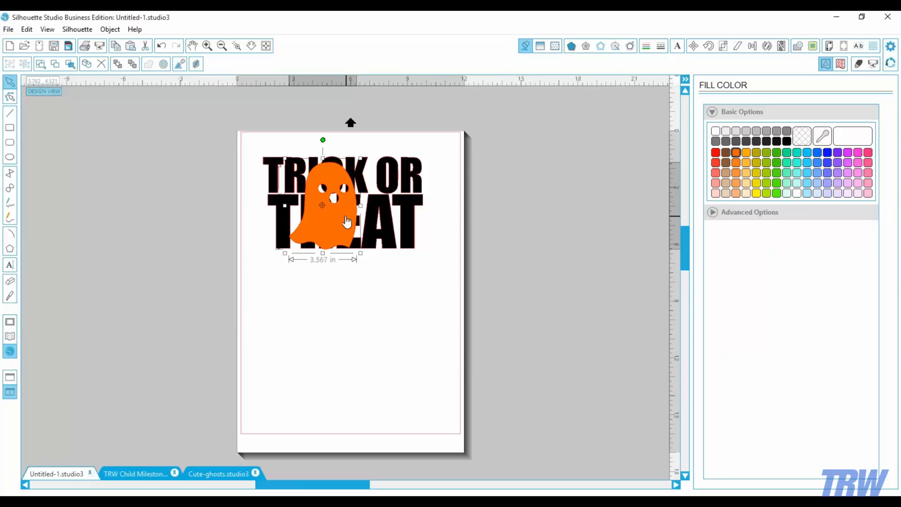
{"action": "left_click_drag", "start_coordinate": [347, 221], "coordinate": [344, 220]}
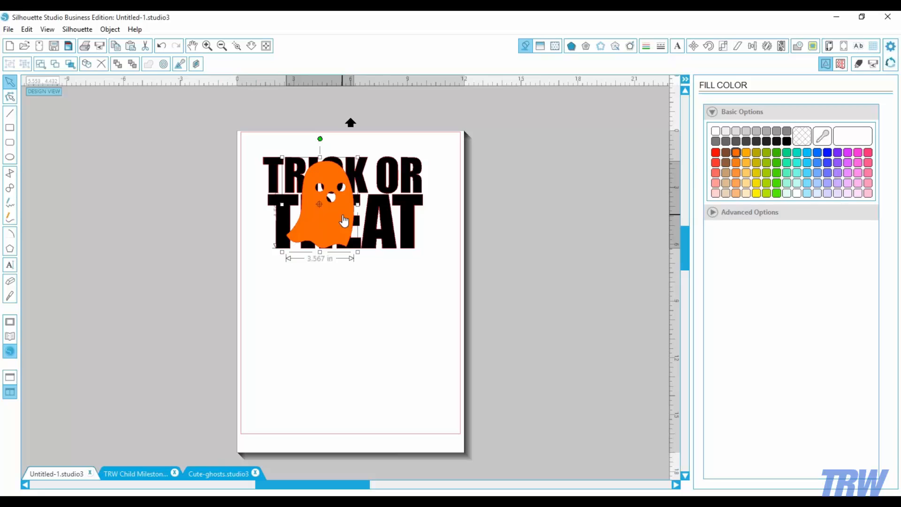
{"action": "left_click", "coordinate": [353, 304]}
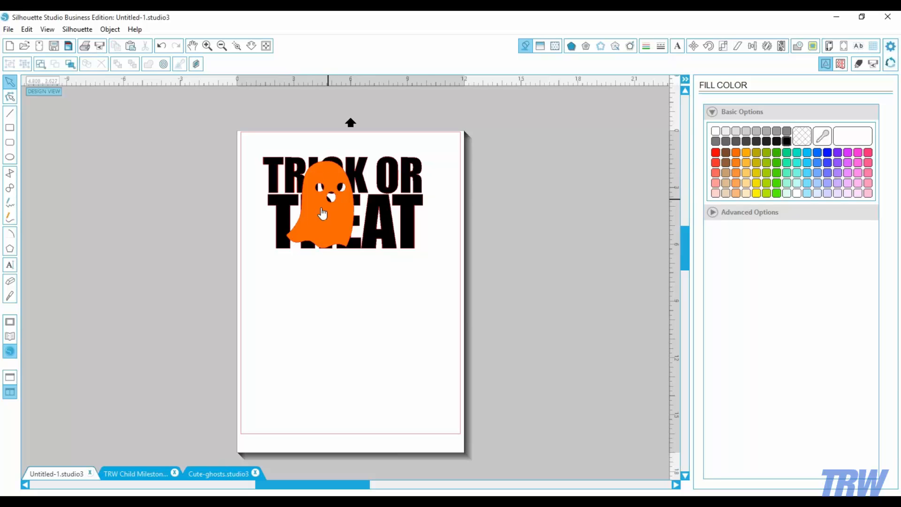
- Duplicate the lettering together with the ghost and place the copy directly below the original
{"action": "key", "text": "ctrl+a"}
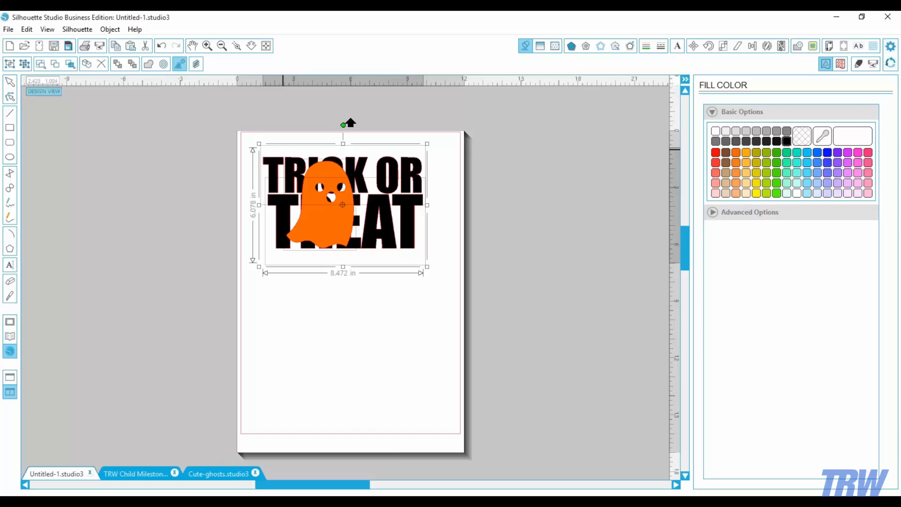
{"action": "key", "text": "ctrl+d"}
{"action": "left_click_drag", "start_coordinate": [388, 272], "coordinate": [368, 371]}
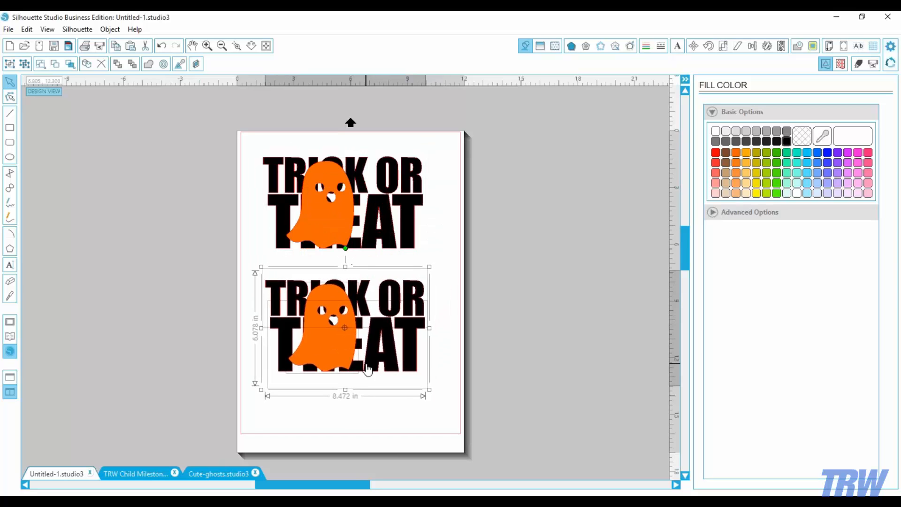
- Crop the original TRICK OR TREAT lettering with the overlapping ghost shape
{"action": "left_click", "coordinate": [444, 236]}
{"action": "left_click_drag", "start_coordinate": [245, 138], "coordinate": [433, 251]}
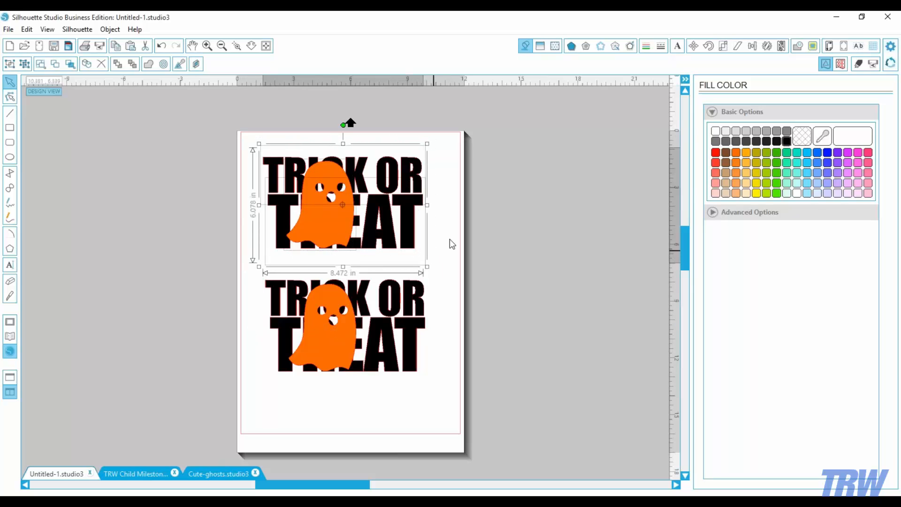
{"action": "left_click", "coordinate": [798, 45]}
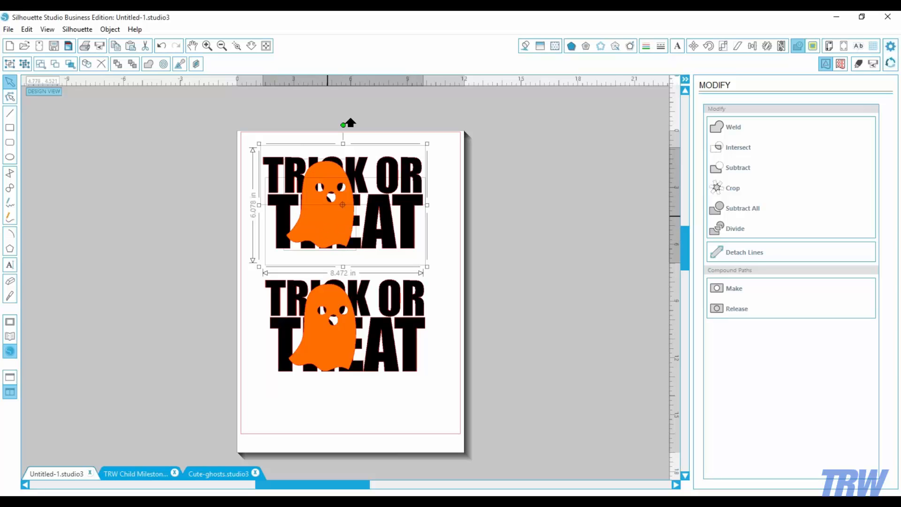
{"action": "left_click", "coordinate": [731, 188]}
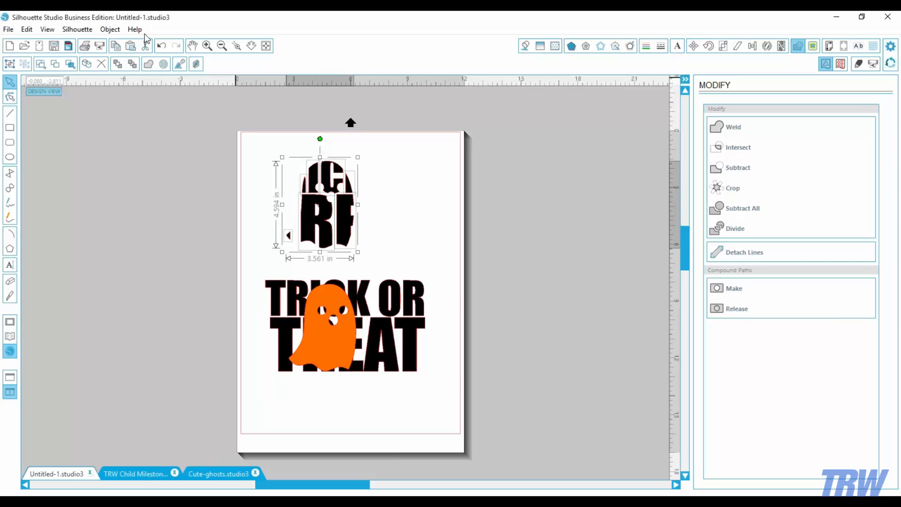
- Group the cropped ghost-shaped letter pieces and fill them with orange
{"action": "left_click", "coordinate": [109, 29]}
{"action": "left_click", "coordinate": [141, 259]}
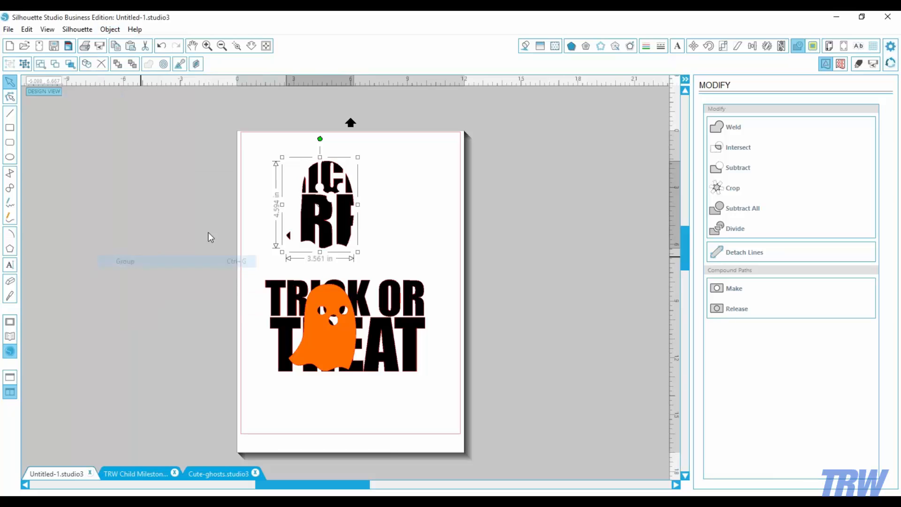
{"action": "left_click", "coordinate": [525, 46]}
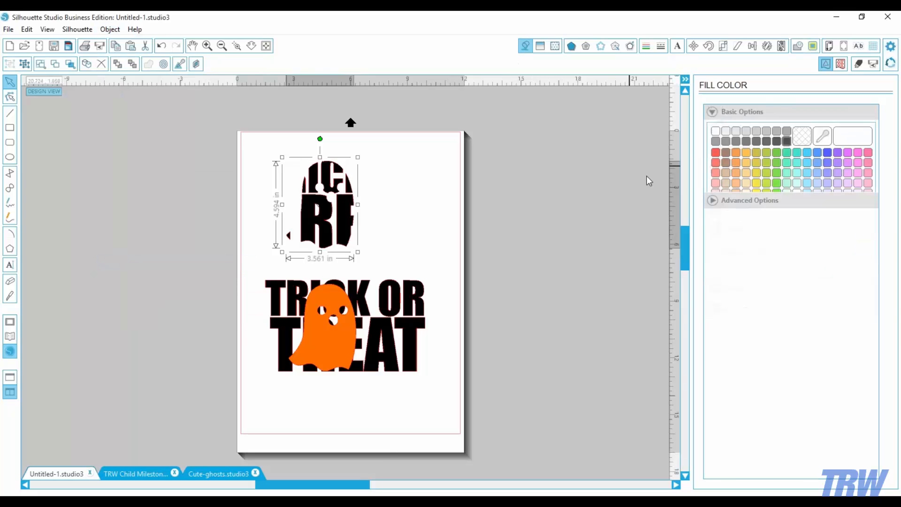
{"action": "left_click", "coordinate": [737, 153]}
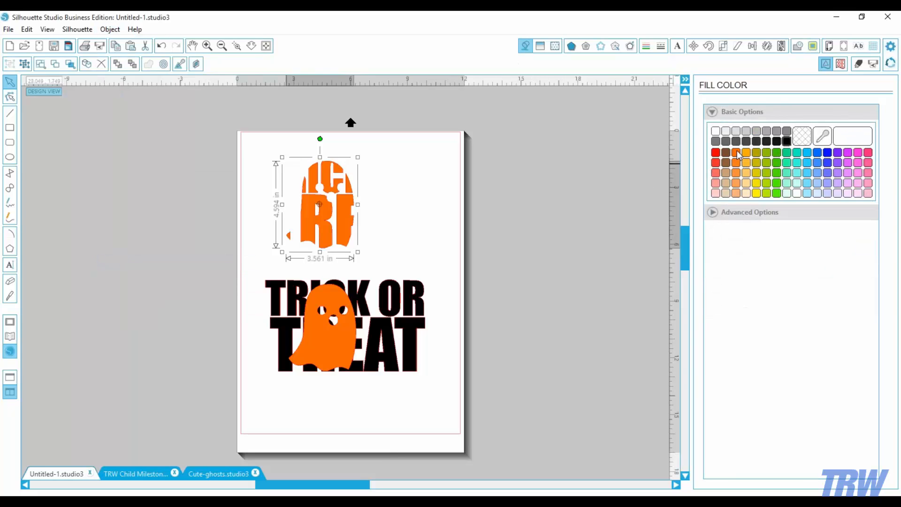
{"action": "left_click", "coordinate": [444, 211]}
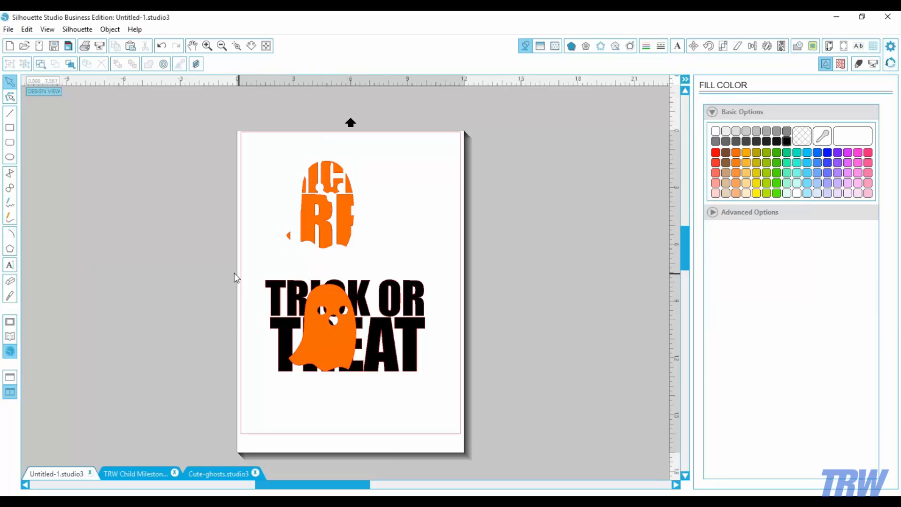
- Try to subtract the ghost from the lower TRICK OR TREAT lettering, and undo the attempt
{"action": "left_click_drag", "start_coordinate": [252, 279], "coordinate": [452, 416]}
{"action": "left_click", "coordinate": [797, 46]}
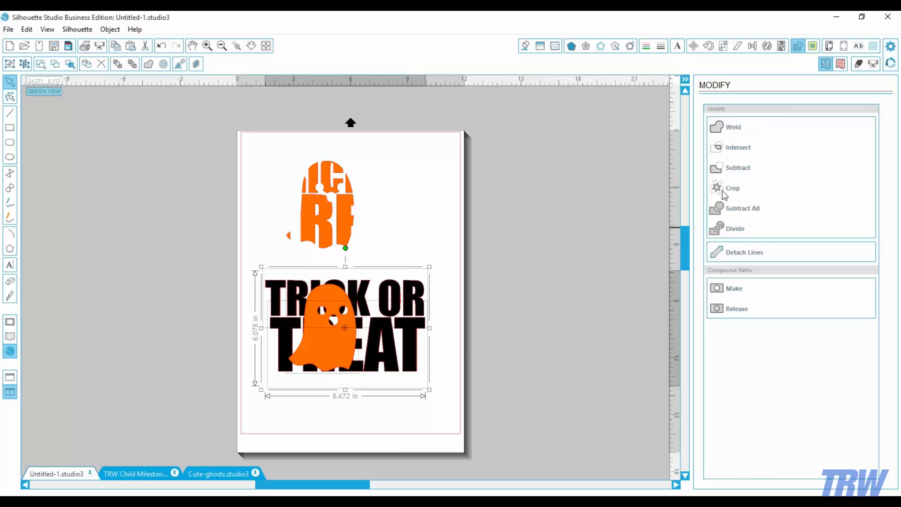
{"action": "left_click", "coordinate": [735, 170]}
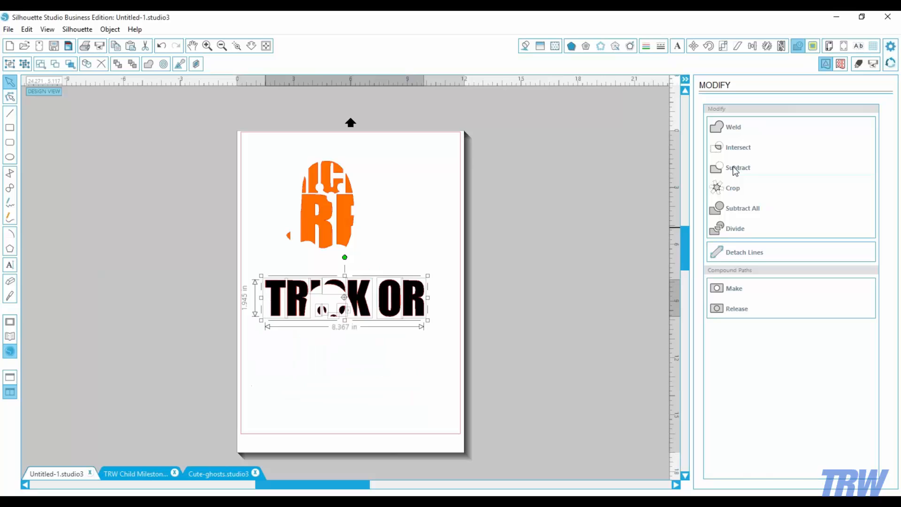
{"action": "key", "text": "ctrl+z"}
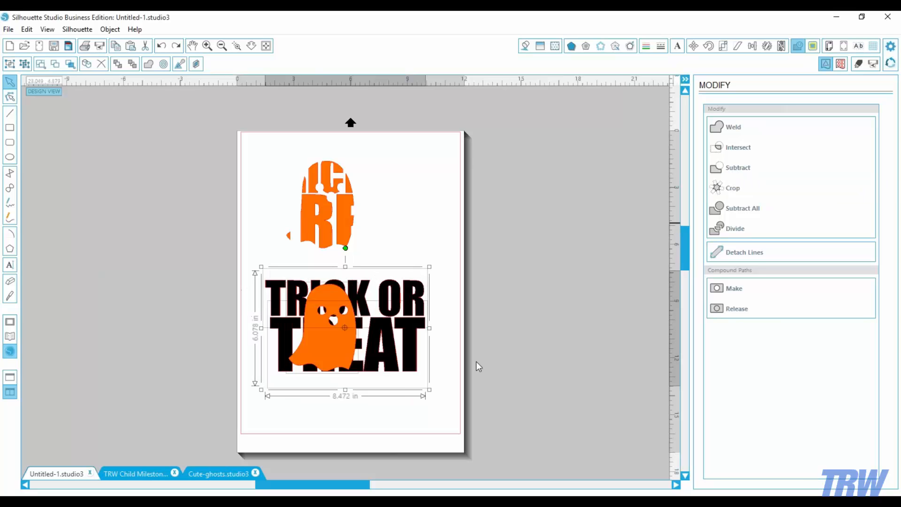
- Send the lower TRICK OR TREAT lettering to the back and bring the orange ghost to the front
{"action": "left_click", "coordinate": [408, 415]}
{"action": "left_click", "coordinate": [413, 298]}
{"action": "right_click", "coordinate": [414, 332]}
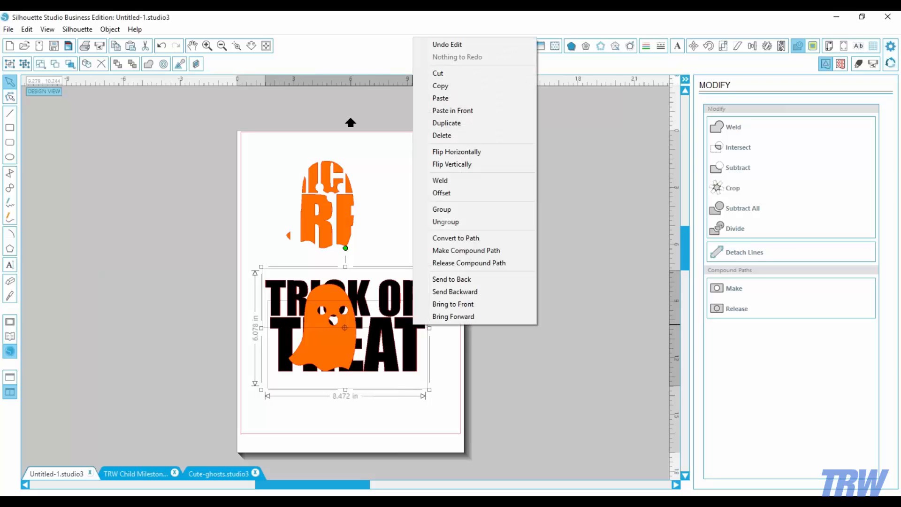
{"action": "left_click", "coordinate": [448, 280]}
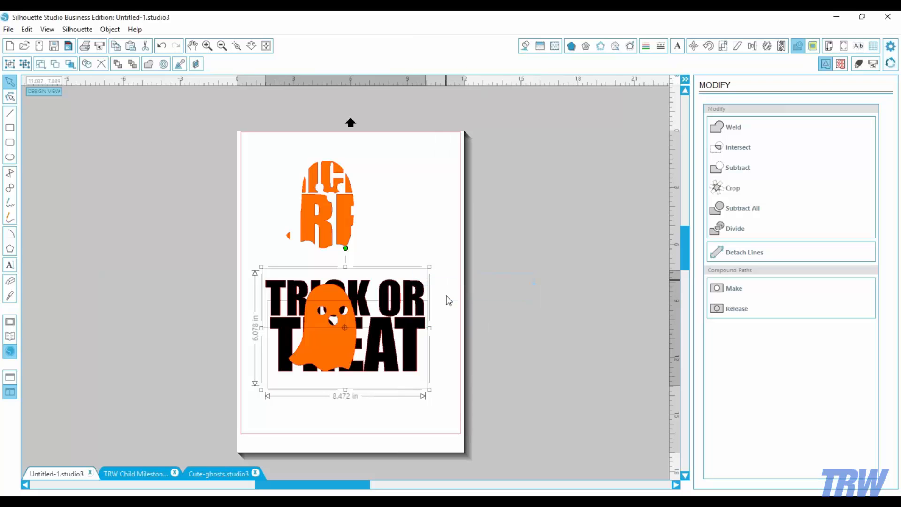
{"action": "left_click", "coordinate": [395, 407]}
{"action": "left_click", "coordinate": [337, 359]}
{"action": "right_click", "coordinate": [337, 359]}
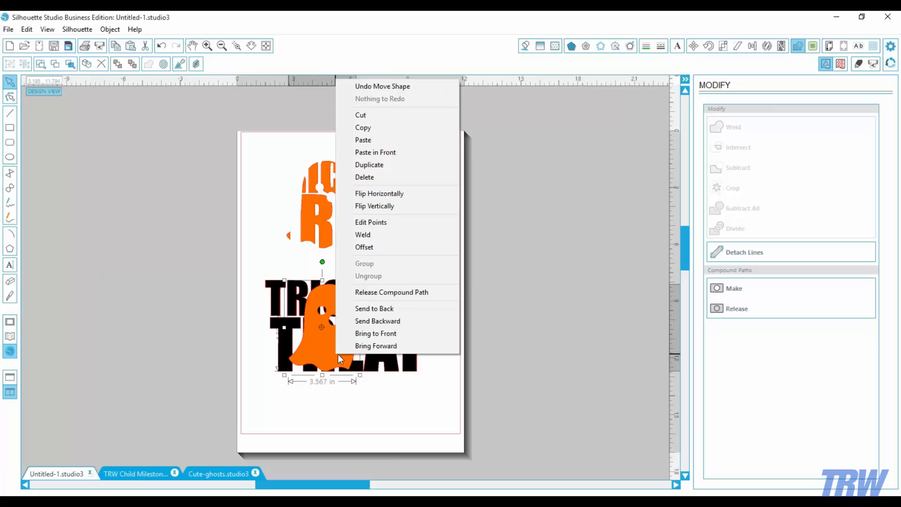
{"action": "left_click", "coordinate": [375, 331]}
{"action": "left_click", "coordinate": [414, 428]}
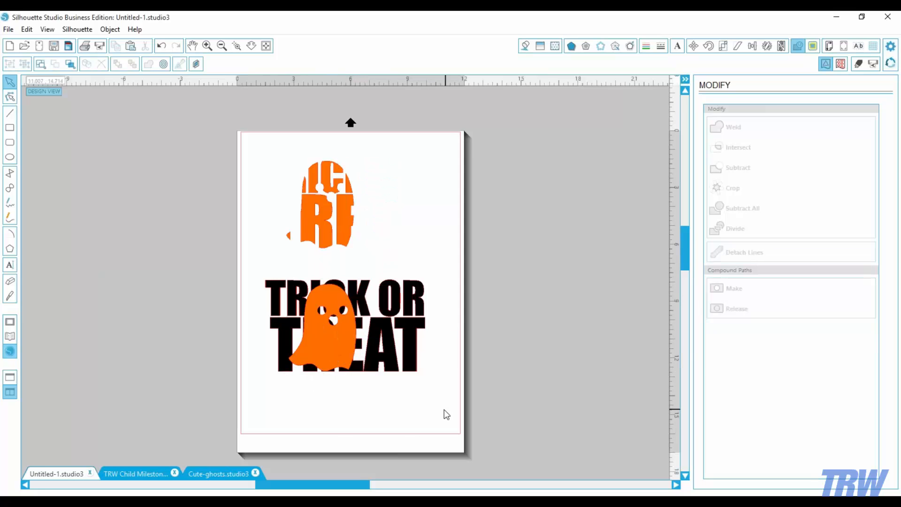
- Try the subtraction again on the reordered ghost and lettering, and undo it
{"action": "left_click_drag", "start_coordinate": [444, 409], "coordinate": [317, 283]}
{"action": "left_click", "coordinate": [752, 174]}
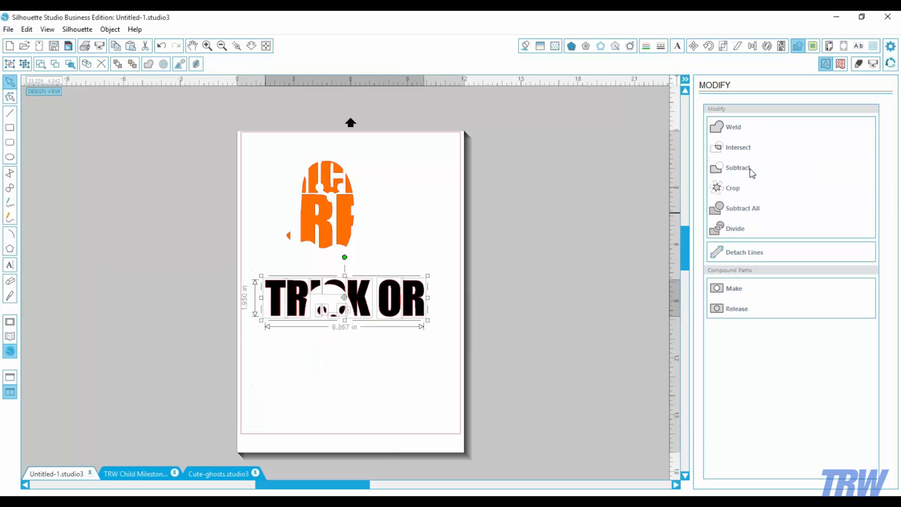
{"action": "key", "text": "ctrl+z"}
{"action": "left_click", "coordinate": [315, 415]}
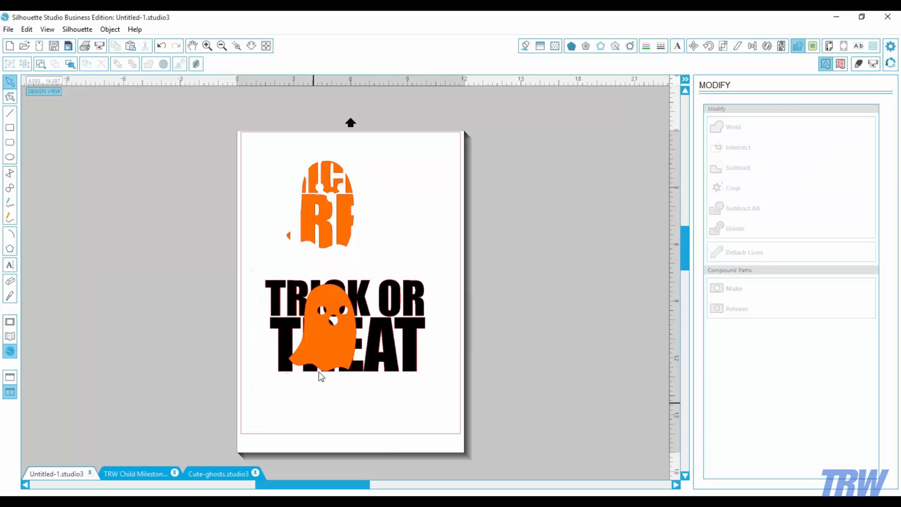
- Move the orange ghost off the page and group the two lines of the lower lettering
{"action": "left_click_drag", "start_coordinate": [318, 374], "coordinate": [177, 365]}
{"action": "left_click", "coordinate": [256, 282]}
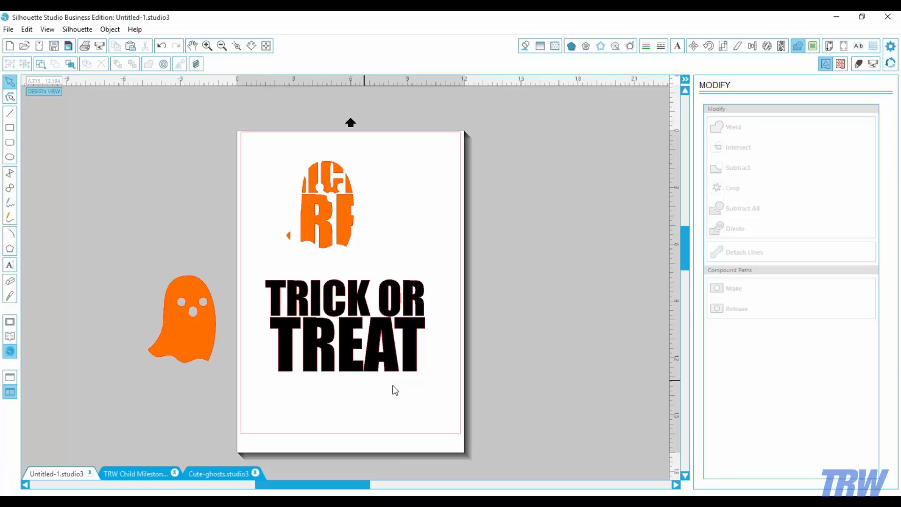
{"action": "left_click", "coordinate": [310, 312]}
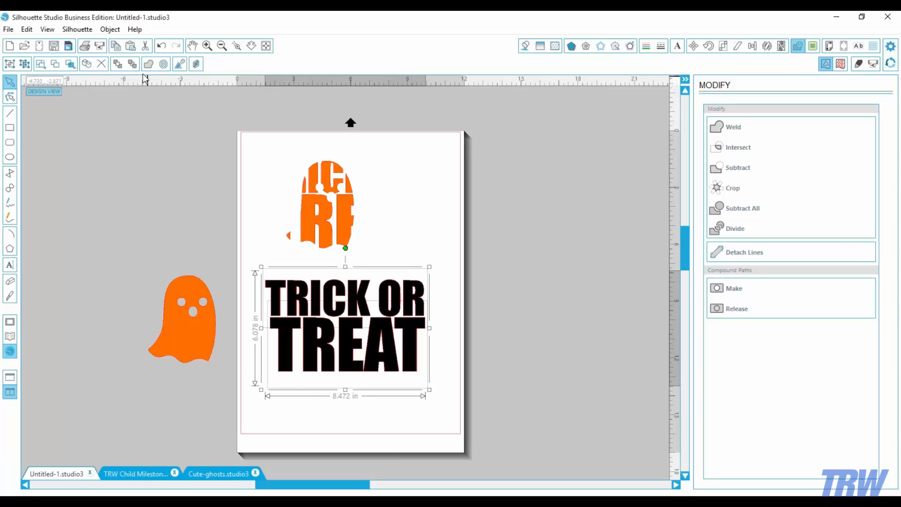
{"action": "left_click", "coordinate": [110, 29]}
{"action": "left_click", "coordinate": [132, 260]}
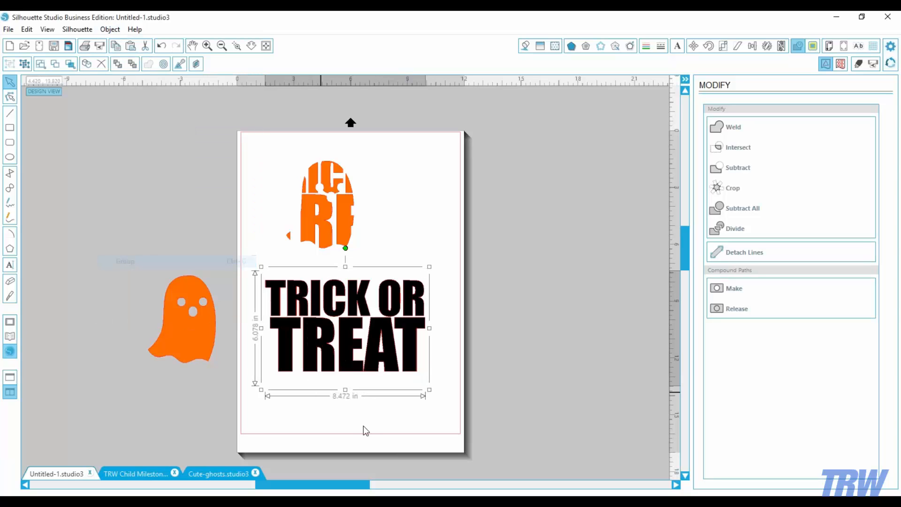
- Send the grouped lettering to the back and place the orange ghost over it again
{"action": "left_click", "coordinate": [408, 424]}
{"action": "left_click_drag", "start_coordinate": [435, 406], "coordinate": [332, 305]}
{"action": "right_click", "coordinate": [333, 306]}
{"action": "left_click", "coordinate": [373, 261]}
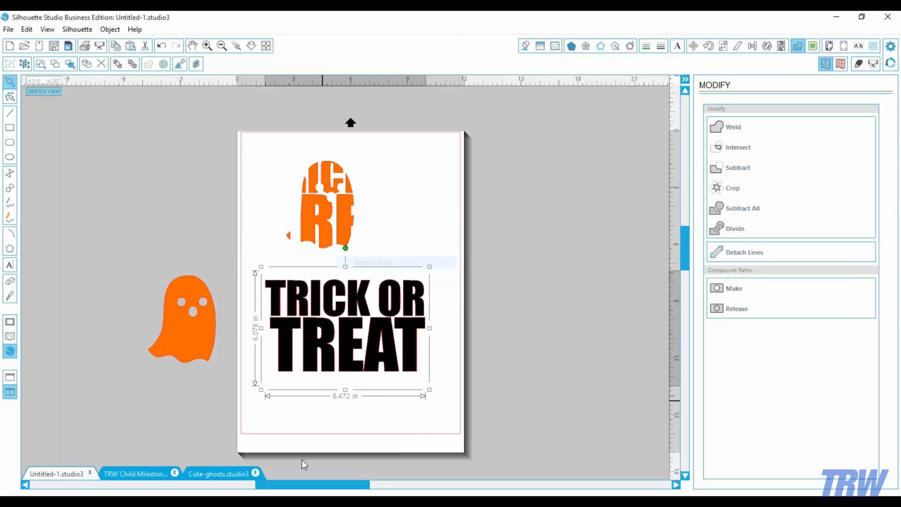
{"action": "left_click", "coordinate": [312, 399]}
{"action": "left_click_drag", "start_coordinate": [206, 340], "coordinate": [343, 323]}
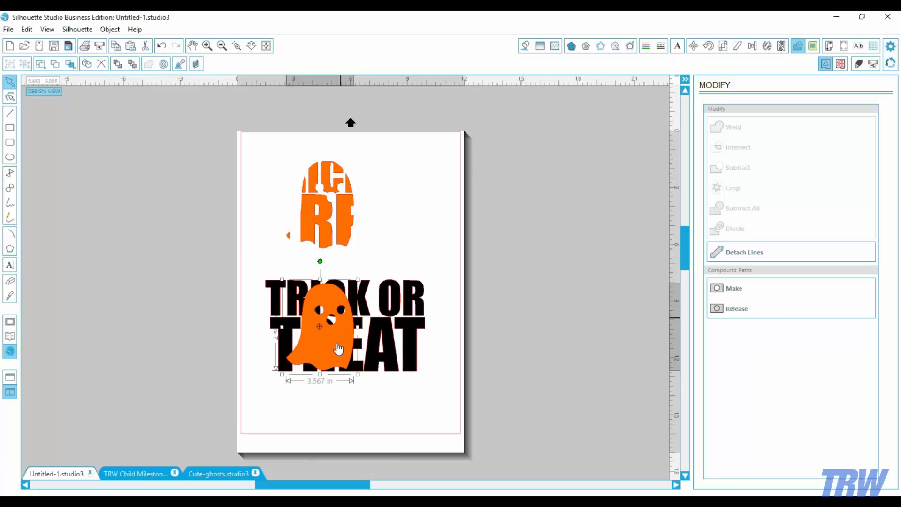
{"action": "left_click", "coordinate": [332, 434]}
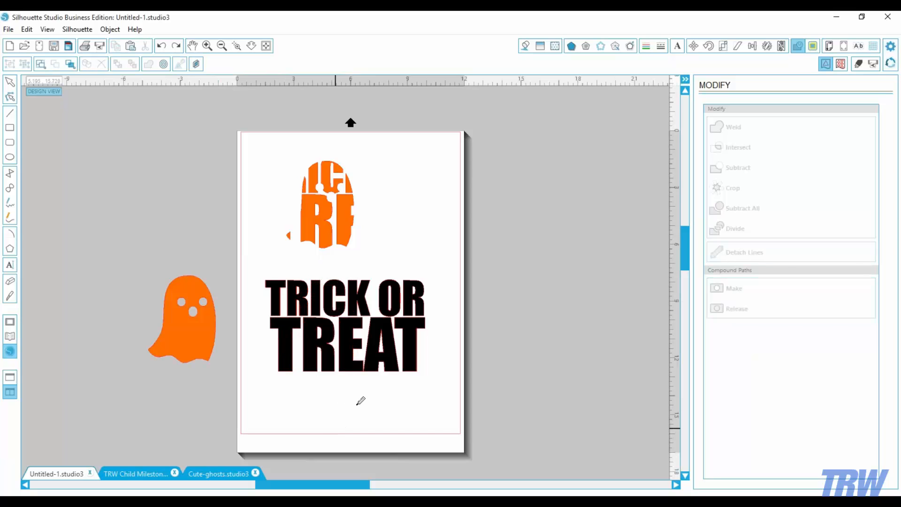
- Undo the recent ghost moves, reordering and lettering grouping until the ghost is back in its original place over the text
{"action": "left_click", "coordinate": [362, 400]}
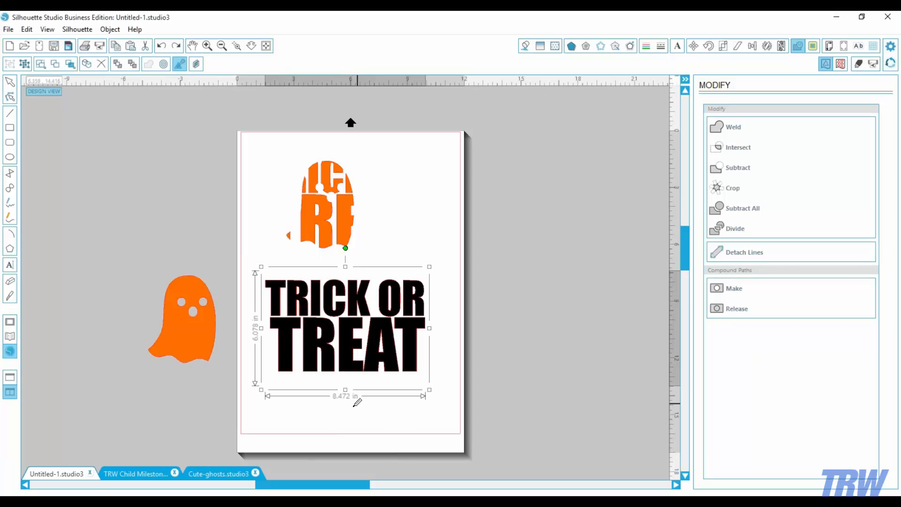
{"action": "key", "text": "ctrl+z"}
{"action": "key", "text": "ctrl+z"}
{"action": "key", "text": "ctrl+z"}
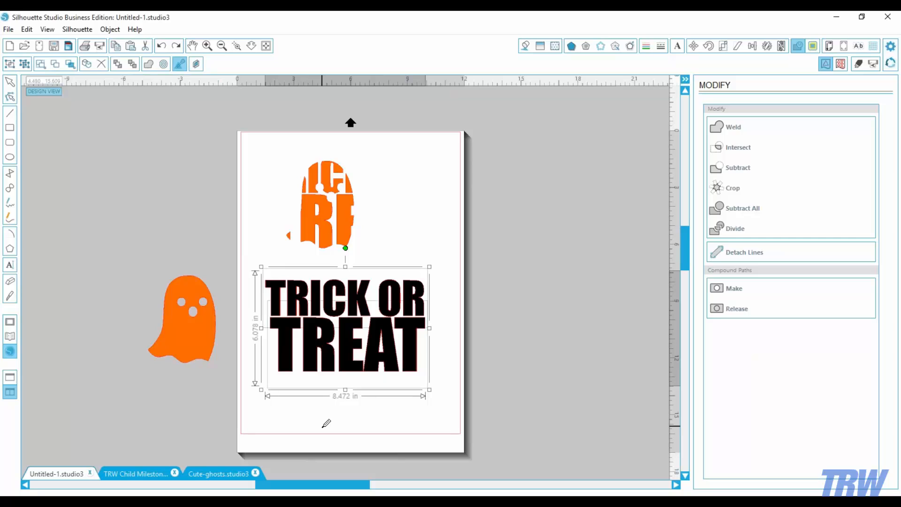
{"action": "key", "text": "ctrl+z"}
{"action": "key", "text": "ctrl+z"}
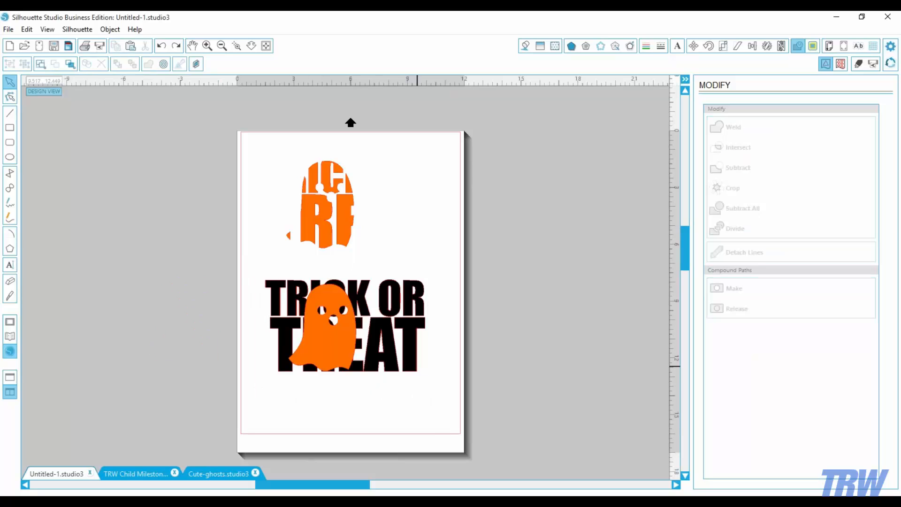
- Group the lower TRICK OR and TREAT lines together and subtract the overlapping ghost from the grouped lettering
{"action": "left_click", "coordinate": [409, 362]}
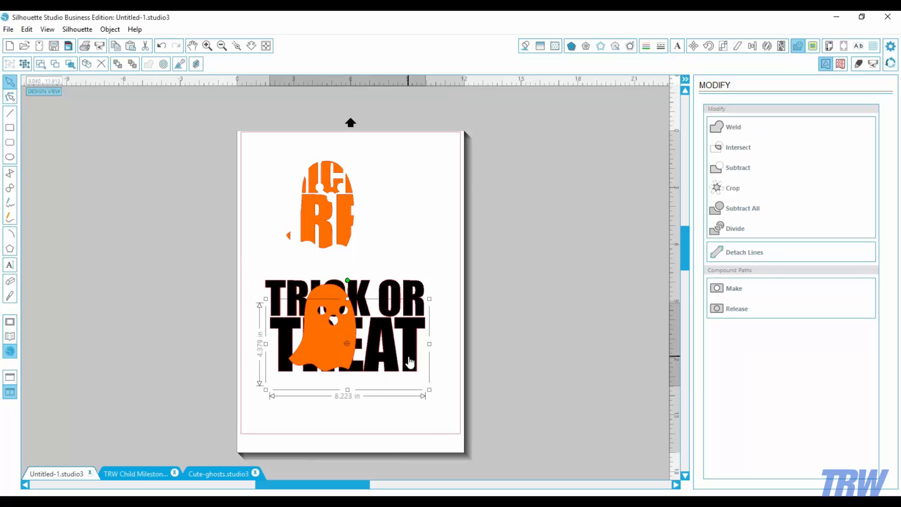
{"action": "left_click", "coordinate": [416, 289], "text": "shift"}
{"action": "right_click", "coordinate": [417, 290]}
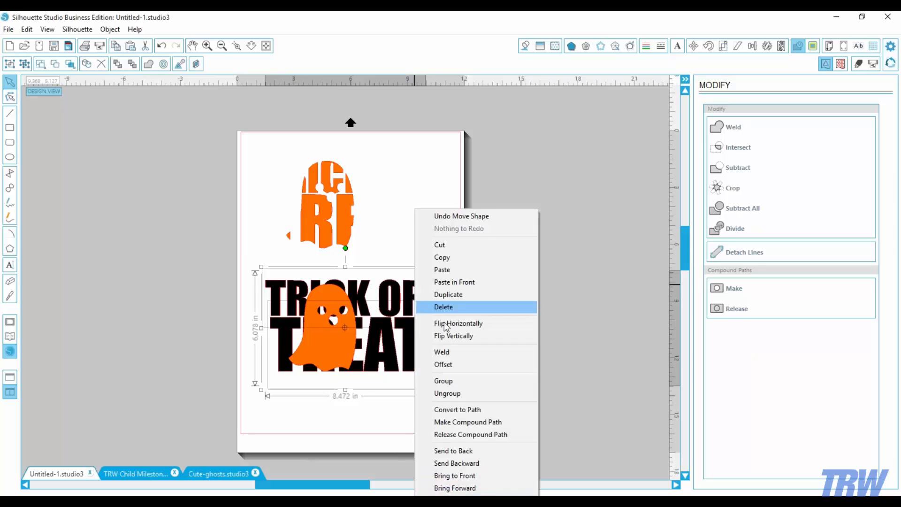
{"action": "left_click", "coordinate": [448, 380]}
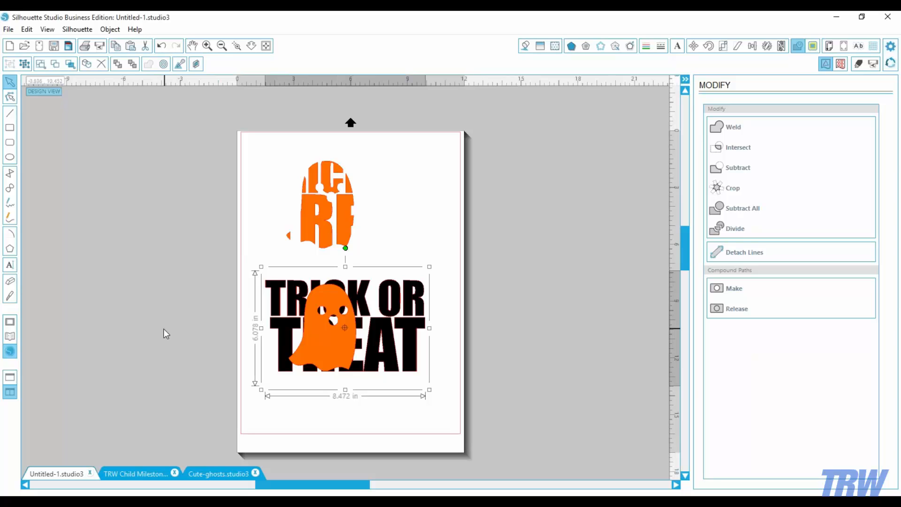
{"action": "left_click", "coordinate": [390, 390]}
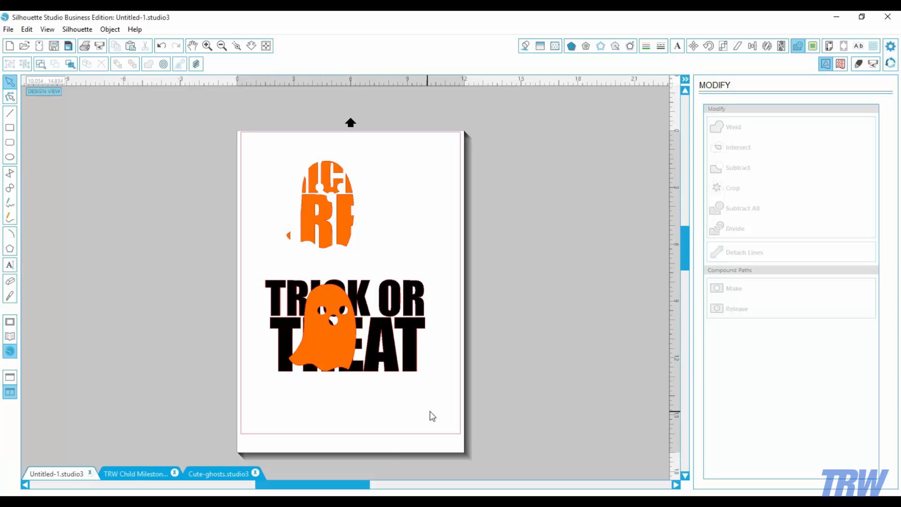
{"action": "left_click_drag", "start_coordinate": [441, 403], "coordinate": [289, 310]}
{"action": "left_click", "coordinate": [731, 169]}
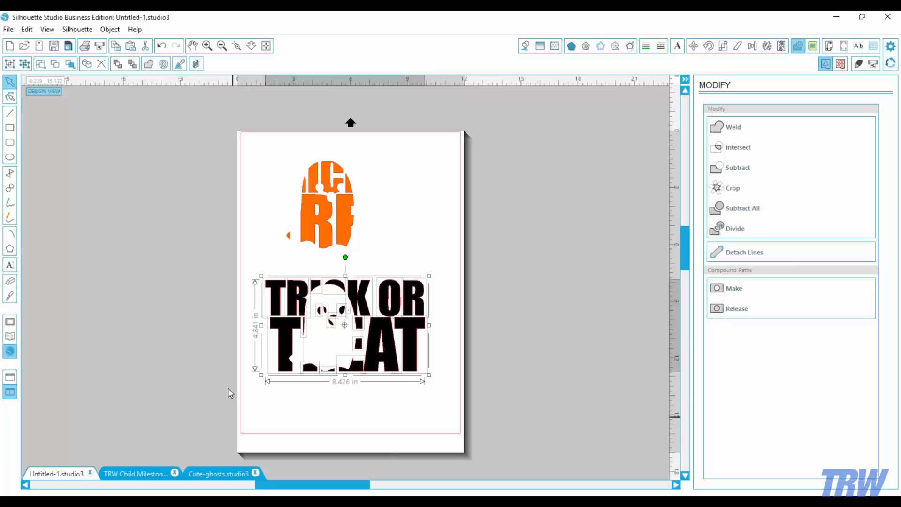
- Group the knocked-out black lettering pieces and move them up over the orange ghost-shaped pieces
{"action": "left_click", "coordinate": [111, 29]}
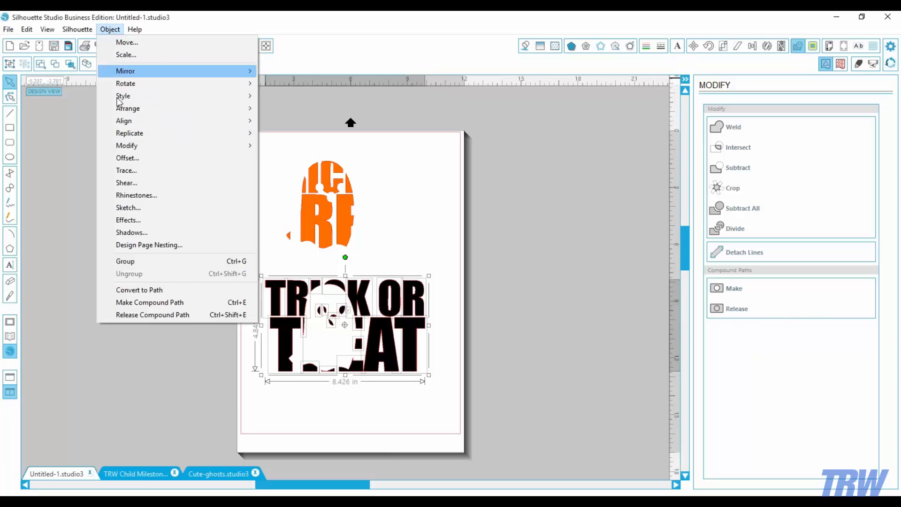
{"action": "left_click", "coordinate": [125, 261]}
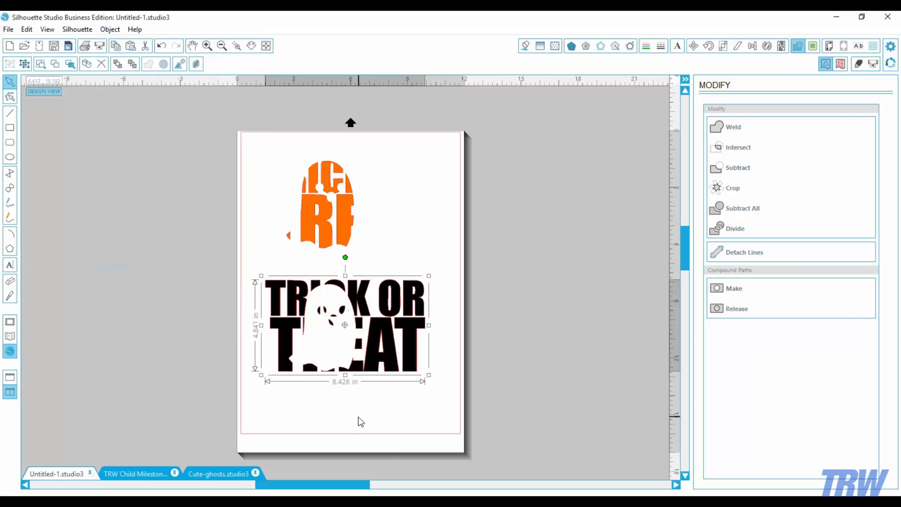
{"action": "left_click", "coordinate": [361, 421]}
{"action": "left_click_drag", "start_coordinate": [404, 343], "coordinate": [401, 231]}
{"action": "left_click", "coordinate": [281, 108]}
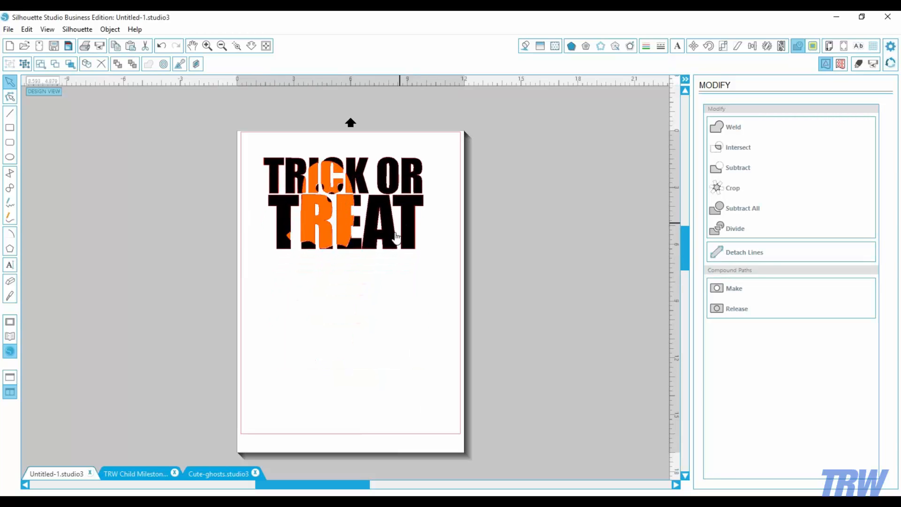
- Nudge the orange ghost pieces slightly right and down until they fit the gaps in the black lettering
{"action": "left_click", "coordinate": [237, 45]}
{"action": "left_click_drag", "start_coordinate": [258, 149], "coordinate": [368, 277]}
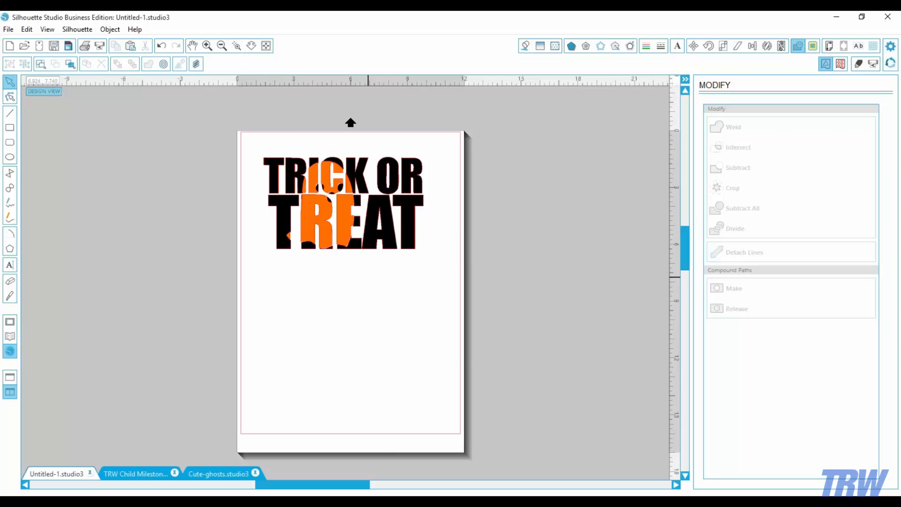
{"action": "left_click", "coordinate": [402, 360]}
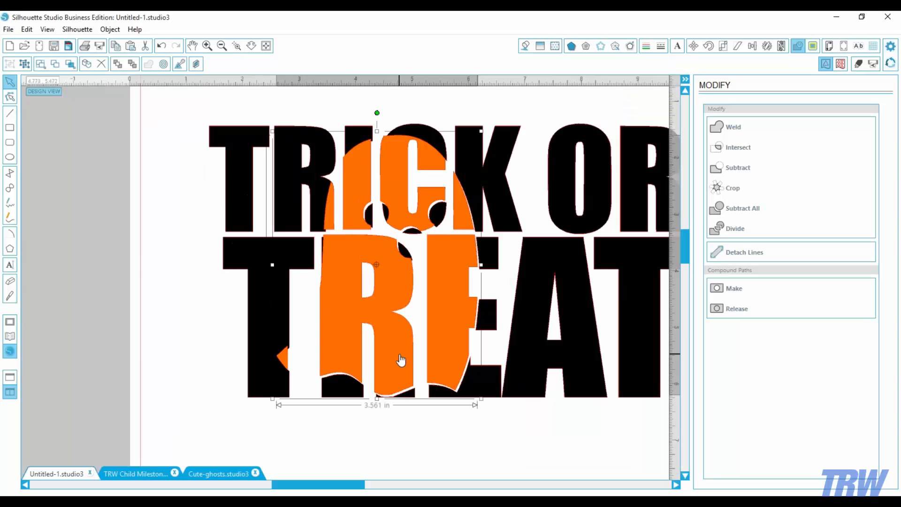
{"action": "key", "text": "Right"}
{"action": "key", "text": "Right"}
{"action": "key", "text": "Down"}
{"action": "key", "text": "Down"}
{"action": "key", "text": "Down"}
{"action": "key", "text": "Down"}
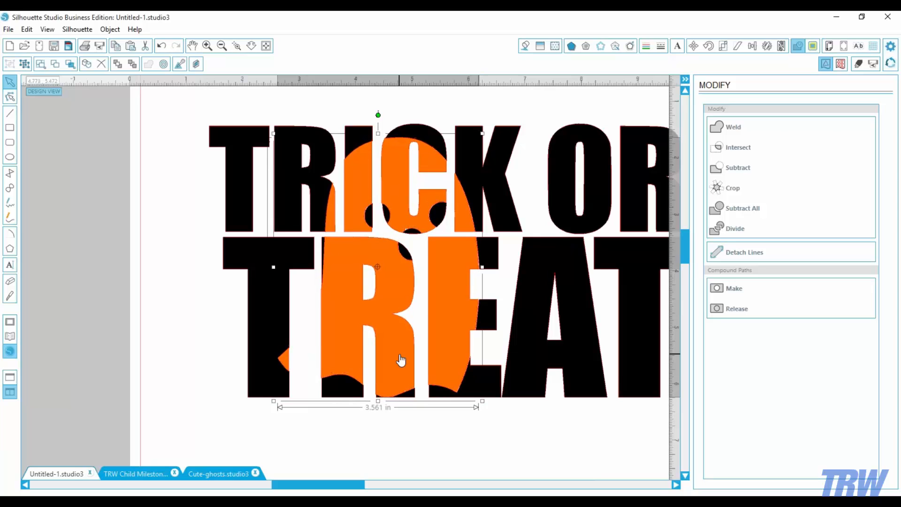
{"action": "key", "text": "Down"}
{"action": "key", "text": "Up"}
{"action": "key", "text": "Right"}
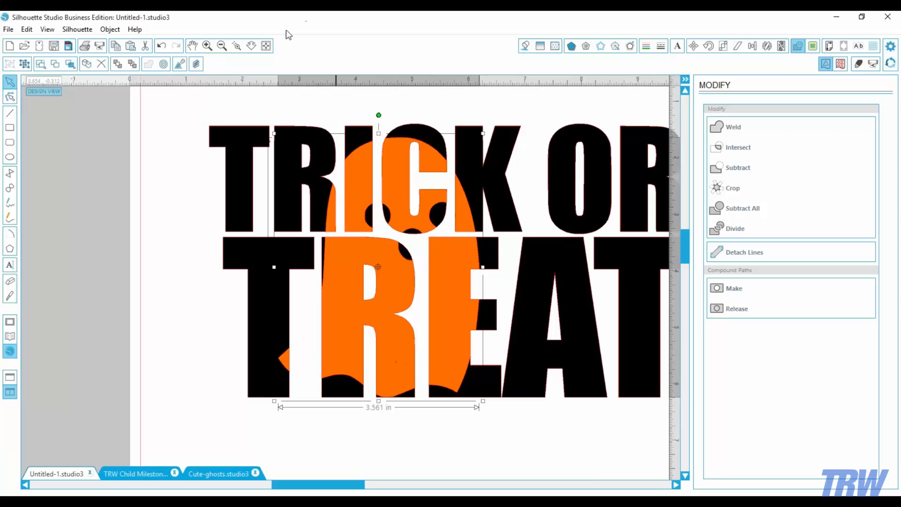
{"action": "left_click", "coordinate": [266, 46]}
{"action": "left_click", "coordinate": [328, 317]}
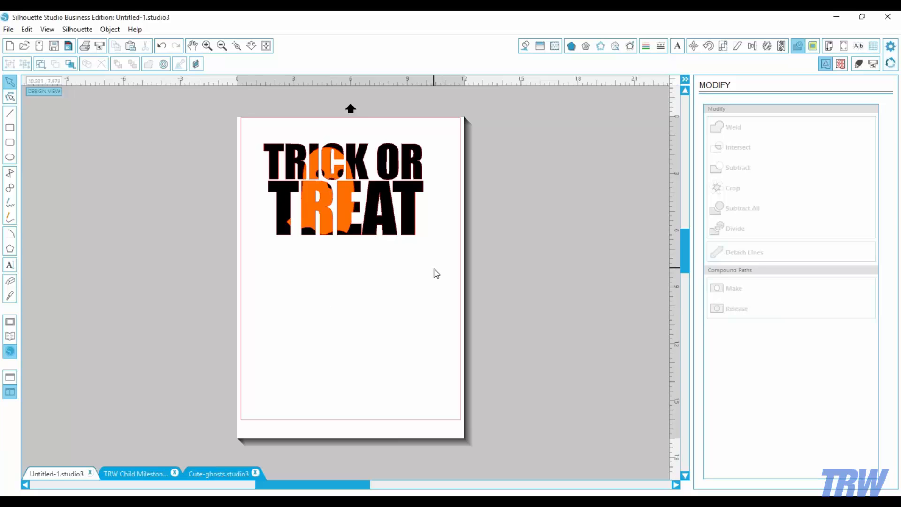
- Undo the nudges, lettering move, grouping and subtraction until the whole orange ghost lies over the complete lower TRICK OR TREAT lettering
{"action": "left_click_drag", "start_coordinate": [447, 285], "coordinate": [272, 154]}
{"action": "left_click", "coordinate": [302, 303]}
{"action": "left_click", "coordinate": [356, 296]}
{"action": "scroll", "coordinate": [356, 296], "scroll_direction": "up", "scroll_amount": 3}
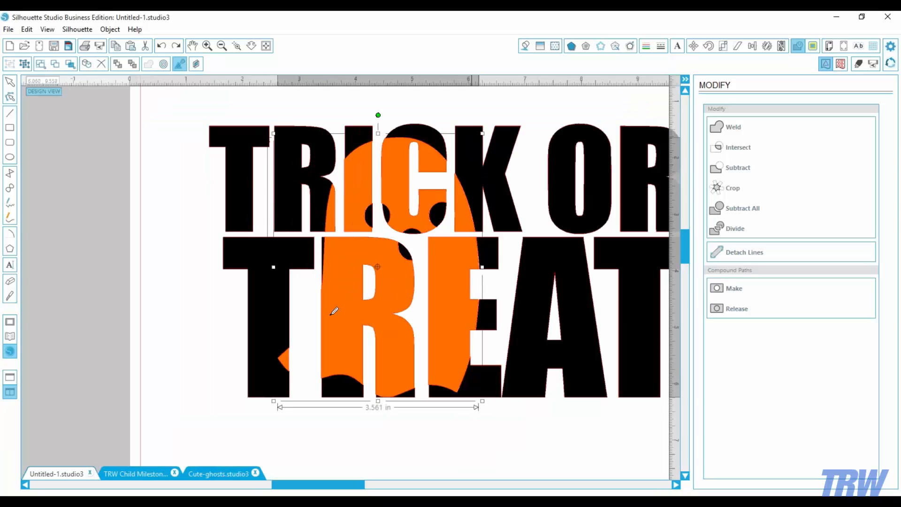
{"action": "left_click", "coordinate": [267, 360]}
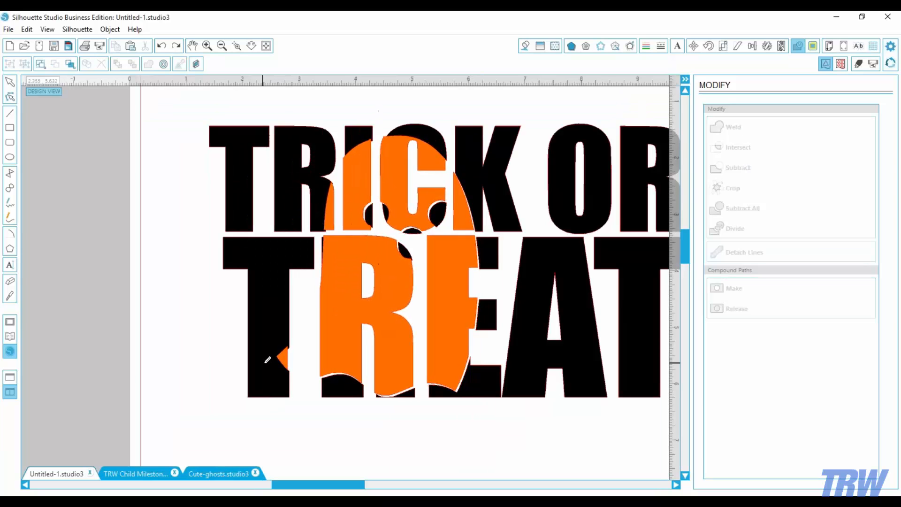
{"action": "key", "text": "ctrl+z"}
{"action": "key", "text": "ctrl+z"}
{"action": "key", "text": "ctrl+z"}
{"action": "key", "text": "ctrl+z"}
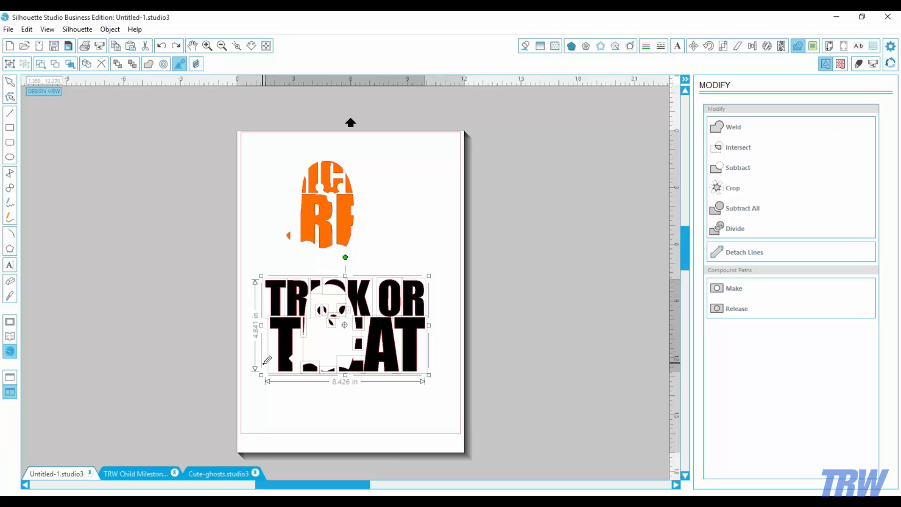
{"action": "key", "text": "ctrl+z"}
{"action": "key", "text": "ctrl+z"}
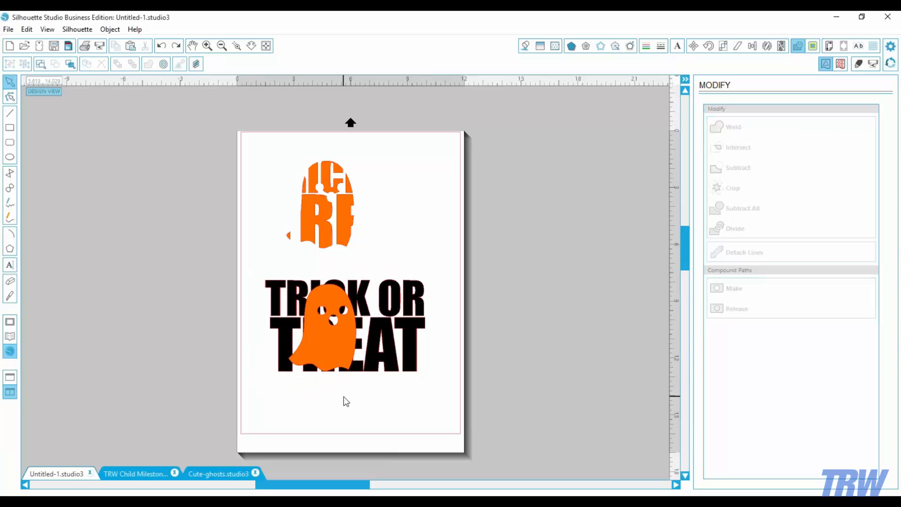
- Create a rounded outward offset of about 0.107 in around the orange ghost lying over the lower lettering
{"action": "left_click", "coordinate": [335, 363]}
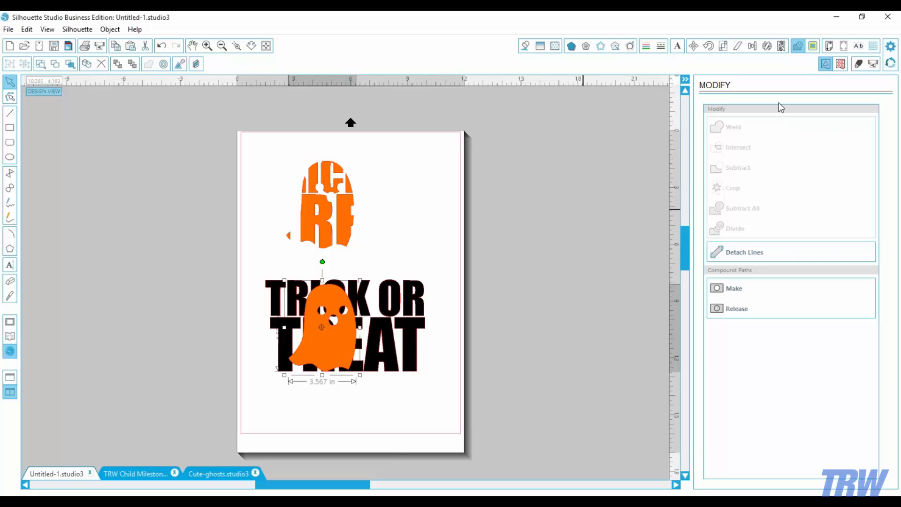
{"action": "left_click", "coordinate": [631, 49]}
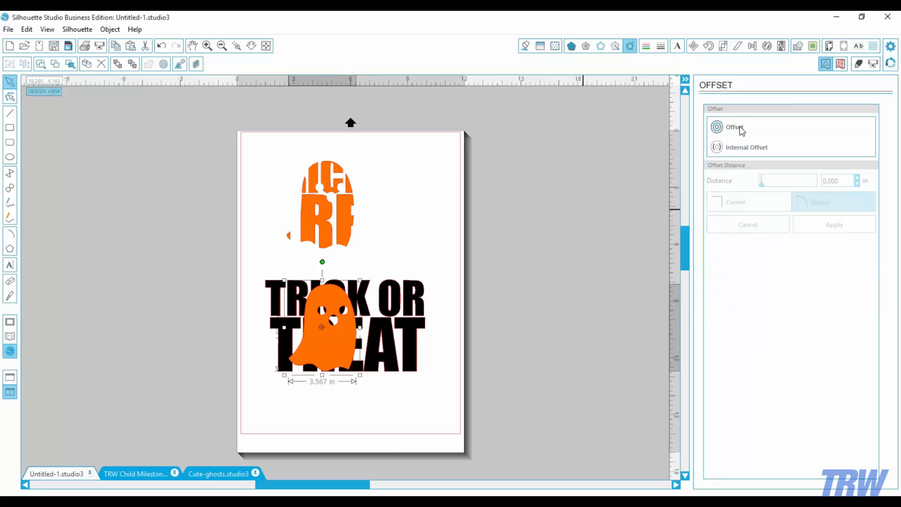
{"action": "left_click", "coordinate": [732, 128]}
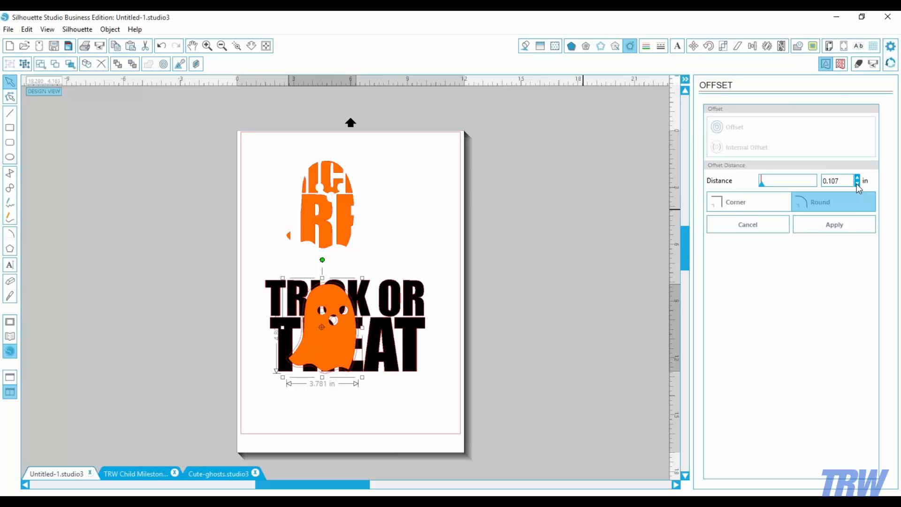
{"action": "left_click", "coordinate": [846, 225]}
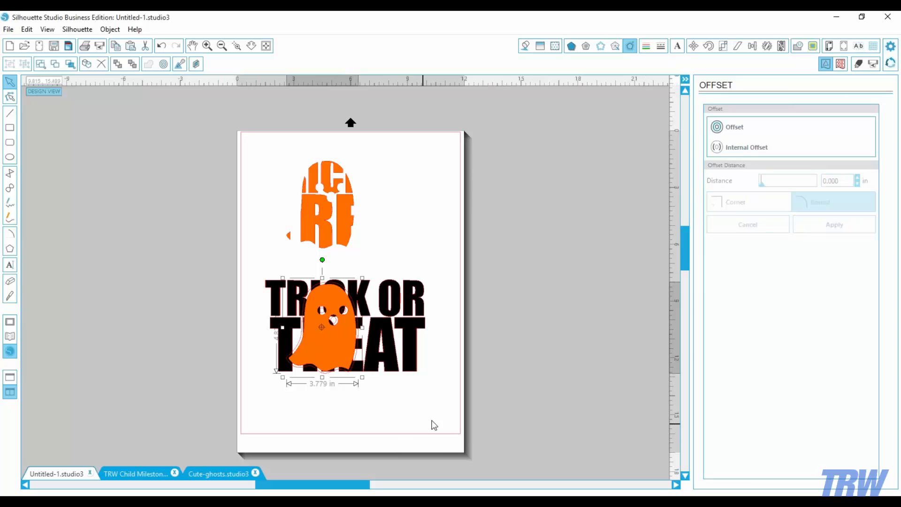
- Move the original ghost off the page beside the lettering and fill the offset ghost outline with orange
{"action": "left_click_drag", "start_coordinate": [322, 359], "coordinate": [150, 338]}
{"action": "left_click", "coordinate": [295, 370]}
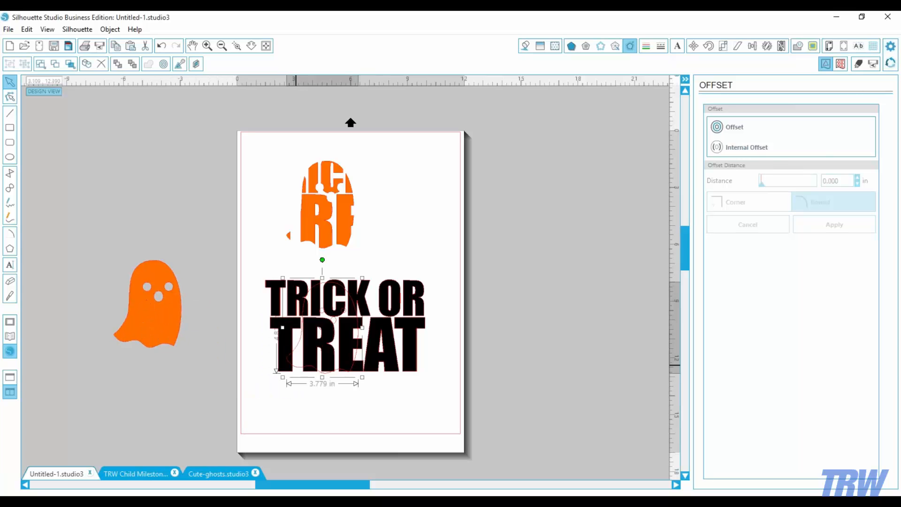
{"action": "left_click", "coordinate": [526, 46]}
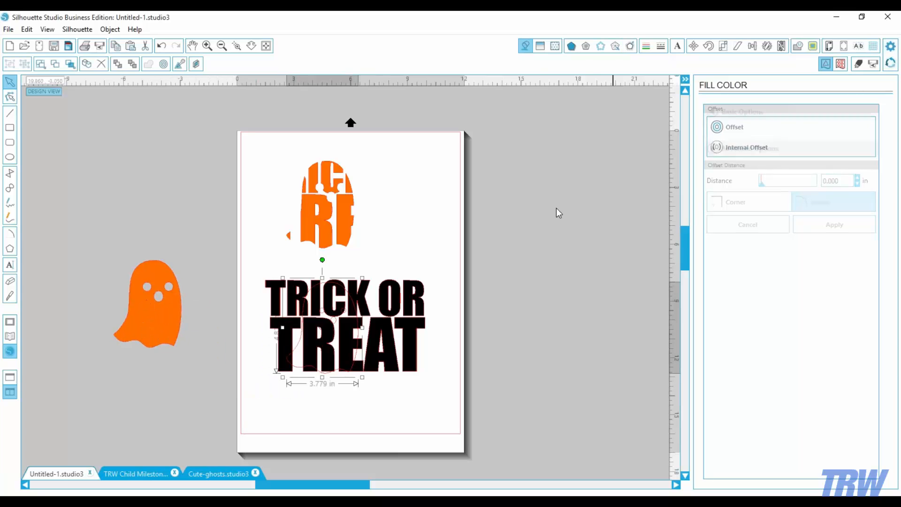
{"action": "left_click", "coordinate": [735, 152]}
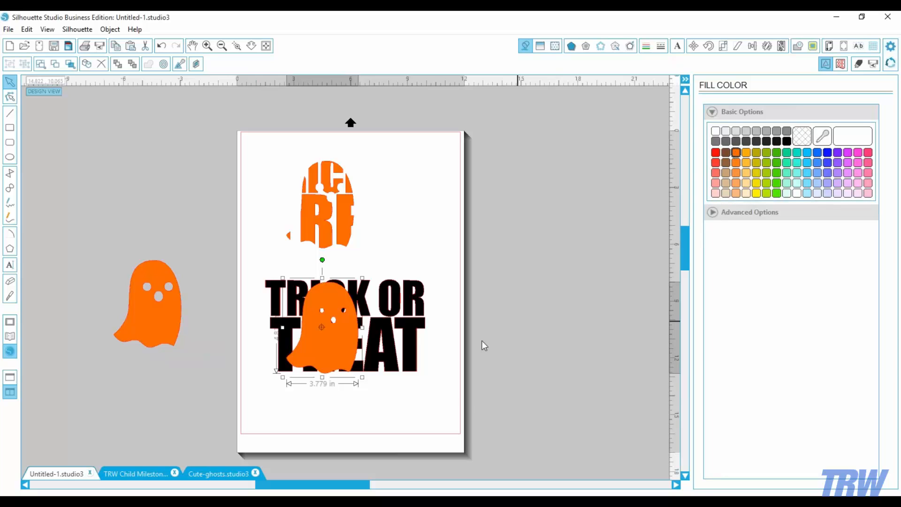
{"action": "left_click", "coordinate": [429, 406]}
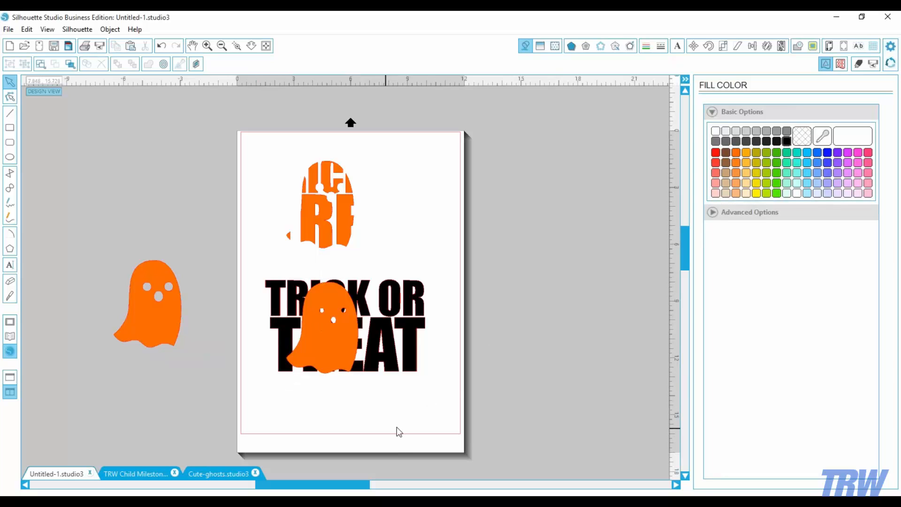
- Release the compound path of the orange offset ghost so its eyes and mouth become separate shapes
{"action": "left_click", "coordinate": [322, 320]}
{"action": "left_click", "coordinate": [344, 383]}
{"action": "left_click", "coordinate": [337, 366]}
{"action": "left_click", "coordinate": [110, 29]}
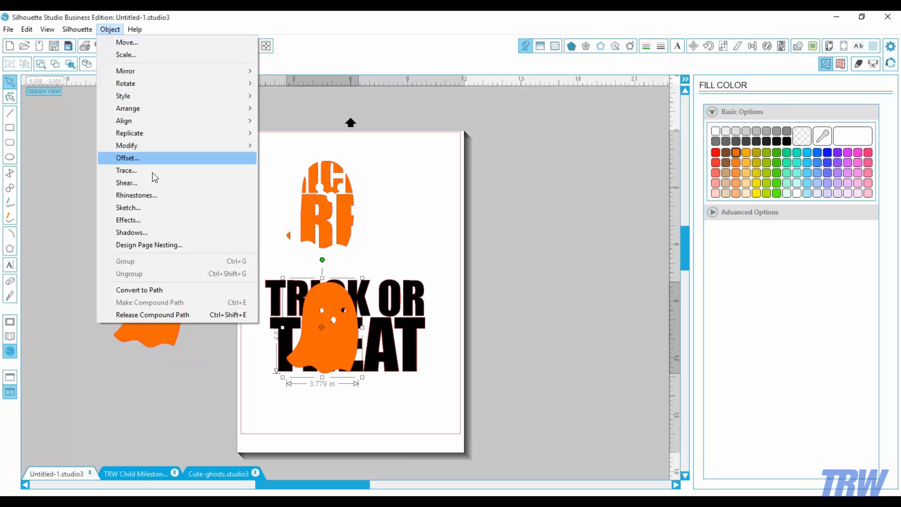
{"action": "left_click", "coordinate": [156, 314]}
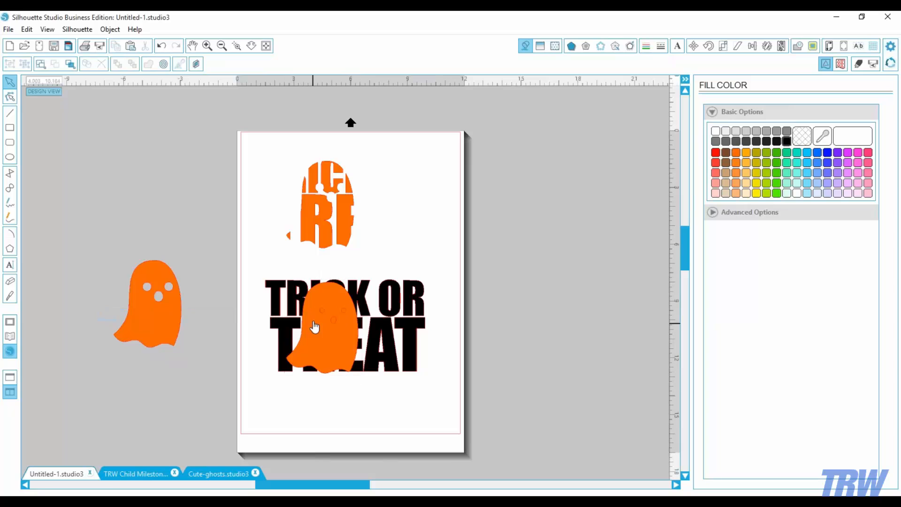
- Delete the separate eye and mouth shapes from the offset ghost
{"action": "left_click", "coordinate": [323, 313]}
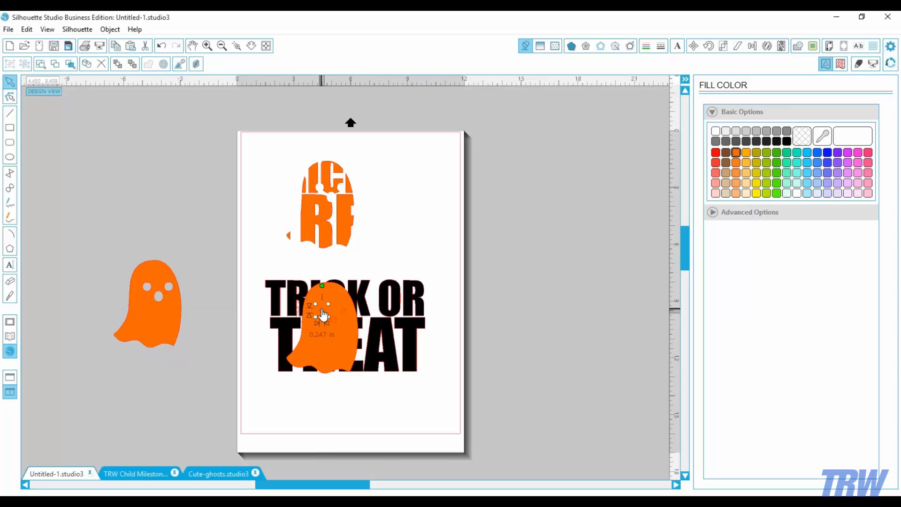
{"action": "key", "text": "Delete"}
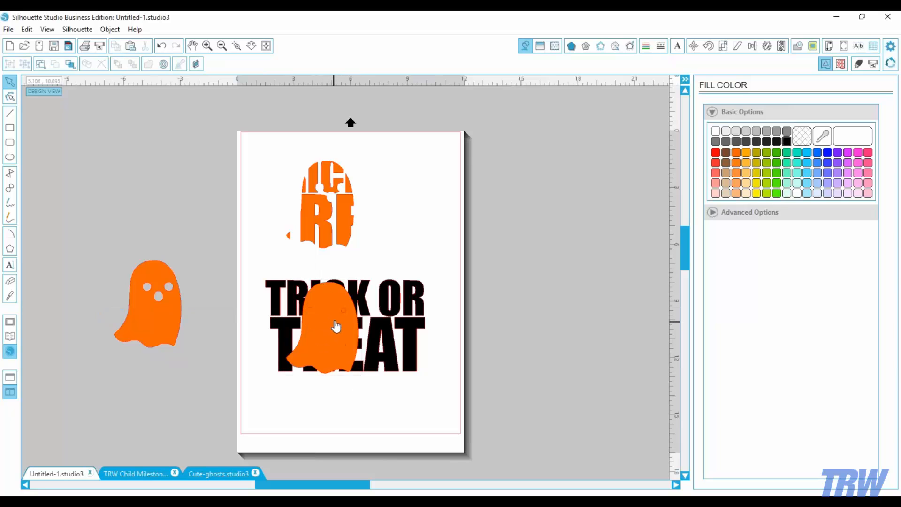
{"action": "left_click", "coordinate": [343, 310]}
{"action": "key", "text": "Delete"}
- Subtract the solid offset ghost from the lower TRICK OR TREAT lettering and group the remaining black pieces
{"action": "left_click_drag", "start_coordinate": [432, 405], "coordinate": [254, 266]}
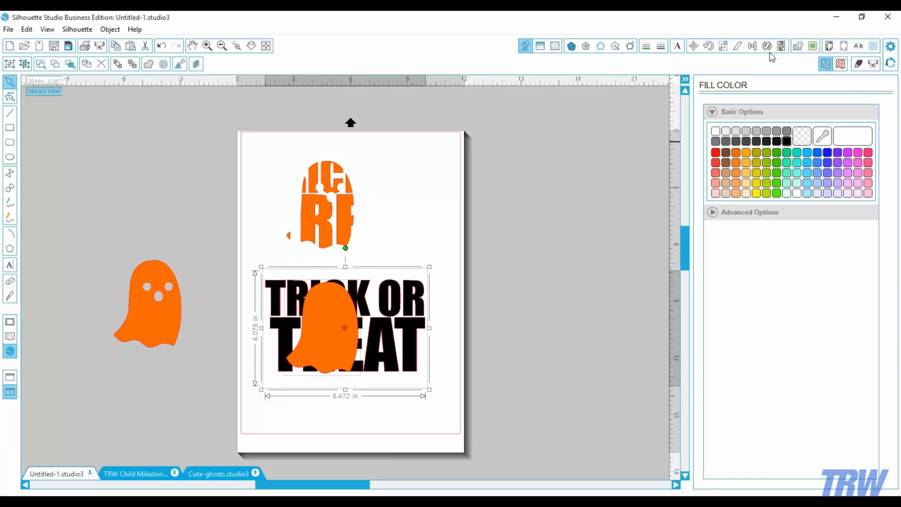
{"action": "left_click", "coordinate": [797, 46]}
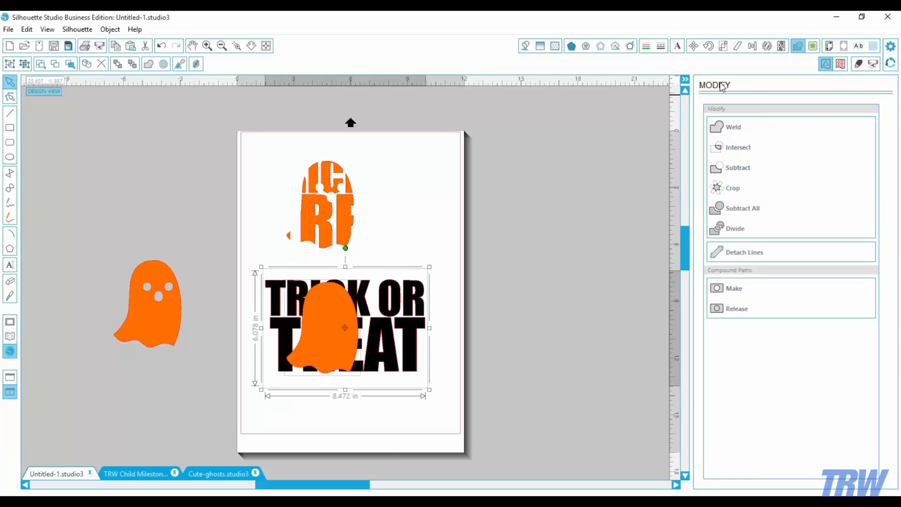
{"action": "left_click", "coordinate": [749, 172]}
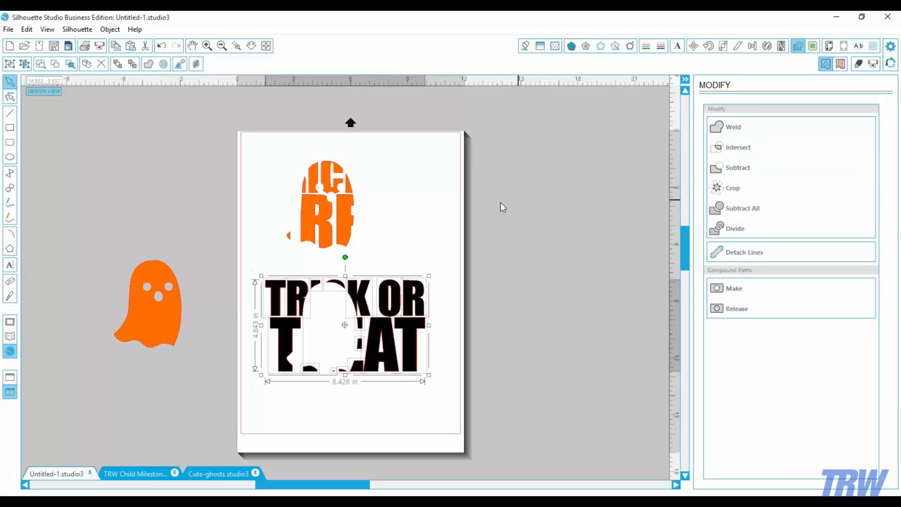
{"action": "left_click", "coordinate": [110, 29]}
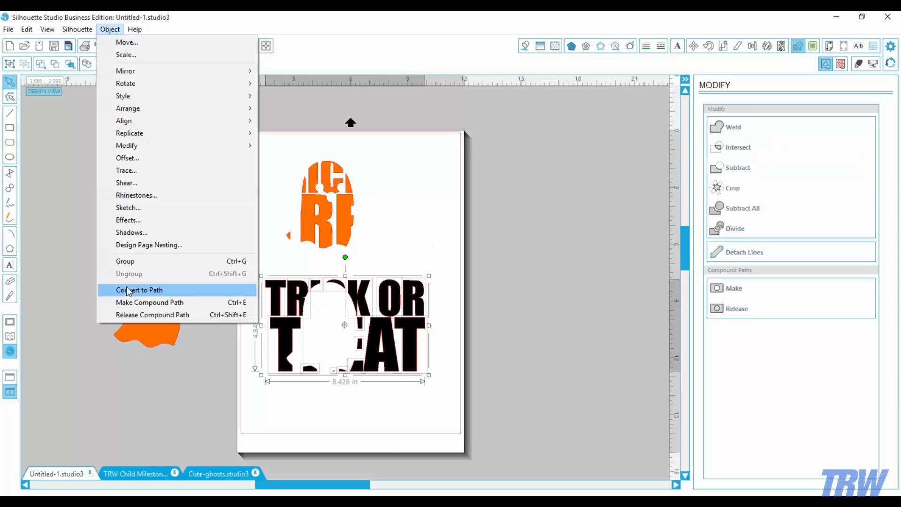
{"action": "left_click", "coordinate": [123, 265]}
{"action": "left_click", "coordinate": [335, 420]}
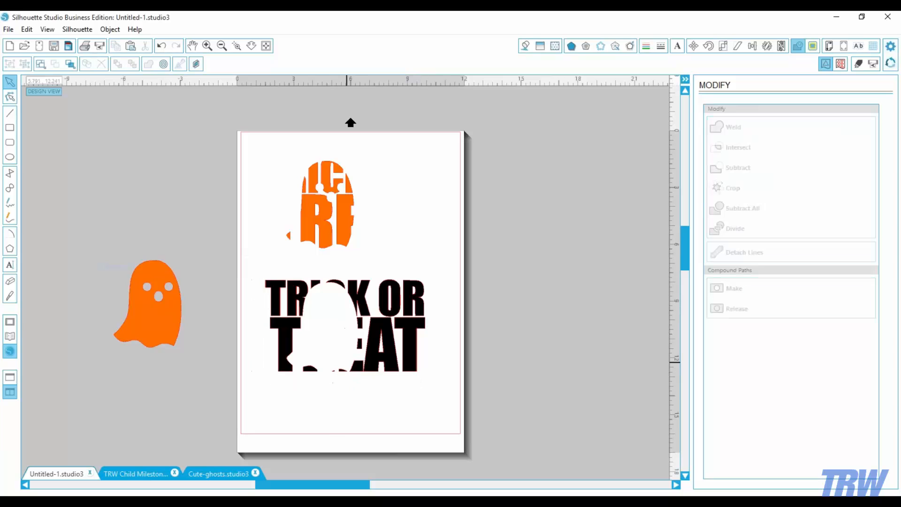
- Move the grouped black lettering up over the orange ghost pieces and examine the gap around the ghost
{"action": "left_click_drag", "start_coordinate": [393, 354], "coordinate": [390, 226]}
{"action": "left_click", "coordinate": [328, 144]}
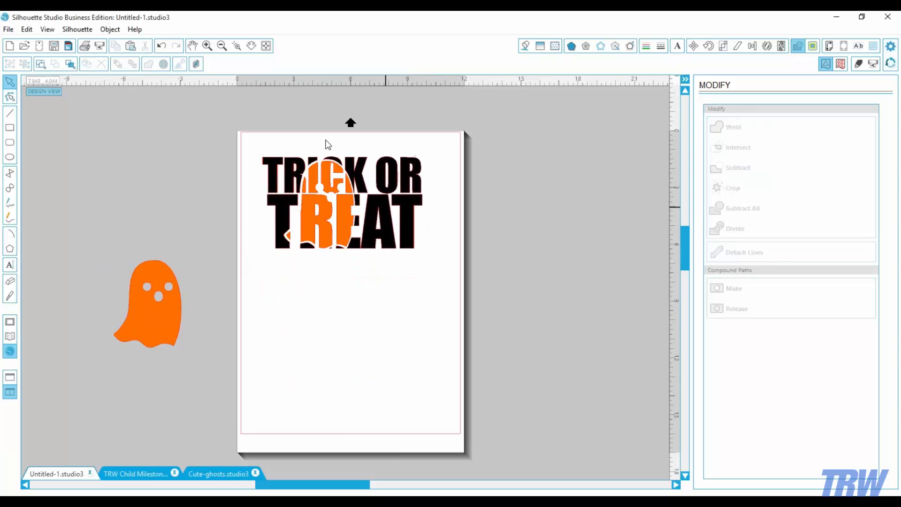
{"action": "left_click", "coordinate": [236, 45]}
{"action": "left_click_drag", "start_coordinate": [264, 121], "coordinate": [422, 346]}
{"action": "left_click", "coordinate": [321, 263]}
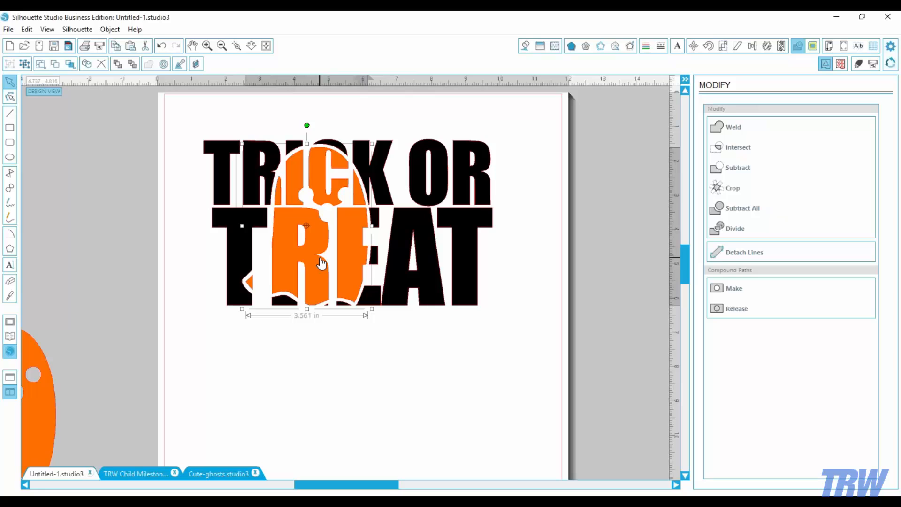
{"action": "left_click", "coordinate": [305, 398]}
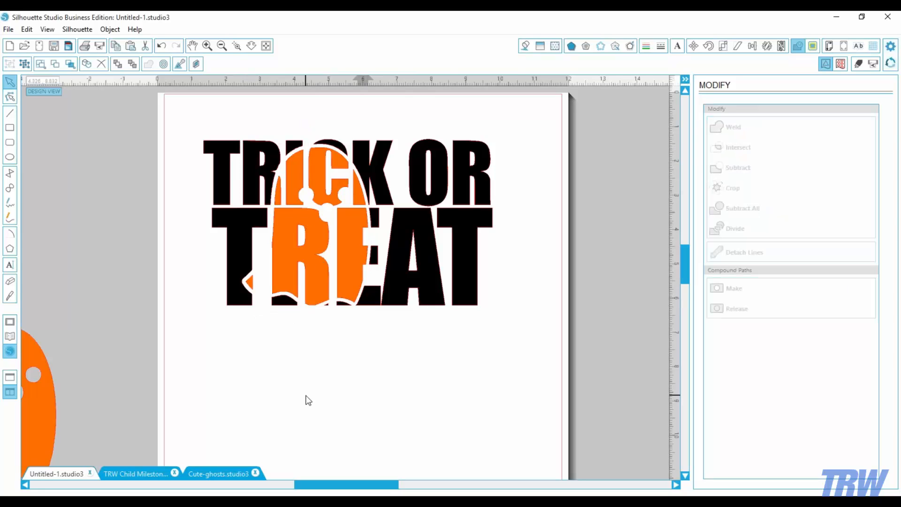
{"action": "left_click", "coordinate": [265, 46]}
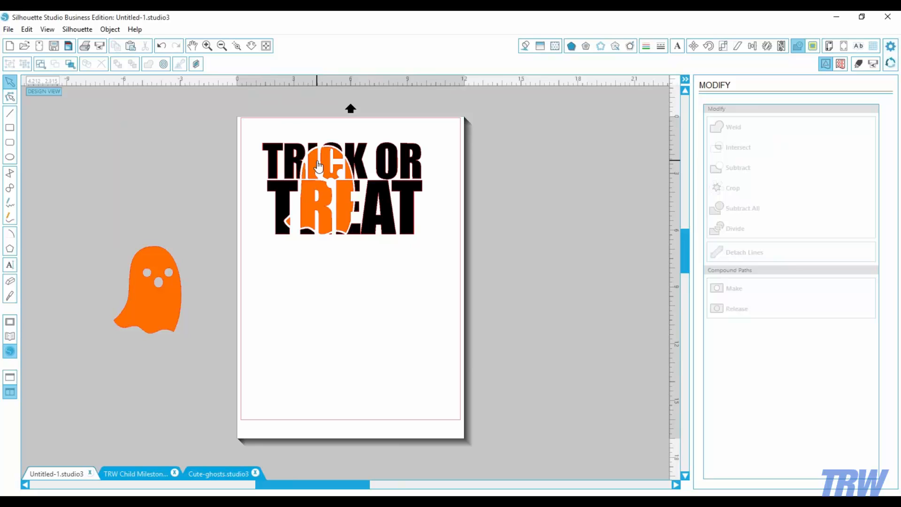
- Nudge the orange ghost pieces slightly to centre them within the gap in the black lettering
{"action": "left_click", "coordinate": [332, 215]}
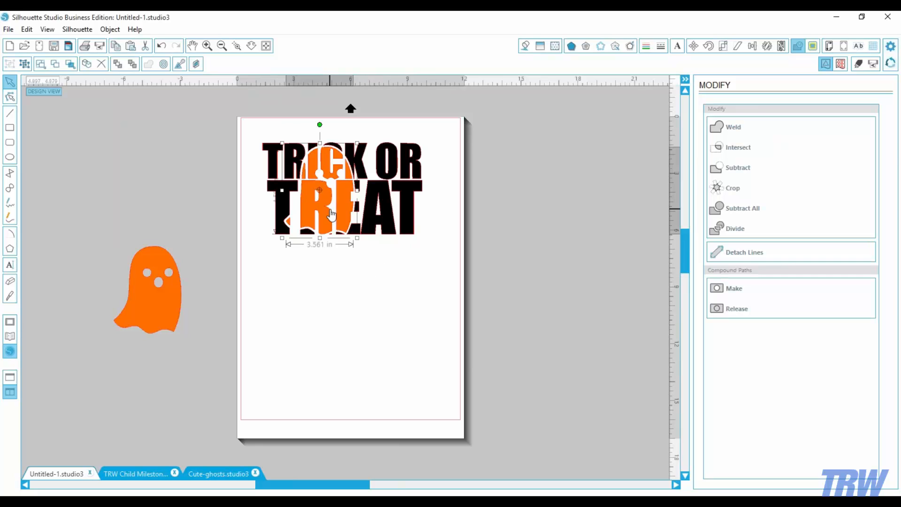
{"action": "key", "text": "Up"}
{"action": "key", "text": "Left"}
{"action": "key", "text": "Down"}
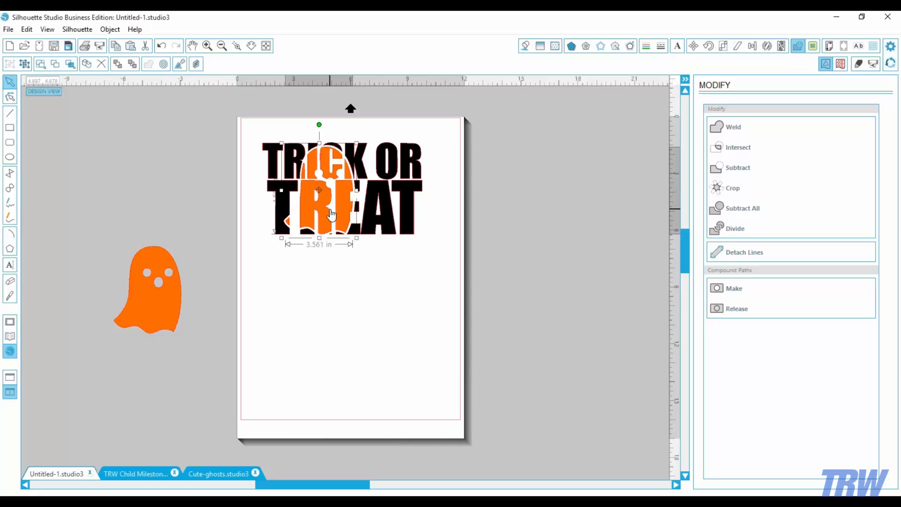
{"action": "key", "text": "Up"}
{"action": "key", "text": "Down"}
{"action": "key", "text": "Right"}
{"action": "key", "text": "Left"}
{"action": "left_click", "coordinate": [401, 306]}
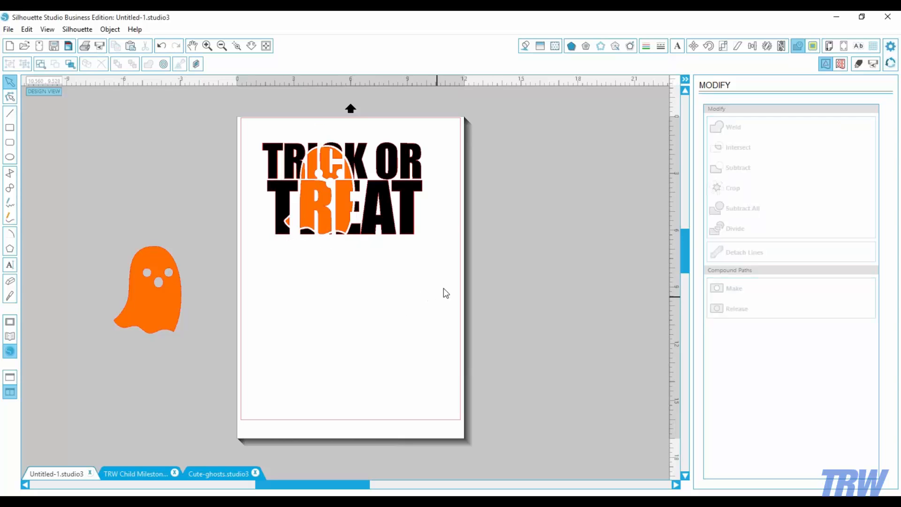
- Undo the nudges, lettering move, grouping and subtraction until the solid offset ghost lies over the complete lower lettering
{"action": "left_click_drag", "start_coordinate": [445, 288], "coordinate": [275, 149]}
{"action": "left_click", "coordinate": [312, 323]}
{"action": "key", "text": "ctrl+z"}
{"action": "key", "text": "ctrl+z"}
{"action": "key", "text": "ctrl+z"}
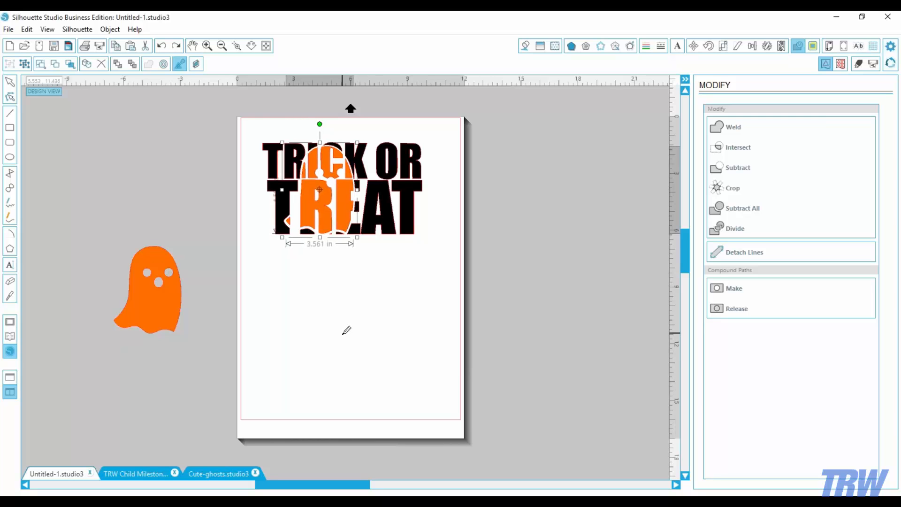
{"action": "scroll", "coordinate": [346, 330], "scroll_direction": "up", "scroll_amount": 2}
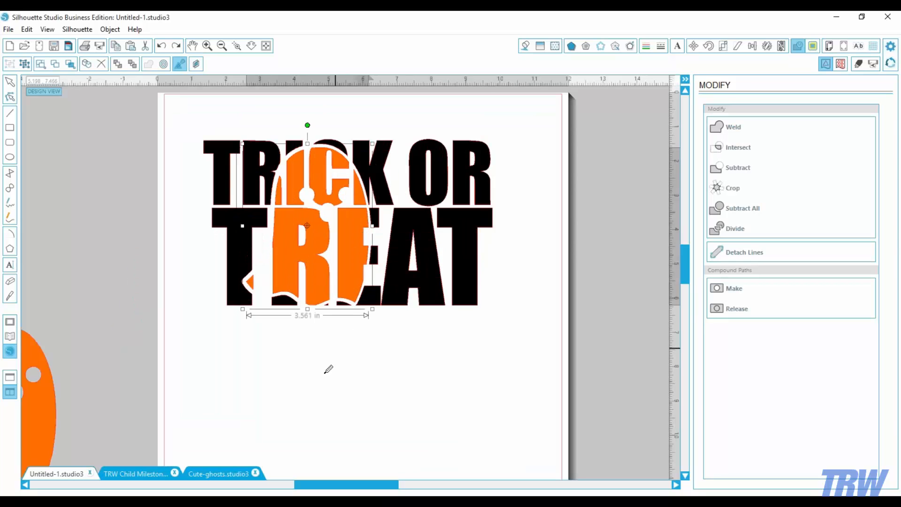
{"action": "left_click", "coordinate": [318, 390]}
{"action": "scroll", "coordinate": [320, 388], "scroll_direction": "down", "scroll_amount": 2}
{"action": "key", "text": "ctrl+z"}
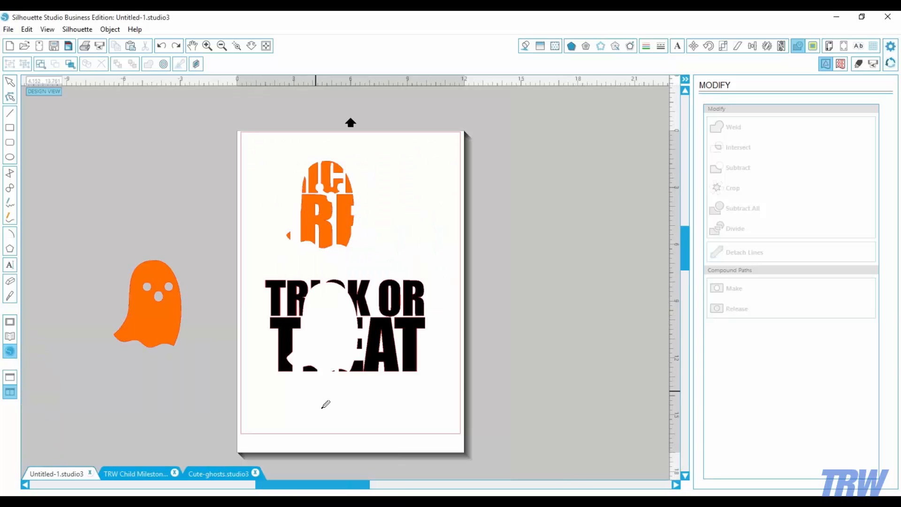
{"action": "key", "text": "ctrl+z"}
{"action": "key", "text": "ctrl+z"}
{"action": "key", "text": "ctrl+z"}
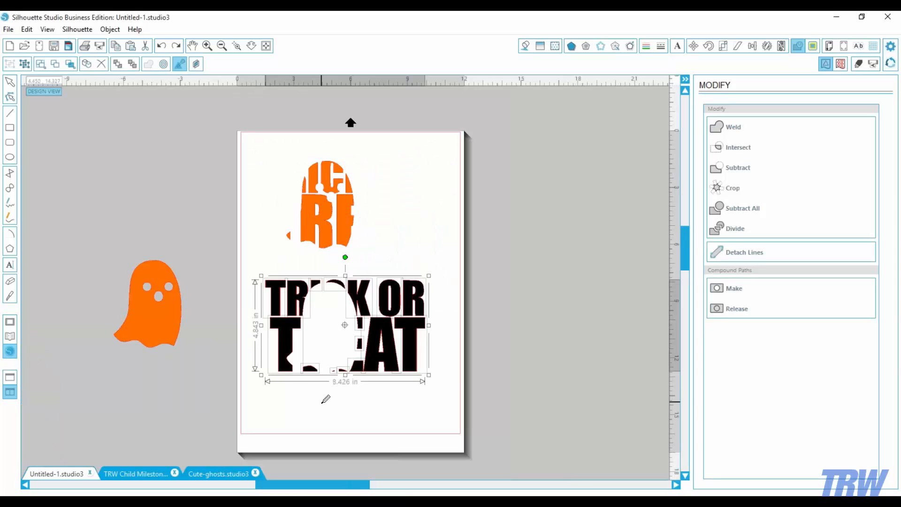
{"action": "left_click", "coordinate": [277, 409]}
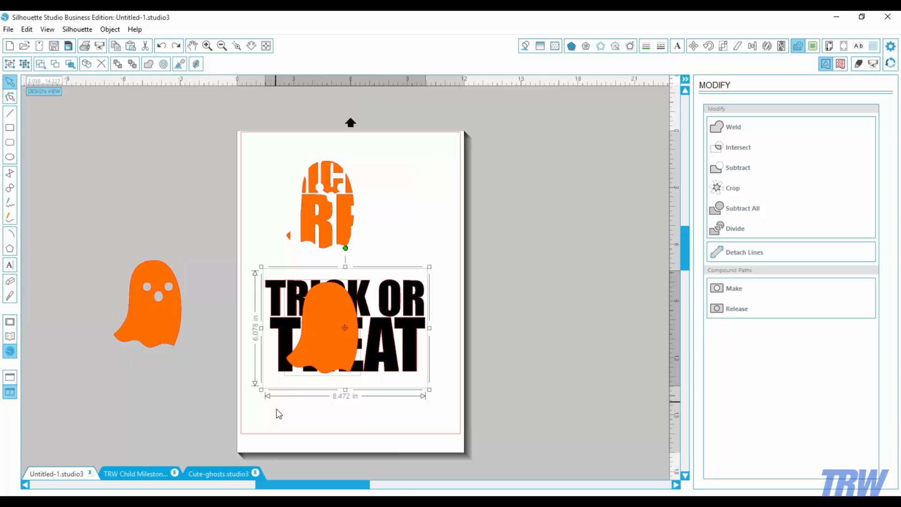
- Undo the deletion of the offset ghost's inner eye and mouth shapes
{"action": "key", "text": "ctrl+z"}
{"action": "key", "text": "ctrl+z"}
{"action": "key", "text": "ctrl+z"}
{"action": "key", "text": "ctrl+z"}
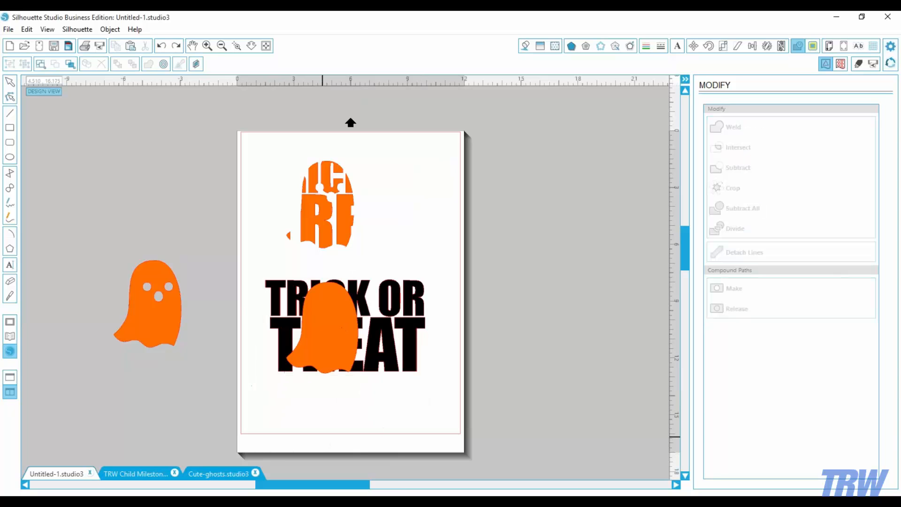
{"action": "key", "text": "ctrl+z"}
{"action": "key", "text": "ctrl+z"}
{"action": "key", "text": "ctrl+z"}
{"action": "key", "text": "ctrl+z"}
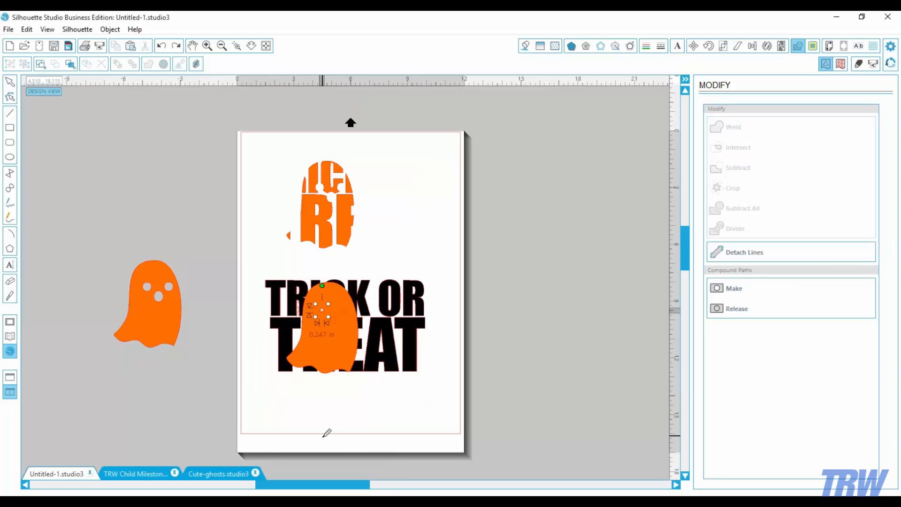
- Undo the ghost edits until the unfilled offset outline surrounds the original orange ghost over the lower lettering, and clear the selection
{"action": "key", "text": "ctrl+z"}
{"action": "key", "text": "ctrl+z"}
{"action": "key", "text": "ctrl+z"}
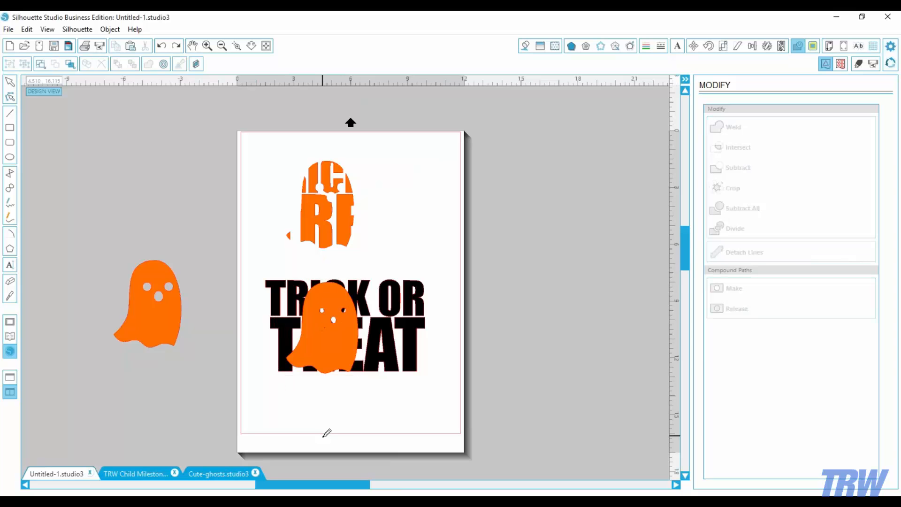
{"action": "key", "text": "ctrl+z"}
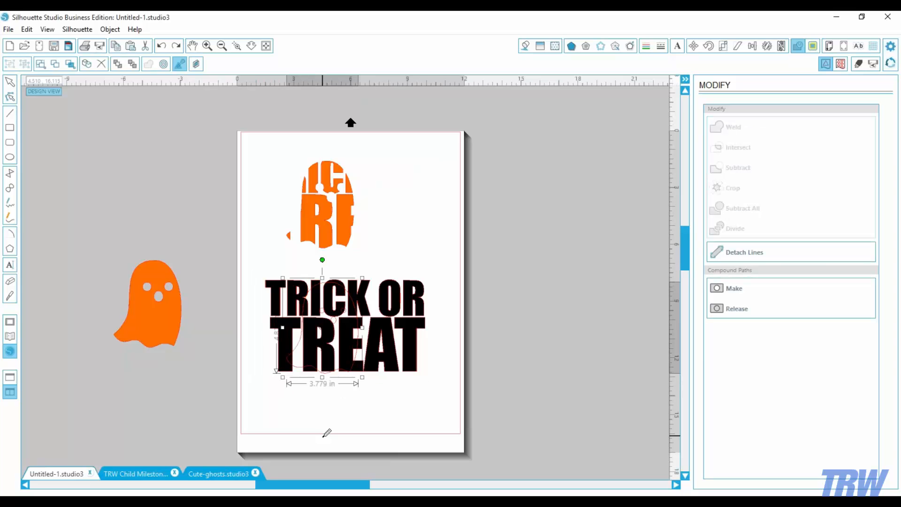
{"action": "key", "text": "ctrl+z"}
{"action": "key", "text": "ctrl+z"}
{"action": "key", "text": "ctrl+z"}
{"action": "key", "text": "ctrl+z"}
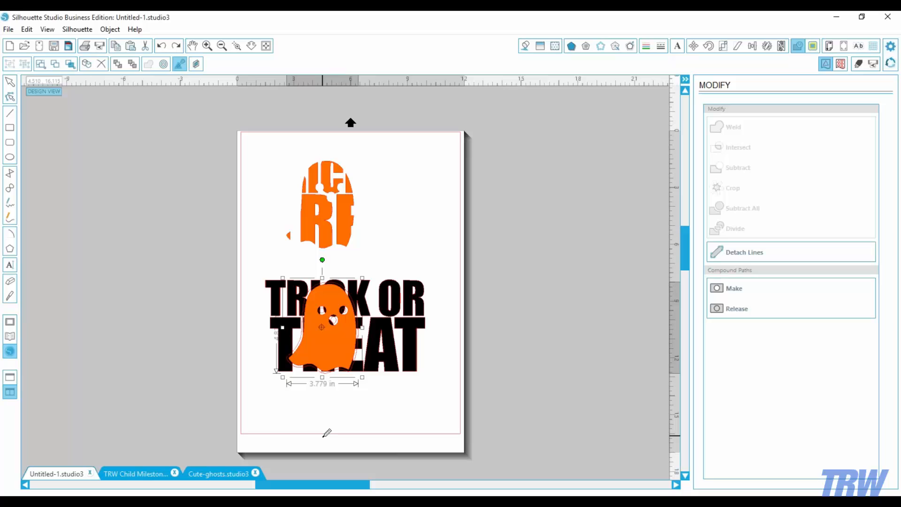
{"action": "key", "text": "ctrl+z"}
{"action": "key", "text": "ctrl+z"}
{"action": "left_click", "coordinate": [334, 396]}
{"action": "left_click", "coordinate": [321, 411]}
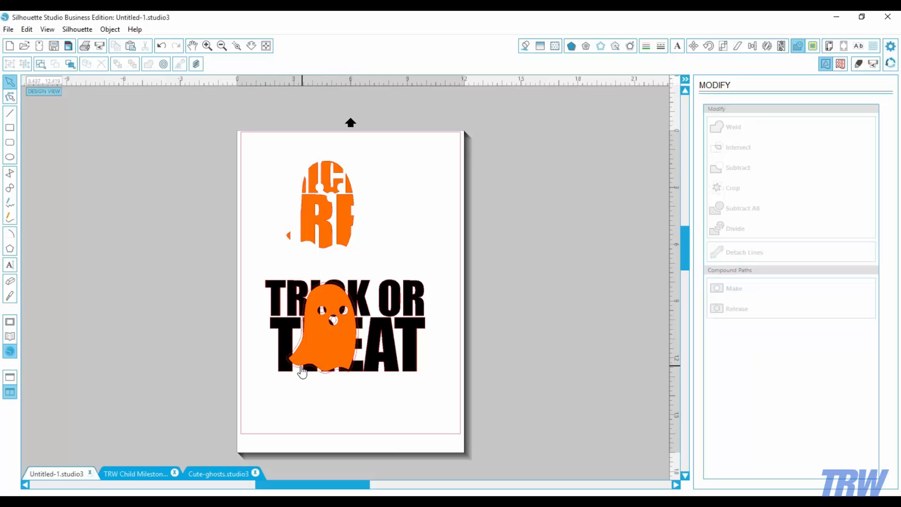
{"action": "left_click", "coordinate": [301, 371]}
{"action": "key", "text": "Delete"}
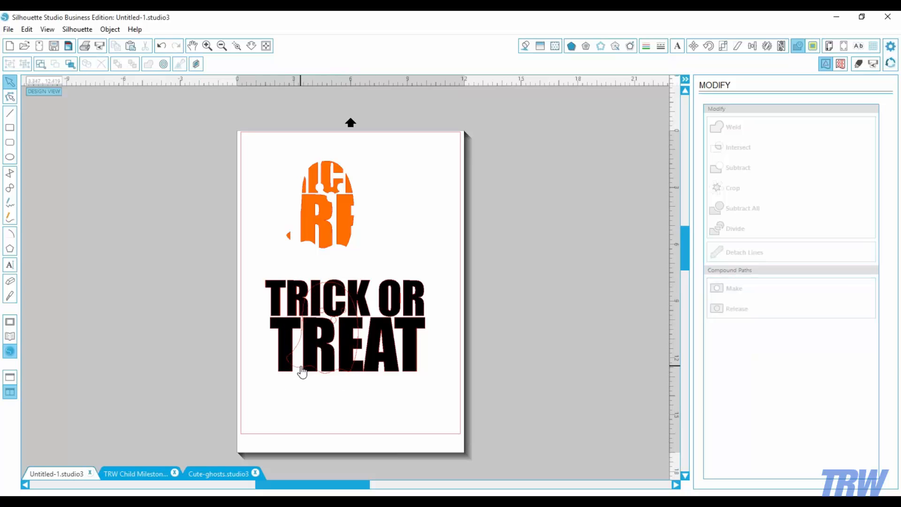
{"action": "key", "text": "ctrl+z"}
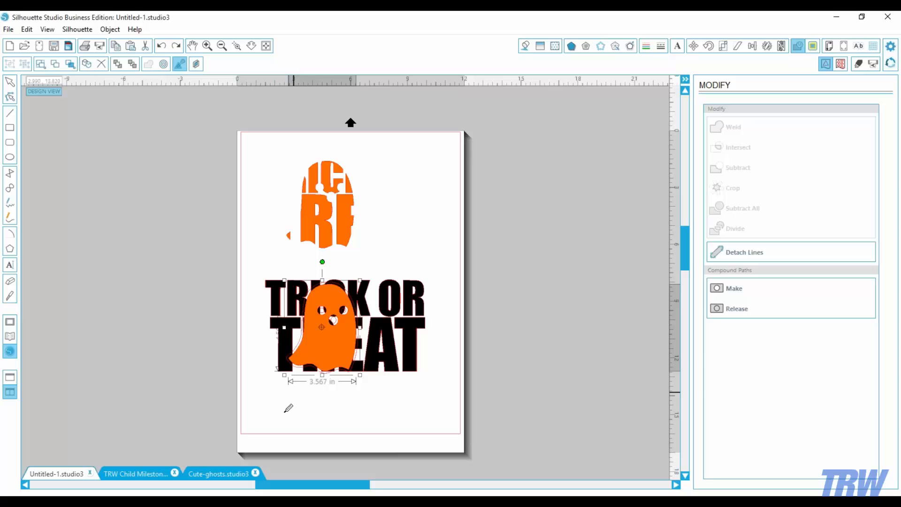
- Delete the existing offset outline around the orange ghost on the lower lettering
{"action": "left_click", "coordinate": [237, 45]}
{"action": "left_click_drag", "start_coordinate": [246, 285], "coordinate": [399, 397]}
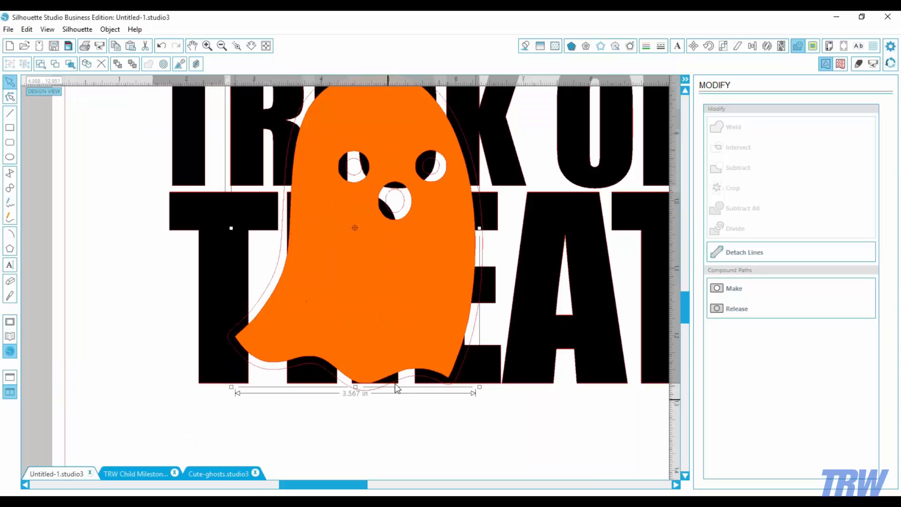
{"action": "left_click", "coordinate": [173, 288]}
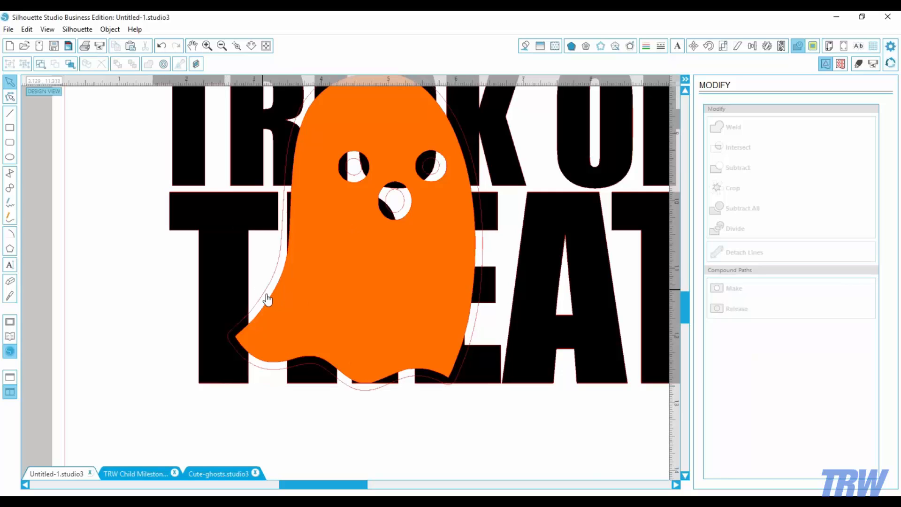
{"action": "left_click", "coordinate": [264, 290]}
{"action": "key", "text": "Delete"}
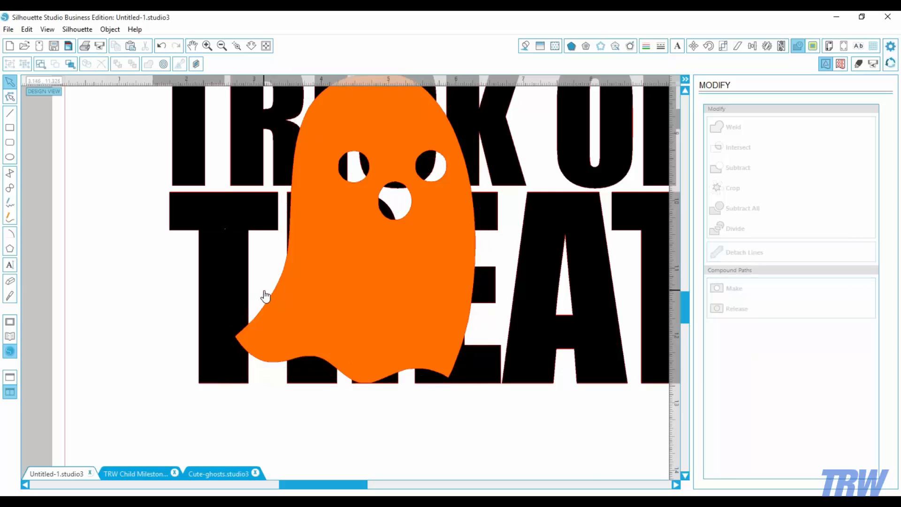
{"action": "left_click", "coordinate": [267, 46]}
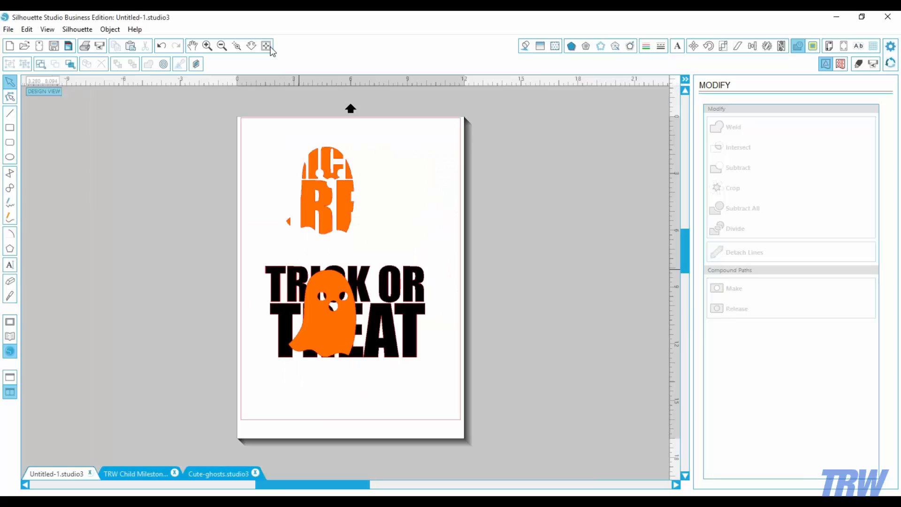
- Apply a rounded offset slightly wider than 0.126 in around the orange ghost on the lower lettering
{"action": "left_click", "coordinate": [320, 330]}
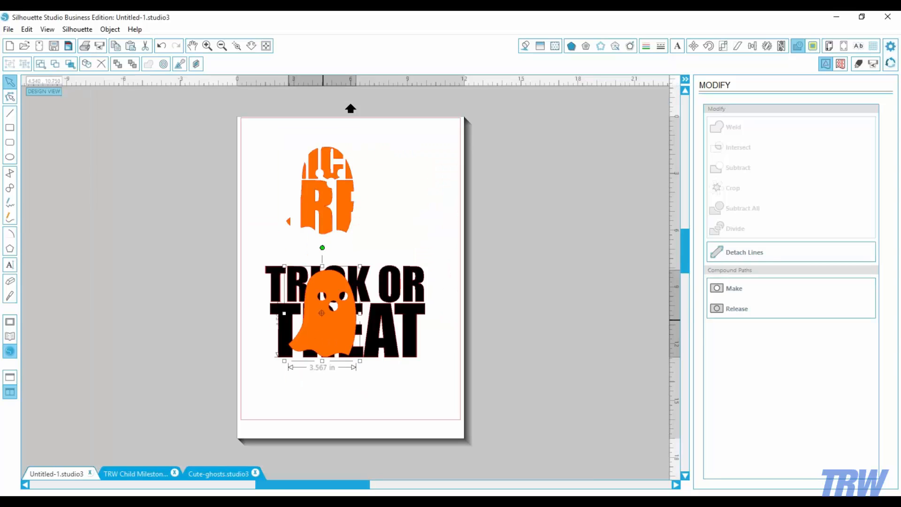
{"action": "left_click", "coordinate": [630, 46]}
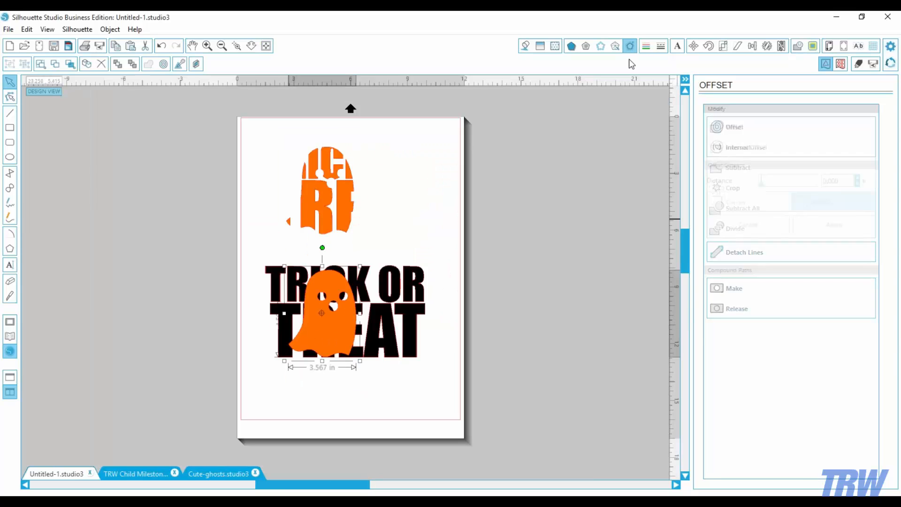
{"action": "left_click", "coordinate": [735, 128]}
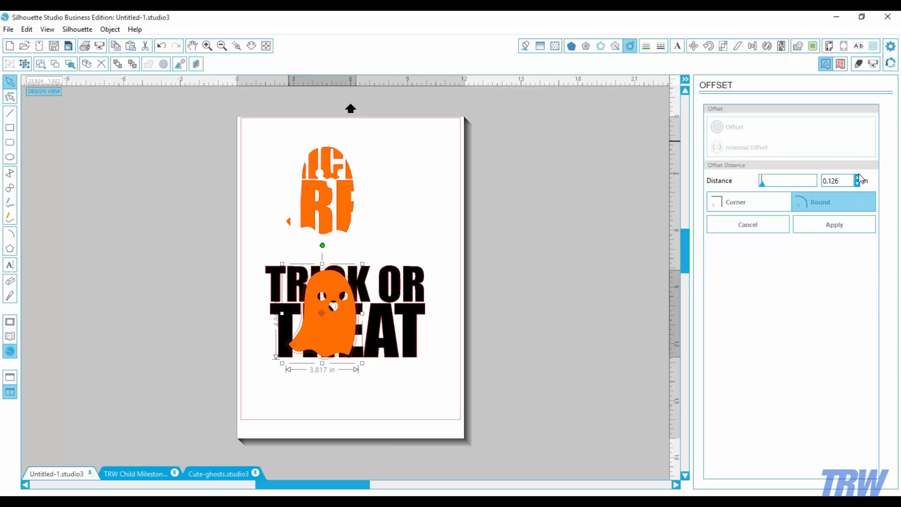
{"action": "left_click", "coordinate": [857, 177]}
{"action": "left_click", "coordinate": [827, 225]}
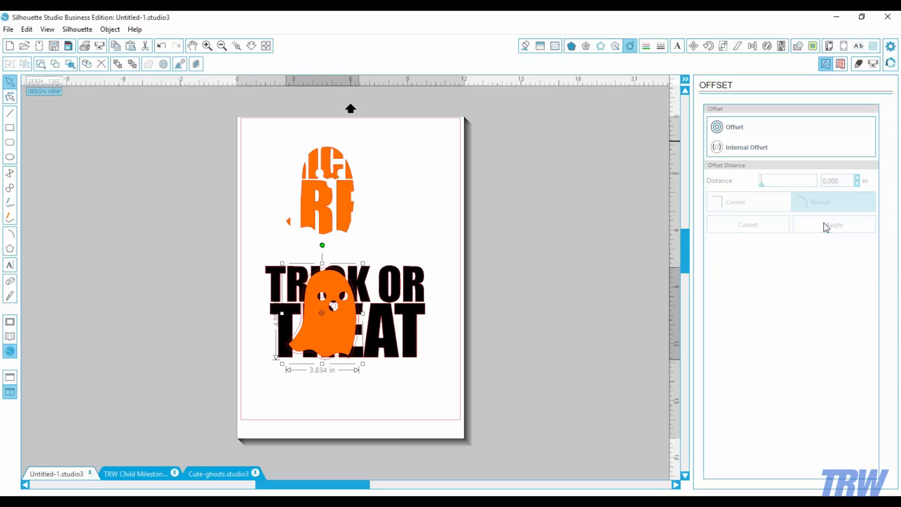
{"action": "left_click", "coordinate": [398, 428]}
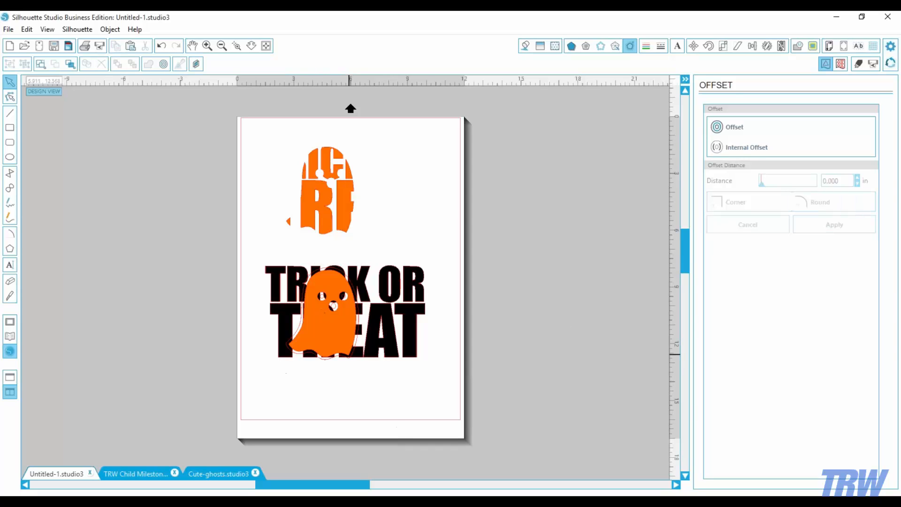
- Undo the last offset around the orange ghost
{"action": "left_click", "coordinate": [323, 328]}
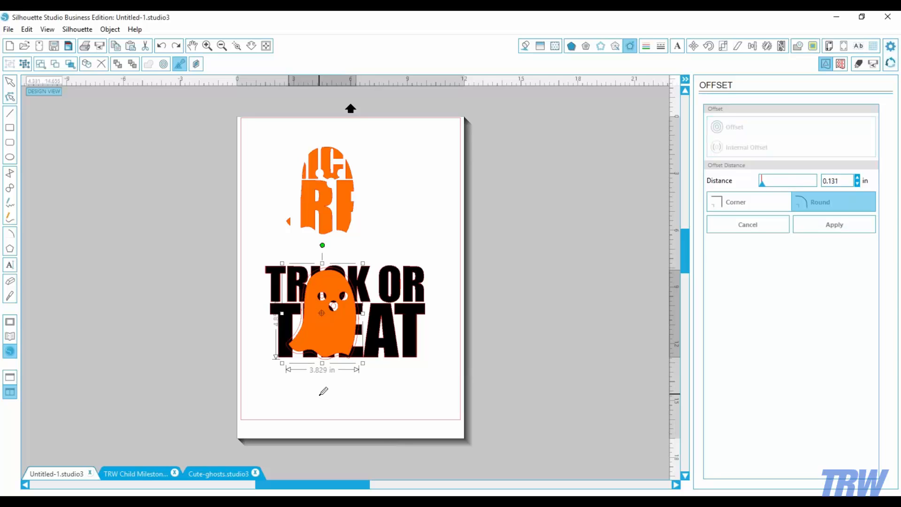
{"action": "key", "text": "Escape"}
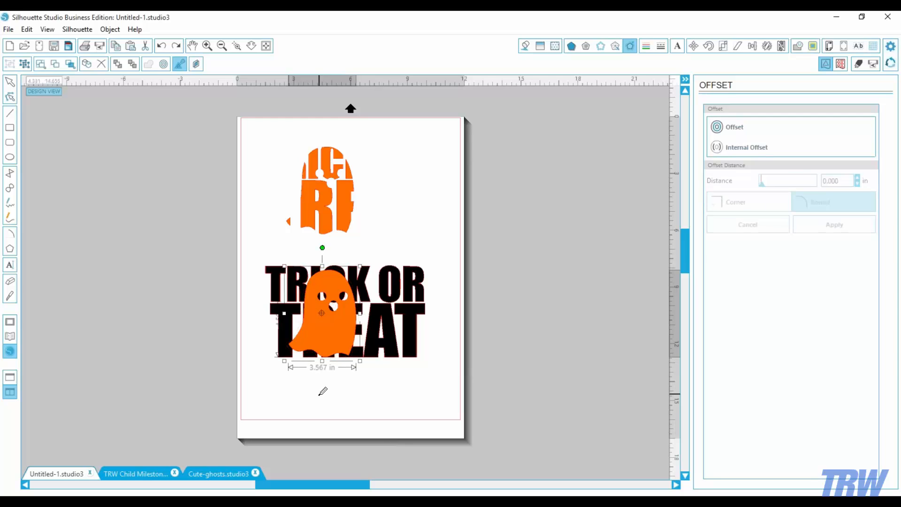
{"action": "key", "text": "Escape"}
- Apply a rounded 0.135 in offset around the orange ghost, and move the ghost off the page, leaving the offset on the lettering
{"action": "left_click", "coordinate": [734, 130]}
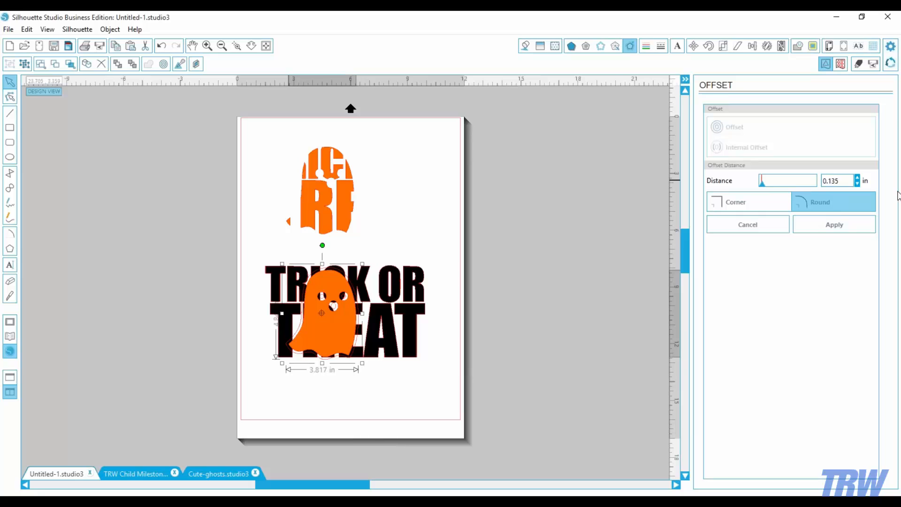
{"action": "left_click", "coordinate": [849, 224]}
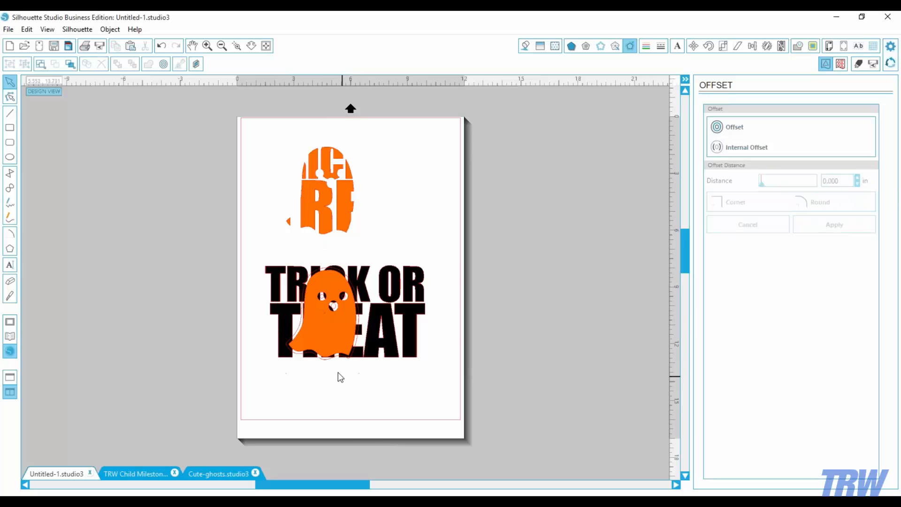
{"action": "left_click", "coordinate": [323, 351]}
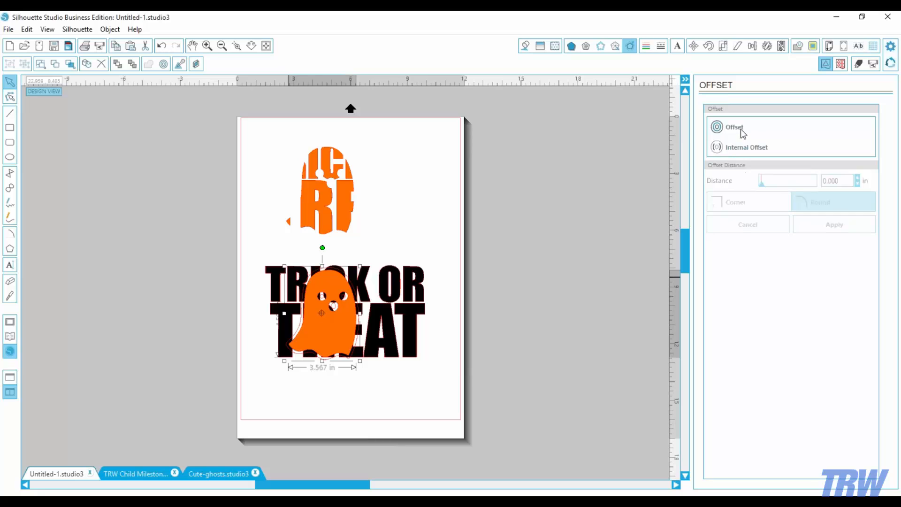
{"action": "left_click", "coordinate": [373, 387]}
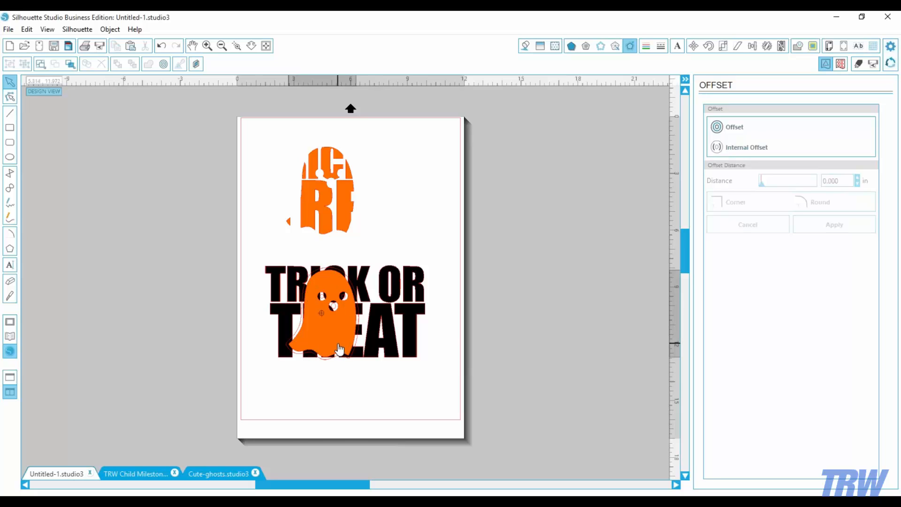
{"action": "left_click_drag", "start_coordinate": [329, 347], "coordinate": [170, 365]}
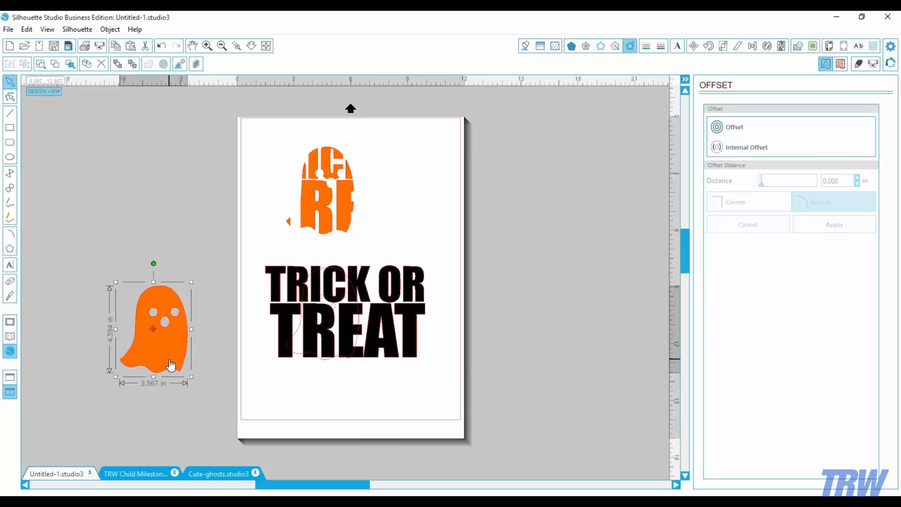
- Apply a rounded 0.125 in offset around the orange ghost beside the page
{"action": "left_click", "coordinate": [730, 126]}
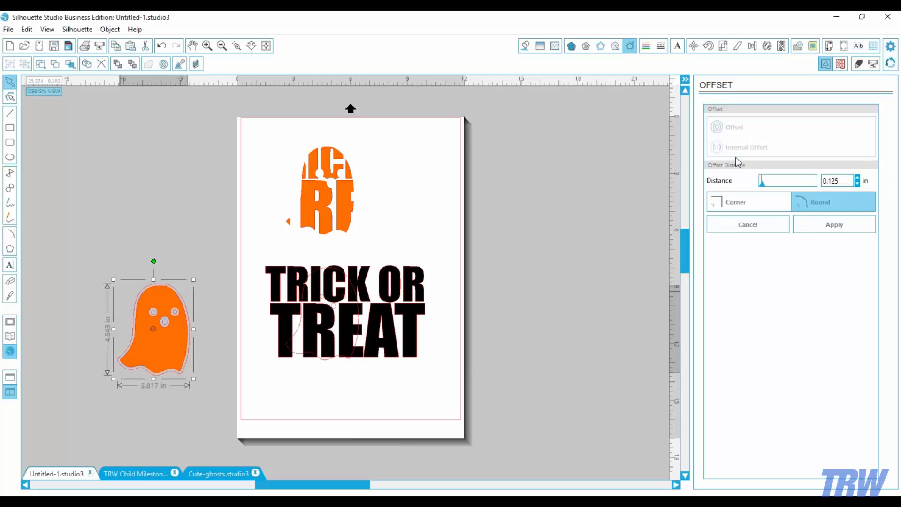
{"action": "left_click", "coordinate": [834, 225]}
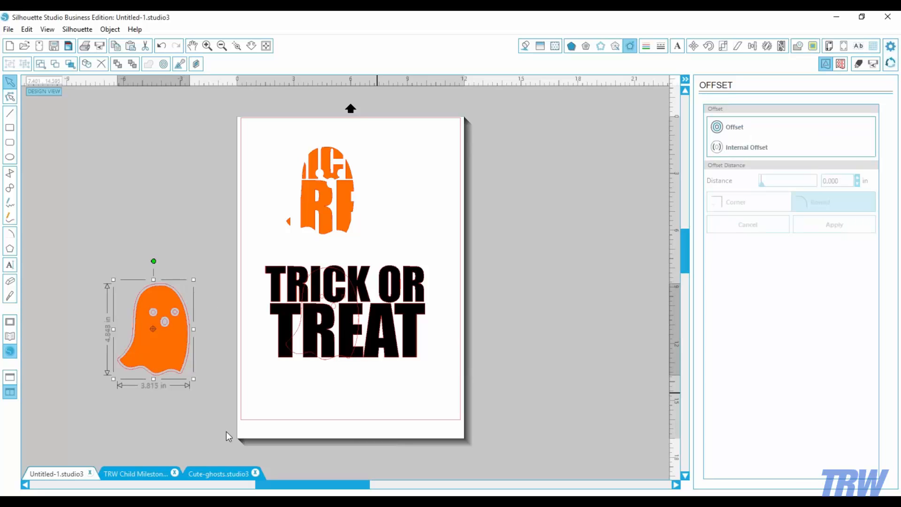
{"action": "left_click", "coordinate": [267, 398]}
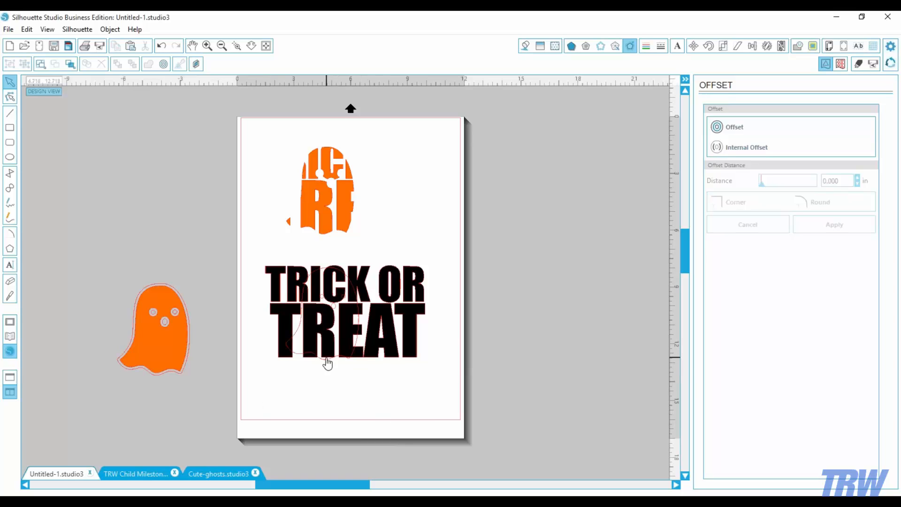
- Fill the ghost offset outline lying over the black lettering with yellow-orange
{"action": "left_click", "coordinate": [328, 364]}
{"action": "left_click", "coordinate": [524, 51]}
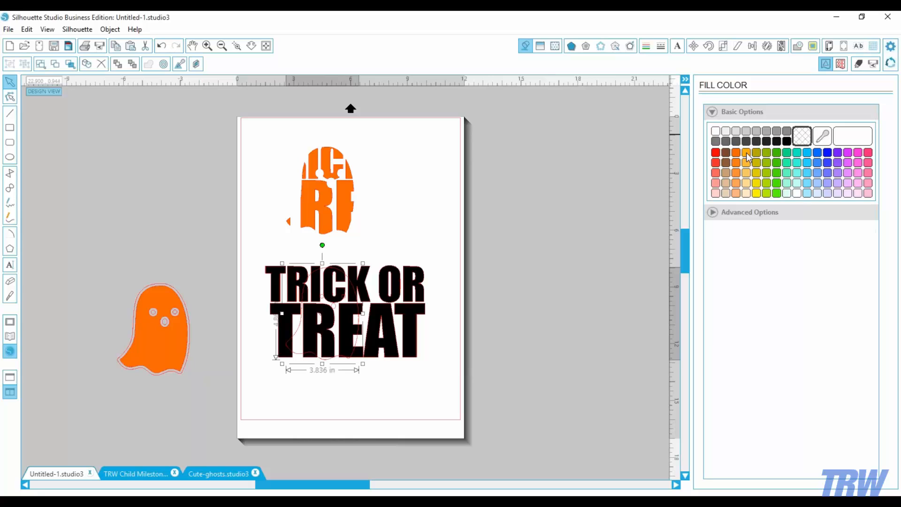
{"action": "left_click", "coordinate": [747, 156]}
{"action": "left_click", "coordinate": [302, 419]}
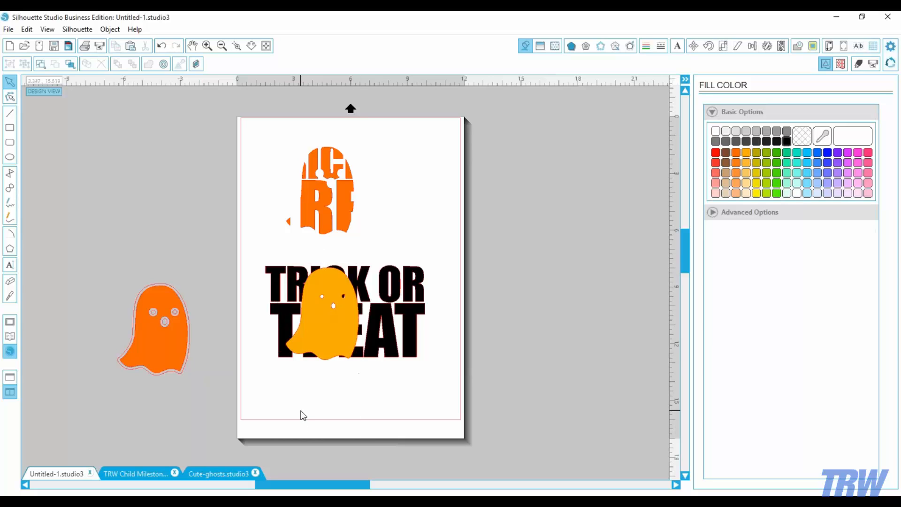
- Release the compound path of the yellow-orange offset ghost
{"action": "left_click", "coordinate": [323, 362]}
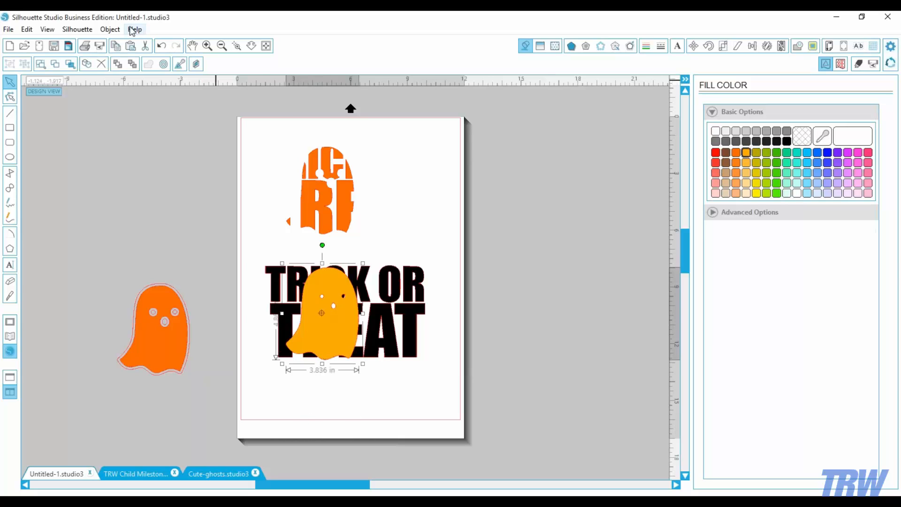
{"action": "left_click", "coordinate": [110, 29]}
{"action": "left_click", "coordinate": [151, 314]}
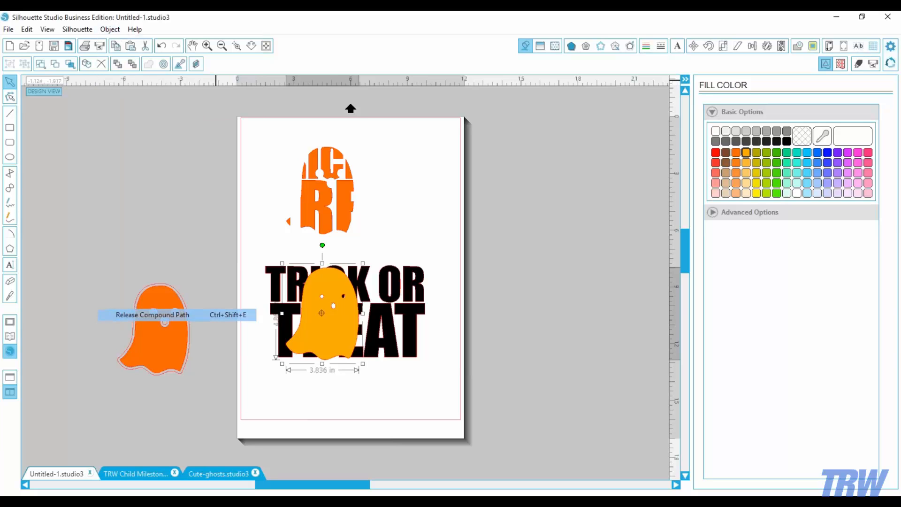
{"action": "left_click", "coordinate": [331, 385]}
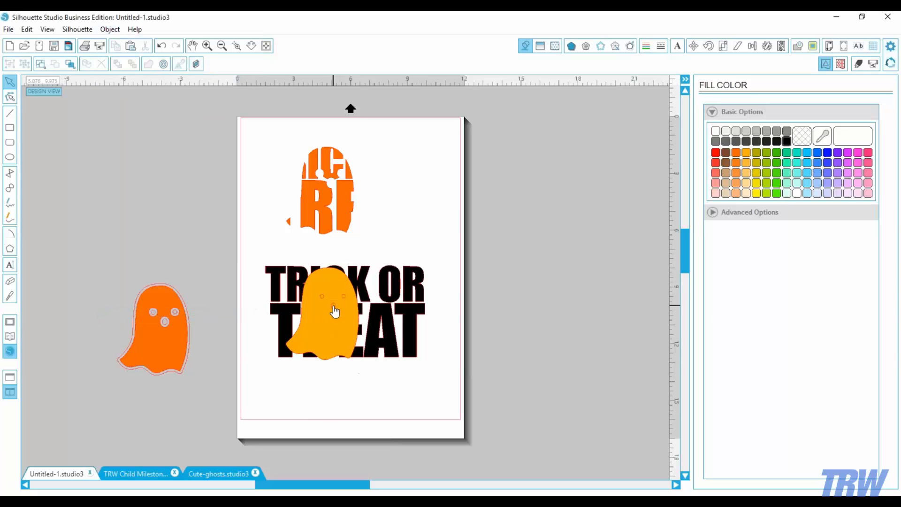
- Delete the inner mouth and both eye shapes from the yellow-orange offset ghost
{"action": "left_click", "coordinate": [334, 311]}
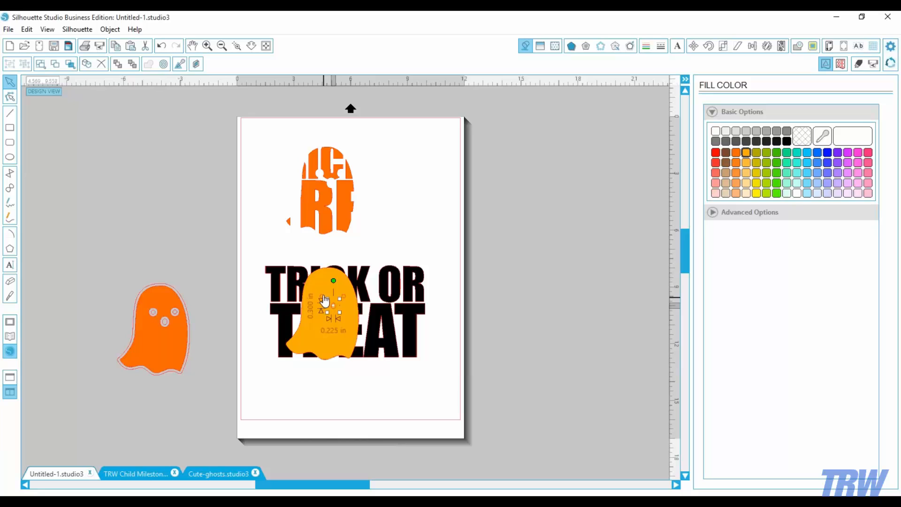
{"action": "left_click", "coordinate": [322, 298]}
{"action": "left_click", "coordinate": [356, 386]}
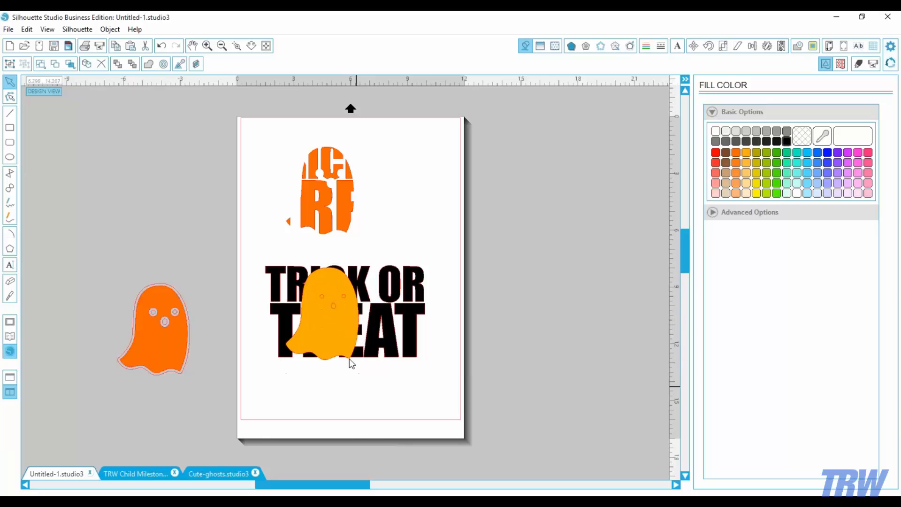
{"action": "left_click", "coordinate": [334, 308]}
{"action": "key", "text": "Delete"}
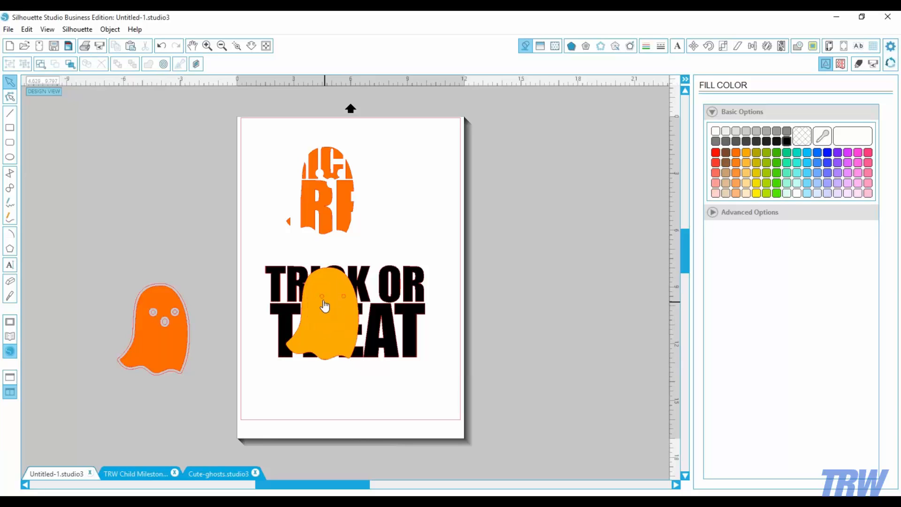
{"action": "left_click", "coordinate": [322, 297]}
{"action": "key", "text": "Delete"}
{"action": "left_click", "coordinate": [344, 299]}
{"action": "key", "text": "Delete"}
- Subtract the yellow-orange offset ghost from the black TRICK OR TREAT lettering and group the remaining black pieces
{"action": "left_click_drag", "start_coordinate": [421, 397], "coordinate": [257, 255]}
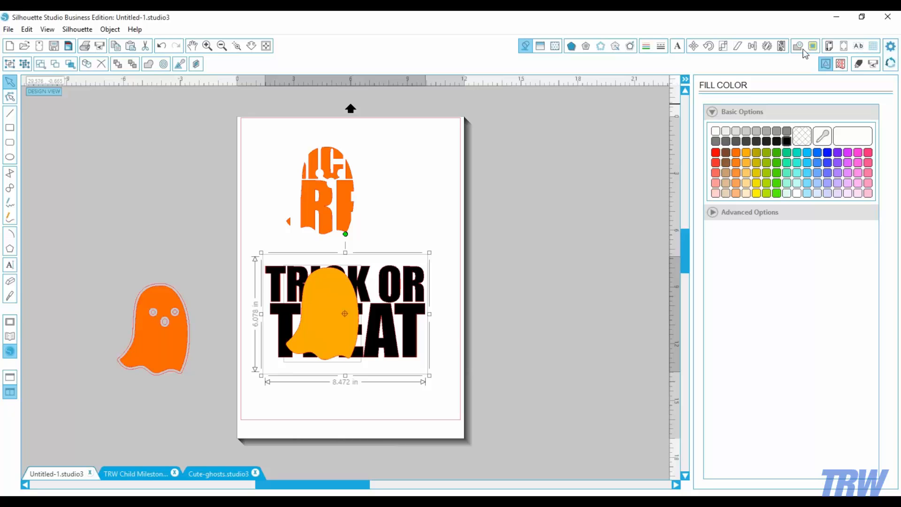
{"action": "left_click", "coordinate": [799, 47]}
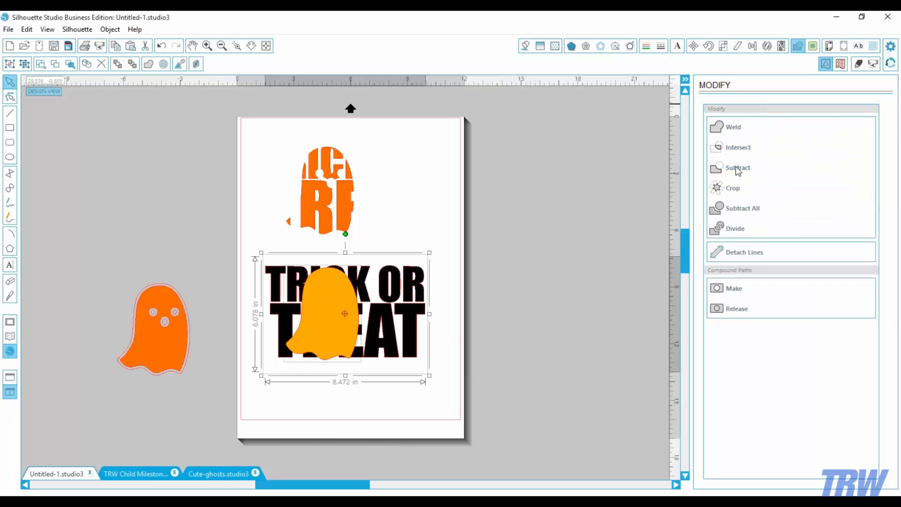
{"action": "left_click", "coordinate": [738, 171]}
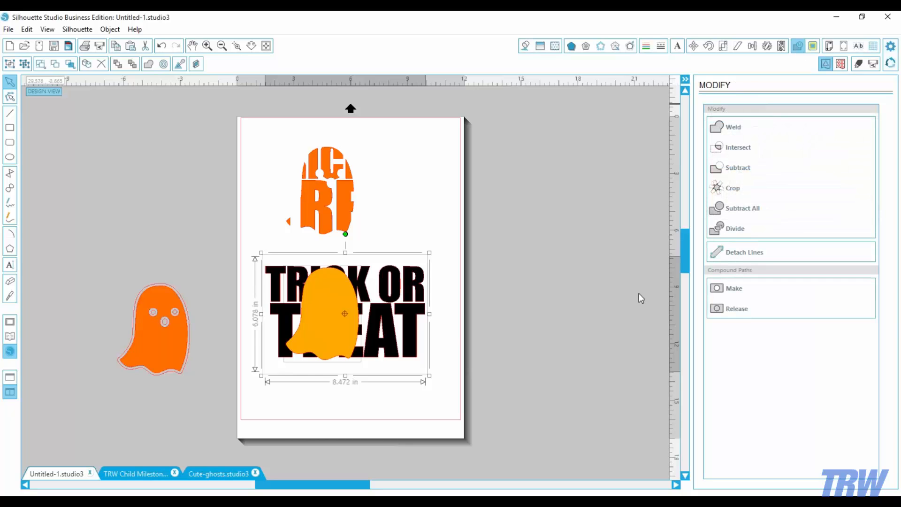
{"action": "left_click", "coordinate": [111, 30]}
{"action": "left_click", "coordinate": [141, 263]}
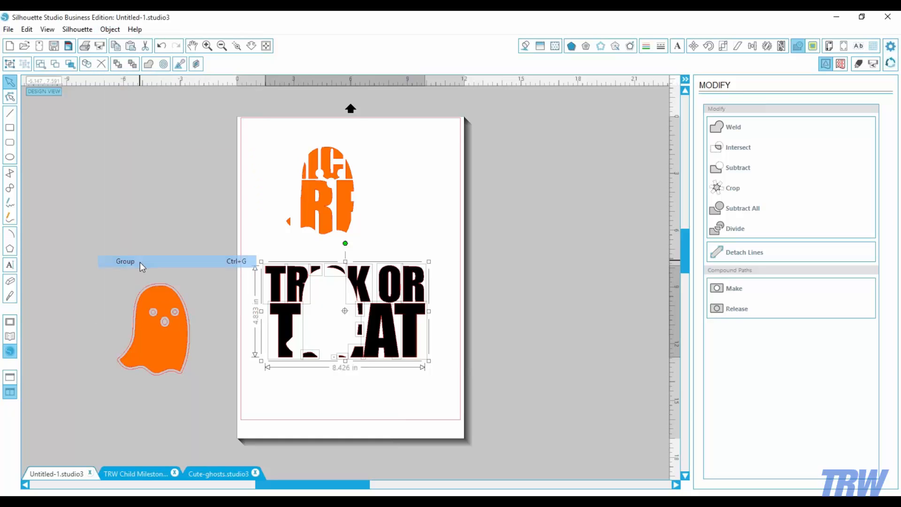
{"action": "left_click", "coordinate": [300, 410]}
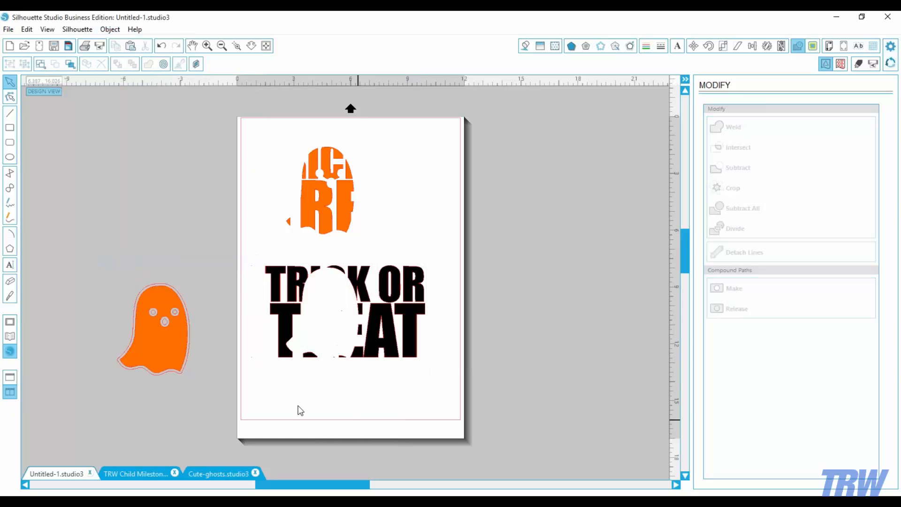
- Move the solid orange ghost beside the page off its offset outline and release the outline's compound path
{"action": "left_click", "coordinate": [180, 358]}
{"action": "left_click_drag", "start_coordinate": [180, 358], "coordinate": [101, 260]}
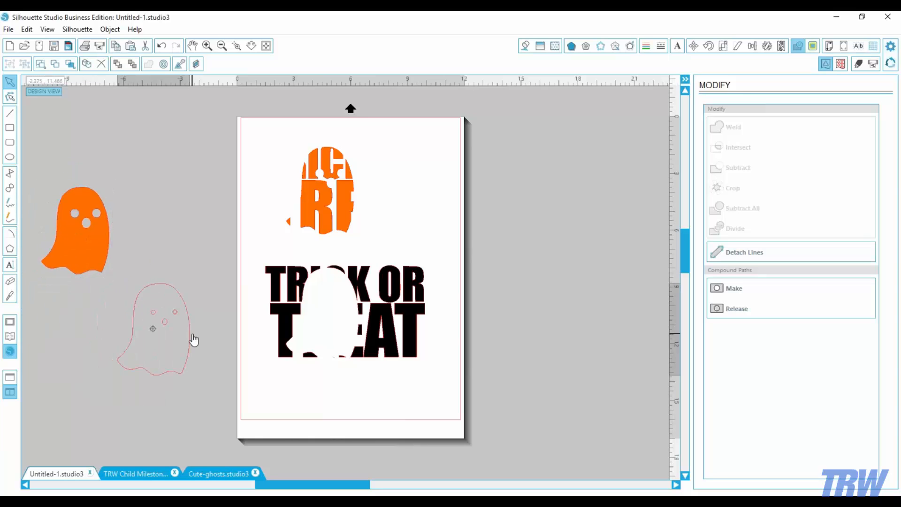
{"action": "left_click", "coordinate": [192, 338]}
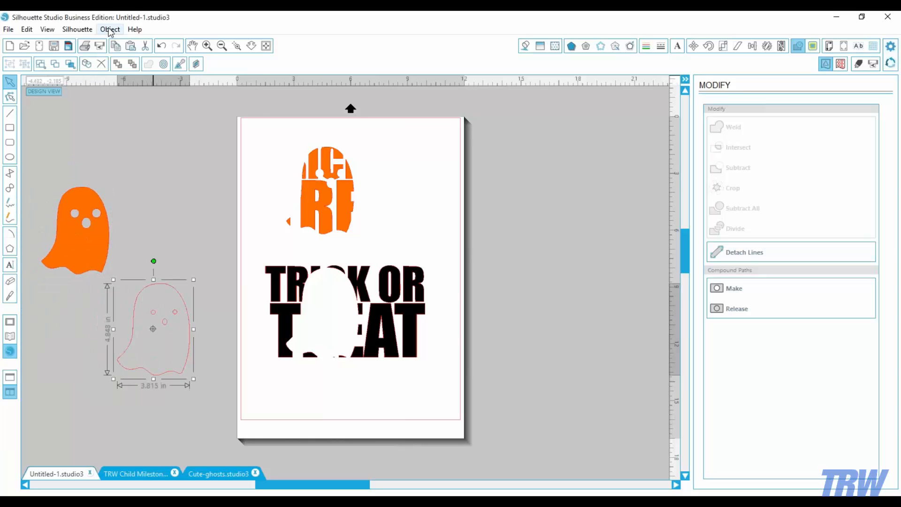
{"action": "left_click", "coordinate": [110, 29]}
{"action": "left_click", "coordinate": [164, 316]}
{"action": "left_click", "coordinate": [189, 428]}
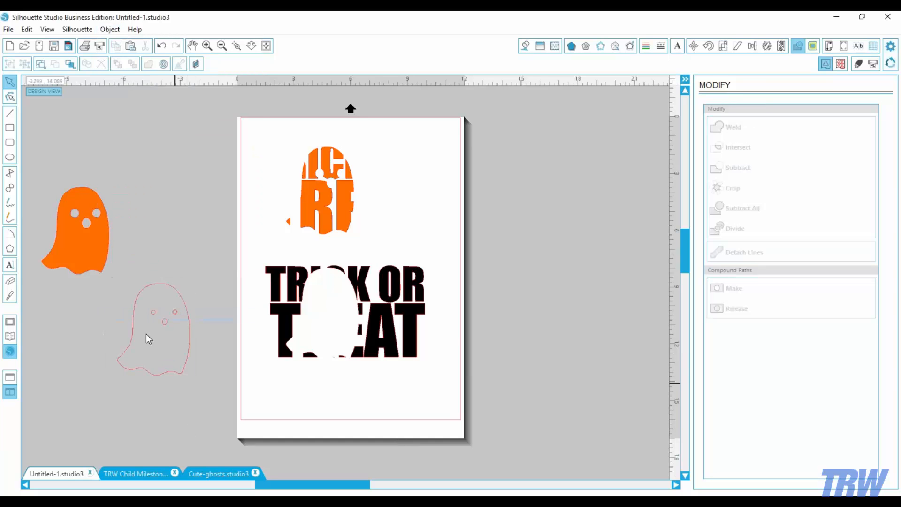
- Delete the eye and mouth shapes from the ghost offset outline beside the page
{"action": "left_click", "coordinate": [151, 312]}
{"action": "left_click_drag", "start_coordinate": [159, 330], "coordinate": [181, 333]}
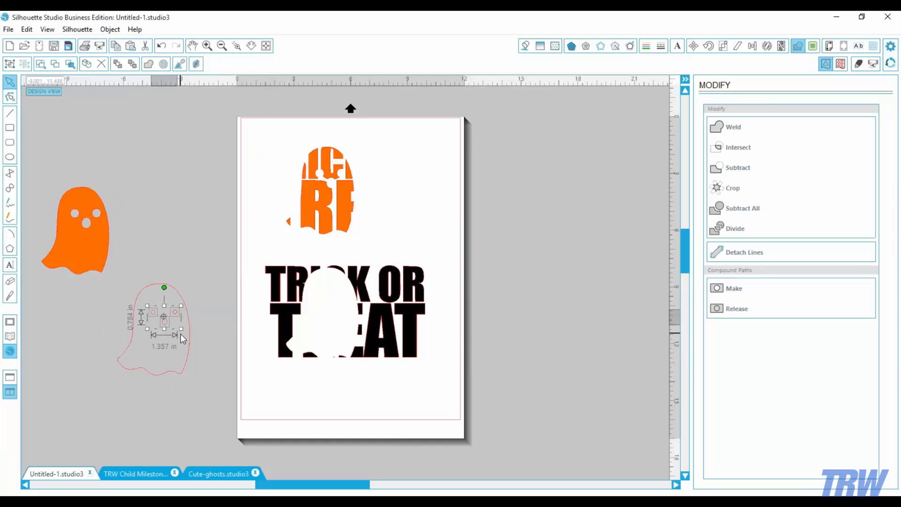
{"action": "key", "text": "Delete"}
- Apply an Edge rhinestone effect to the ghost offset outline with 10ss stones and 0.039 in spacing
{"action": "left_click", "coordinate": [190, 347]}
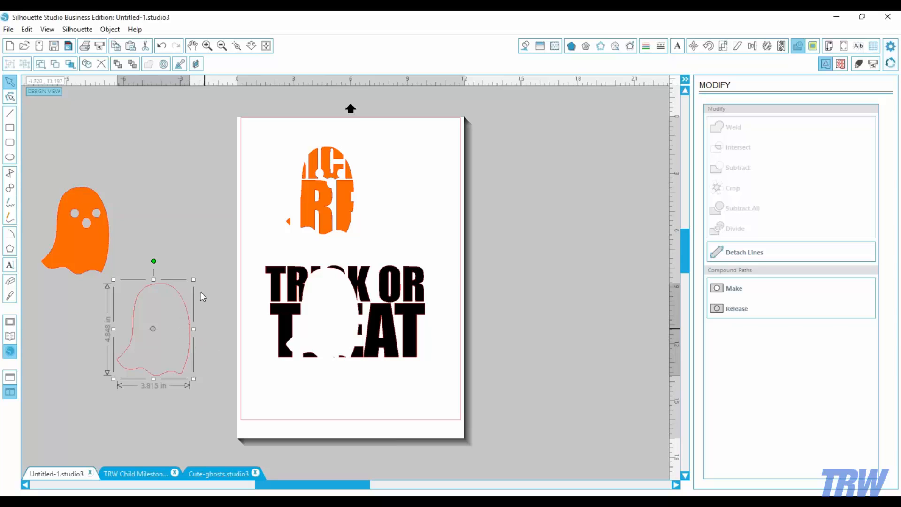
{"action": "left_click", "coordinate": [605, 47]}
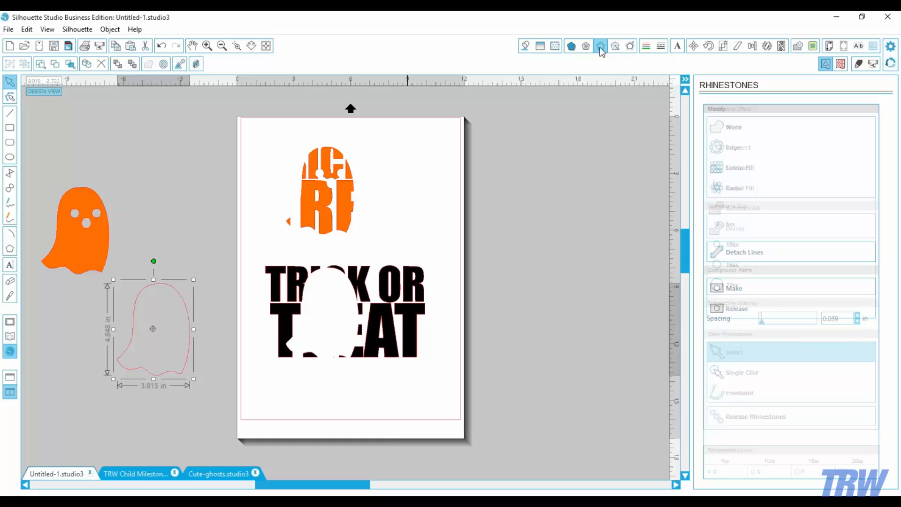
{"action": "left_click", "coordinate": [734, 148]}
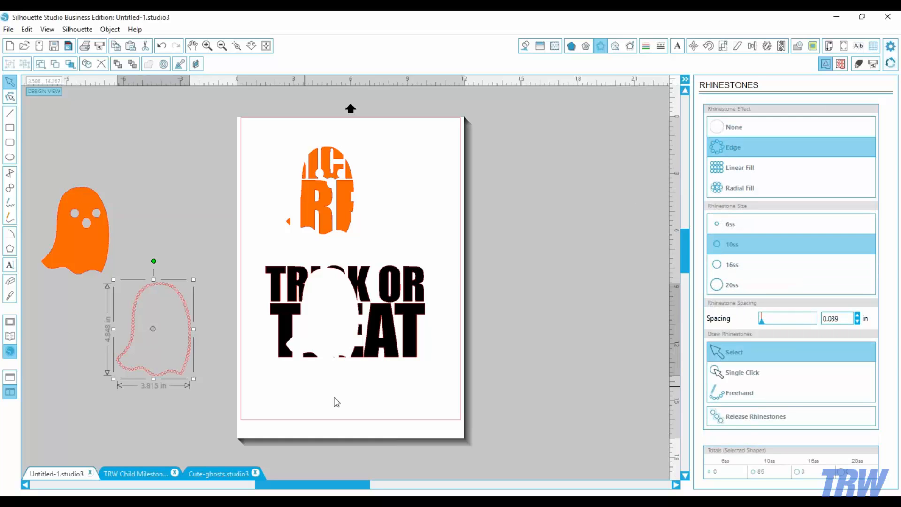
- Move the grouped black lettering up so its ghost-shaped cutout surrounds the orange ghost lettering
{"action": "left_click_drag", "start_coordinate": [404, 395], "coordinate": [297, 263]}
{"action": "left_click_drag", "start_coordinate": [372, 288], "coordinate": [369, 168]}
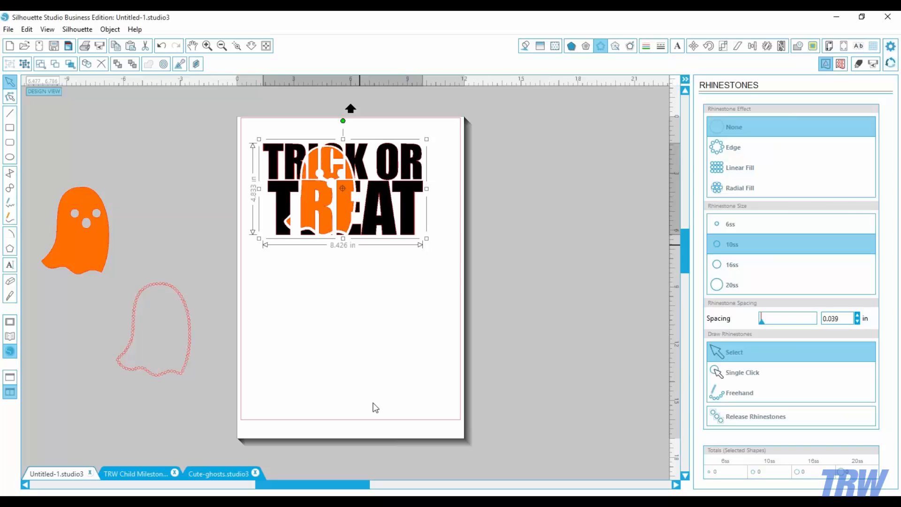
{"action": "left_click", "coordinate": [366, 364]}
- Nudge the orange ghost lettering slightly left to centre it in the cutout of the black lettering
{"action": "left_click", "coordinate": [236, 46]}
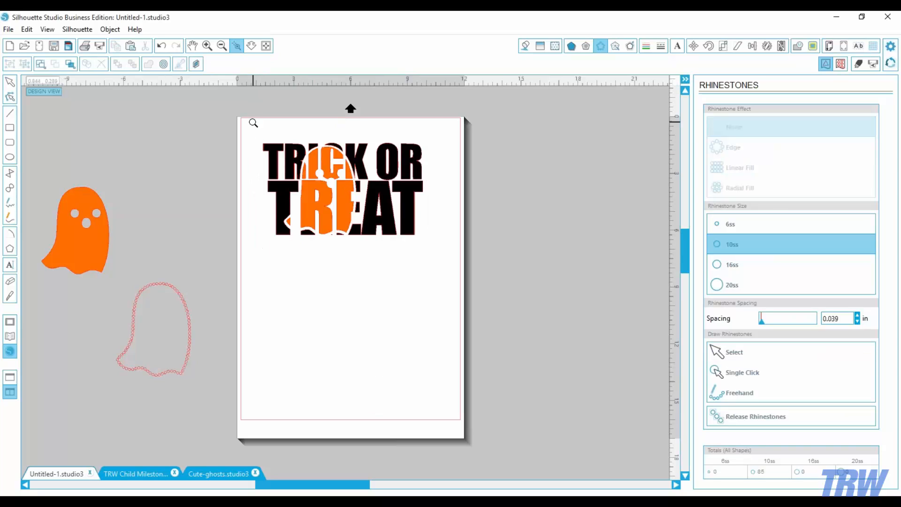
{"action": "left_click_drag", "start_coordinate": [253, 122], "coordinate": [405, 301]}
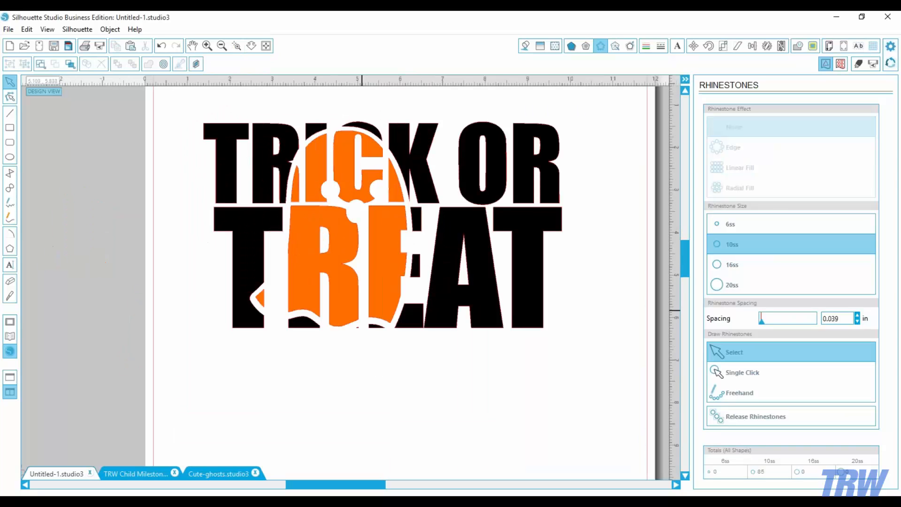
{"action": "left_click", "coordinate": [367, 301]}
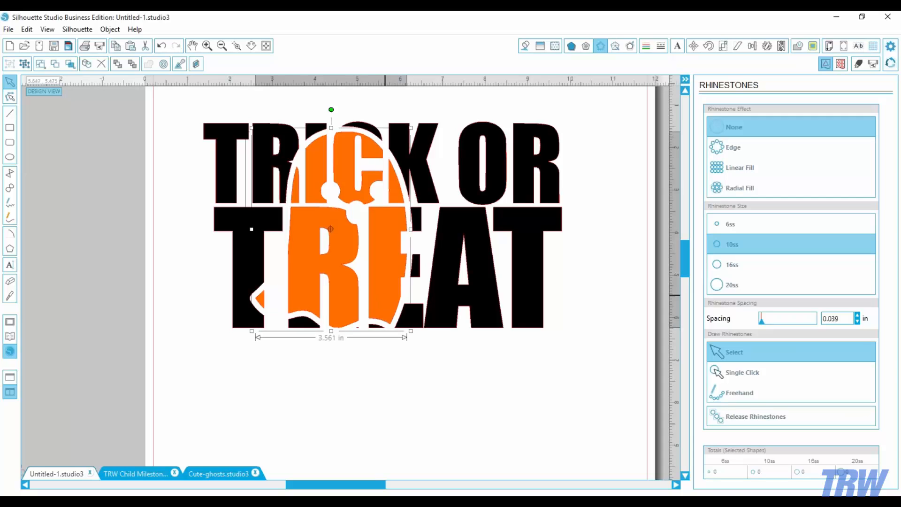
{"action": "key", "text": "Left"}
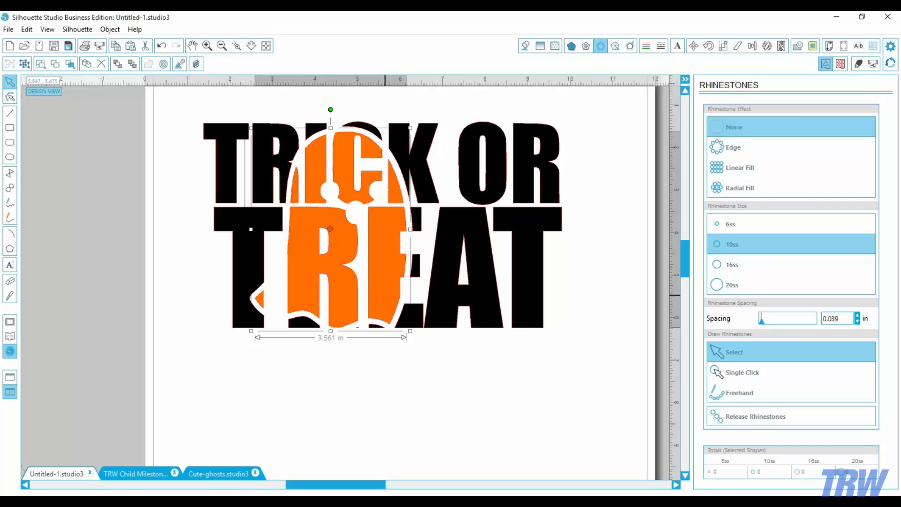
{"action": "left_click", "coordinate": [336, 376]}
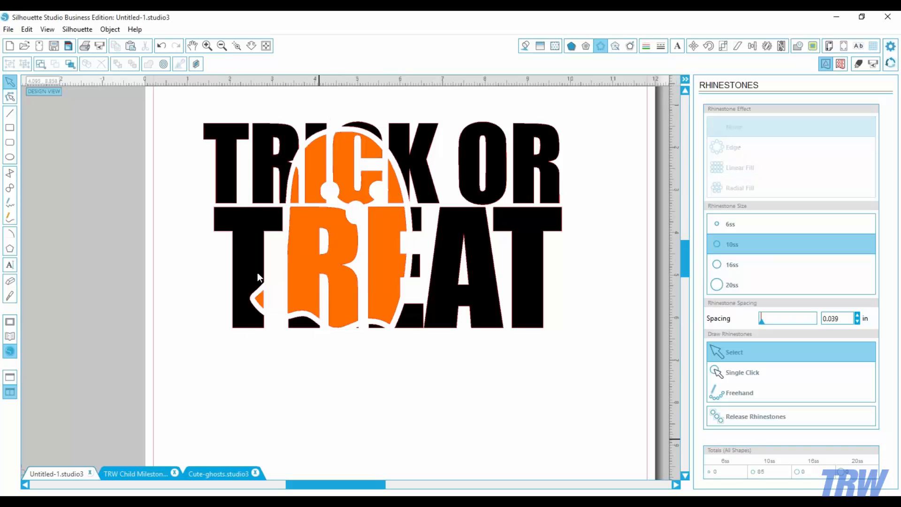
- Move the rhinestone ghost outline onto the white gap around the orange ghost lettering
{"action": "left_click", "coordinate": [266, 45]}
{"action": "left_click_drag", "start_coordinate": [199, 332], "coordinate": [358, 204]}
{"action": "left_click", "coordinate": [277, 97]}
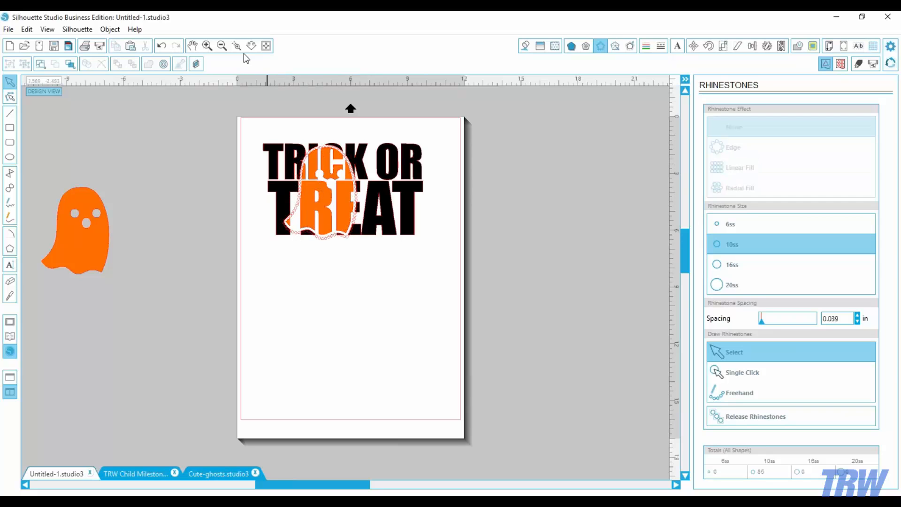
- Fill the stones of the rhinestone ghost outline with grey
{"action": "left_click", "coordinate": [311, 149]}
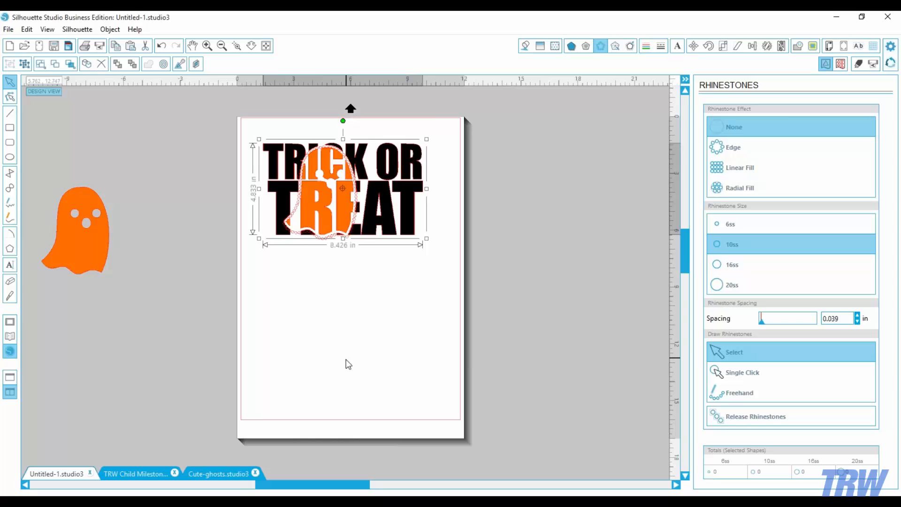
{"action": "left_click", "coordinate": [328, 239]}
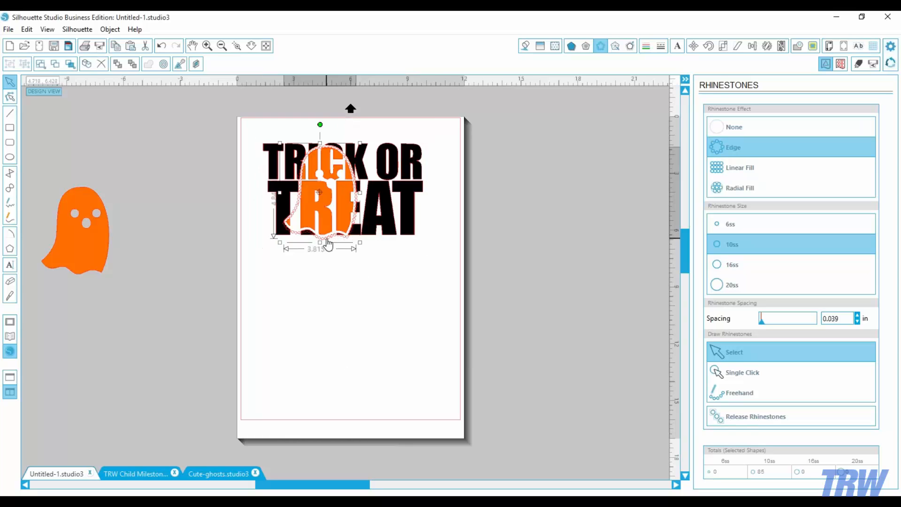
{"action": "left_click", "coordinate": [526, 46]}
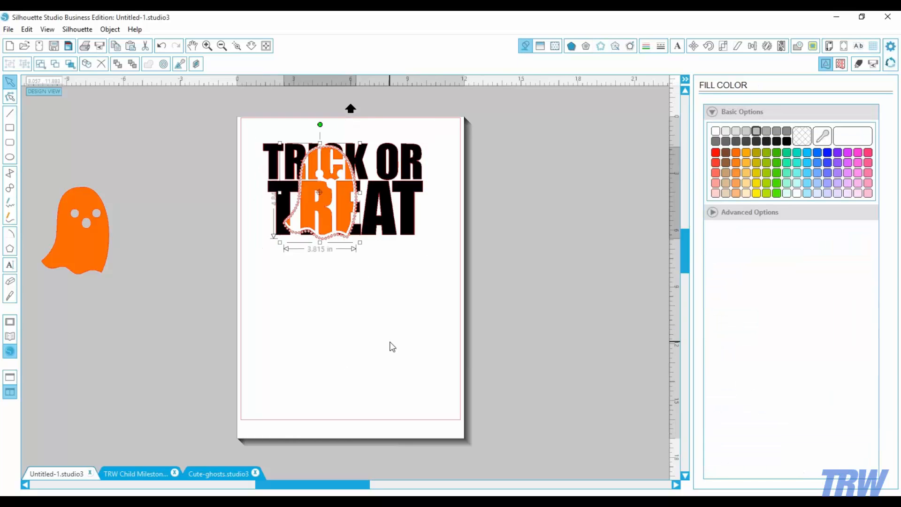
{"action": "left_click", "coordinate": [392, 347]}
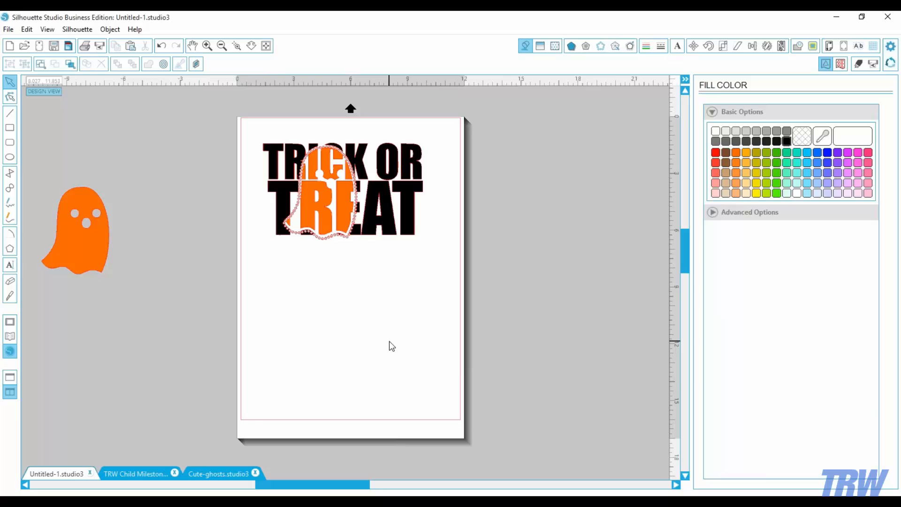
- Nudge the rhinestone ghost outline up to line its lower edge up with the white gap
{"action": "left_click", "coordinate": [237, 45]}
{"action": "left_click_drag", "start_coordinate": [248, 121], "coordinate": [444, 310]}
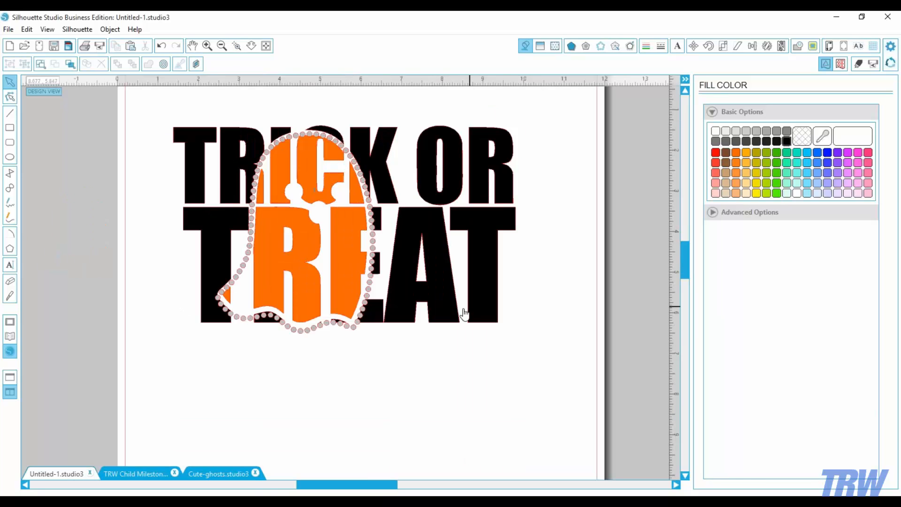
{"action": "left_click", "coordinate": [304, 330]}
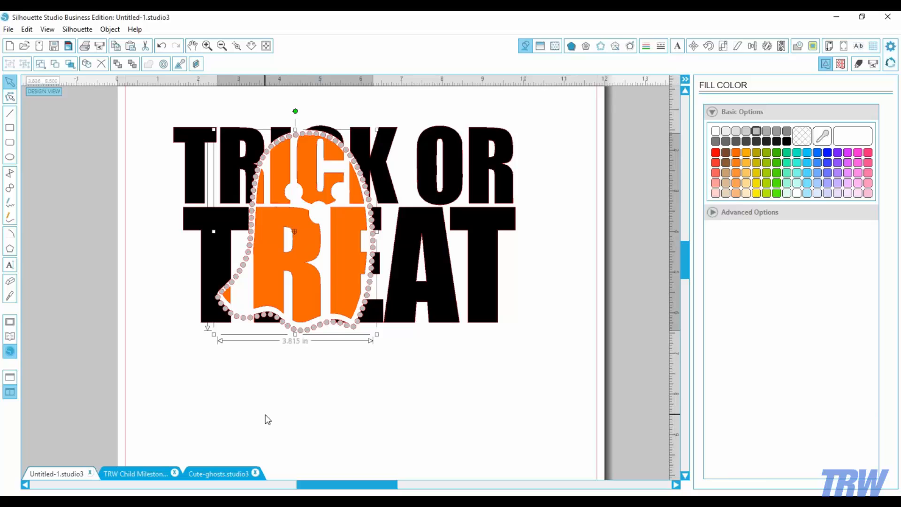
{"action": "key", "text": "Up"}
{"action": "key", "text": "Up"}
{"action": "key", "text": "Up"}
{"action": "key", "text": "Up"}
{"action": "key", "text": "Up"}
{"action": "key", "text": "Up"}
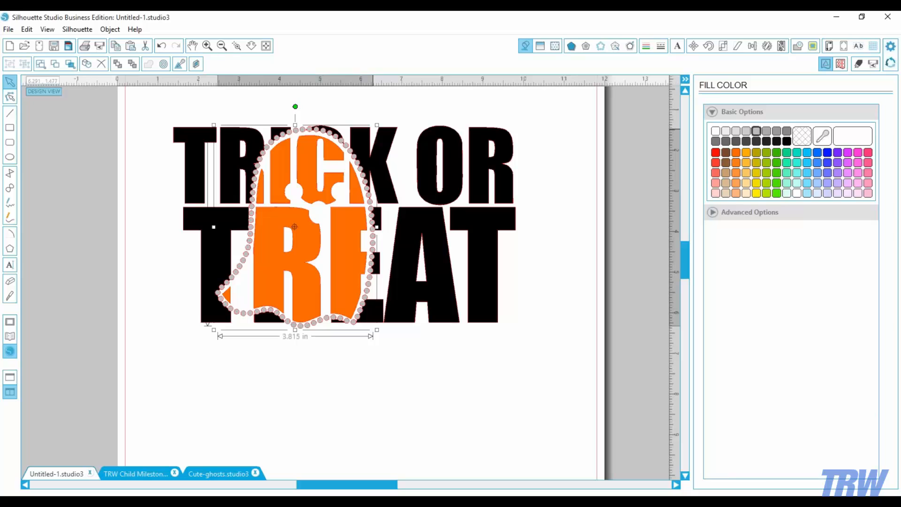
- Scale the rhinestone ghost outline down to about 3.672 in wide and nudge it slightly right
{"action": "left_click_drag", "start_coordinate": [377, 125], "coordinate": [371, 133]}
{"action": "key", "text": "Right"}
{"action": "key", "text": "Right"}
{"action": "key", "text": "Right"}
{"action": "key", "text": "Right"}
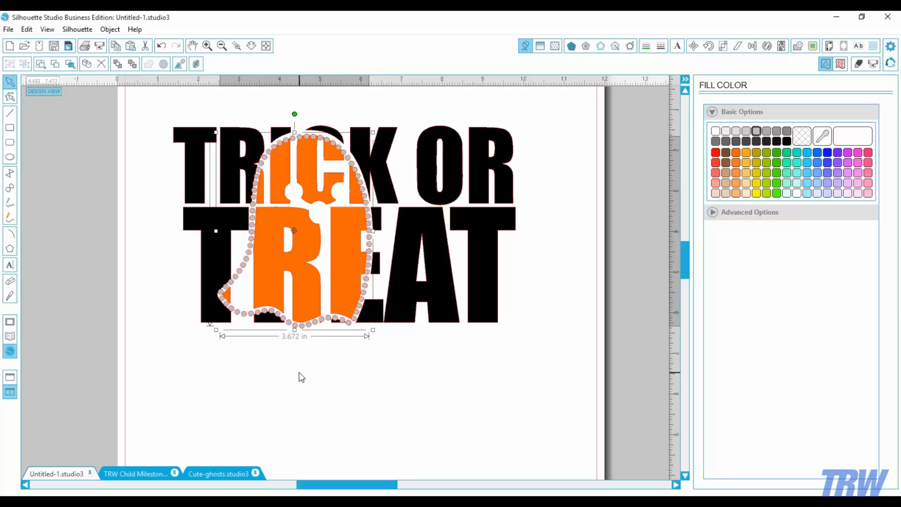
- Fine-tune the vertical position of the reduced rhinestone outline, moving it up and partly back down over the white gap
{"action": "key", "text": "Up"}
{"action": "key", "text": "Up"}
{"action": "key", "text": "Up"}
{"action": "key", "text": "Up"}
{"action": "key", "text": "Up"}
{"action": "key", "text": "Up"}
{"action": "key", "text": "Up"}
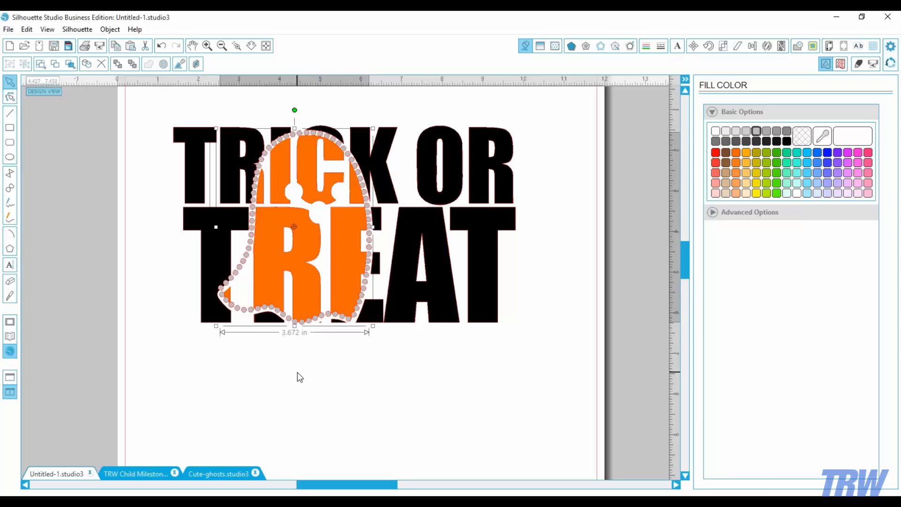
{"action": "key", "text": "Down"}
{"action": "key", "text": "Down"}
{"action": "key", "text": "Down"}
{"action": "key", "text": "Down"}
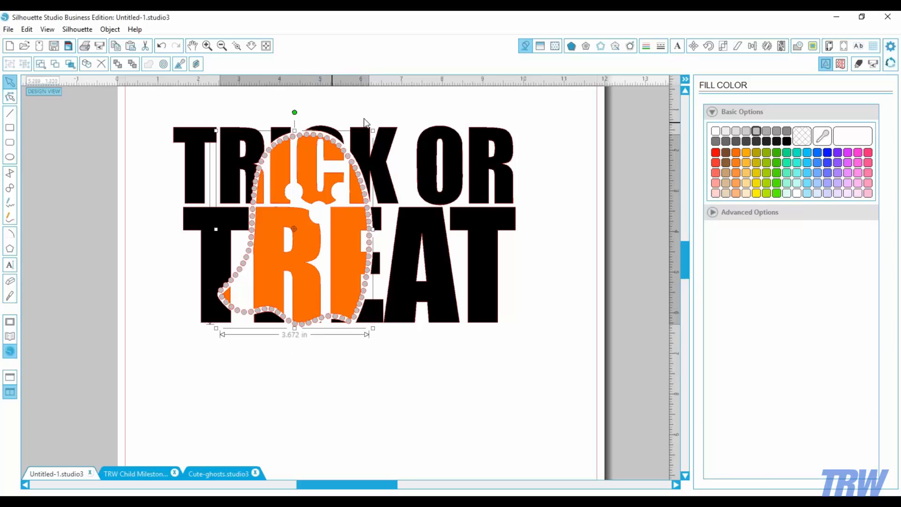
- Enlarge the rhinestone ghost outline to about 3.711 in wide and nudge it slightly down
{"action": "left_click_drag", "start_coordinate": [372, 130], "coordinate": [374, 127]}
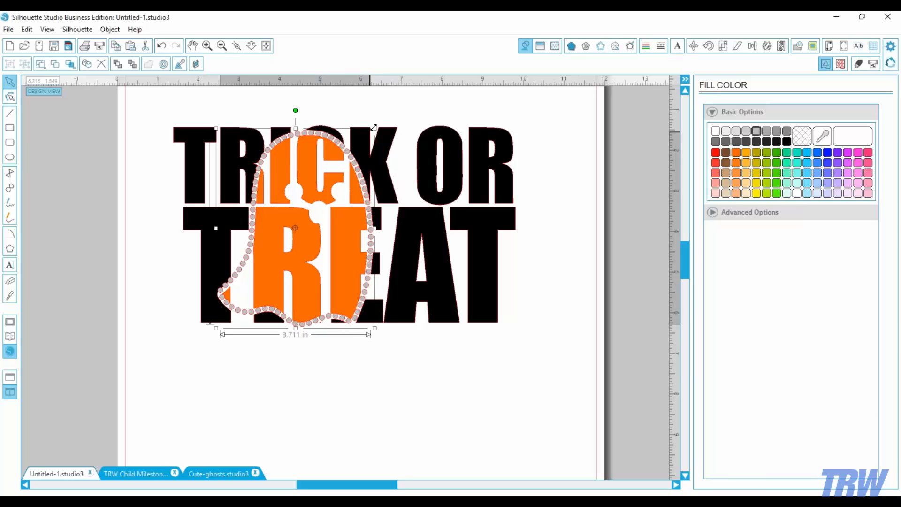
{"action": "left_click", "coordinate": [352, 375]}
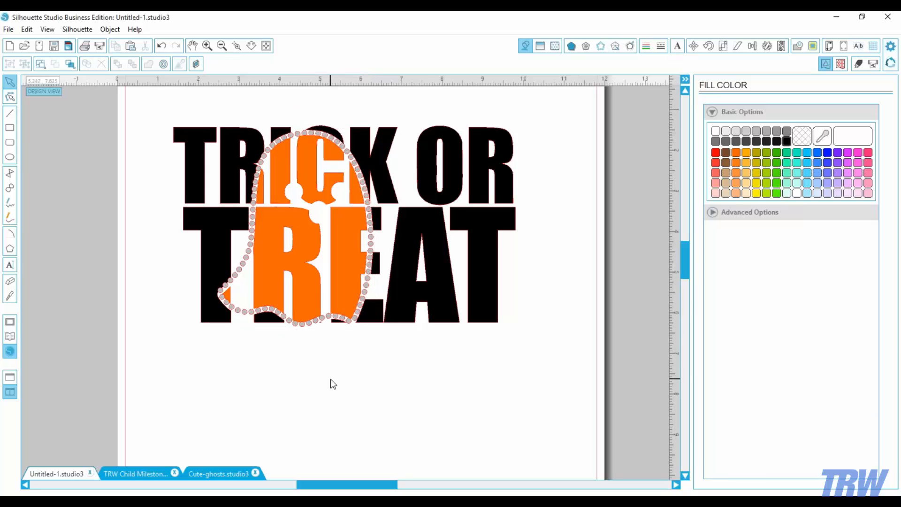
{"action": "scroll", "coordinate": [332, 381], "scroll_direction": "down", "scroll_amount": 1}
{"action": "left_click", "coordinate": [300, 324]}
{"action": "key", "text": "Down"}
{"action": "key", "text": "Down"}
{"action": "key", "text": "Down"}
{"action": "key", "text": "Down"}
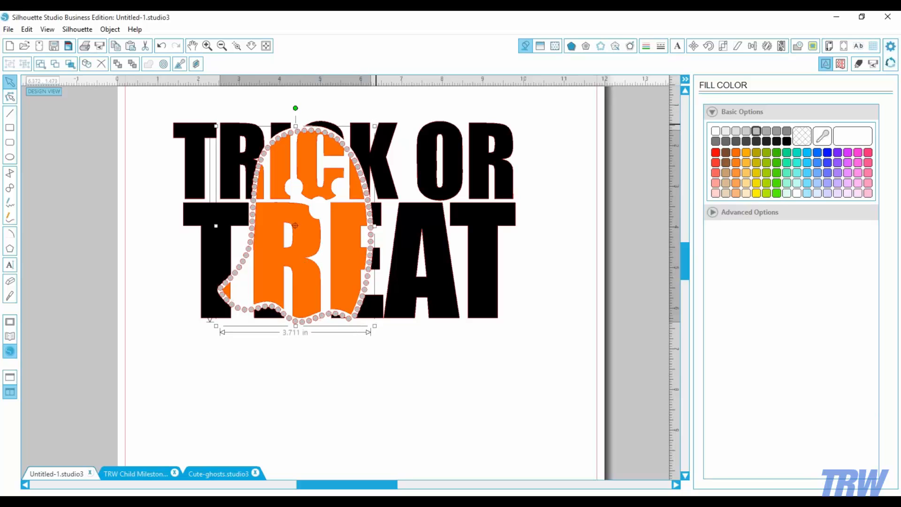
- Enlarge the rhinestone ghost outline to about 3.750 in wide and nudge it left to centre it on the white gap
{"action": "left_click_drag", "start_coordinate": [374, 125], "coordinate": [375, 123]}
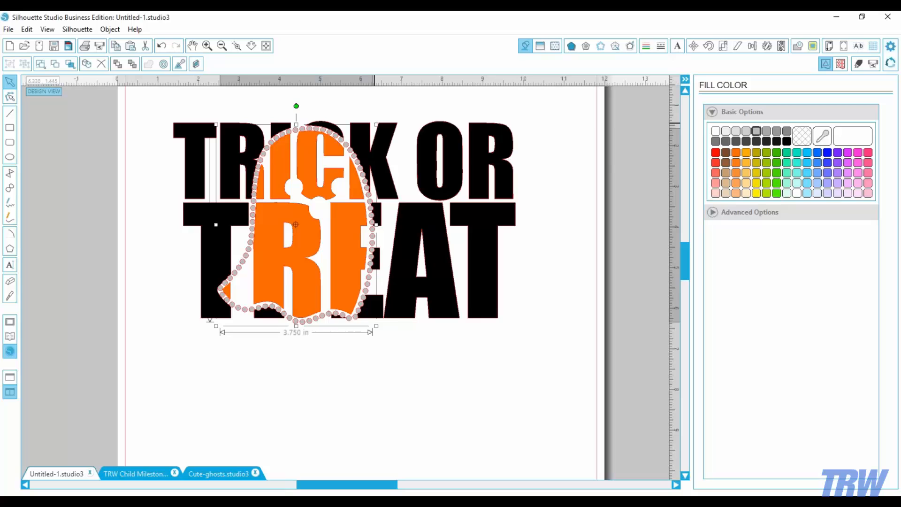
{"action": "key", "text": "Left"}
{"action": "key", "text": "Left"}
{"action": "key", "text": "Left"}
{"action": "key", "text": "Left"}
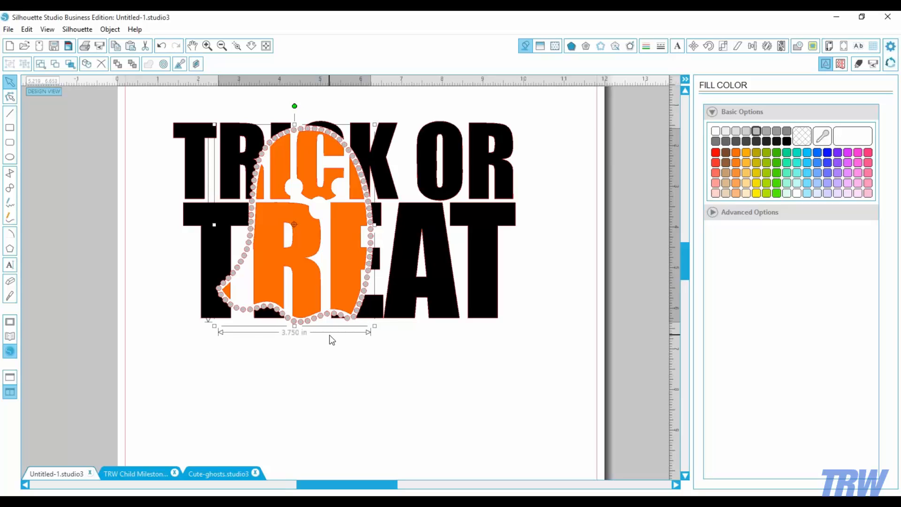
{"action": "key", "text": "Right"}
{"action": "key", "text": "Up"}
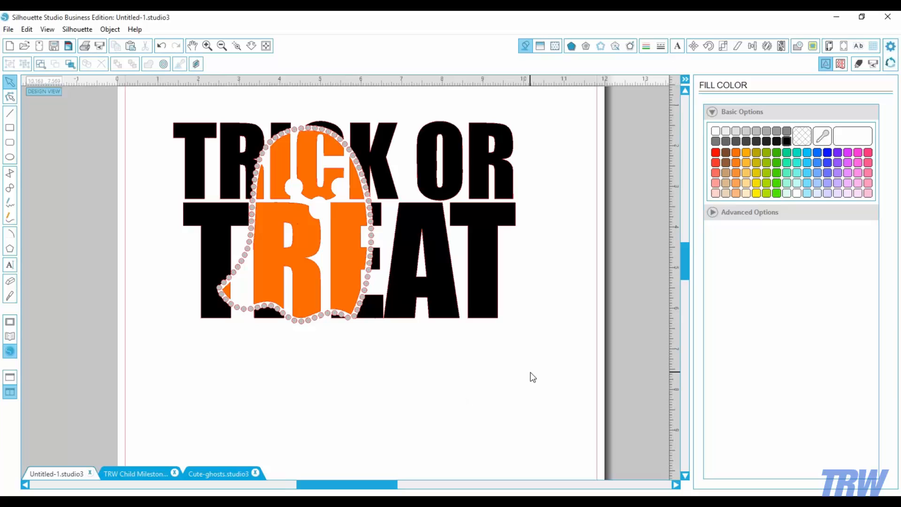
- Compare the solid orange ghost with the knocked-out TRICK OR TREAT design by trying it over the lettering and returning it beside the page
{"action": "left_click", "coordinate": [266, 45]}
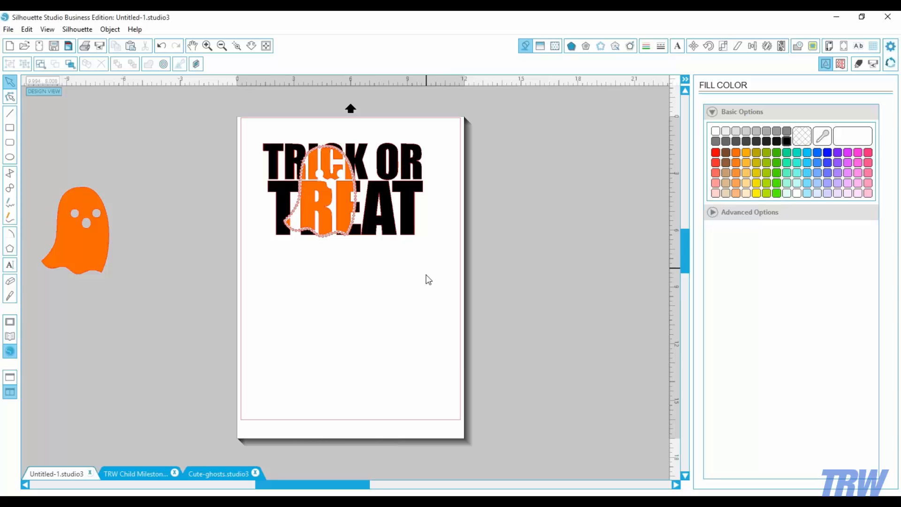
{"action": "left_click", "coordinate": [236, 45]}
{"action": "left_click_drag", "start_coordinate": [255, 128], "coordinate": [432, 266]}
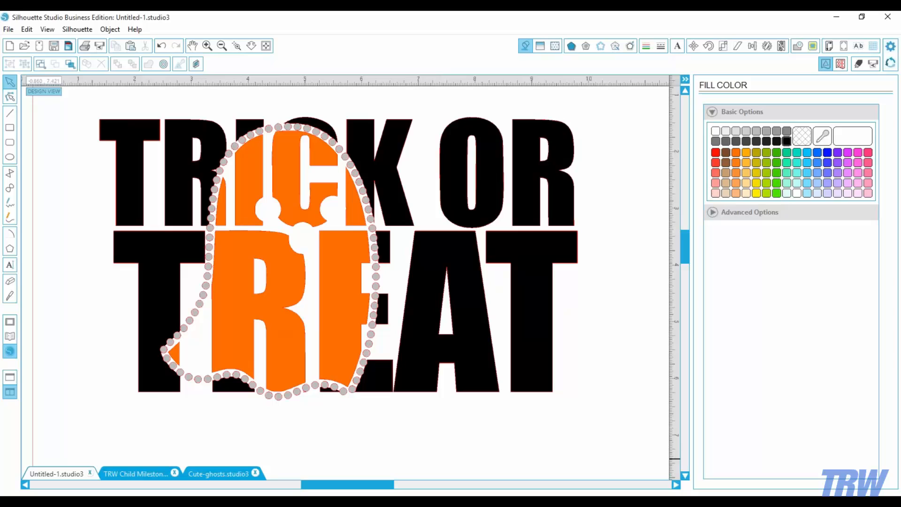
{"action": "left_click", "coordinate": [266, 46]}
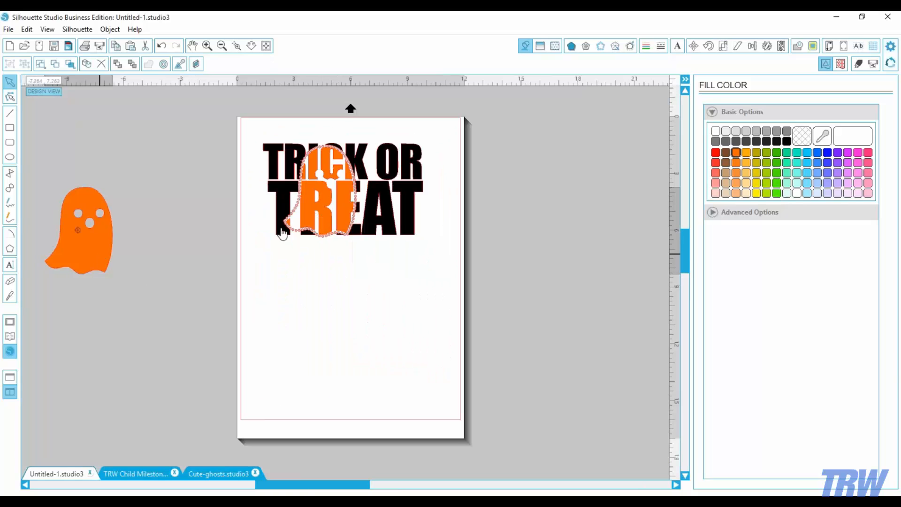
{"action": "left_click_drag", "start_coordinate": [282, 233], "coordinate": [114, 323]}
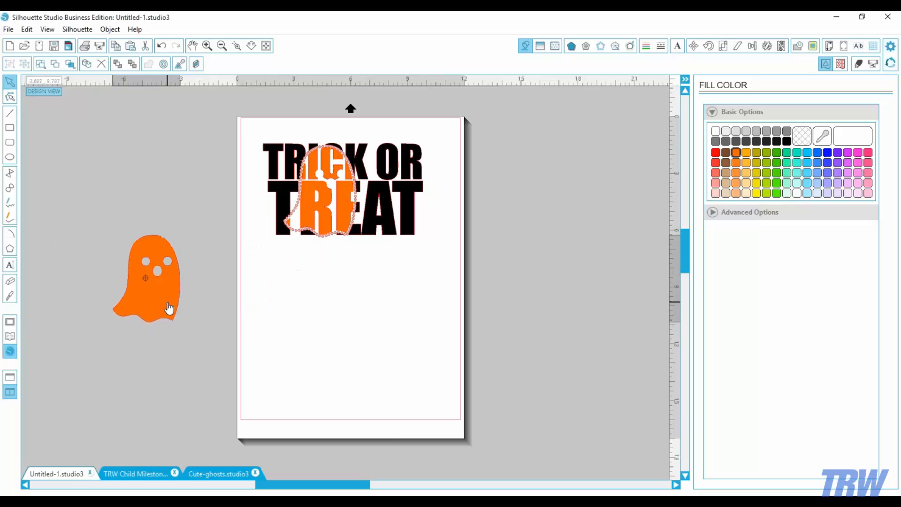
{"action": "left_click", "coordinate": [180, 305]}
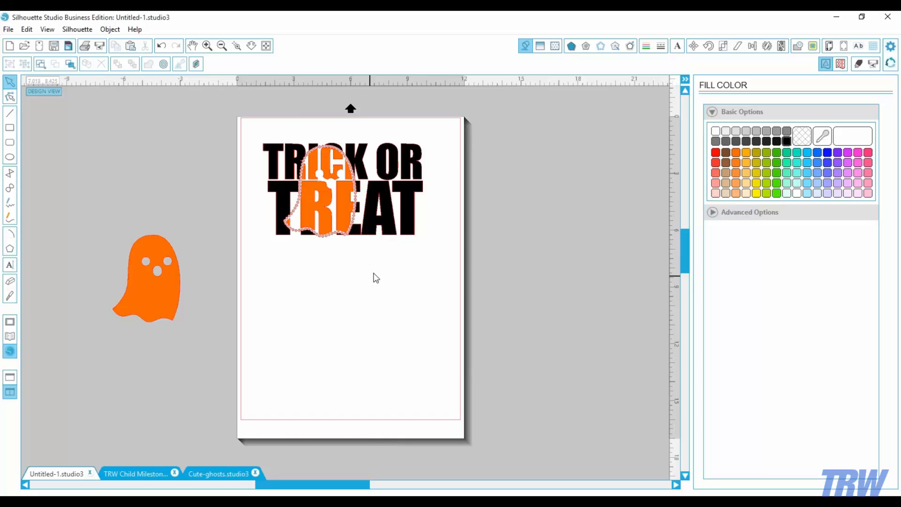
{"action": "left_click", "coordinate": [319, 222]}
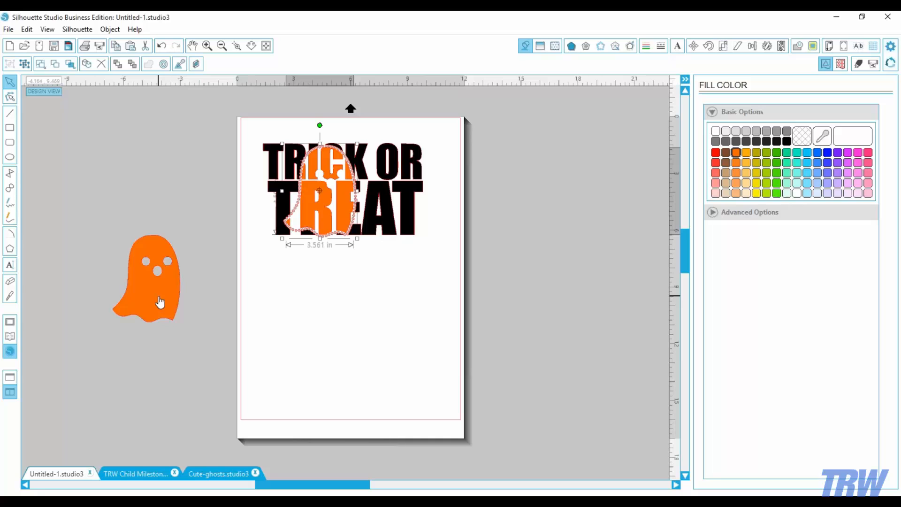
{"action": "left_click_drag", "start_coordinate": [160, 299], "coordinate": [335, 216]}
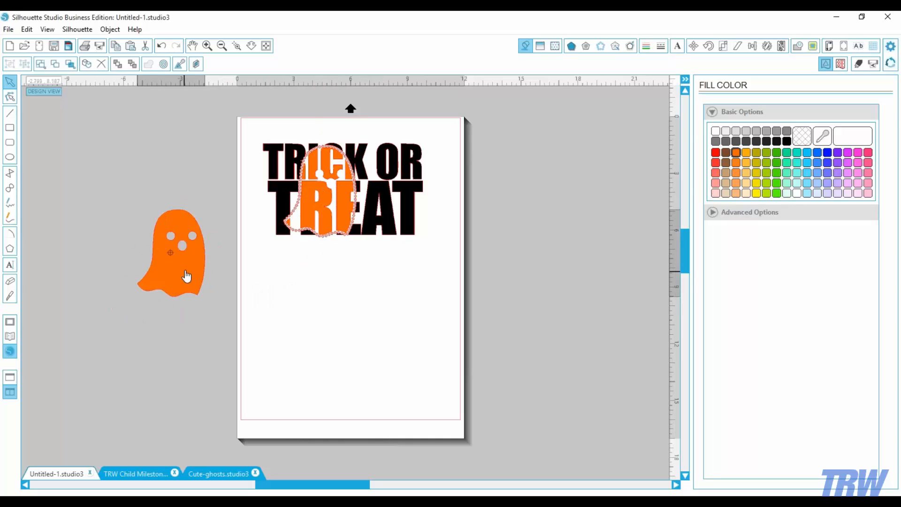
{"action": "left_click", "coordinate": [324, 220]}
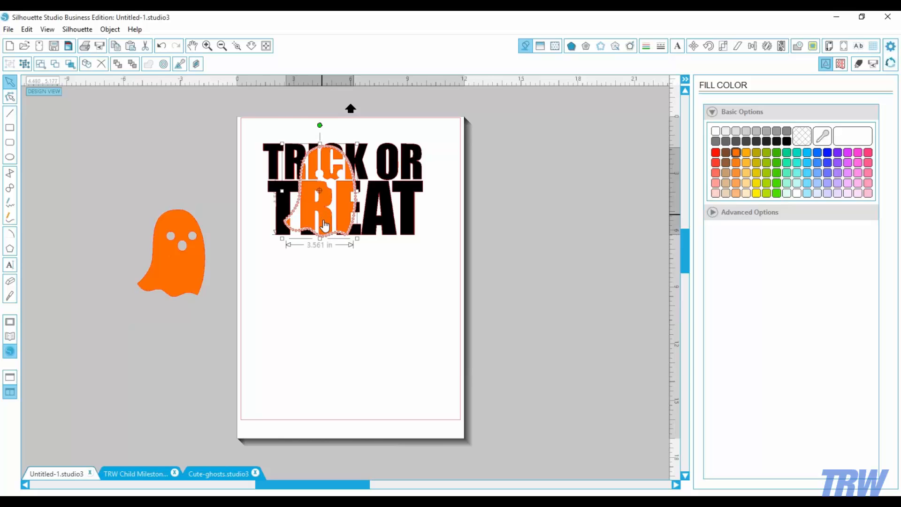
{"action": "mouse_move", "coordinate": [324, 221]}
{"action": "left_mouse_down"}
{"action": "mouse_move", "coordinate": [322, 354]}
{"action": "mouse_move", "coordinate": [312, 376]}
{"action": "mouse_move", "coordinate": [362, 215]}
{"action": "mouse_move", "coordinate": [324, 221]}
{"action": "left_mouse_up"}
{"action": "left_click", "coordinate": [368, 328]}
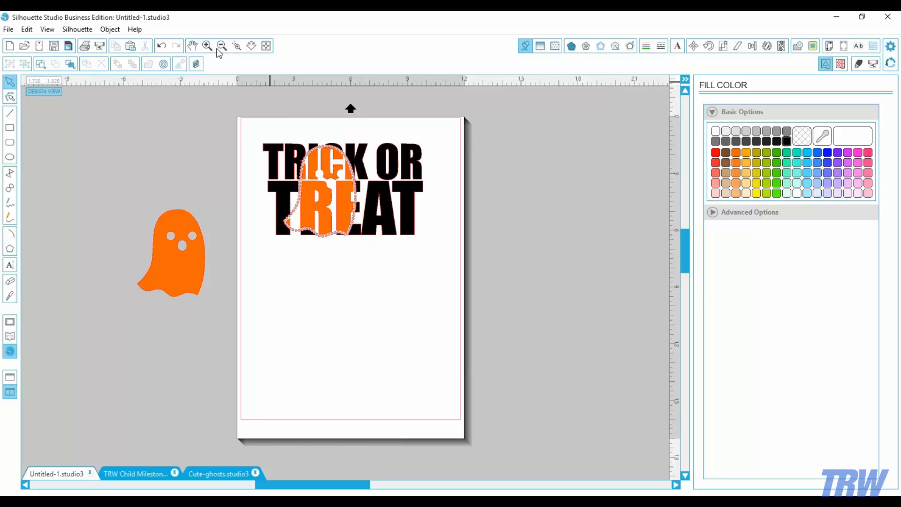
- Move the rhinestone ghost outline off the TRICK OR TREAT lettering to the blank lower part of the page
{"action": "left_click", "coordinate": [236, 45]}
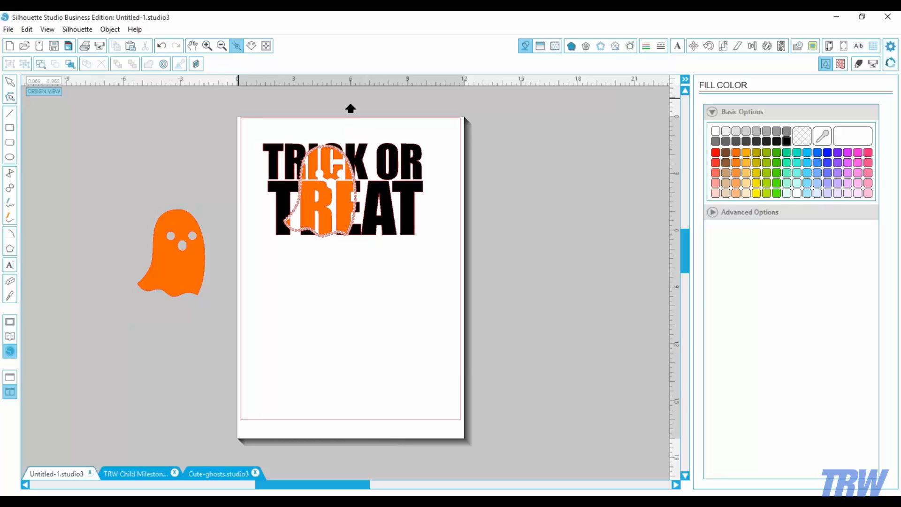
{"action": "left_click_drag", "start_coordinate": [249, 137], "coordinate": [443, 305]}
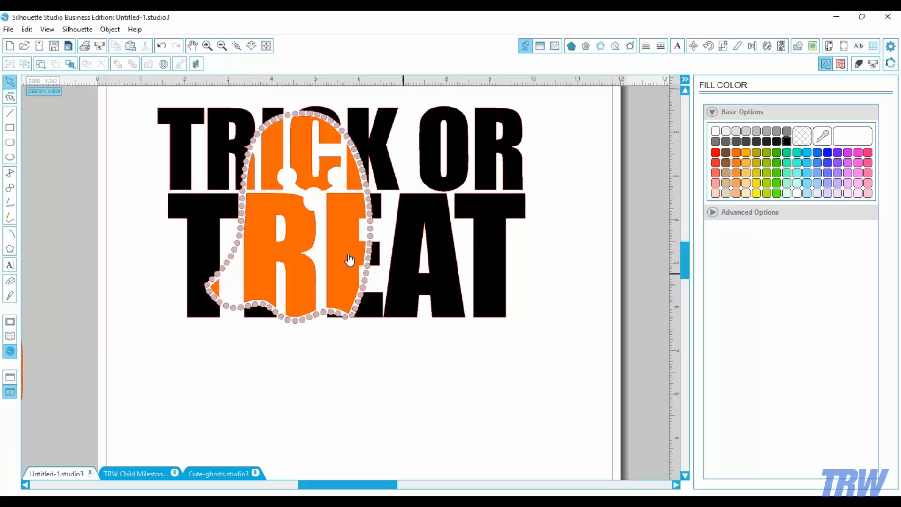
{"action": "left_click", "coordinate": [305, 230]}
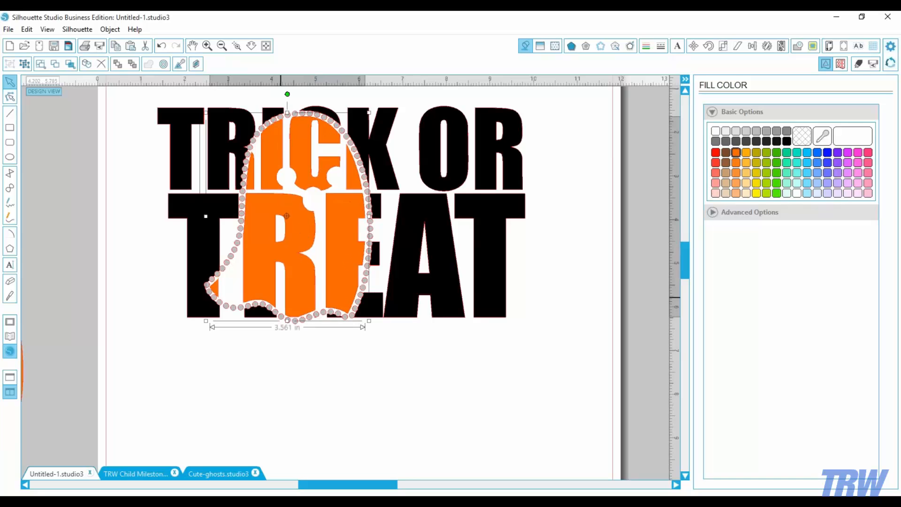
{"action": "left_click", "coordinate": [271, 351]}
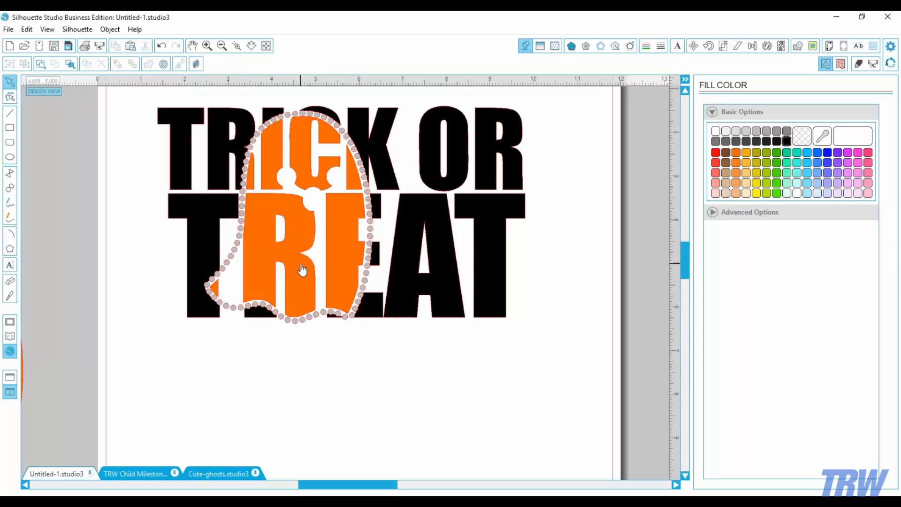
{"action": "left_click", "coordinate": [266, 46]}
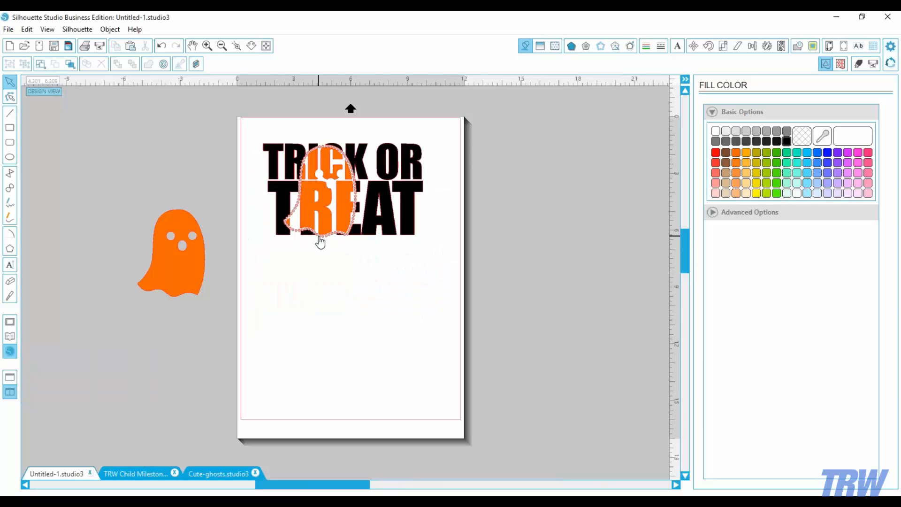
{"action": "left_click_drag", "start_coordinate": [320, 242], "coordinate": [296, 378]}
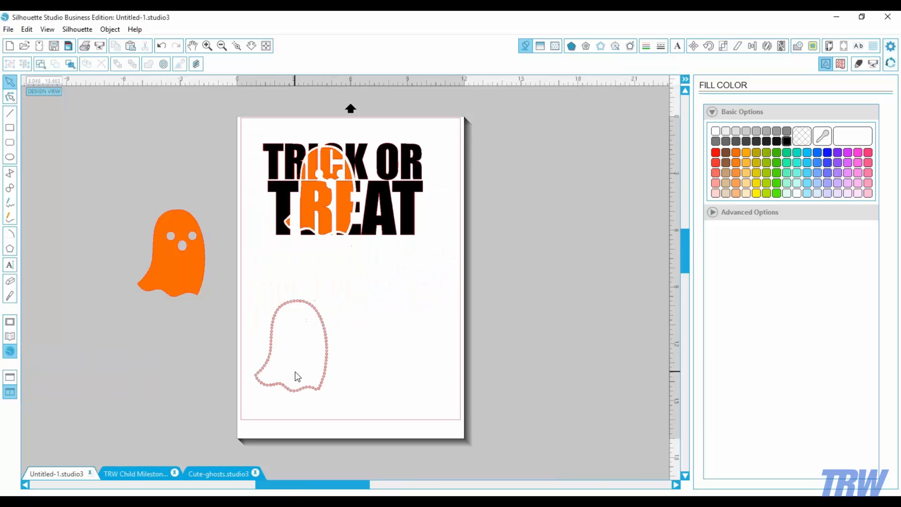
{"action": "left_click", "coordinate": [328, 205]}
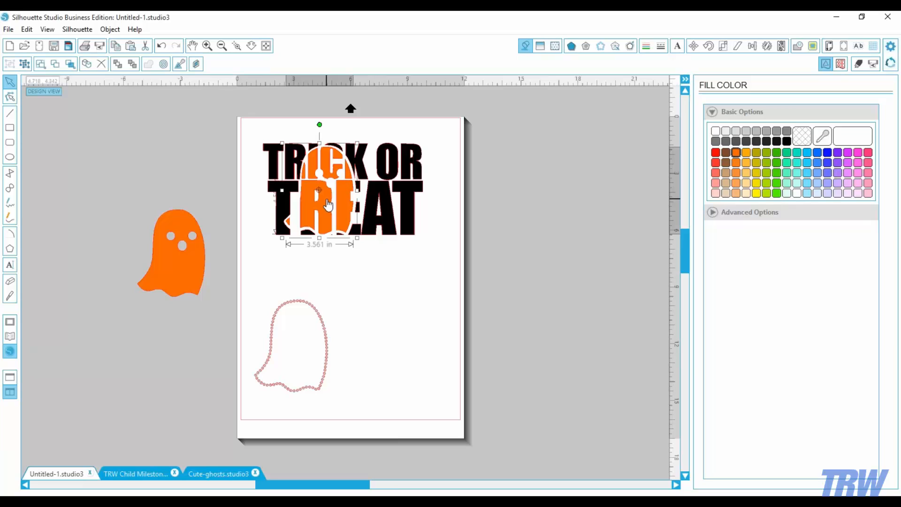
{"action": "left_click", "coordinate": [385, 278]}
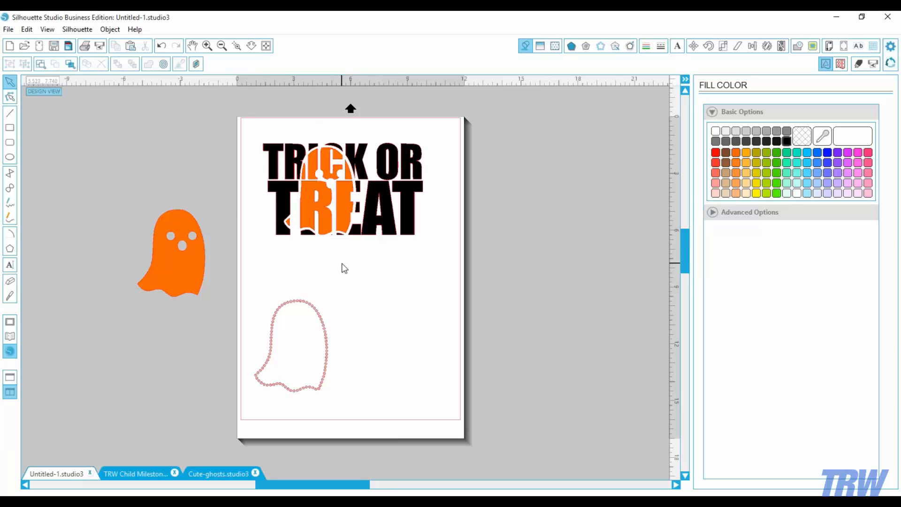
- Try the solid orange ghost over the cut lettering again without the rhinestone outline, and take it back off the page
{"action": "left_click_drag", "start_coordinate": [195, 291], "coordinate": [343, 228]}
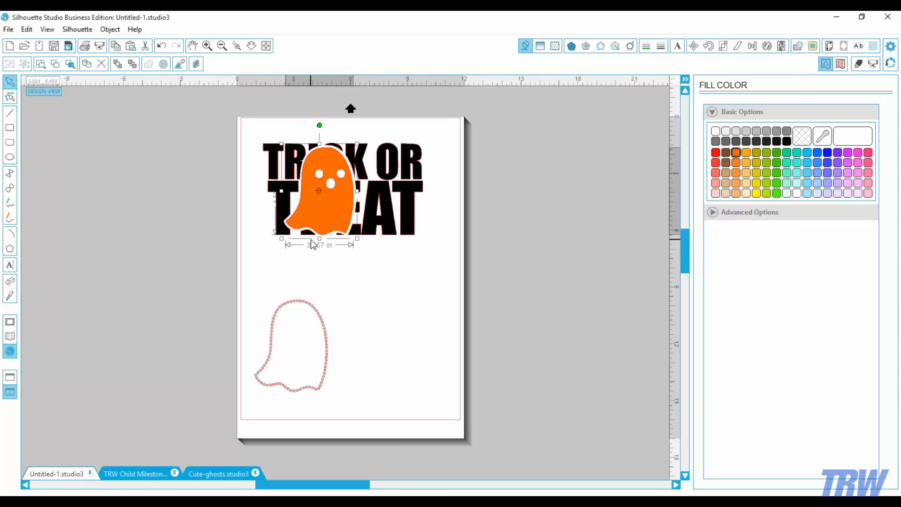
{"action": "left_click_drag", "start_coordinate": [304, 230], "coordinate": [168, 256]}
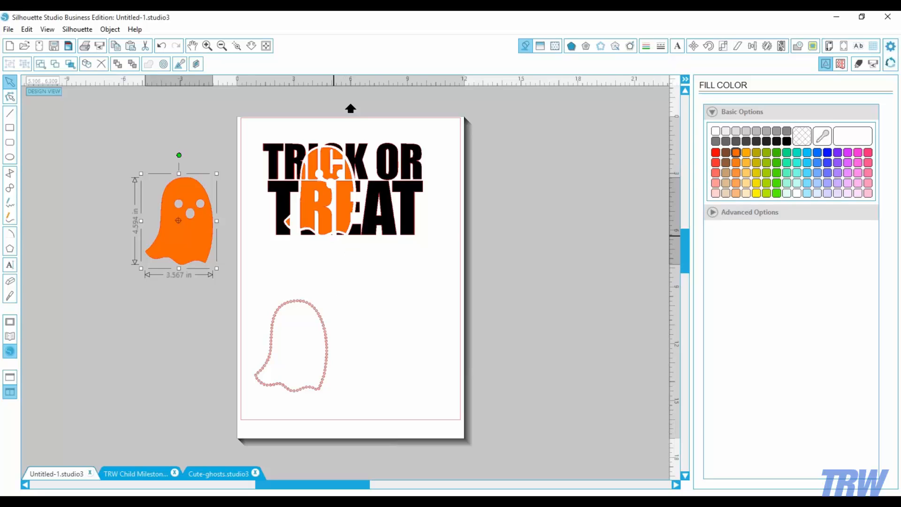
{"action": "left_click", "coordinate": [327, 233]}
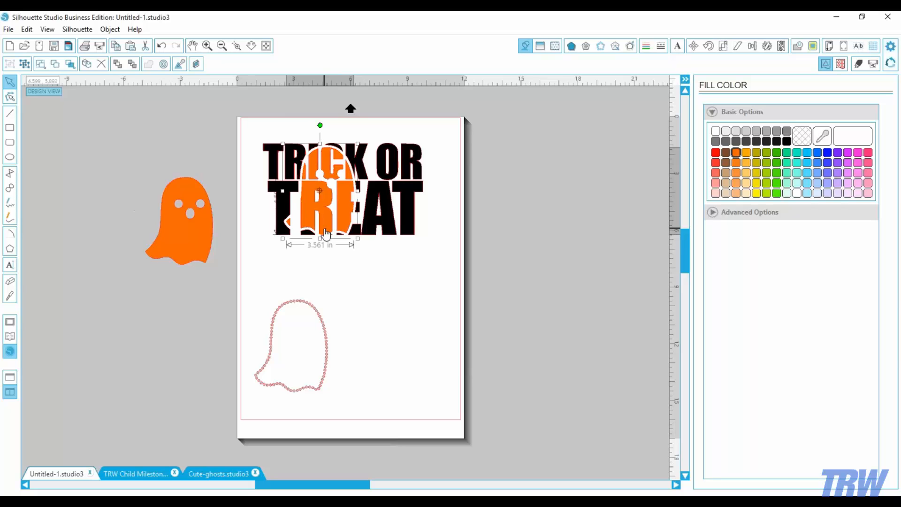
{"action": "left_click", "coordinate": [369, 280]}
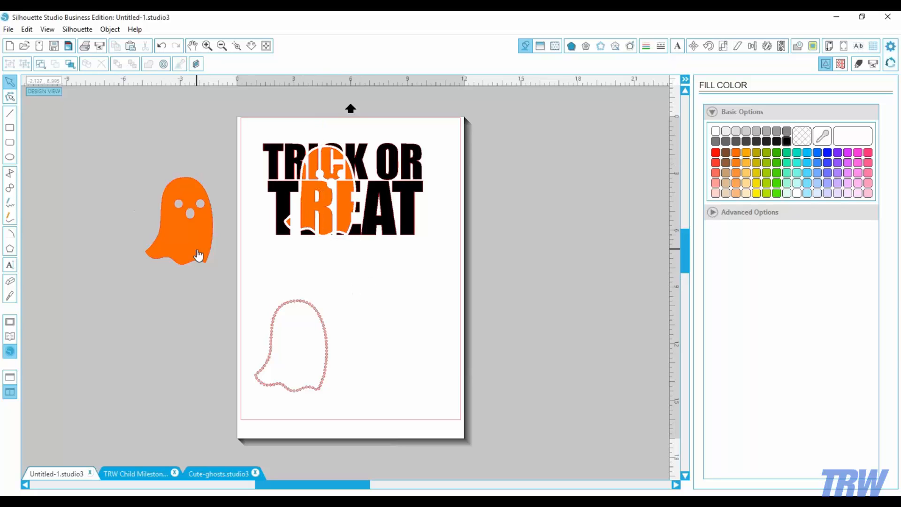
{"action": "left_click_drag", "start_coordinate": [202, 255], "coordinate": [329, 227]}
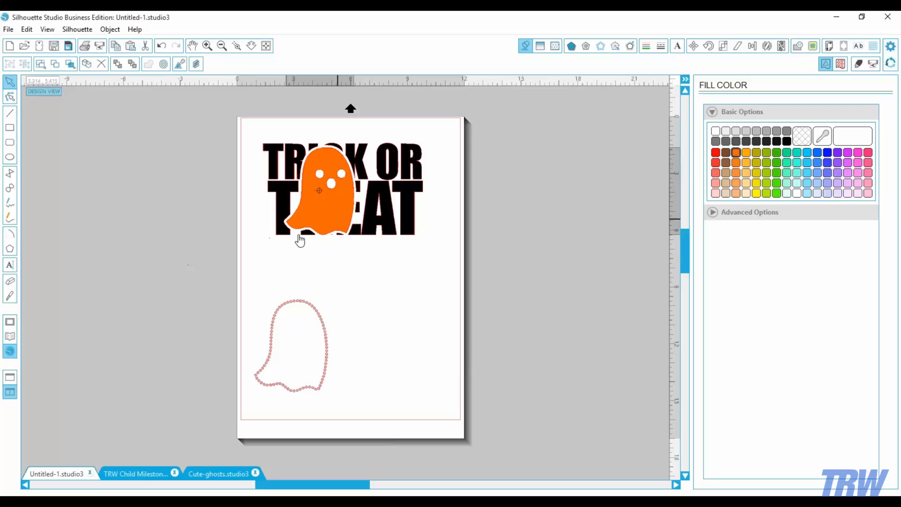
{"action": "key", "text": "ctrl+z"}
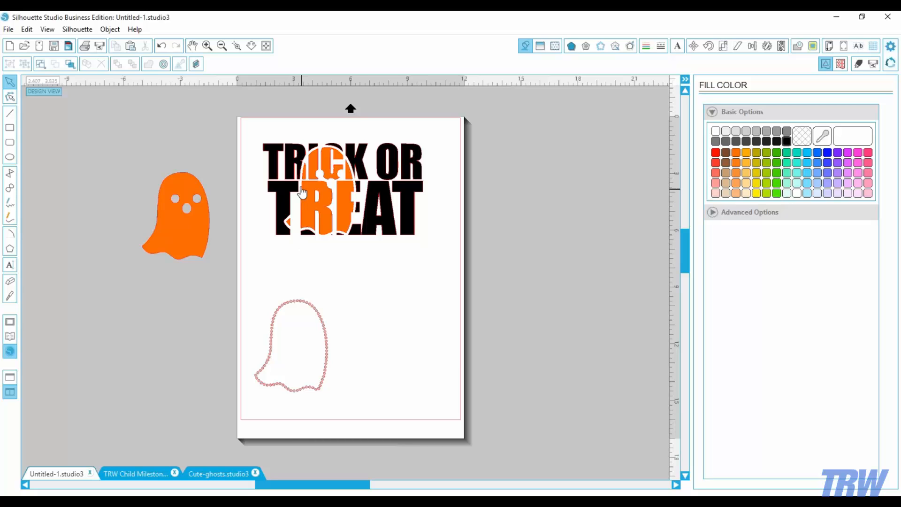
- Create a new document and copy the ghost with outstretched arms from Cute-ghosts.studio3 into it
{"action": "left_click", "coordinate": [9, 29]}
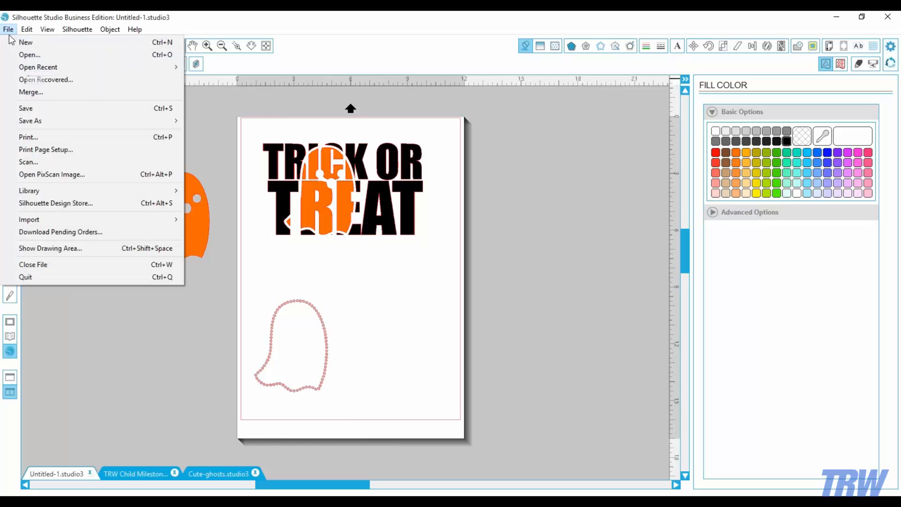
{"action": "left_click", "coordinate": [24, 42]}
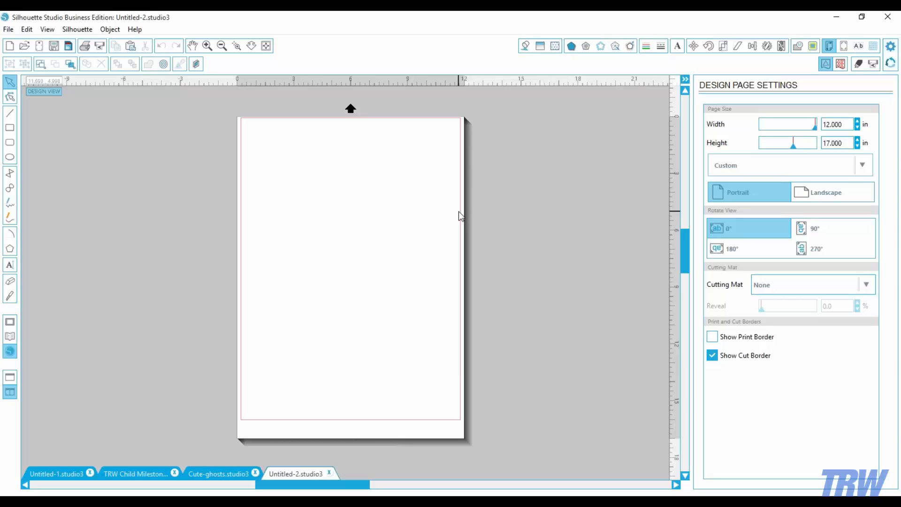
{"action": "left_click", "coordinate": [231, 472]}
{"action": "left_click", "coordinate": [380, 229]}
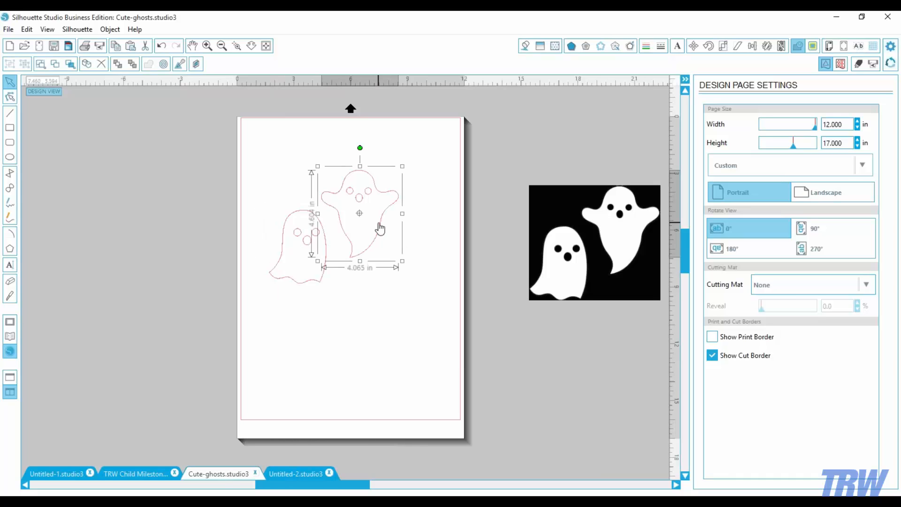
{"action": "left_click", "coordinate": [308, 472]}
{"action": "key", "text": "ctrl+v"}
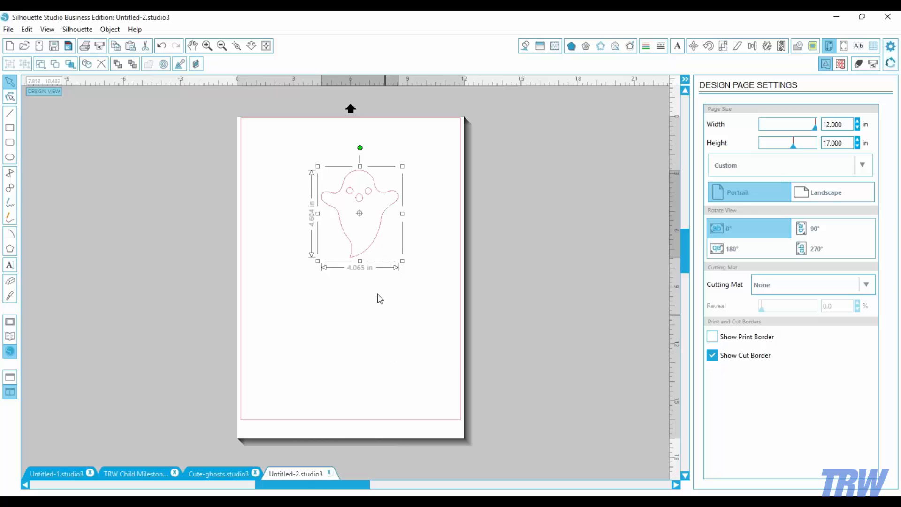
- Move the pasted ghost off the page to the empty area beside its right edge and deselect it
{"action": "left_click_drag", "start_coordinate": [368, 254], "coordinate": [391, 341]}
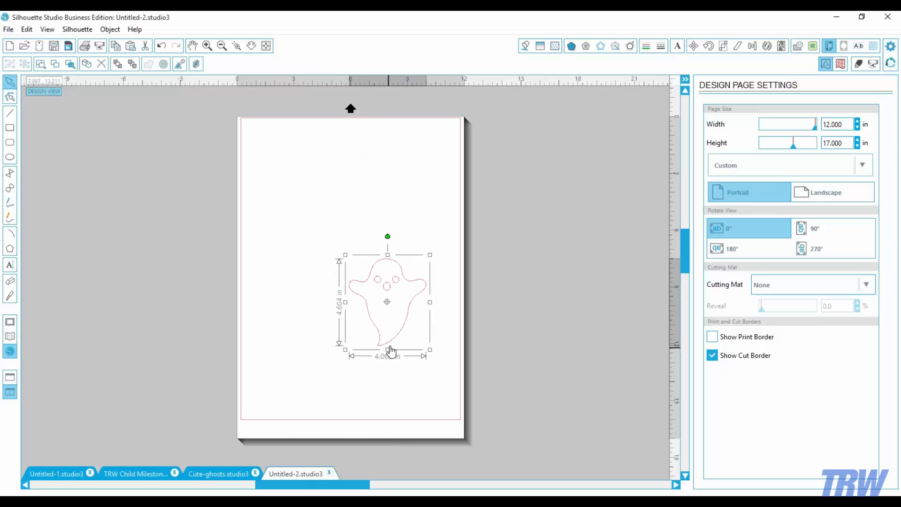
{"action": "left_click_drag", "start_coordinate": [400, 341], "coordinate": [398, 364]}
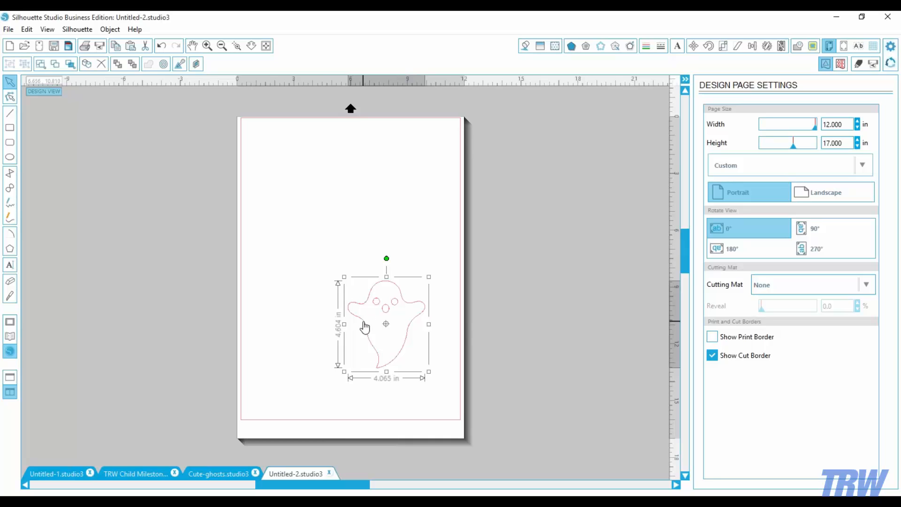
{"action": "left_click_drag", "start_coordinate": [364, 322], "coordinate": [516, 284]}
{"action": "left_click", "coordinate": [338, 284]}
{"action": "left_click", "coordinate": [40, 215]}
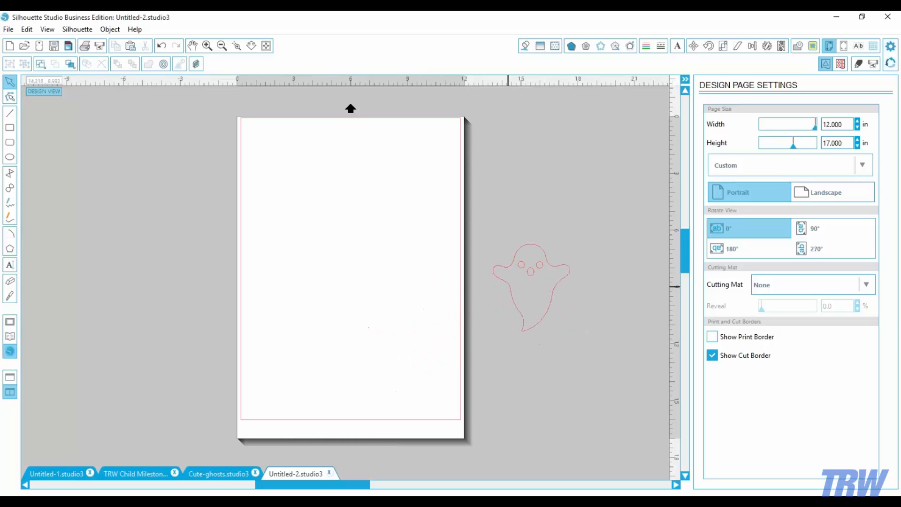
- Add the text "I'm not" in the upper part of the blank page
{"action": "left_click", "coordinate": [10, 265]}
{"action": "left_click", "coordinate": [291, 192]}
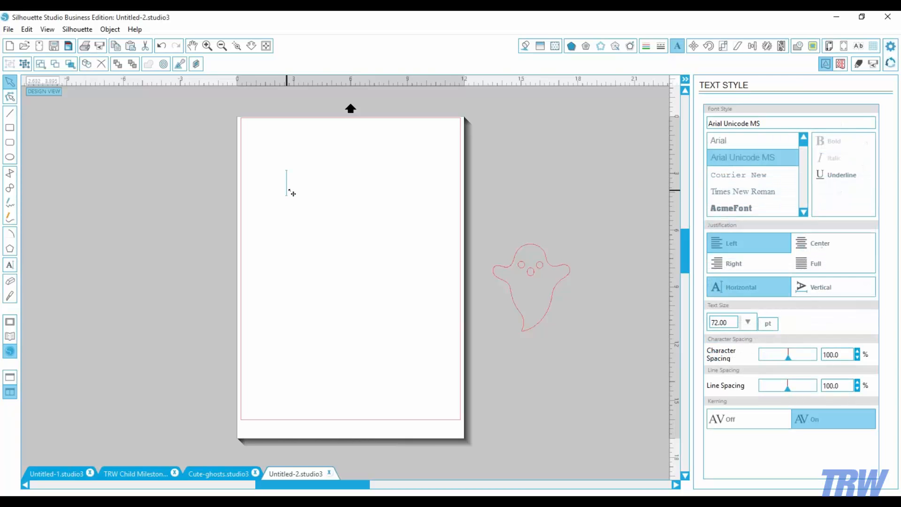
{"action": "type", "text": "i'm"}
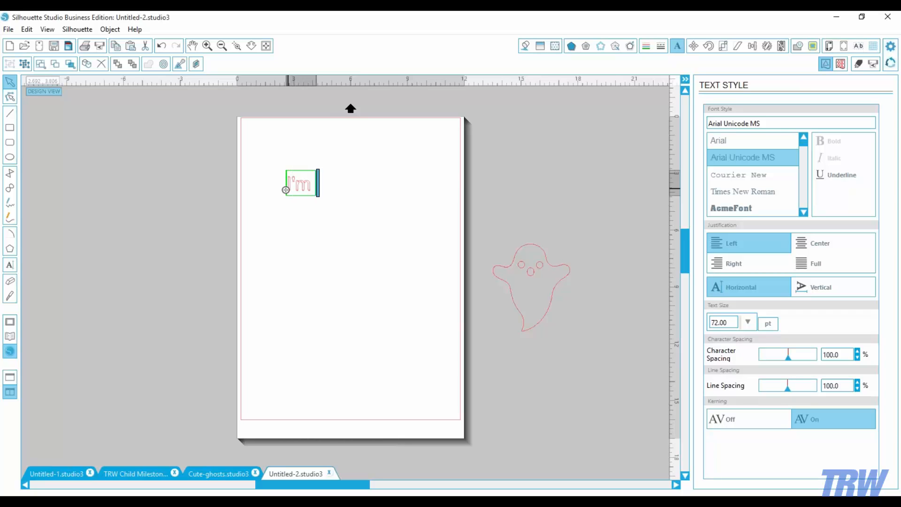
{"action": "type", "text": " not"}
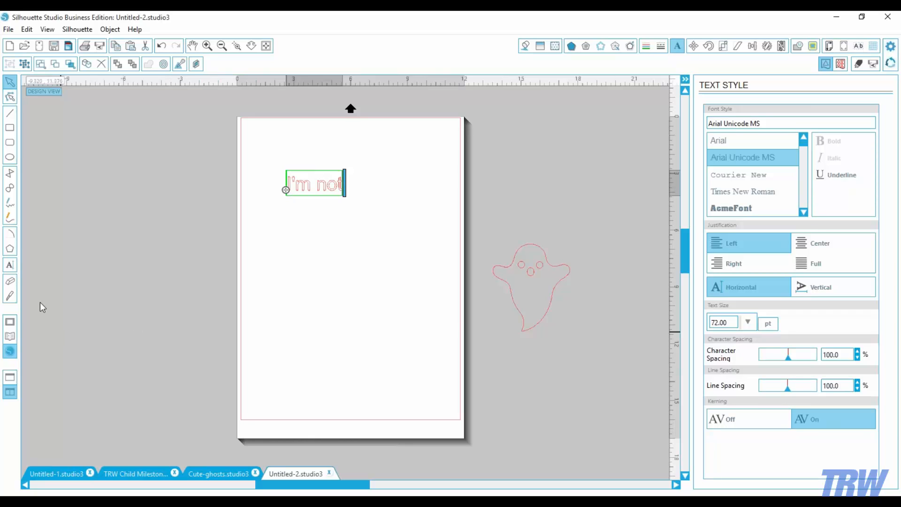
- Add a separate text object reading "your boo" below the "I'm not" line
{"action": "left_click", "coordinate": [9, 266]}
{"action": "left_click", "coordinate": [290, 259]}
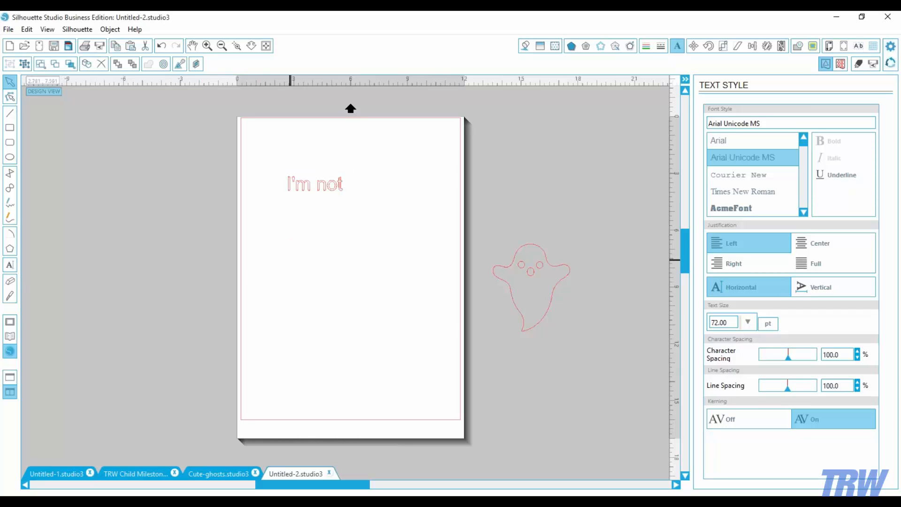
{"action": "type", "text": "your boo"}
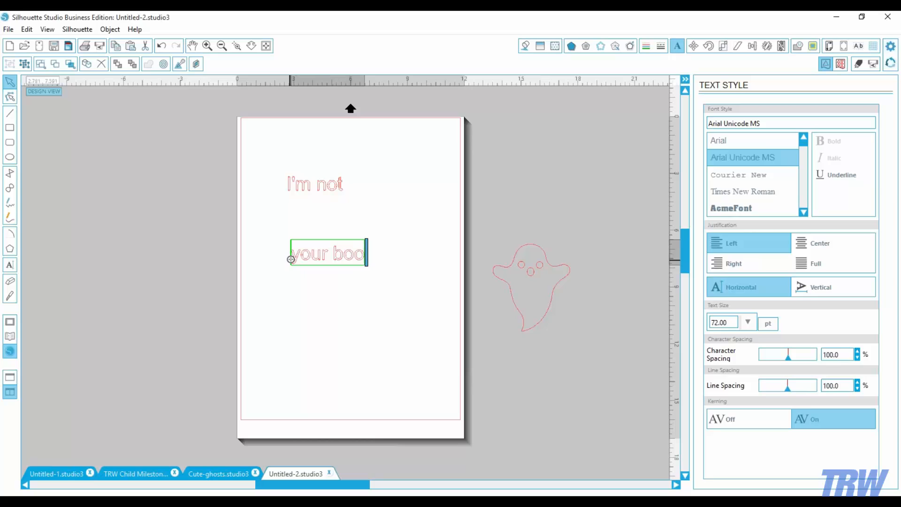
- Change the font of the "I'm not" text to Baby Kruffy
{"action": "left_click", "coordinate": [342, 184]}
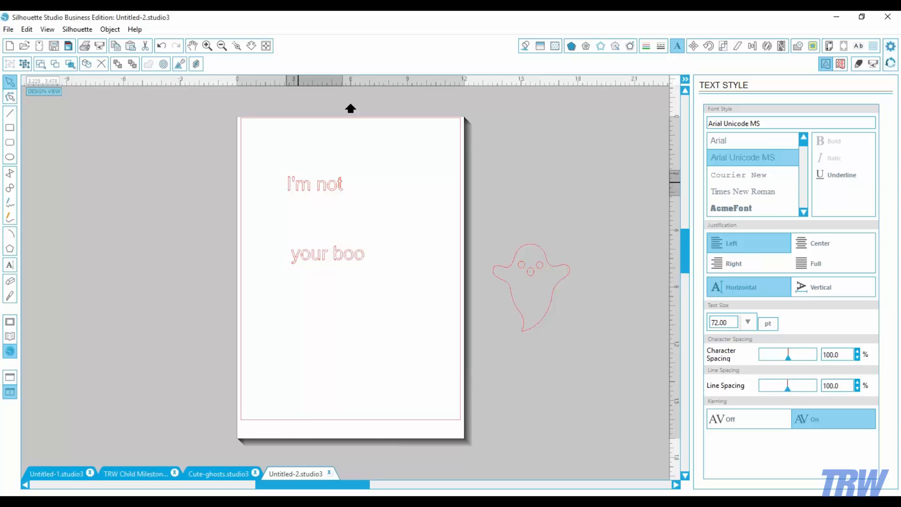
{"action": "double_click", "coordinate": [334, 187]}
{"action": "left_click_drag", "start_coordinate": [343, 187], "coordinate": [287, 188]}
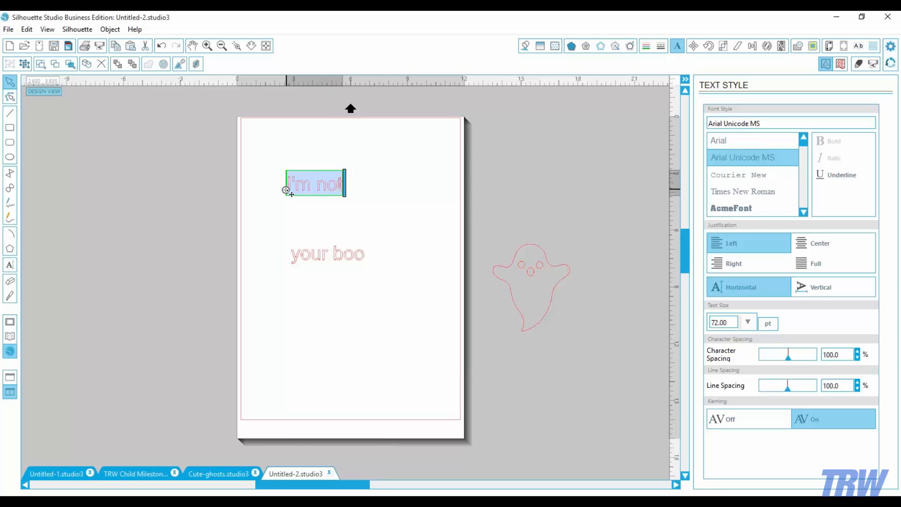
{"action": "scroll", "coordinate": [741, 182], "scroll_direction": "down", "scroll_amount": 5}
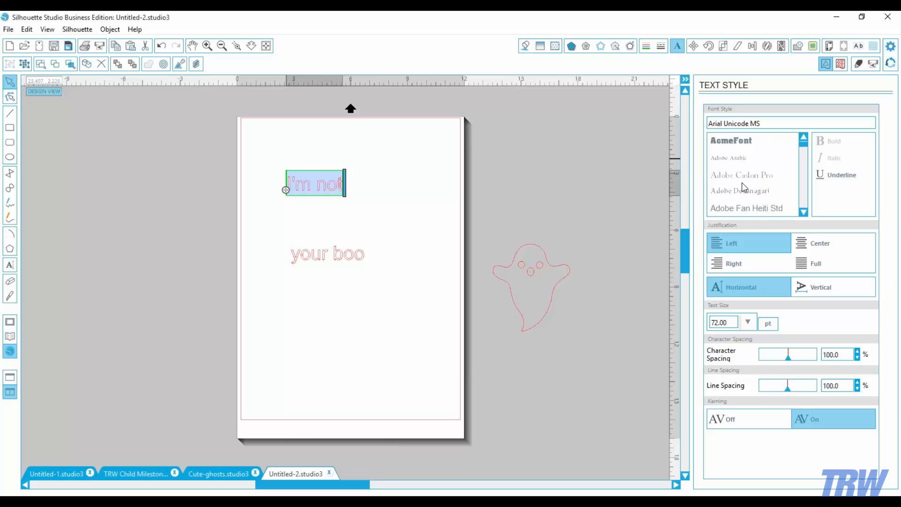
{"action": "scroll", "coordinate": [742, 182], "scroll_direction": "down", "scroll_amount": 10}
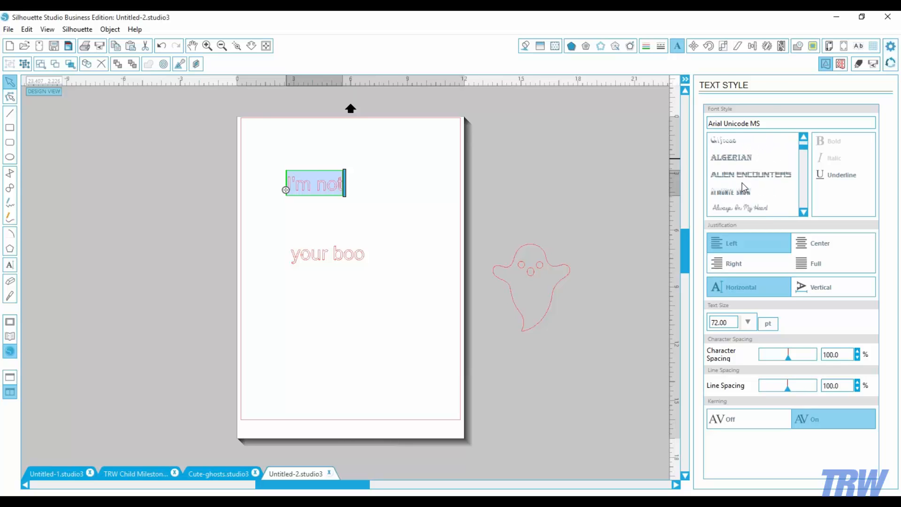
{"action": "scroll", "coordinate": [742, 186], "scroll_direction": "down", "scroll_amount": 2}
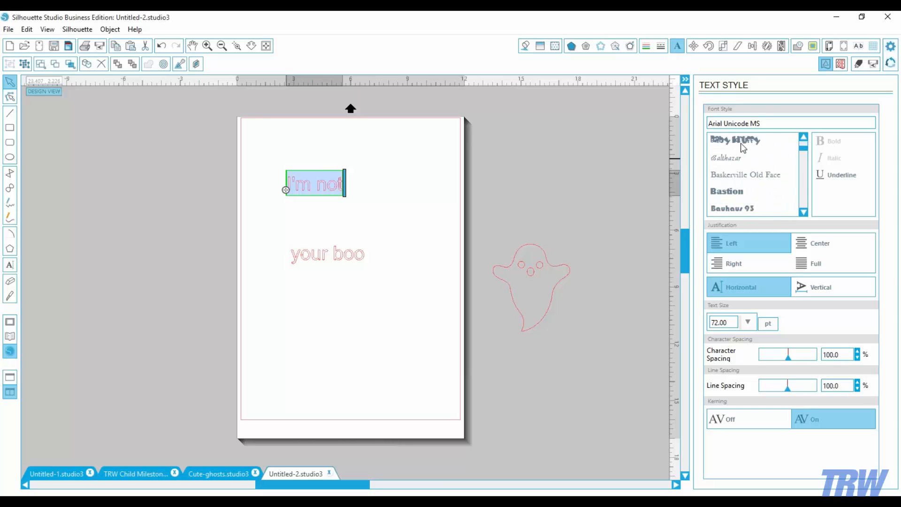
{"action": "left_click", "coordinate": [714, 141]}
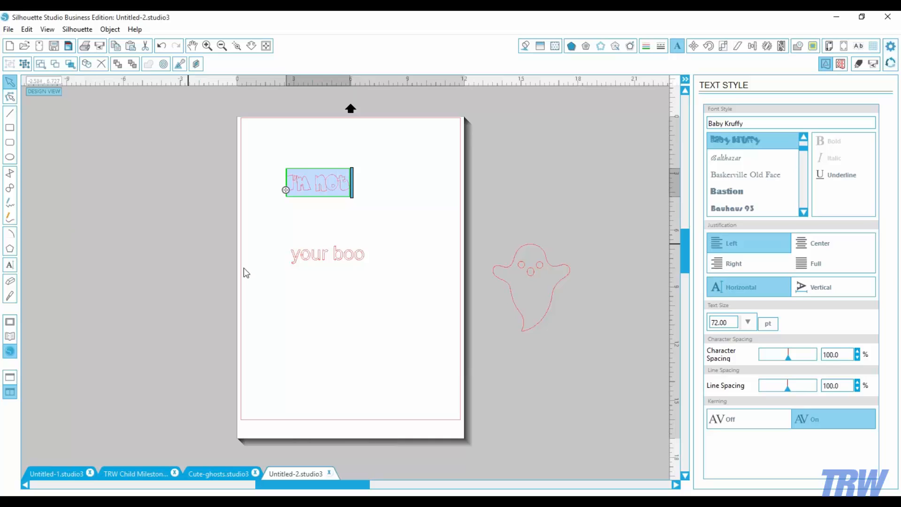
{"action": "left_click", "coordinate": [300, 210]}
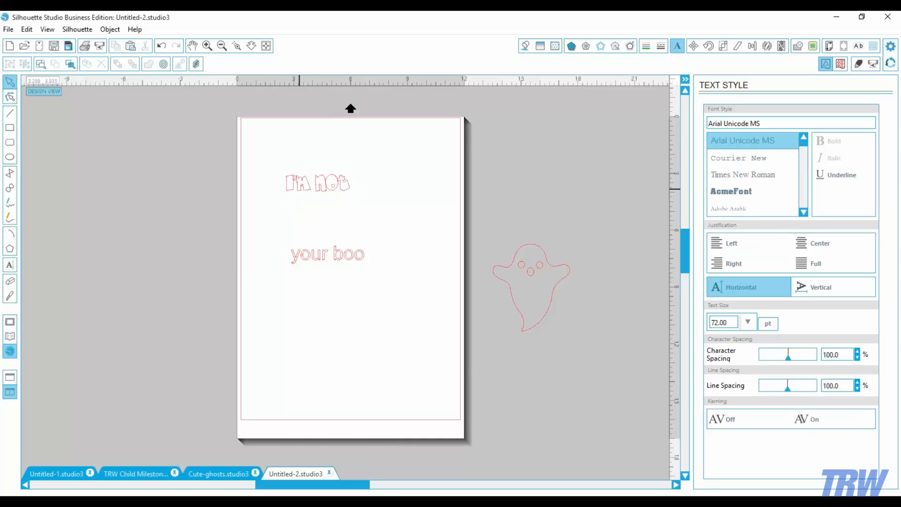
- Enlarge the "I'm not" text to about 6.1 in wide and place it near the page's upper left corner
{"action": "left_click", "coordinate": [298, 187]}
{"action": "left_click_drag", "start_coordinate": [282, 164], "coordinate": [246, 148]}
{"action": "left_click_drag", "start_coordinate": [353, 201], "coordinate": [336, 160]}
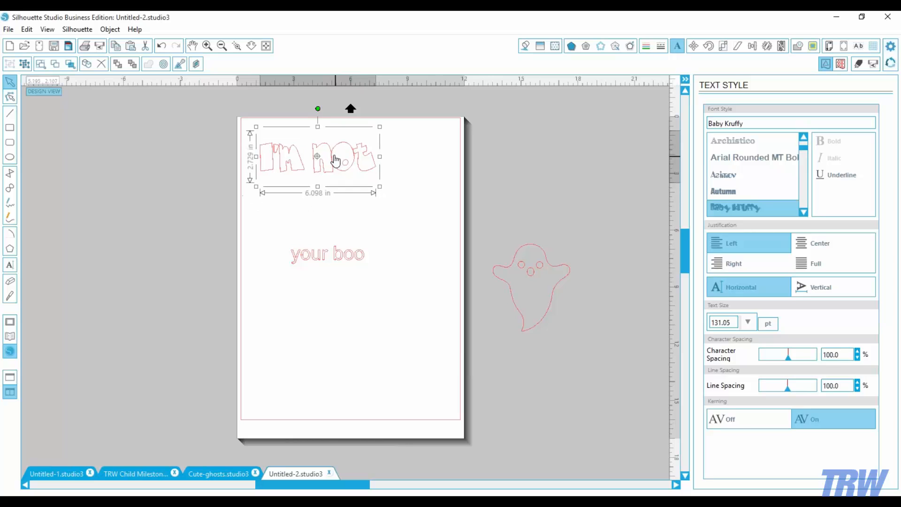
- Fill the "I'm not" text with orange and deselect it
{"action": "left_click", "coordinate": [526, 46]}
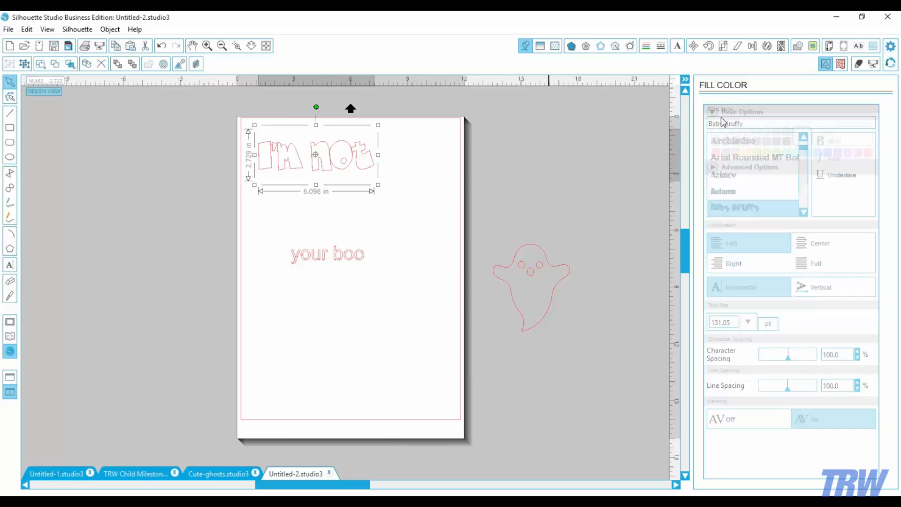
{"action": "left_click", "coordinate": [735, 152]}
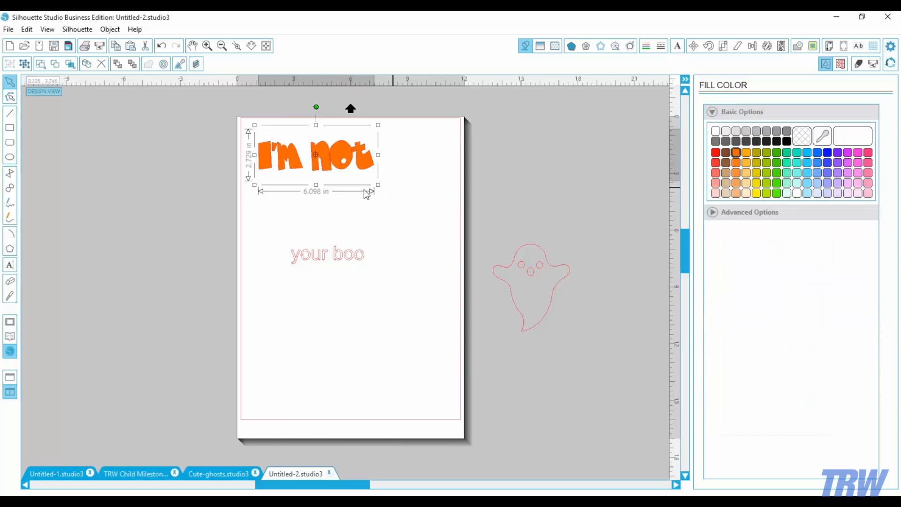
{"action": "left_click", "coordinate": [369, 209]}
- Change the font of the "your boo" text to Baby Kruffy
{"action": "left_click", "coordinate": [335, 257]}
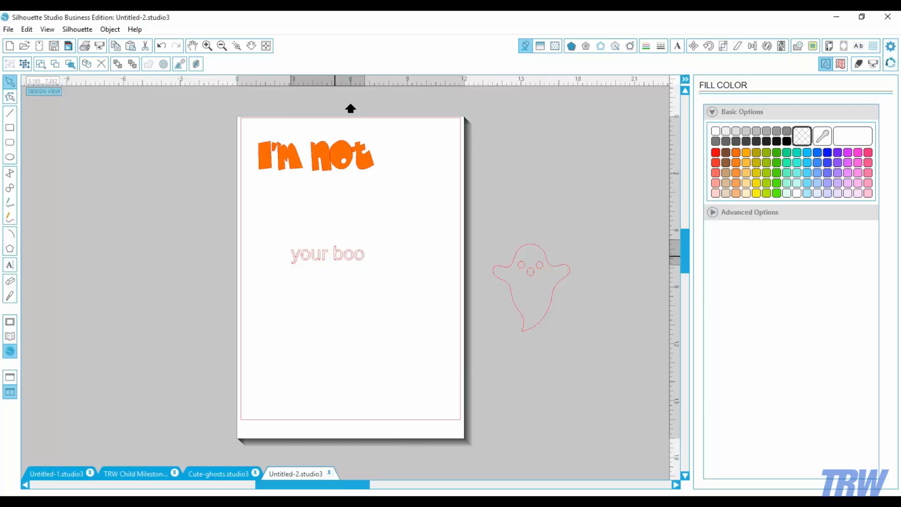
{"action": "double_click", "coordinate": [336, 257]}
{"action": "left_click_drag", "start_coordinate": [363, 252], "coordinate": [271, 249]}
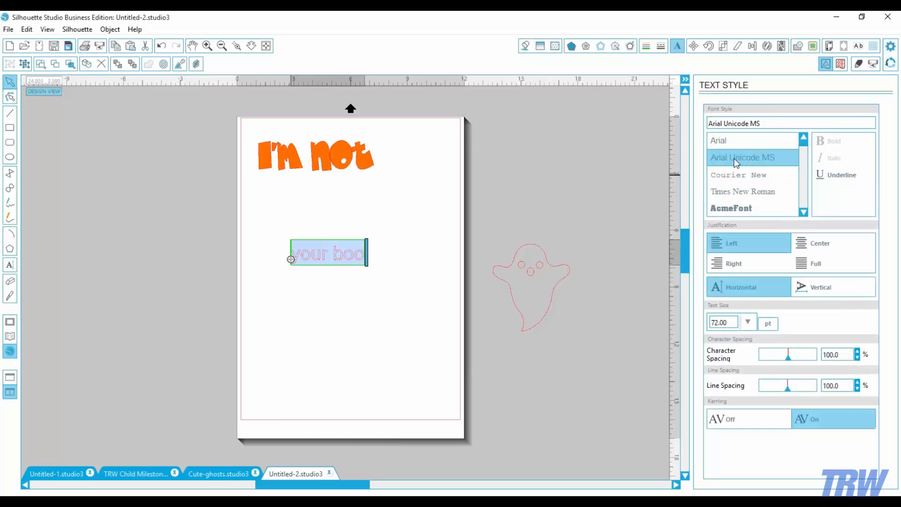
{"action": "left_click_drag", "start_coordinate": [764, 124], "coordinate": [607, 132]}
{"action": "type", "text": "baby Kruffy"}
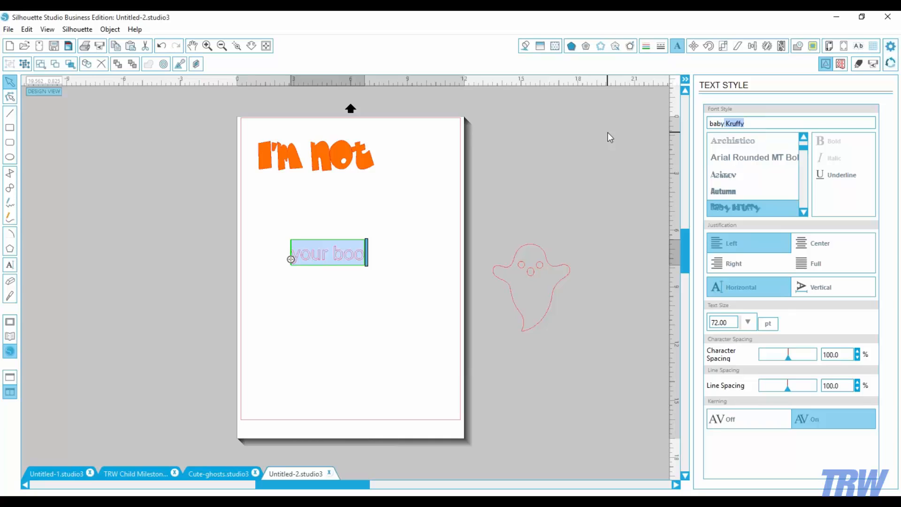
{"action": "key", "text": "Return"}
{"action": "left_click", "coordinate": [376, 314]}
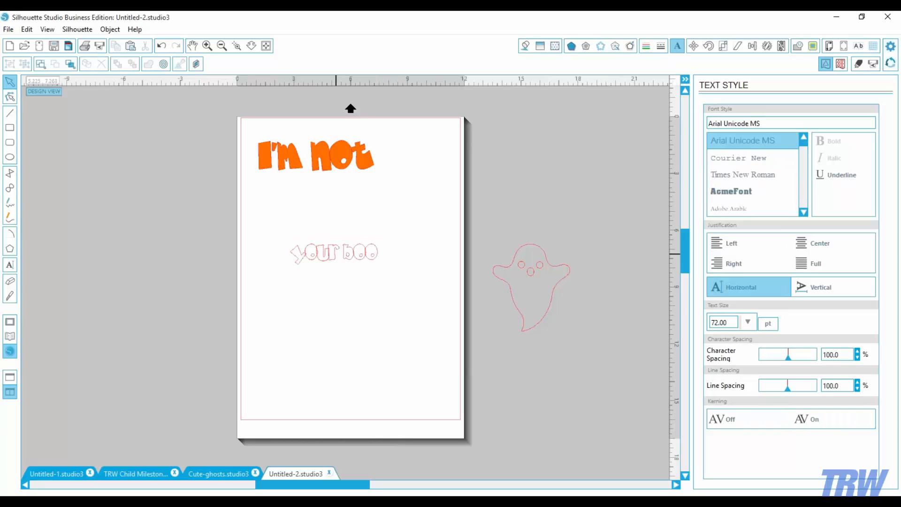
- Enlarge the "your boo" text to about 6.6 in wide and align it roughly beneath the "I'm not" line
{"action": "left_click", "coordinate": [334, 253]}
{"action": "left_click_drag", "start_coordinate": [381, 270], "coordinate": [416, 283]}
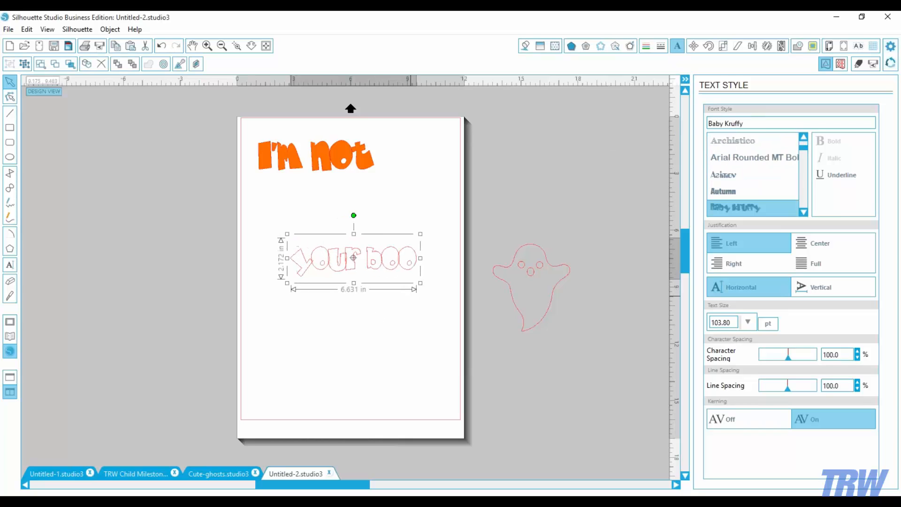
{"action": "left_click_drag", "start_coordinate": [356, 266], "coordinate": [323, 251]}
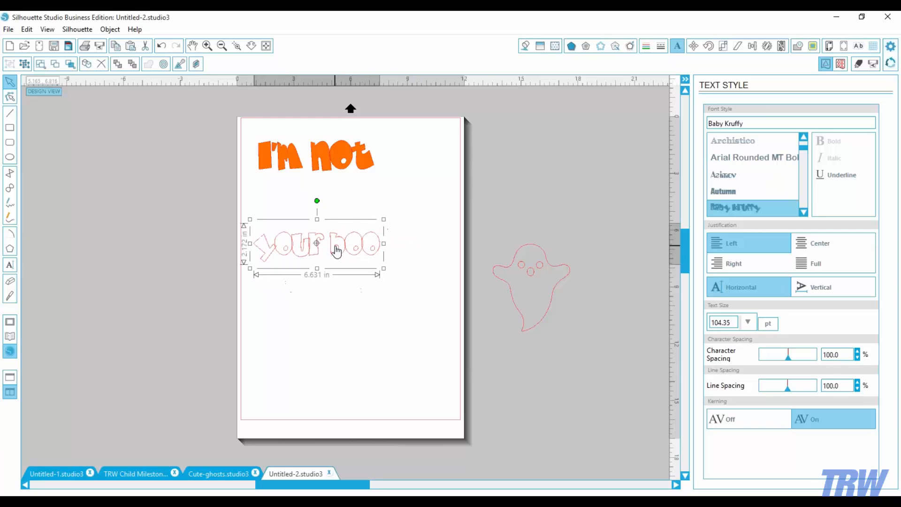
- Fill the "your boo" text with the same orange and deselect it
{"action": "left_click", "coordinate": [525, 46]}
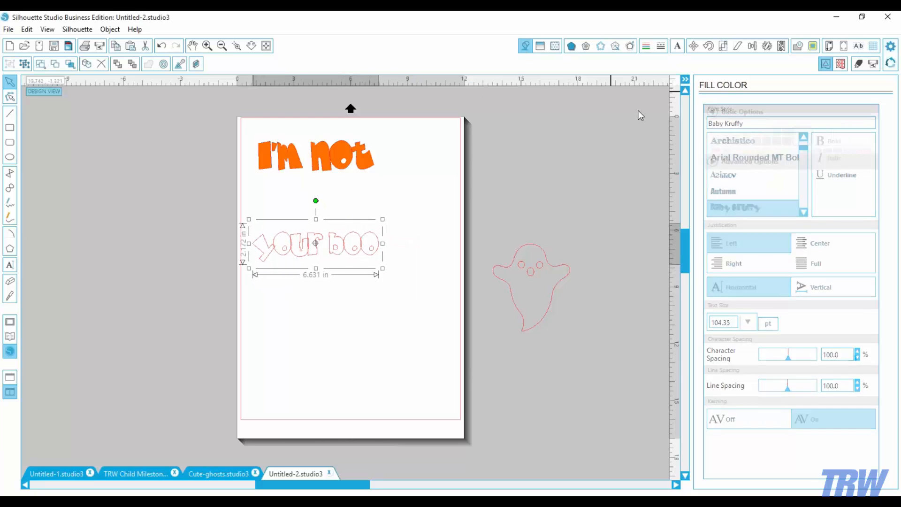
{"action": "left_click", "coordinate": [736, 154]}
{"action": "left_click", "coordinate": [297, 339]}
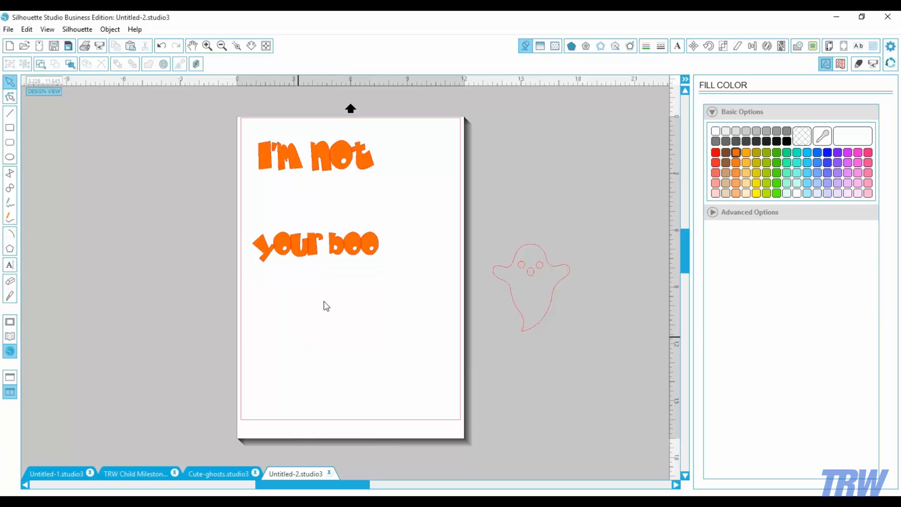
- Examine the overlapping letters of "your boo" up close, in the normal view and with the cut lines displayed
{"action": "left_click", "coordinate": [236, 46]}
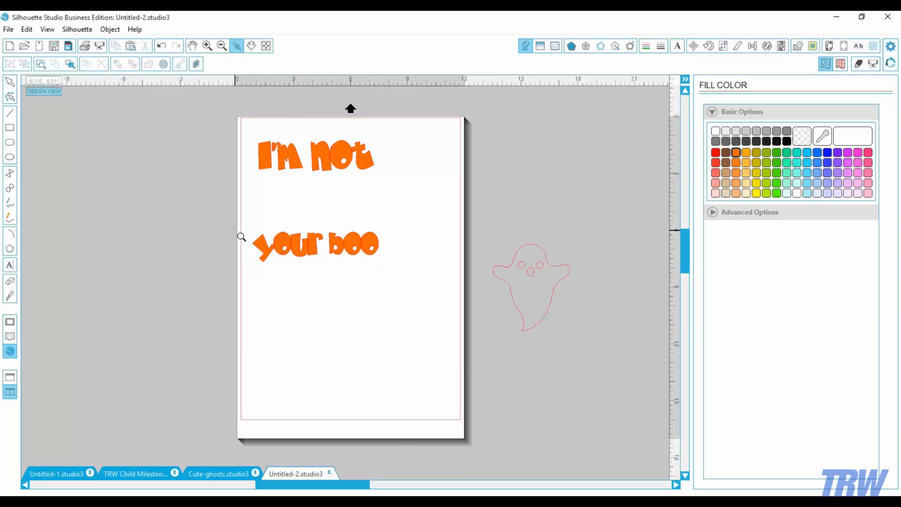
{"action": "left_click_drag", "start_coordinate": [241, 234], "coordinate": [463, 283]}
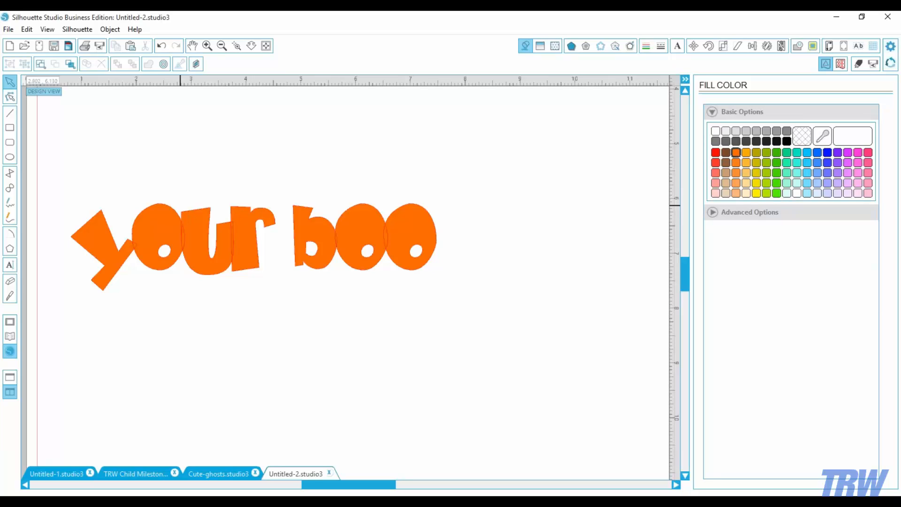
{"action": "left_click", "coordinate": [266, 46]}
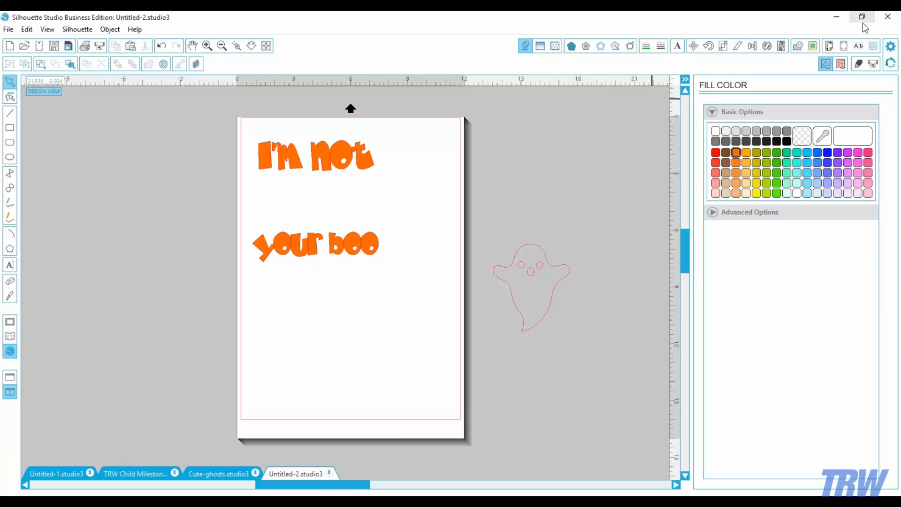
{"action": "left_click", "coordinate": [858, 65]}
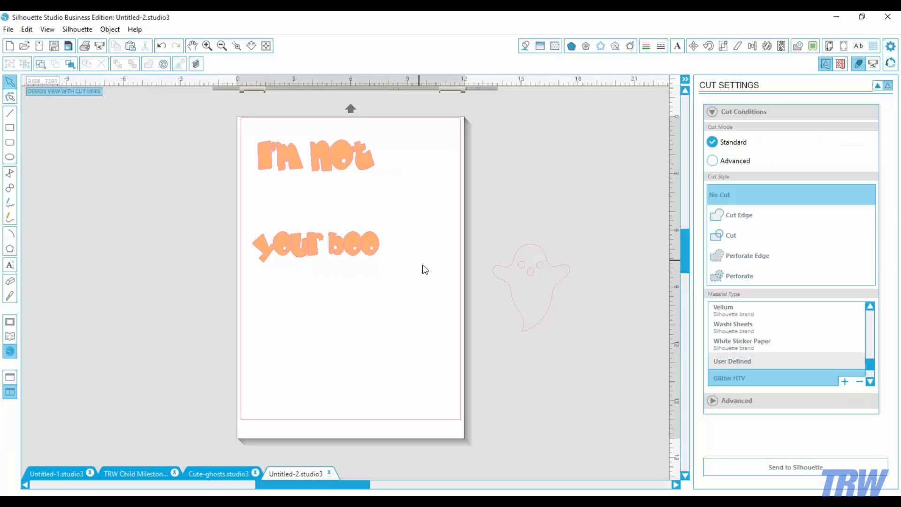
{"action": "left_click", "coordinate": [237, 45]}
{"action": "left_click_drag", "start_coordinate": [233, 217], "coordinate": [401, 323]}
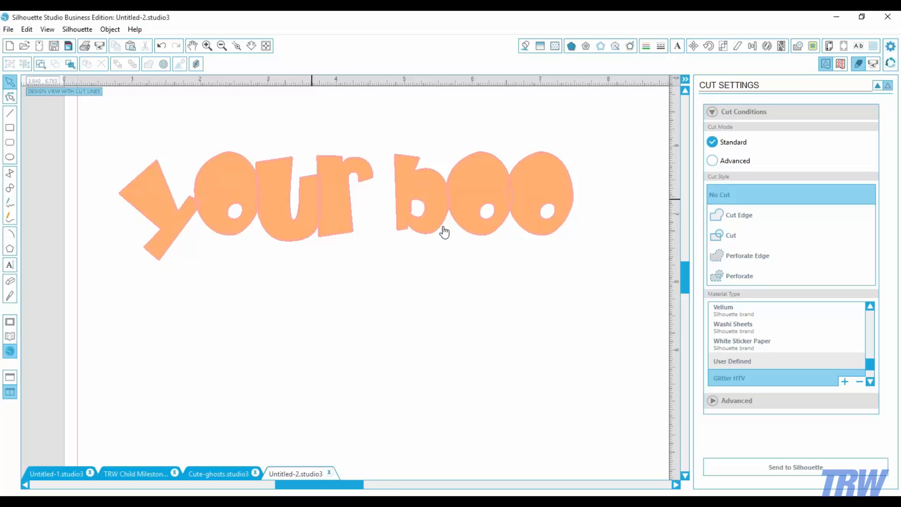
{"action": "left_click", "coordinate": [265, 46]}
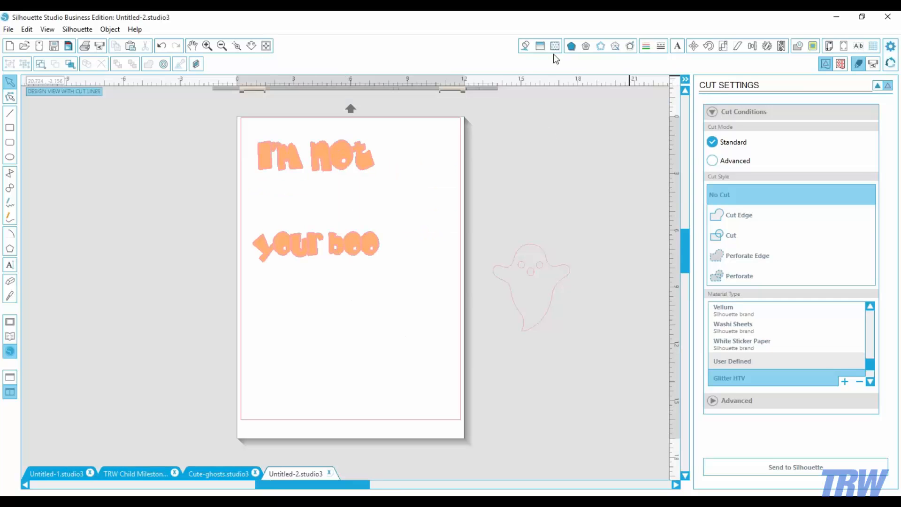
- Weld the overlapping letters of both the "I'm not" and "your boo" texts
{"action": "left_click", "coordinate": [798, 46]}
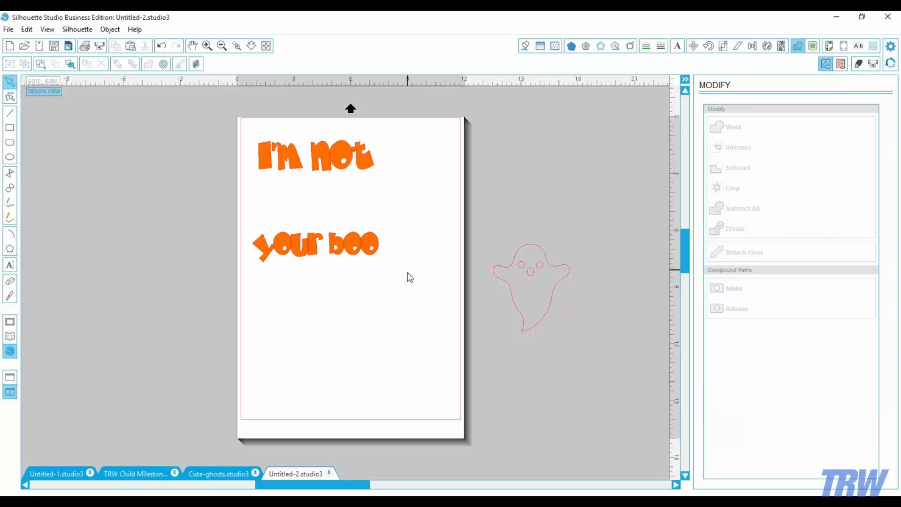
{"action": "left_click_drag", "start_coordinate": [408, 278], "coordinate": [309, 160]}
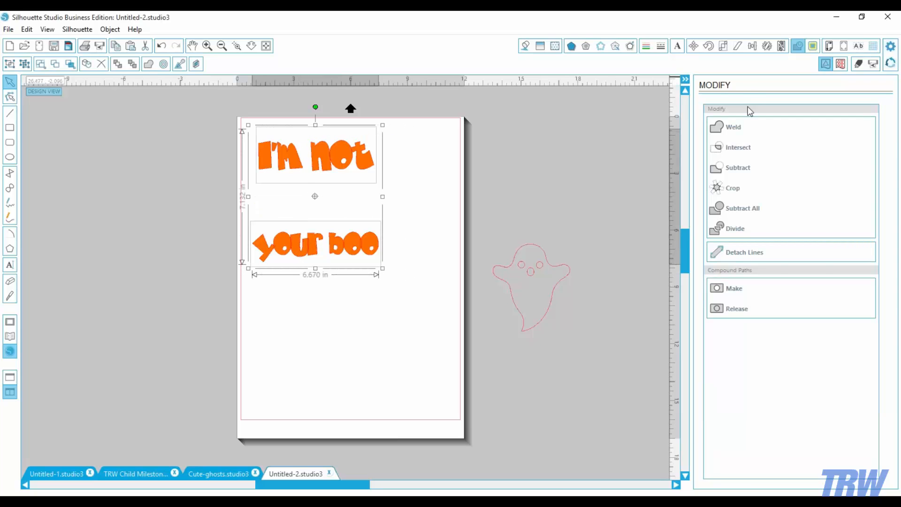
{"action": "left_click", "coordinate": [744, 126]}
{"action": "left_click", "coordinate": [333, 342]}
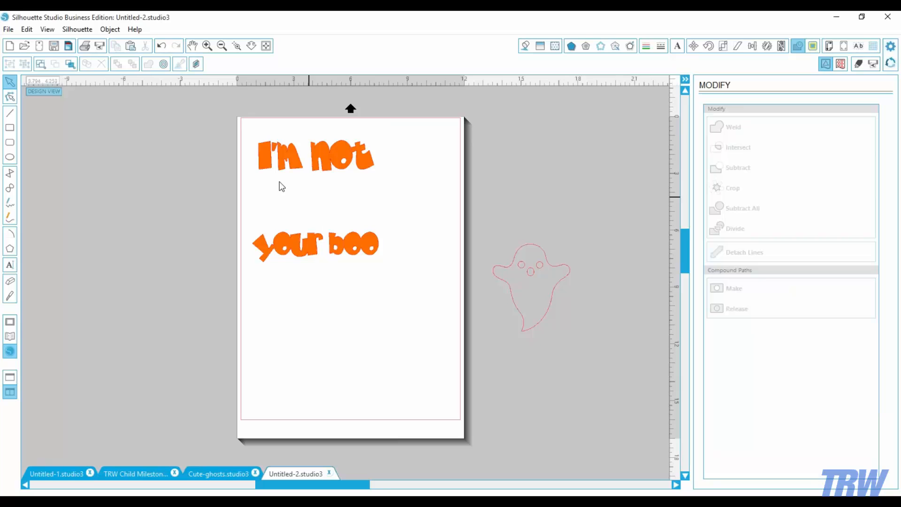
- Group the welded pieces of "I'm not" into one object and those of "your boo" into another
{"action": "left_click_drag", "start_coordinate": [242, 128], "coordinate": [410, 205]}
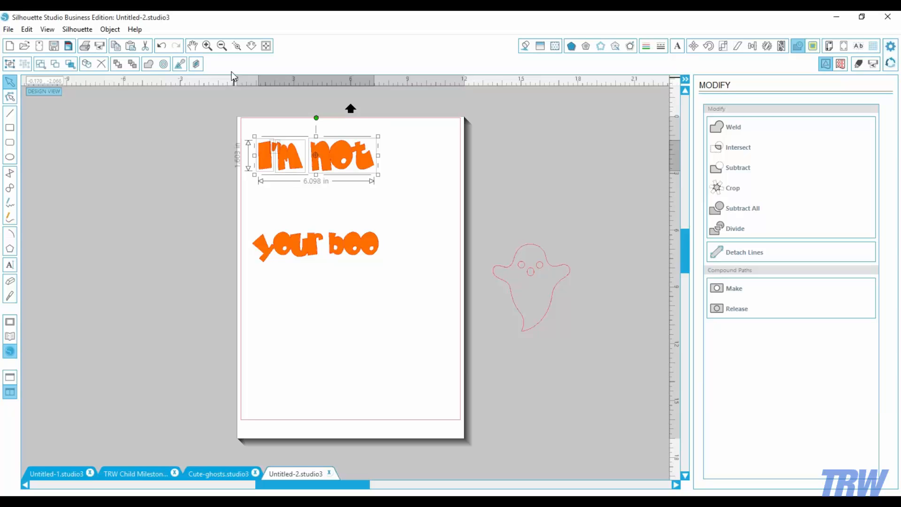
{"action": "left_click", "coordinate": [110, 29]}
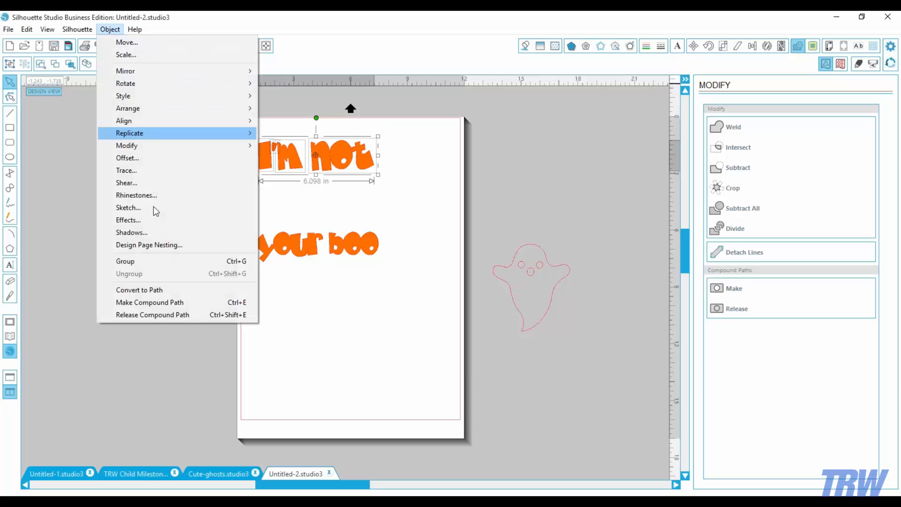
{"action": "left_click", "coordinate": [311, 325]}
{"action": "left_click_drag", "start_coordinate": [426, 292], "coordinate": [247, 229]}
{"action": "left_click", "coordinate": [110, 29]}
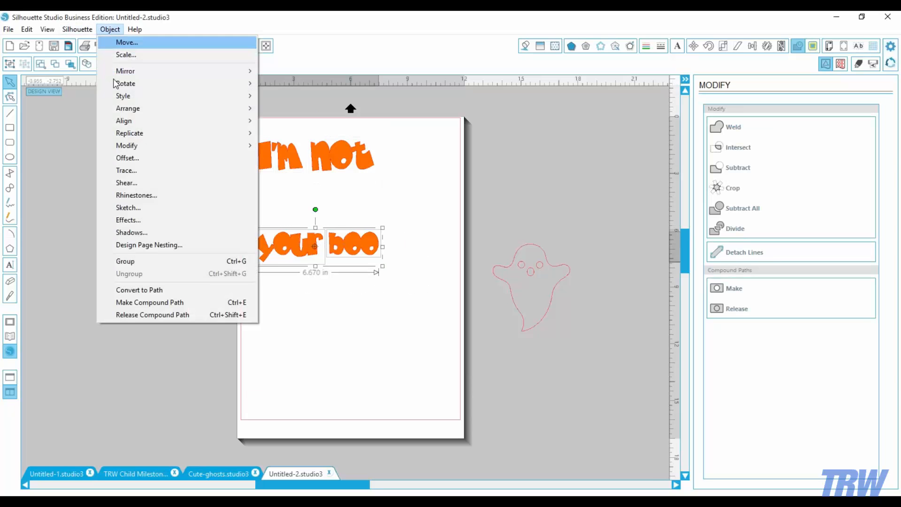
{"action": "left_click", "coordinate": [125, 259]}
{"action": "left_click", "coordinate": [296, 281]}
- Shrink the "I'm not" group slightly and nudge the "your boo" group a little upward
{"action": "left_click", "coordinate": [322, 166]}
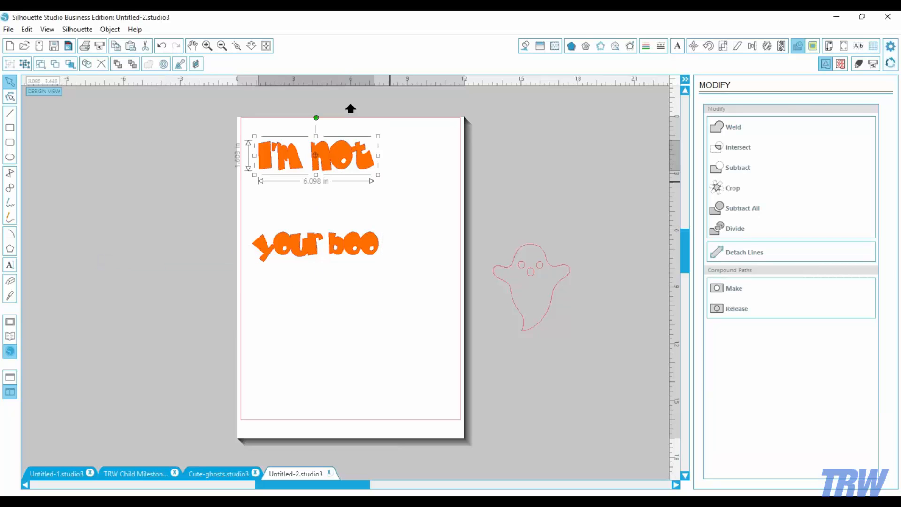
{"action": "left_click_drag", "start_coordinate": [378, 174], "coordinate": [366, 172]}
{"action": "left_click", "coordinate": [353, 250]}
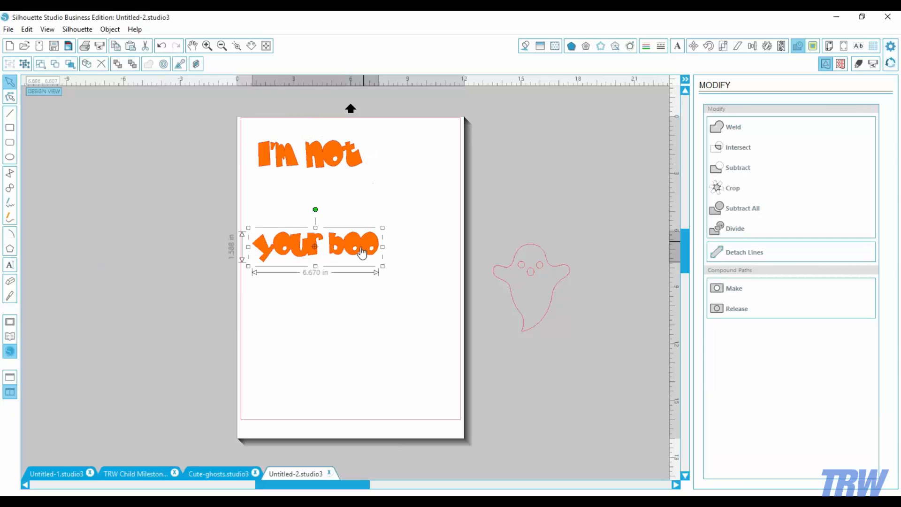
{"action": "left_click_drag", "start_coordinate": [352, 251], "coordinate": [350, 244]}
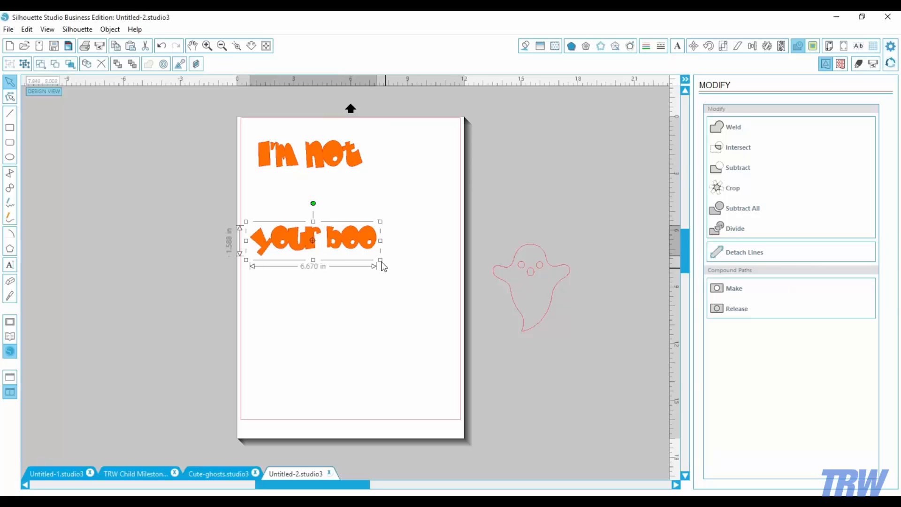
{"action": "left_click", "coordinate": [441, 293]}
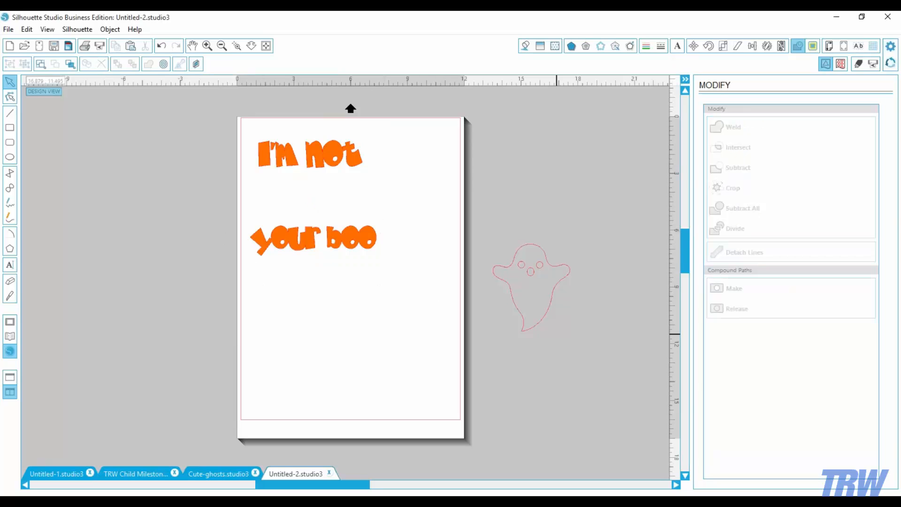
- Move the ghost onto the page between the two text lines and shift "your boo" down to sit just beneath it
{"action": "double_click", "coordinate": [544, 319]}
{"action": "left_click_drag", "start_coordinate": [548, 310], "coordinate": [342, 277]}
{"action": "left_click", "coordinate": [331, 231]}
{"action": "left_click_drag", "start_coordinate": [332, 231], "coordinate": [328, 247]}
{"action": "left_click", "coordinate": [355, 238]}
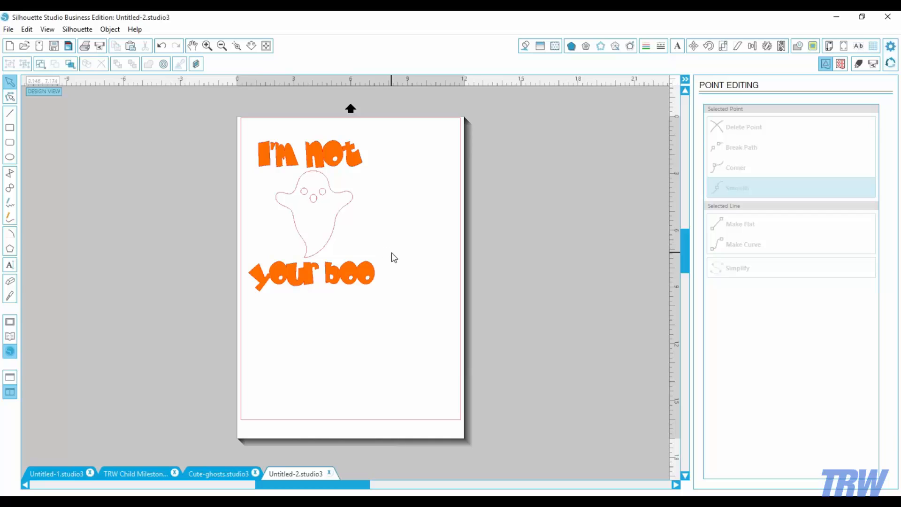
- Nudge the "your boo" text slightly right and down beneath the ghost
{"action": "left_click", "coordinate": [367, 287]}
{"action": "left_click_drag", "start_coordinate": [366, 287], "coordinate": [367, 284]}
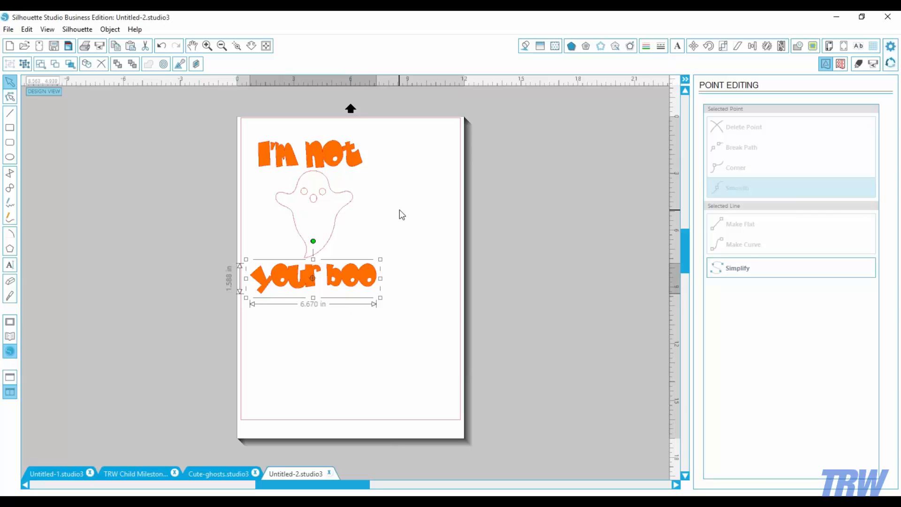
{"action": "left_click", "coordinate": [389, 248]}
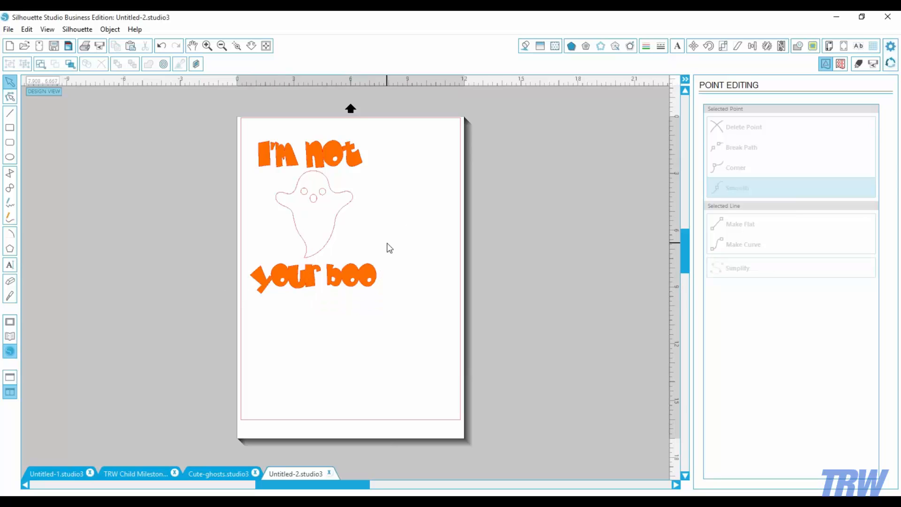
- Release the ghost's compound path and delete its small oval mouth
{"action": "left_click", "coordinate": [336, 234]}
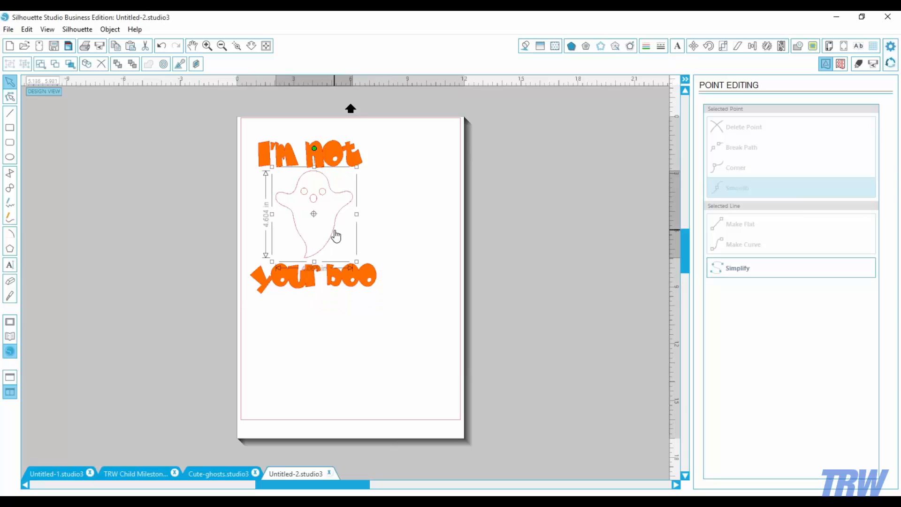
{"action": "left_click", "coordinate": [110, 29]}
{"action": "left_click", "coordinate": [419, 229]}
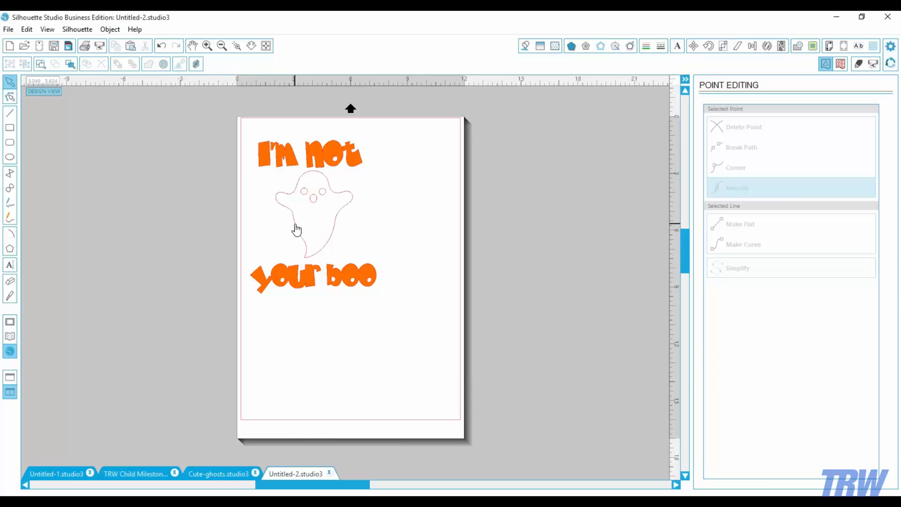
{"action": "left_click", "coordinate": [296, 230]}
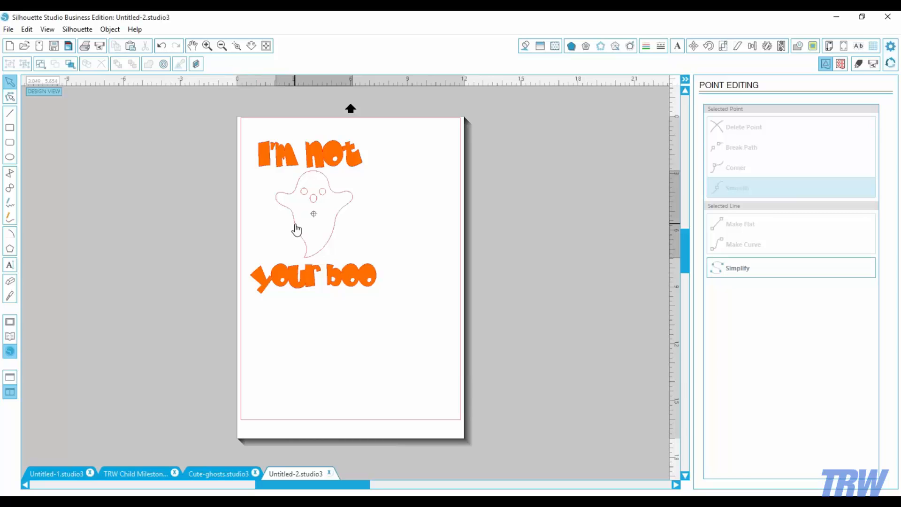
{"action": "left_click", "coordinate": [109, 30]}
{"action": "left_click", "coordinate": [155, 316]}
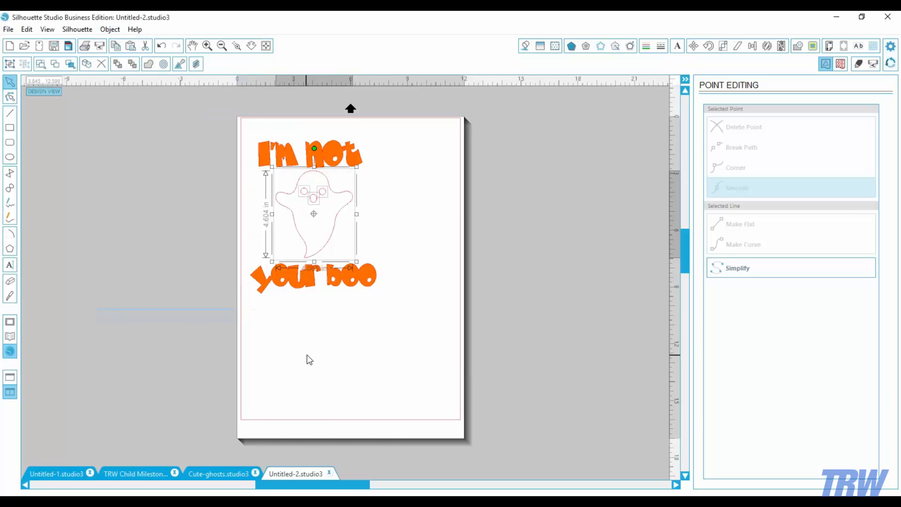
{"action": "left_click", "coordinate": [392, 262]}
{"action": "left_click", "coordinate": [316, 209]}
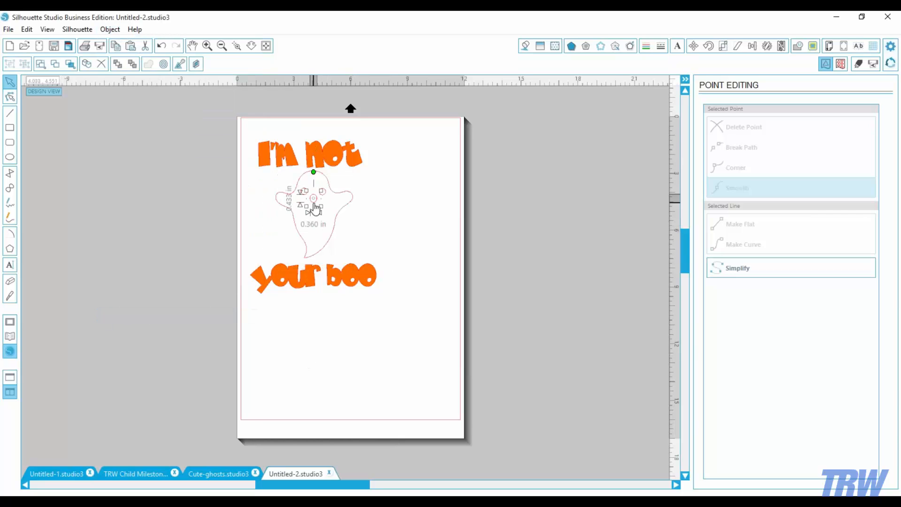
{"action": "left_click", "coordinate": [312, 207]}
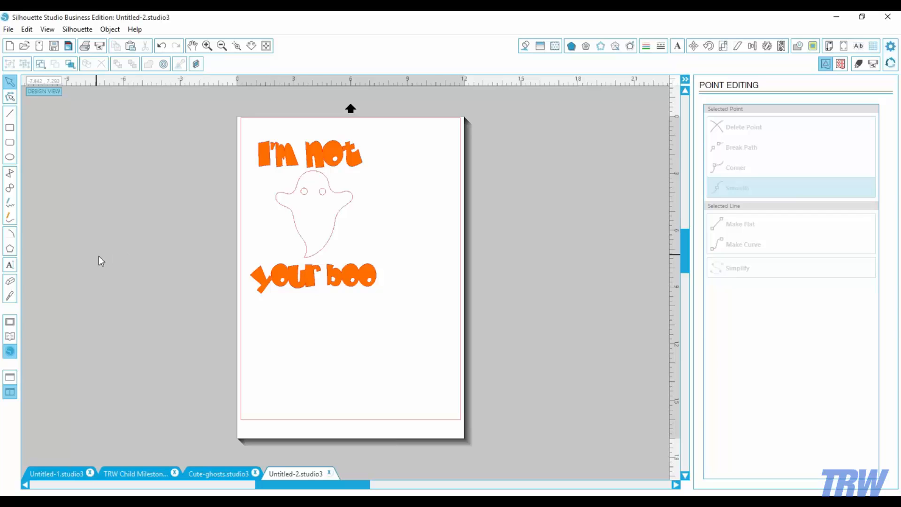
{"action": "left_click", "coordinate": [10, 233]}
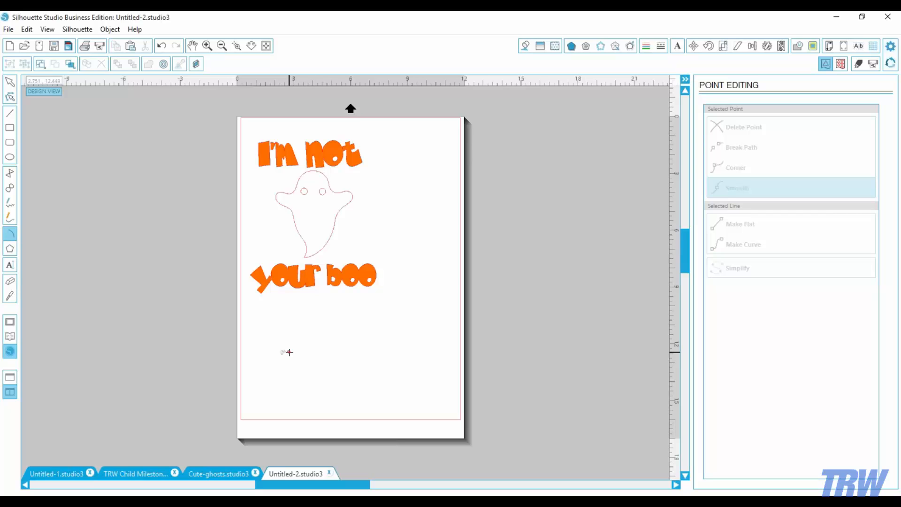
{"action": "left_click_drag", "start_coordinate": [289, 352], "coordinate": [303, 346]}
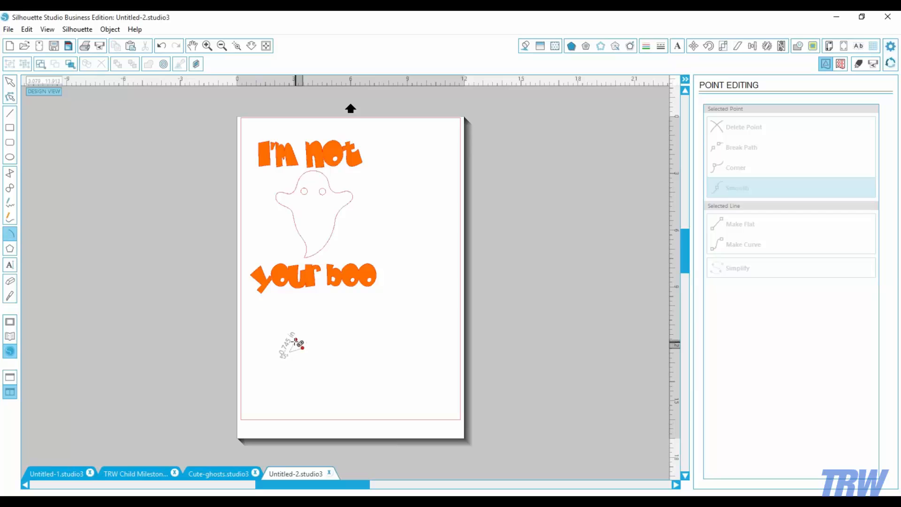
{"action": "left_click", "coordinate": [298, 342]}
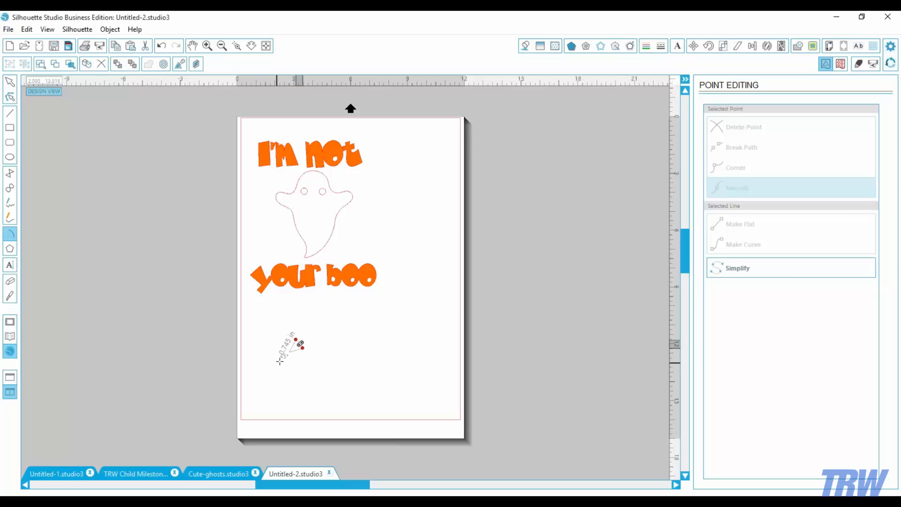
{"action": "left_click_drag", "start_coordinate": [300, 345], "coordinate": [313, 342]}
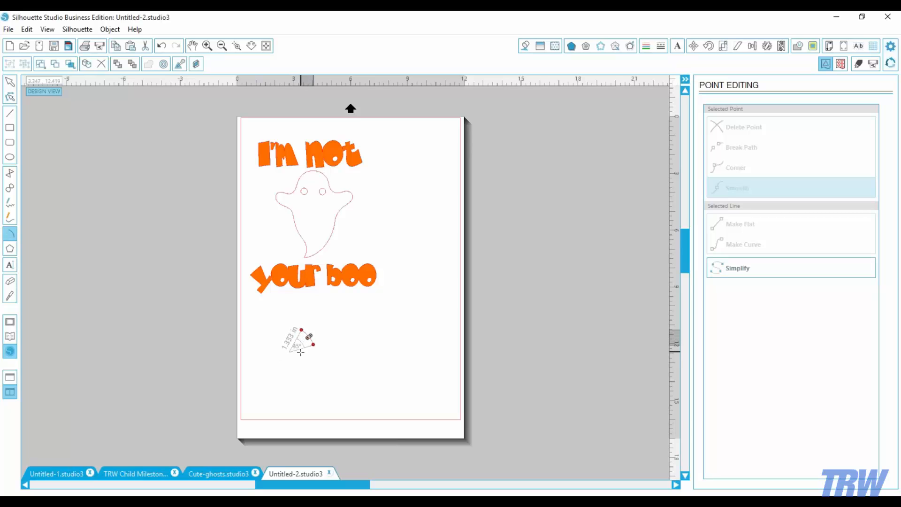
{"action": "left_click", "coordinate": [11, 84]}
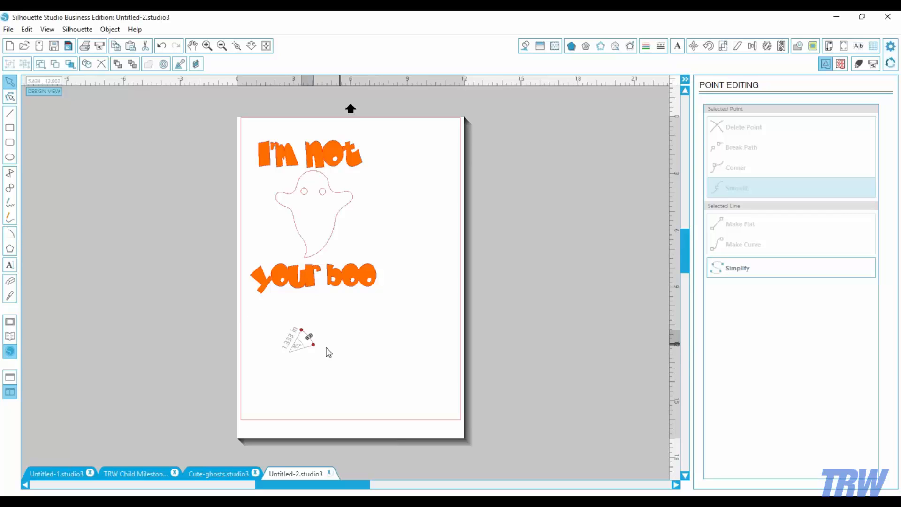
{"action": "left_click", "coordinate": [295, 340]}
{"action": "key", "text": "Delete"}
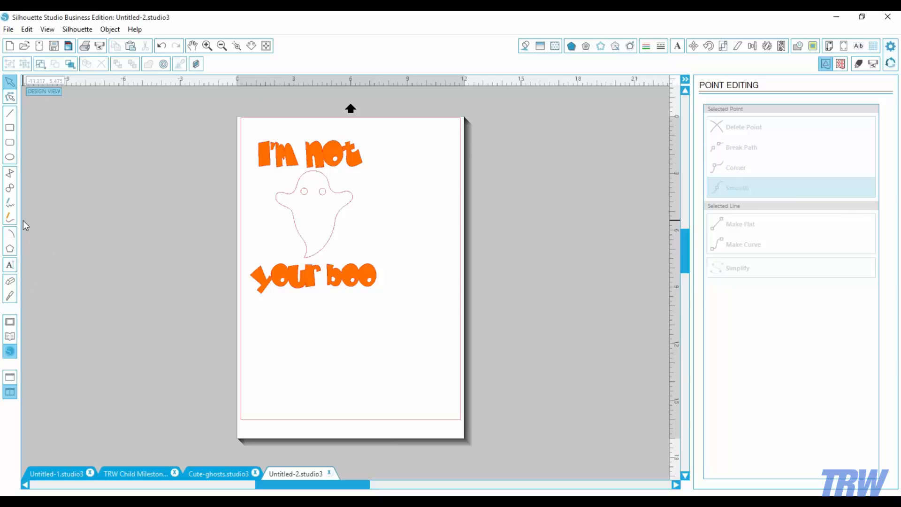
- Draw a tall, narrow ellipse about 1.3 in wide on the empty page area to the right of the ghost
{"action": "left_click", "coordinate": [10, 157]}
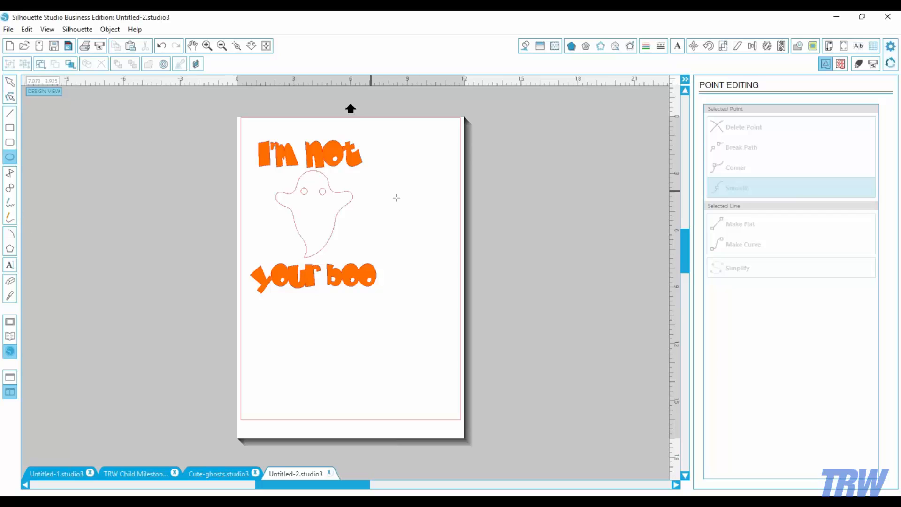
{"action": "left_click_drag", "start_coordinate": [397, 194], "coordinate": [422, 244]}
{"action": "key", "text": "Escape"}
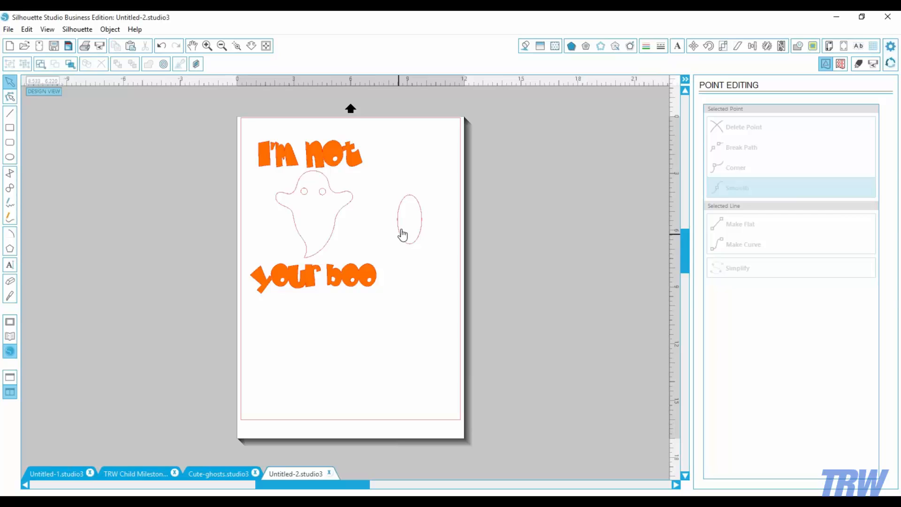
{"action": "left_click", "coordinate": [402, 234]}
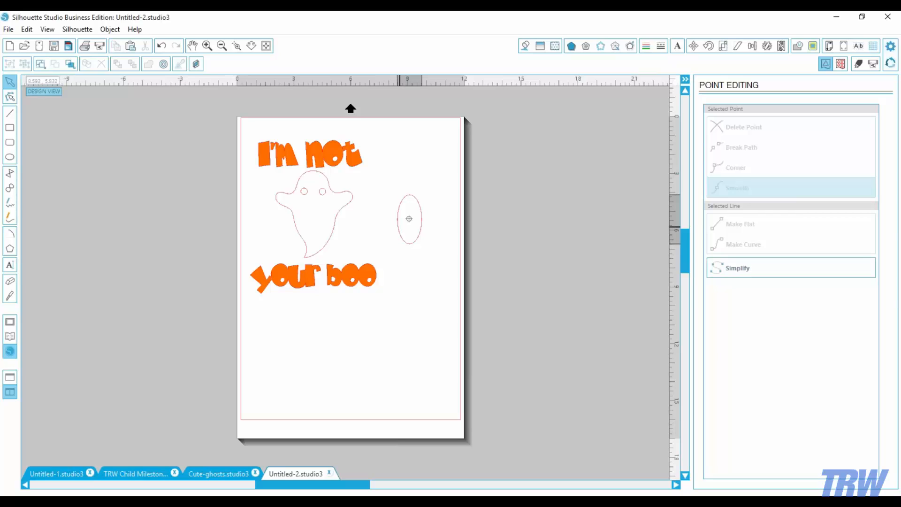
{"action": "left_click", "coordinate": [418, 350]}
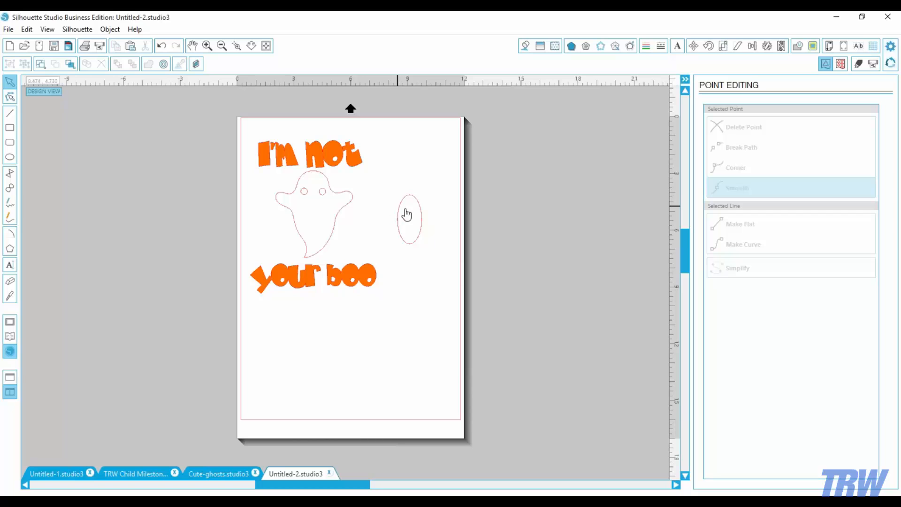
- Cut straight across the upper part of the ellipse with the Straight knife and delete the larger lower piece
{"action": "left_click", "coordinate": [14, 298]}
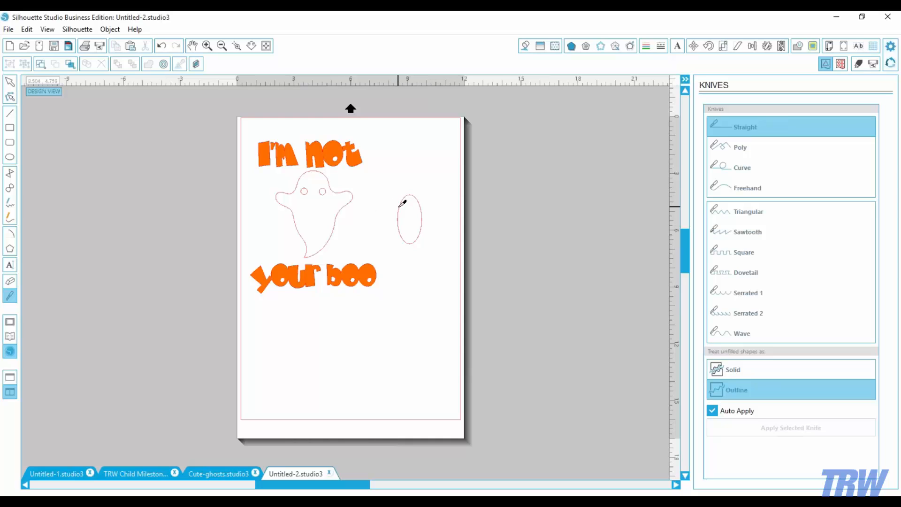
{"action": "left_click_drag", "start_coordinate": [399, 207], "coordinate": [427, 206]}
{"action": "left_click", "coordinate": [12, 84]}
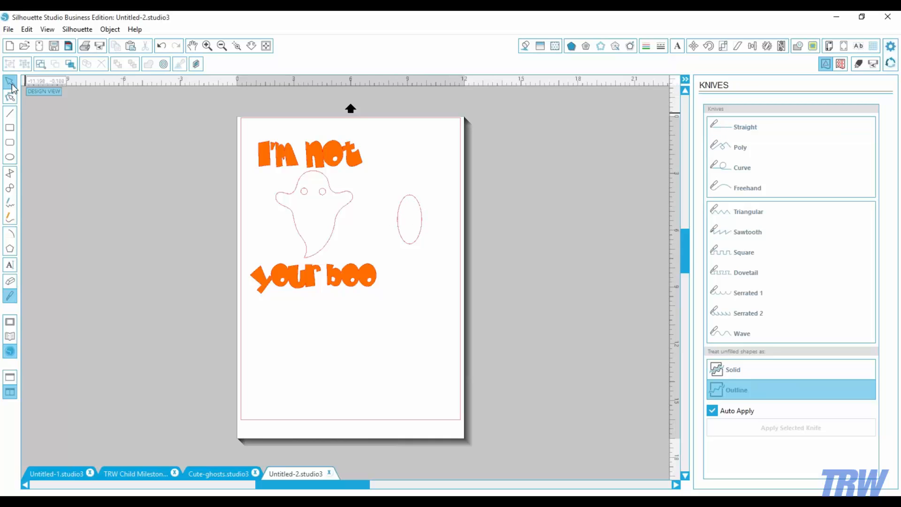
{"action": "left_click_drag", "start_coordinate": [411, 241], "coordinate": [424, 284]}
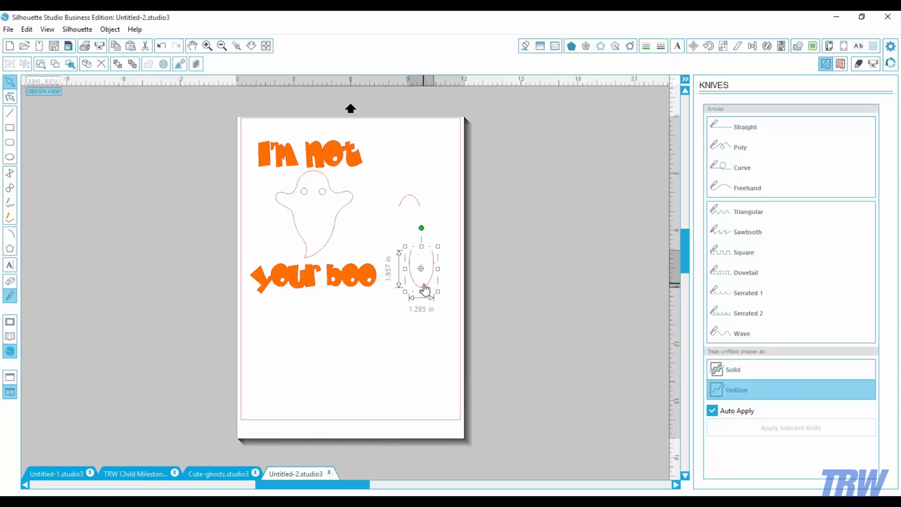
{"action": "key", "text": "Delete"}
- Move the remaining arch down a little and edit its end points inward to make it narrower
{"action": "left_click_drag", "start_coordinate": [409, 196], "coordinate": [418, 223]}
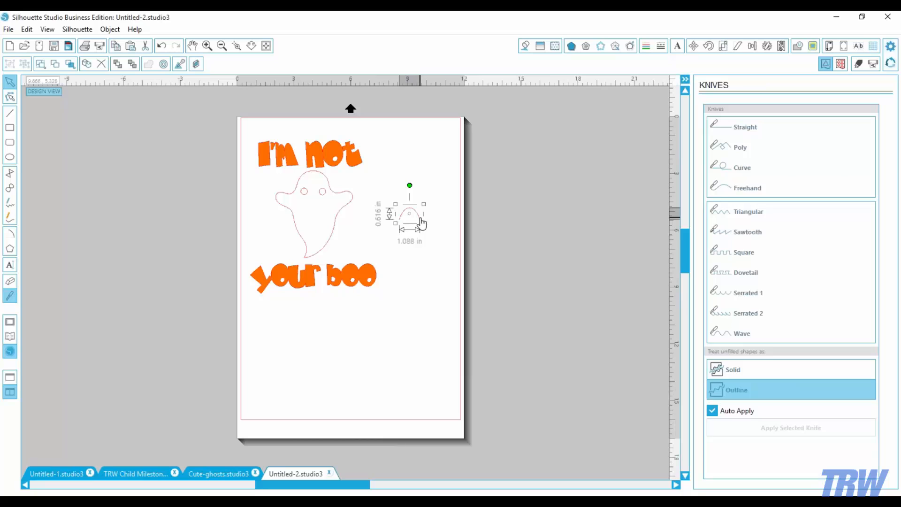
{"action": "double_click", "coordinate": [421, 224]}
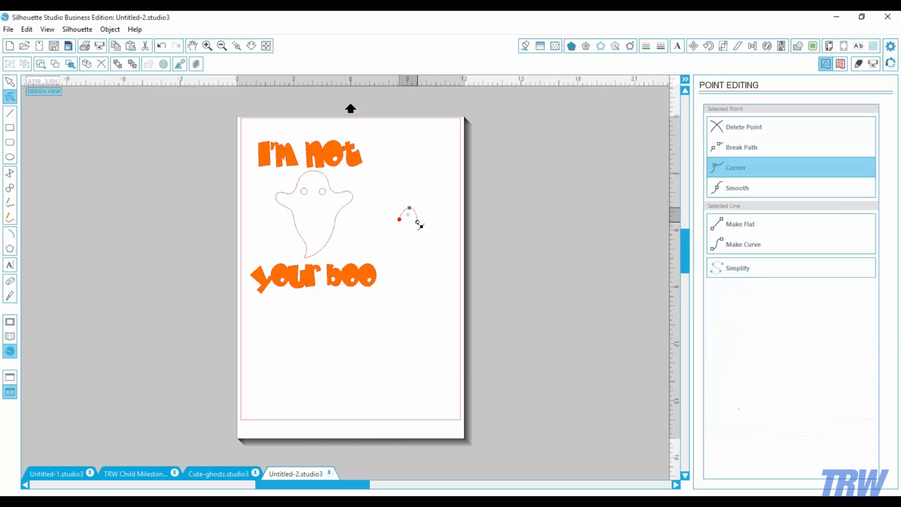
{"action": "left_click_drag", "start_coordinate": [399, 220], "coordinate": [402, 220]}
{"action": "left_click", "coordinate": [430, 247]}
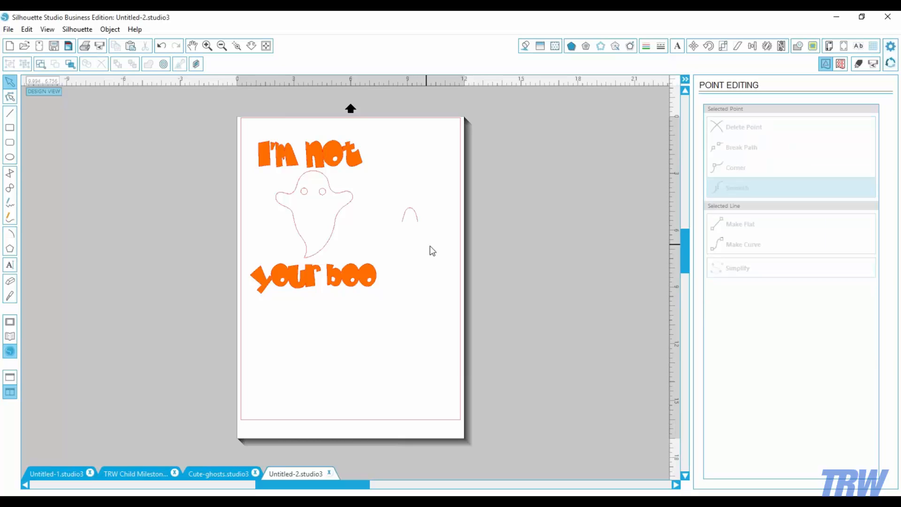
- Shrink the arch to about 0.65 in wide by 0.61 in high and shift it slightly right and down
{"action": "left_click_drag", "start_coordinate": [432, 251], "coordinate": [426, 227]}
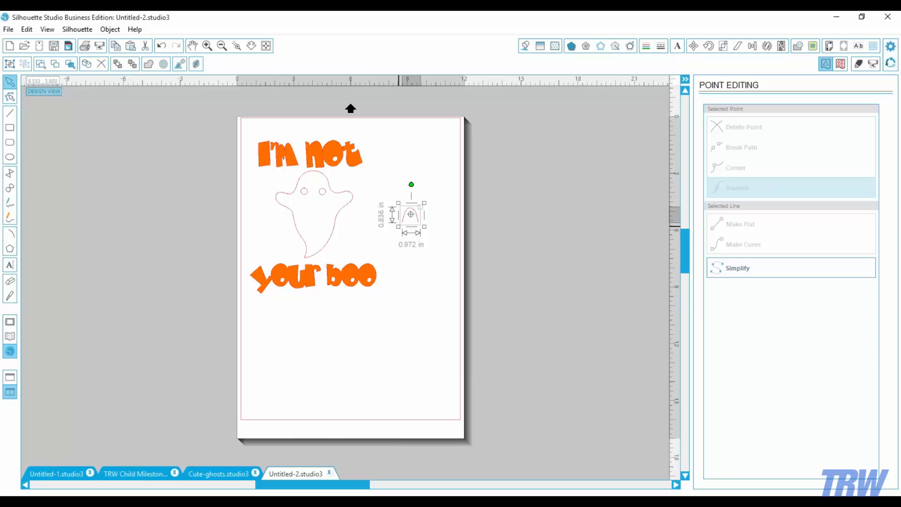
{"action": "left_click", "coordinate": [425, 264]}
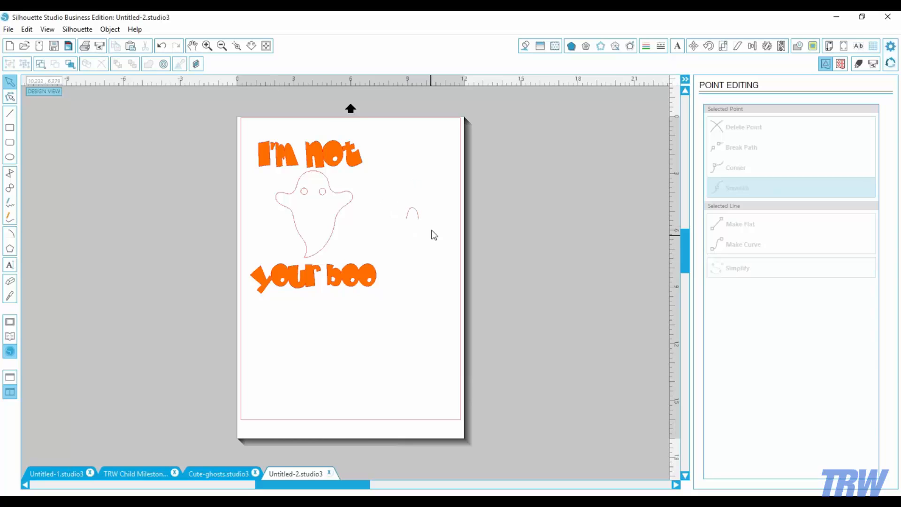
{"action": "mouse_move", "coordinate": [418, 220]}
{"action": "left_mouse_down"}
{"action": "mouse_move", "coordinate": [315, 209]}
{"action": "mouse_move", "coordinate": [414, 239]}
{"action": "mouse_move", "coordinate": [422, 227]}
{"action": "left_mouse_up"}
{"action": "left_click", "coordinate": [473, 261]}
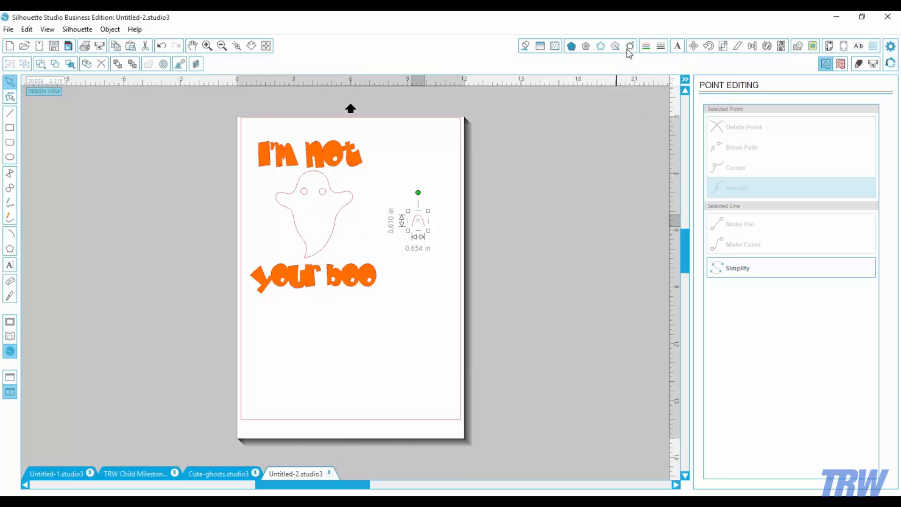
- Apply a round external offset of 0.117 in to the small arch to give it thickness
{"action": "left_click", "coordinate": [630, 47]}
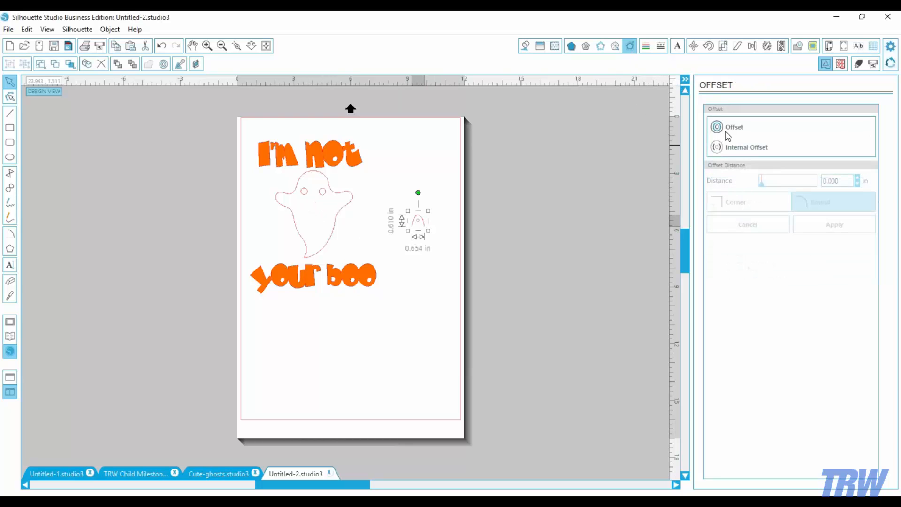
{"action": "left_click", "coordinate": [730, 134]}
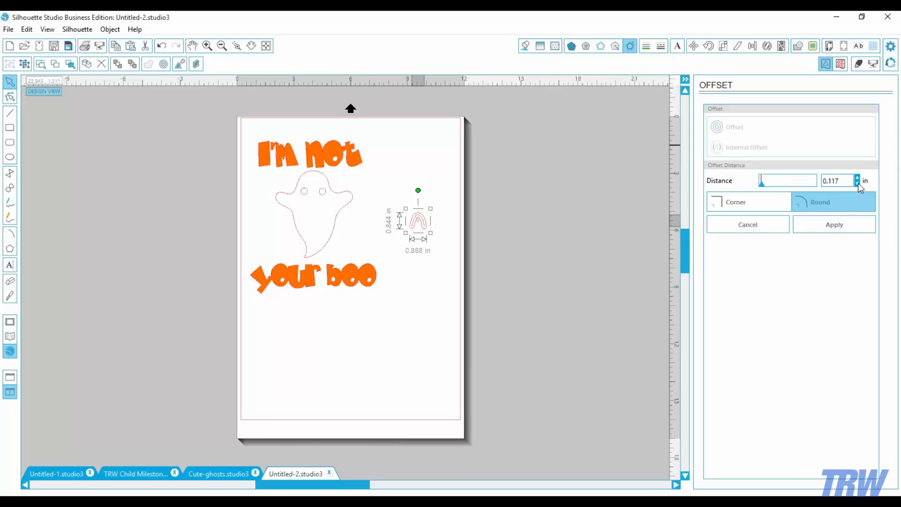
{"action": "left_click", "coordinate": [842, 232]}
{"action": "left_click", "coordinate": [423, 329]}
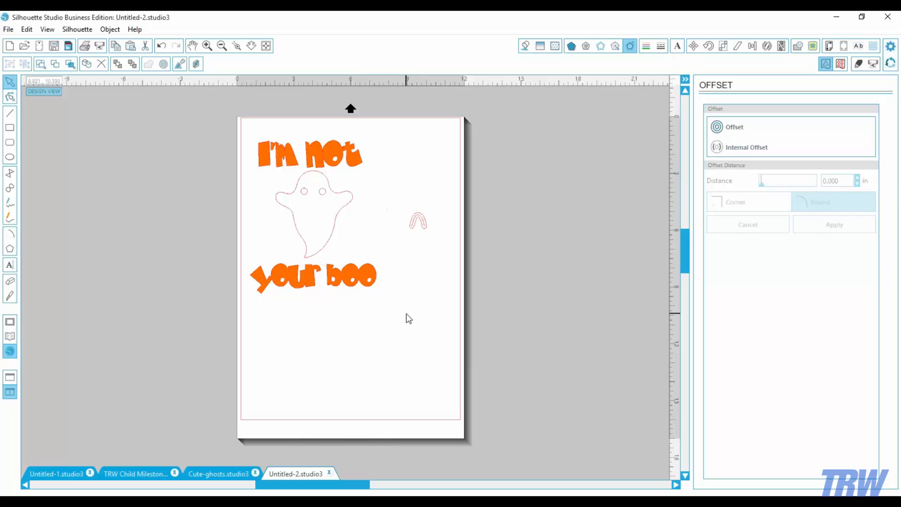
- Place the offset arch under the ghost's eyes as a frowning mouth and delete the leftover original arch
{"action": "left_click_drag", "start_coordinate": [426, 229], "coordinate": [314, 206]}
{"action": "left_click", "coordinate": [402, 223]}
{"action": "left_click", "coordinate": [417, 215]}
{"action": "key", "text": "Delete"}
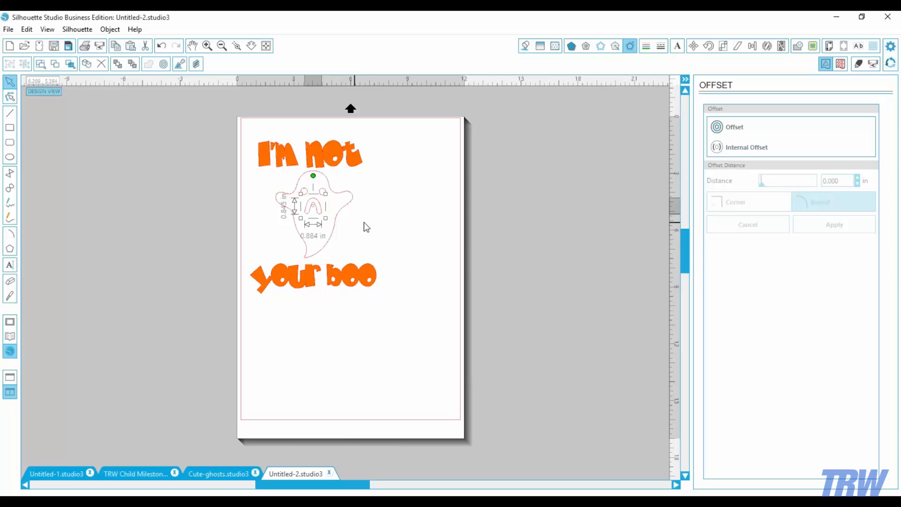
{"action": "left_click", "coordinate": [313, 206]}
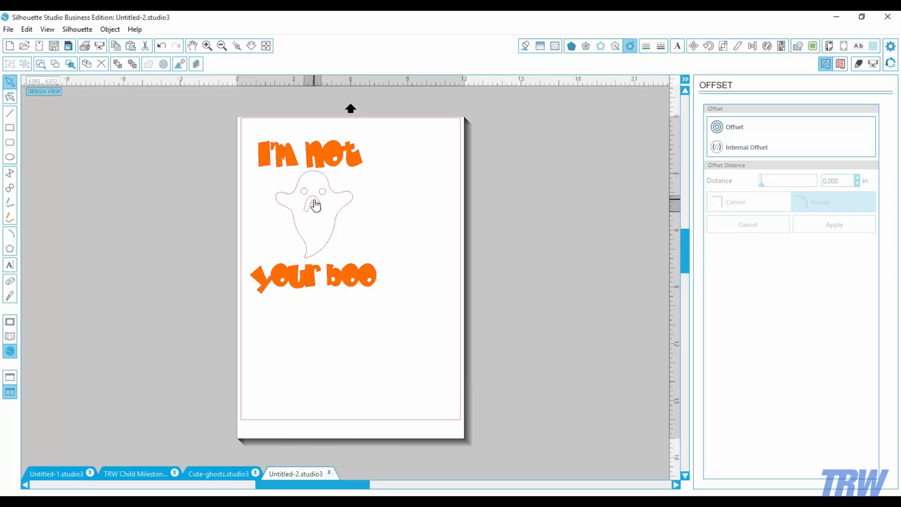
{"action": "left_click", "coordinate": [369, 235]}
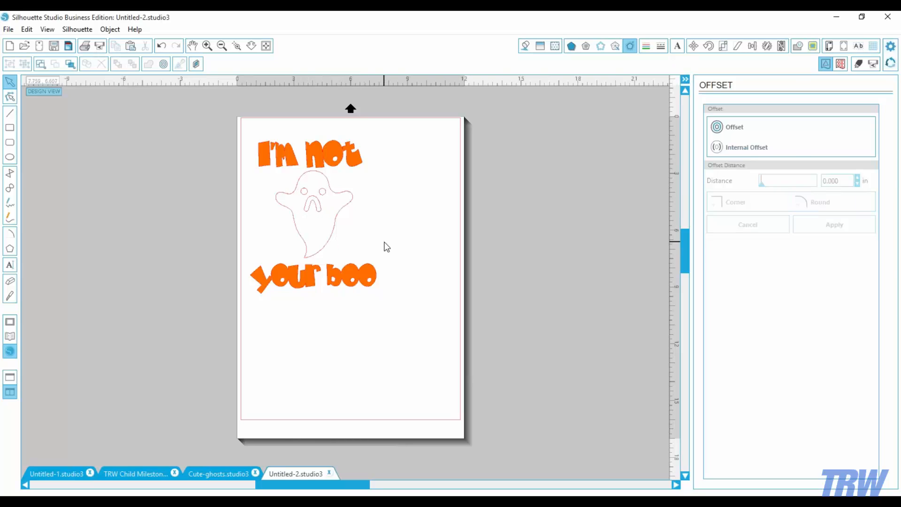
- Combine the ghost body, eyes and frowning mouth into one compound path
{"action": "left_click_drag", "start_coordinate": [365, 257], "coordinate": [301, 188]}
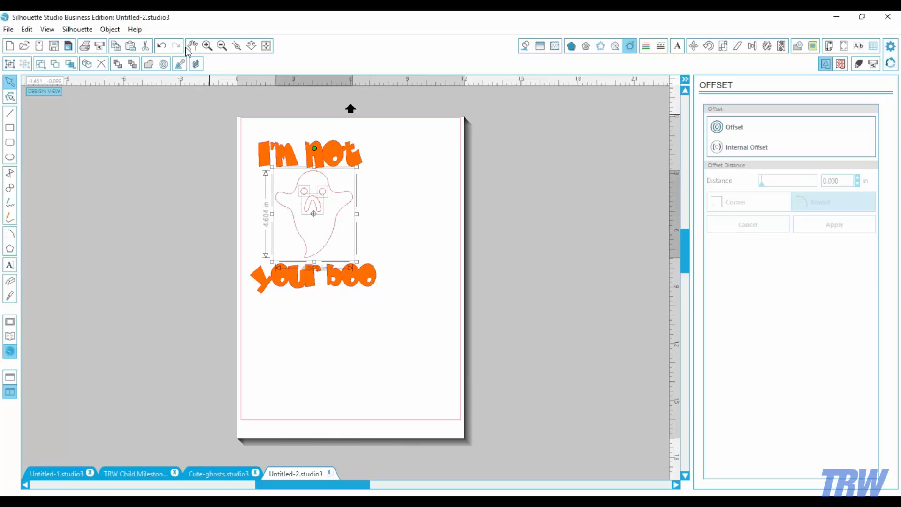
{"action": "left_click", "coordinate": [110, 29]}
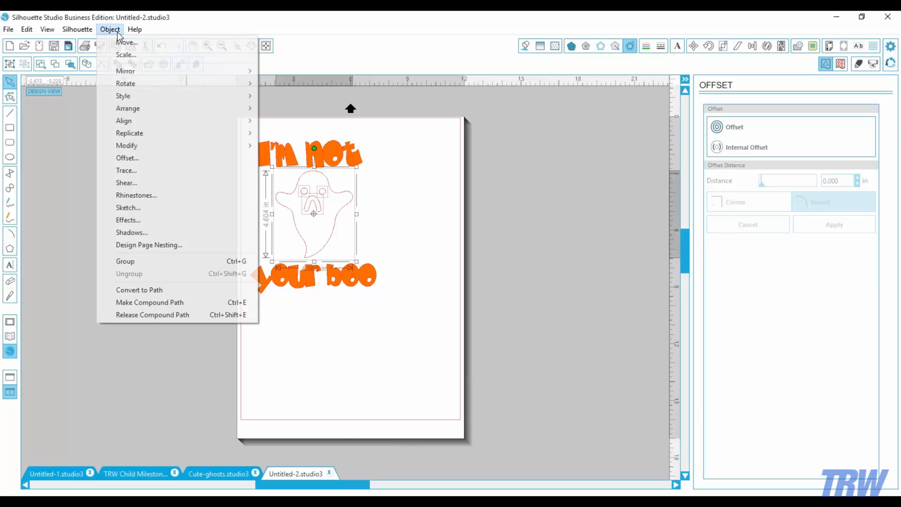
{"action": "left_click", "coordinate": [141, 306]}
{"action": "left_click", "coordinate": [336, 356]}
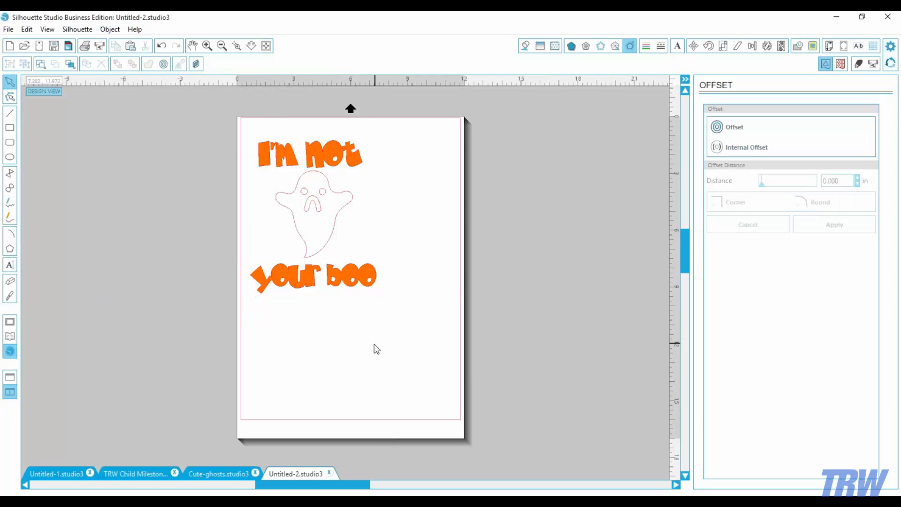
- Draw a rectangle about 11.92 in wide by 14.04 in high over the whole design and fill it black
{"action": "left_click", "coordinate": [13, 131]}
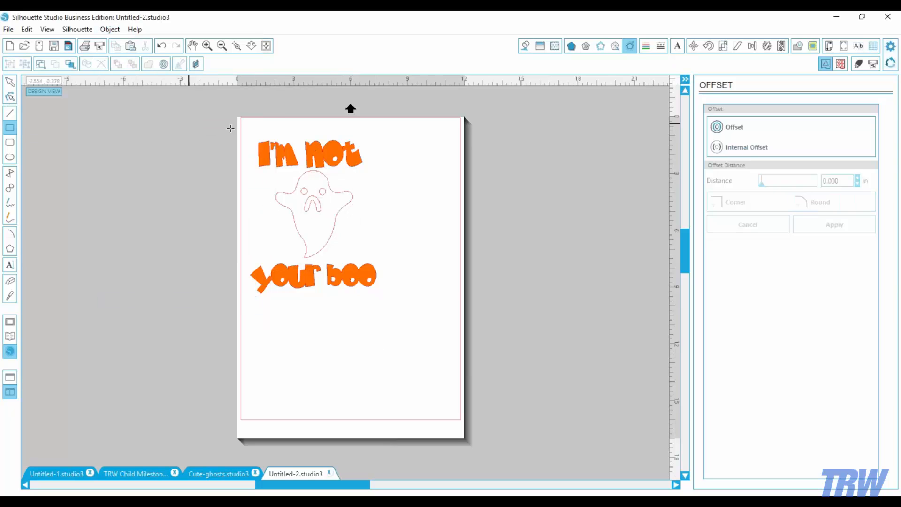
{"action": "left_click_drag", "start_coordinate": [238, 115], "coordinate": [464, 380]}
{"action": "left_click", "coordinate": [527, 46]}
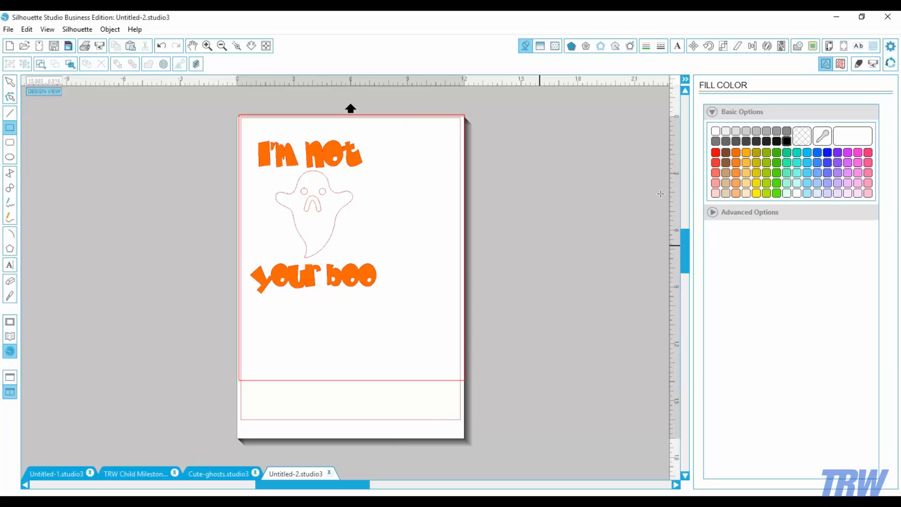
{"action": "left_click", "coordinate": [9, 82]}
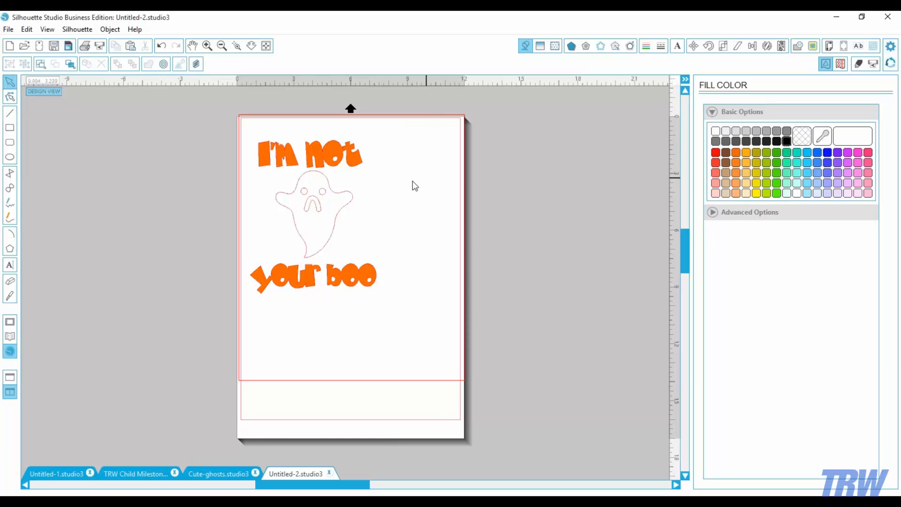
{"action": "left_click", "coordinate": [431, 116]}
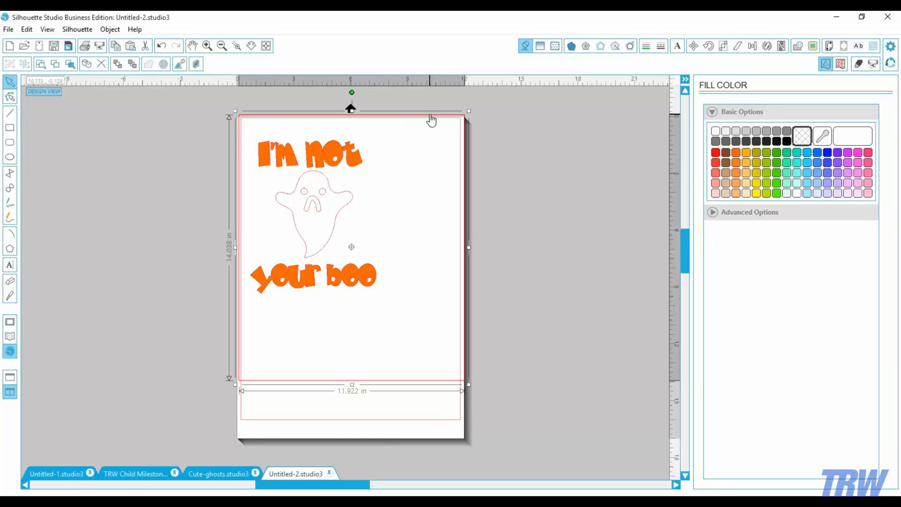
{"action": "left_click", "coordinate": [786, 141]}
{"action": "left_click", "coordinate": [426, 422]}
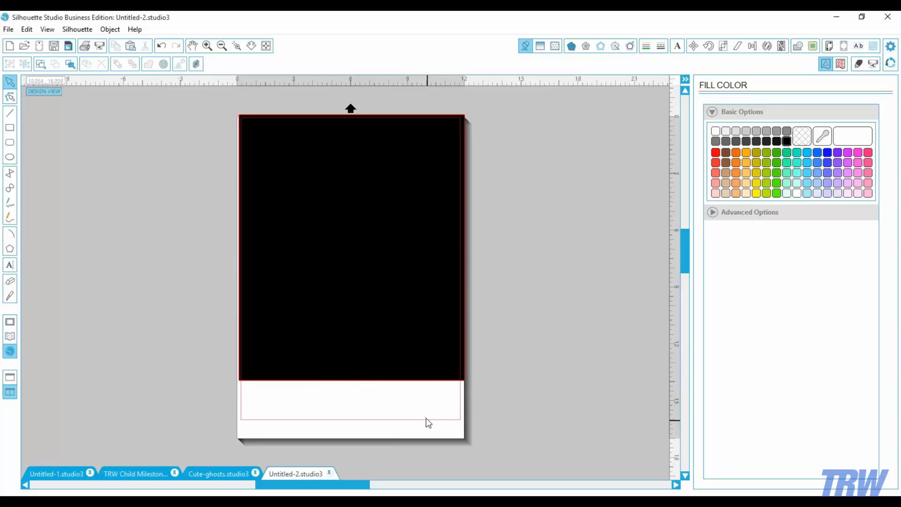
- Shift the black rectangle slightly left and send it to the back, behind the lettering and ghost
{"action": "left_click", "coordinate": [334, 369]}
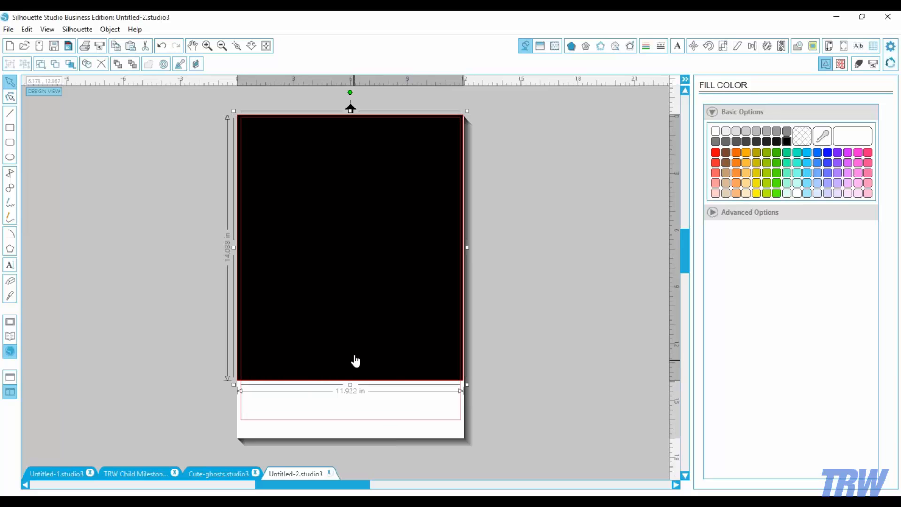
{"action": "right_click", "coordinate": [393, 354]}
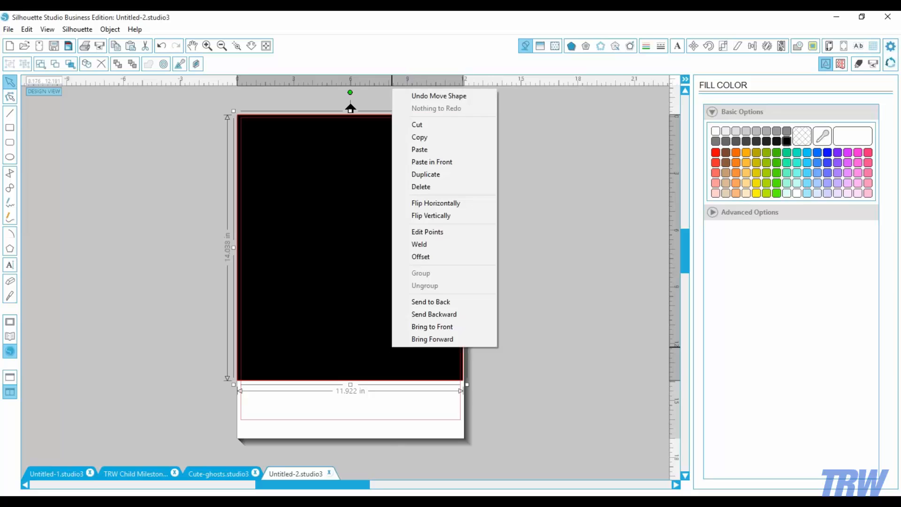
{"action": "left_click", "coordinate": [422, 301]}
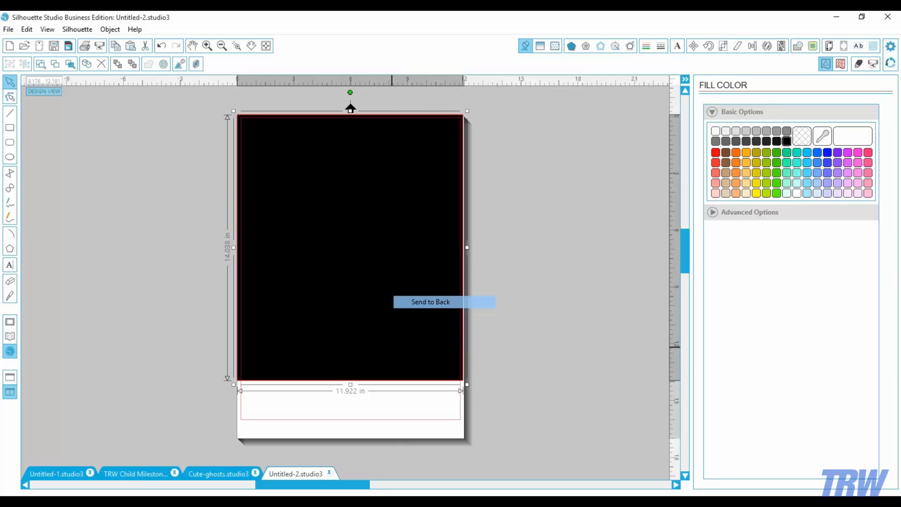
{"action": "left_click", "coordinate": [322, 407]}
- Fill the ghost compound path with white
{"action": "left_click", "coordinate": [337, 228]}
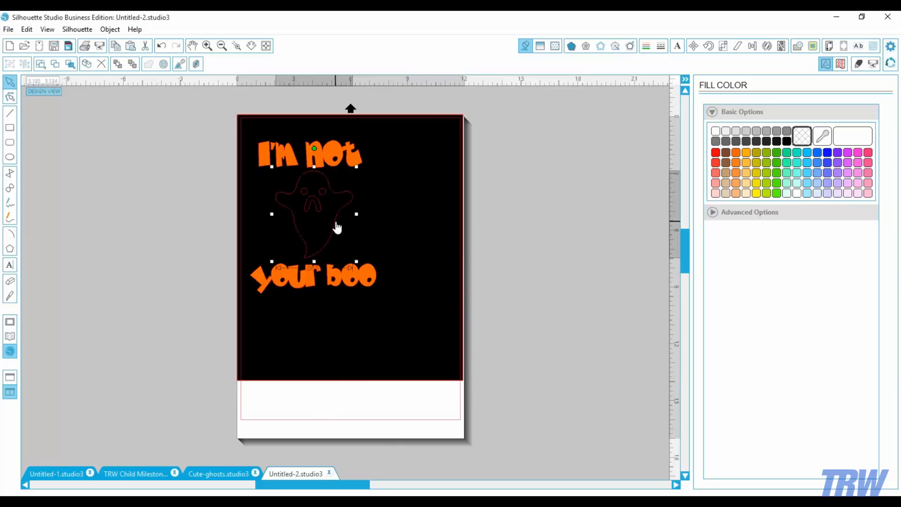
{"action": "left_click", "coordinate": [715, 131]}
{"action": "left_click", "coordinate": [310, 412]}
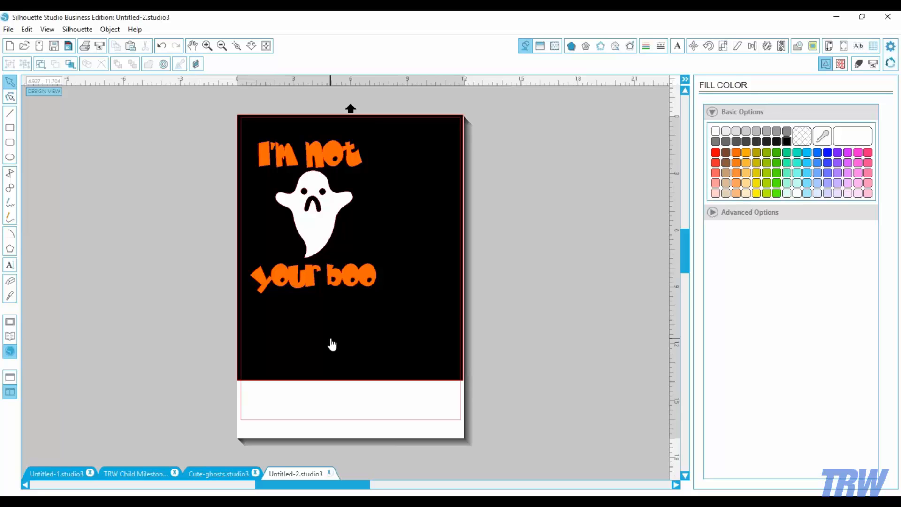
- Apply a round external offset of 0.125 in to the white ghost
{"action": "left_click", "coordinate": [304, 233]}
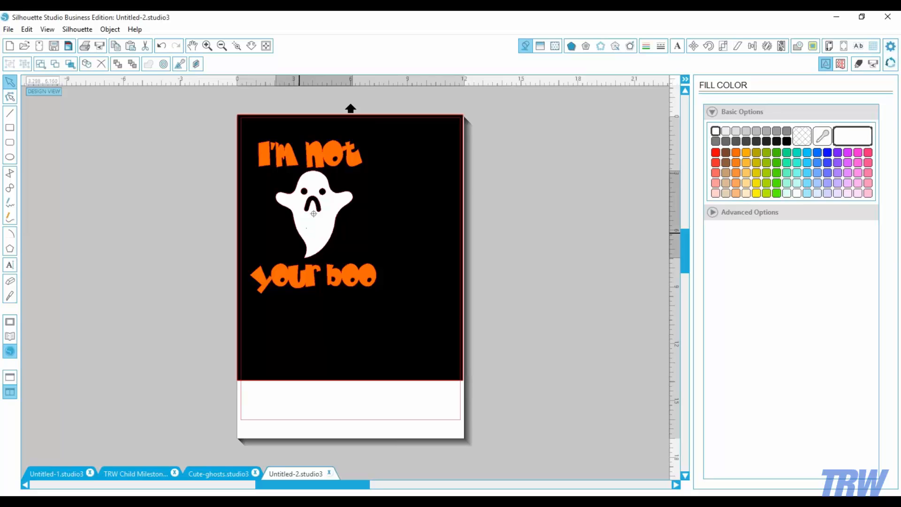
{"action": "left_click", "coordinate": [601, 46]}
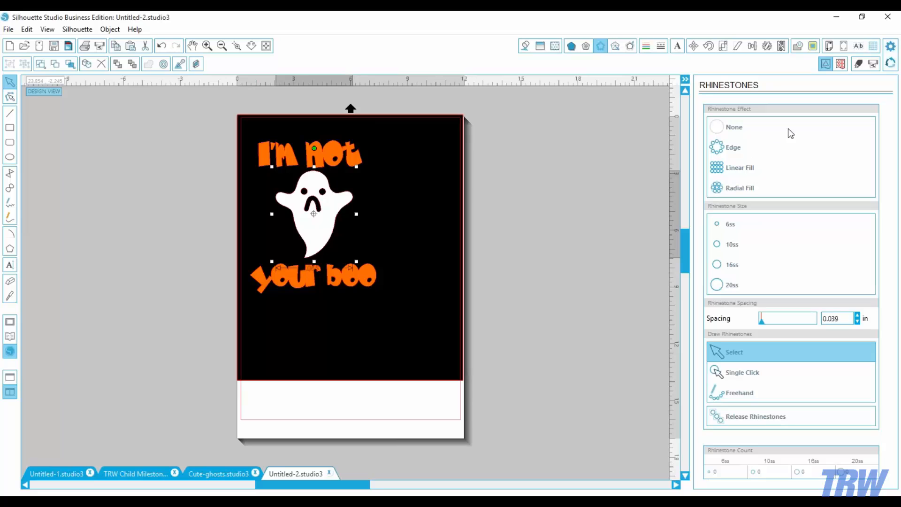
{"action": "left_click", "coordinate": [631, 47]}
{"action": "left_click", "coordinate": [724, 135]}
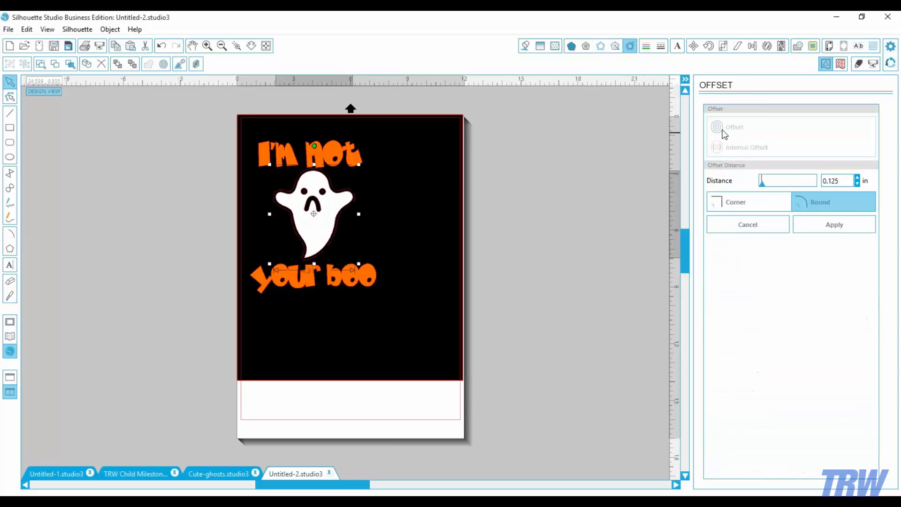
{"action": "left_click", "coordinate": [834, 230]}
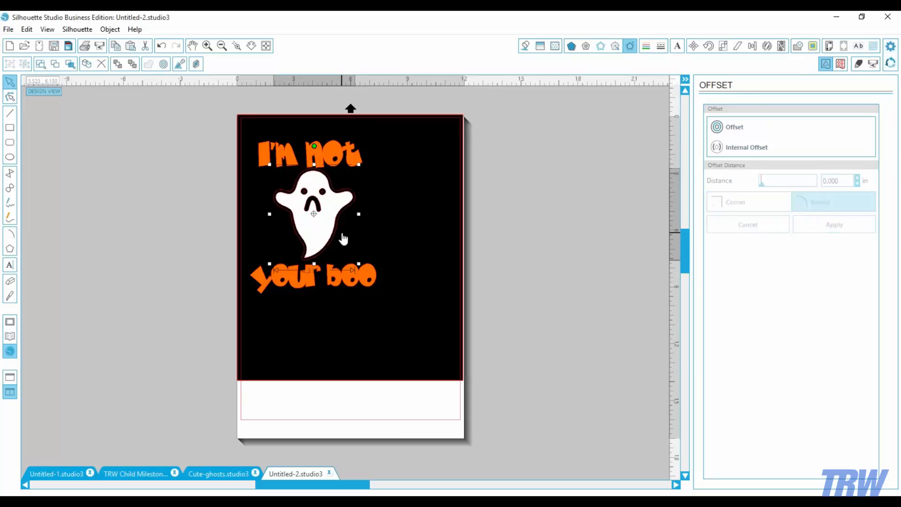
- Line the edge of the ghost's offset with 10ss rhinestones at 0.039 in spacing and fill them light grey
{"action": "left_click", "coordinate": [602, 47]}
{"action": "left_click", "coordinate": [733, 147]}
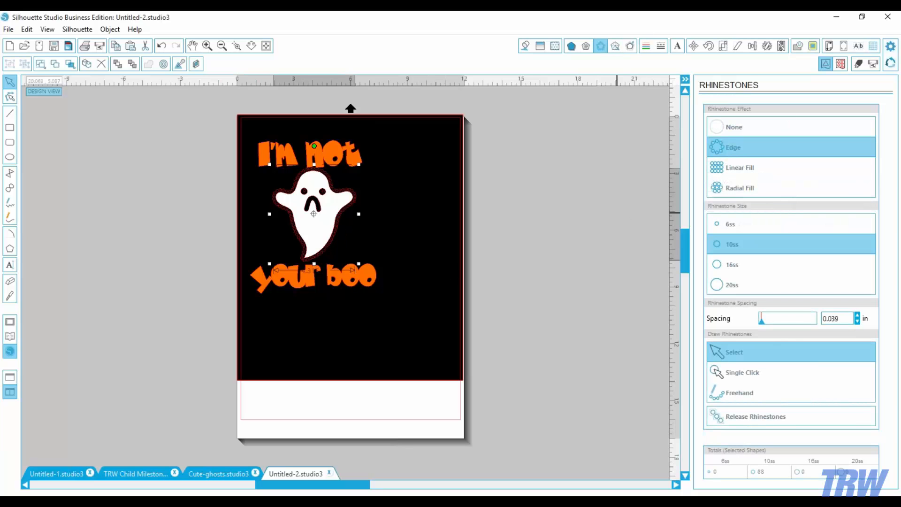
{"action": "left_click", "coordinate": [525, 46]}
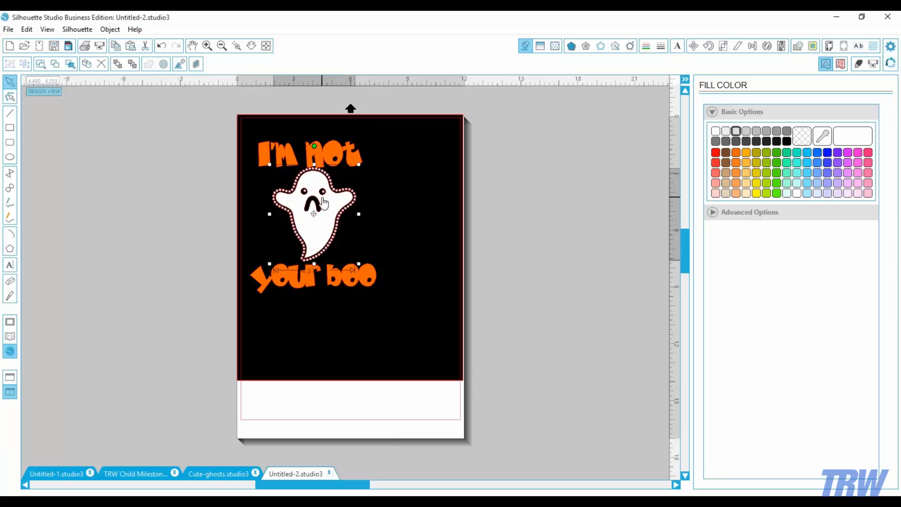
- Release the ghost's edge rhinestones into separate stones
{"action": "left_click", "coordinate": [602, 45]}
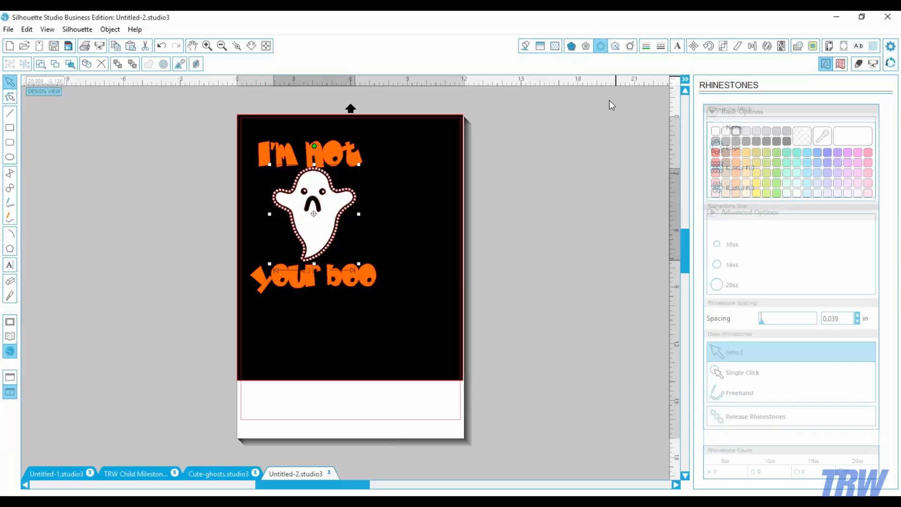
{"action": "left_click", "coordinate": [750, 417]}
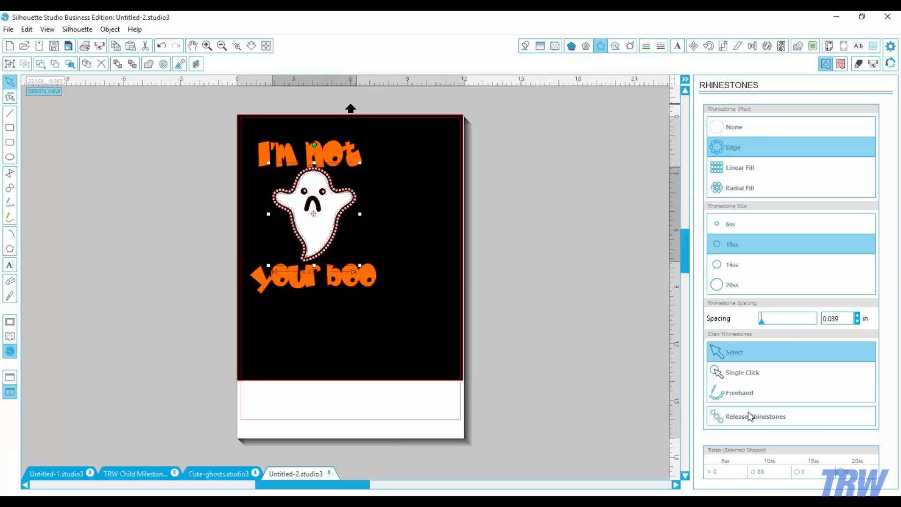
{"action": "left_click", "coordinate": [414, 411]}
- Delete the stray rhinestone inside each of the ghost's two eyes
{"action": "left_click", "coordinate": [240, 44]}
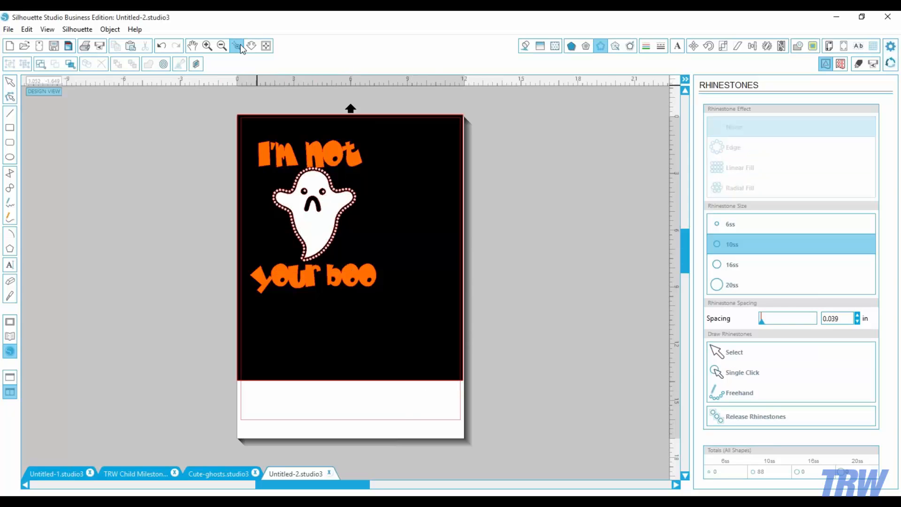
{"action": "left_click_drag", "start_coordinate": [269, 156], "coordinate": [368, 211]}
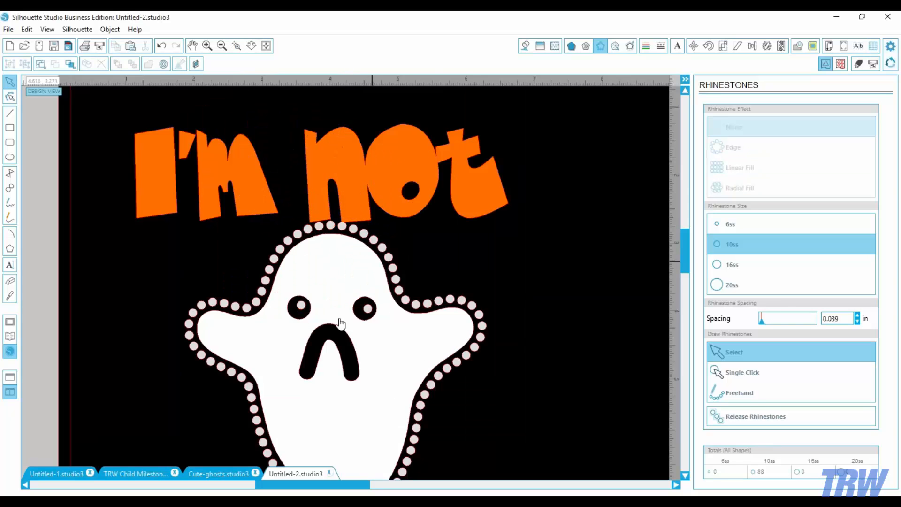
{"action": "left_click", "coordinate": [303, 307]}
{"action": "key", "text": "Delete"}
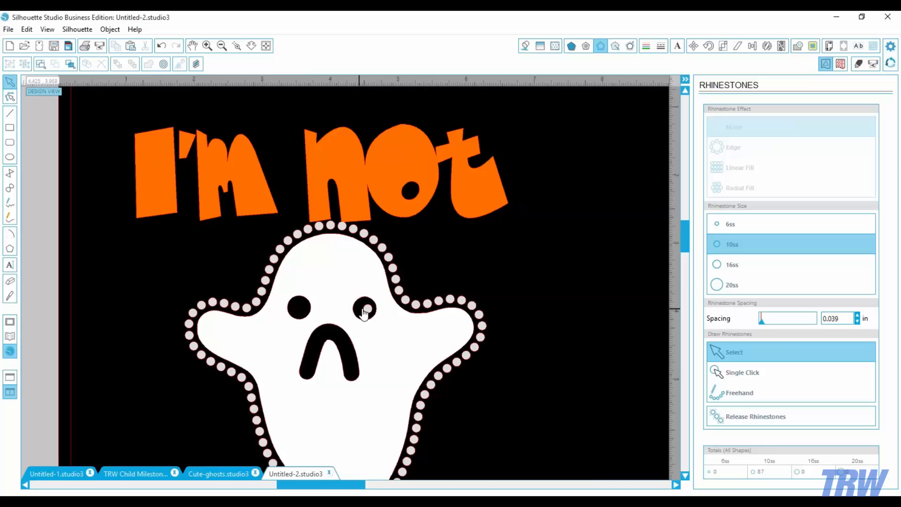
{"action": "left_click", "coordinate": [368, 308]}
{"action": "key", "text": "Delete"}
{"action": "left_click", "coordinate": [269, 46]}
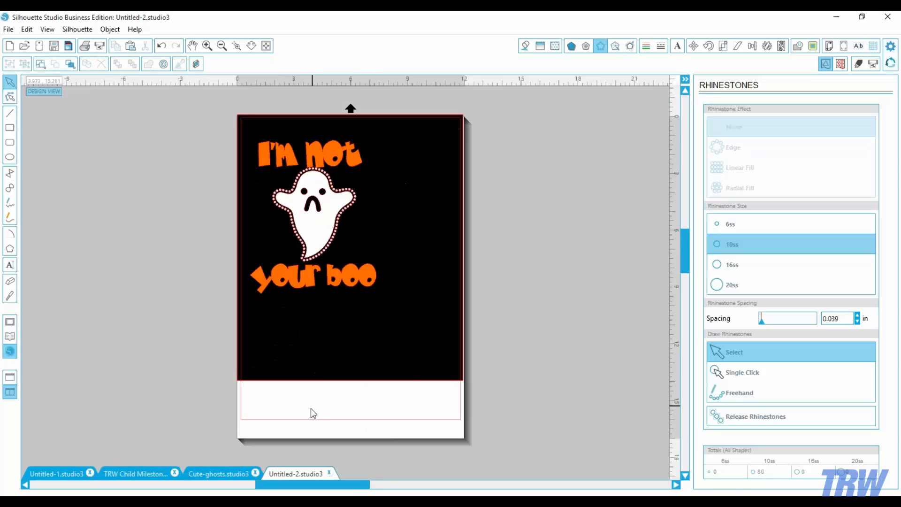
- Move the "I'm not" text slightly up and the "your boo" text slightly down, away from the rhinestones
{"action": "left_click", "coordinate": [338, 151]}
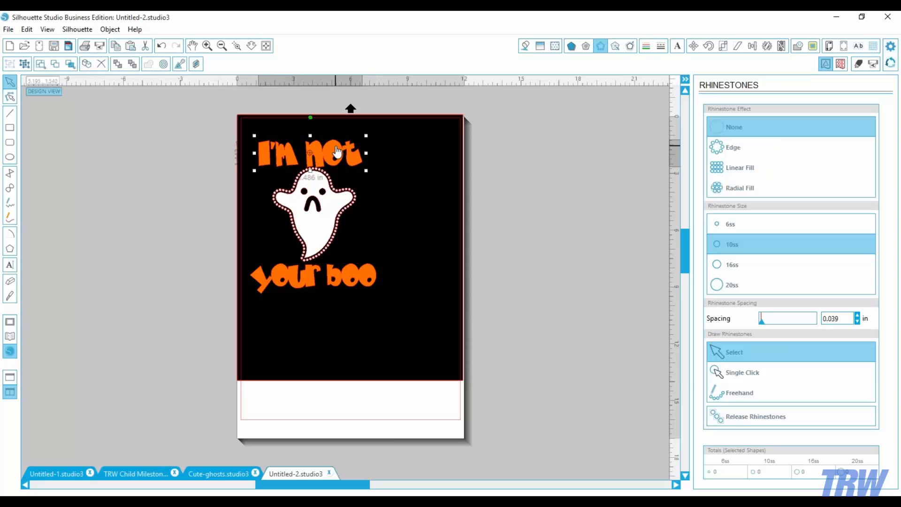
{"action": "left_click_drag", "start_coordinate": [338, 150], "coordinate": [337, 145]}
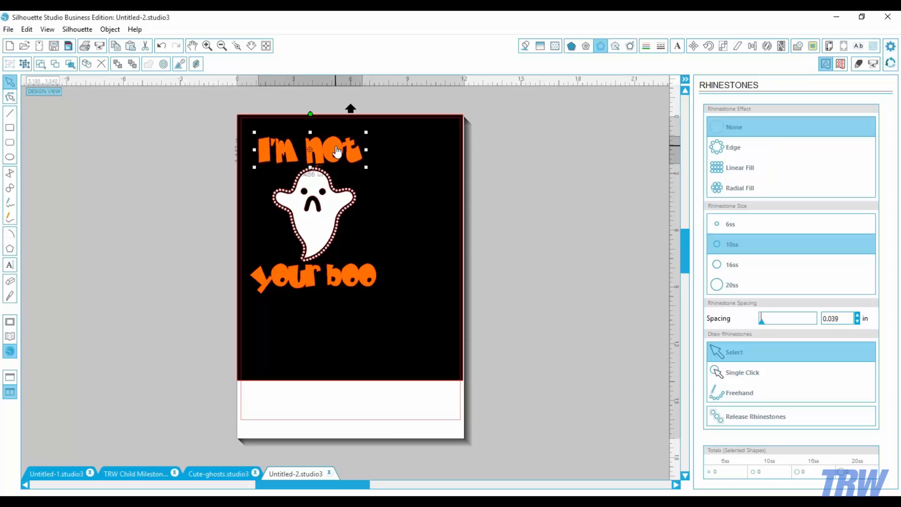
{"action": "left_click", "coordinate": [312, 295]}
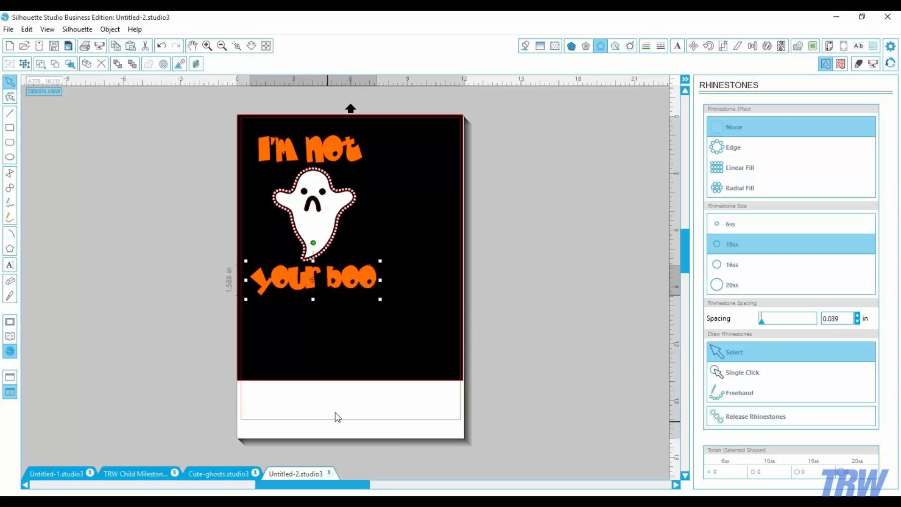
{"action": "left_click", "coordinate": [343, 401]}
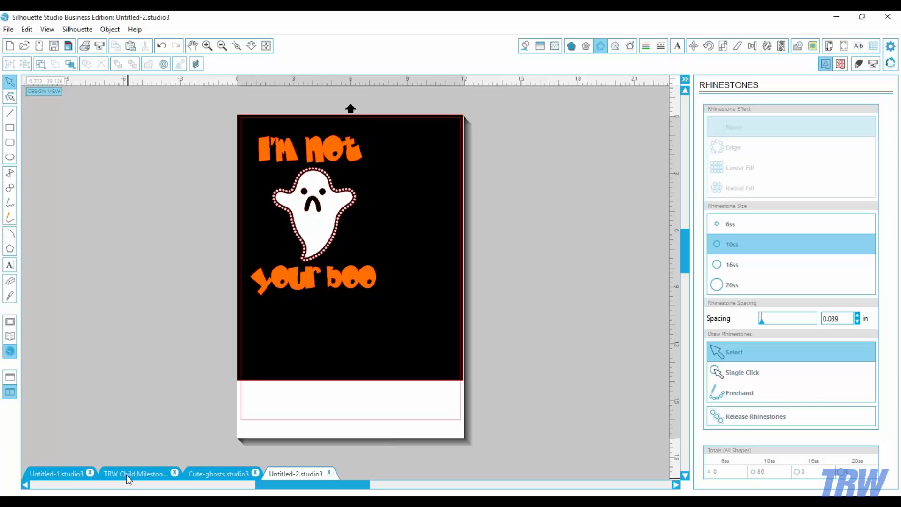
- Review the finished TRICK OR TREAT and "I'm not your boo" designs alongside the original Cute-ghosts document
{"action": "left_click", "coordinate": [57, 472]}
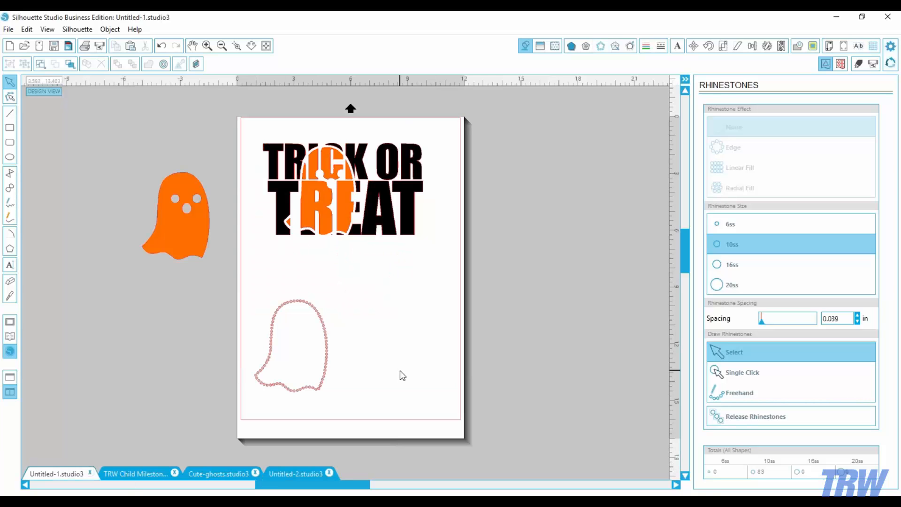
{"action": "left_click", "coordinate": [125, 474]}
{"action": "left_click", "coordinate": [220, 478]}
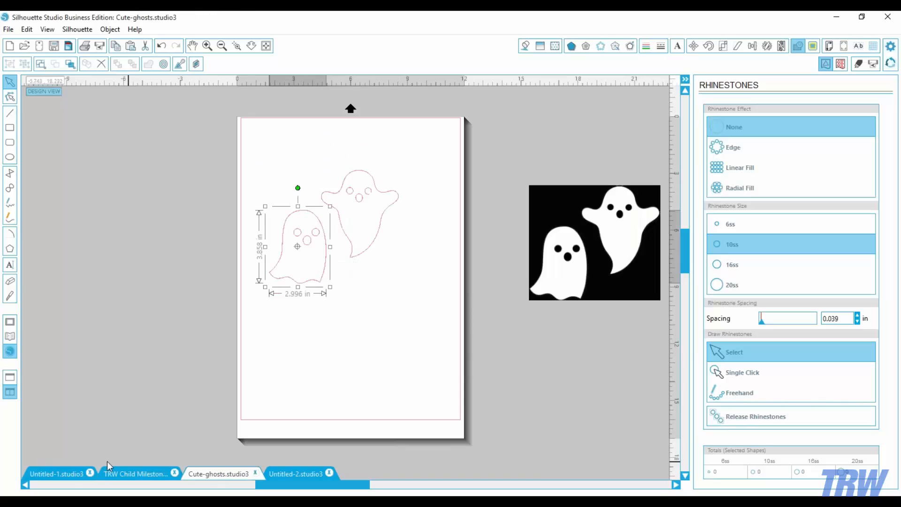
{"action": "left_click", "coordinate": [74, 472]}
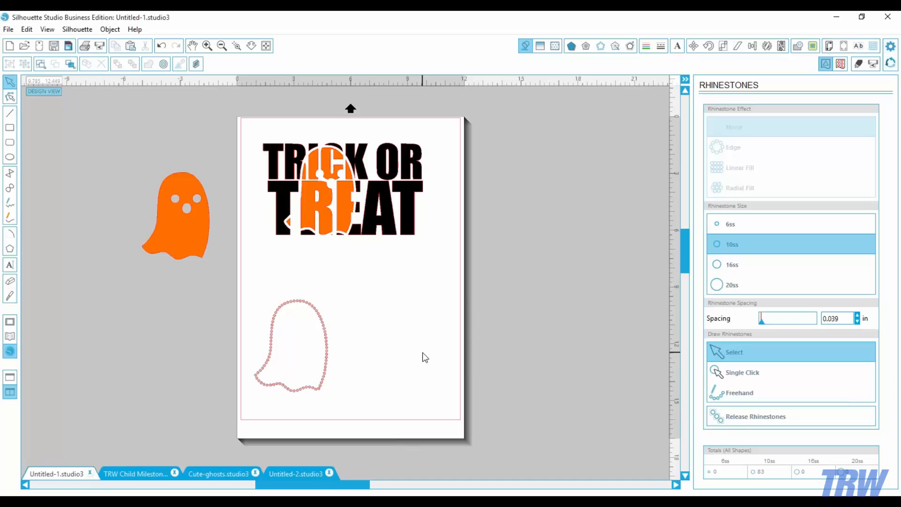
{"action": "left_click", "coordinate": [288, 474]}
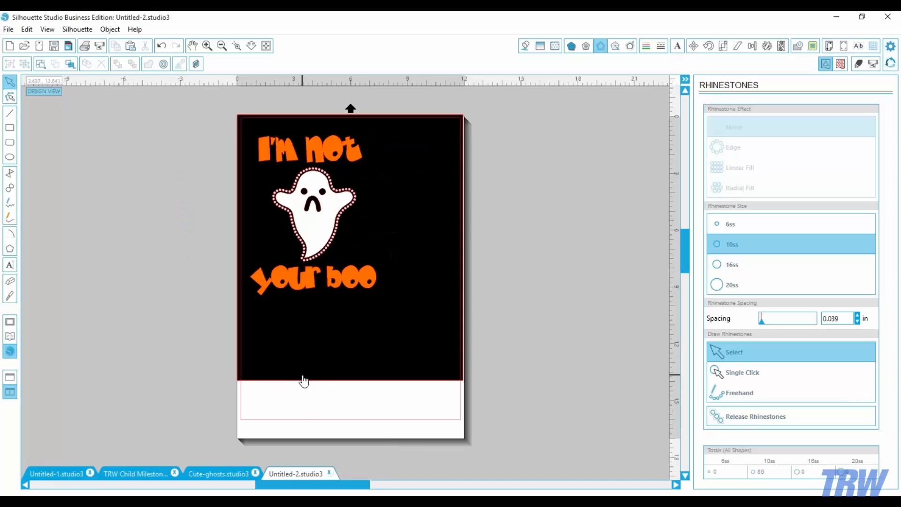
{"action": "left_click", "coordinate": [207, 473]}
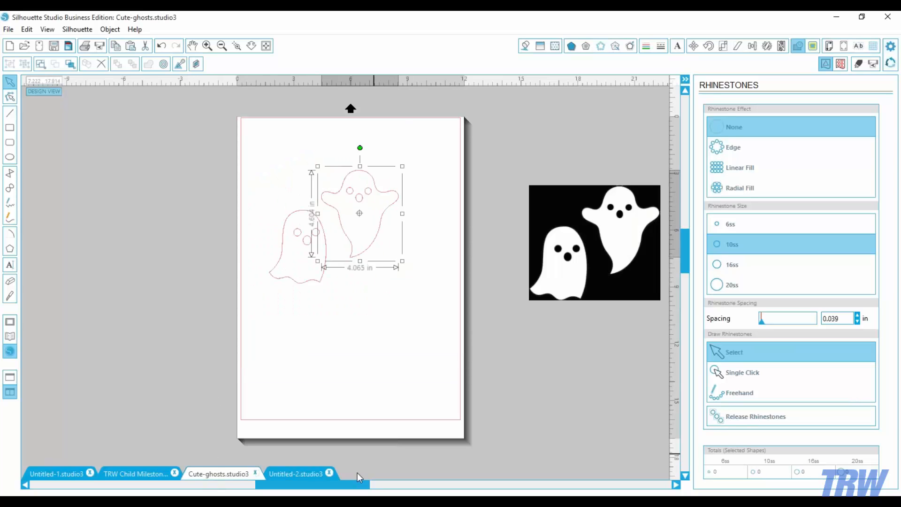
{"action": "left_click", "coordinate": [304, 474]}
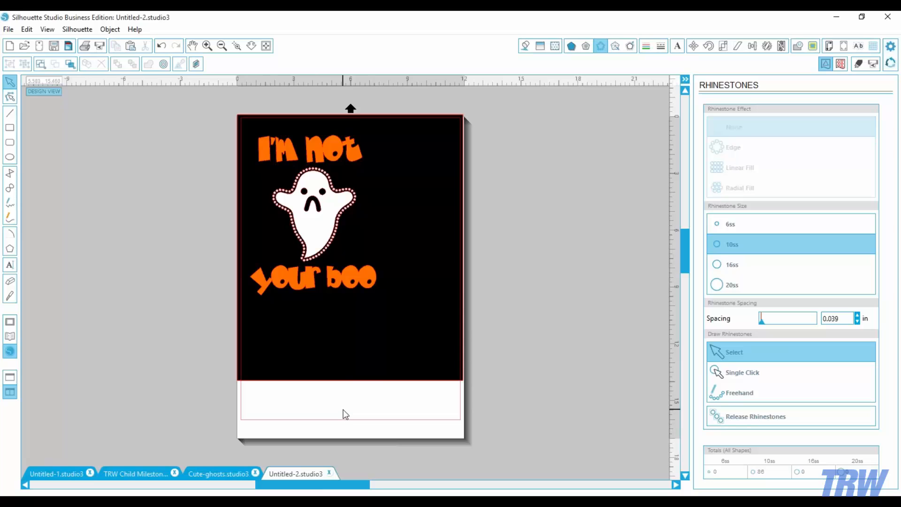
- Paste the copied ghost outline, move the finished "I'm not your boo" design off the page, and place the ghost on the empty page
{"action": "key", "text": "ctrl+v"}
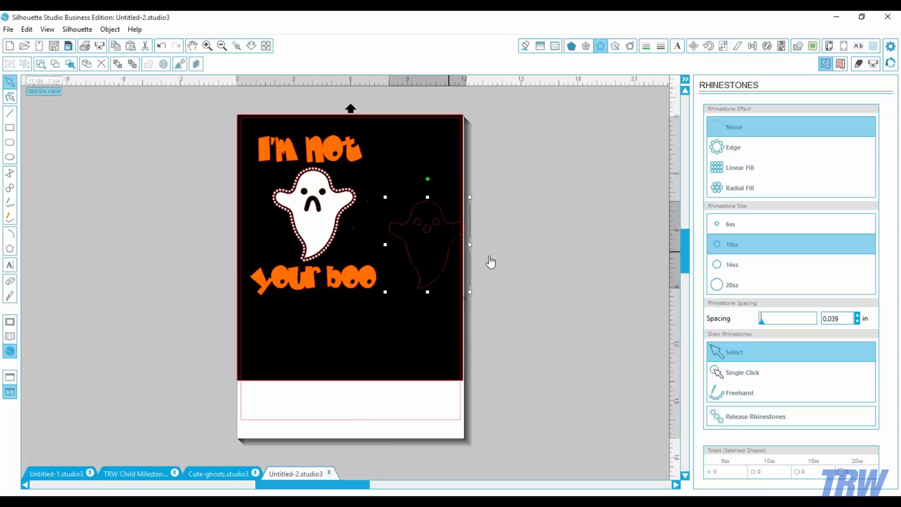
{"action": "left_click_drag", "start_coordinate": [488, 257], "coordinate": [544, 241]}
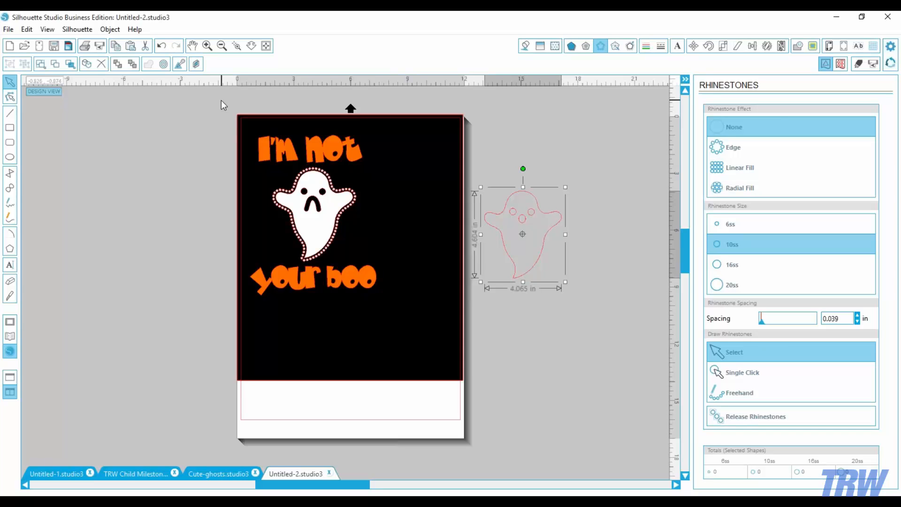
{"action": "left_click_drag", "start_coordinate": [221, 100], "coordinate": [403, 397]}
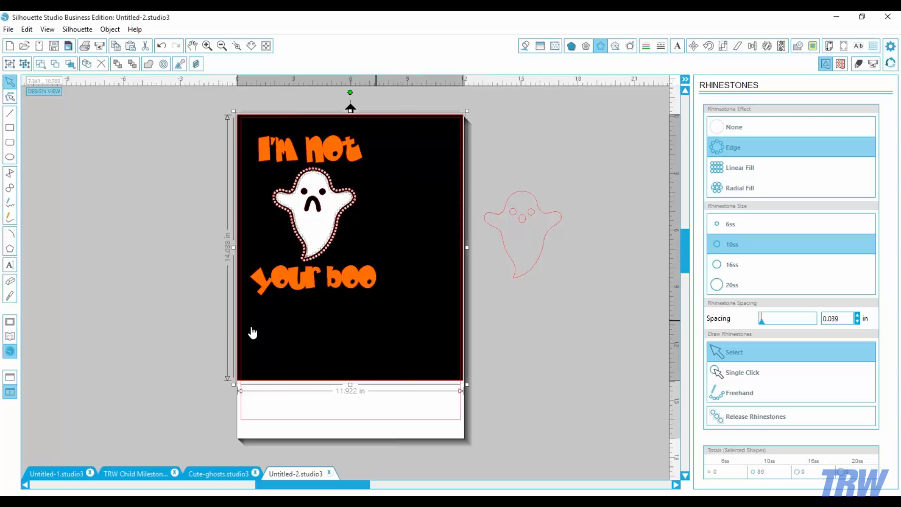
{"action": "left_click_drag", "start_coordinate": [252, 332], "coordinate": [105, 308]}
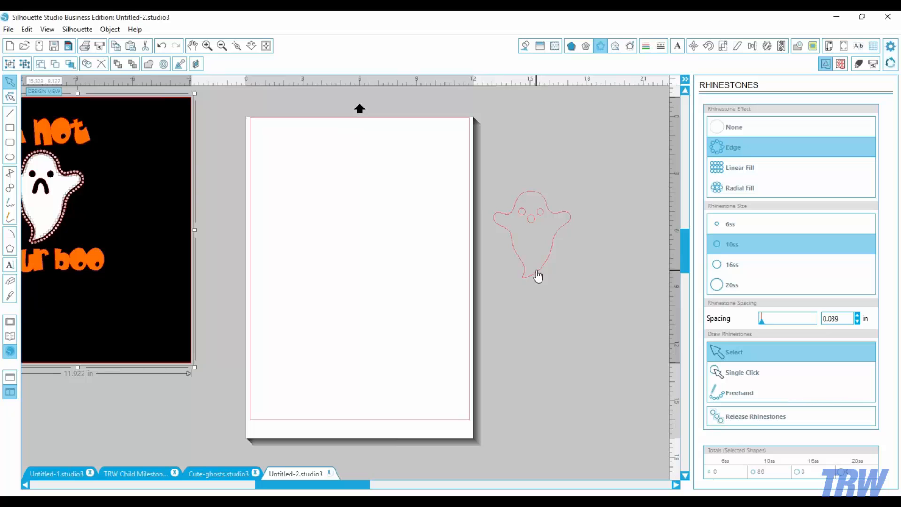
{"action": "left_click_drag", "start_coordinate": [538, 277], "coordinate": [333, 242]}
- Offset the ghost outline by 0.125 in with round corners
{"action": "left_click", "coordinate": [630, 46]}
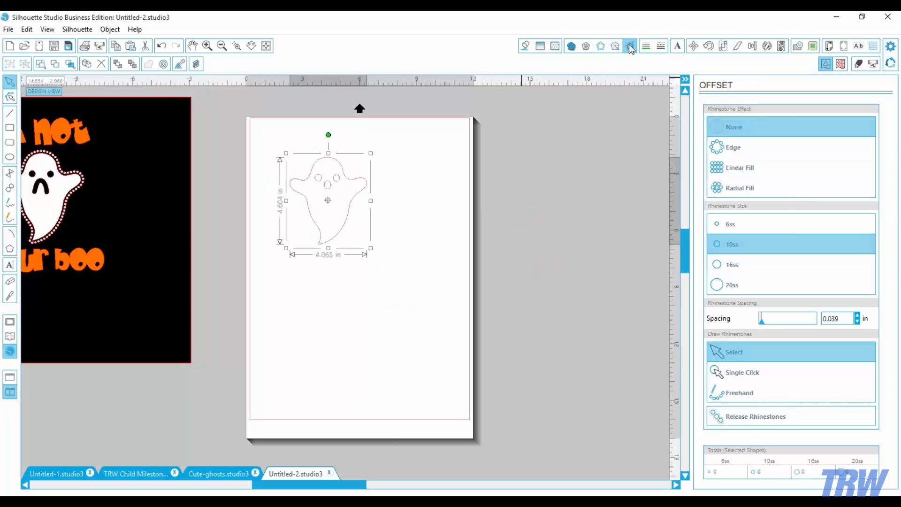
{"action": "left_click", "coordinate": [753, 135]}
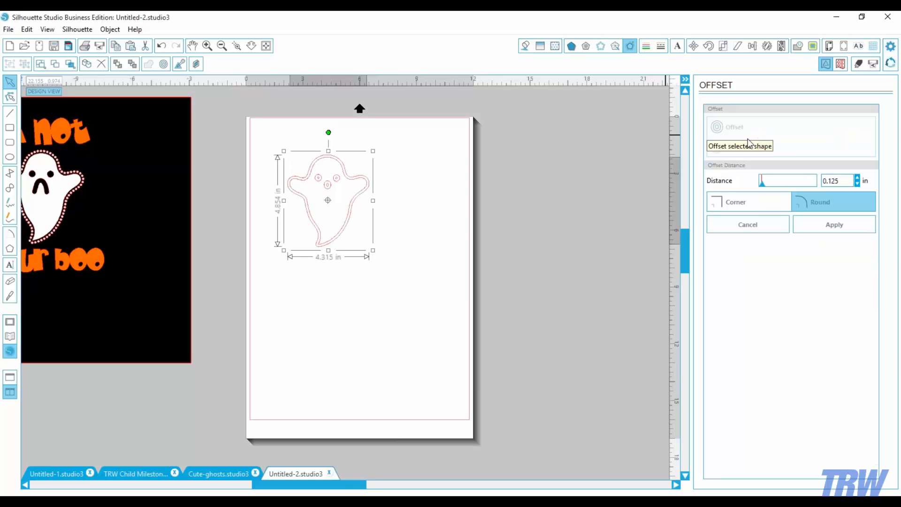
{"action": "left_click", "coordinate": [840, 229]}
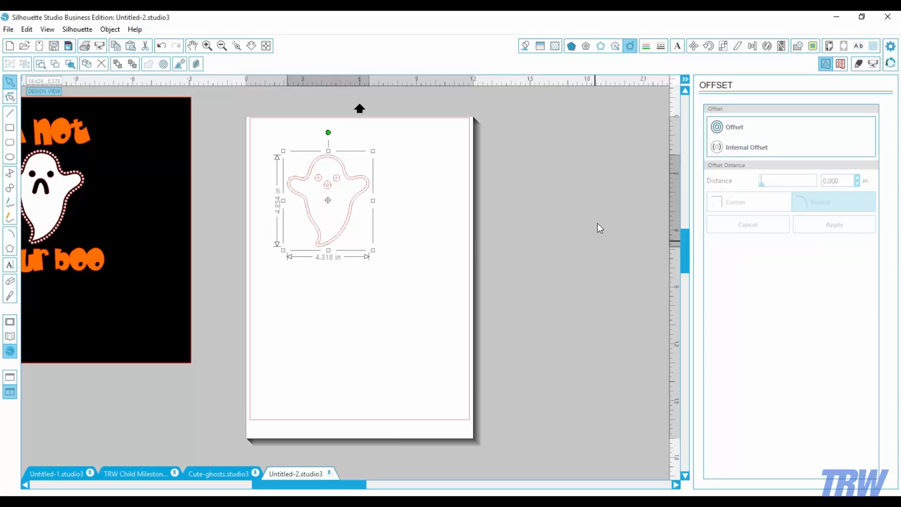
- Apply 10ss edge rhinestones with 0.039 in spacing to the ghost's offset outline and release them into separate stones
{"action": "left_click", "coordinate": [601, 47]}
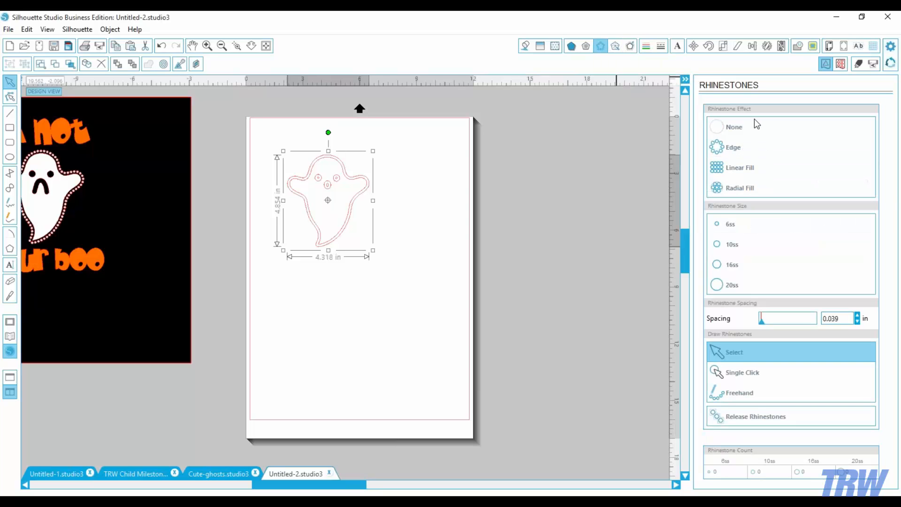
{"action": "left_click", "coordinate": [739, 150]}
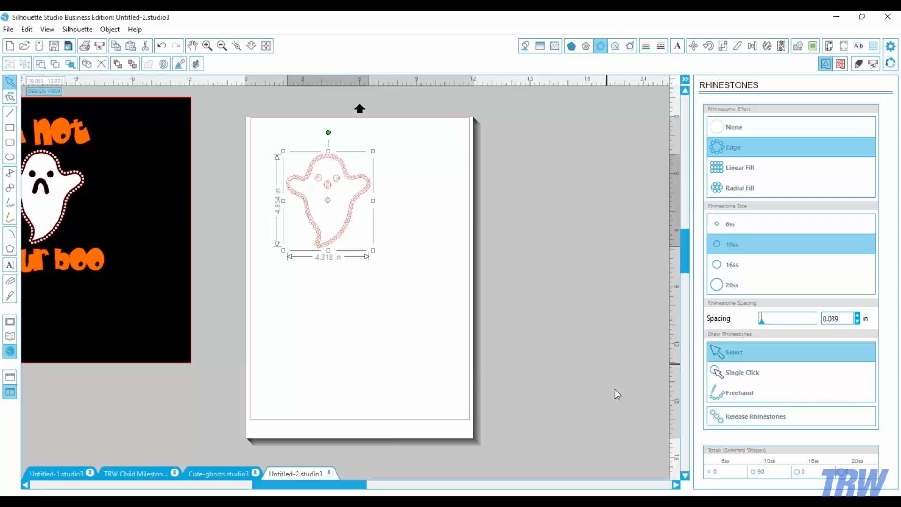
{"action": "left_click", "coordinate": [741, 422]}
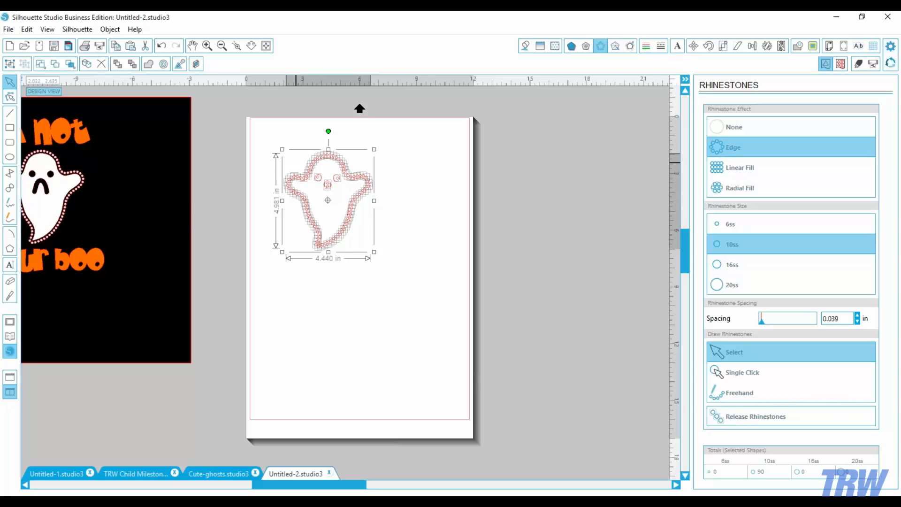
{"action": "left_click", "coordinate": [446, 175]}
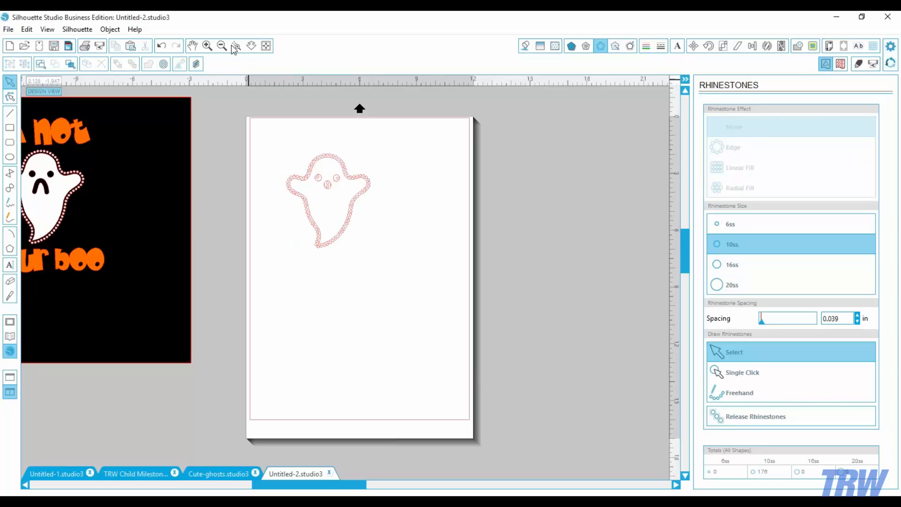
- Delete the stray rhinestones inside the ghost's two eyes and mouth
{"action": "left_click", "coordinate": [237, 46]}
{"action": "left_click_drag", "start_coordinate": [290, 133], "coordinate": [382, 302]}
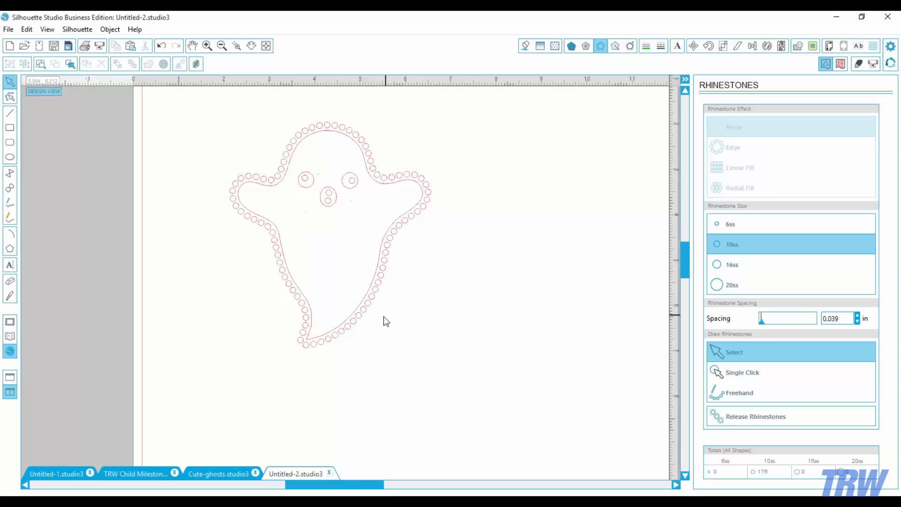
{"action": "left_click", "coordinate": [304, 178]}
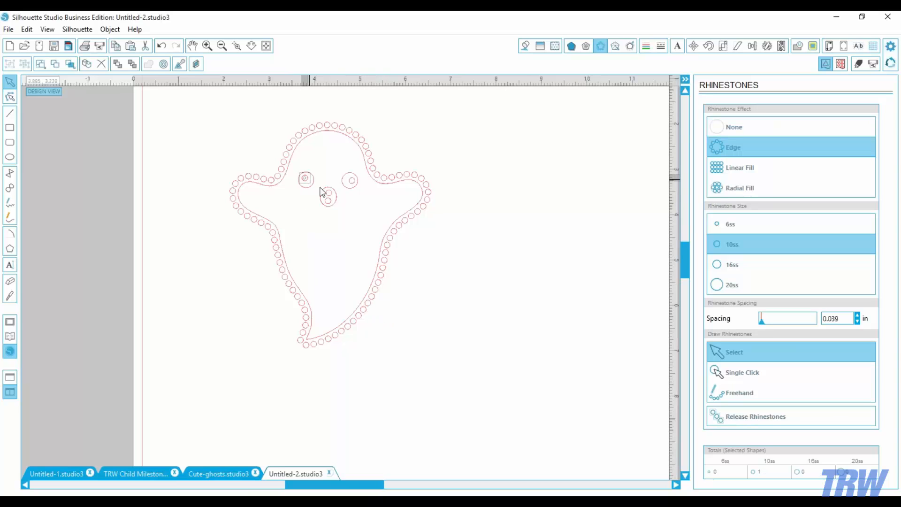
{"action": "left_click", "coordinate": [328, 194], "text": "shift"}
{"action": "left_click", "coordinate": [329, 202], "text": "shift"}
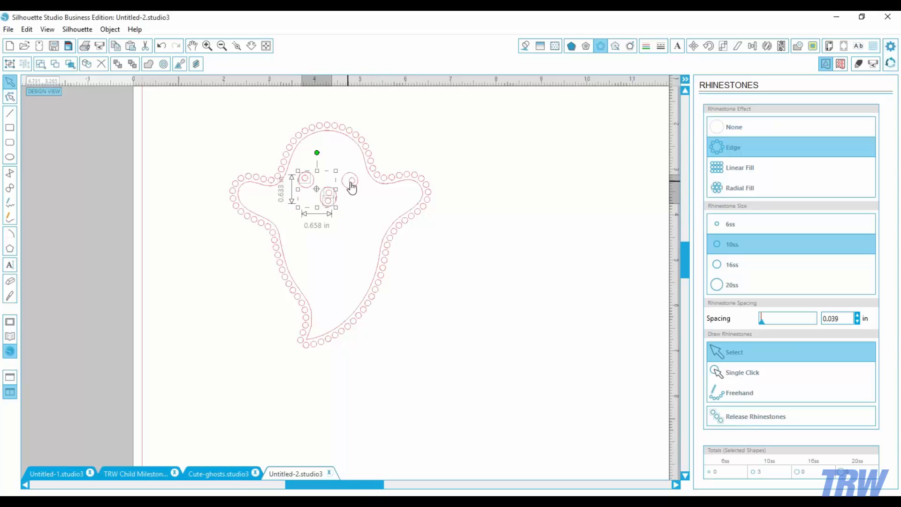
{"action": "left_click", "coordinate": [351, 187], "text": "shift"}
{"action": "key", "text": "Delete"}
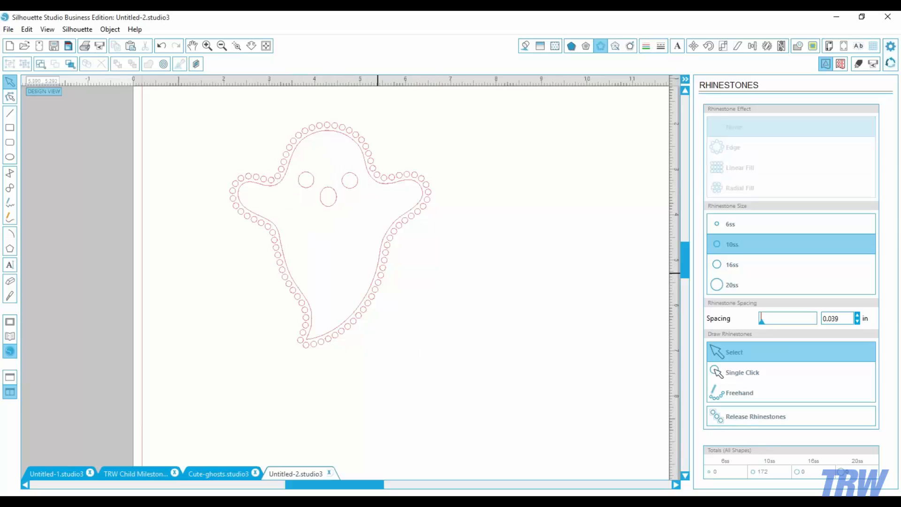
- Fill the ghost shape inside the rhinestone outline with light gray
{"action": "left_click", "coordinate": [337, 193]}
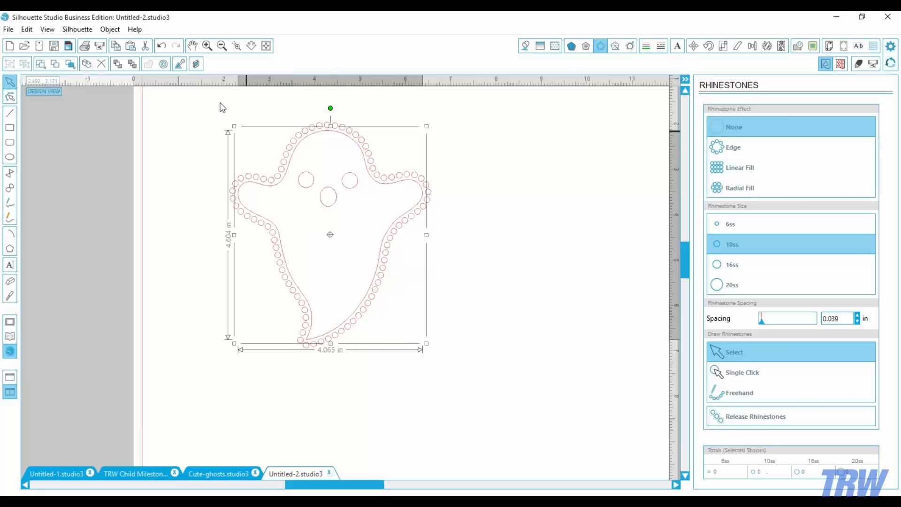
{"action": "left_click", "coordinate": [524, 48]}
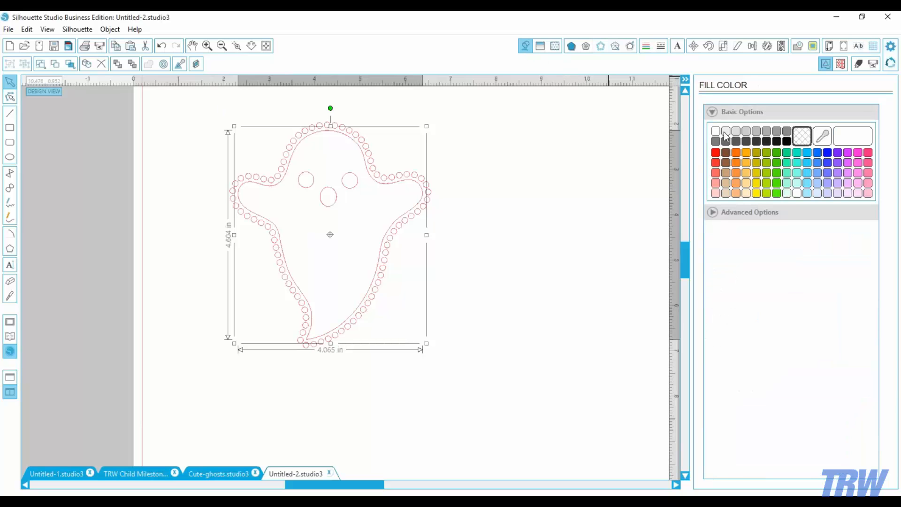
{"action": "left_click", "coordinate": [726, 132]}
{"action": "left_click", "coordinate": [403, 400]}
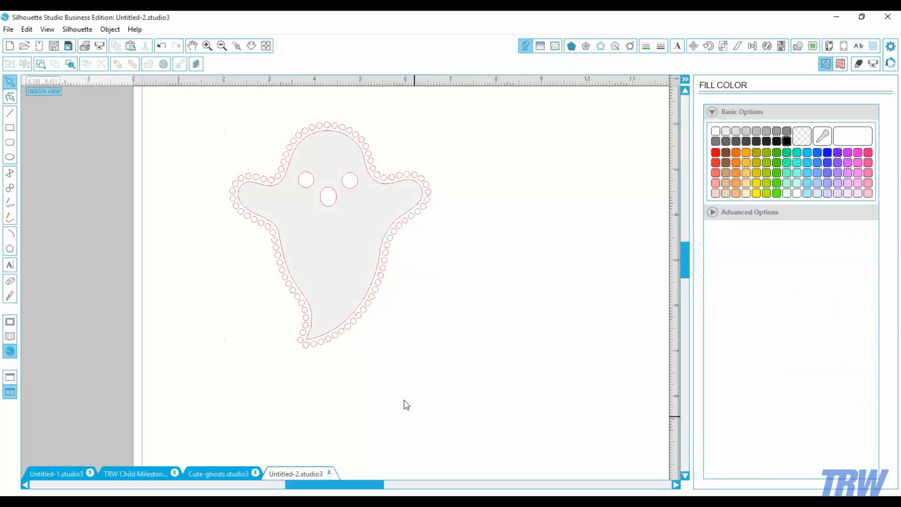
{"action": "left_click", "coordinate": [265, 46]}
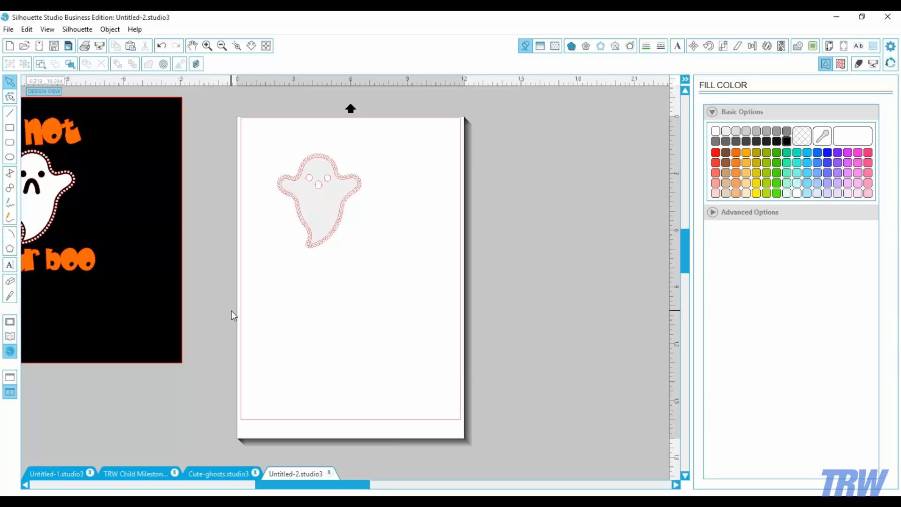
- Group all parts of the TRICK OR TREAT ghost design in the Untitled-1 document
{"action": "left_click", "coordinate": [44, 474]}
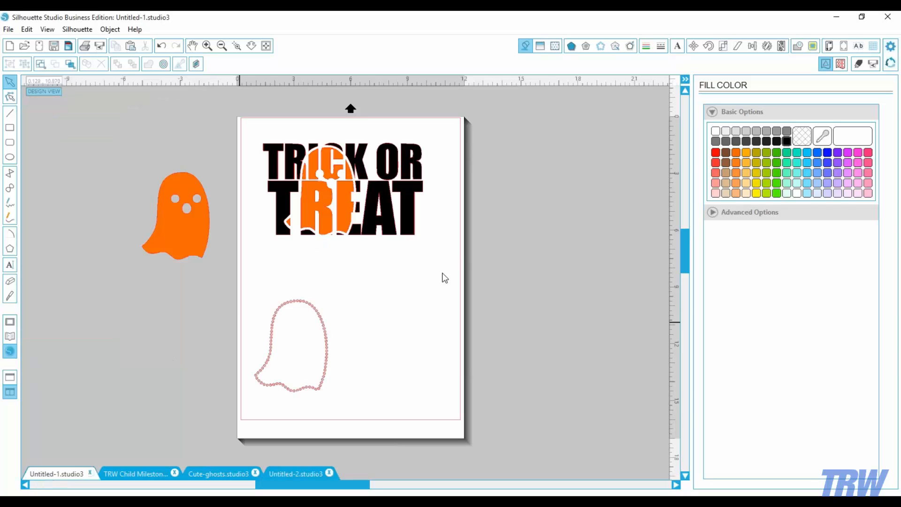
{"action": "left_click", "coordinate": [398, 231]}
{"action": "left_click", "coordinate": [431, 269]}
{"action": "left_click_drag", "start_coordinate": [442, 272], "coordinate": [259, 121]}
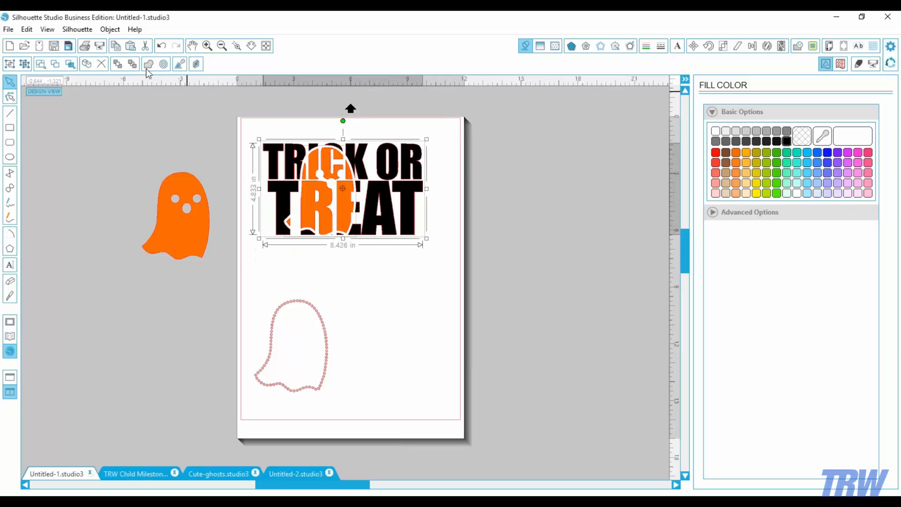
{"action": "left_click", "coordinate": [110, 30]}
{"action": "left_click", "coordinate": [122, 260]}
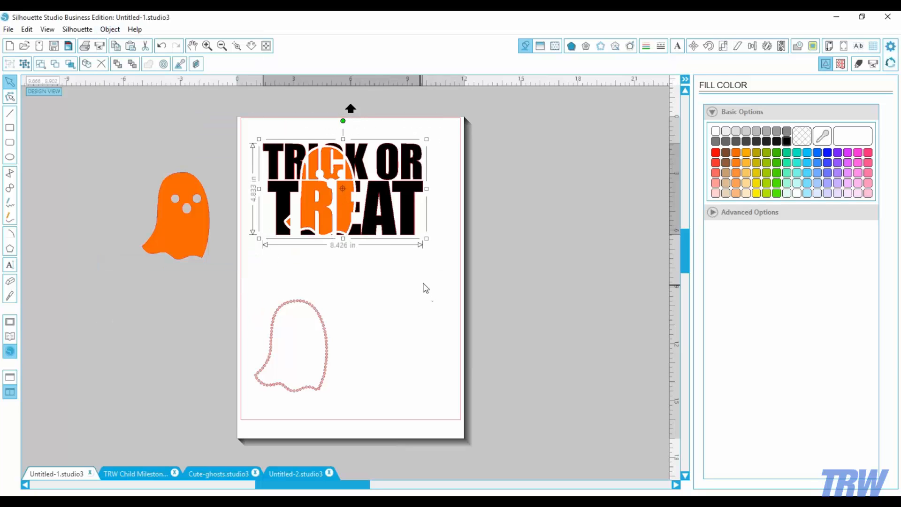
- Create a round-cornered offset of 0.187 in around the grouped TRICK OR TREAT design
{"action": "left_click", "coordinate": [635, 46]}
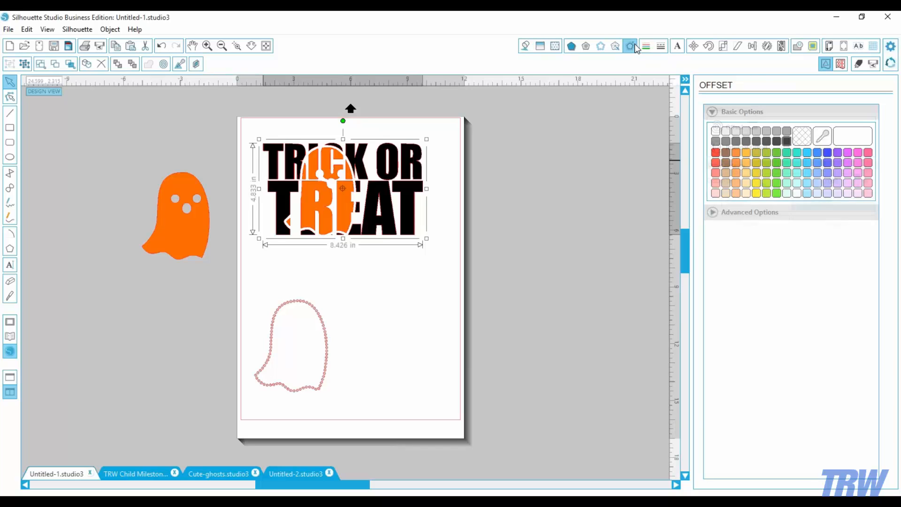
{"action": "left_click", "coordinate": [740, 128]}
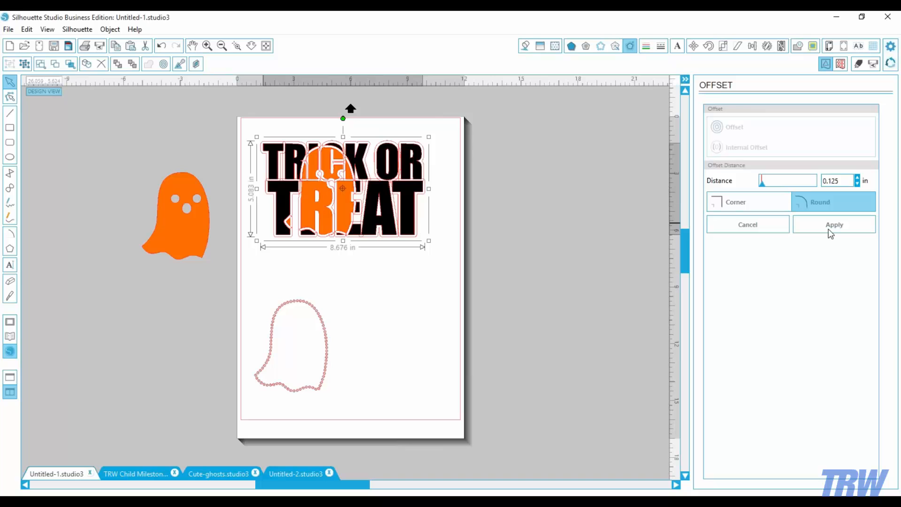
{"action": "left_click_drag", "start_coordinate": [762, 186], "coordinate": [764, 187]}
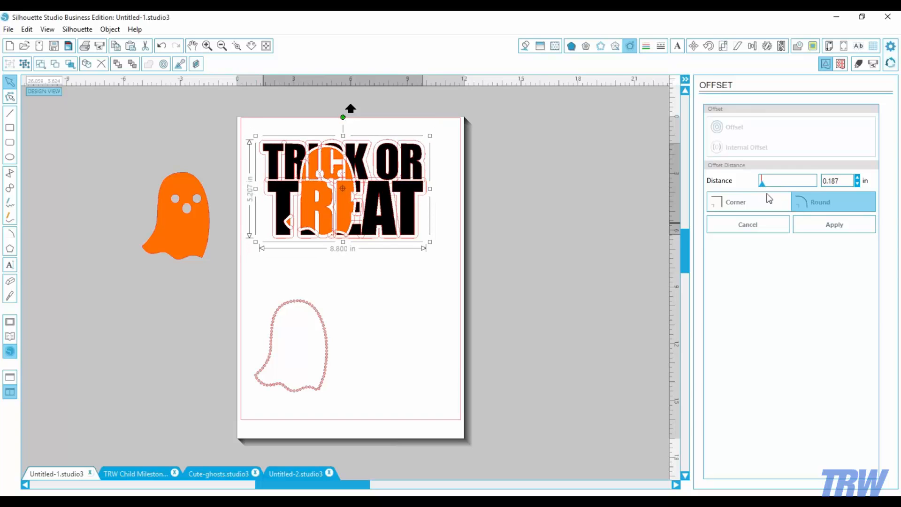
{"action": "left_click", "coordinate": [819, 225]}
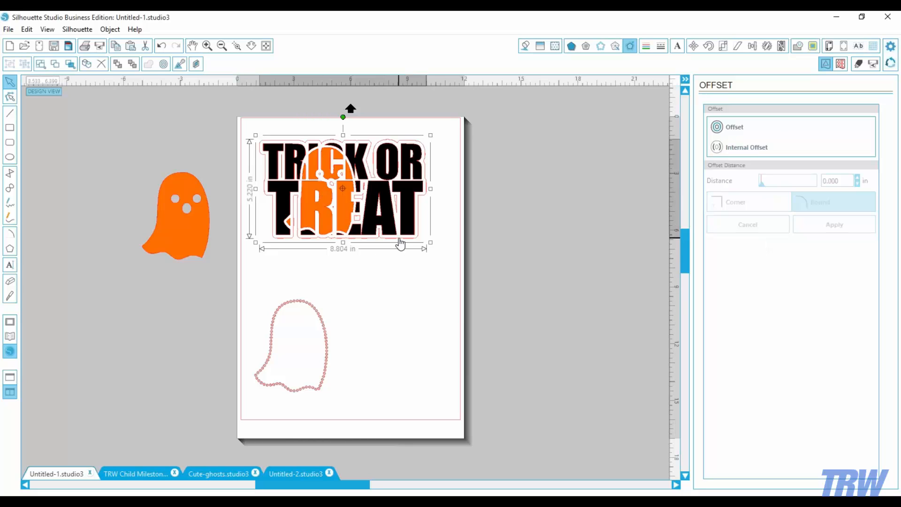
- Release the offset's compound path beside the page, separate its outer outline, and delete the small inner pieces
{"action": "left_click_drag", "start_coordinate": [401, 242], "coordinate": [616, 299]}
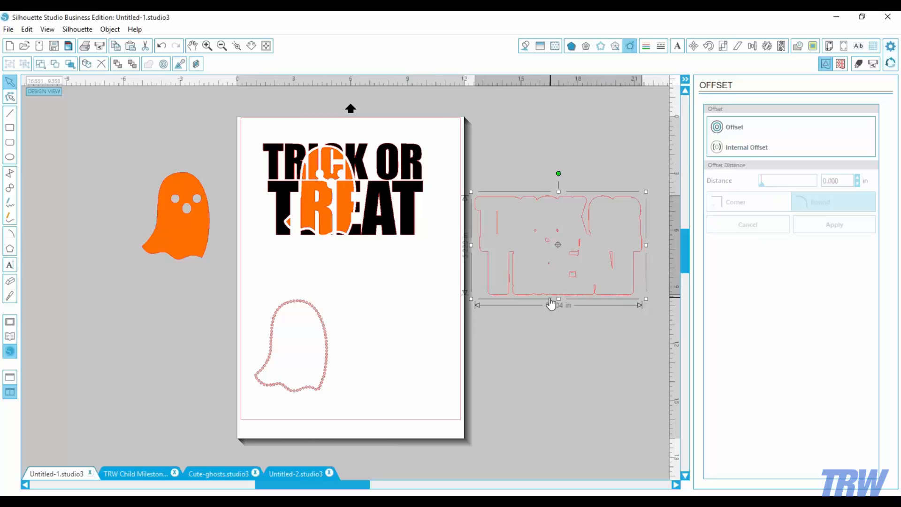
{"action": "left_click", "coordinate": [109, 29]}
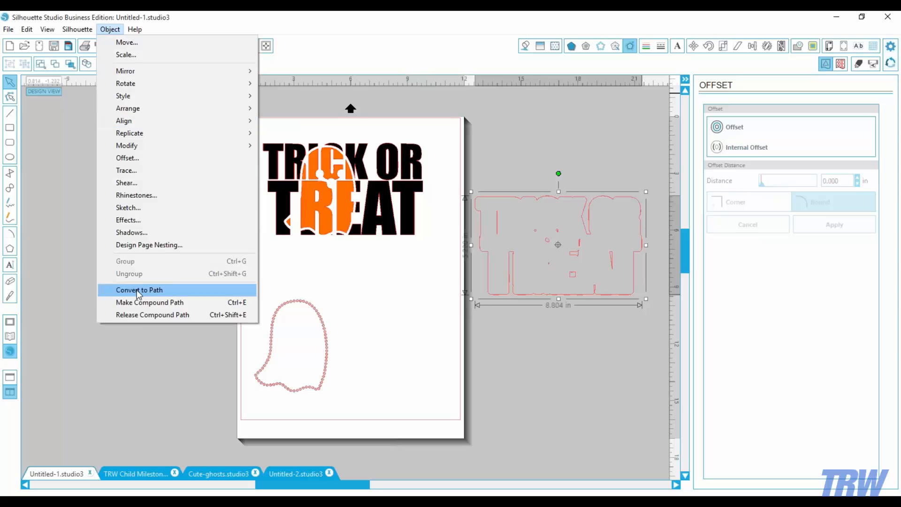
{"action": "left_click", "coordinate": [143, 315]}
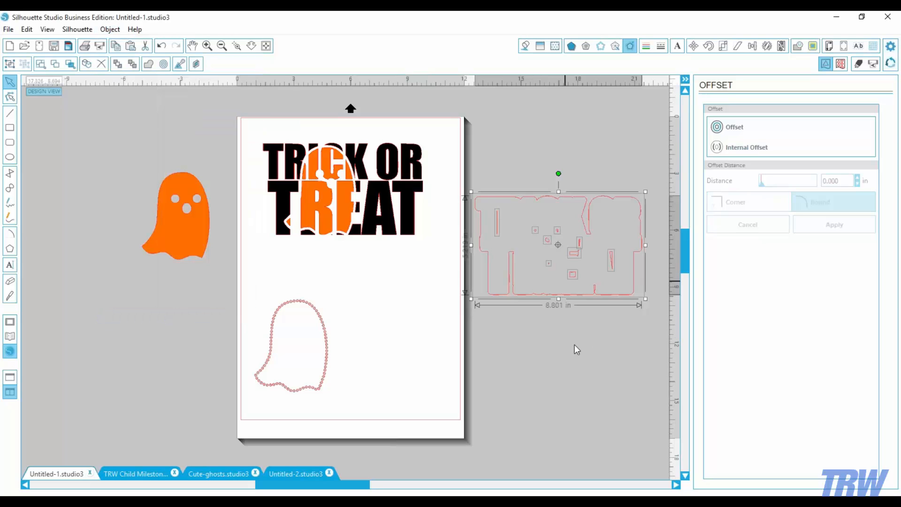
{"action": "left_click", "coordinate": [595, 378]}
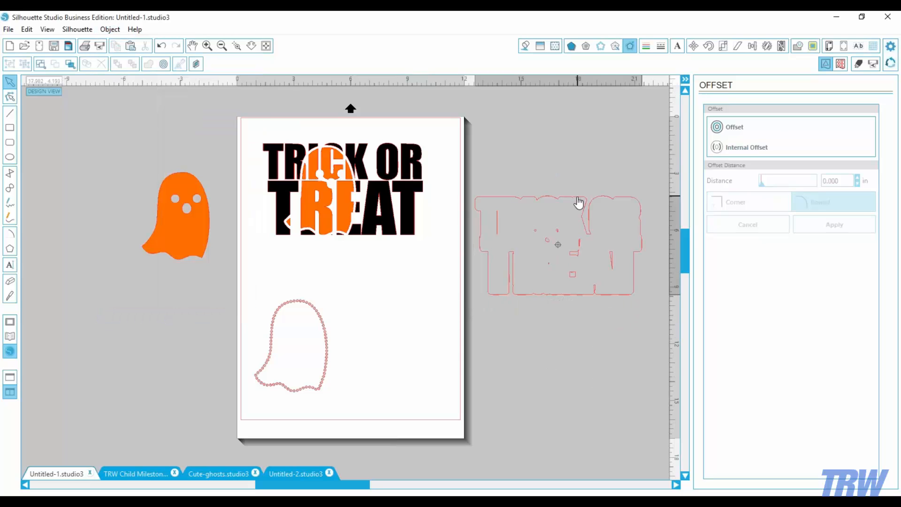
{"action": "left_click_drag", "start_coordinate": [579, 201], "coordinate": [126, 294]}
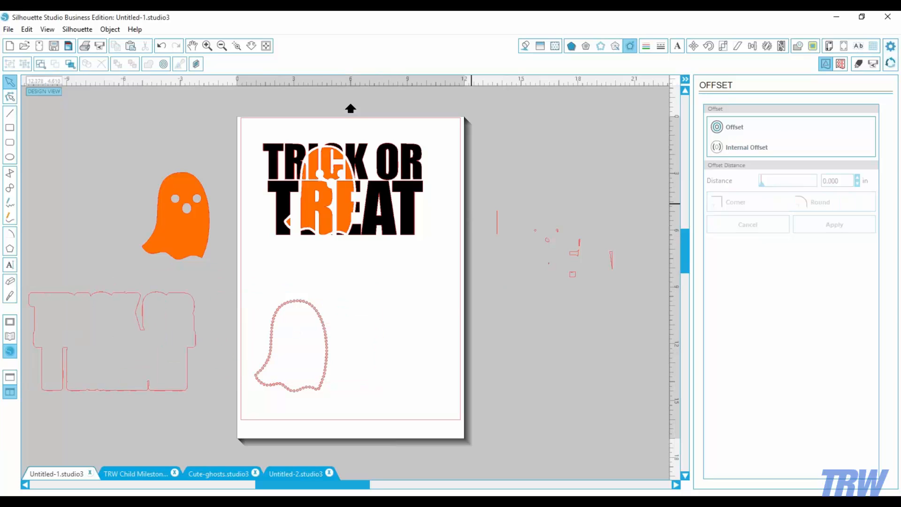
{"action": "left_click_drag", "start_coordinate": [481, 192], "coordinate": [643, 320]}
{"action": "key", "text": "Delete"}
- Move the outer outline back around the TRICK OR TREAT design and align both on their centers
{"action": "left_click_drag", "start_coordinate": [186, 364], "coordinate": [419, 217]}
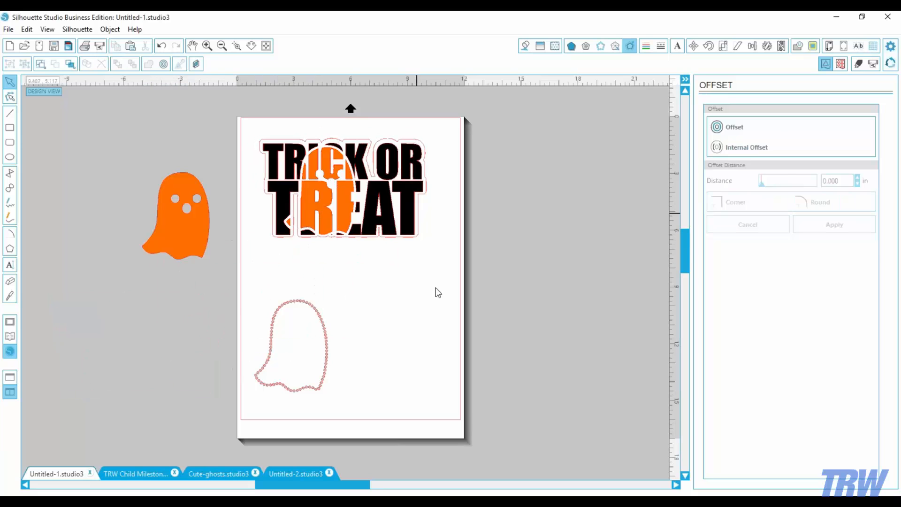
{"action": "left_click_drag", "start_coordinate": [438, 308], "coordinate": [248, 129]}
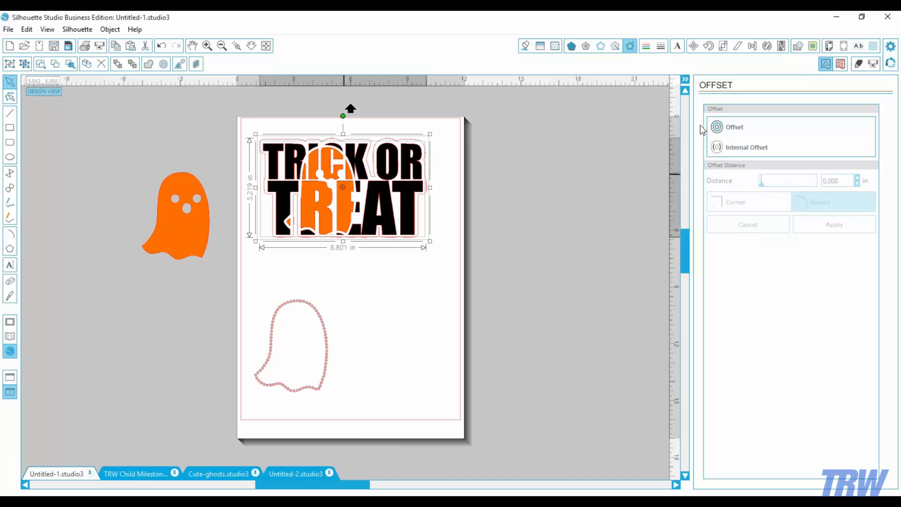
{"action": "left_click", "coordinate": [752, 45]}
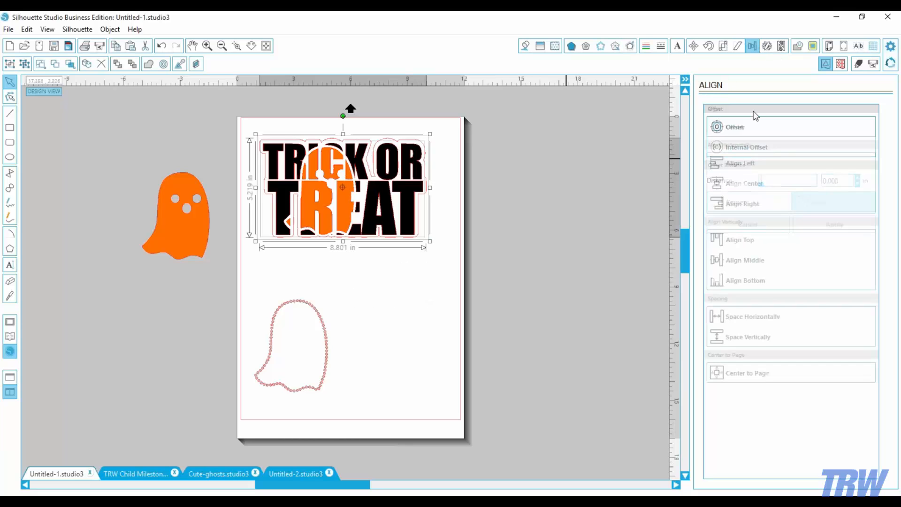
{"action": "left_click", "coordinate": [359, 300]}
{"action": "left_click", "coordinate": [382, 243]}
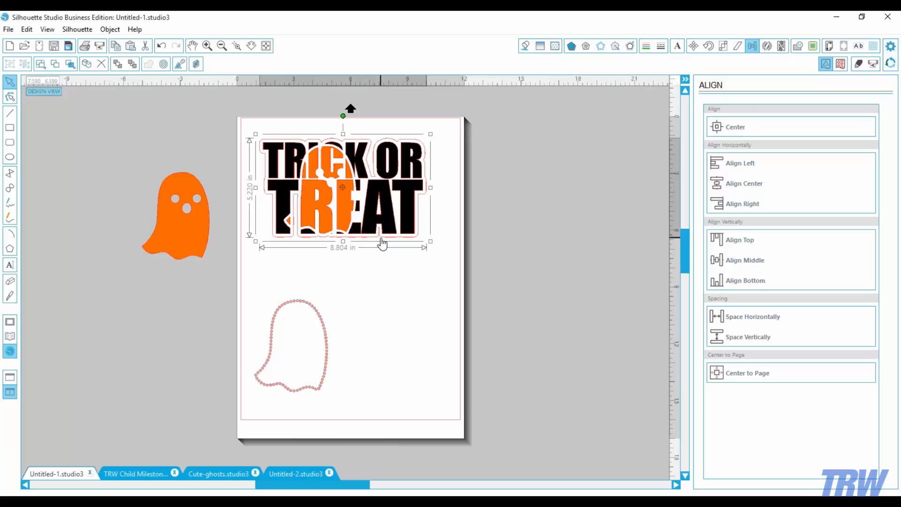
- Apply the Edge rhinestone effect with 10ss stones to the outer outline of the TRICK OR TREAT design
{"action": "left_click", "coordinate": [600, 46]}
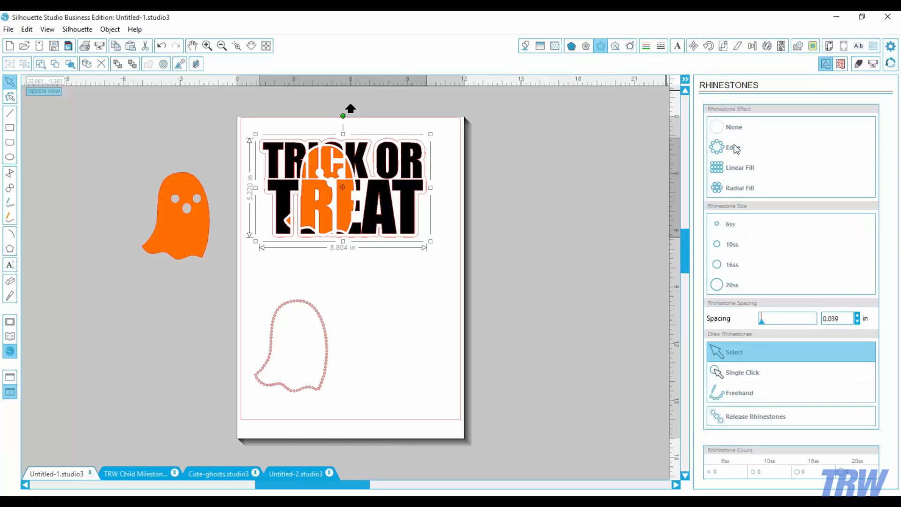
{"action": "left_click", "coordinate": [734, 148]}
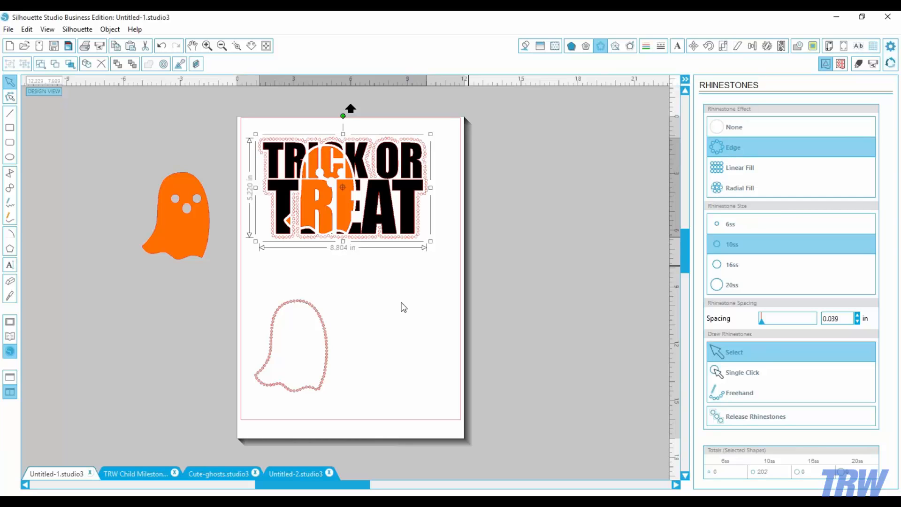
{"action": "left_click", "coordinate": [403, 308]}
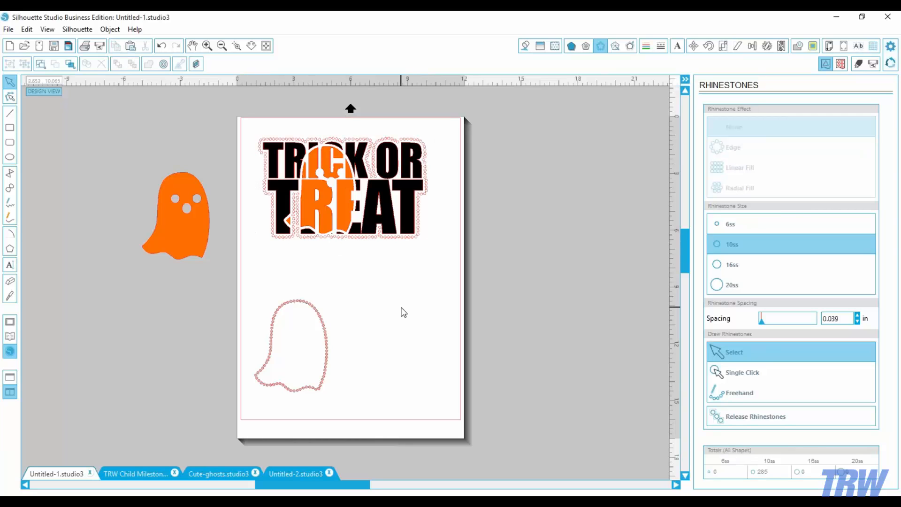
- Release the rhinestone outline around TRICK OR TREAT into individually selectable stones
{"action": "left_click", "coordinate": [236, 45]}
{"action": "left_click_drag", "start_coordinate": [241, 111], "coordinate": [381, 267]}
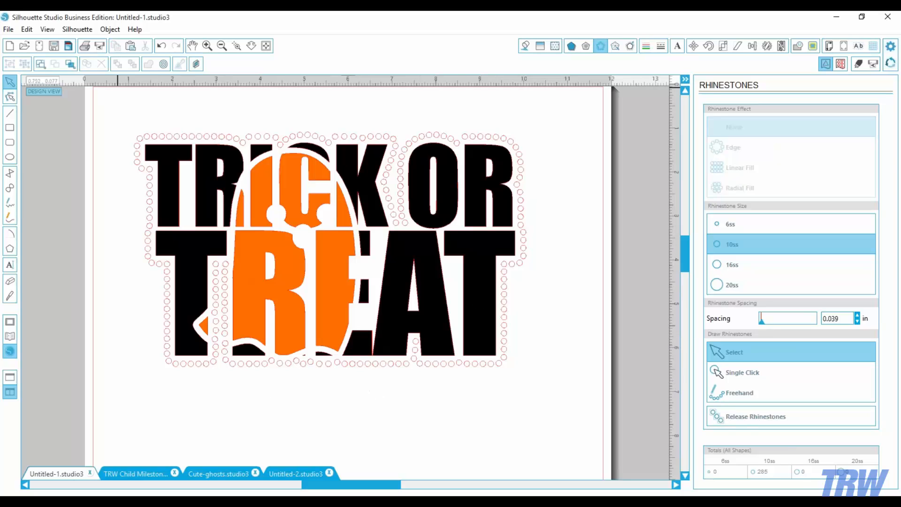
{"action": "left_click", "coordinate": [139, 138]}
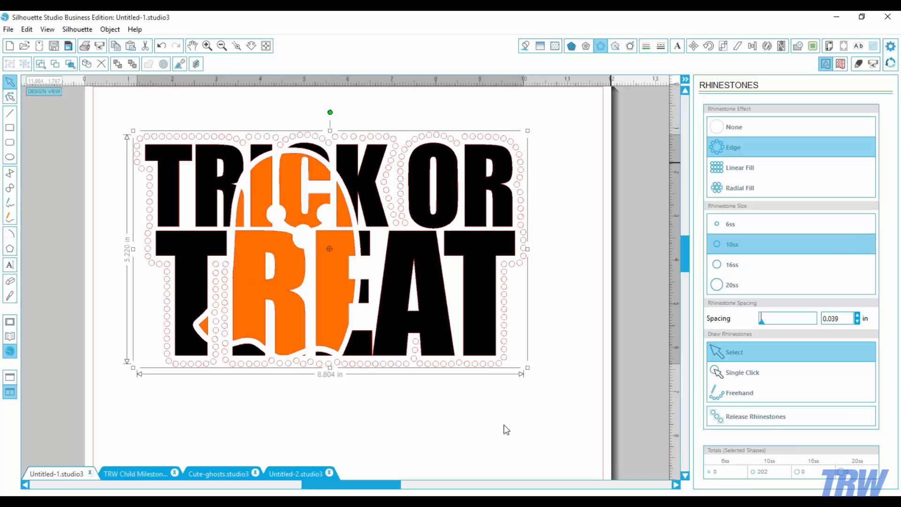
{"action": "left_click", "coordinate": [407, 439]}
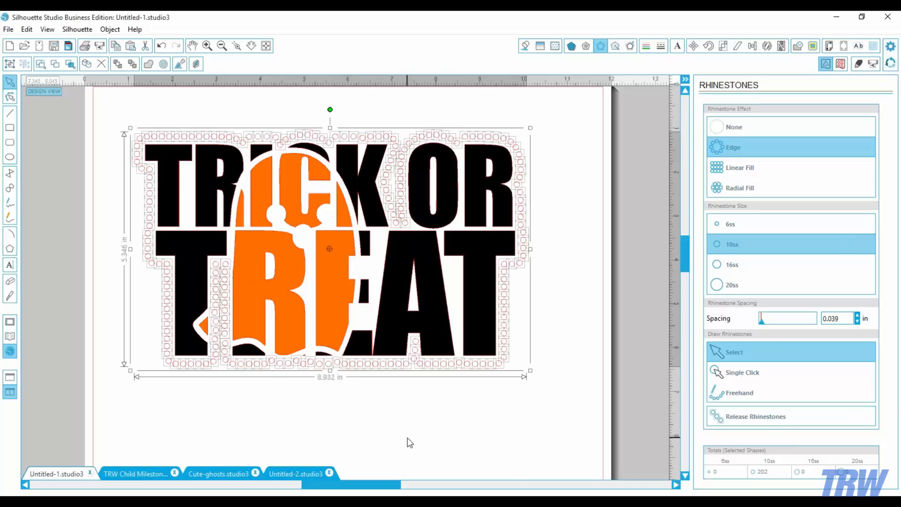
- Select the rhinestones running down into the gap between TRICK and OR and delete them together
{"action": "left_click", "coordinate": [405, 224]}
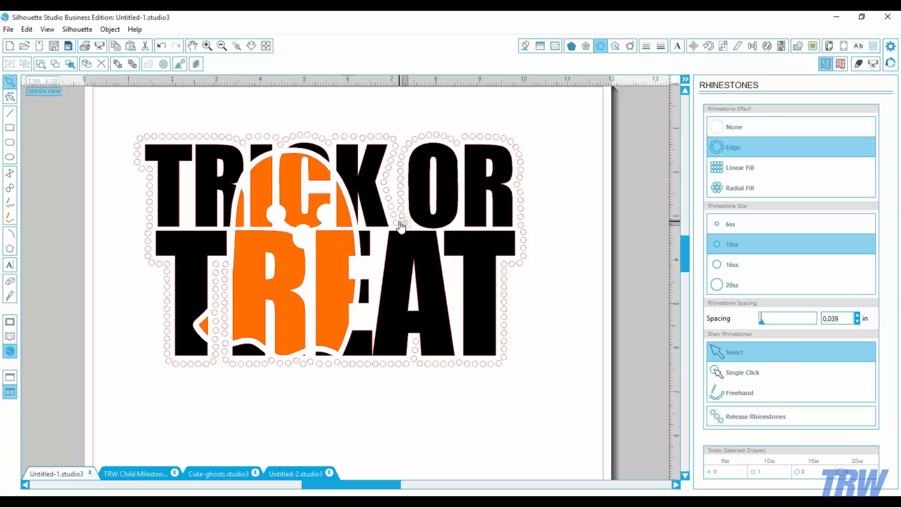
{"action": "left_click", "coordinate": [396, 222], "text": "shift"}
{"action": "left_click", "coordinate": [394, 214], "text": "shift"}
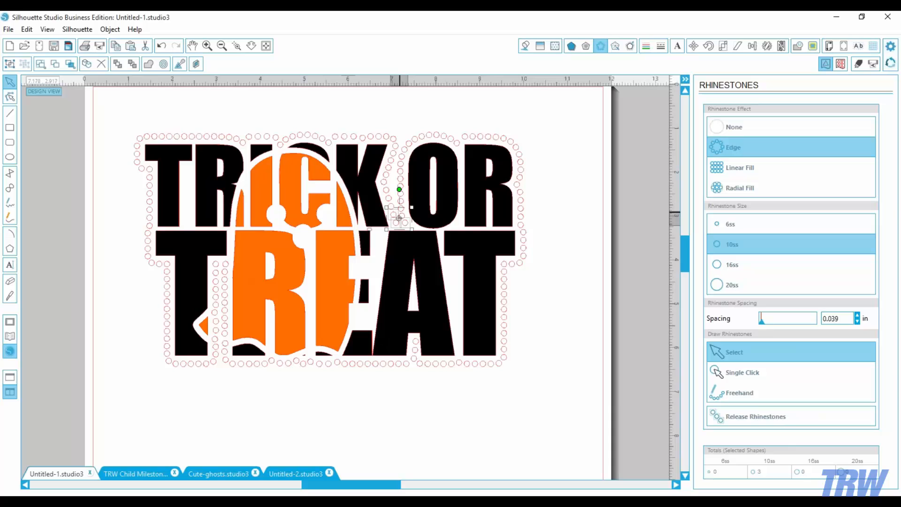
{"action": "left_click", "coordinate": [400, 208], "text": "shift"}
{"action": "left_click", "coordinate": [400, 201], "text": "shift"}
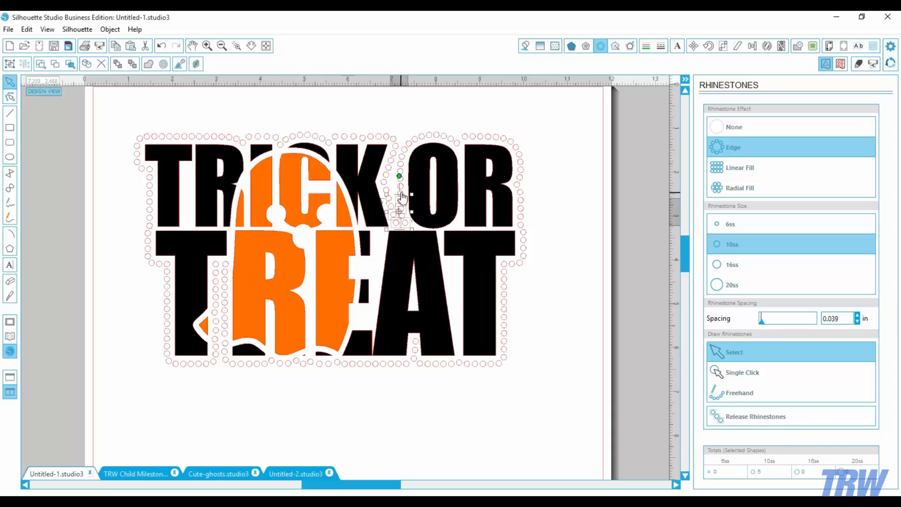
{"action": "left_click", "coordinate": [401, 193], "text": "shift"}
{"action": "left_click", "coordinate": [401, 186], "text": "shift"}
{"action": "left_click", "coordinate": [400, 177], "text": "shift"}
{"action": "left_click", "coordinate": [400, 170], "text": "shift"}
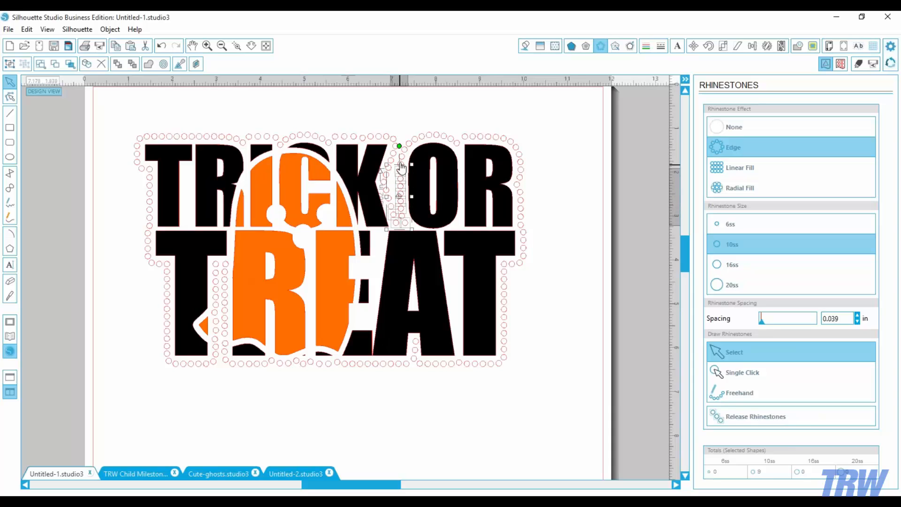
{"action": "left_click", "coordinate": [400, 163], "text": "shift"}
{"action": "left_click", "coordinate": [402, 157], "text": "shift"}
{"action": "left_click", "coordinate": [393, 154], "text": "shift"}
{"action": "left_click", "coordinate": [389, 167], "text": "shift"}
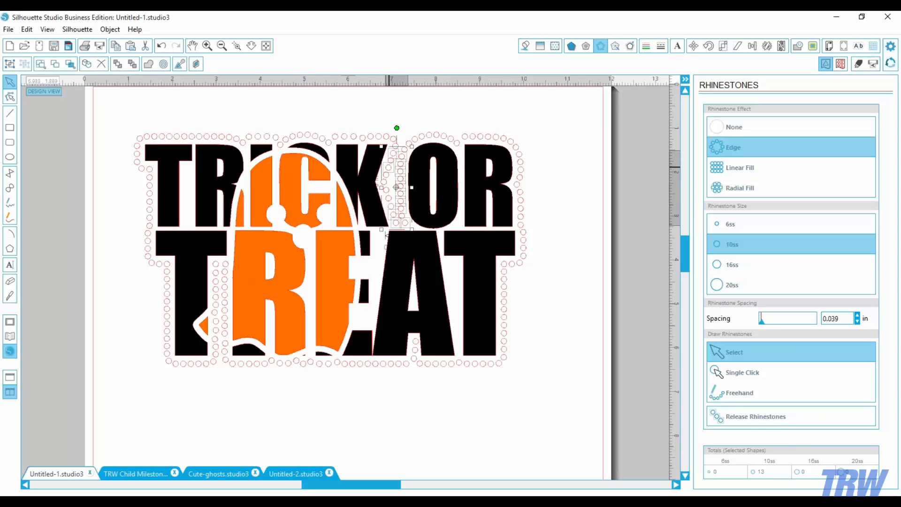
{"action": "left_click", "coordinate": [384, 181], "text": "shift"}
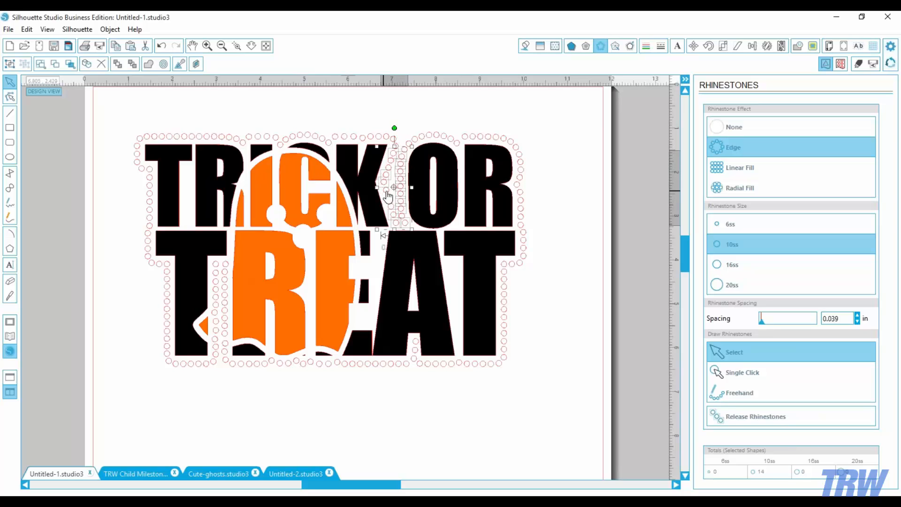
{"action": "left_click", "coordinate": [387, 191], "text": "shift"}
{"action": "left_click", "coordinate": [389, 199], "text": "shift"}
{"action": "left_click", "coordinate": [391, 207], "text": "shift"}
{"action": "key", "text": "Delete"}
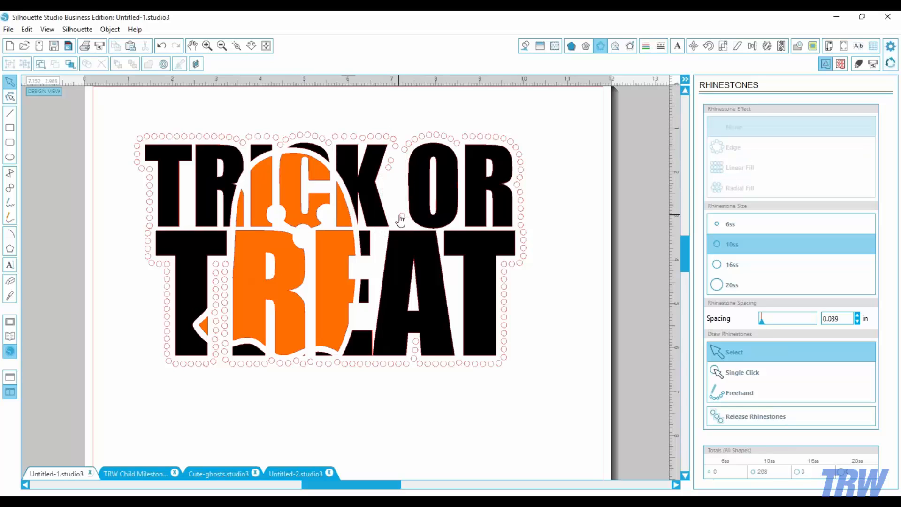
- Delete the leftover stones between TRICK and OR, and adjust the stone bridging the outline above that gap
{"action": "left_click", "coordinate": [399, 216]}
{"action": "key", "text": "Delete"}
{"action": "left_click", "coordinate": [388, 166]}
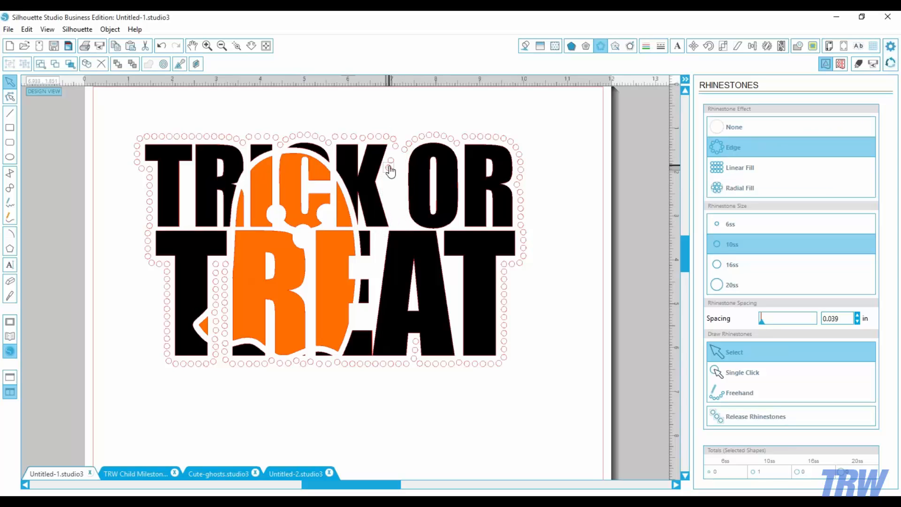
{"action": "key", "text": "Delete"}
{"action": "left_click", "coordinate": [392, 160]}
{"action": "key", "text": "Delete"}
{"action": "left_click", "coordinate": [403, 153]}
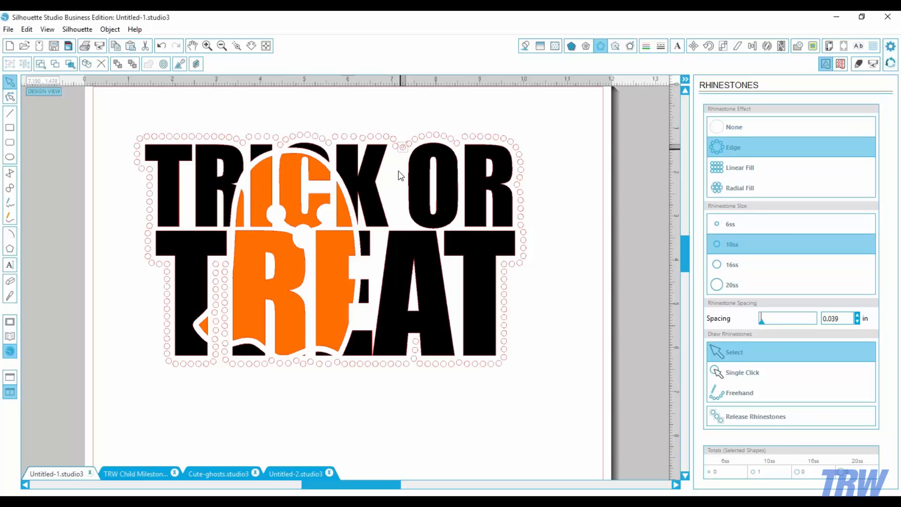
{"action": "left_click", "coordinate": [244, 418]}
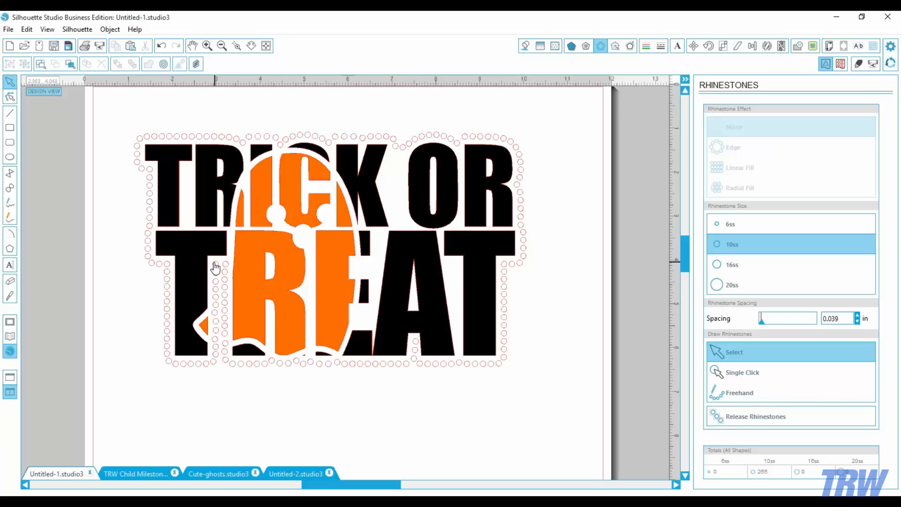
- Delete the two columns of rhinestones in the gap between the T and R of TREAT
{"action": "left_click", "coordinate": [224, 352]}
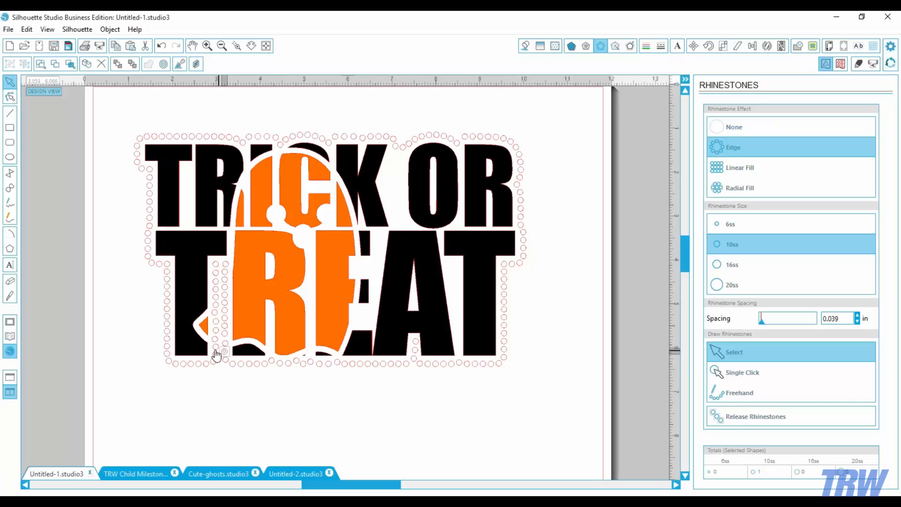
{"action": "left_click", "coordinate": [216, 354], "text": "shift"}
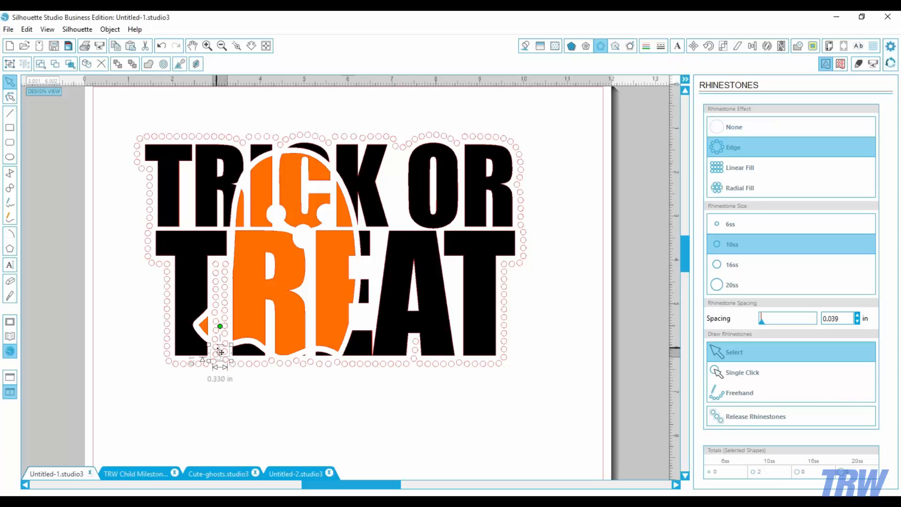
{"action": "left_click", "coordinate": [215, 346], "text": "shift"}
{"action": "left_click", "coordinate": [216, 339], "text": "shift"}
{"action": "left_click", "coordinate": [216, 331], "text": "shift"}
{"action": "left_click", "coordinate": [216, 323], "text": "shift"}
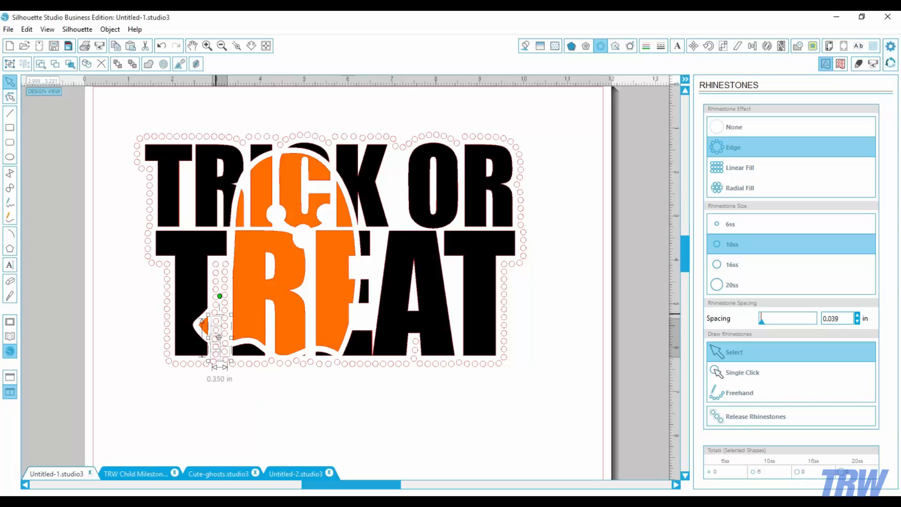
{"action": "left_click", "coordinate": [216, 315], "text": "shift"}
{"action": "left_click", "coordinate": [216, 307], "text": "shift"}
{"action": "left_click", "coordinate": [216, 294], "text": "shift"}
{"action": "left_click", "coordinate": [216, 286], "text": "shift"}
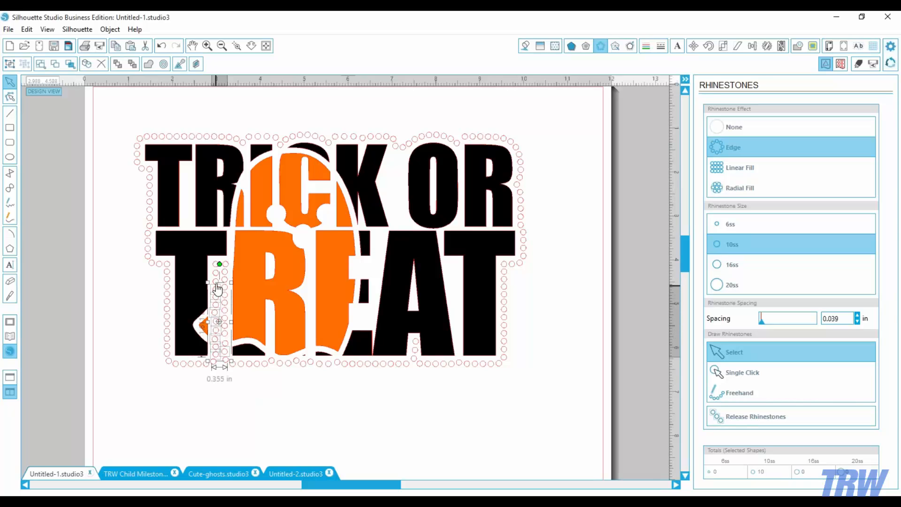
{"action": "left_click", "coordinate": [216, 278], "text": "shift"}
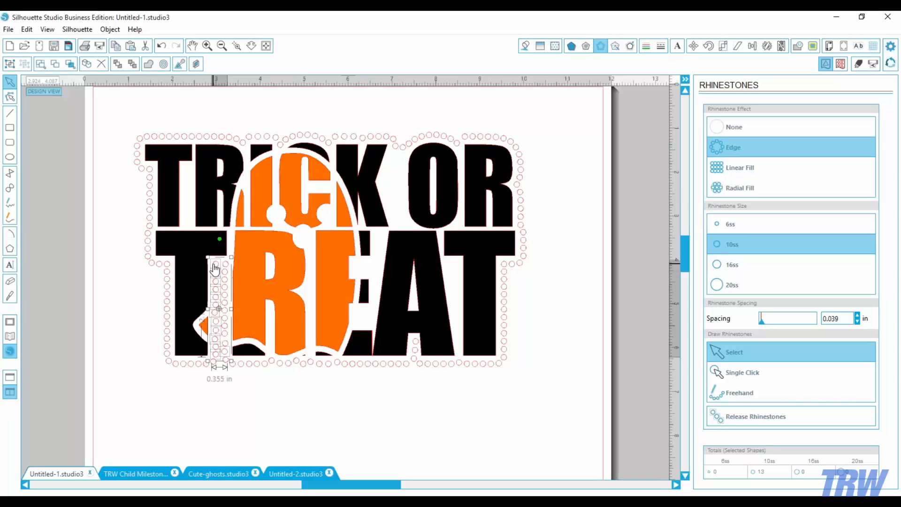
{"action": "key", "text": "Delete"}
{"action": "key", "text": "ctrl+z"}
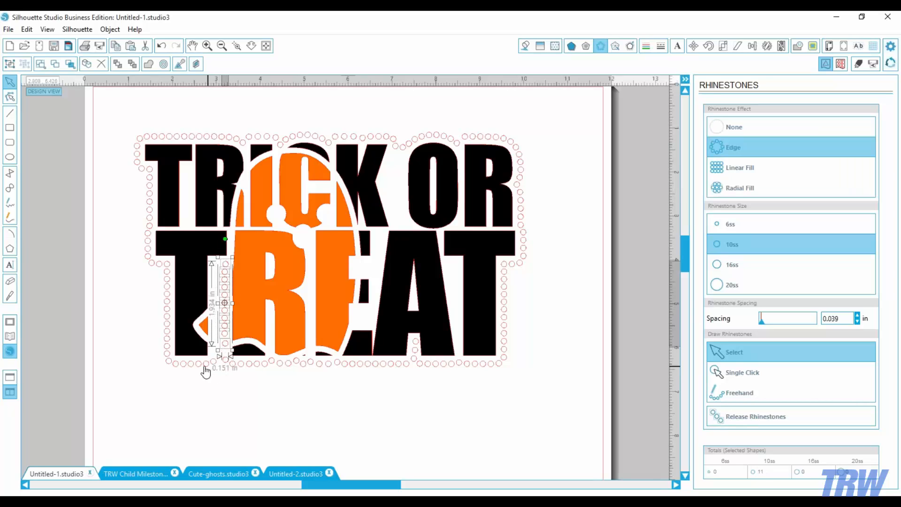
{"action": "key", "text": "Delete"}
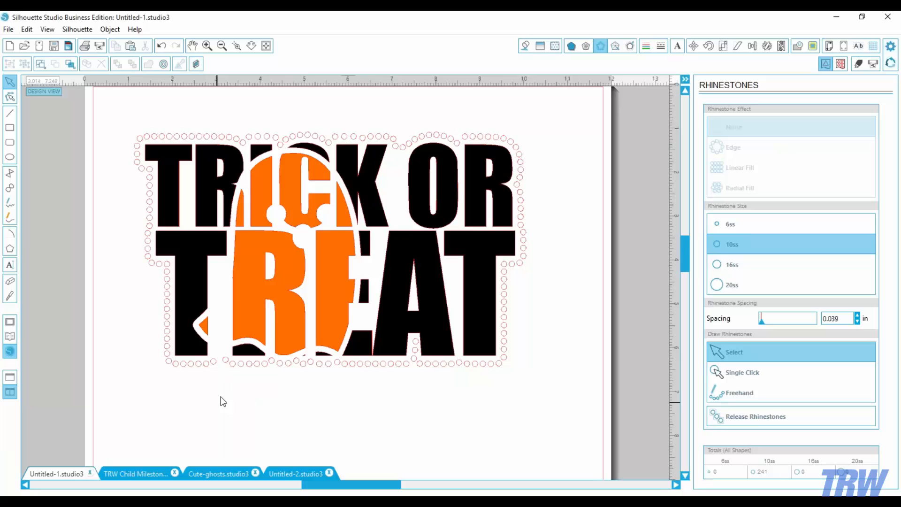
- Place a single 10ss rhinestone in the outline gap below the T and R of TREAT and clear its fill
{"action": "left_click", "coordinate": [748, 374]}
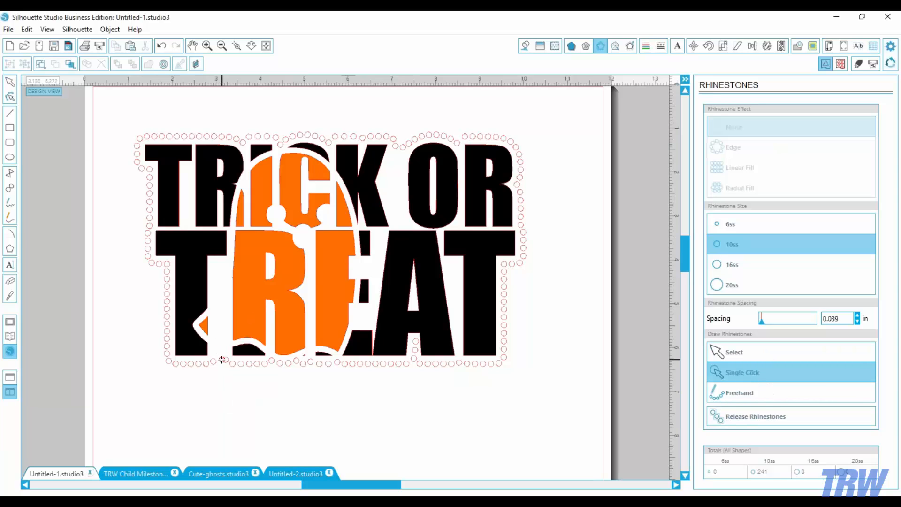
{"action": "left_click", "coordinate": [218, 355]}
{"action": "left_click", "coordinate": [9, 82]}
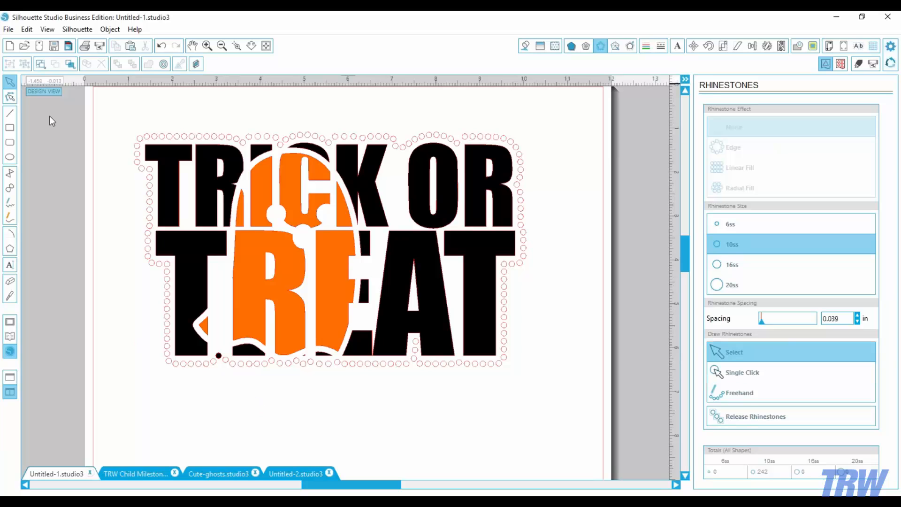
{"action": "left_click", "coordinate": [218, 357]}
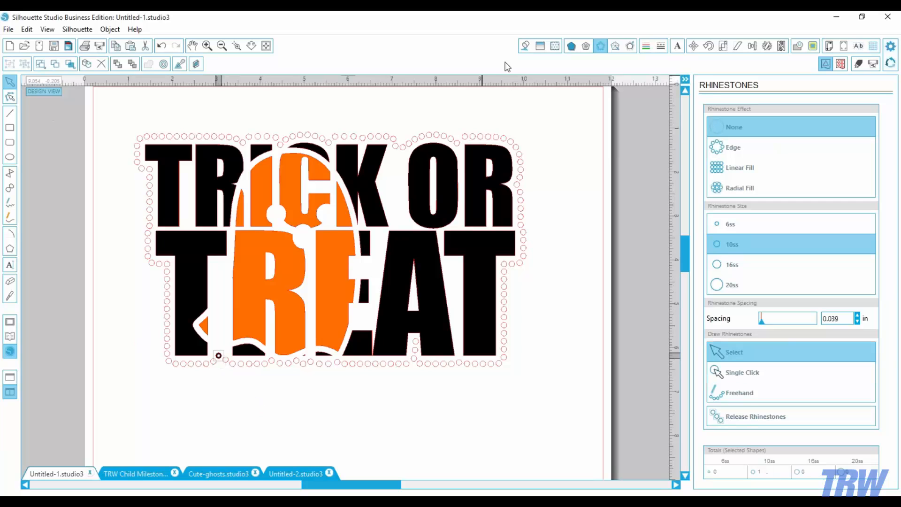
{"action": "left_click", "coordinate": [525, 45]}
{"action": "left_click", "coordinate": [801, 136]}
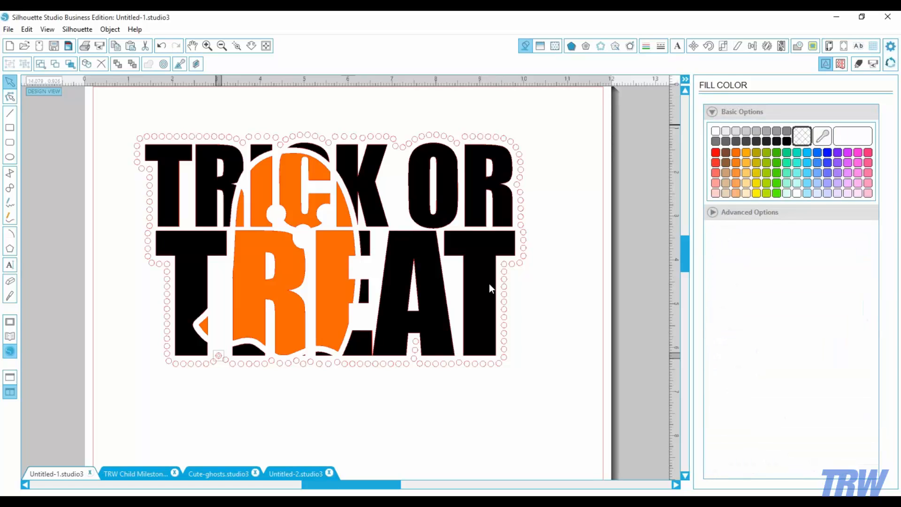
{"action": "left_click", "coordinate": [327, 408]}
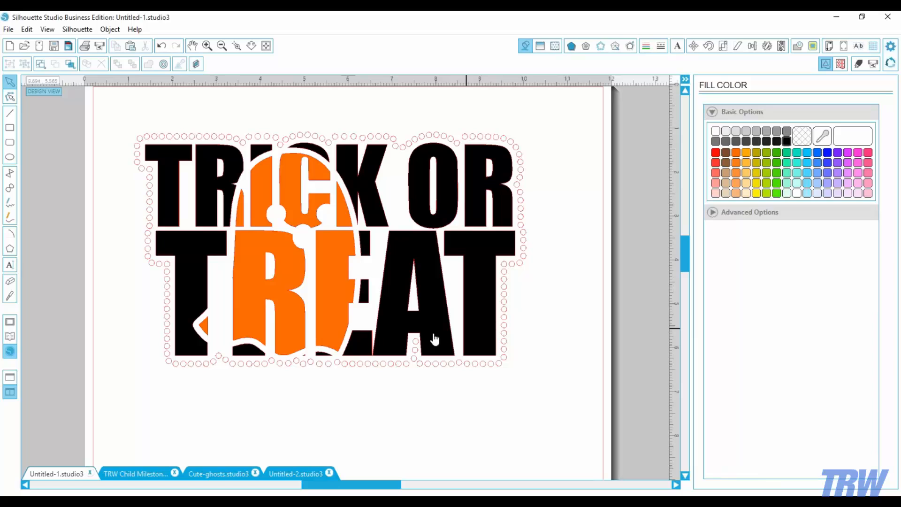
- Delete the rhinestones that rise between the legs of the A in TREAT
{"action": "left_click", "coordinate": [422, 346]}
{"action": "left_click", "coordinate": [410, 382]}
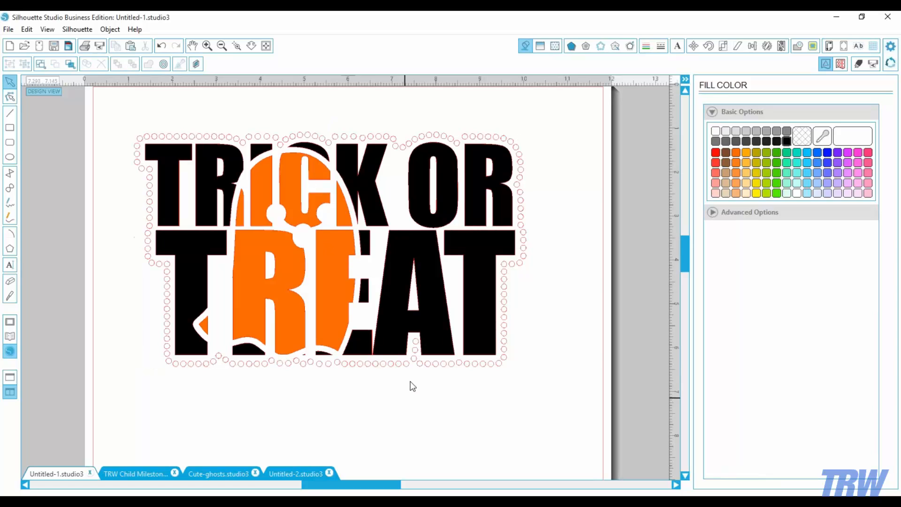
{"action": "left_click", "coordinate": [415, 360]}
{"action": "left_click", "coordinate": [415, 350]}
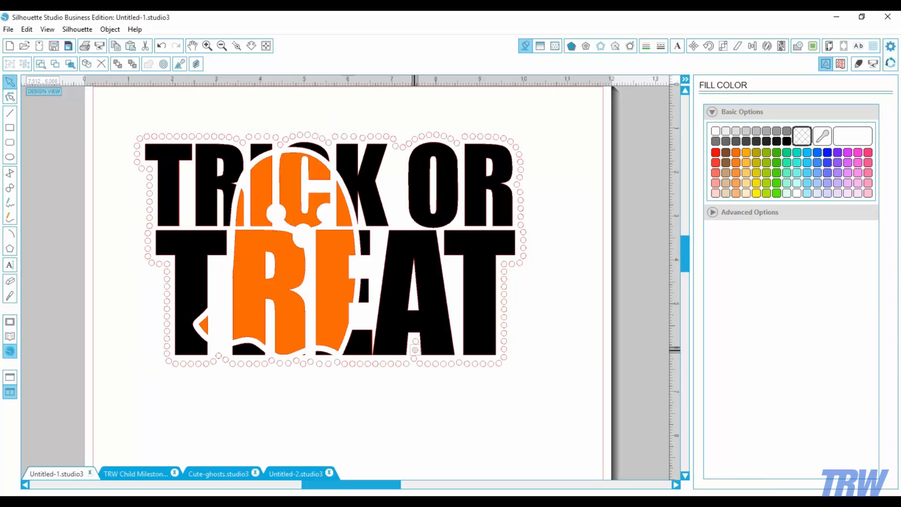
{"action": "key", "text": "Delete"}
{"action": "left_click", "coordinate": [415, 341]}
{"action": "key", "text": "Delete"}
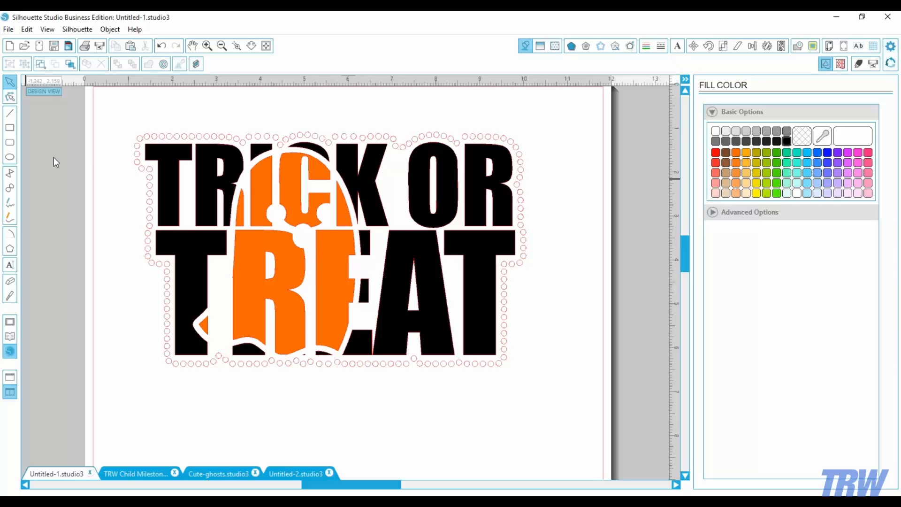
- Draw an unfilled circle about 1.94 by 1.80 in below the lettering and give it an Edge effect of 10ss rhinestones
{"action": "left_click", "coordinate": [9, 157]}
{"action": "mouse_move", "coordinate": [456, 387]}
{"action": "left_mouse_down"}
{"action": "mouse_move", "coordinate": [463, 406]}
{"action": "mouse_move", "coordinate": [555, 465]}
{"action": "mouse_move", "coordinate": [541, 467]}
{"action": "left_mouse_up"}
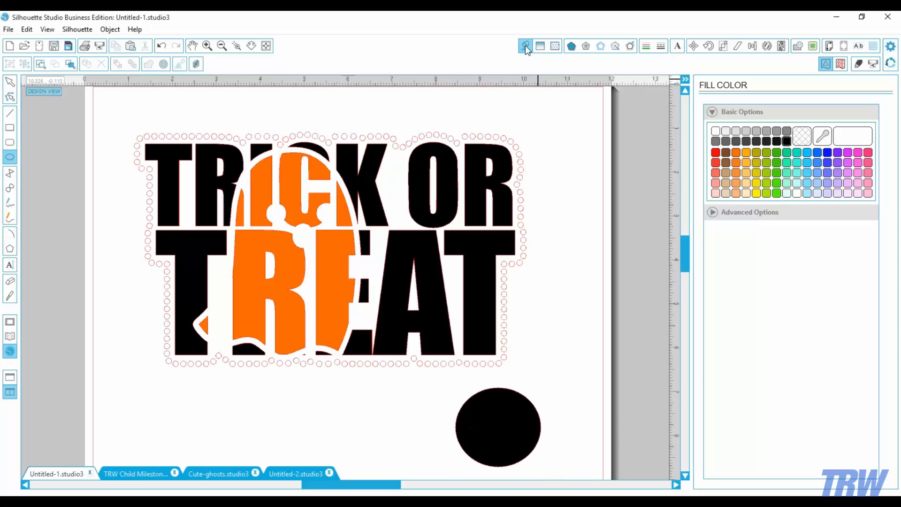
{"action": "left_click", "coordinate": [805, 137]}
{"action": "left_click", "coordinate": [8, 82]}
{"action": "left_click", "coordinate": [508, 410]}
{"action": "left_click", "coordinate": [802, 137]}
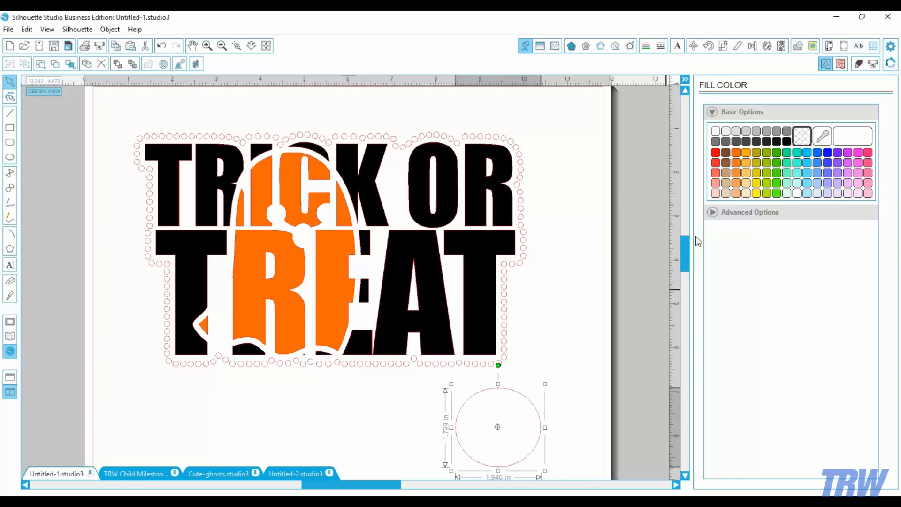
{"action": "left_click", "coordinate": [601, 46]}
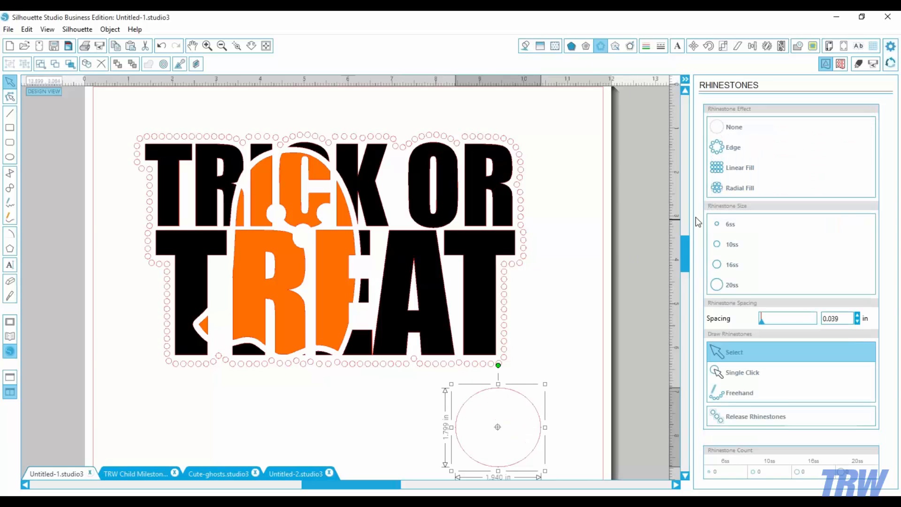
{"action": "left_click", "coordinate": [746, 150]}
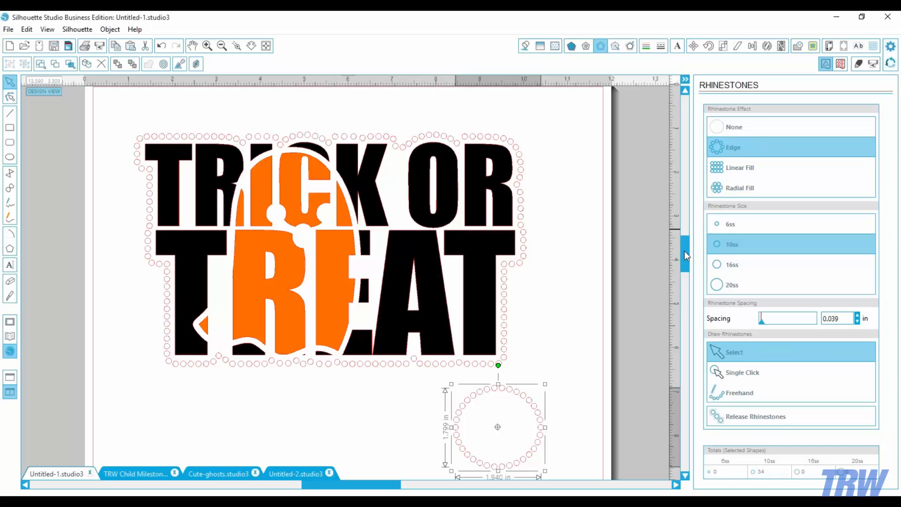
- Enlarge the rhinestone circle below the TRICK OR TREAT lettering to about 2.59 by 2.40 in
{"action": "left_click_drag", "start_coordinate": [683, 252], "coordinate": [683, 284]}
{"action": "left_click", "coordinate": [587, 327]}
{"action": "left_click", "coordinate": [518, 265]}
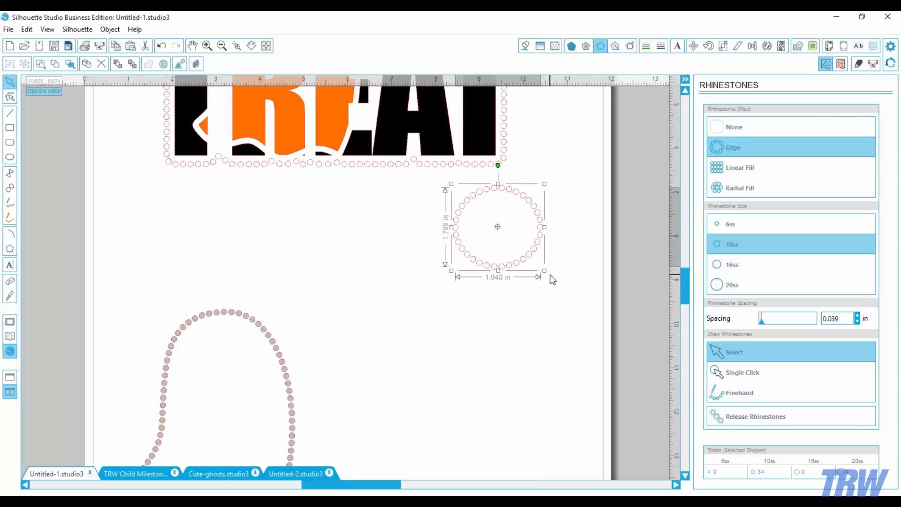
{"action": "left_click_drag", "start_coordinate": [545, 272], "coordinate": [573, 298]}
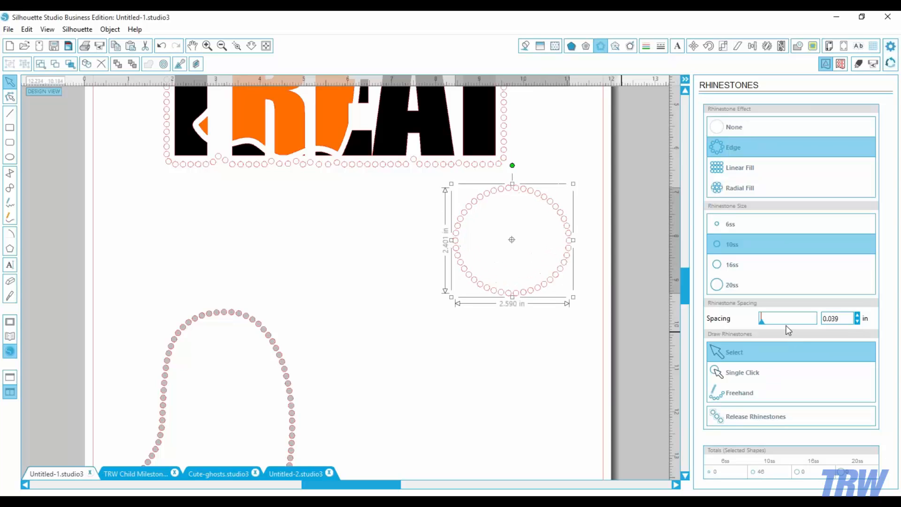
- Try a rhinestone spacing of 0.070 in on the circle, then return the spacing to 0.039 in
{"action": "left_click", "coordinate": [762, 322]}
{"action": "mouse_move", "coordinate": [761, 322]}
{"action": "left_mouse_down"}
{"action": "mouse_move", "coordinate": [776, 322]}
{"action": "mouse_move", "coordinate": [759, 325]}
{"action": "left_mouse_up"}
{"action": "left_click_drag", "start_coordinate": [760, 322], "coordinate": [761, 322]}
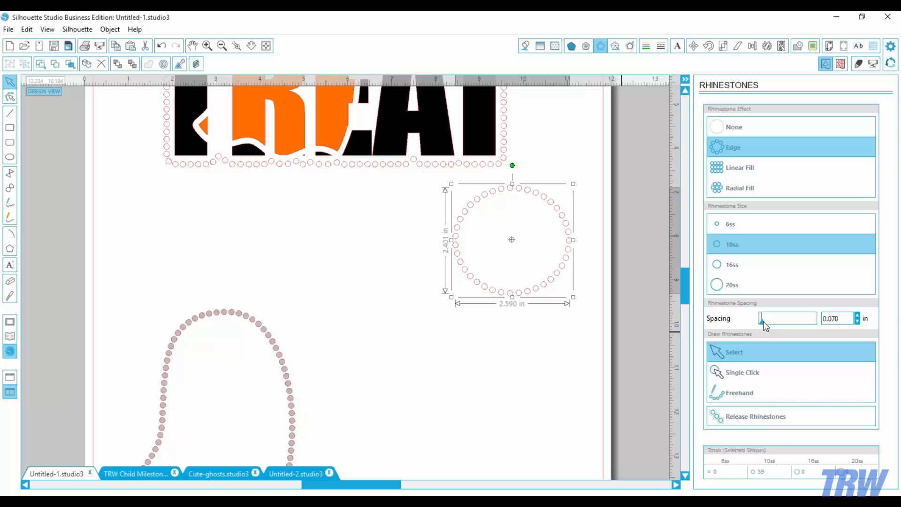
{"action": "left_click_drag", "start_coordinate": [763, 321], "coordinate": [753, 326]}
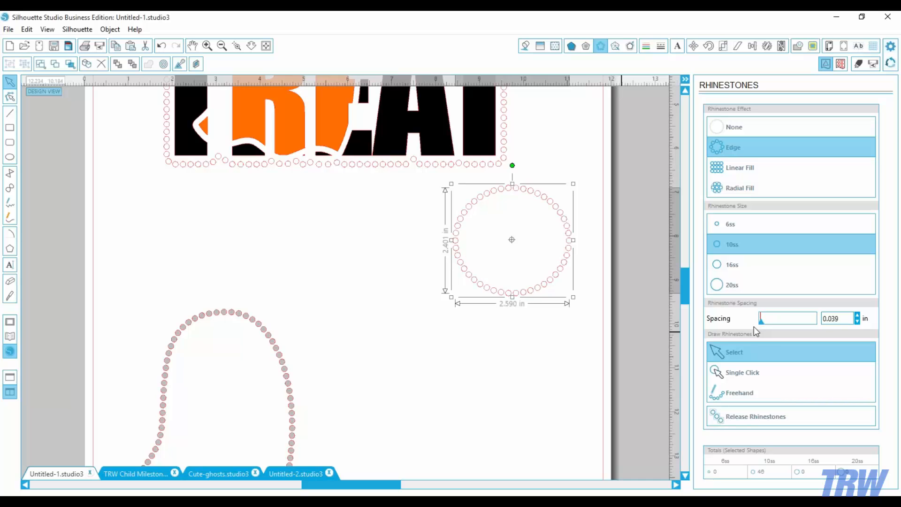
- Delete the rhinestone circle below the TRICK OR TREAT lettering
{"action": "left_click", "coordinate": [555, 335]}
{"action": "scroll", "coordinate": [331, 279], "scroll_direction": "up", "scroll_amount": 3}
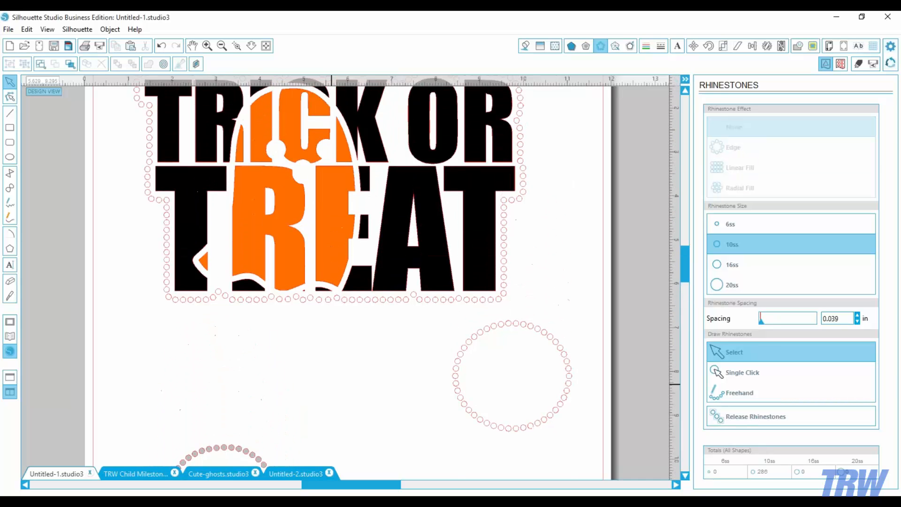
{"action": "scroll", "coordinate": [329, 268], "scroll_direction": "up", "scroll_amount": 11}
{"action": "scroll", "coordinate": [84, 241], "scroll_direction": "down", "scroll_amount": 2}
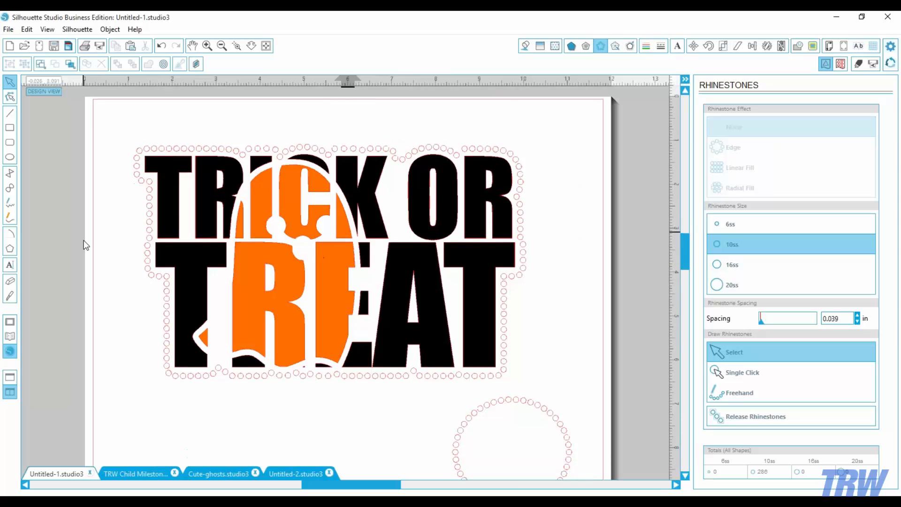
{"action": "scroll", "coordinate": [85, 244], "scroll_direction": "down", "scroll_amount": 3}
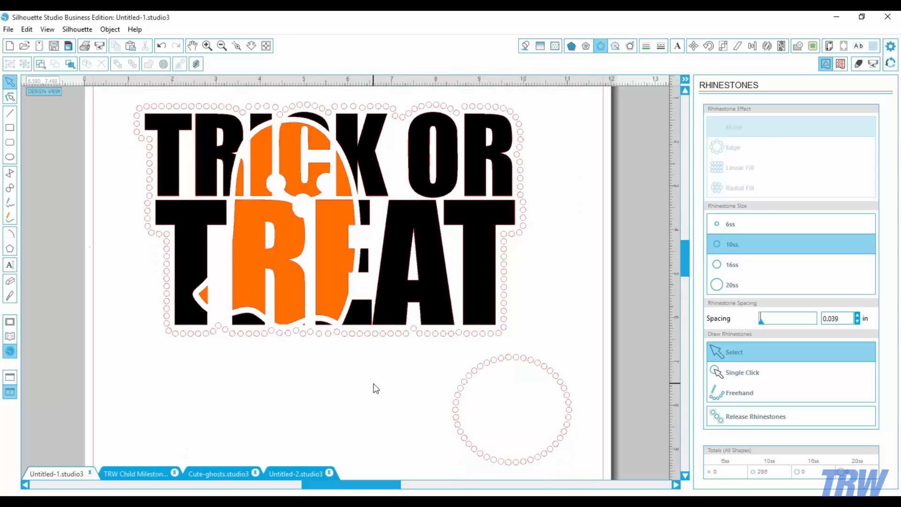
{"action": "scroll", "coordinate": [375, 388], "scroll_direction": "down", "scroll_amount": 2}
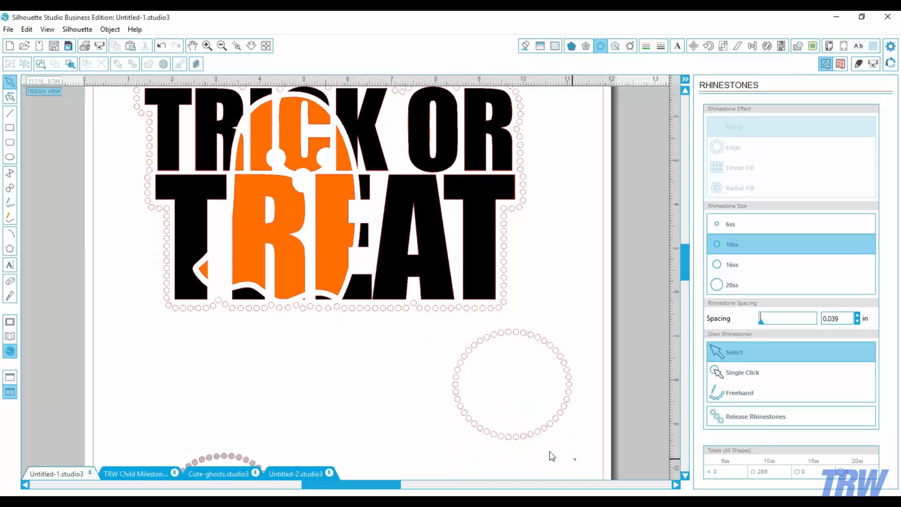
{"action": "left_click_drag", "start_coordinate": [575, 460], "coordinate": [451, 365]}
{"action": "key", "text": "Delete"}
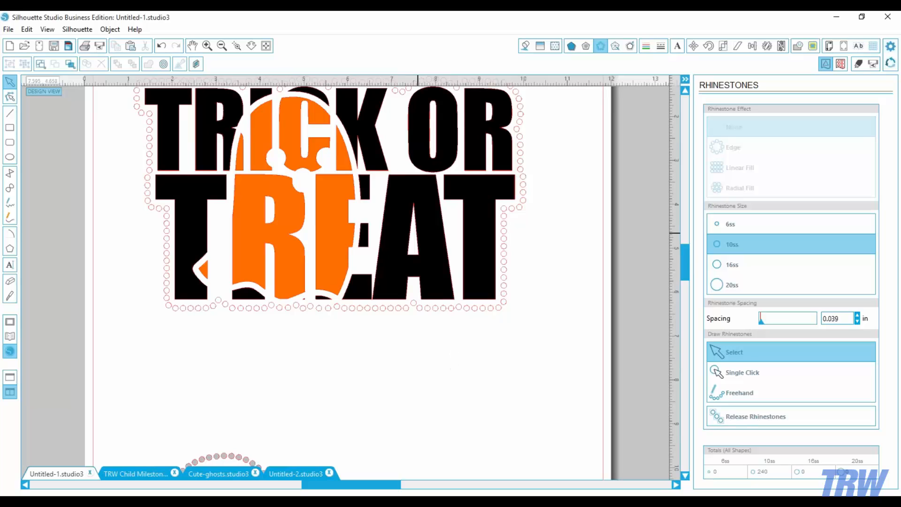
- Delete the rhinestone ghost outline low on the page and the spare orange ghost beside the page
{"action": "left_click", "coordinate": [266, 45]}
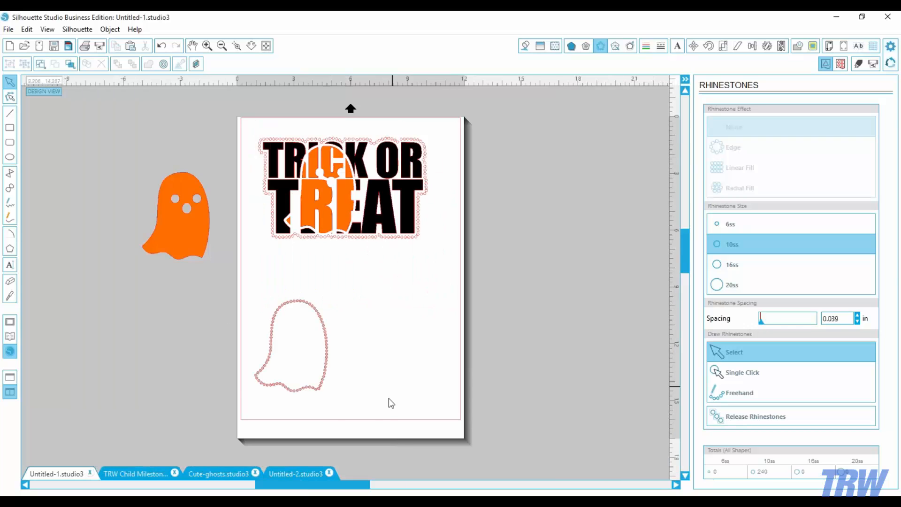
{"action": "left_click_drag", "start_coordinate": [387, 402], "coordinate": [253, 327]}
{"action": "key", "text": "Delete"}
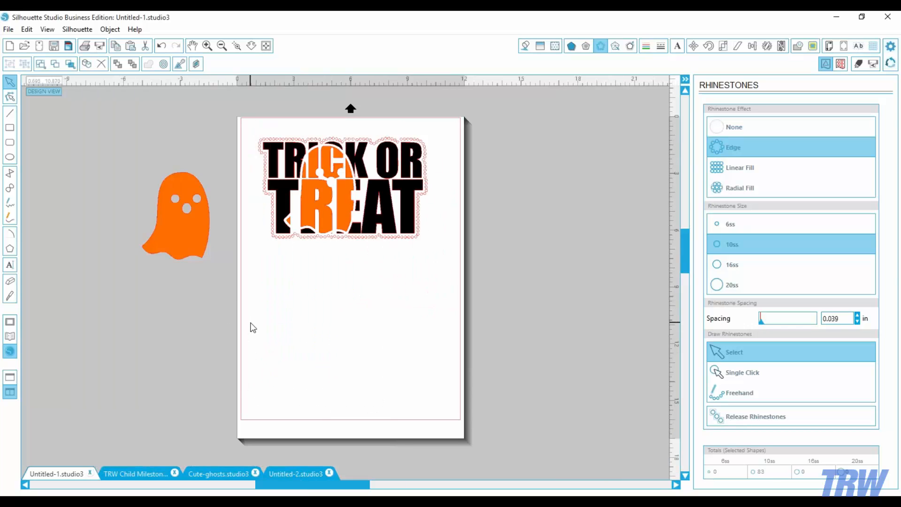
{"action": "left_click_drag", "start_coordinate": [125, 143], "coordinate": [219, 324]}
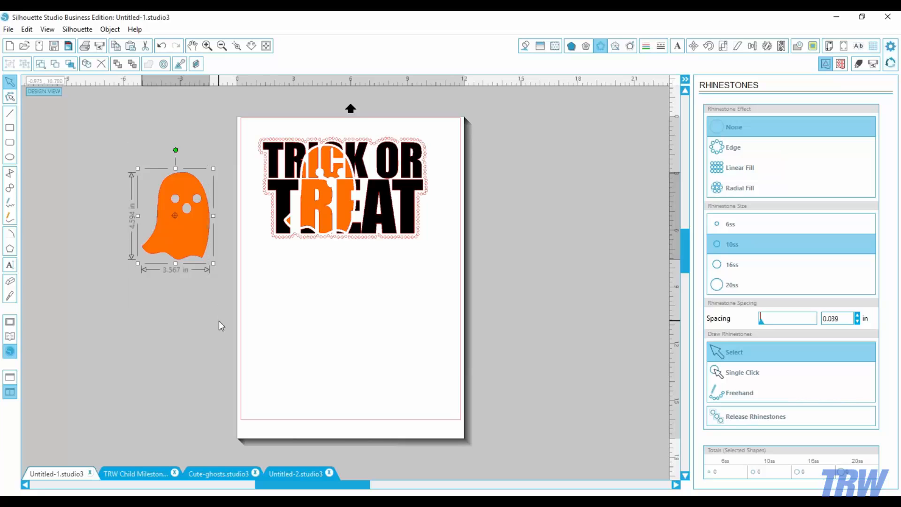
{"action": "key", "text": "Delete"}
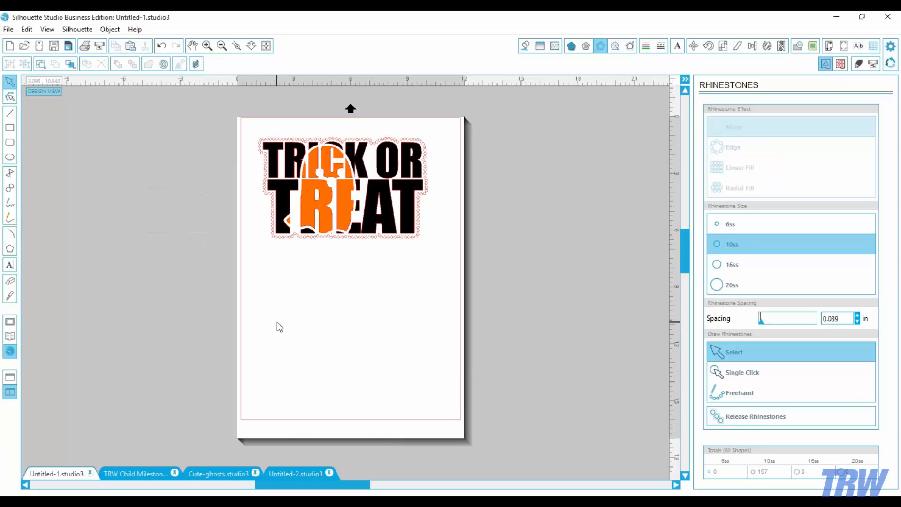
- Examine the TRICK OR TREAT design and its rhinestone outline up close
{"action": "left_click", "coordinate": [237, 45]}
{"action": "left_click_drag", "start_coordinate": [234, 119], "coordinate": [432, 283]}
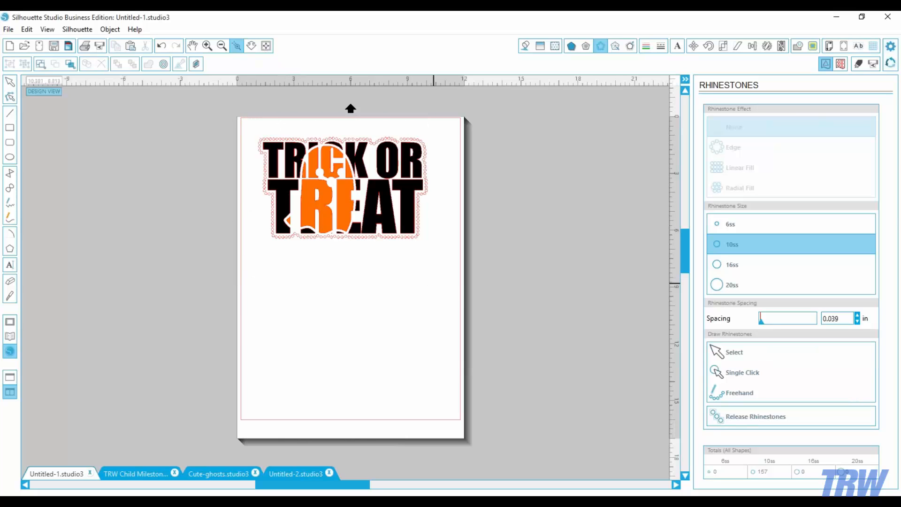